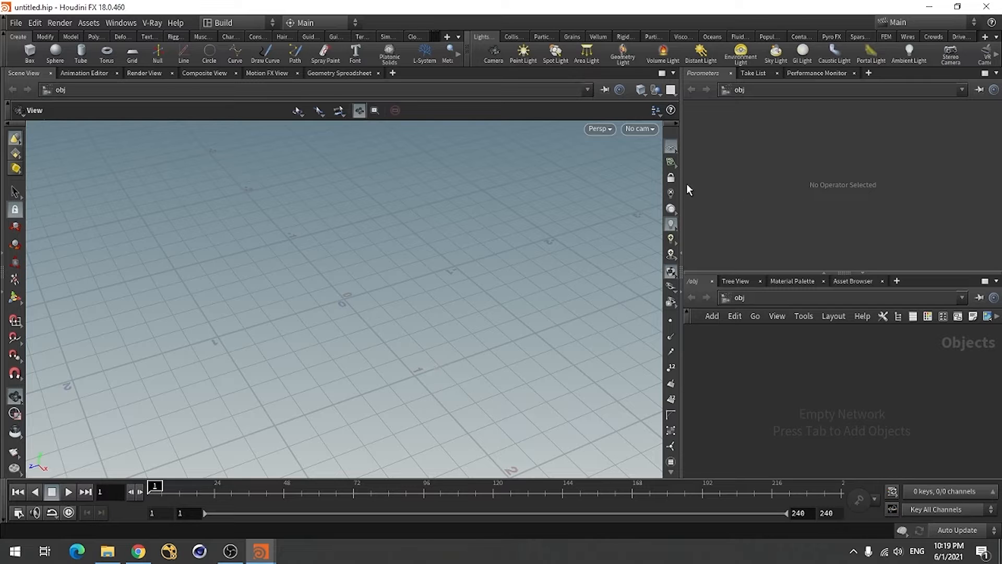
Widen the parameter and network area, then add a Geometry object named Moon.
left_click_drag(682, 198, 608, 199)
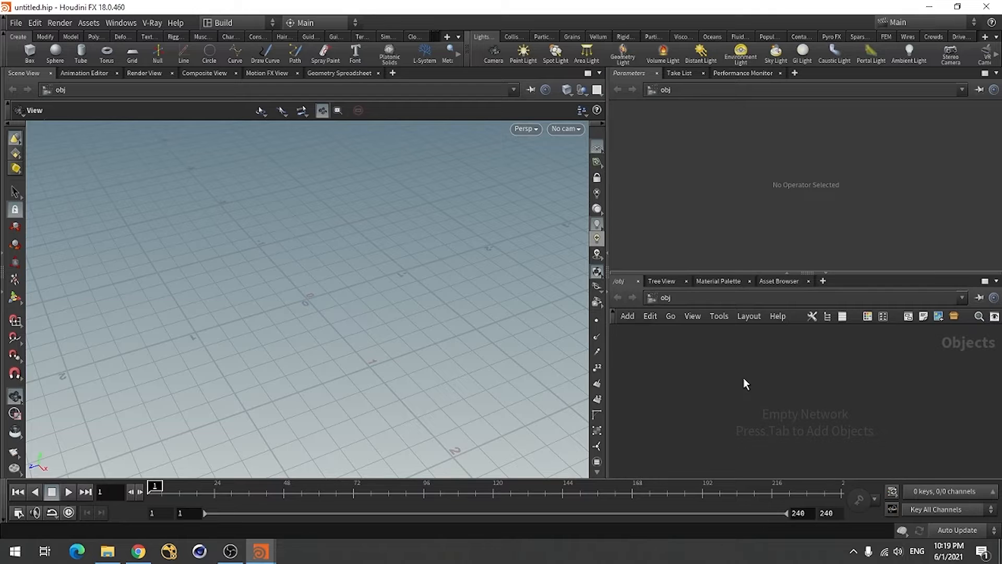
key("Tab")
type("geo")
left_click(844, 205)
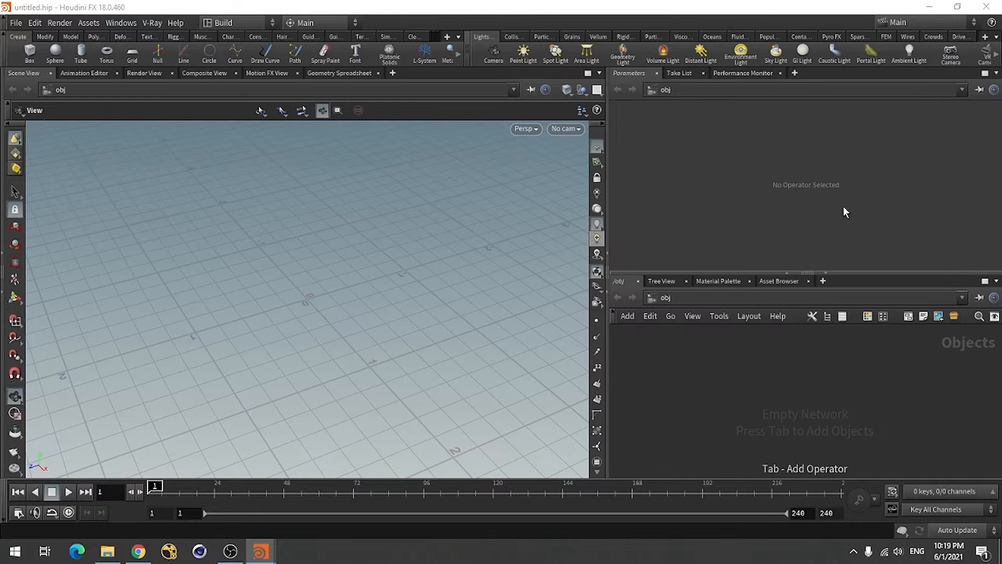
left_click(742, 363)
double_click(769, 363)
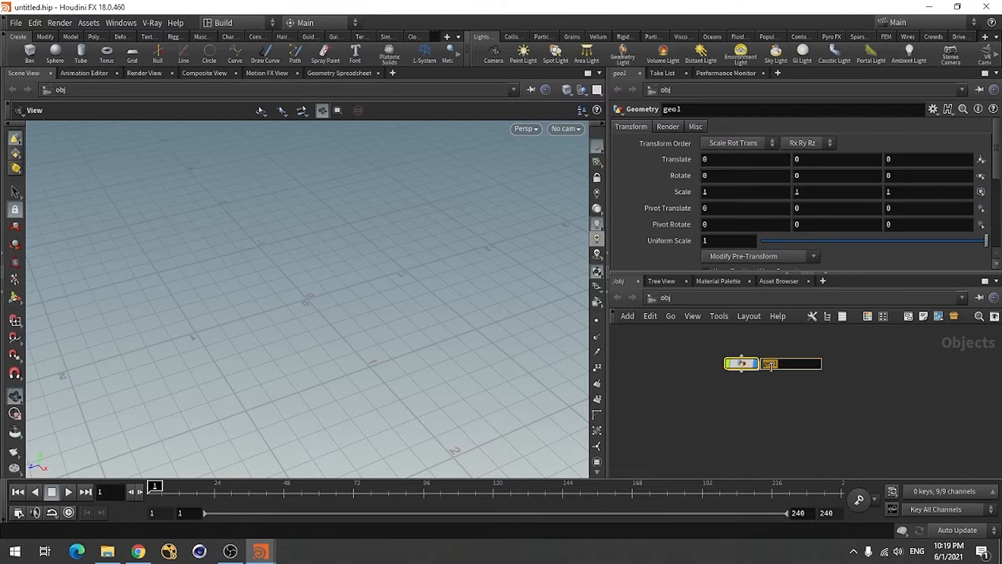
type("Moon")
key("Return")
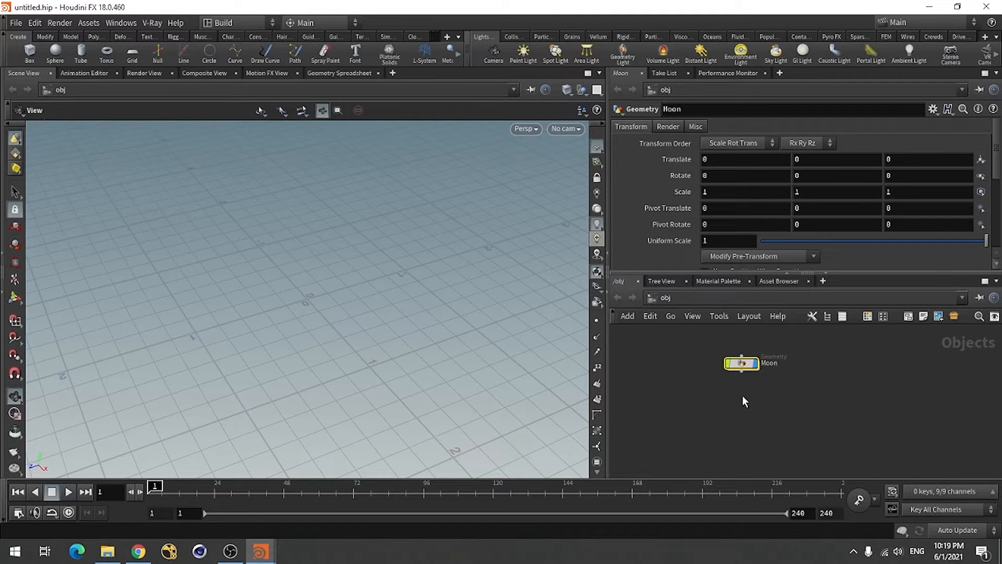
Add a Sphere node inside the Moon geometry network.
double_click(743, 365)
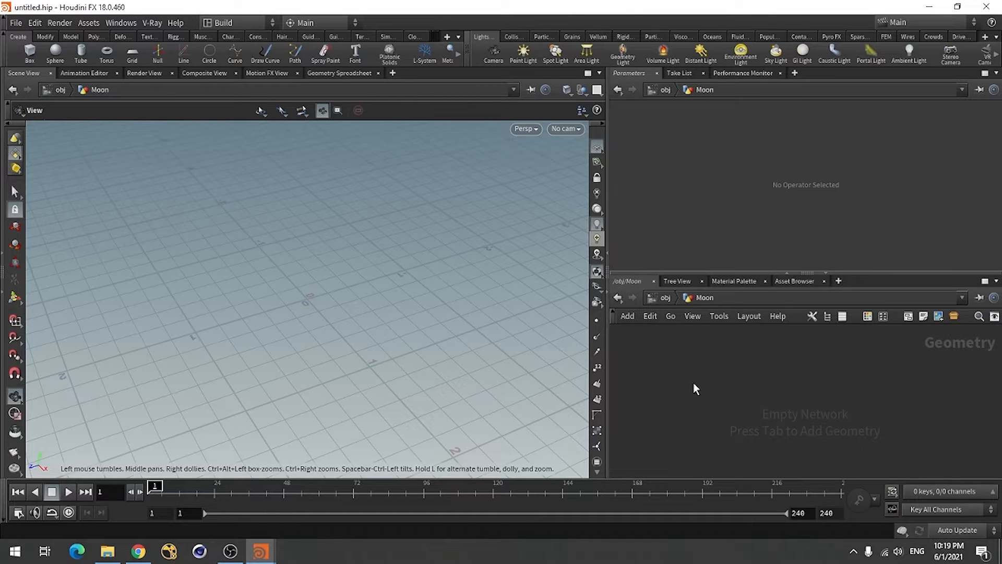
key("Tab")
type("spher")
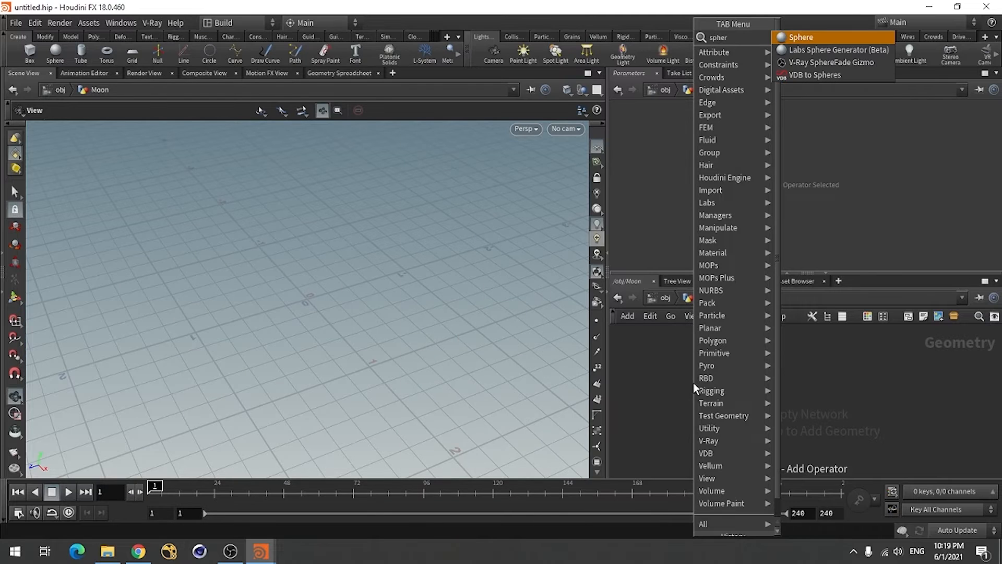
left_click(828, 38)
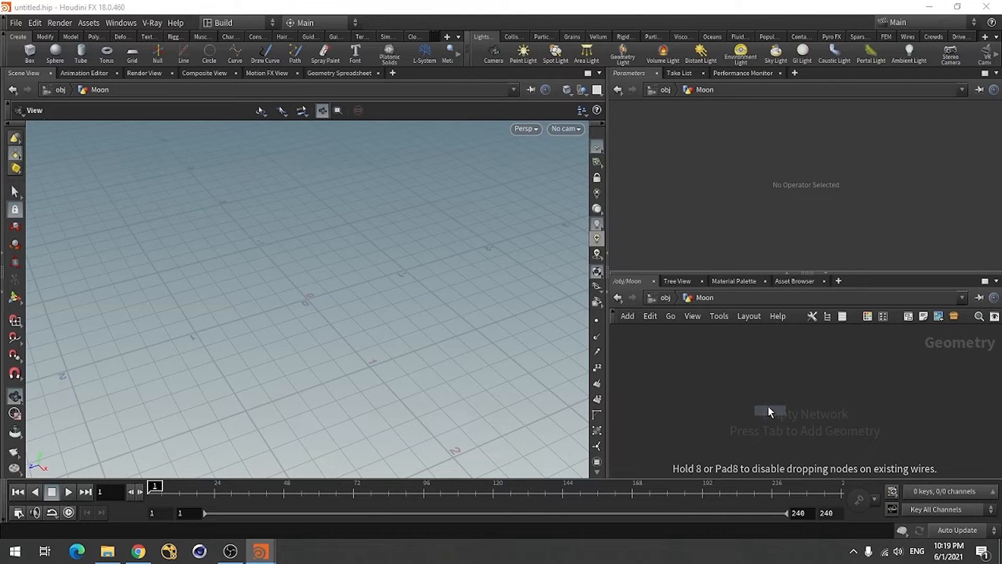
left_click(719, 363)
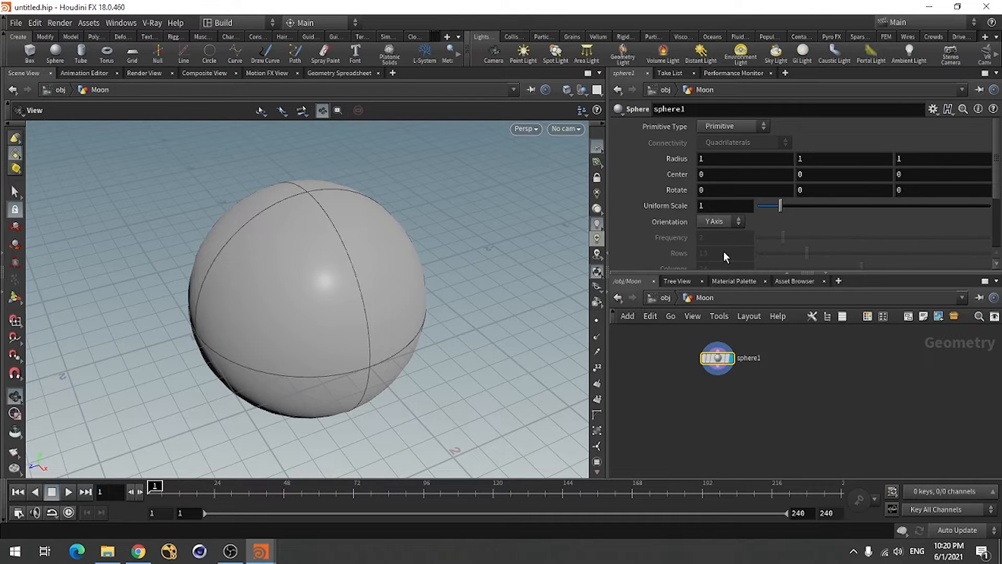
Change the sphere's primitive type to Polygon and set its frequency to 10.
left_click(722, 126)
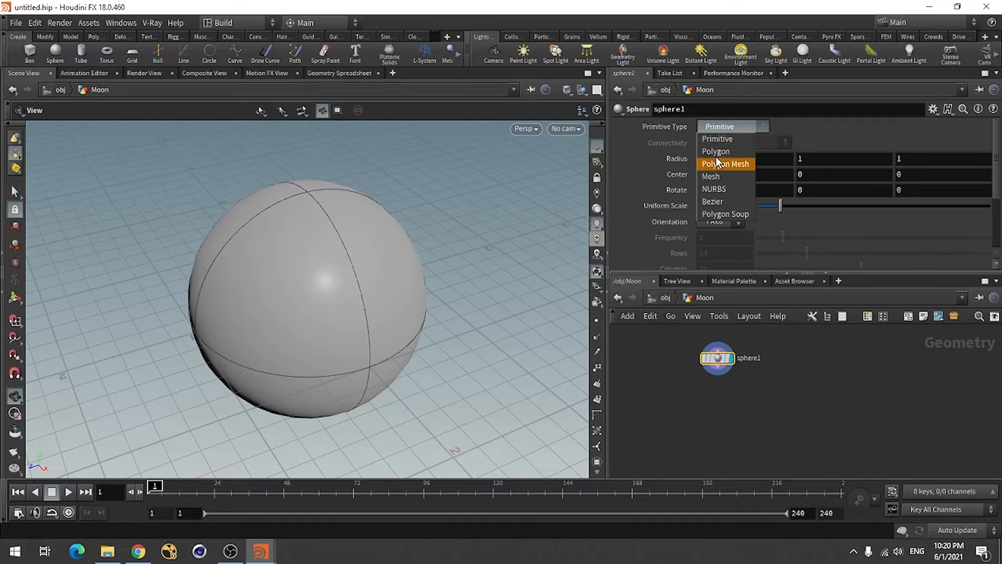
left_click(718, 140)
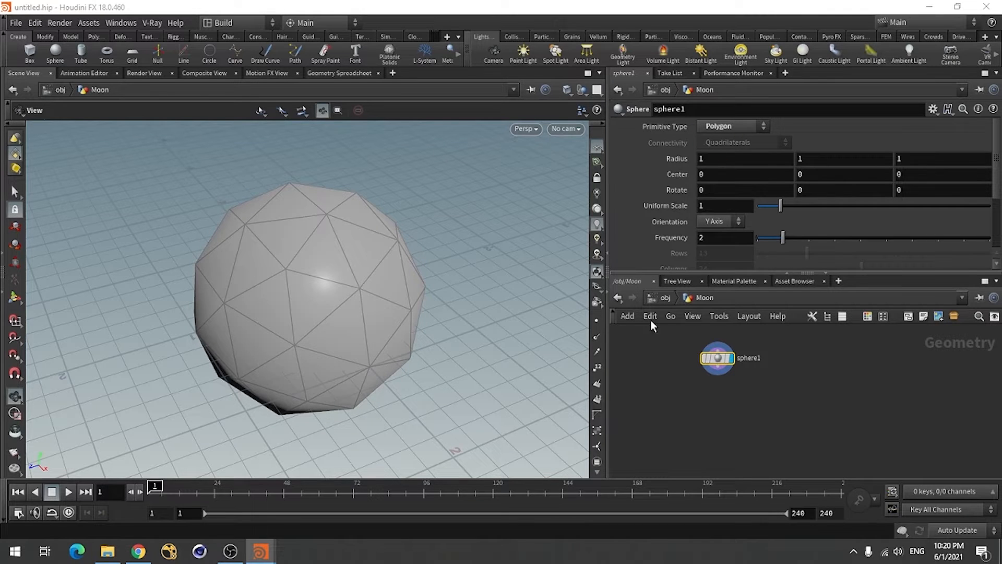
left_click(711, 239)
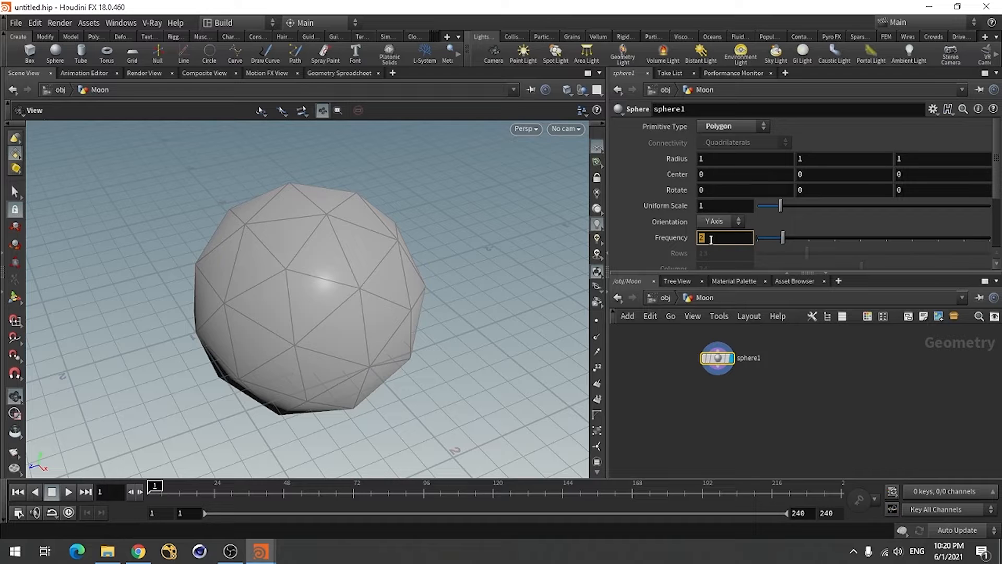
type("10")
key("Return")
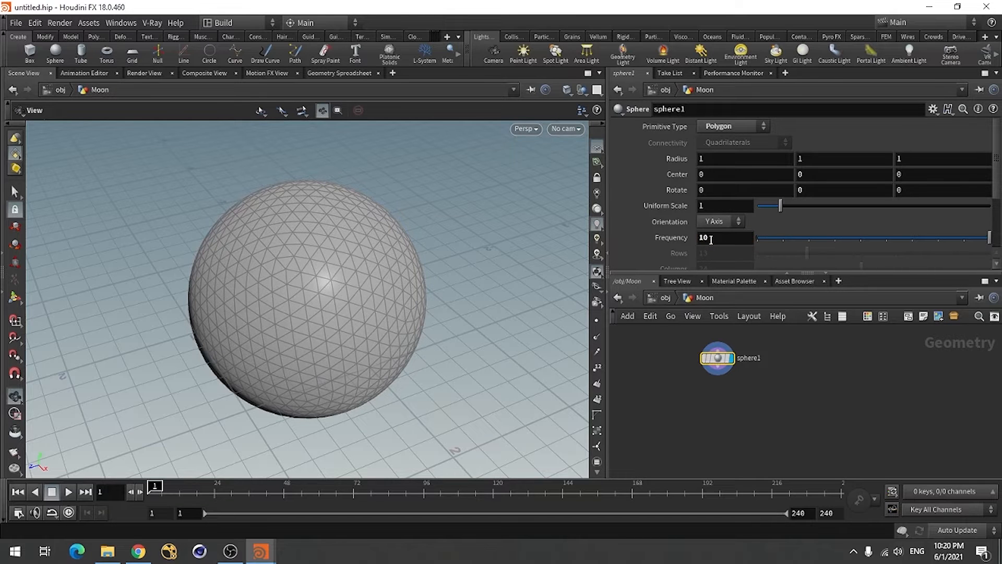
Set the sphere's uniform scale to 10 and frame the whole sphere in the viewport.
left_click(717, 206)
type("0")
key("Return")
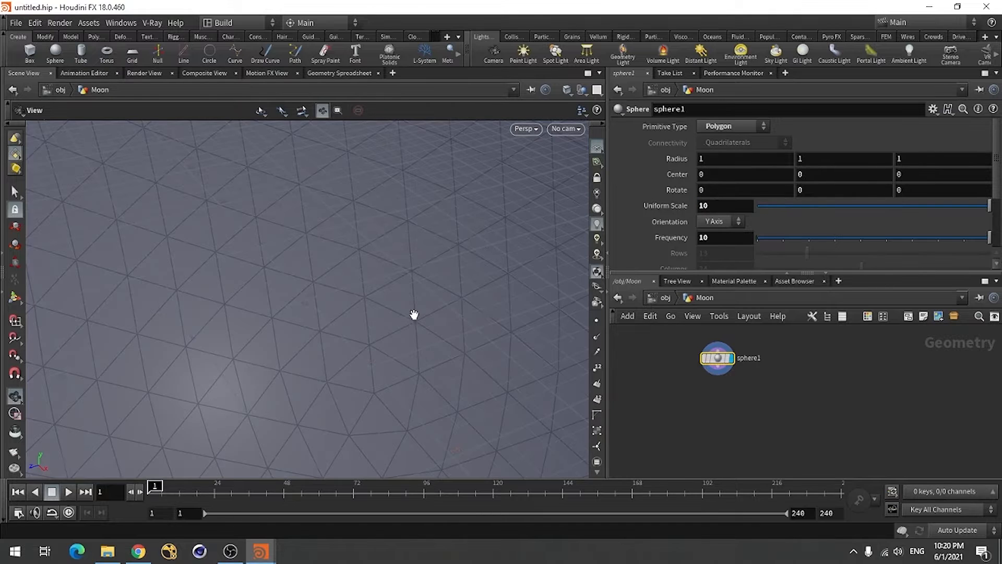
right_click_drag(422, 234, 326, 331)
left_click_drag(275, 340, 245, 352)
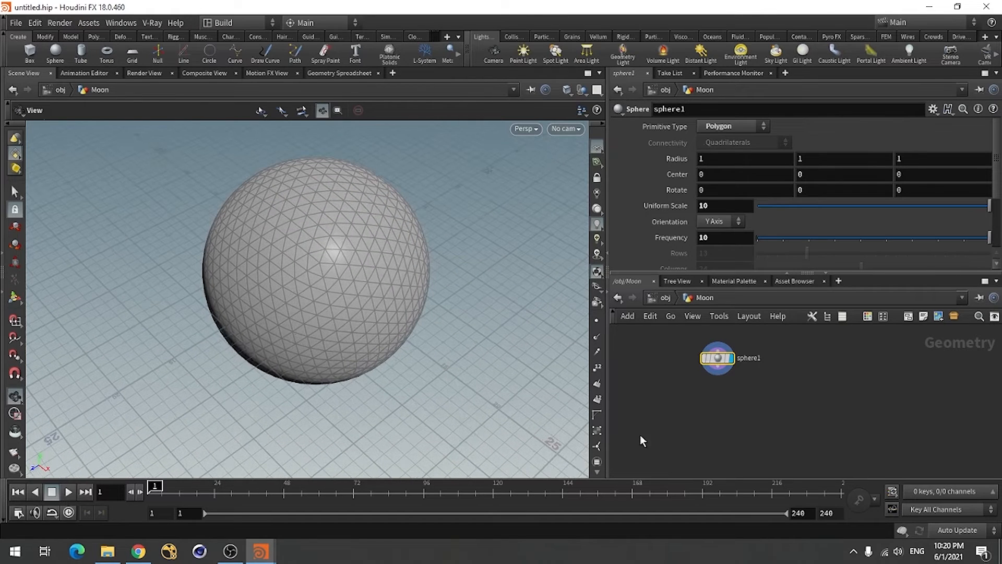
Add a UV Texture node directly below the sphere node and connect it to the sphere's output.
left_click(744, 421)
key("Tab")
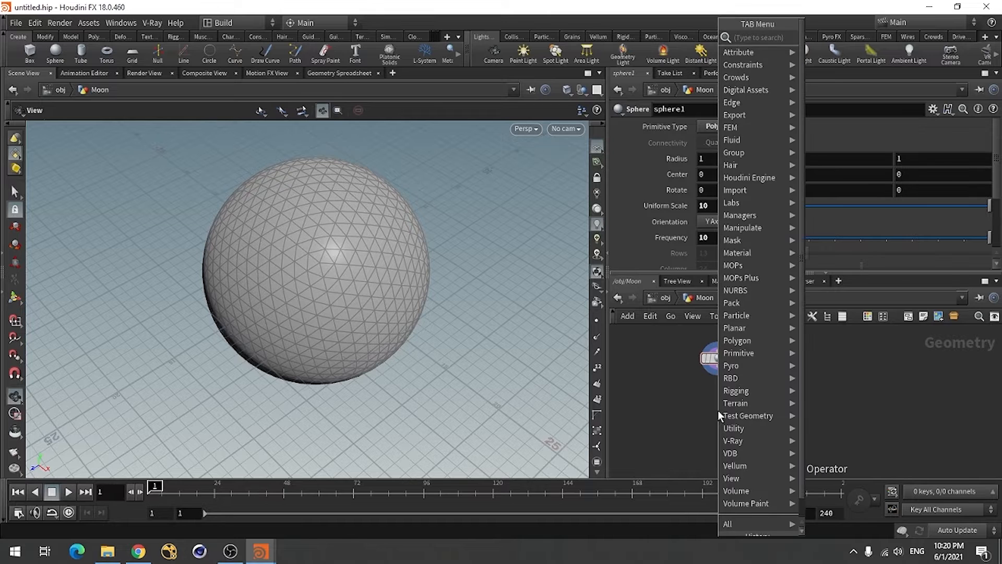
type("uv")
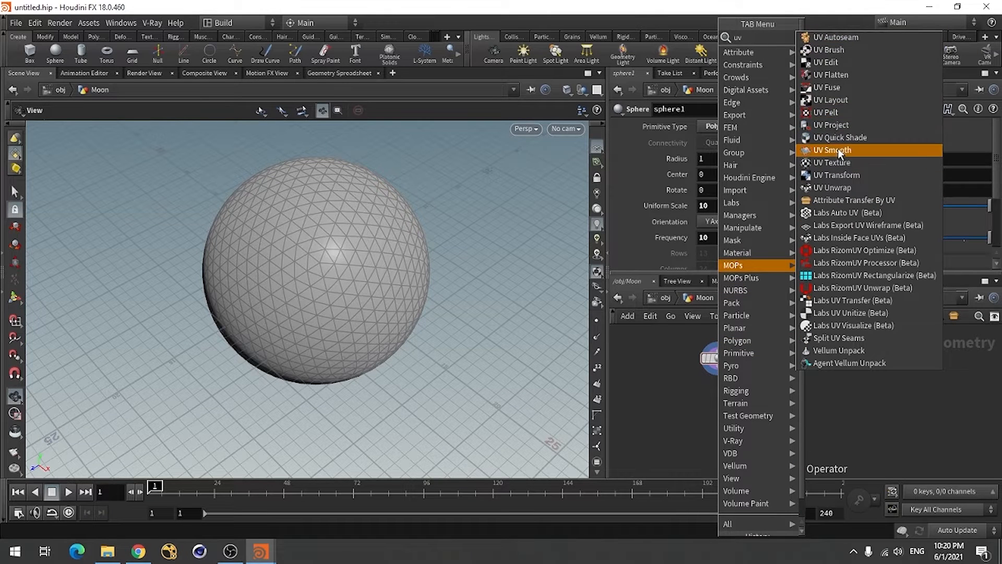
left_click(835, 162)
left_click(718, 402)
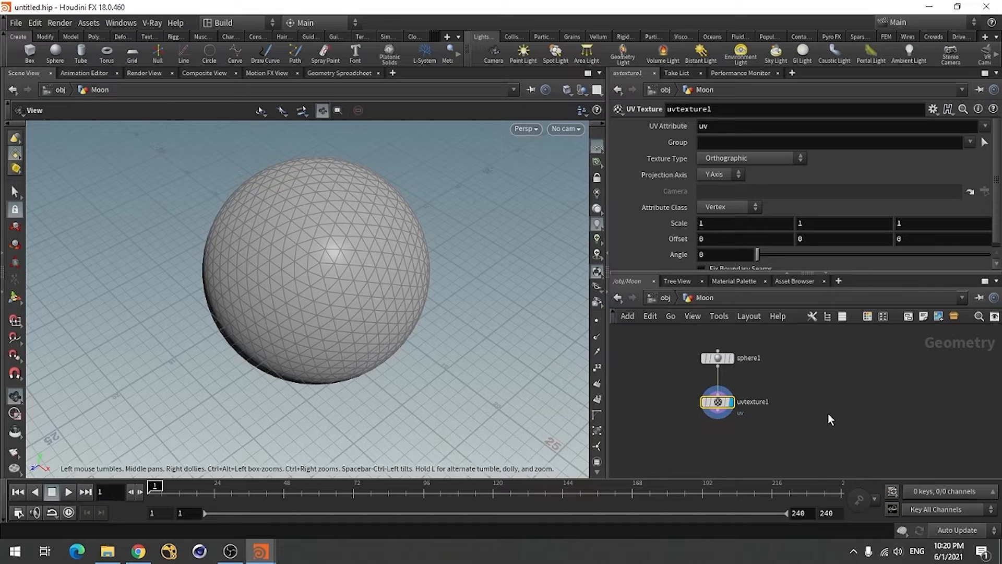
Connect a UV Quick Shade node to the UV Texture output and display it to preview the grid on the sphere.
key("Tab")
type("qui")
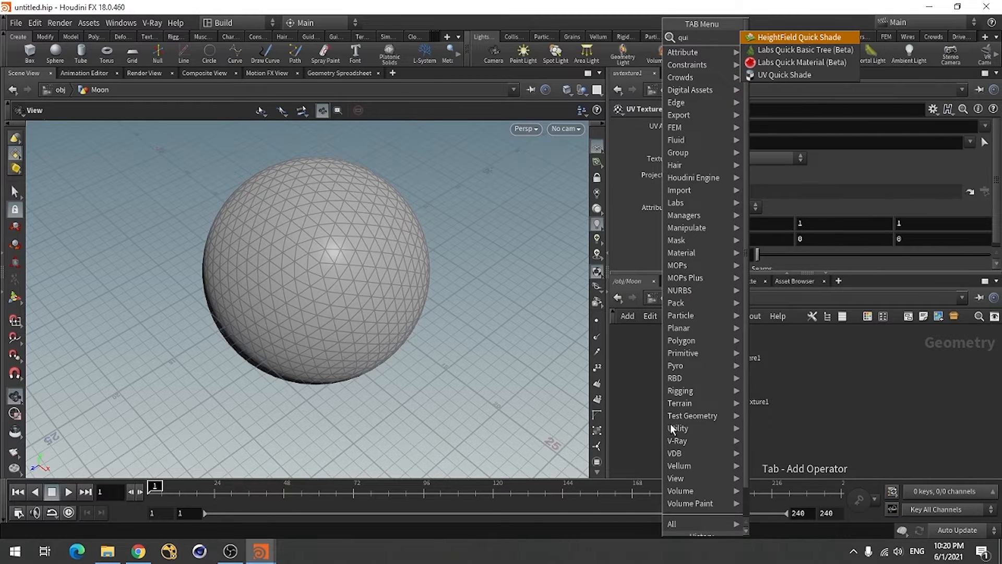
left_click(815, 73)
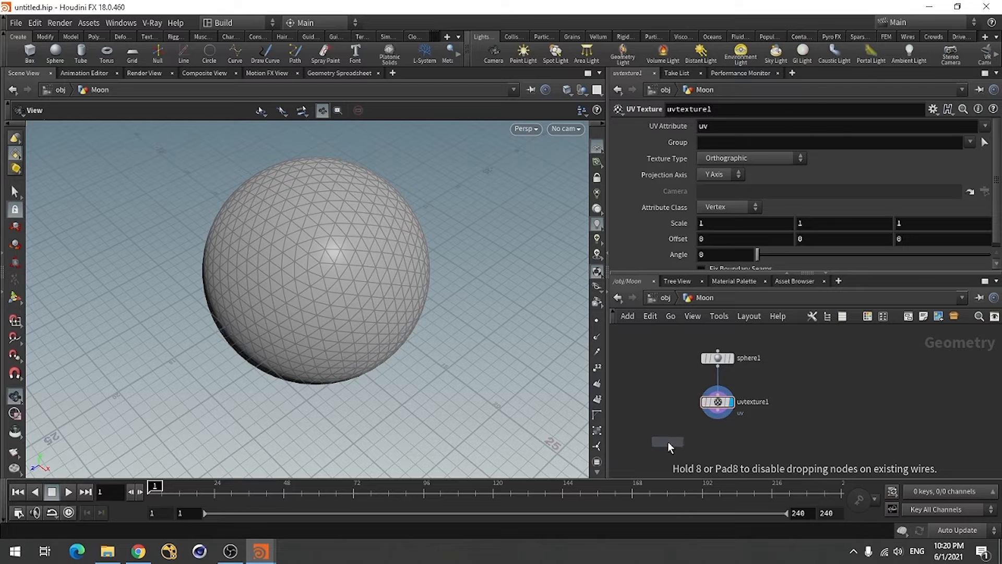
left_click(668, 442)
left_click(668, 435)
left_click(718, 410)
left_click(681, 441)
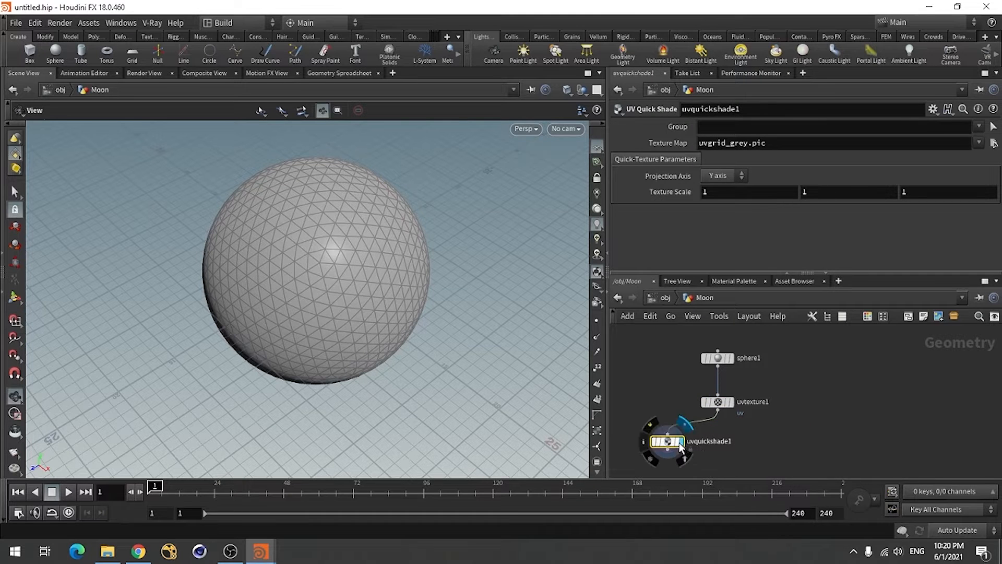
mouse_move(260, 346)
left_mouse_down()
mouse_move(305, 251)
mouse_move(281, 327)
mouse_move(299, 381)
mouse_move(232, 347)
mouse_move(219, 325)
mouse_move(384, 250)
mouse_move(416, 250)
mouse_move(269, 340)
left_mouse_up()
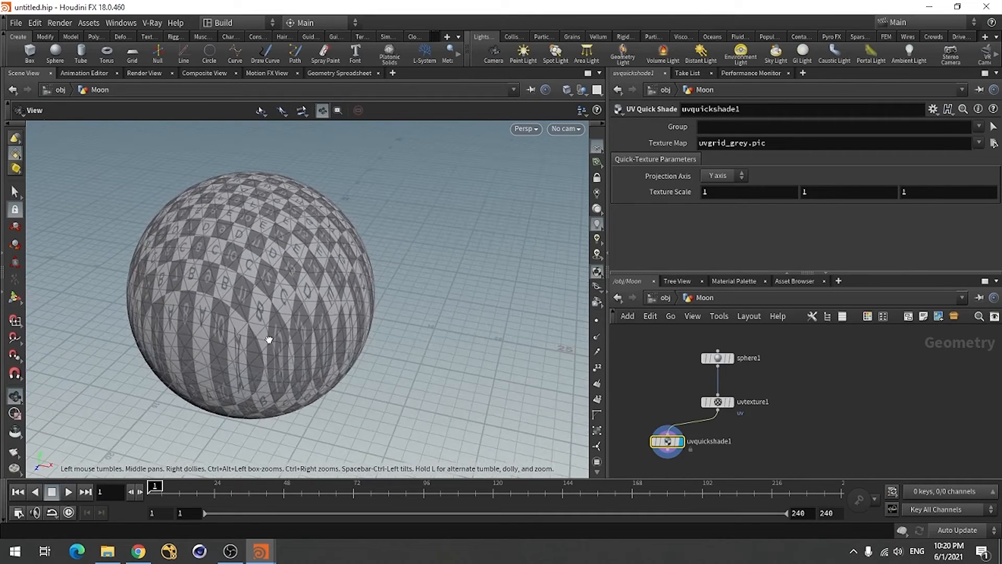
Set the UV Texture node's texture type to Polar and inspect the grid mapping around the sphere.
left_click(718, 402)
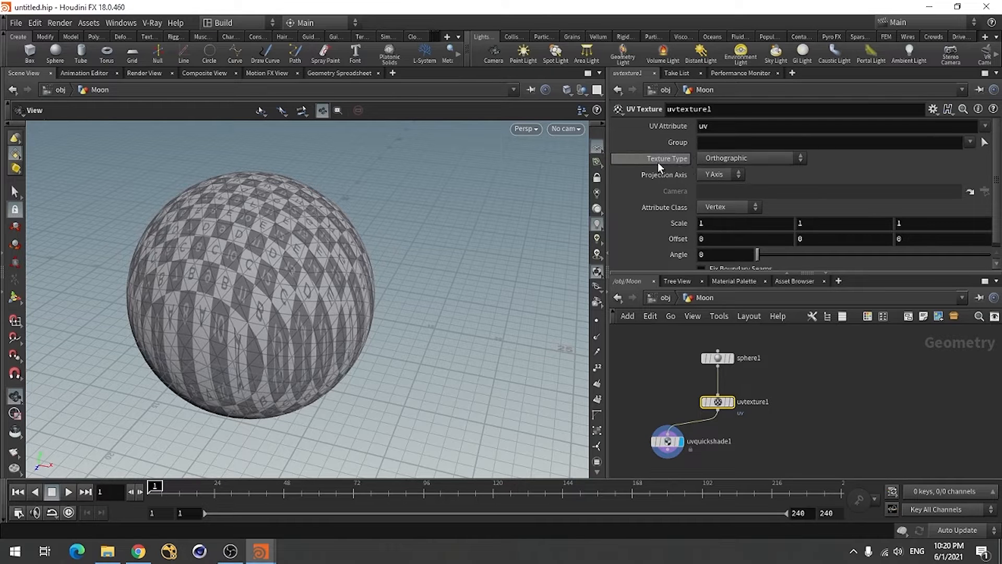
left_click(729, 160)
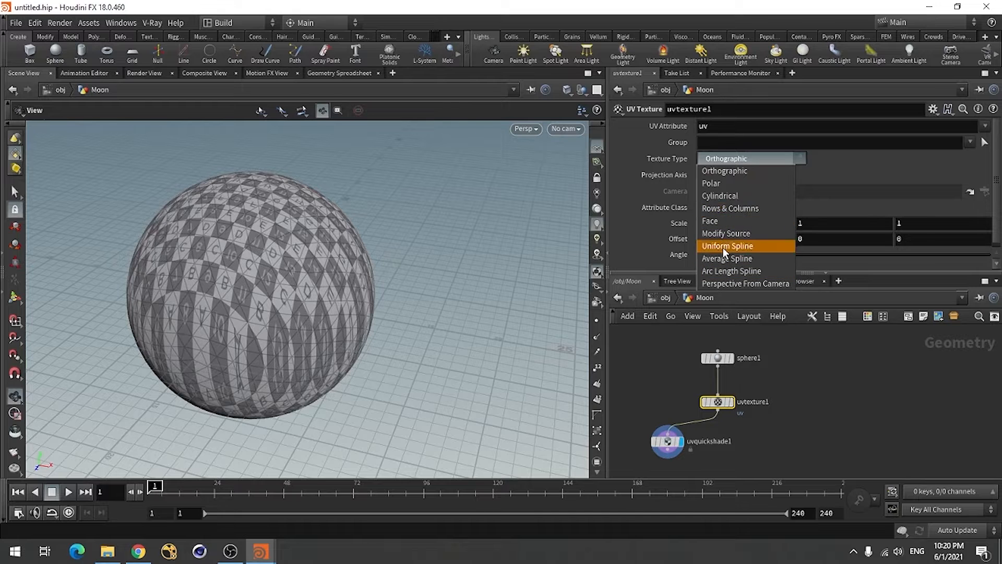
left_click(720, 183)
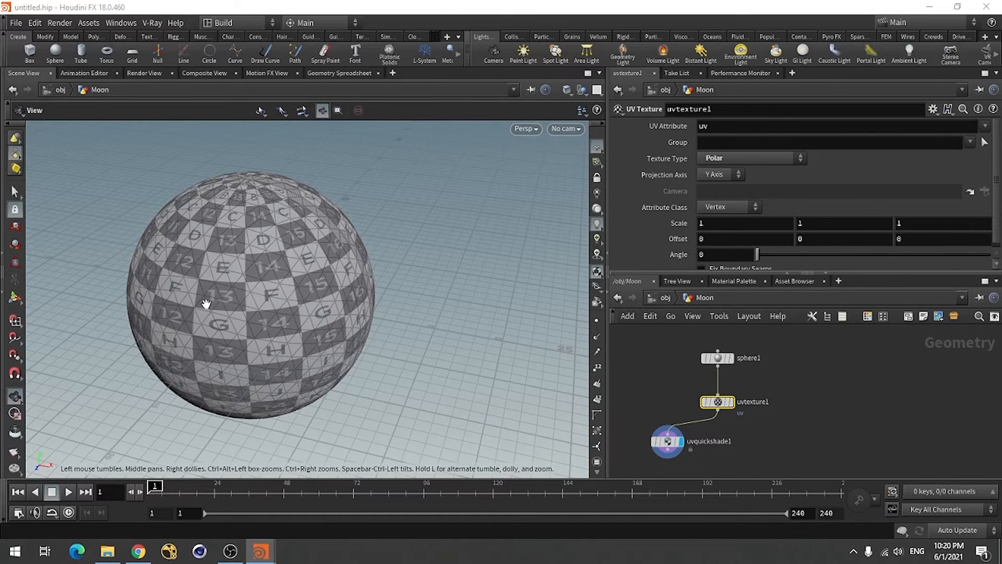
left_click_drag(206, 303, 259, 266)
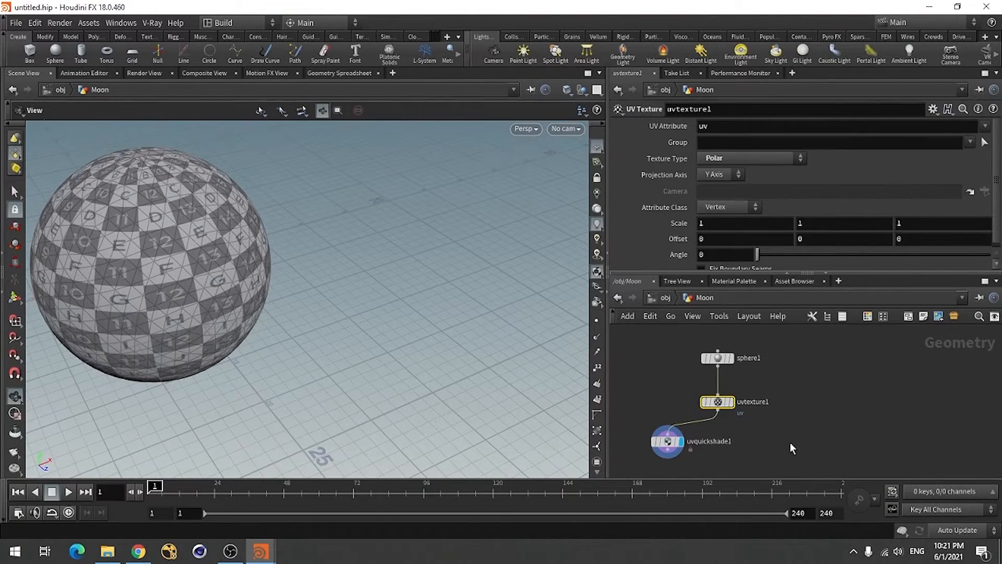
Delete the UV Quick Shade node from the Moon network.
left_click(668, 443)
key("Delete")
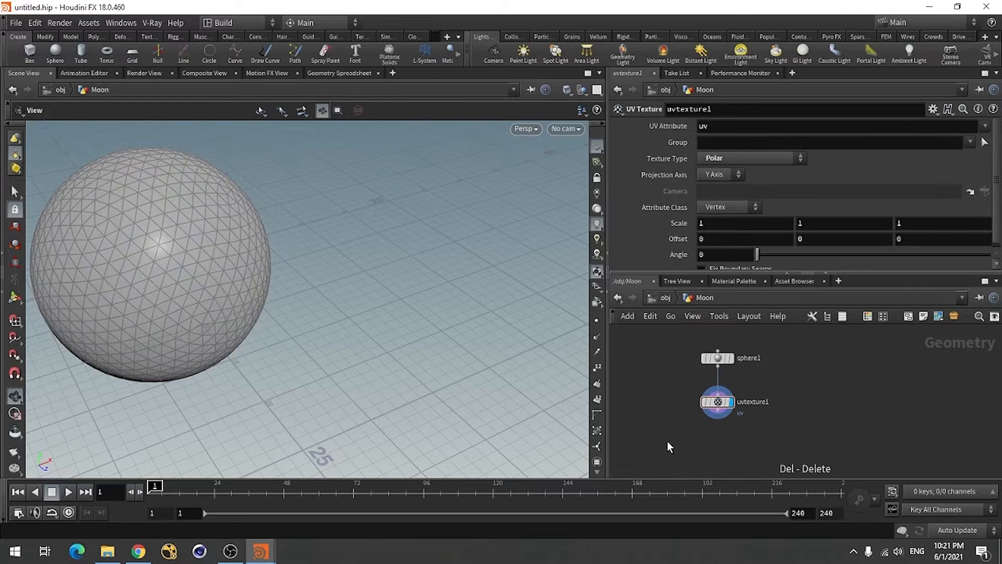
left_click_drag(322, 336, 261, 313)
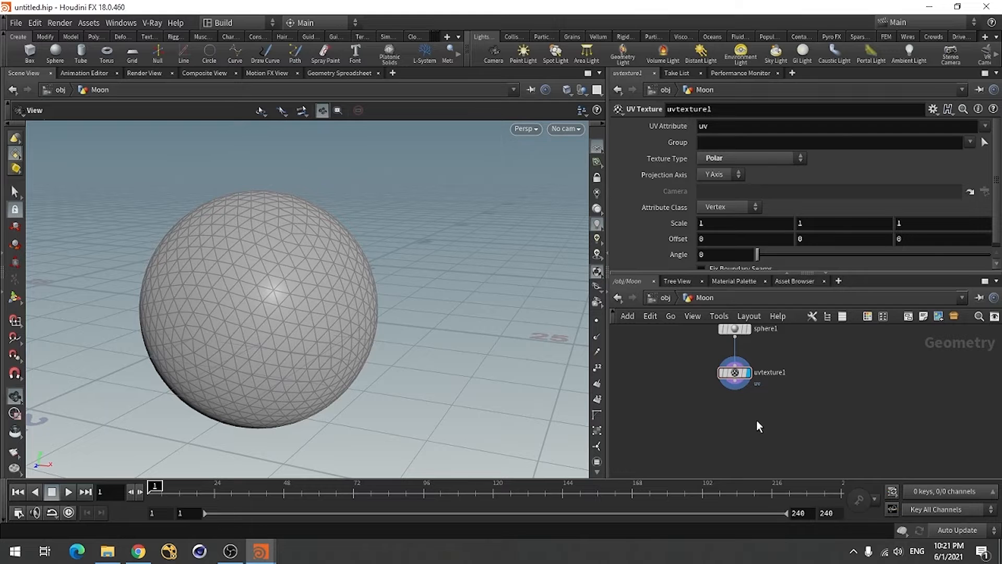
Add a Transform node below the UV Texture node, connect it and make it the displayed node.
key("Tab")
type("tra")
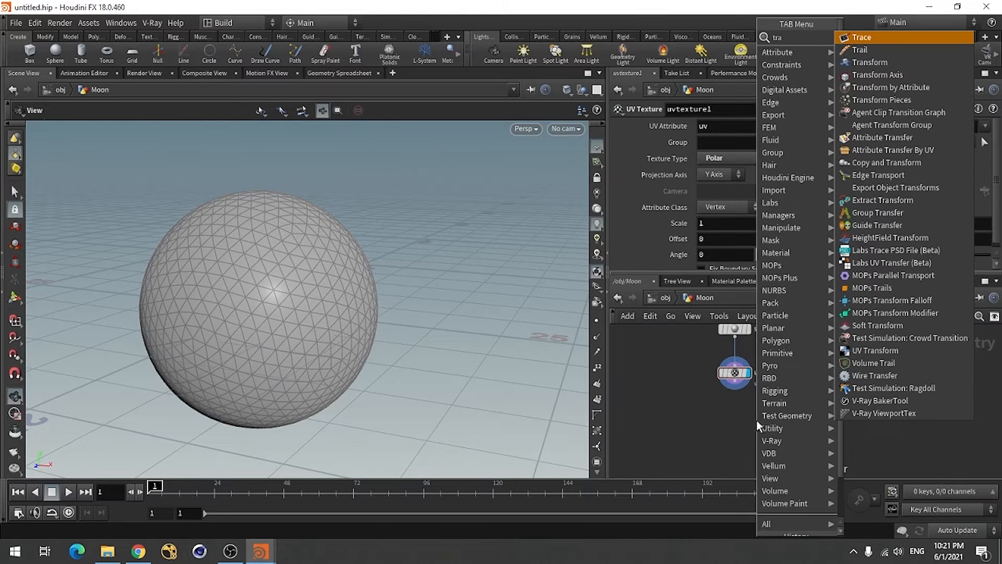
left_click(869, 62)
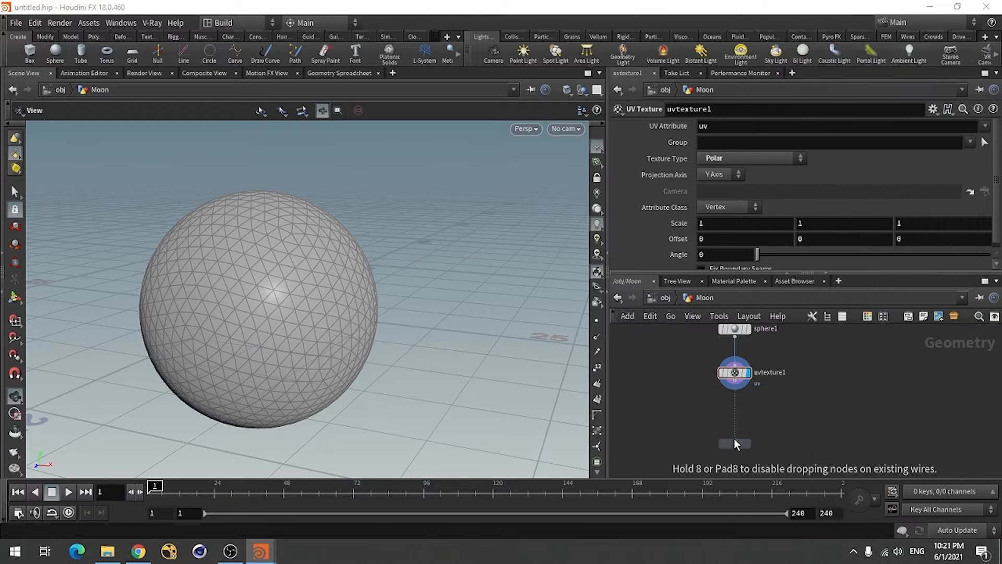
left_click(735, 429)
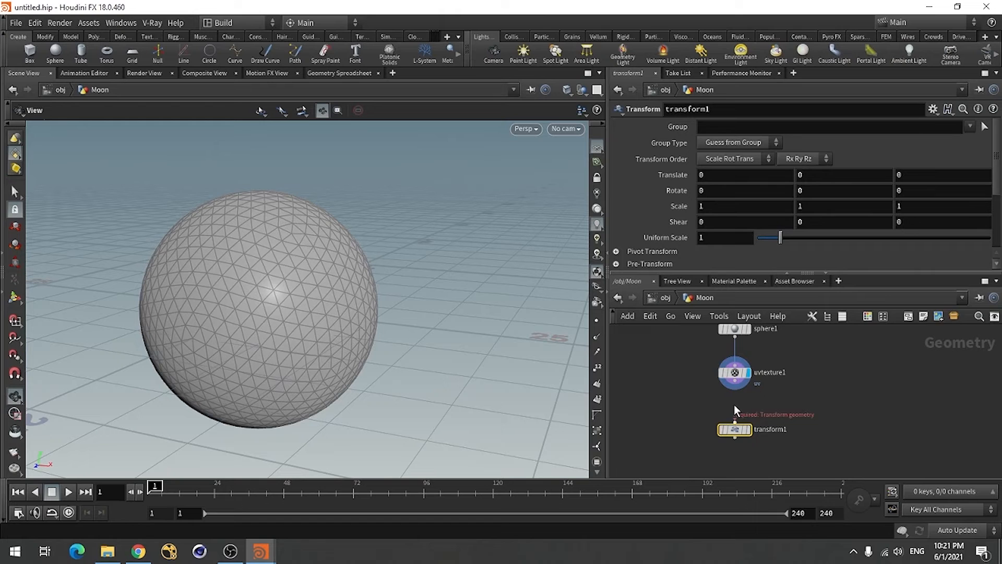
left_click(750, 433)
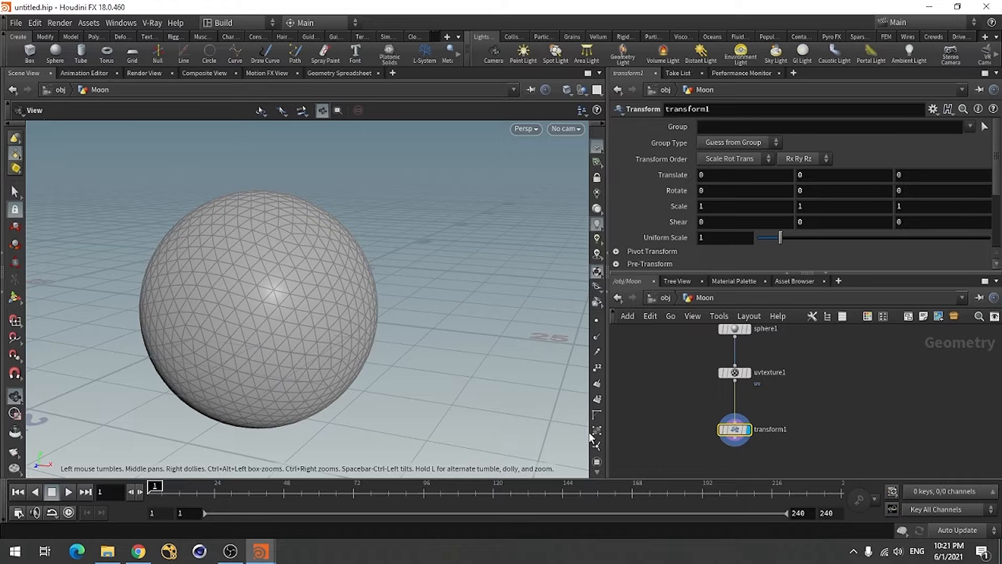
At frame 15, set the Transform node's Y translation to -15 and keyframe it.
left_click(189, 491)
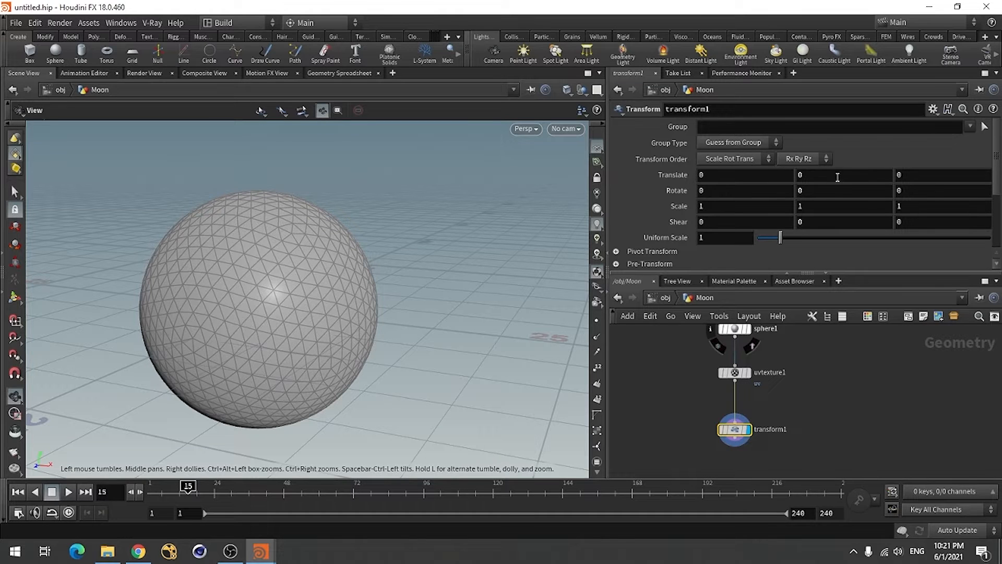
left_click(837, 177)
type("-15")
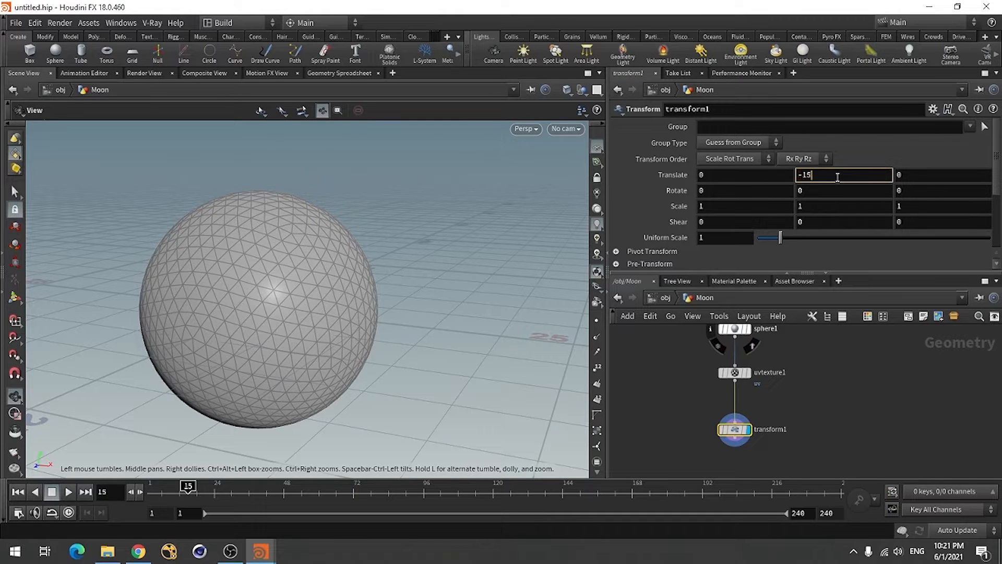
key("Return")
left_click(838, 177, "alt")
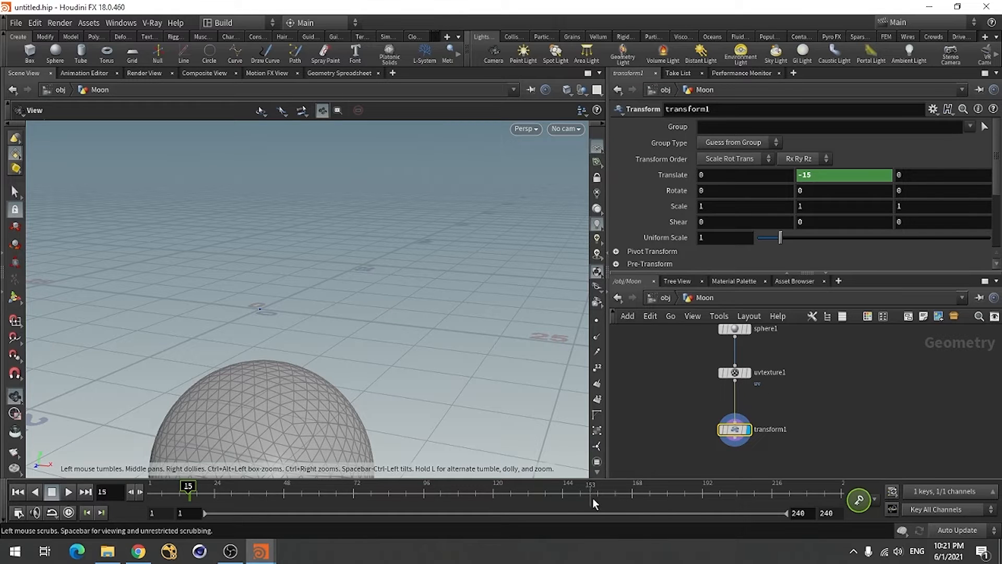
At frame 199, set the Transform node's Y translation to 13 and keyframe it.
left_click_drag(593, 500, 638, 494)
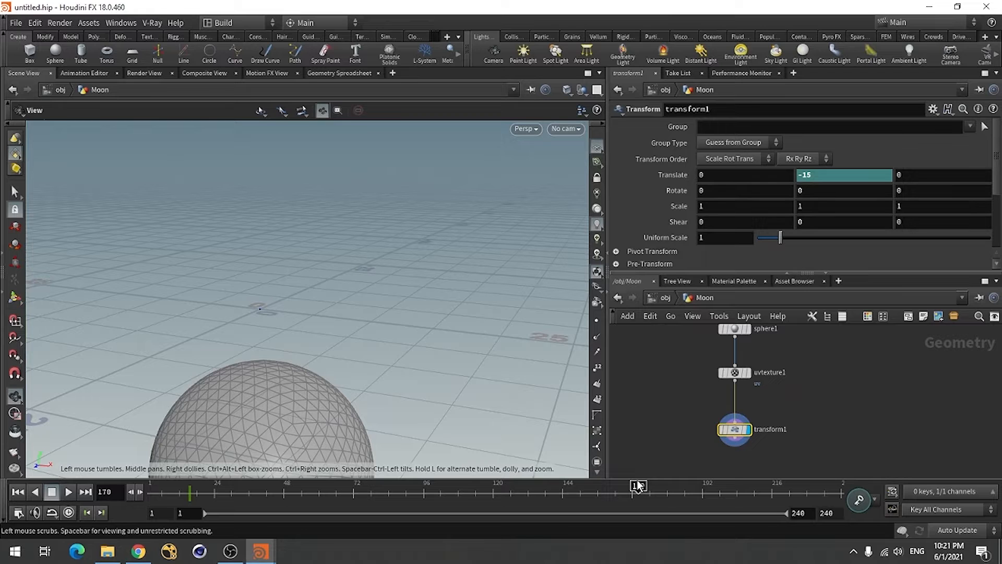
left_click_drag(638, 485, 730, 497)
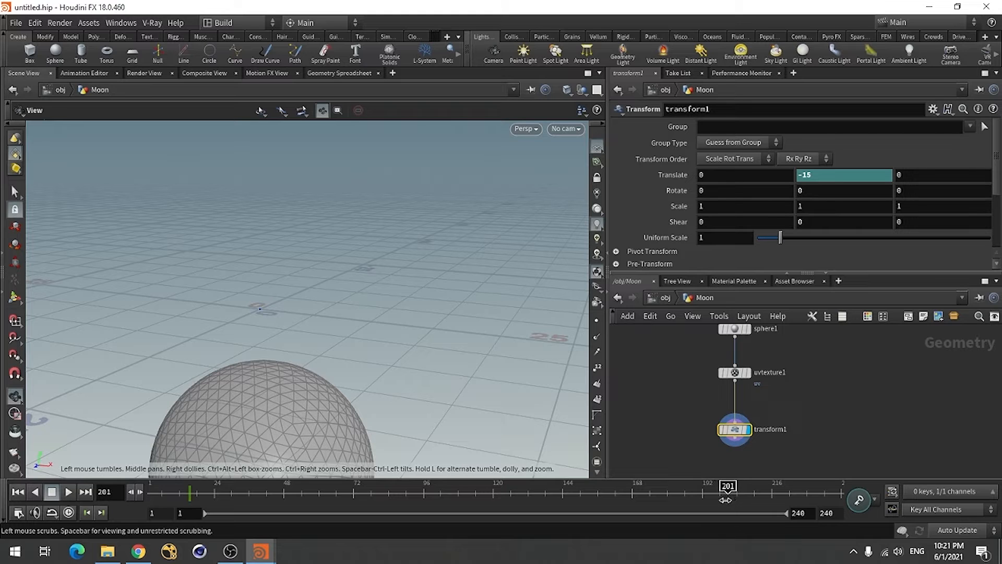
left_click(722, 496)
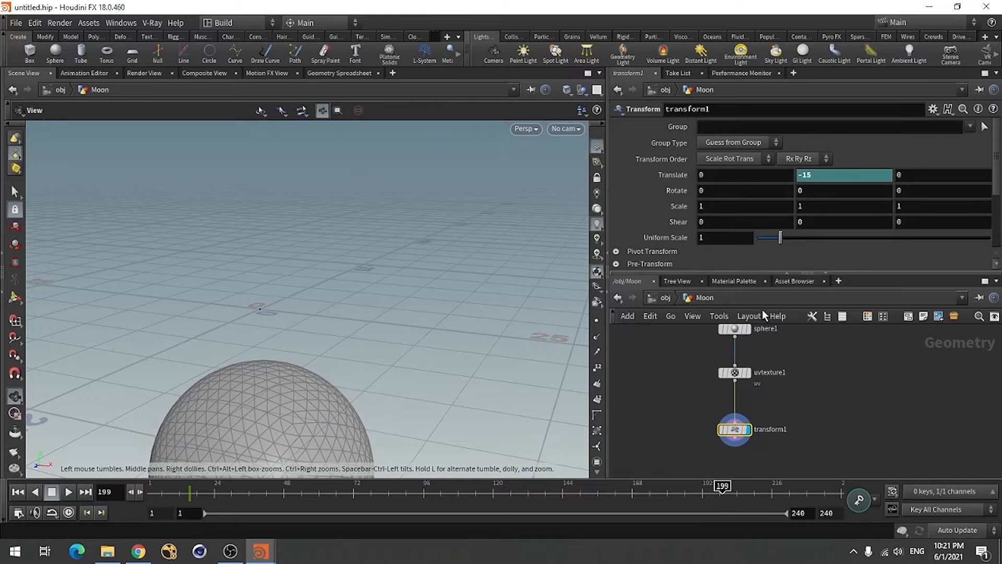
left_click(825, 175)
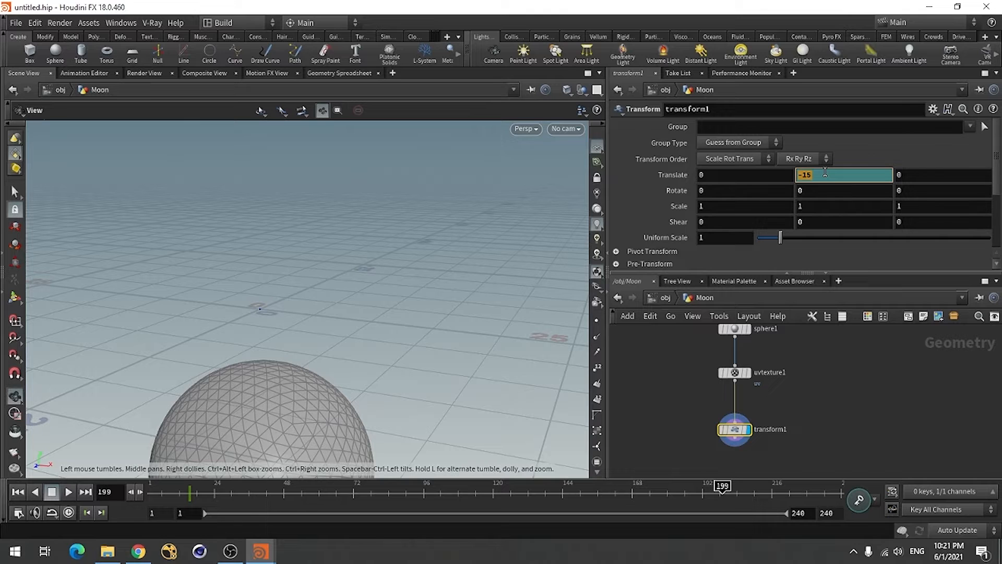
type("13")
key("Return")
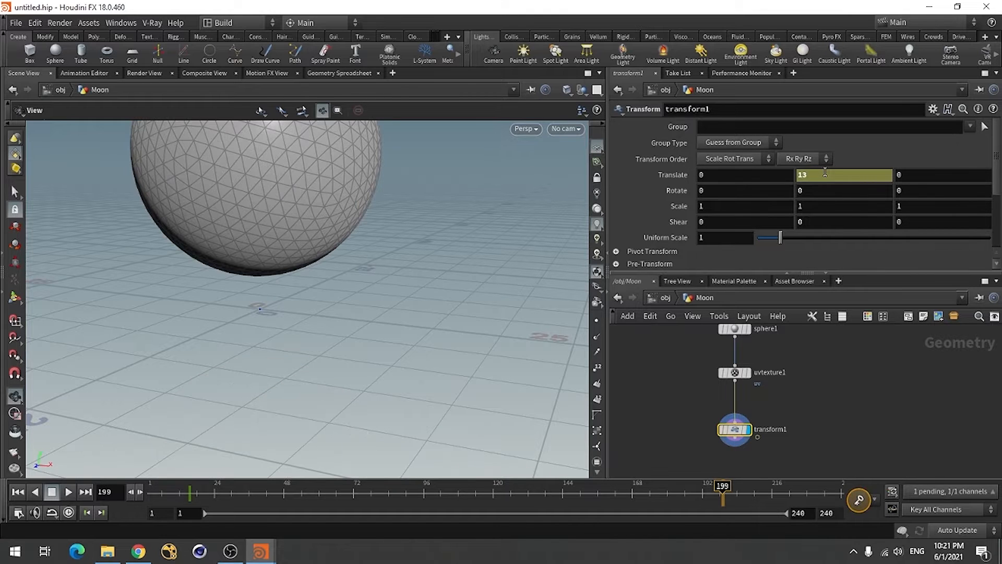
left_click(827, 176, "alt")
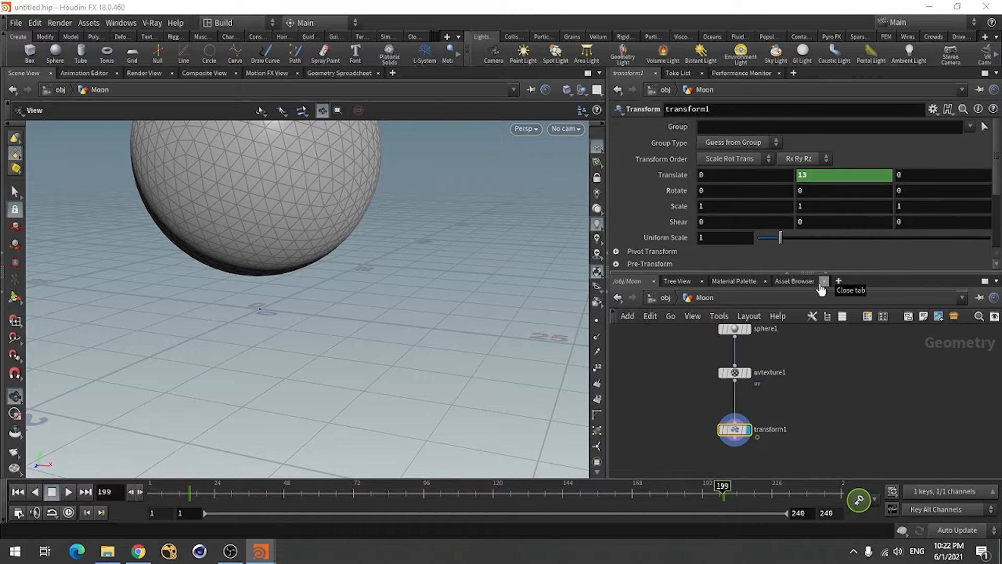
Play the animation in real time with the whole moon in view to check its vertical motion, and stop playback.
left_click_drag(331, 293, 262, 343)
middle_click_drag(319, 234, 194, 338)
left_click_drag(247, 367, 248, 375)
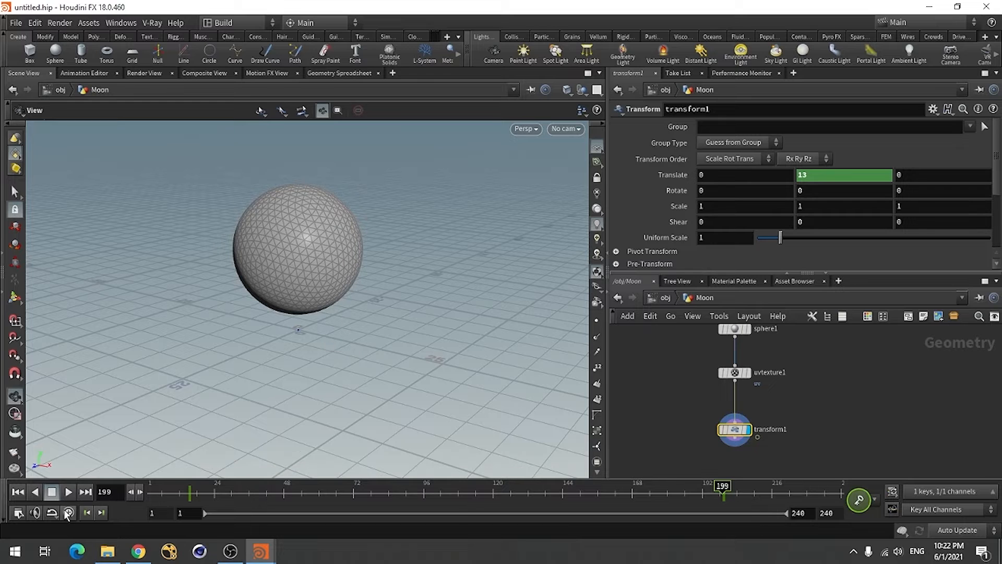
left_click(68, 492)
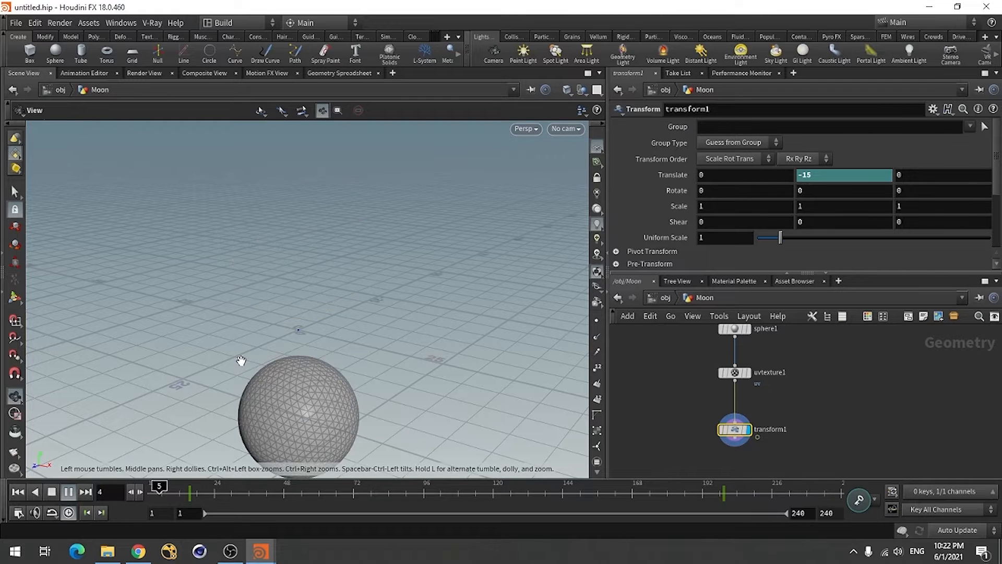
left_click(52, 493)
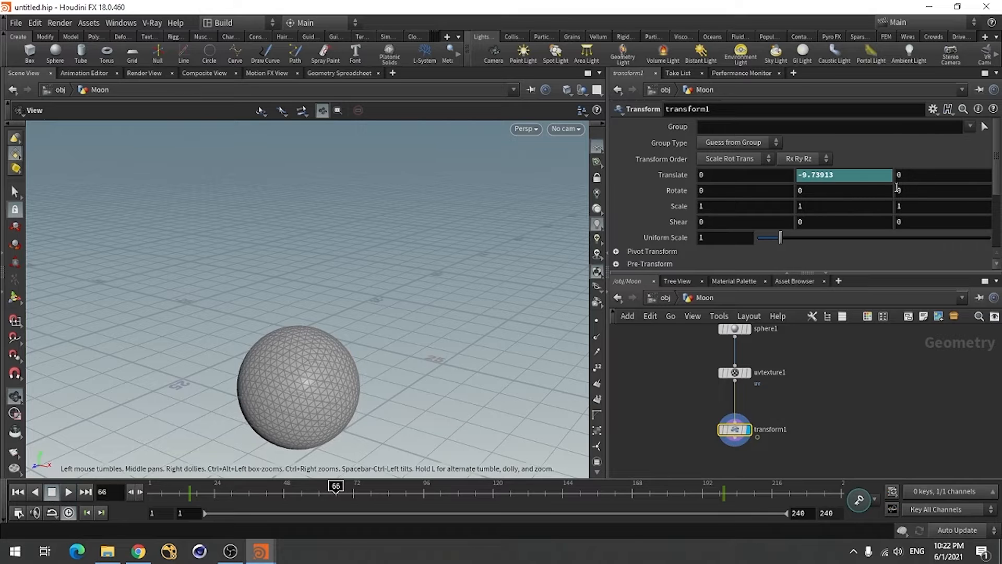
Open the Transform node's Translate Y curve in the Animation Editor and make the segment starting at the frame 15 keyframe straight.
left_click(862, 181)
left_click(861, 177, "shift")
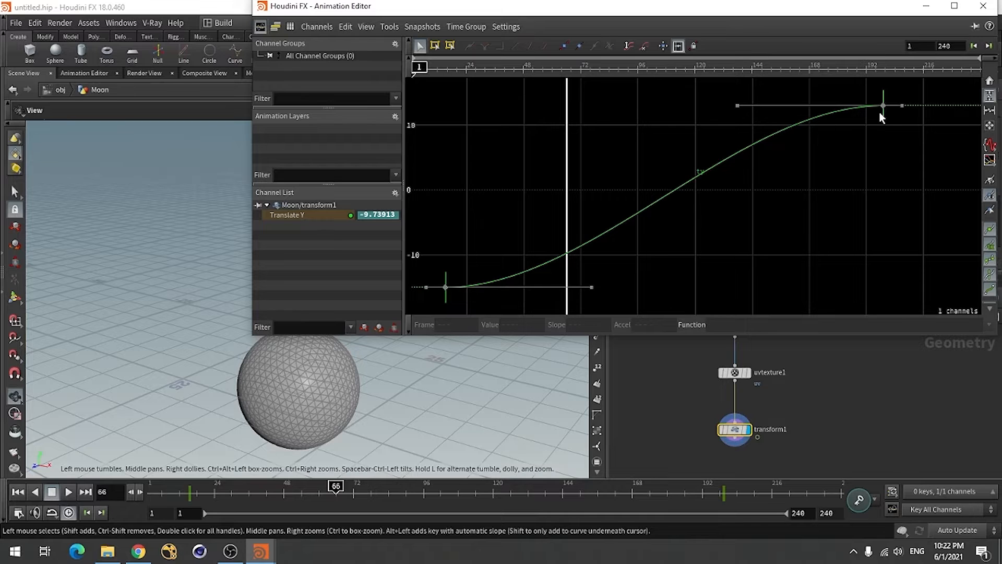
left_click_drag(427, 237, 516, 312)
double_click(504, 322)
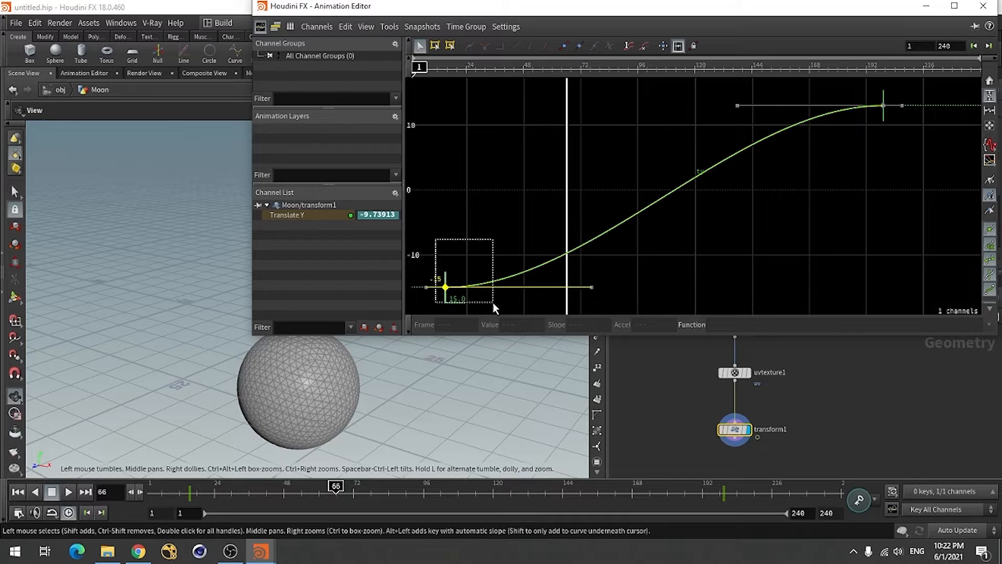
left_click(446, 286)
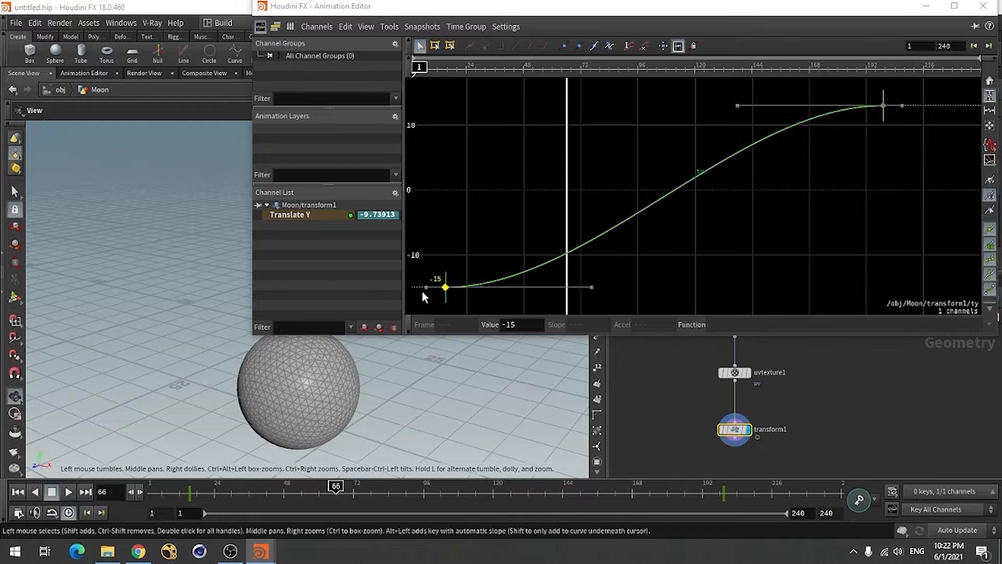
left_click_drag(437, 231, 502, 305)
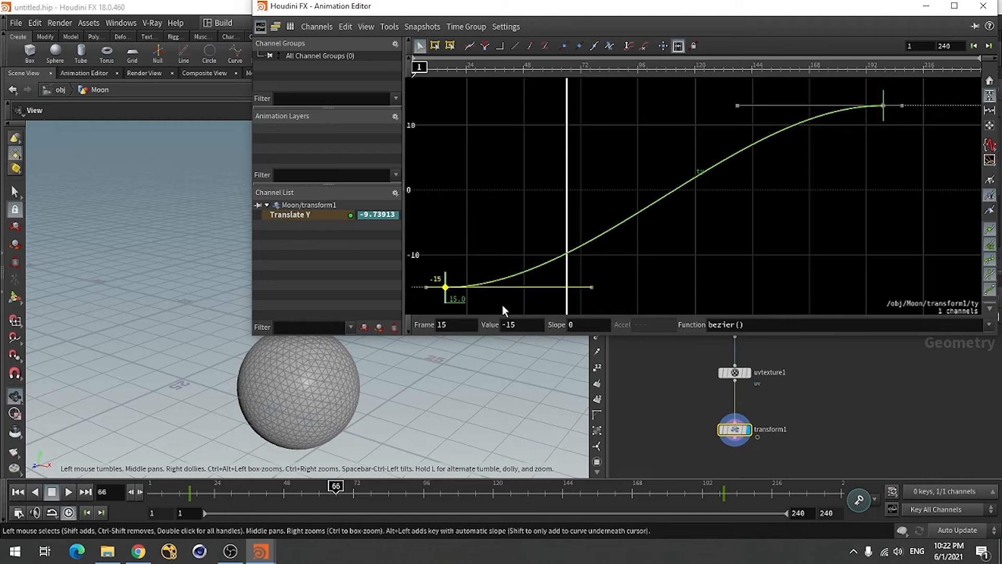
left_click(515, 45)
left_click(484, 209)
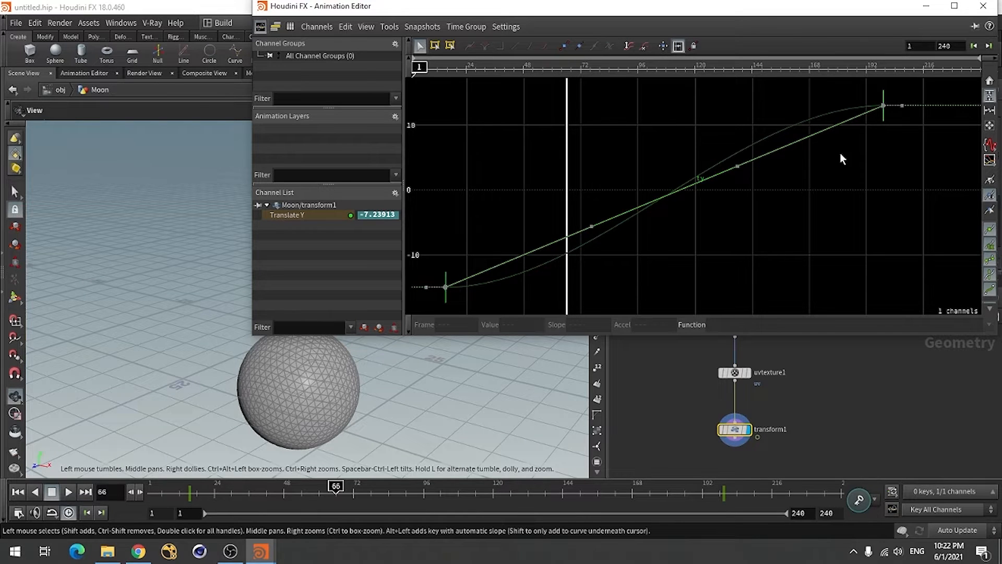
Raise the incoming handle of the frame 199 keyframe to nearly horizontal so the rise eases out, and close the Animation Editor.
left_click_drag(848, 91, 926, 140)
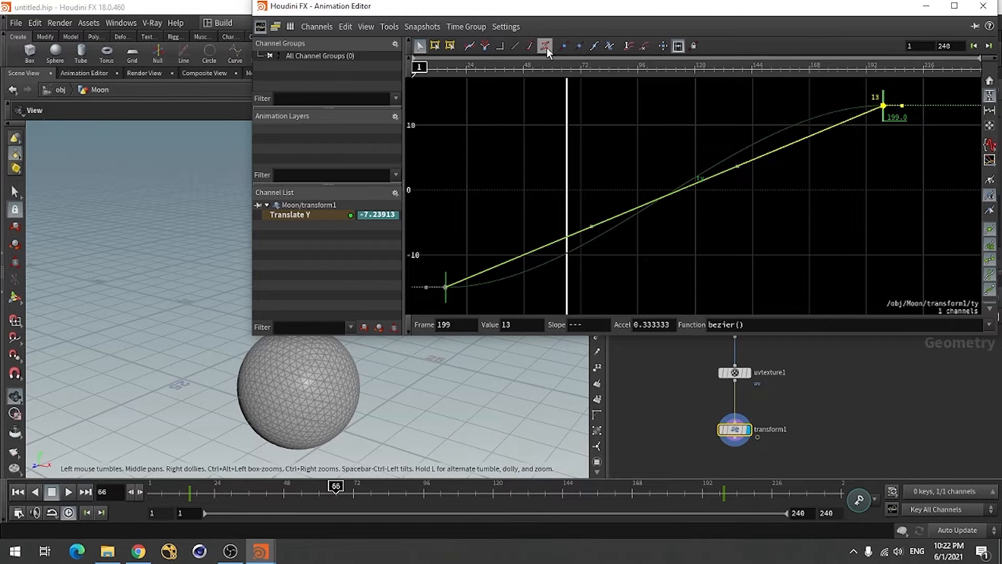
left_click_drag(739, 167, 719, 108)
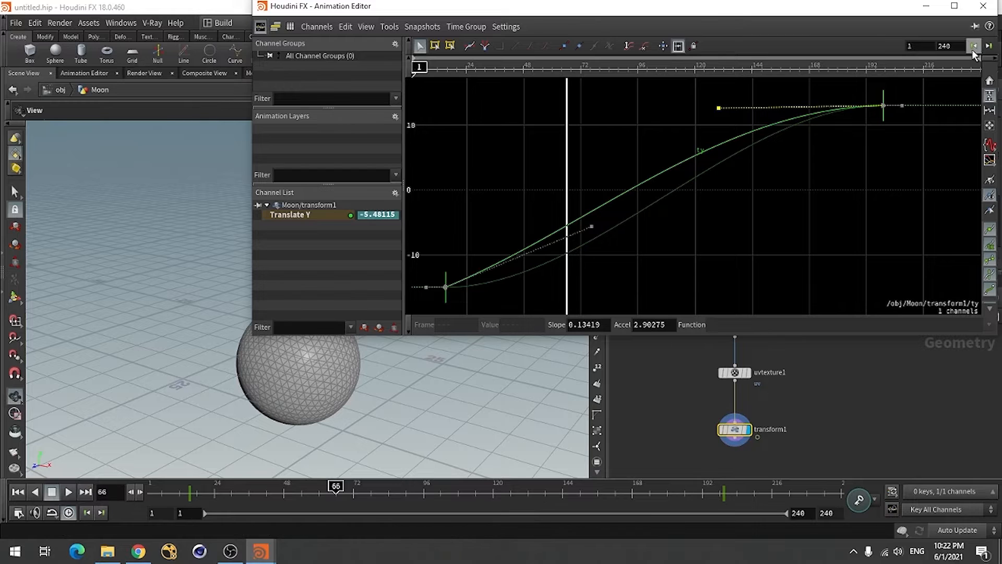
left_click(983, 6)
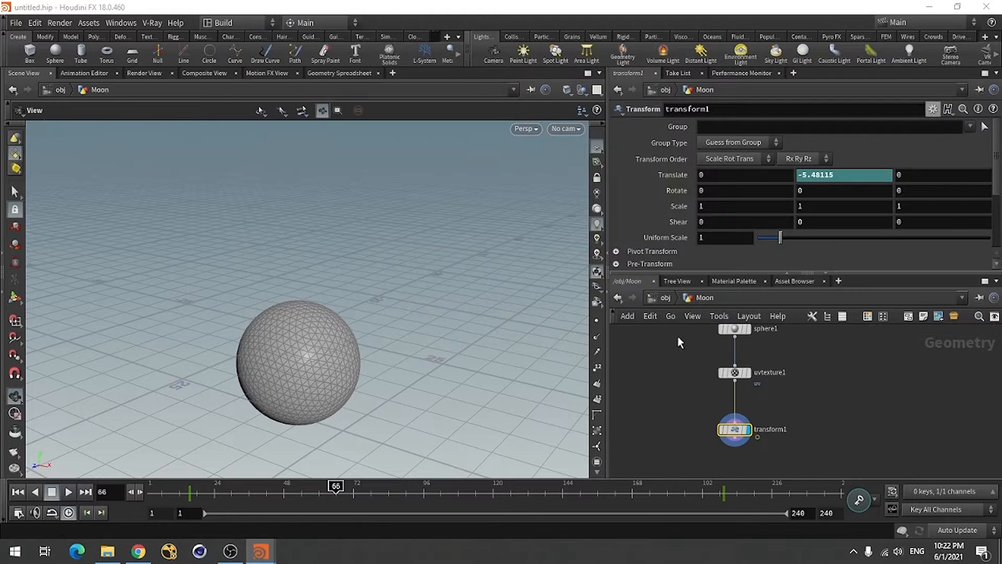
Replay the animation from the first frame to check the eased motion, and stop playback.
left_click(20, 492)
left_click(69, 492)
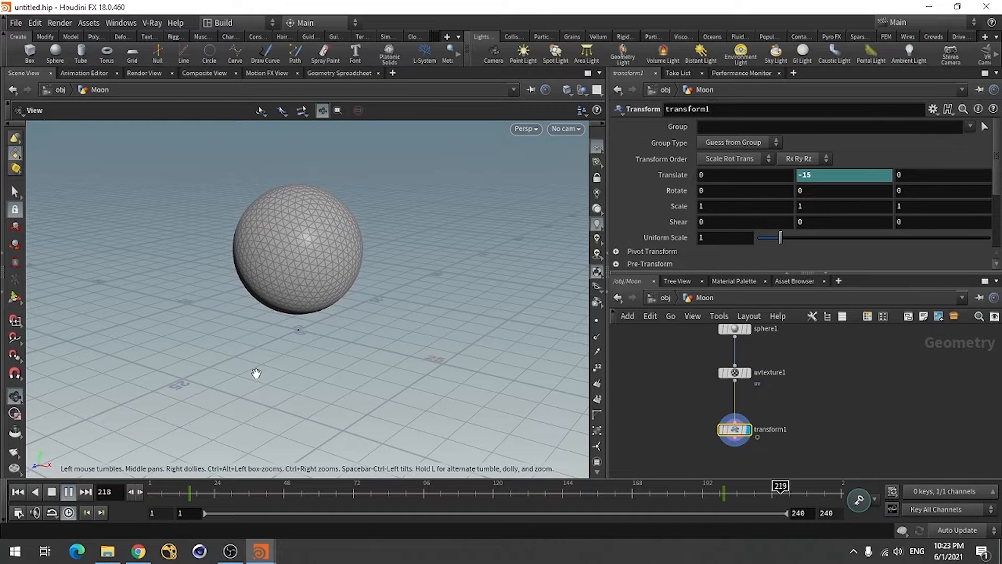
left_click(51, 493)
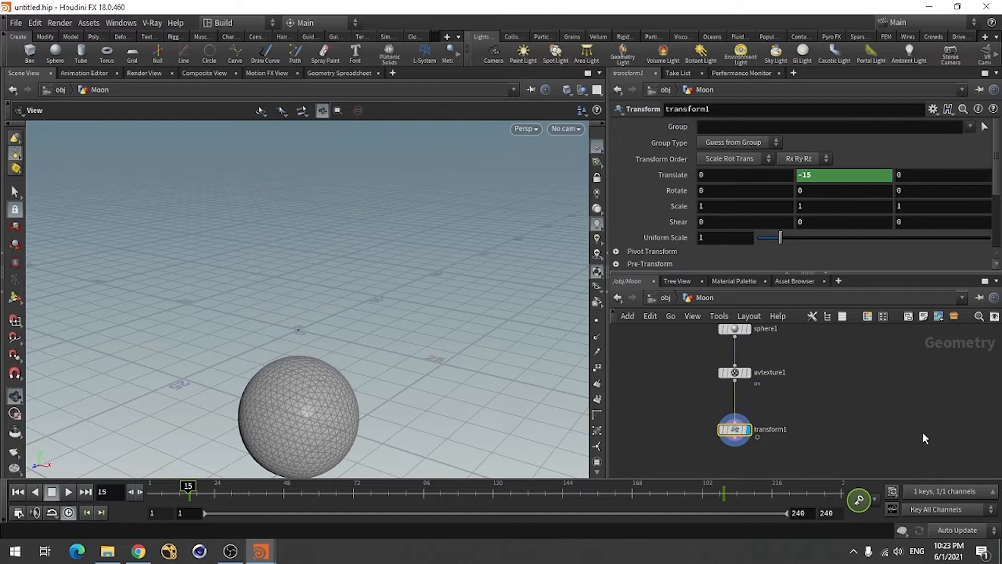
Add a Null node named Out connected below the Transform node, make it the displayed node and lay out the network.
left_click(682, 408)
key("Tab")
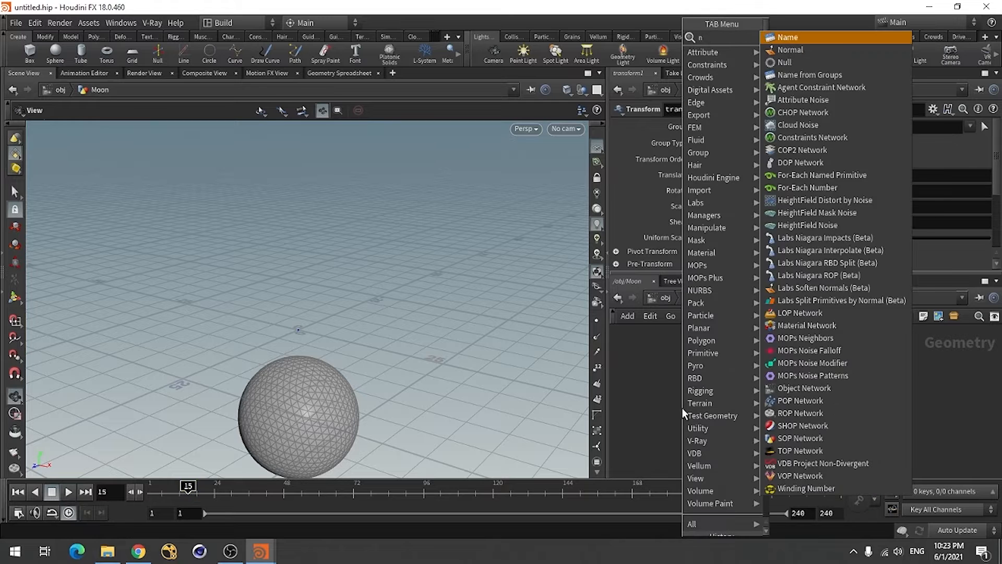
type("nul")
left_click(792, 39)
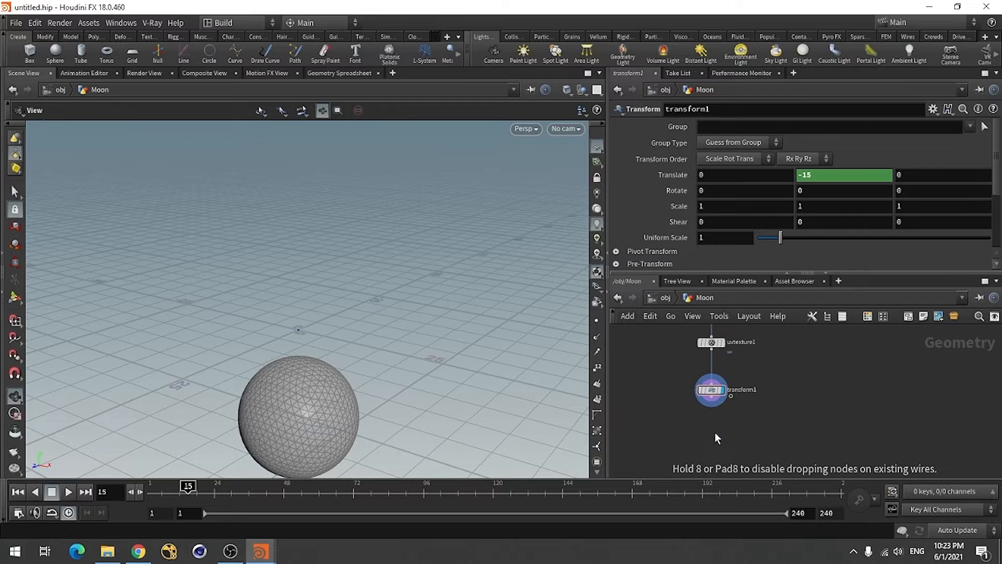
left_click(715, 433)
double_click(733, 433)
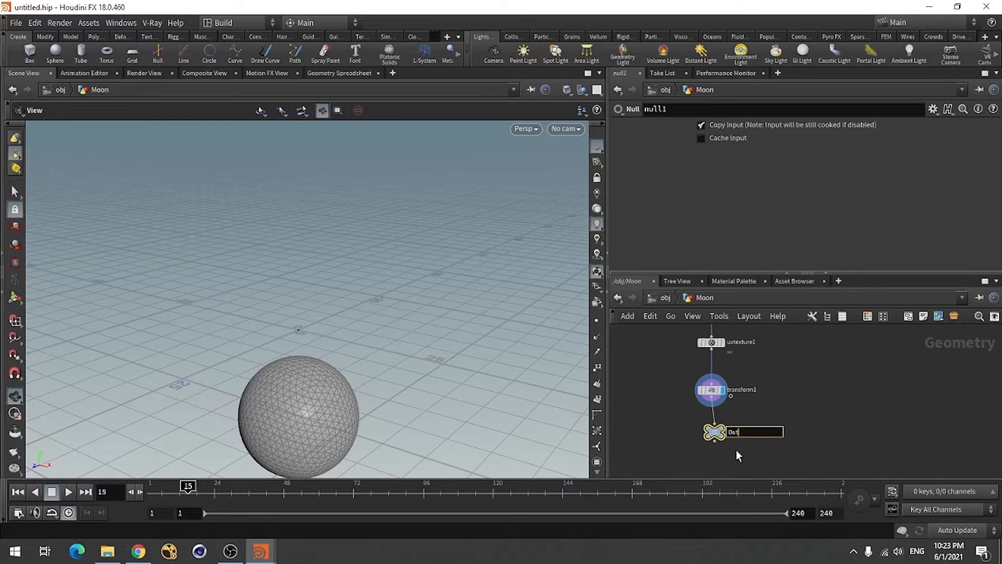
key("Return")
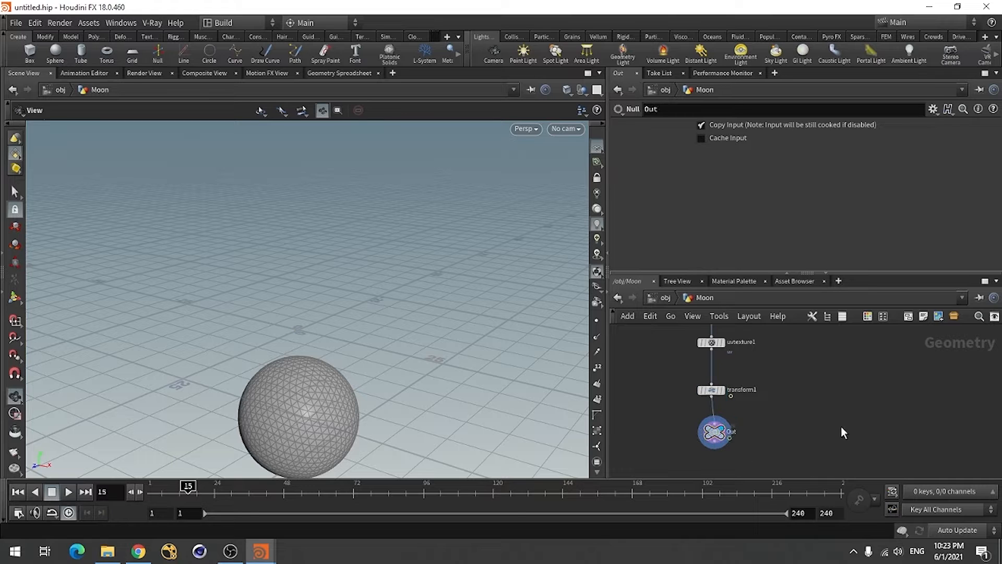
key("l")
Return to the object level and save the scene as Moon.hip on the Desktop.
left_click(664, 298)
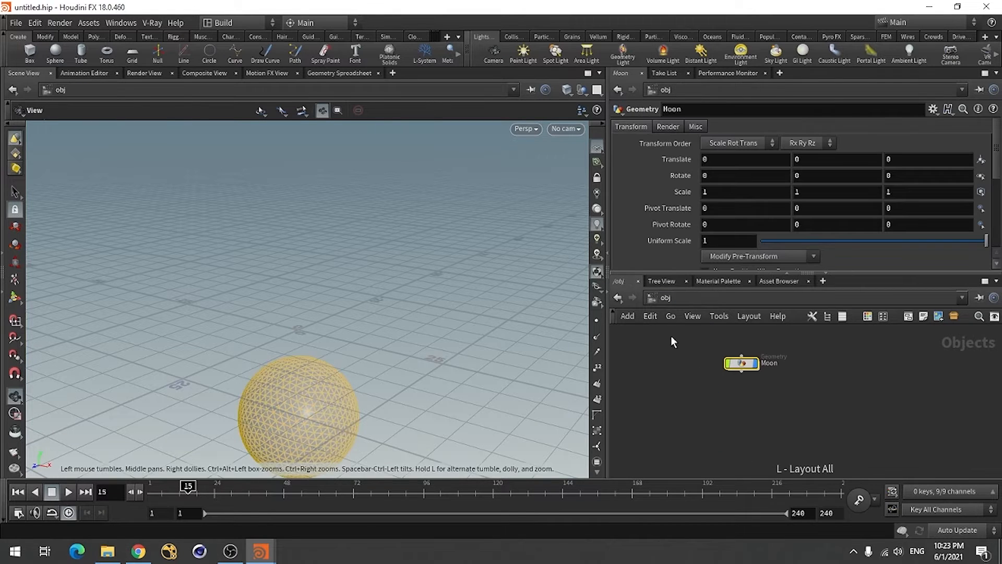
left_click(724, 410)
key("ctrl+s")
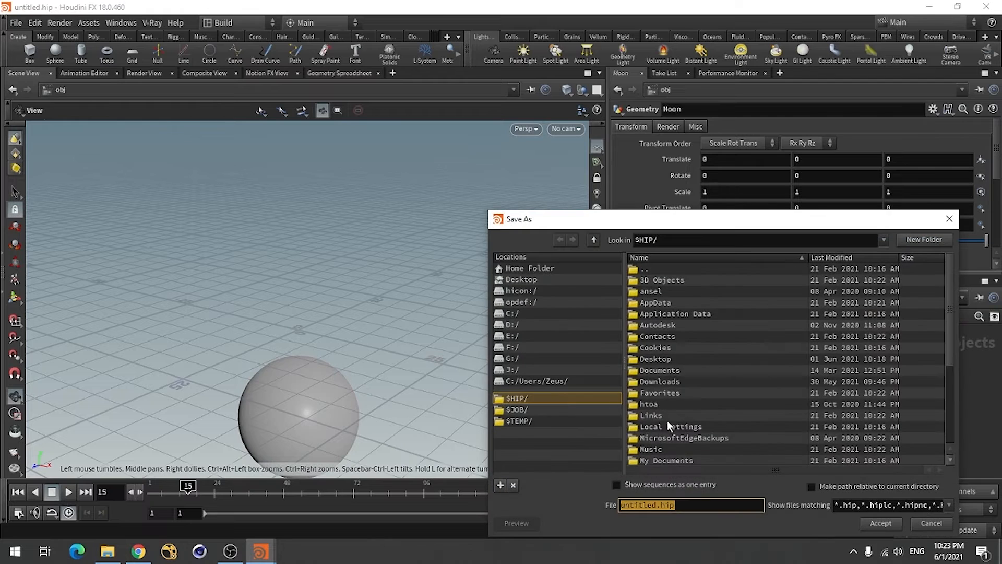
left_click(531, 280)
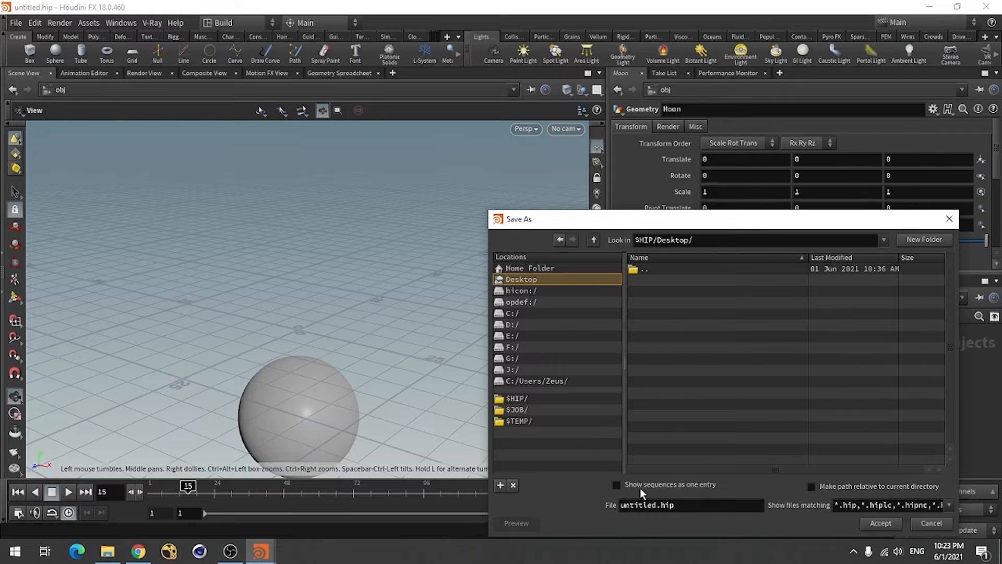
double_click(652, 504)
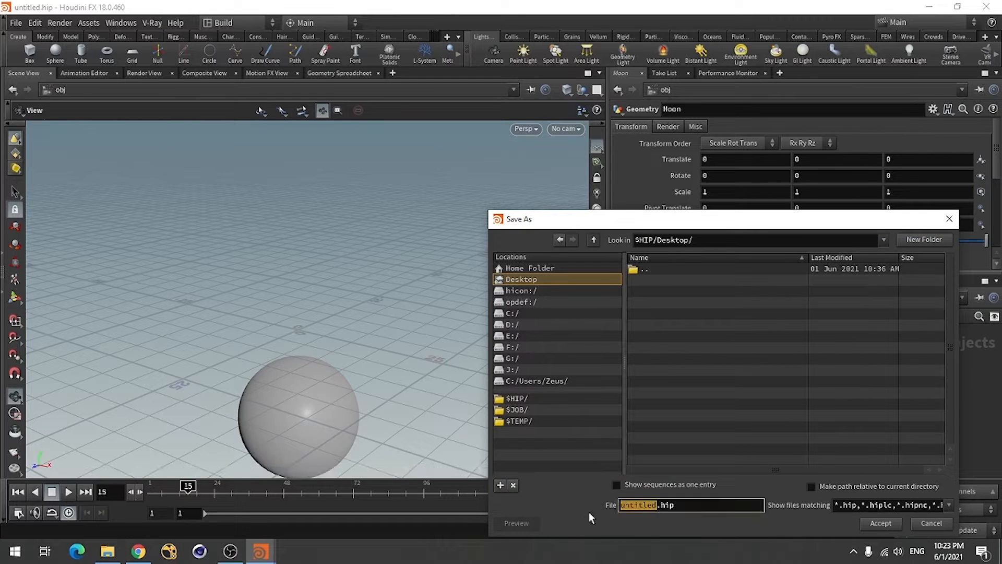
type("Moon")
left_click(882, 524)
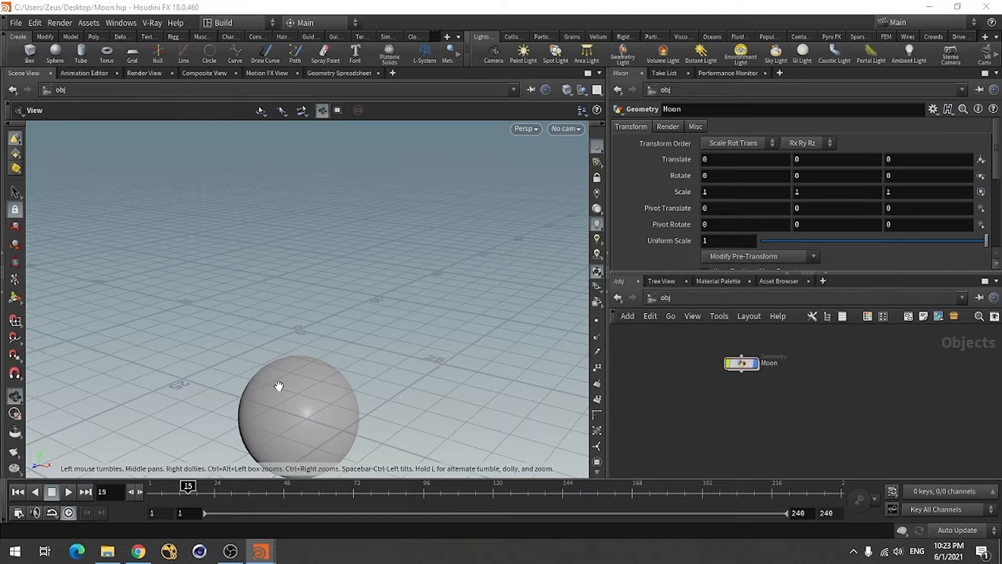
Create a FLIP Tank from the particle fluids tools, placing its fluid box near the origin just above the moon.
left_click_drag(287, 384, 293, 398)
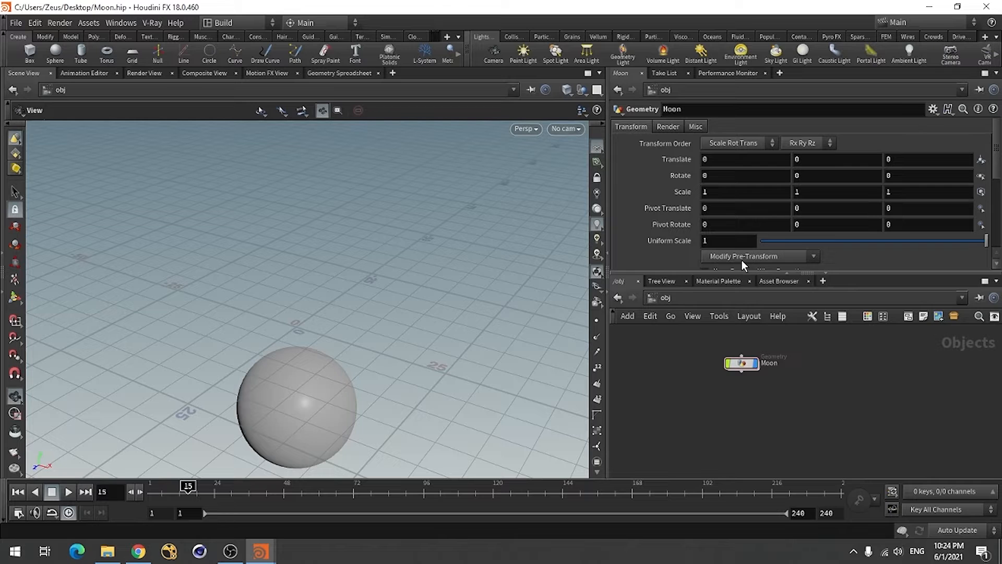
left_click(739, 37)
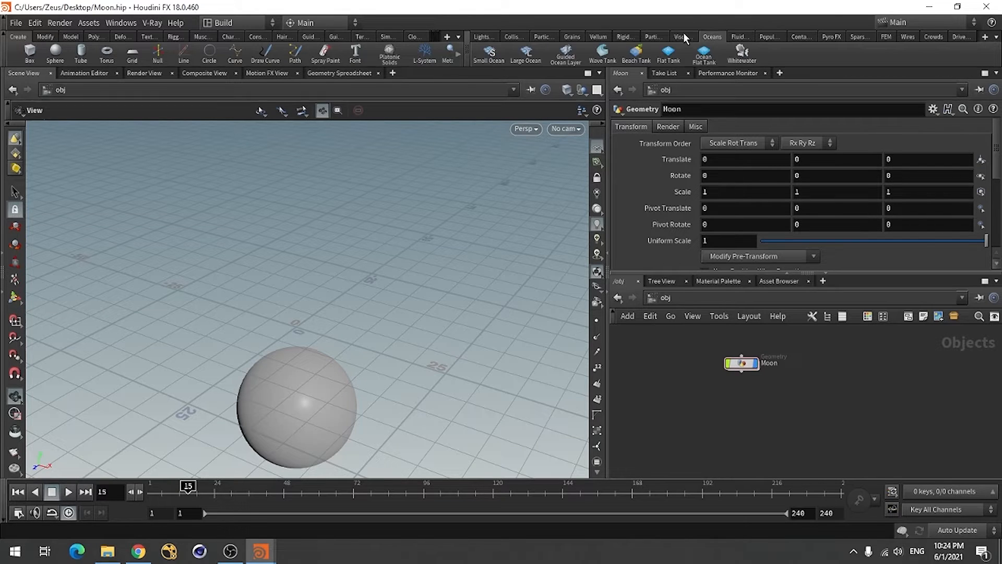
left_click(655, 36)
left_click(538, 52)
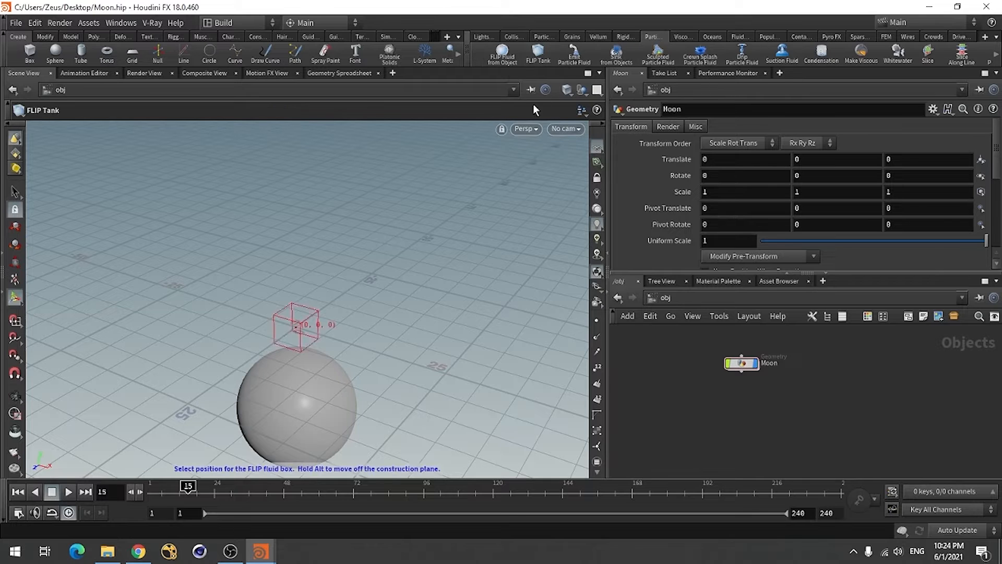
left_click(300, 337)
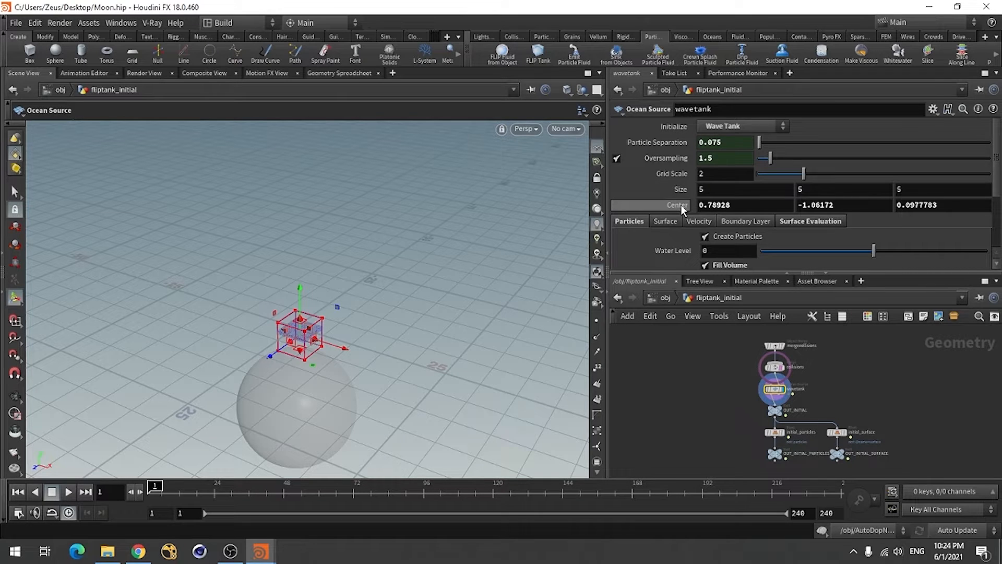
Set the wavetank node's size to 30 by 30 by 30.
left_click(721, 189)
type("30")
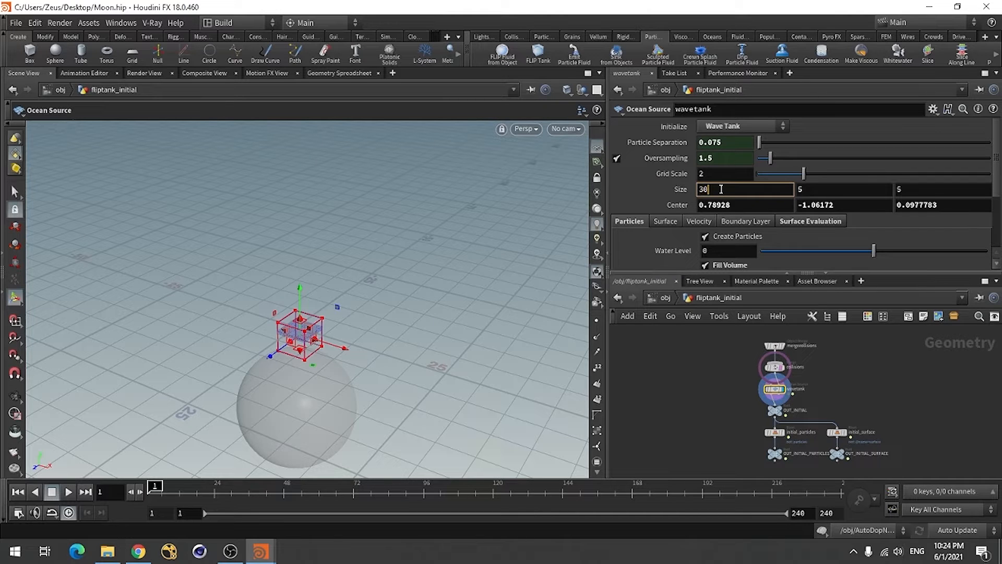
left_click(820, 189)
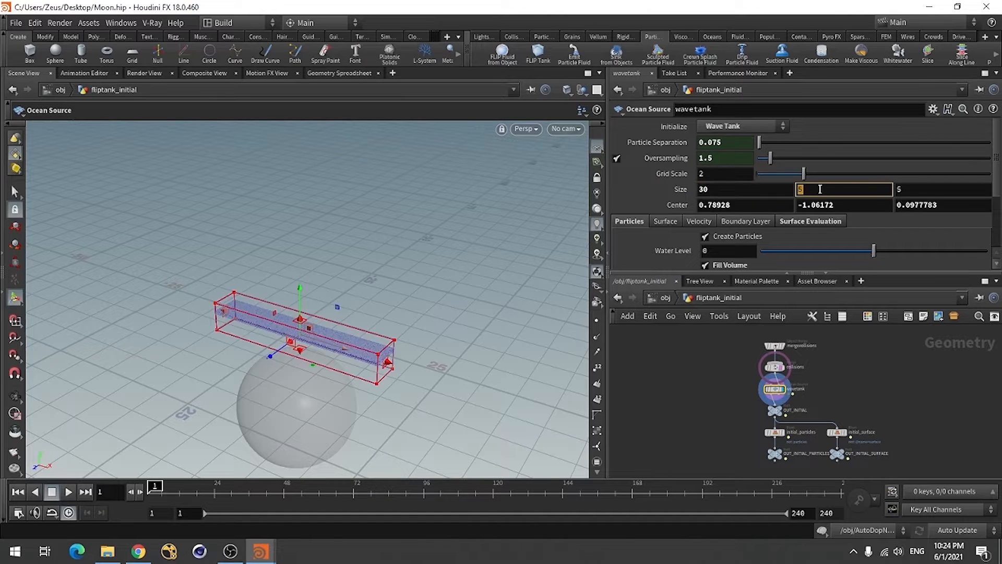
type("30")
left_click(937, 190)
type("30")
key("Return")
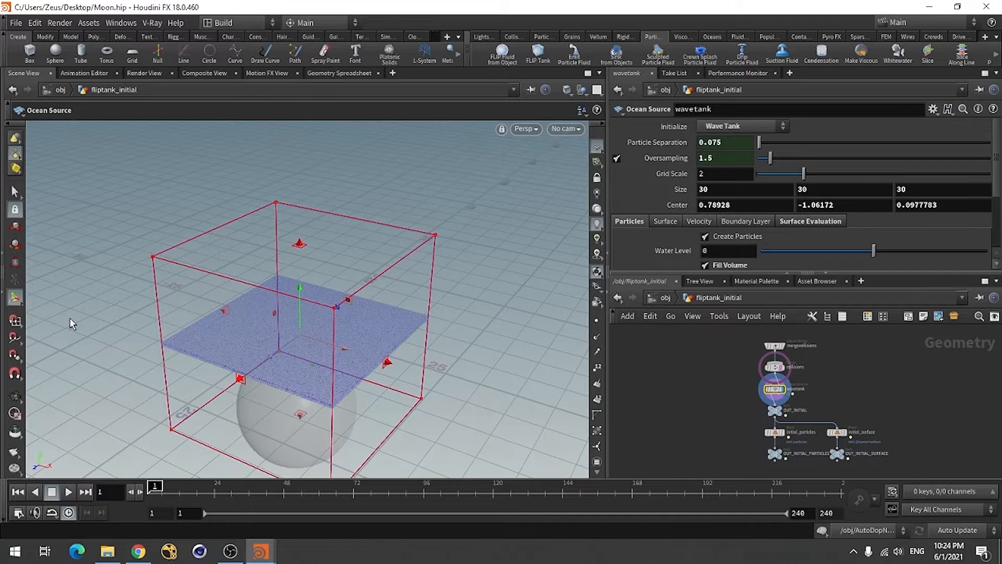
Set the wavetank node's center to 0, 12, 0 so the fluid box is centred above the moon.
key("Escape")
left_click_drag(77, 297, 130, 293)
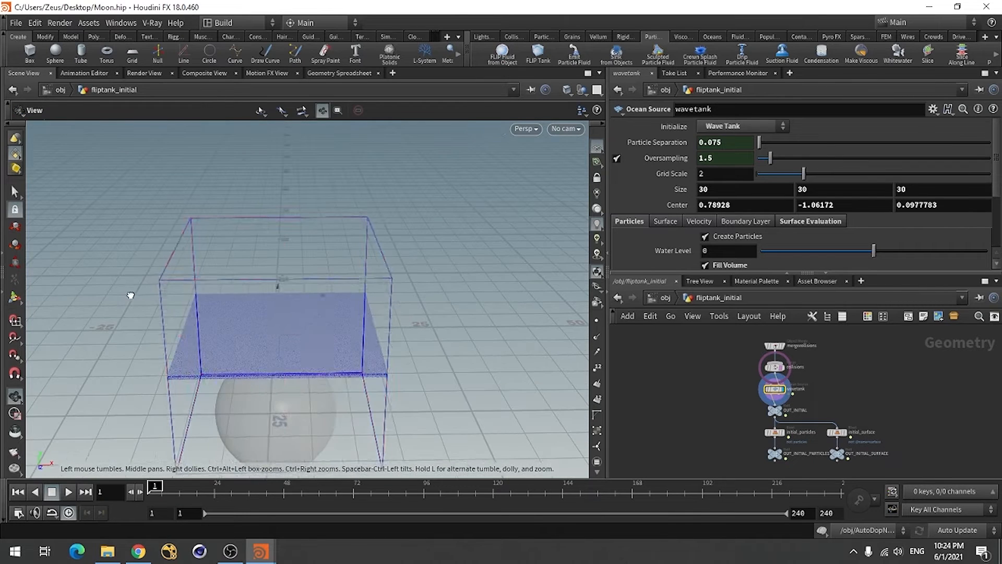
key("Return")
double_click(749, 208)
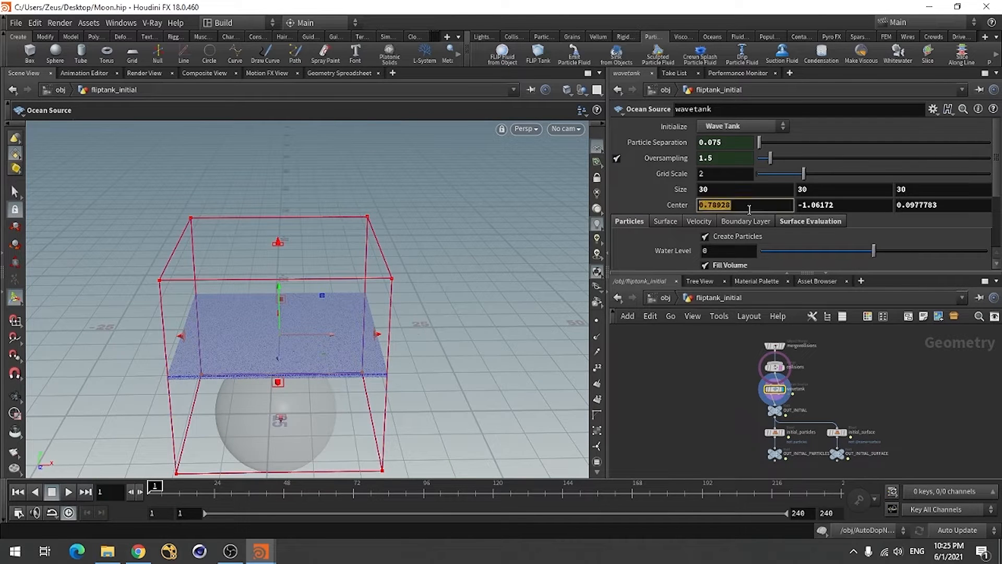
type("0")
key("Tab")
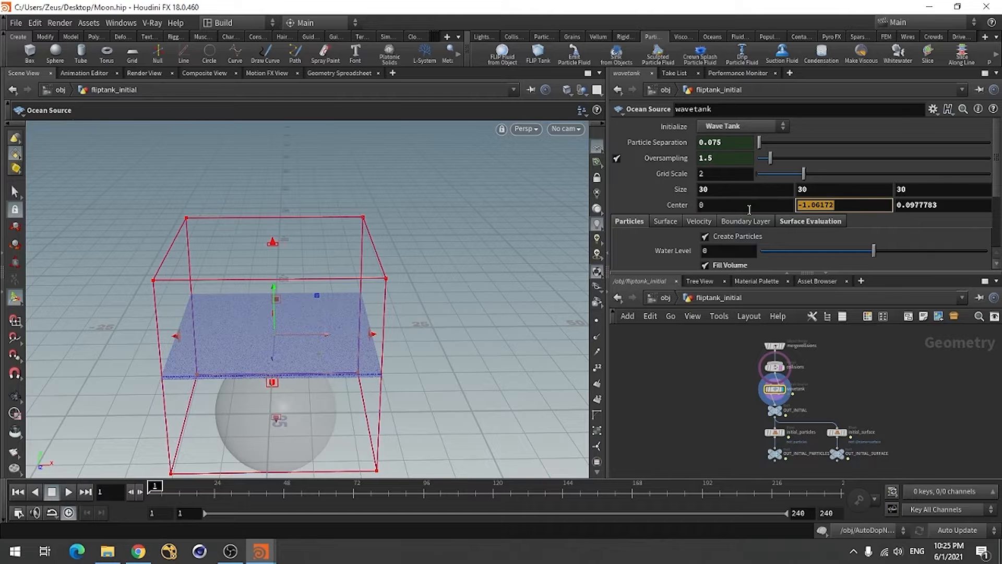
type("12")
key("Tab")
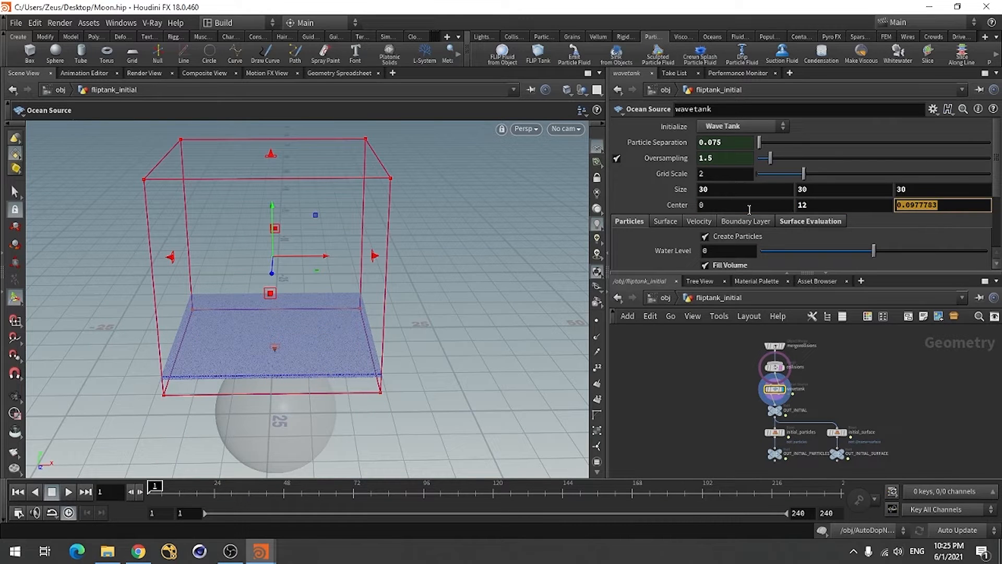
type("0")
key("Return")
key("Escape")
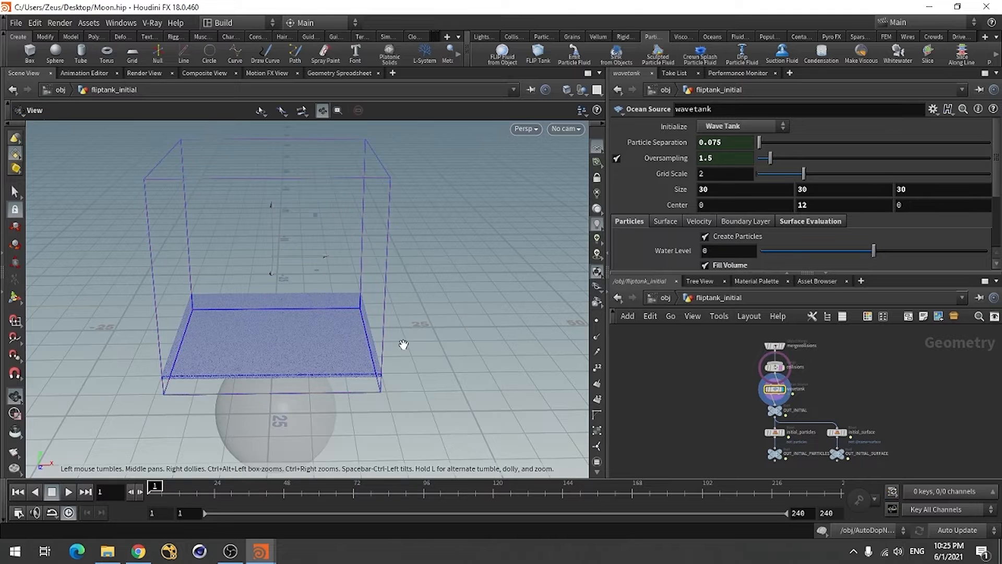
left_click_drag(402, 343, 430, 349)
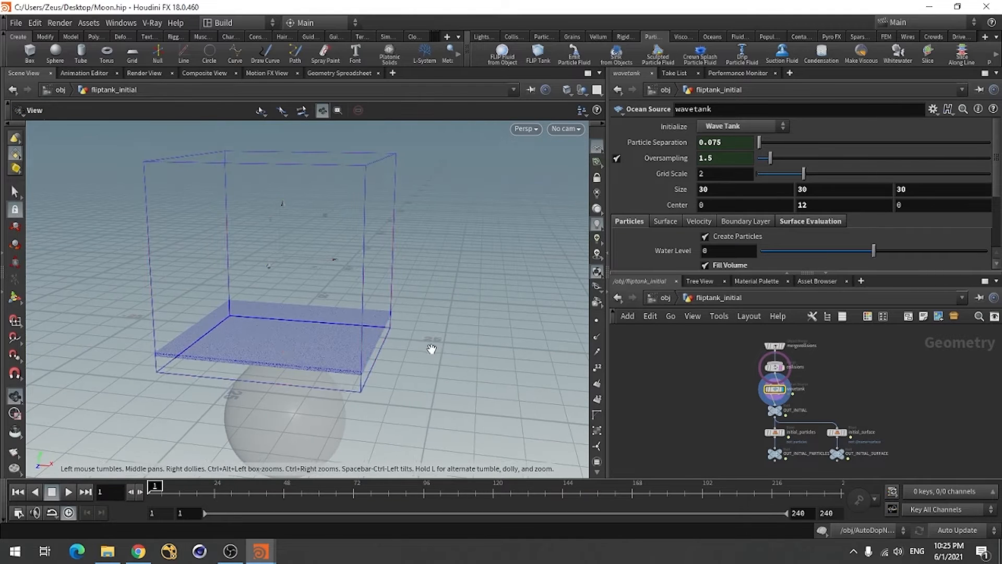
key("Return")
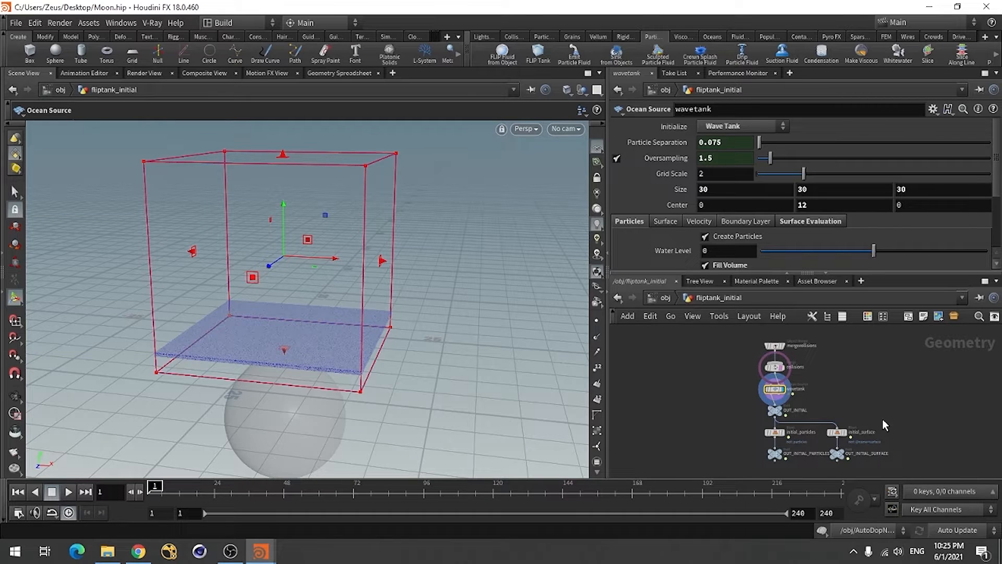
Return to the object level, lay out the nodes and delete the fliptank_fluidinterior object.
left_click(617, 298)
scroll(767, 420, "down", 2)
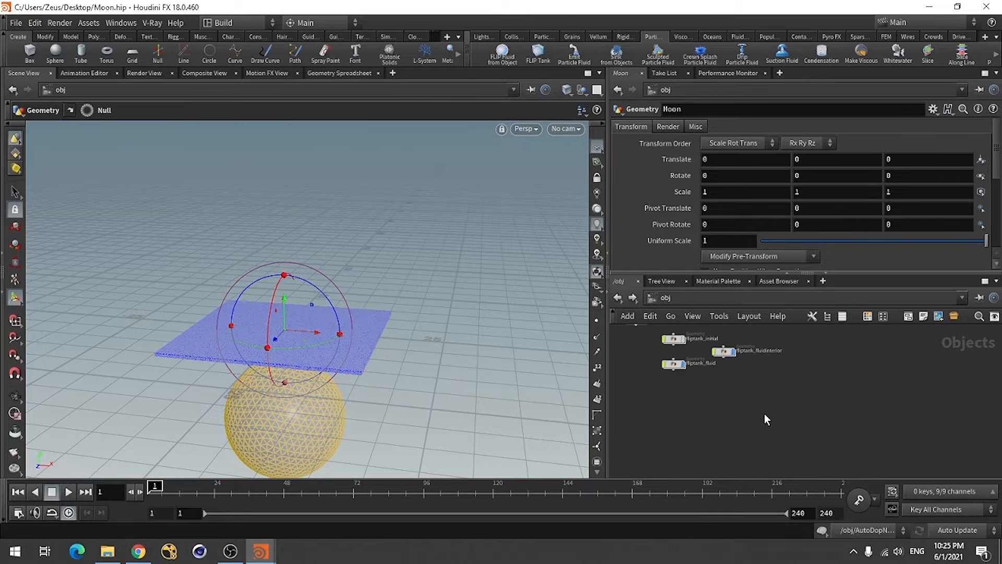
key("l")
scroll(715, 378, "up", 4)
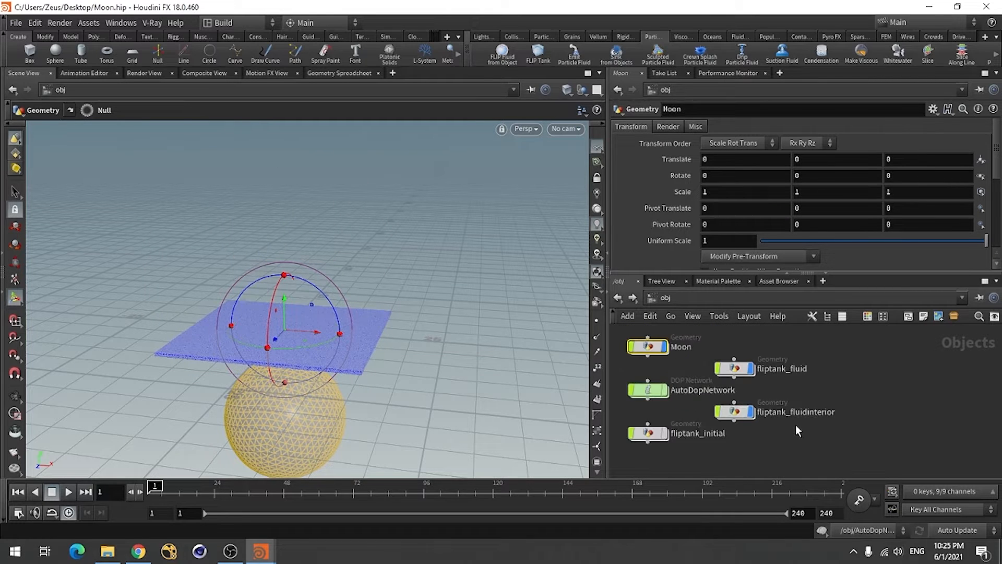
left_click(736, 412)
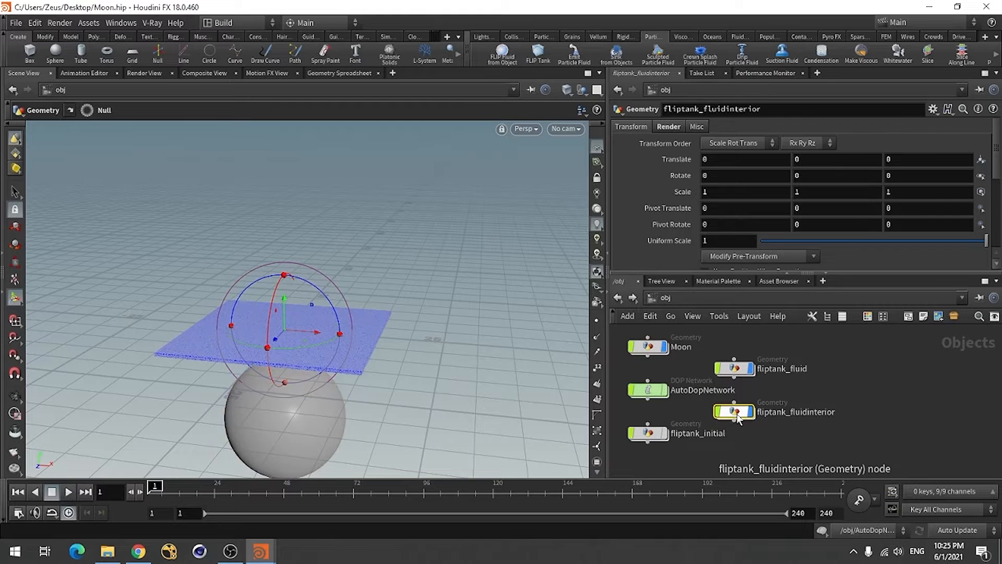
key("Delete")
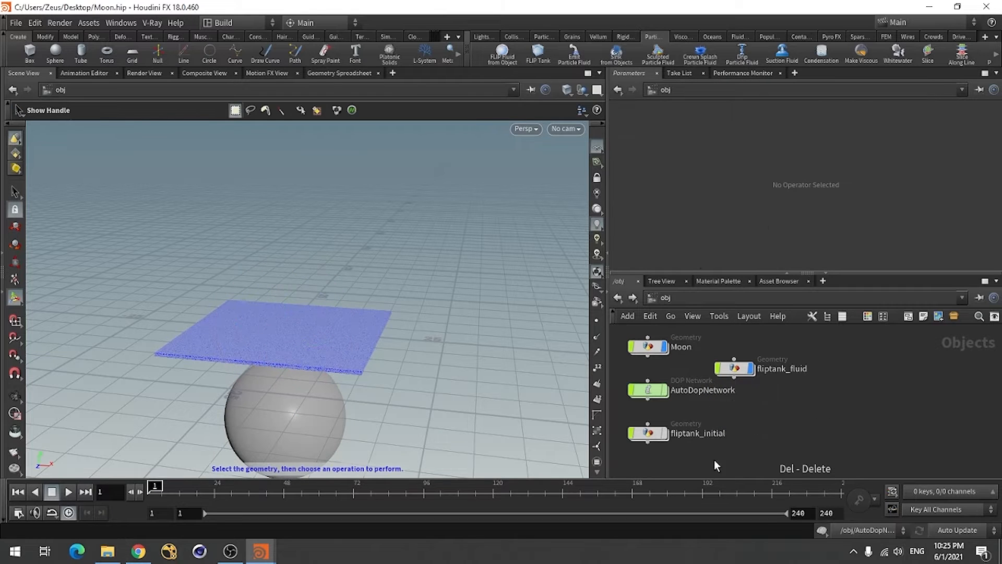
Go inside AutoDopNetwork, lay out its nodes and save the scene.
double_click(650, 393)
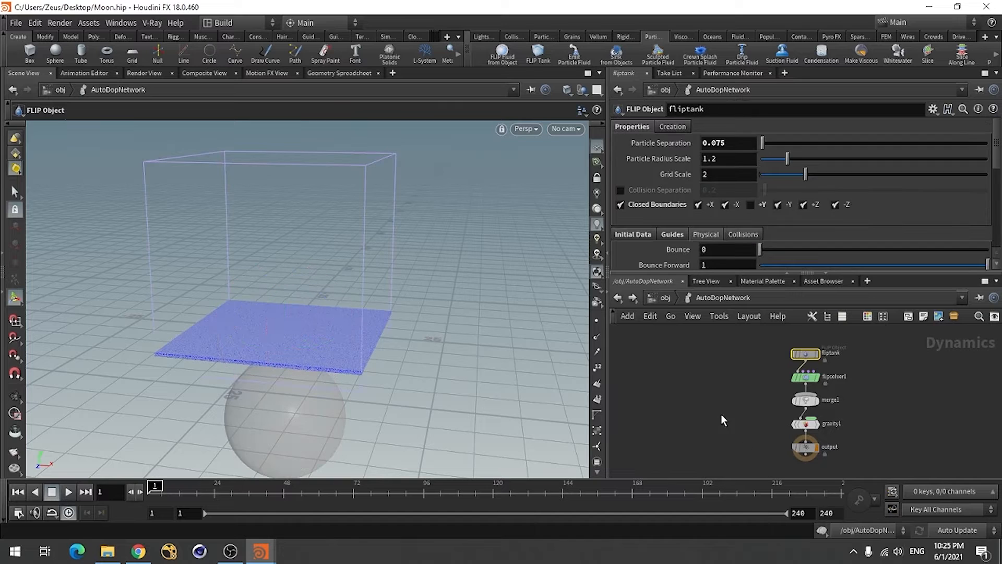
key("l")
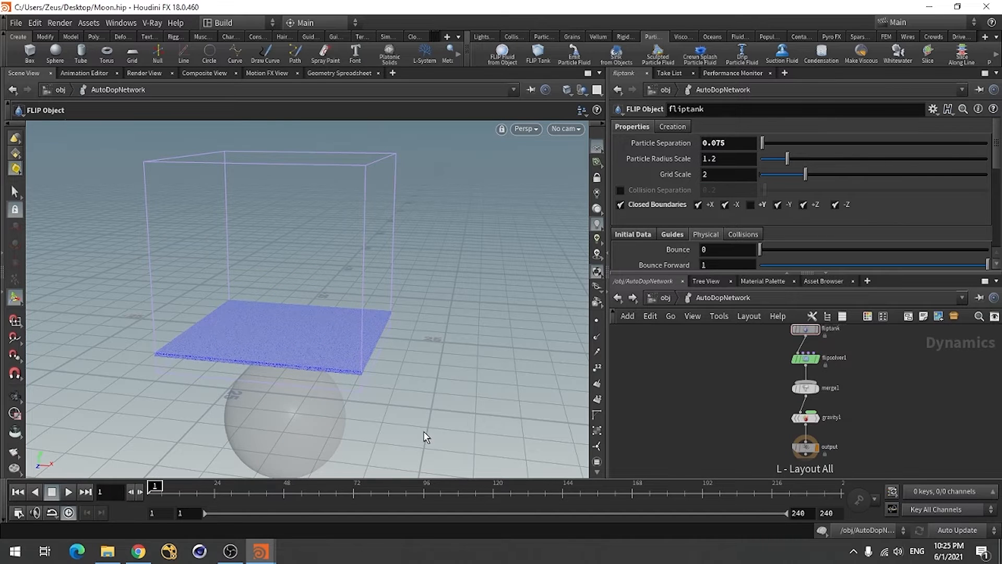
key("ctrl+s")
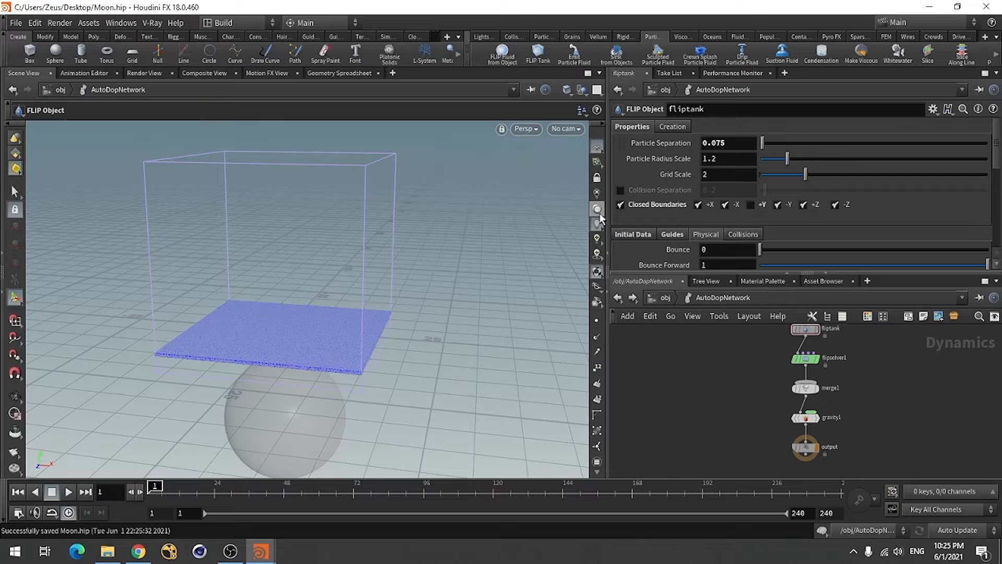
Widen the parameter and network area and set the fliptank object's Particle Separation to 0.2.
left_click_drag(607, 213, 520, 213)
scroll(656, 421, "down", 3)
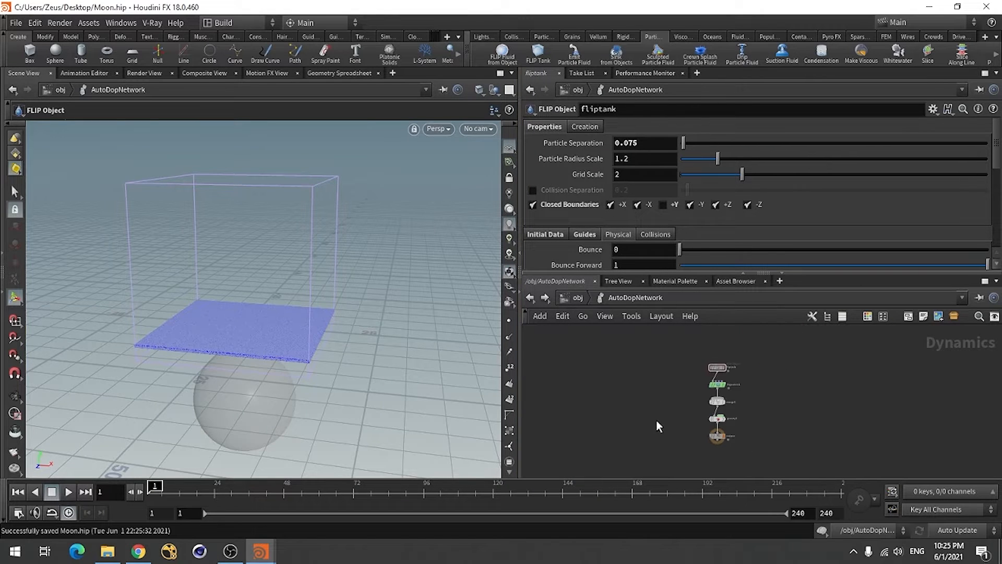
scroll(695, 340, "up", 4)
scroll(733, 420, "up", 3)
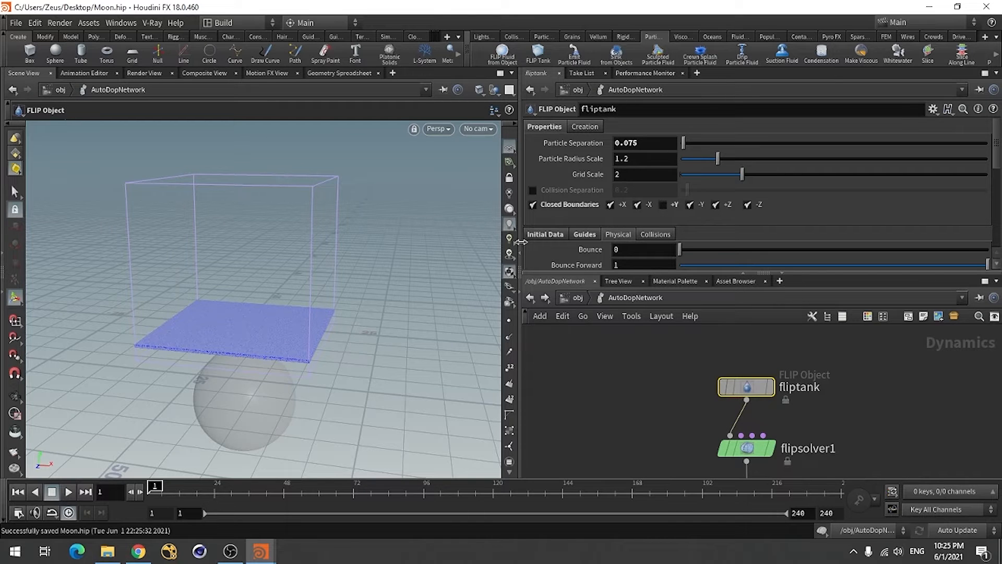
left_click(670, 145)
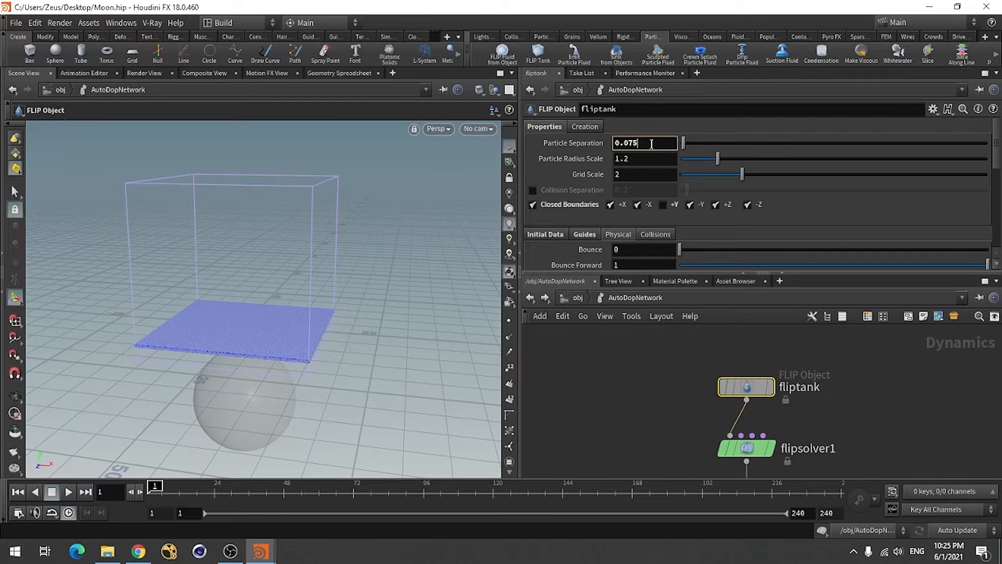
key("BackSpace")
key("BackSpace")
key("BackSpace")
type("2")
key("Return")
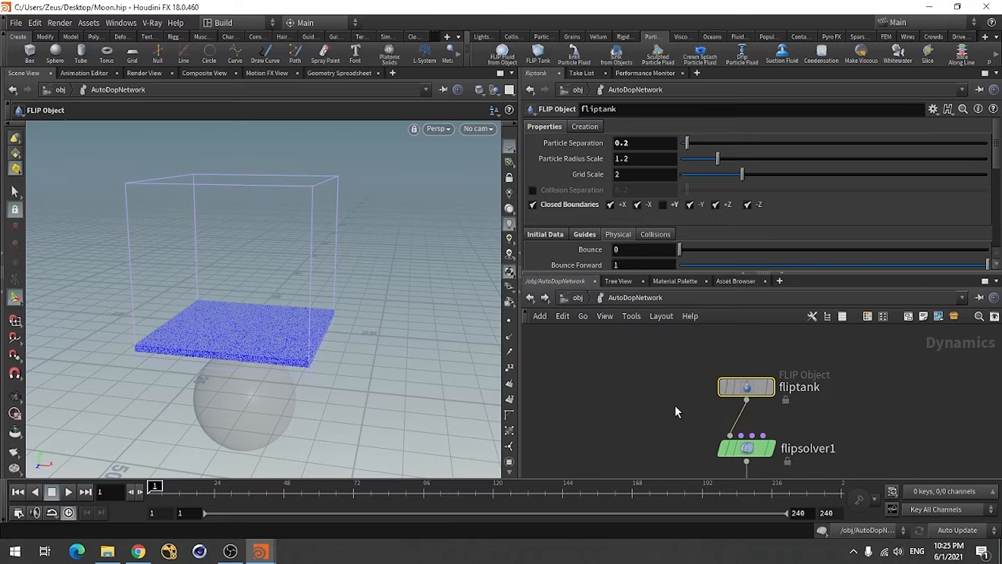
Set both Min Substeps and Max Substeps of flipsolver1 to 2.
left_click(604, 408)
scroll(564, 248, "down", 4)
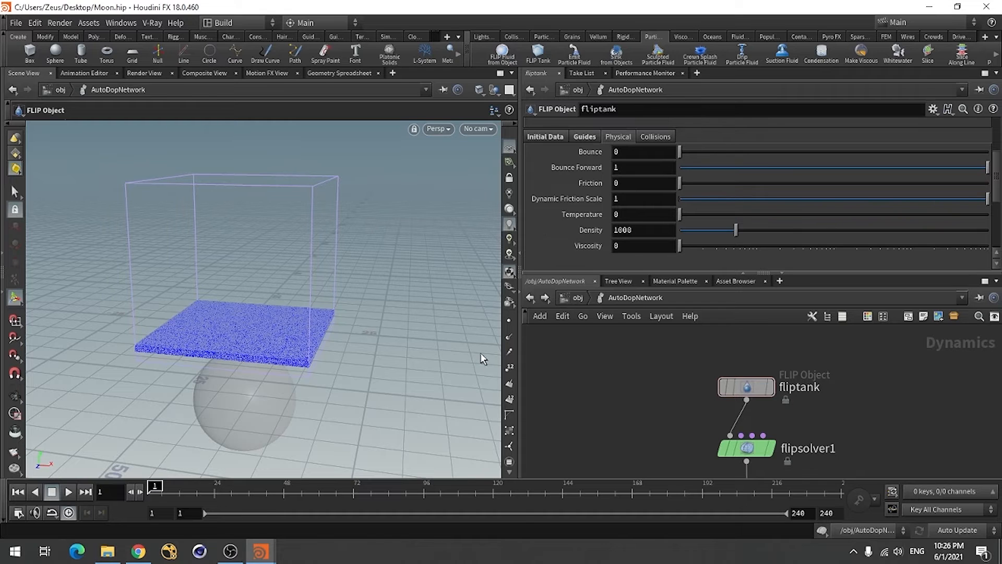
scroll(646, 376, "down", 2)
scroll(646, 376, "up", 3)
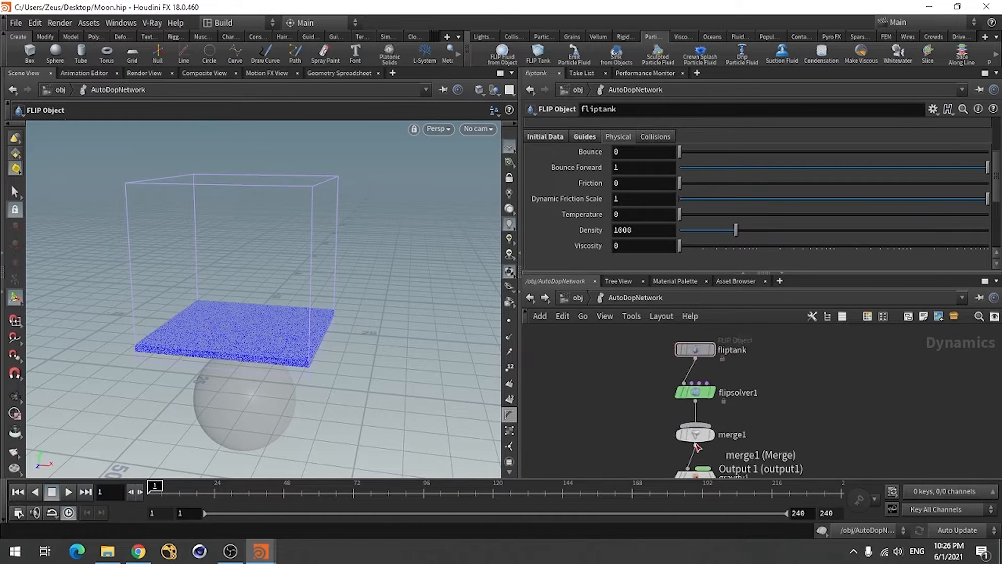
left_click(702, 374)
mouse_move(698, 376)
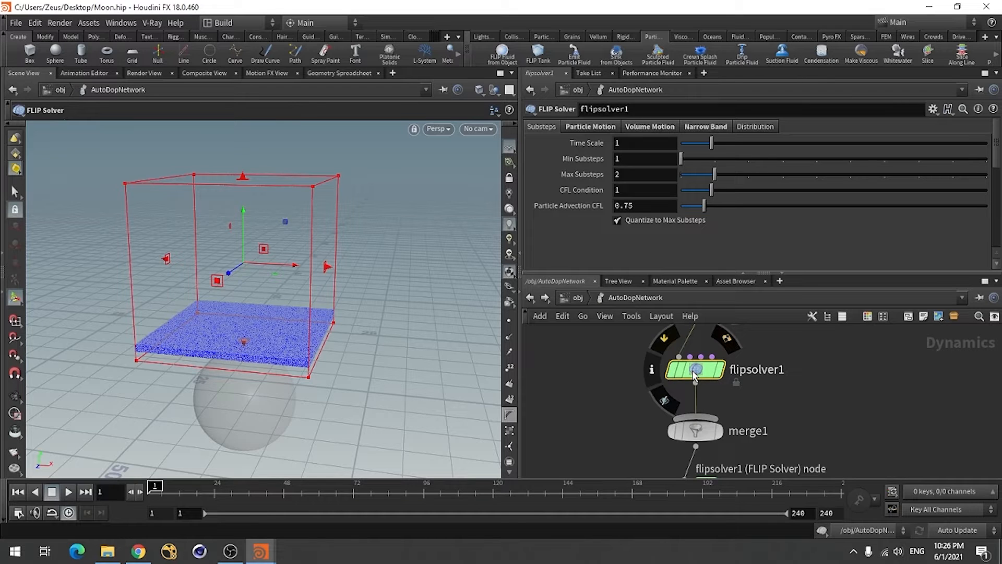
left_click(623, 163)
type("2")
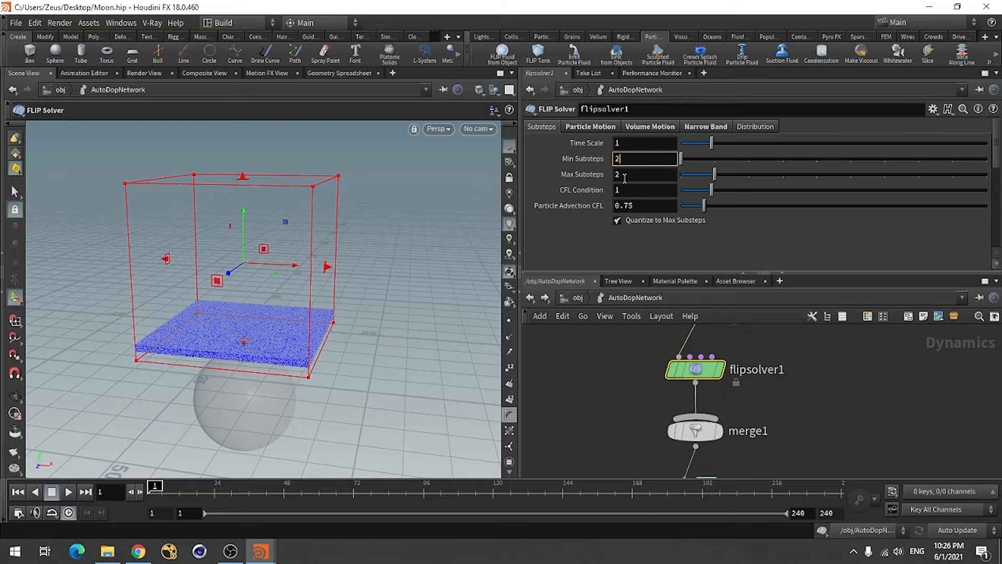
left_click(625, 176)
type("5")
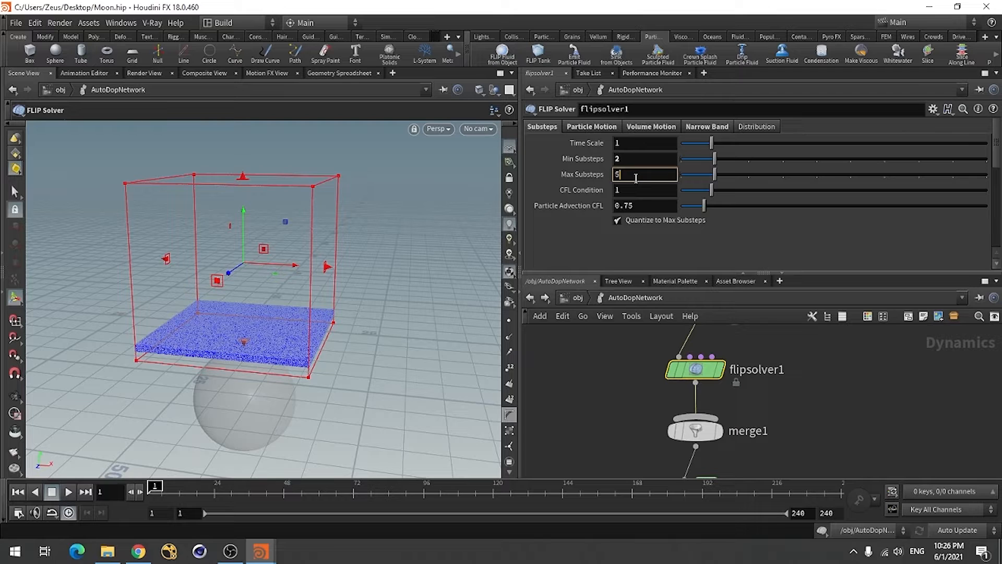
key("BackSpace")
type("2")
key("Return")
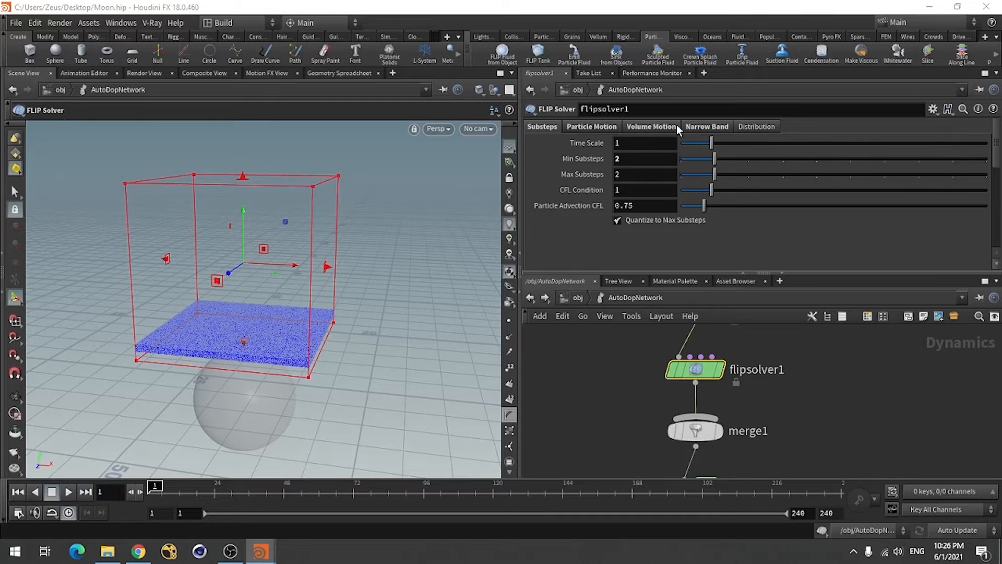
Set the particle narrow band's Bandwidth on flipsolver1 to 1.
left_click(693, 127)
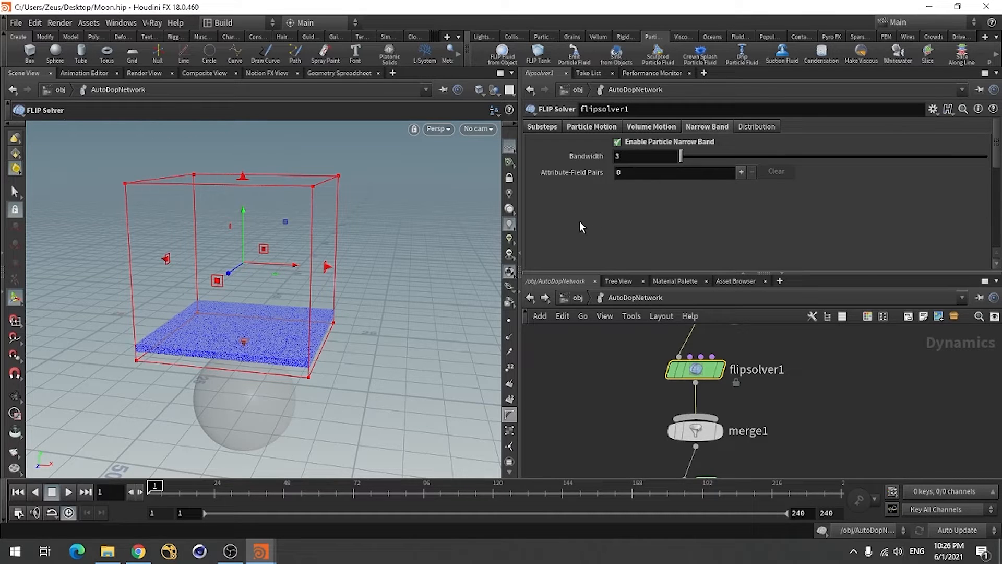
double_click(645, 160)
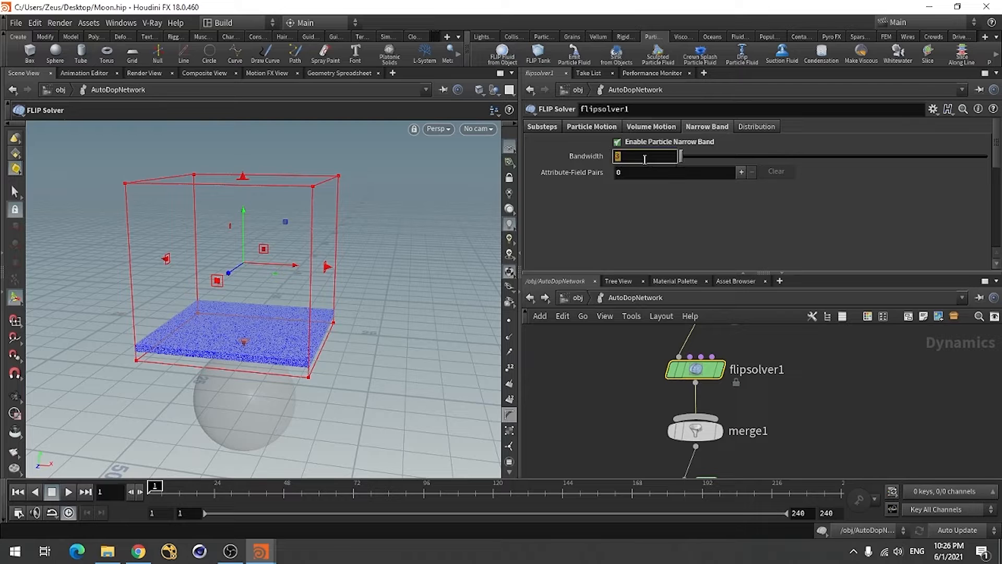
type("1")
key("Return")
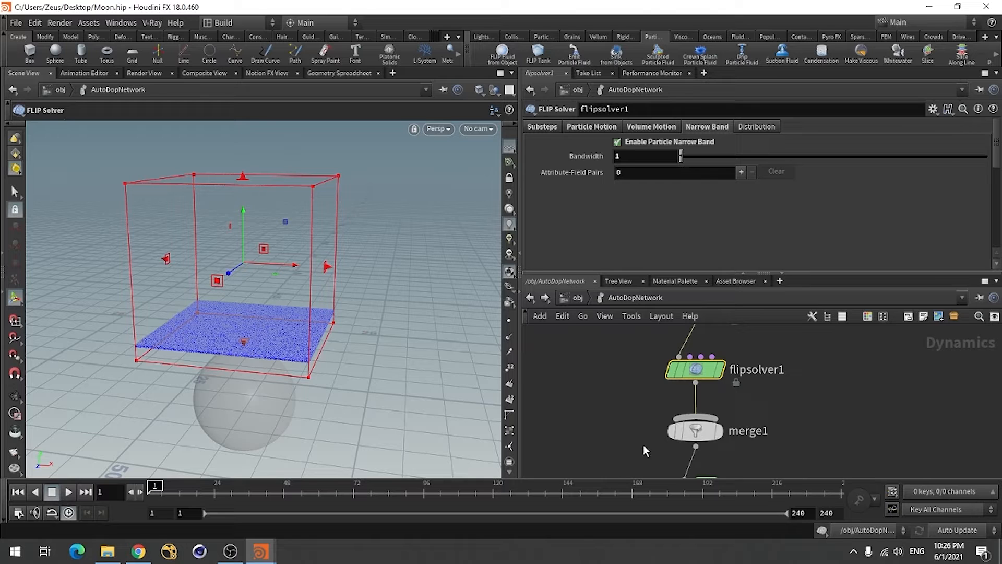
Enlarge the parameter area and enable Use OpenCL in flipsolver1's volume motion solver settings.
left_click(659, 128)
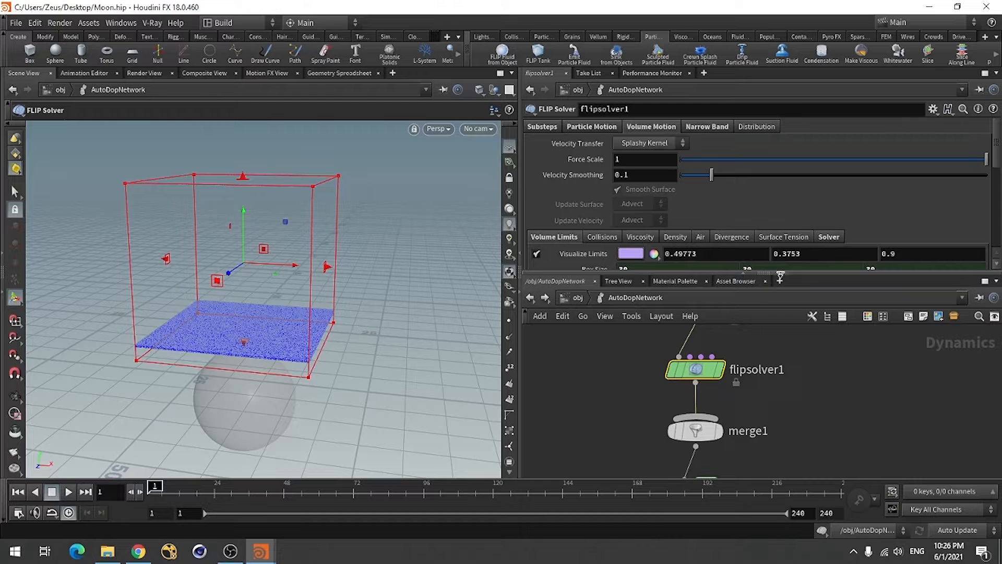
left_click_drag(783, 273, 800, 344)
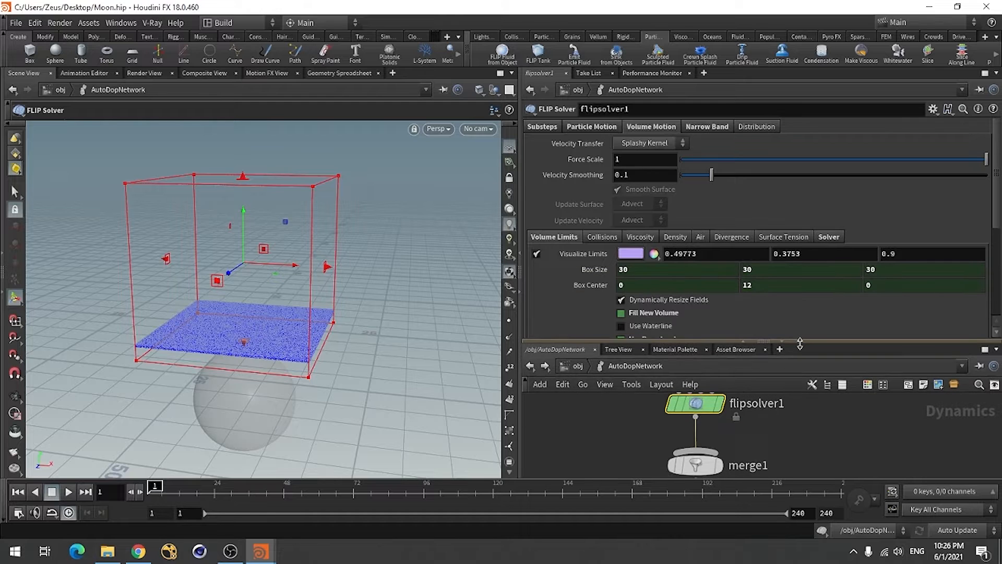
left_click(826, 236)
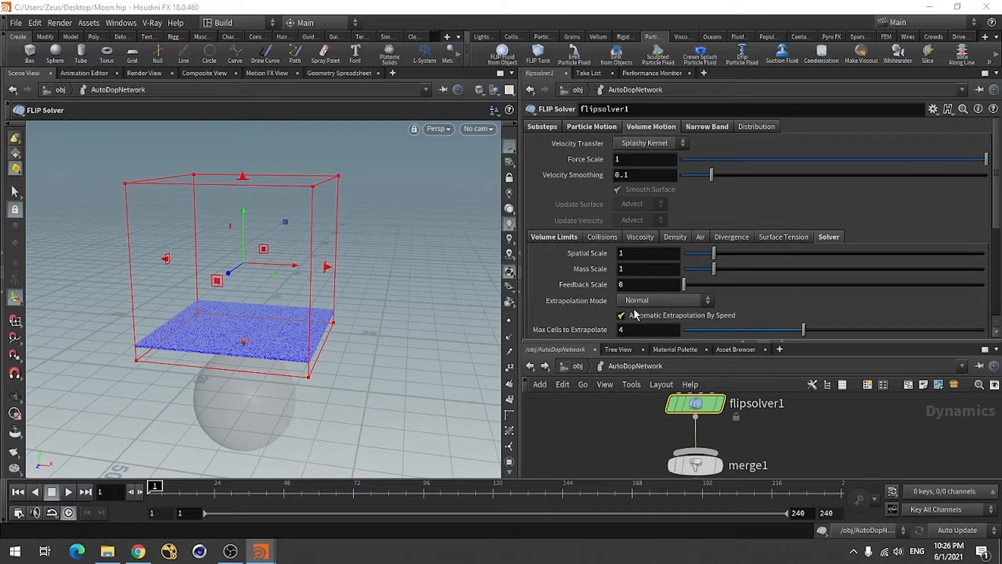
scroll(634, 308, "down", 3)
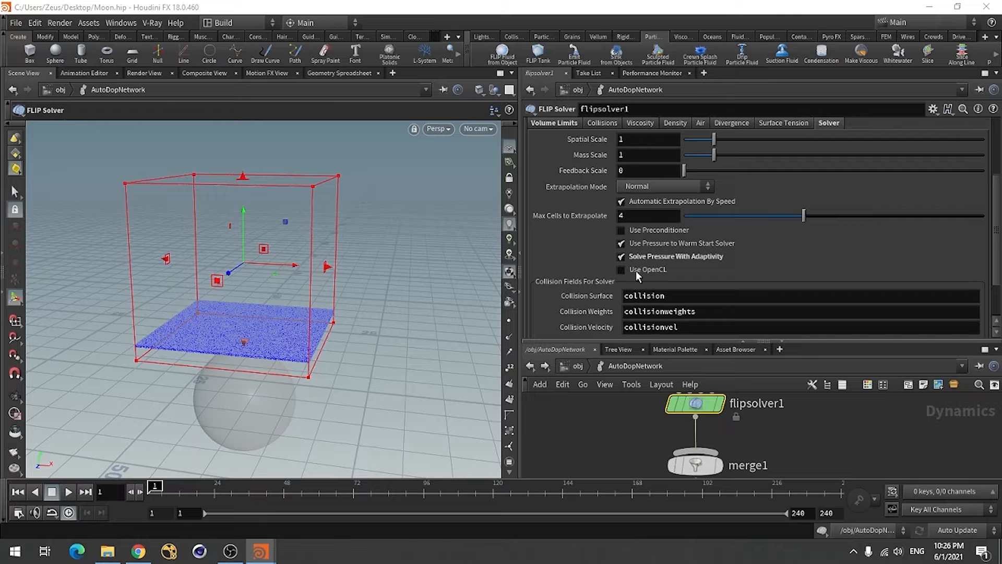
left_click(639, 269)
scroll(579, 251, "up", 2)
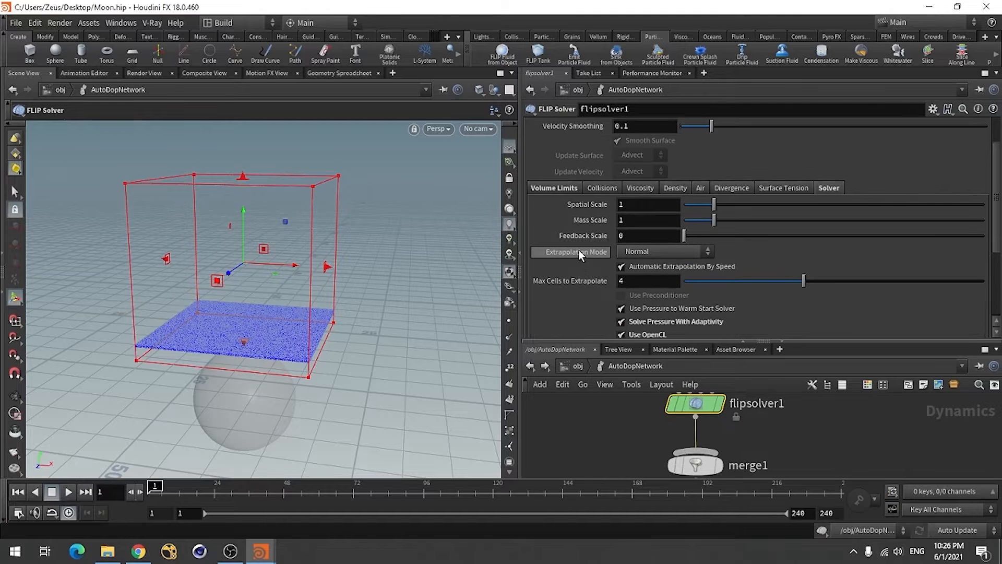
scroll(585, 250, "down", 2)
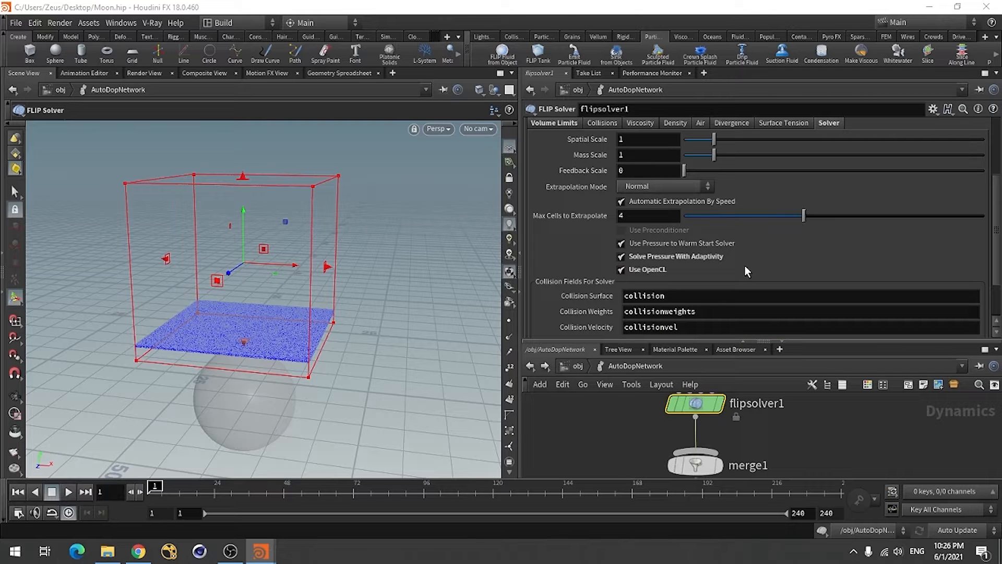
Set Surface Oversampling to 4 in flipsolver1's particle reseeding settings.
scroll(745, 265, "up", 2)
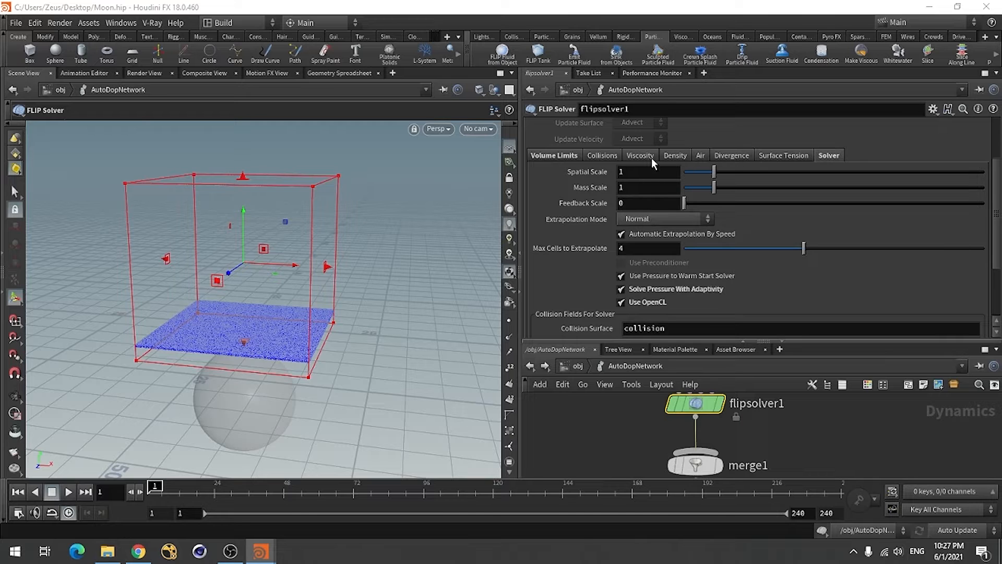
scroll(574, 243, "up", 3)
left_click(565, 205)
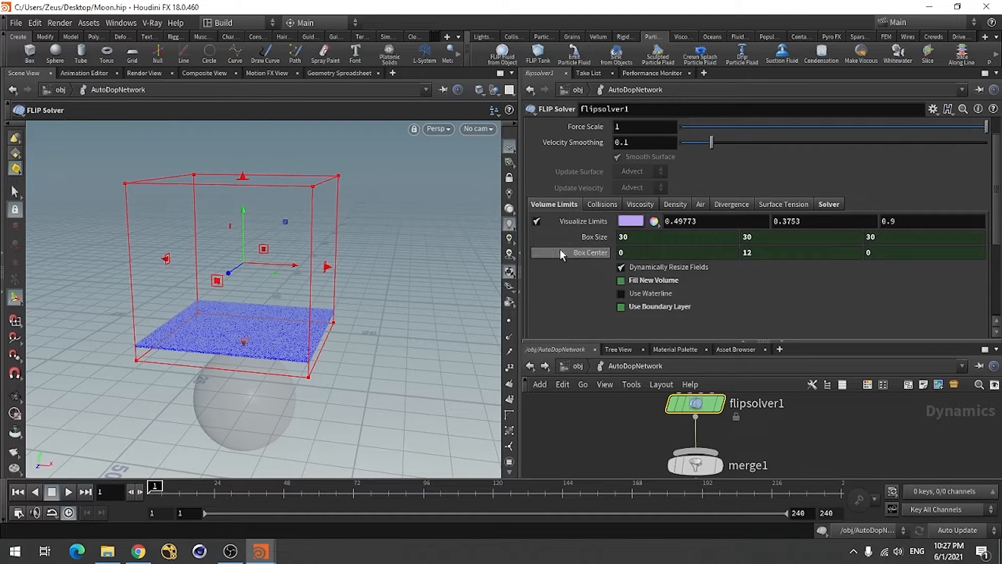
scroll(560, 249, "up", 2)
left_click(601, 125)
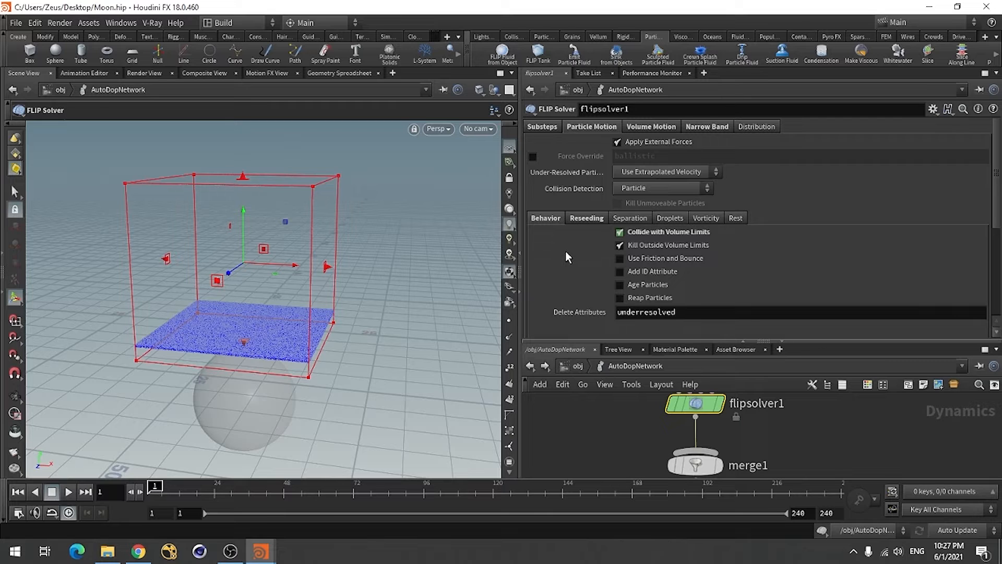
left_click(576, 223)
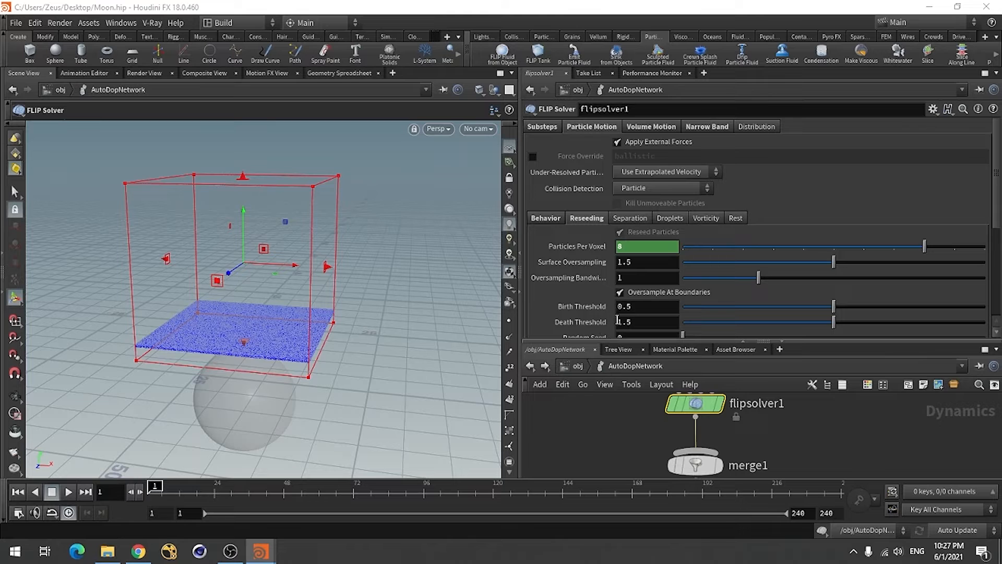
left_click(661, 268)
type("4")
key("Return")
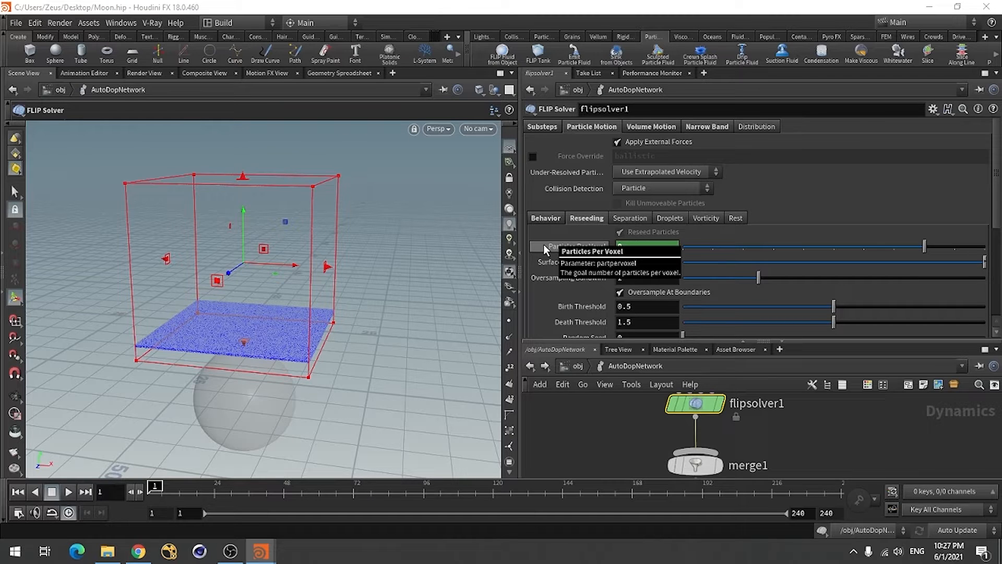
Enable Add Vorticity Attribute on flipsolver1, and review its volume motion and substep settings.
left_click(634, 219)
left_click(671, 219)
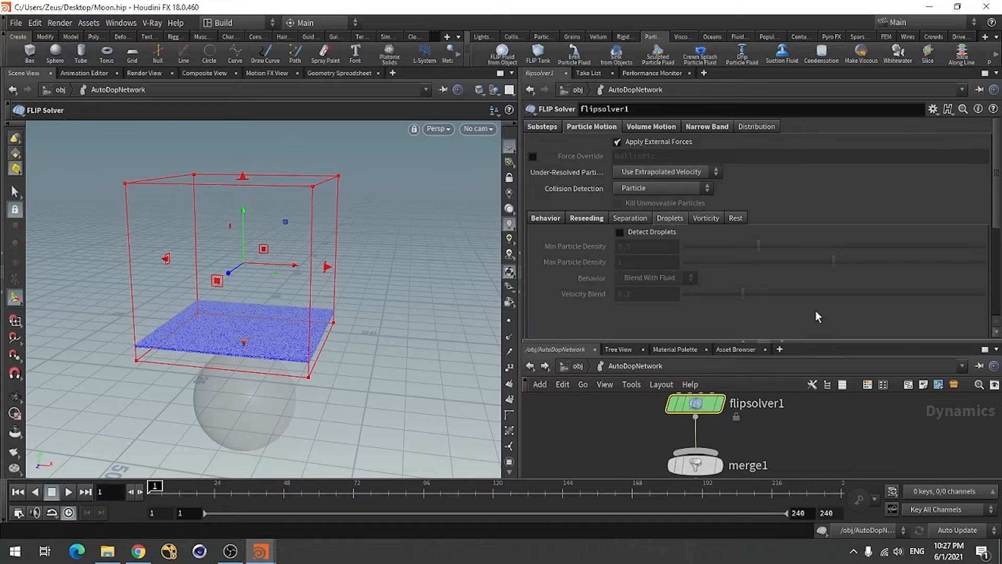
left_click(707, 218)
left_click(622, 232)
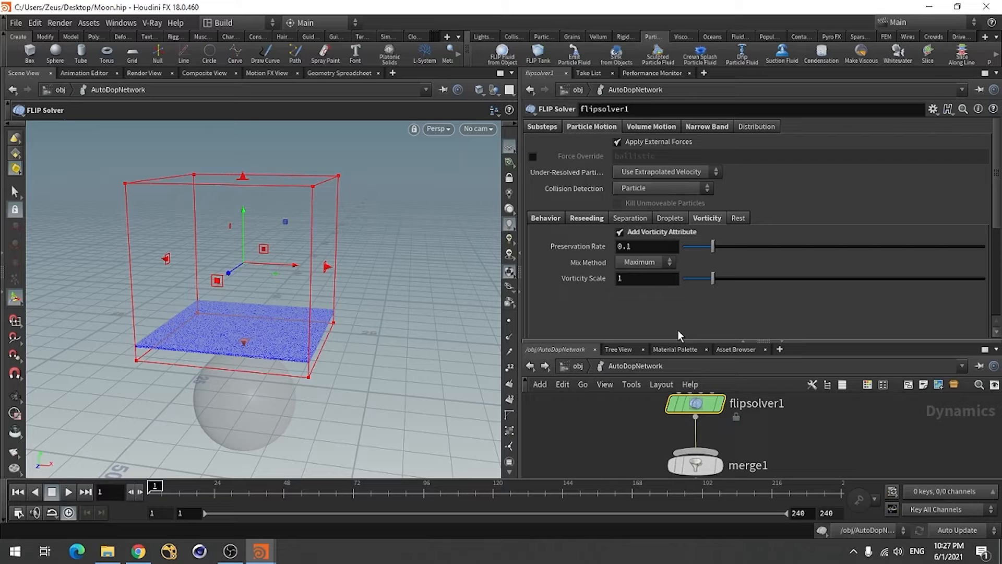
left_click(653, 130)
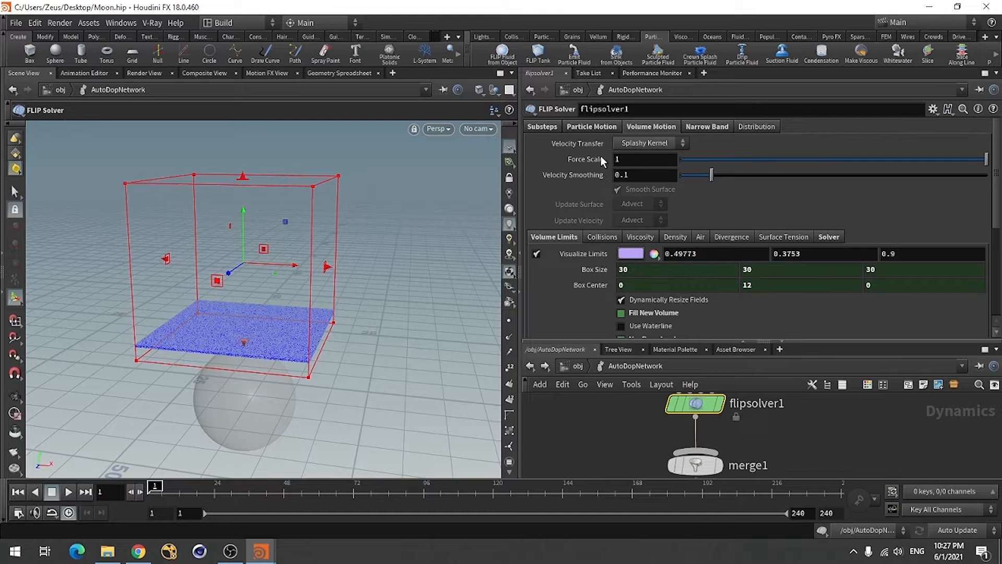
left_click(555, 128)
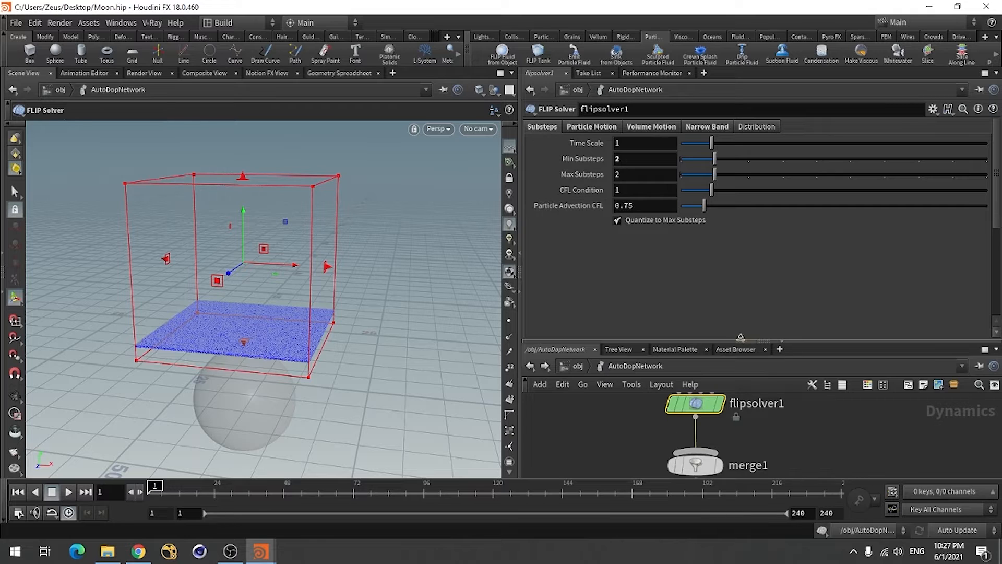
Enlarge the network area and make the Moon sphere a Static Object collider in the fluid simulation.
left_click_drag(759, 339, 761, 268)
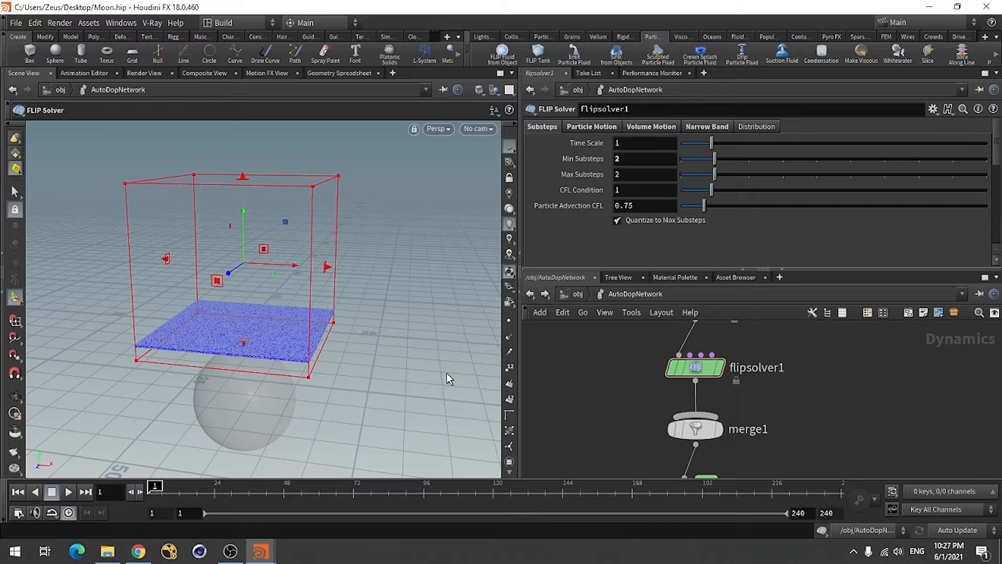
scroll(808, 399, "down", 1)
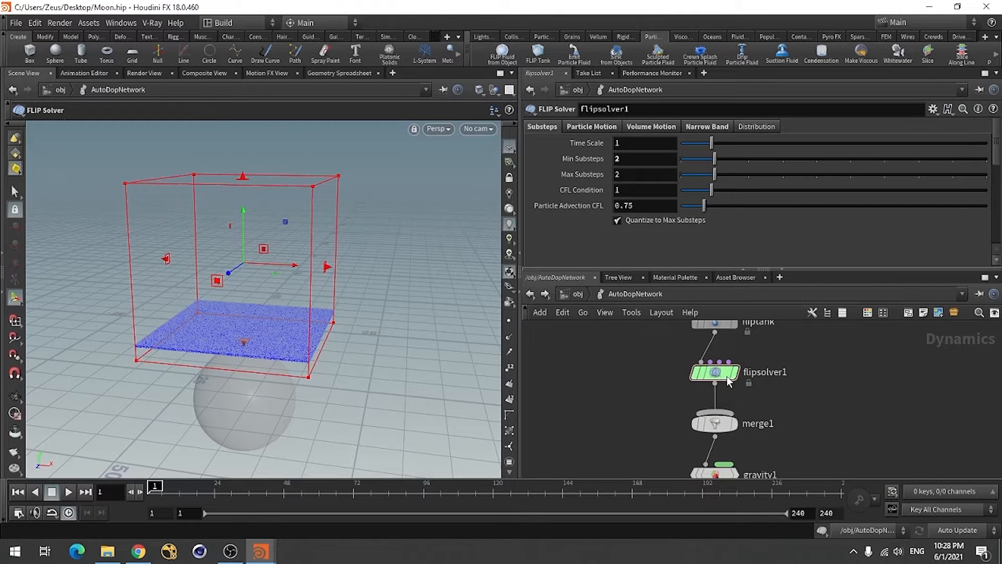
scroll(660, 431, "down", 3)
scroll(704, 374, "up", 3)
left_click(665, 378)
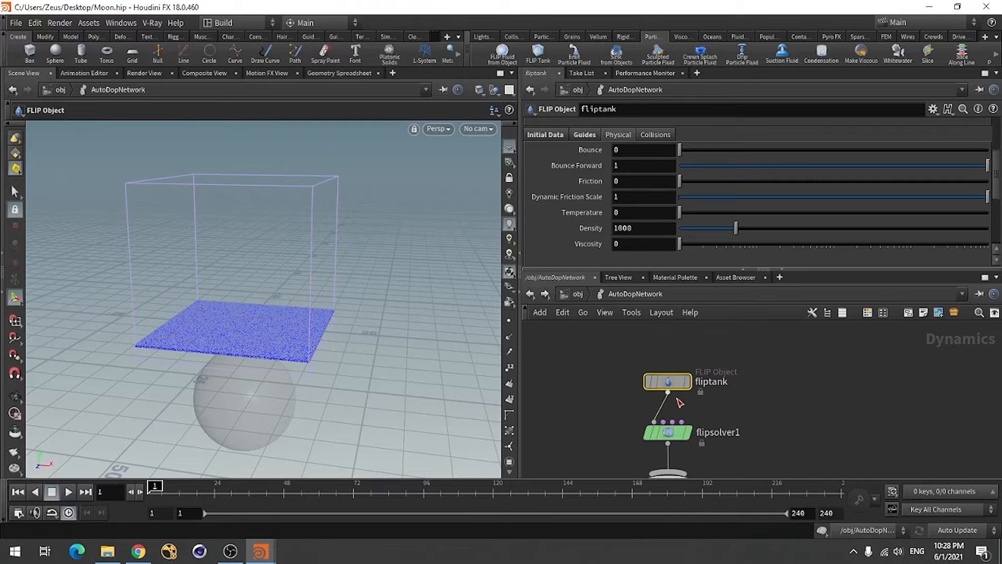
left_click(513, 36)
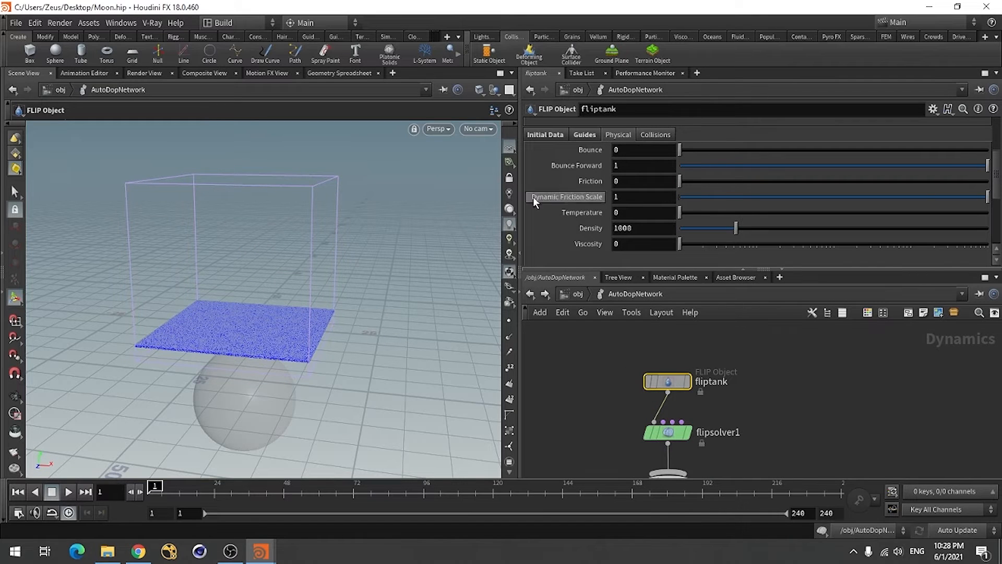
left_click(493, 51)
left_click(255, 422)
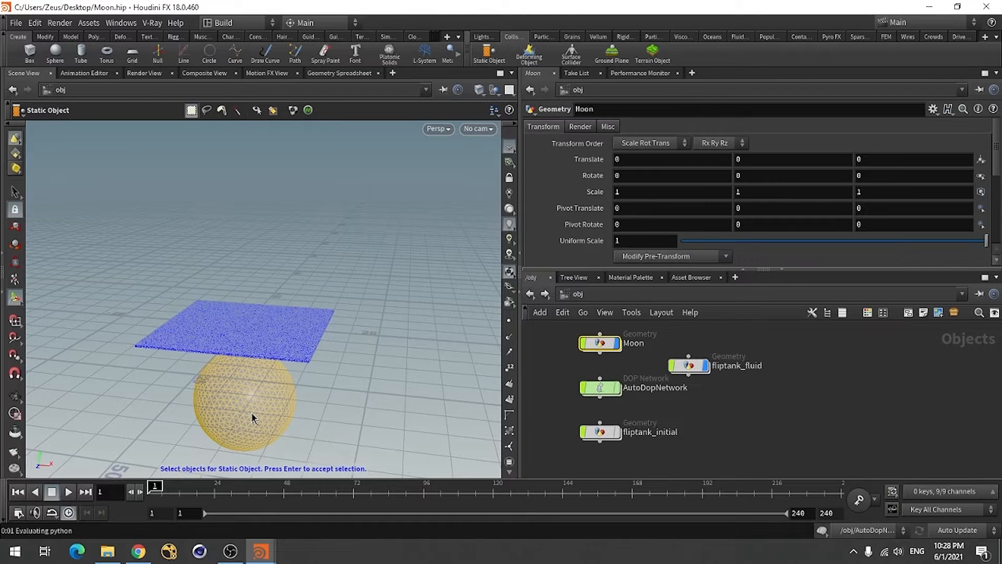
key("Return")
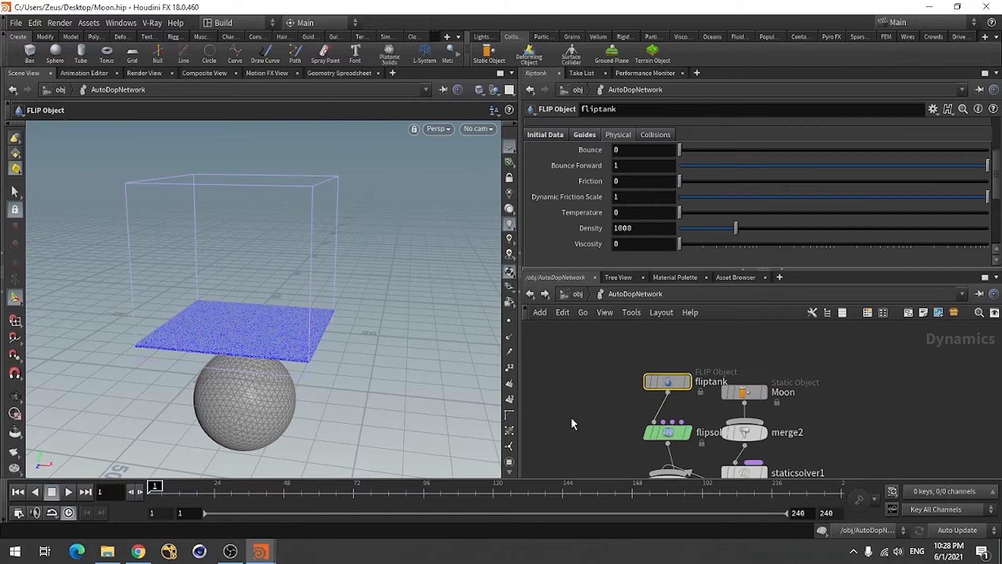
Lay out the nodes of AutoDopNetwork automatically.
key("l")
scroll(791, 369, "down", 3)
scroll(642, 410, "down", 3)
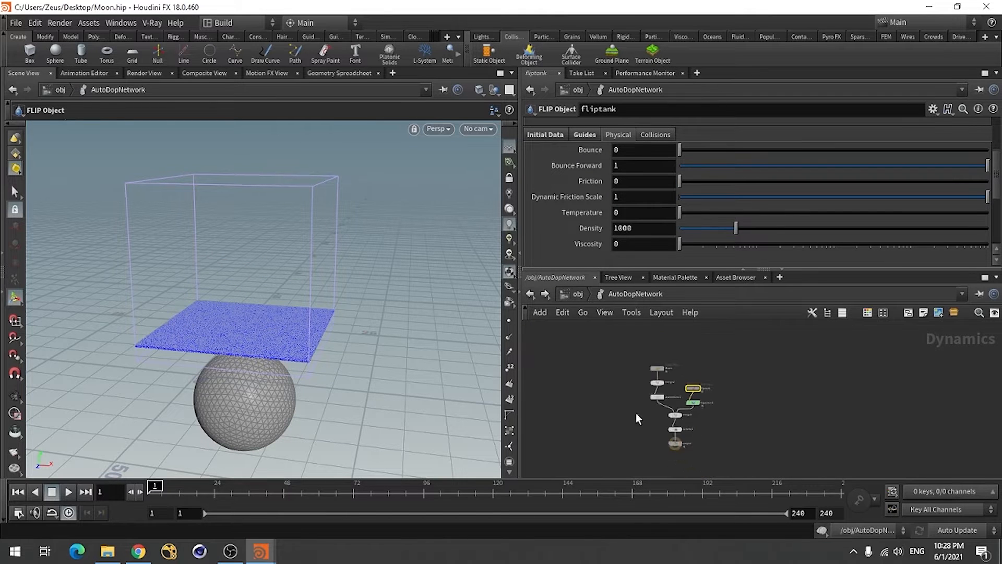
Enable Use Deforming Geometry on the Moon static object.
scroll(690, 372, "up", 5)
left_click(590, 364)
scroll(540, 240, "down", 2)
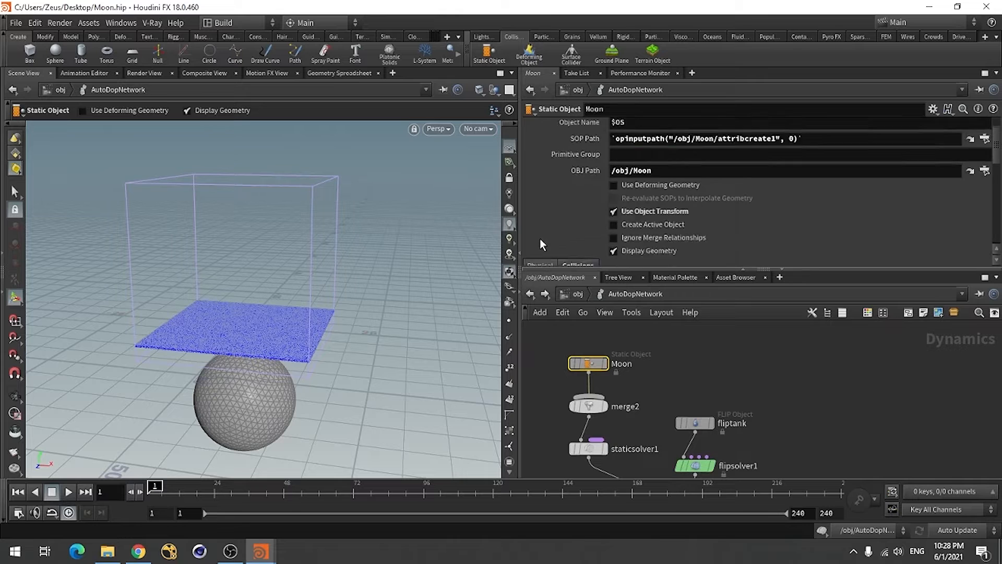
scroll(558, 204, "up", 1)
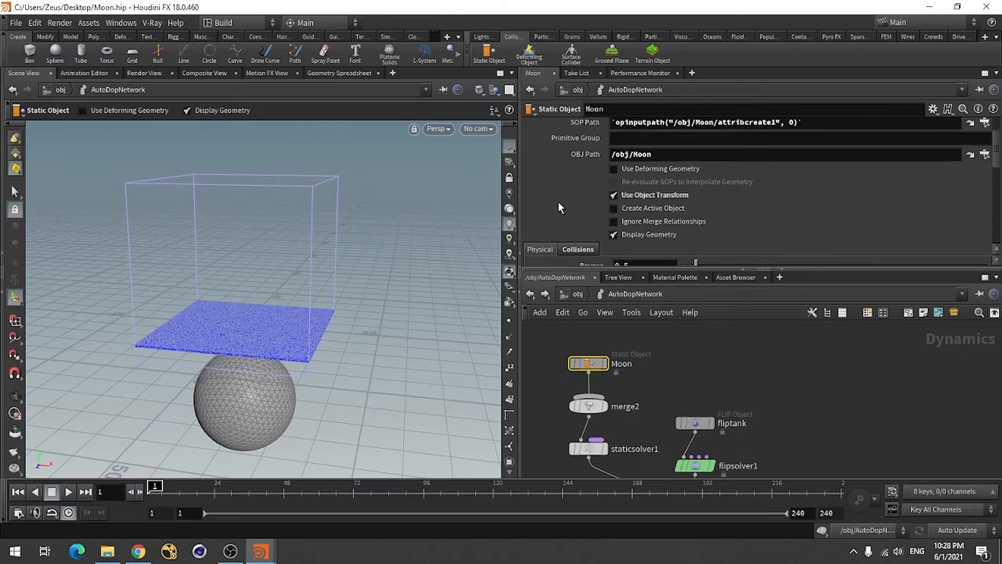
left_click(614, 169)
Keep the Moon collision volume's Division Method at By Size and set its Division Size to 0.05.
scroll(556, 186, "down", 4)
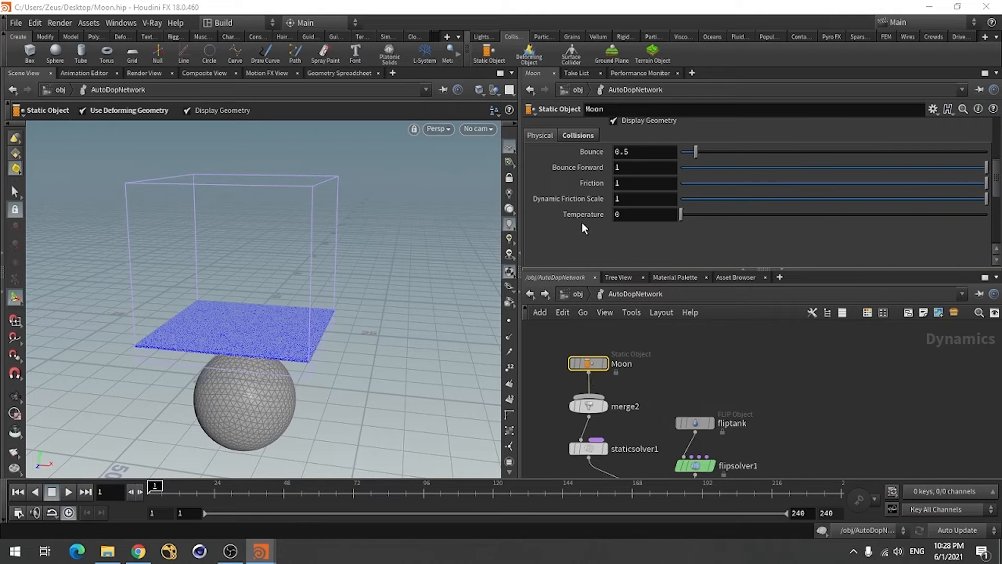
scroll(578, 216, "down", 2)
scroll(565, 157, "up", 2)
scroll(558, 177, "down", 3)
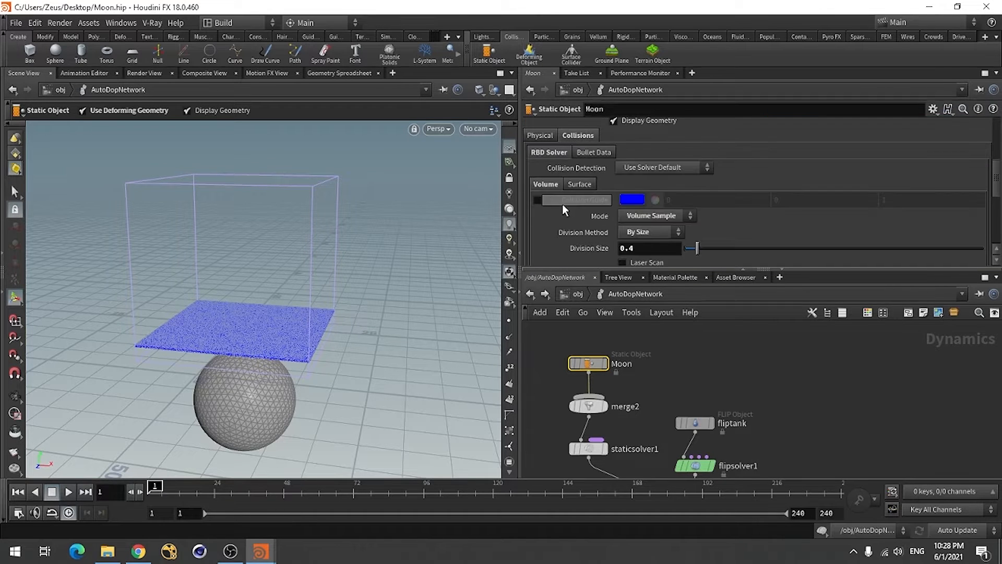
scroll(554, 219, "down", 1)
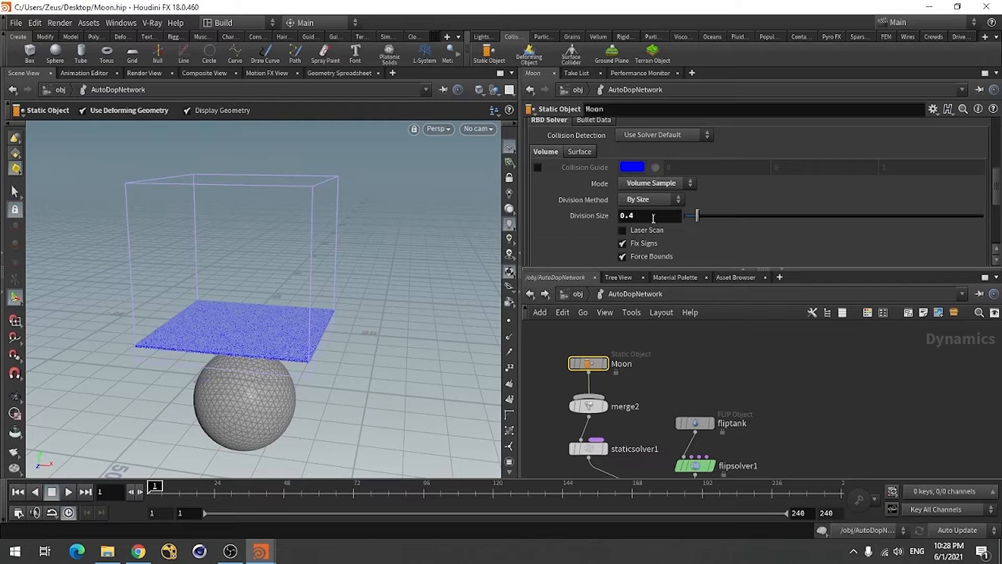
left_click(654, 196)
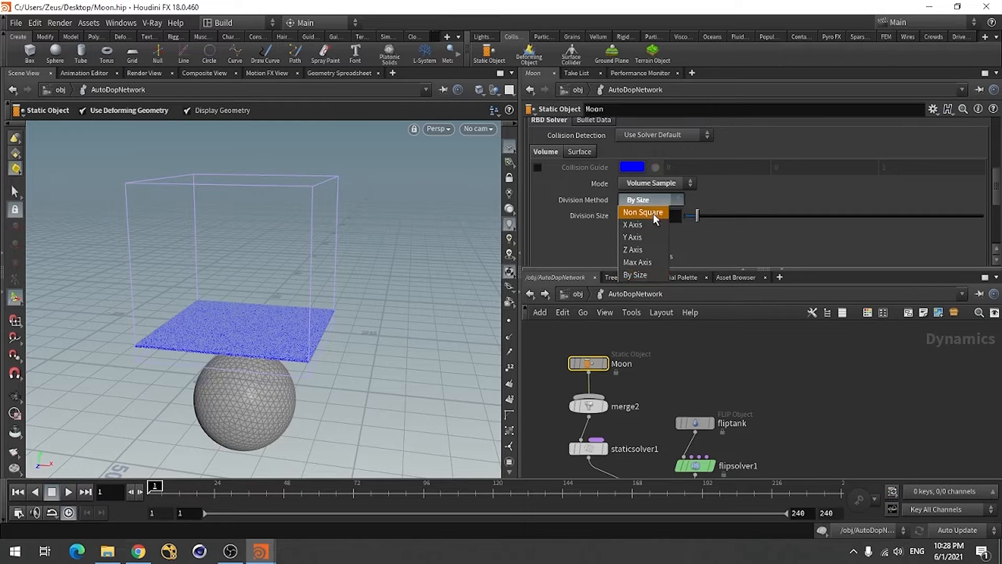
left_click(648, 272)
left_click(655, 217)
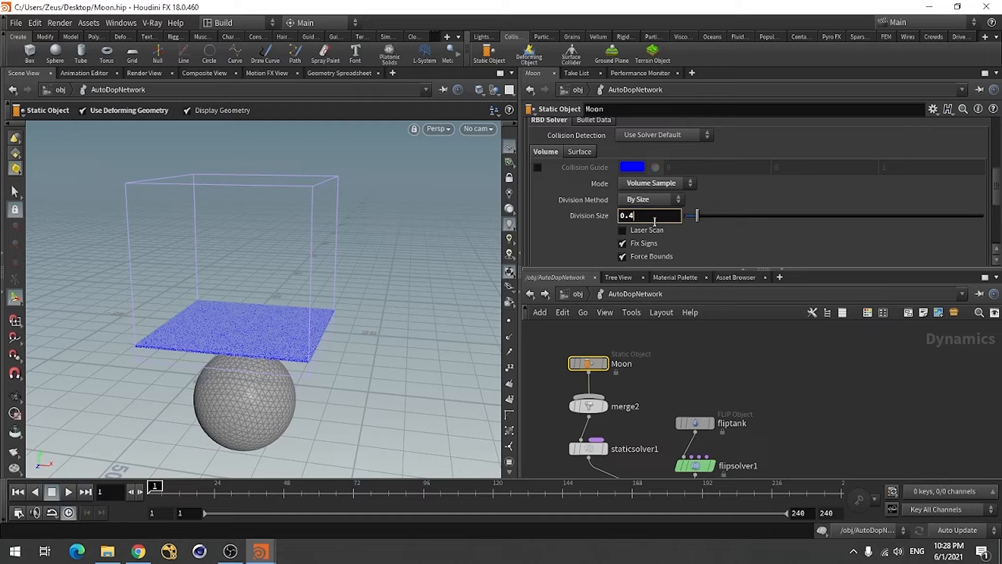
key("BackSpace")
type("05")
key("Return")
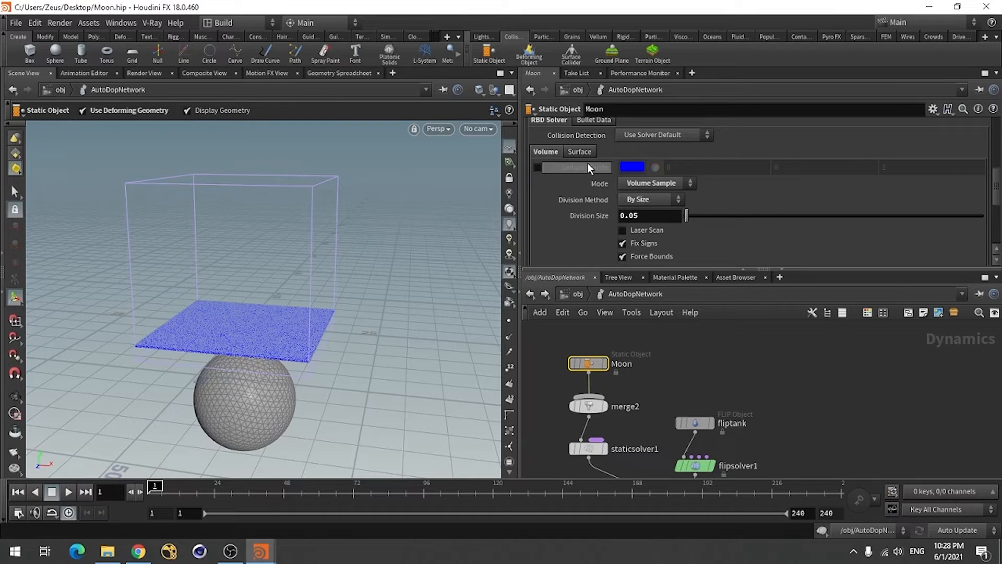
Review the Moon static object's Bullet Data and general settings, and look over the AutoDopNetwork node chain.
left_click(591, 121)
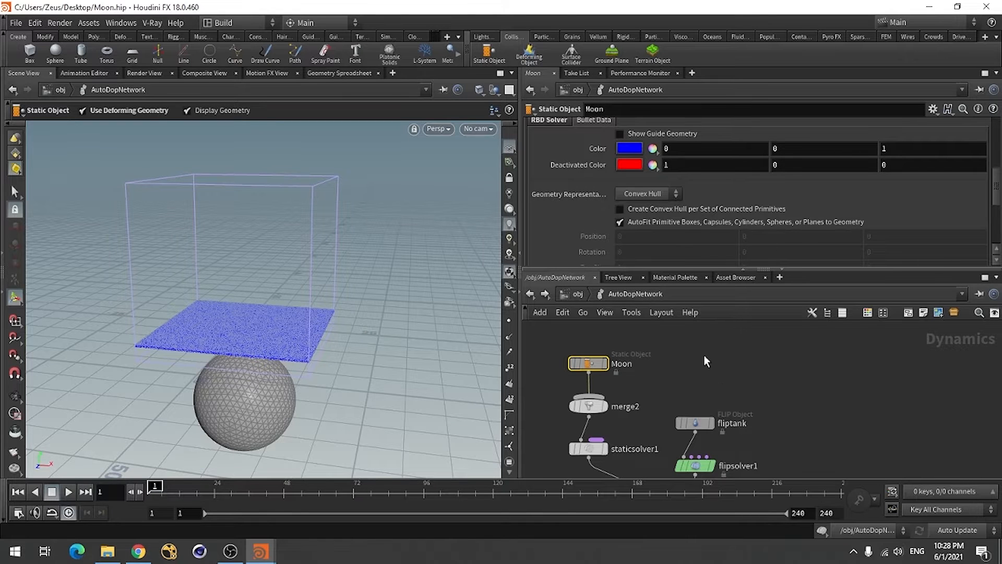
scroll(704, 354, "down", 1)
scroll(704, 353, "up", 1)
scroll(571, 196, "up", 3)
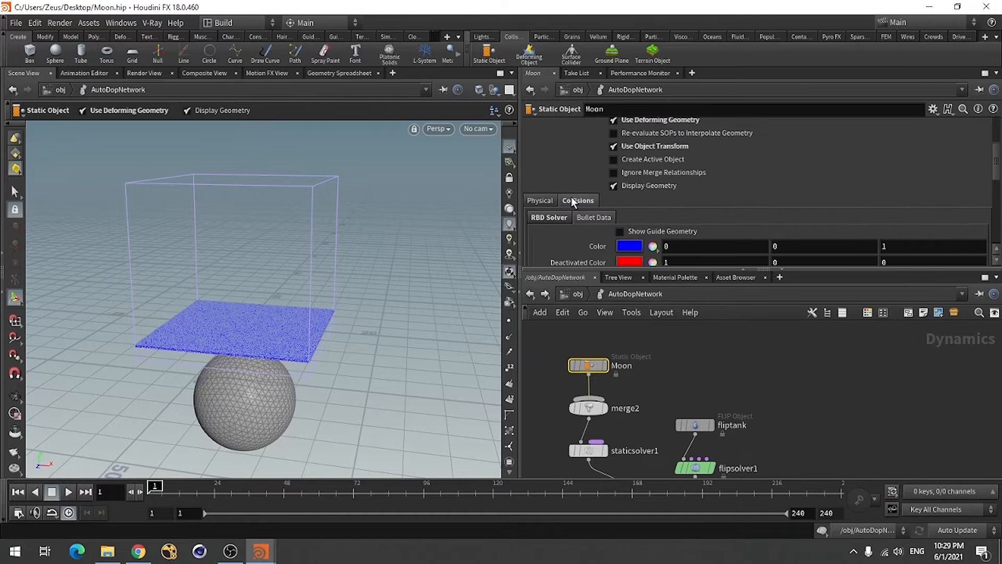
scroll(571, 196, "up", 4)
scroll(659, 349, "down", 2)
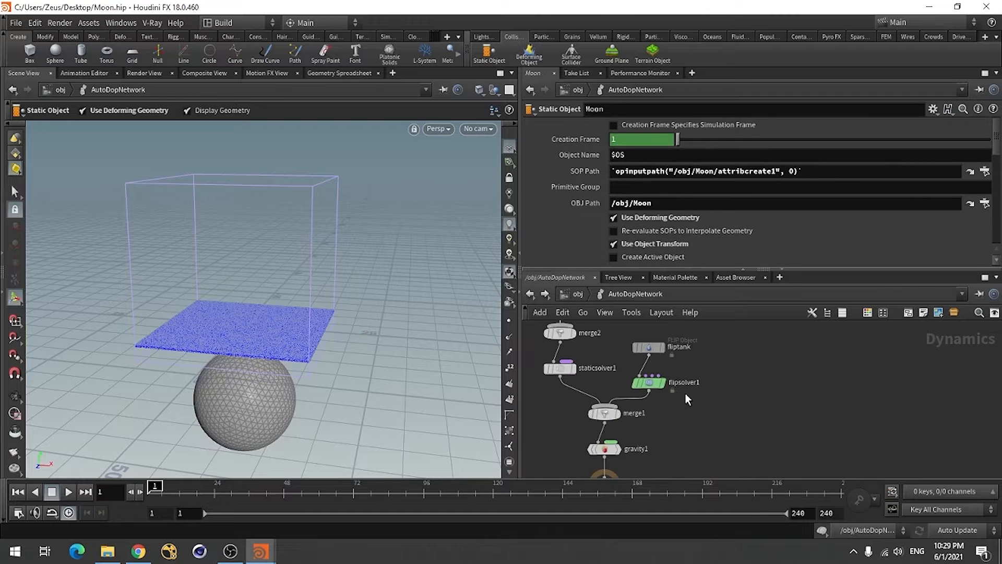
scroll(714, 423, "down", 2)
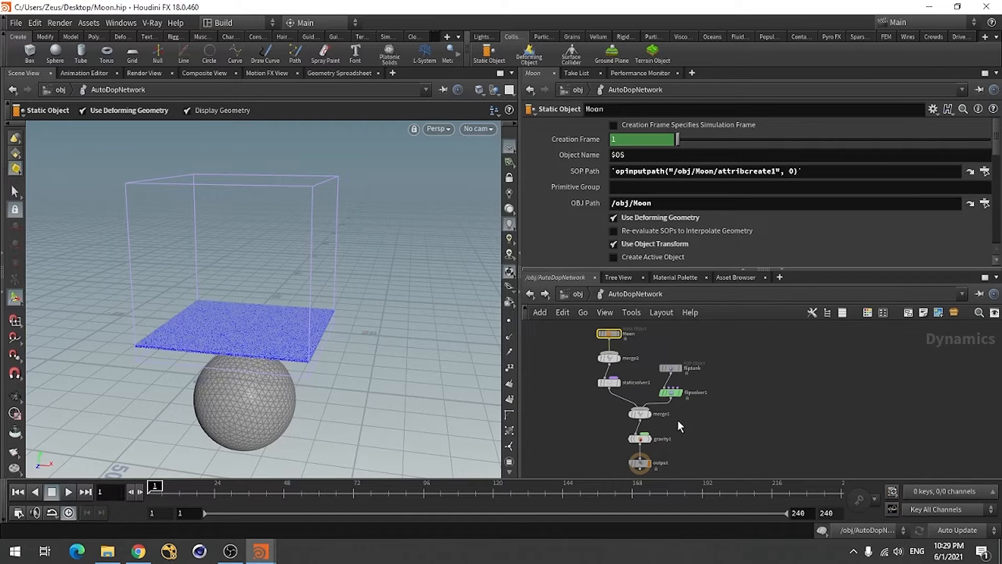
scroll(669, 365, "up", 3)
Select the fliptank object and save the scene.
left_click(668, 365)
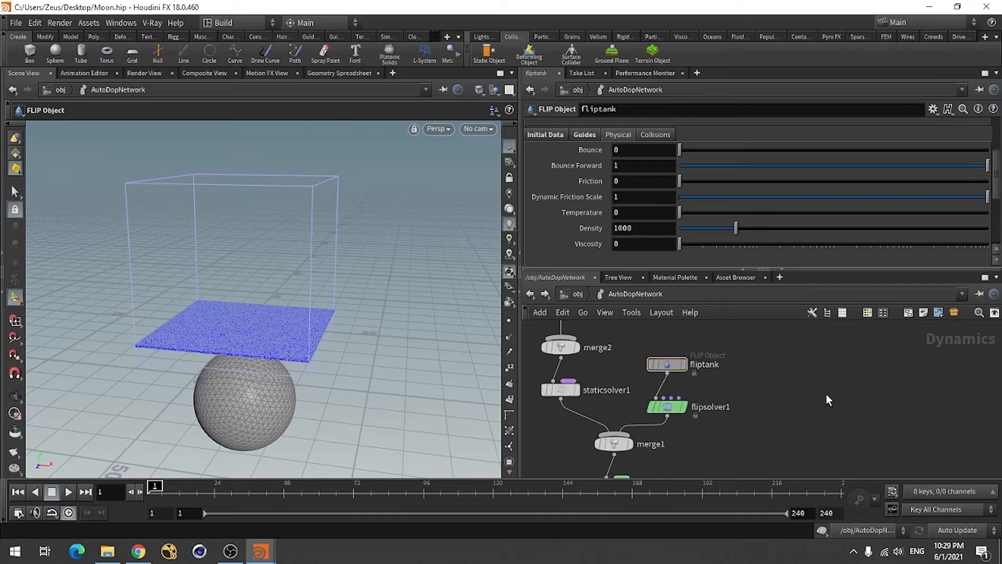
key("ctrl+s")
key("Escape")
Play the simulation, scrub to frame 66 to inspect the moon against the fluid from several angles, and rewind to frame 1.
left_click_drag(193, 354, 195, 360)
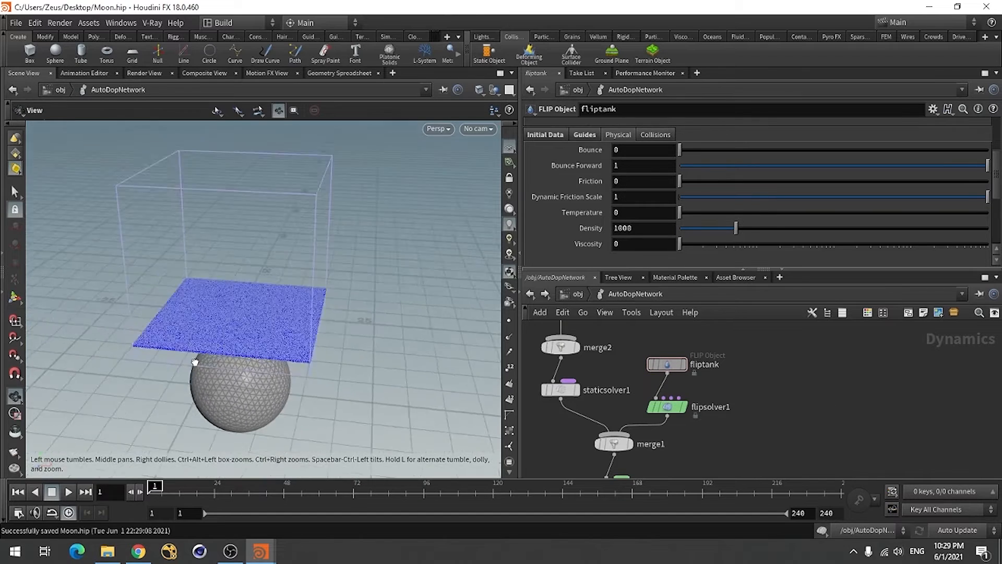
right_click_drag(194, 361, 405, 362)
left_click_drag(406, 361, 343, 390)
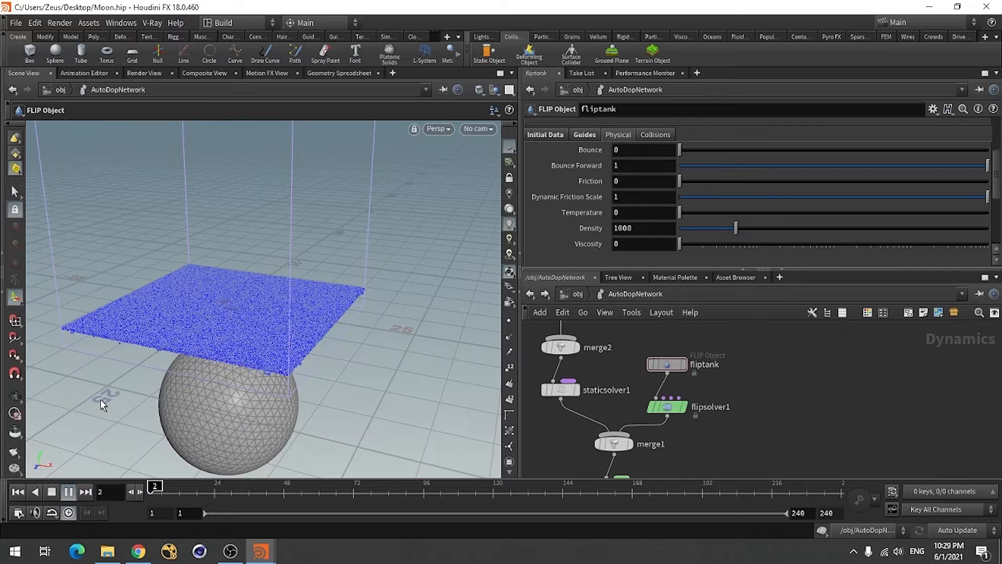
mouse_move(307, 486)
left_mouse_down()
mouse_move(329, 487)
mouse_move(253, 486)
left_mouse_up()
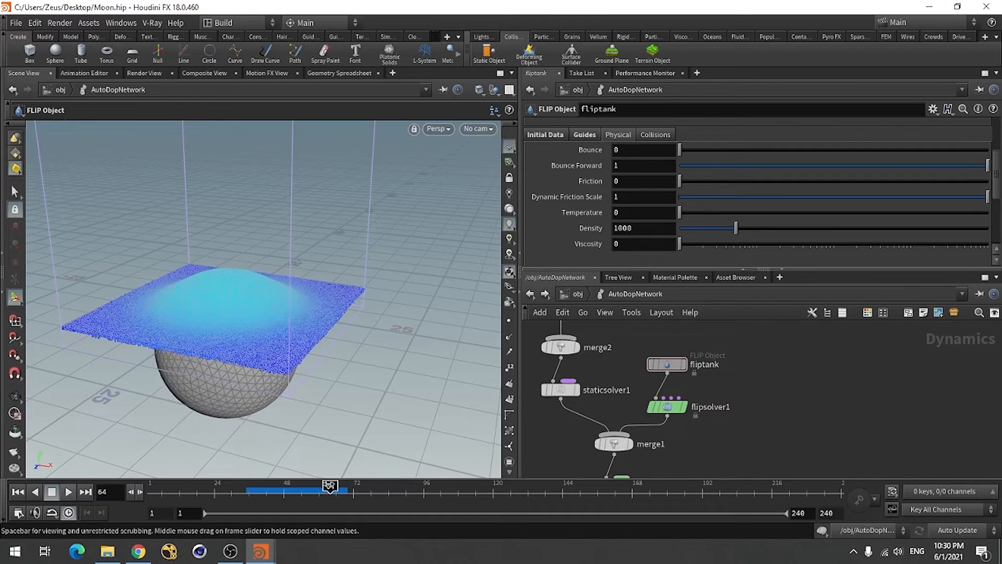
left_click_drag(267, 486, 336, 484)
key("Escape")
mouse_move(139, 302)
left_mouse_down()
mouse_move(199, 309)
mouse_move(134, 320)
left_mouse_up()
right_click_drag(314, 209, 253, 314)
mouse_move(253, 315)
left_mouse_down()
mouse_move(255, 291)
mouse_move(253, 315)
left_mouse_up()
right_click_drag(254, 315, 181, 382)
left_click_drag(180, 382, 285, 375)
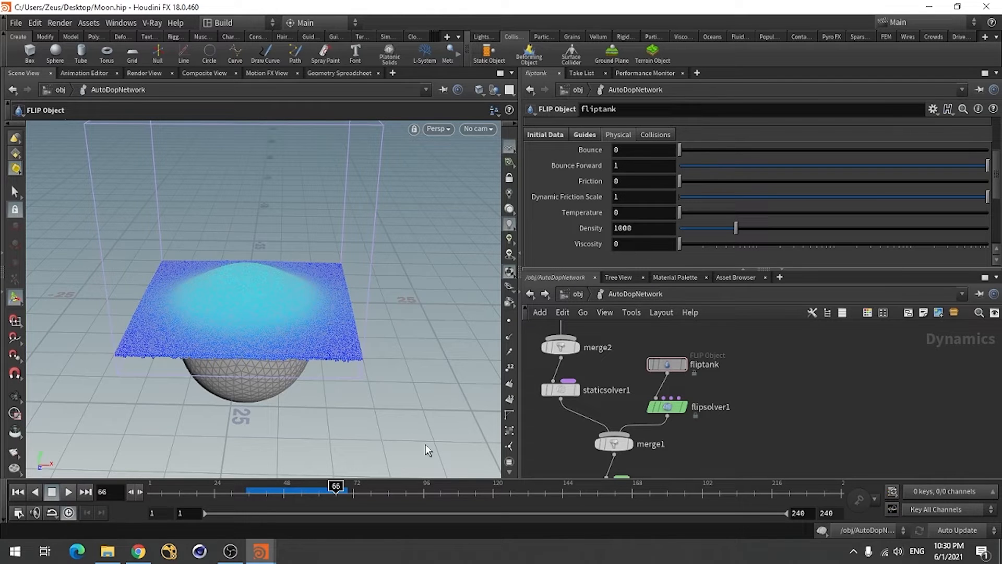
left_click(18, 491)
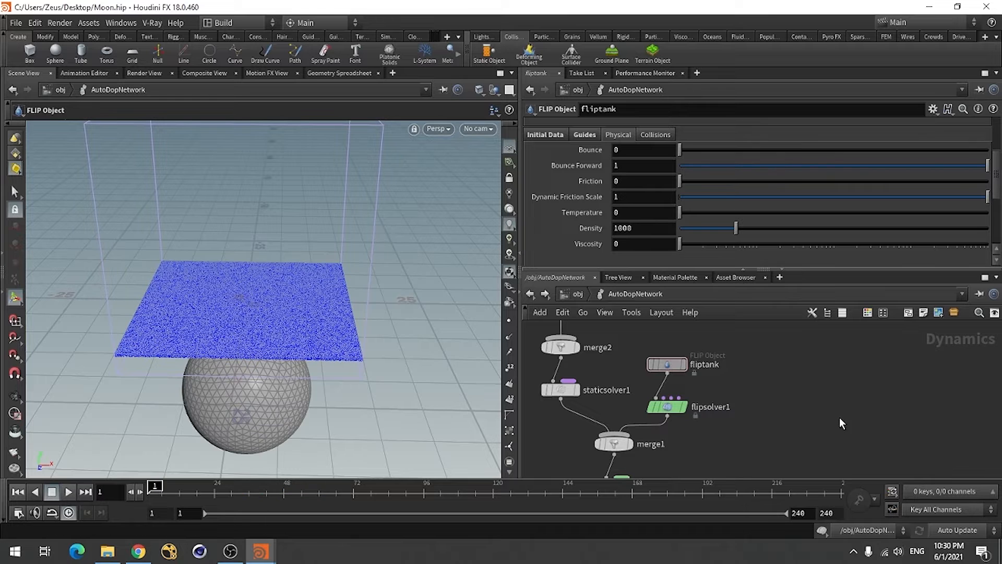
Save the scene and go up to the object level.
key("ctrl+s")
left_click(576, 295)
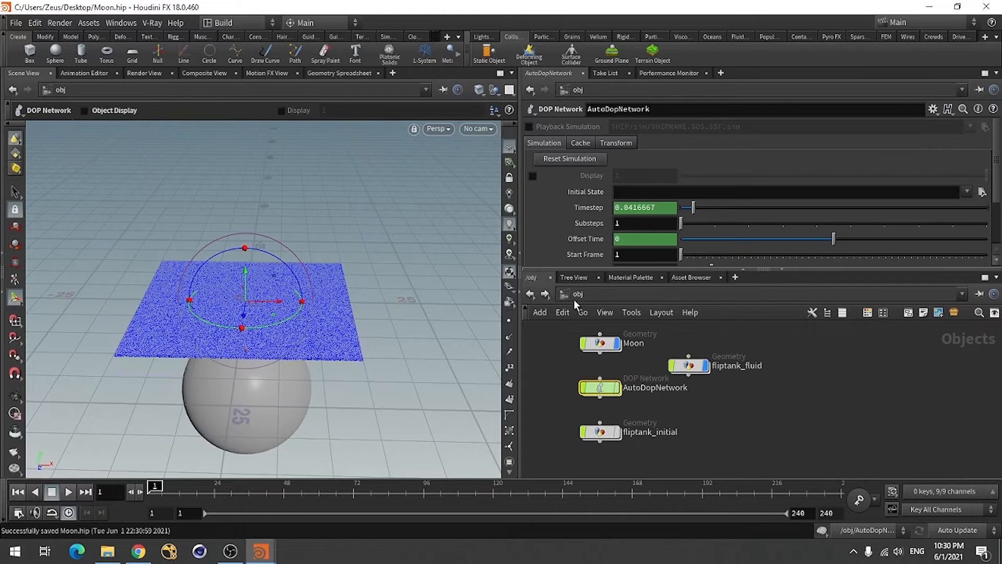
Add a Geometry object to the object network, placed below the fliptank_fluid object.
scroll(700, 442, "up", 2)
left_click(721, 428)
key("Tab")
type("ge")
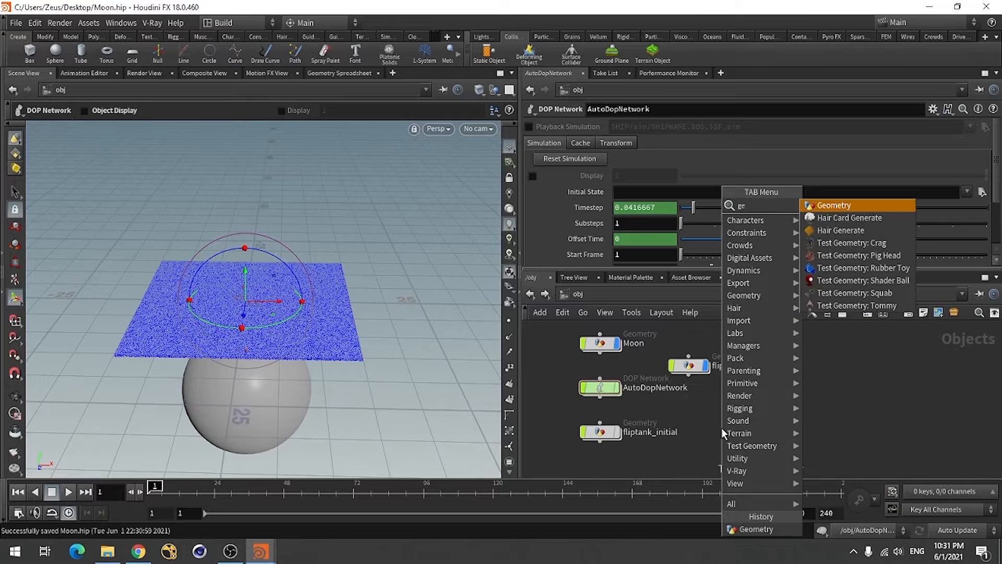
left_click(835, 206)
left_click(750, 415)
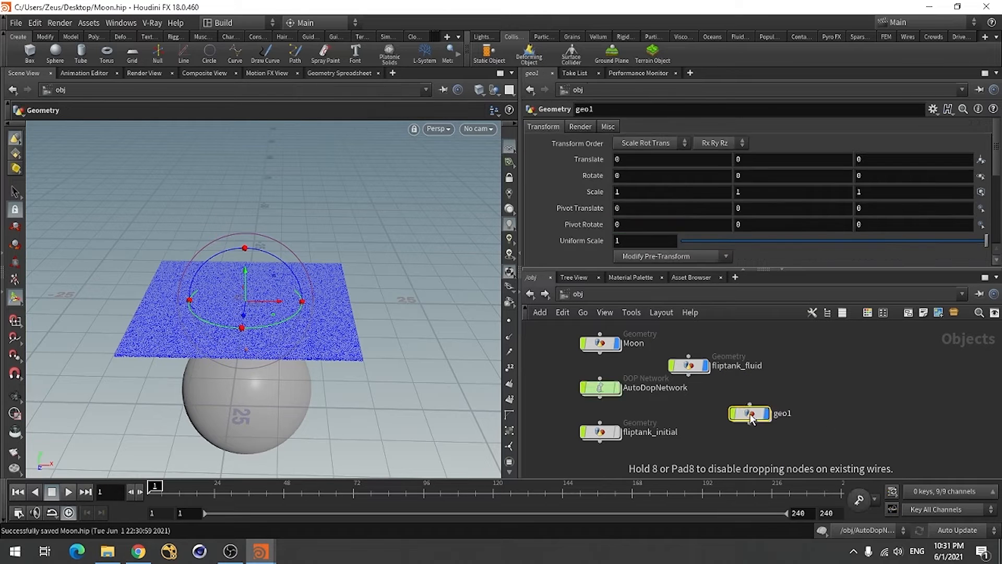
Rename the new geometry object as Velocity.
double_click(750, 414)
left_click(530, 294)
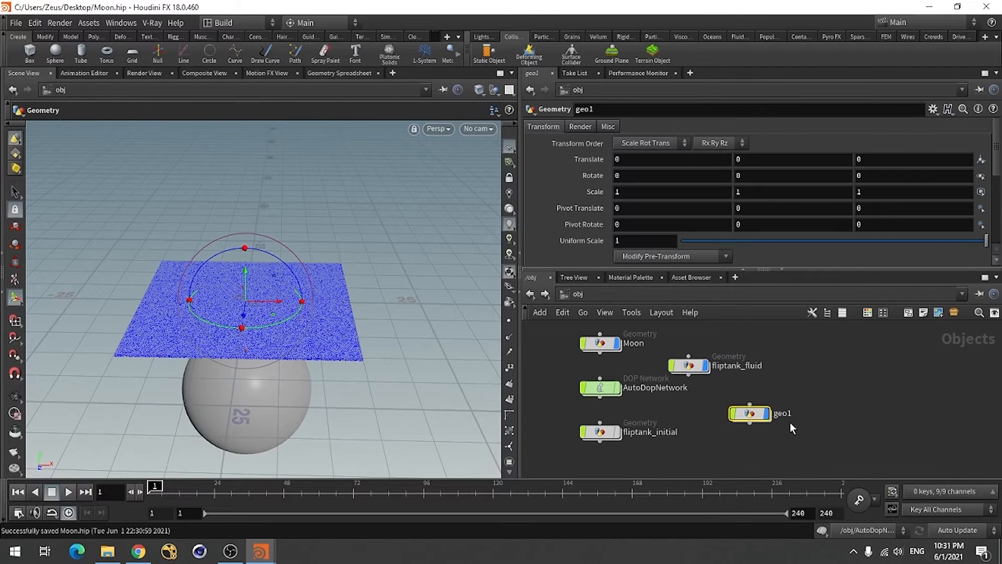
double_click(792, 413)
type("Velo")
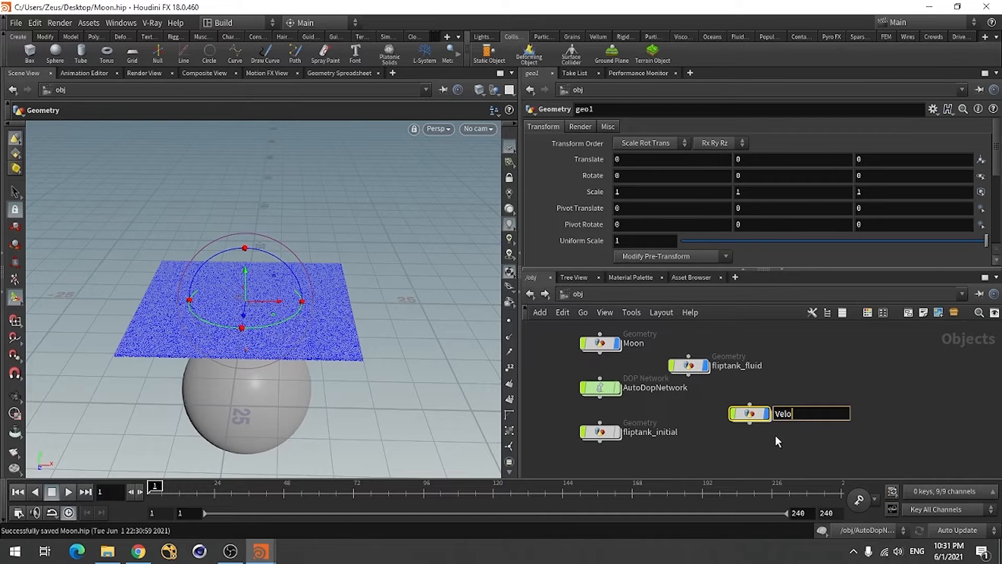
type("city")
key("Return")
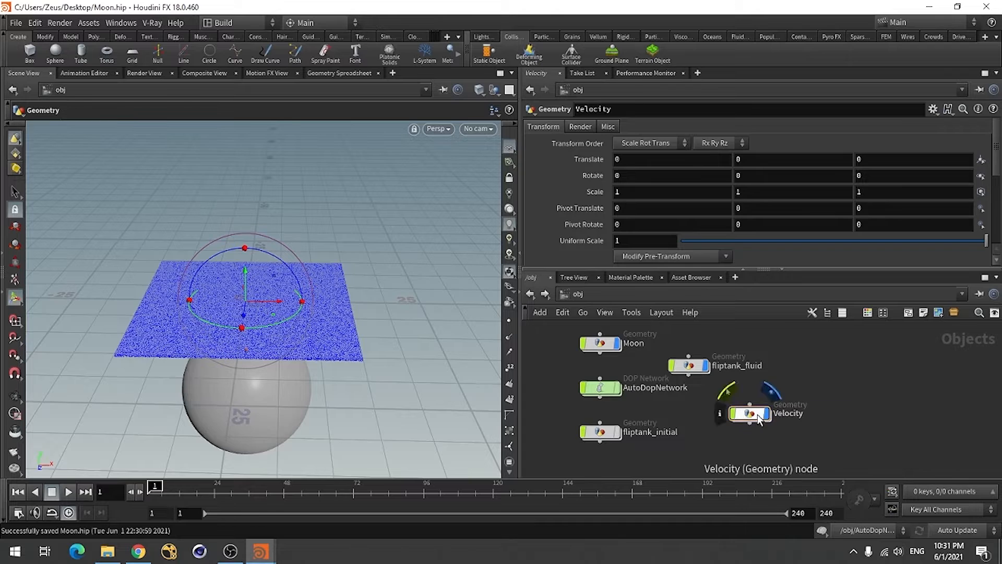
Add a Sphere node inside the Velocity object's network.
double_click(754, 414)
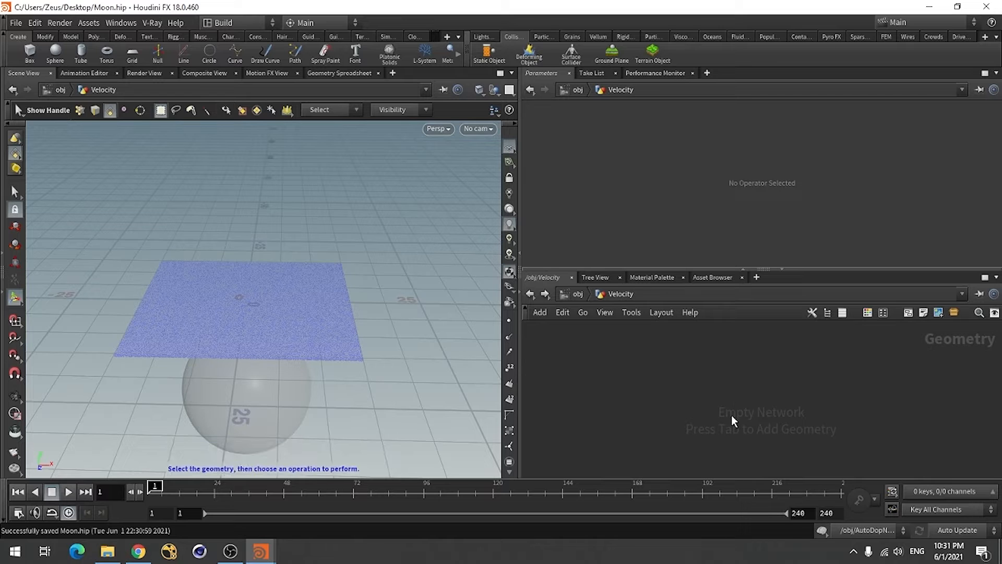
key("Tab")
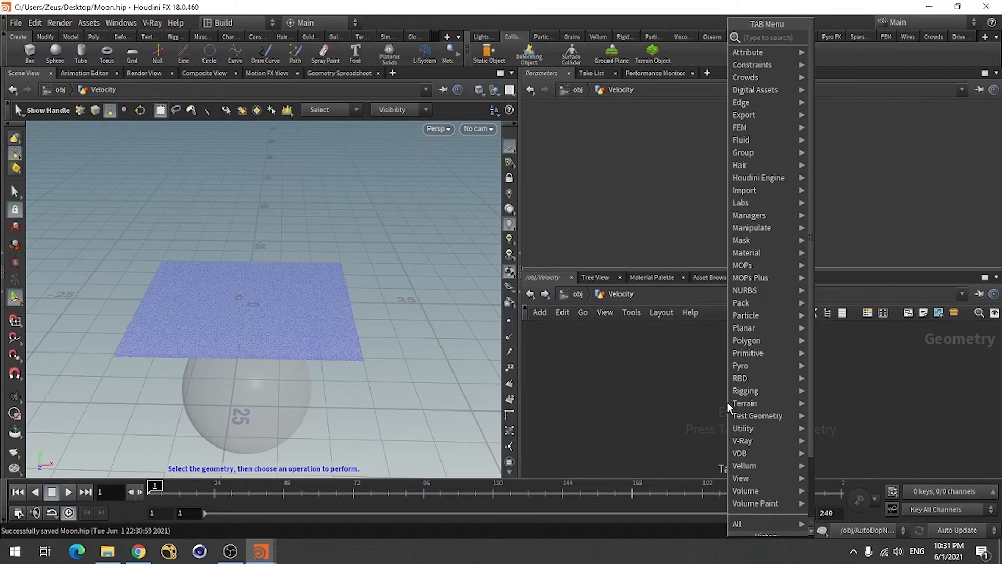
type("sph")
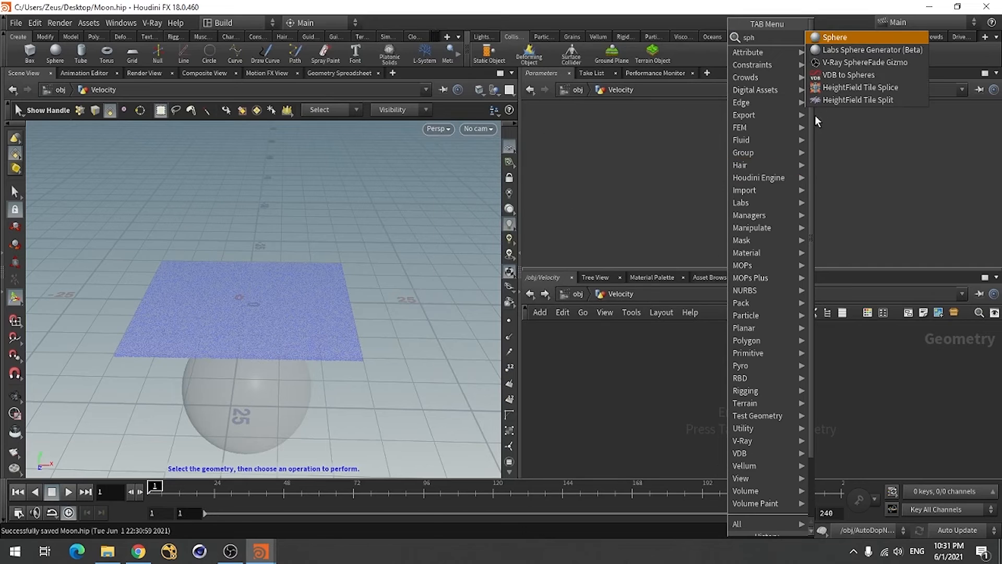
left_click(844, 37)
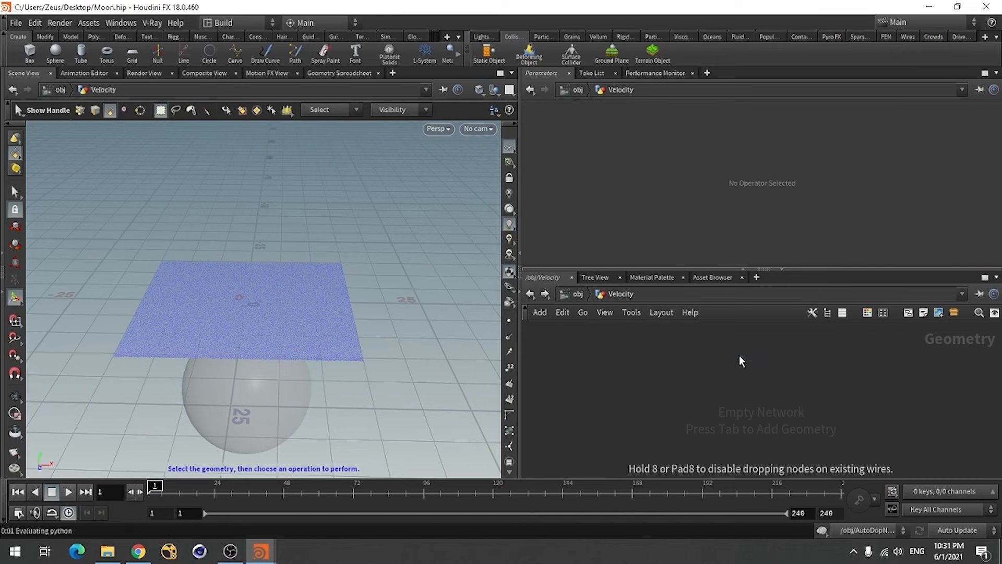
left_click(740, 355)
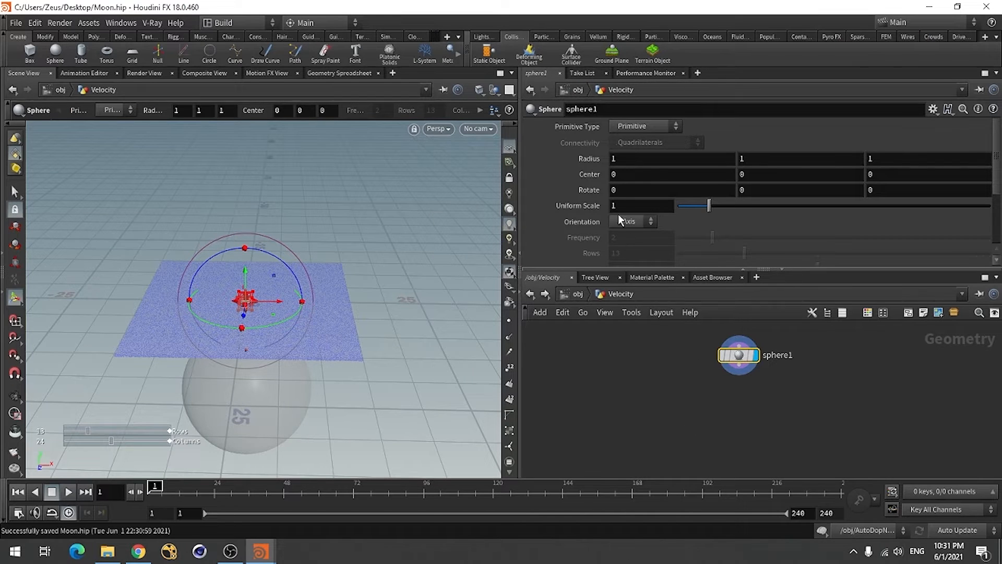
Make the sphere a Polygon primitive with a uniform scale of 10 and a frequency of 10.
left_click(632, 126)
left_click(630, 144)
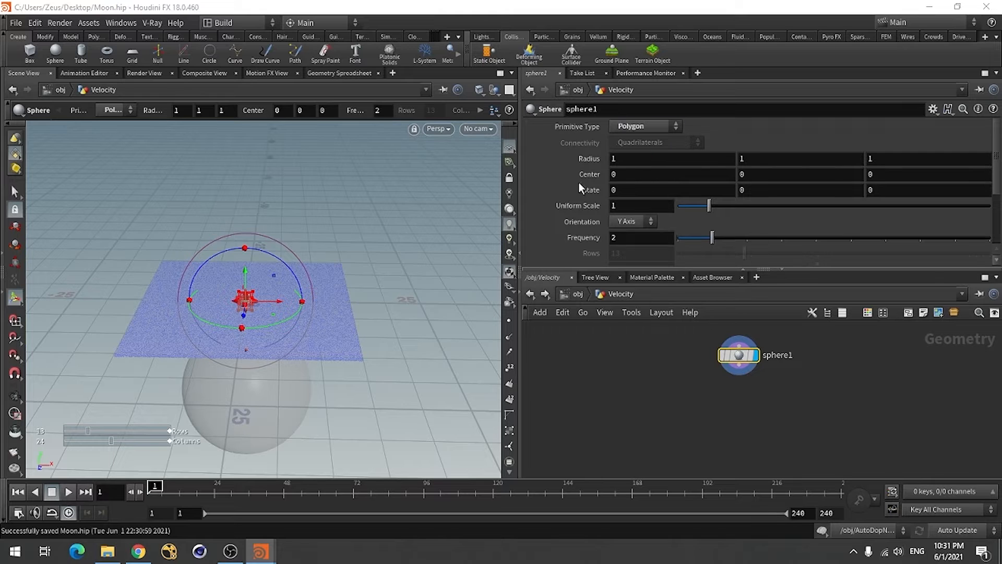
left_click(645, 207)
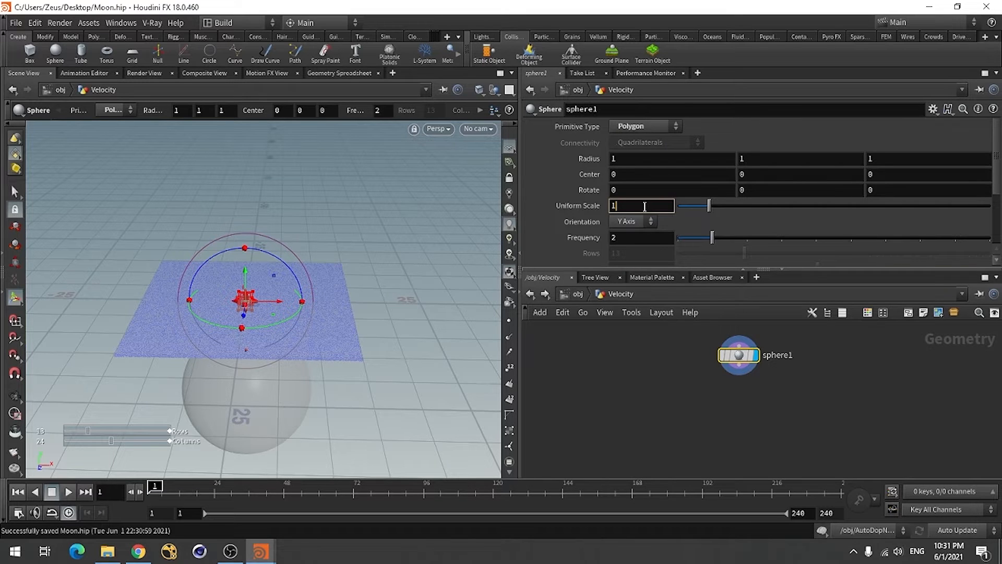
type("0")
left_click(625, 236)
type("10")
key("Return")
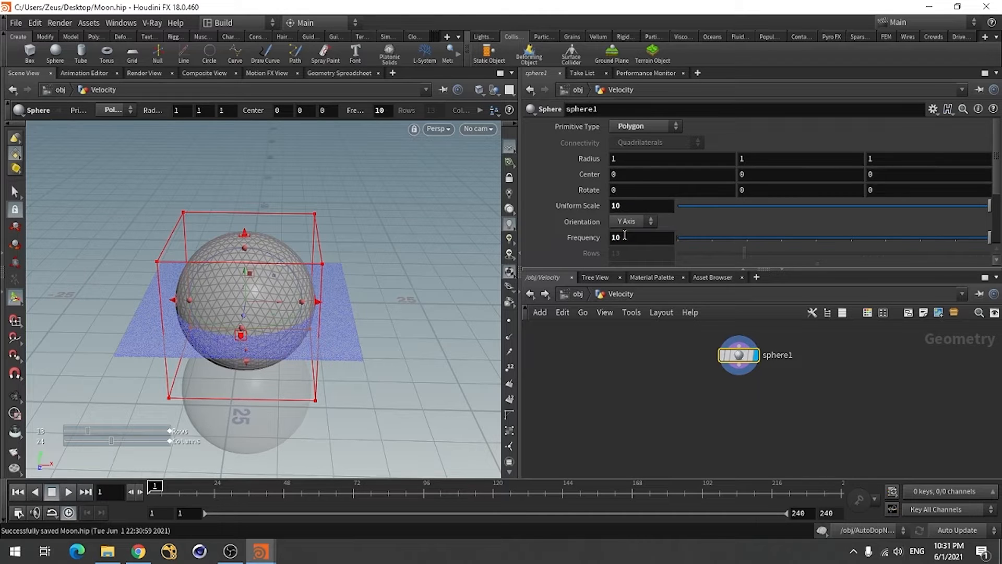
Flatten the sphere into a disc shape by setting its Y radius to 0.1.
left_click(762, 162)
type(".1")
key("Return")
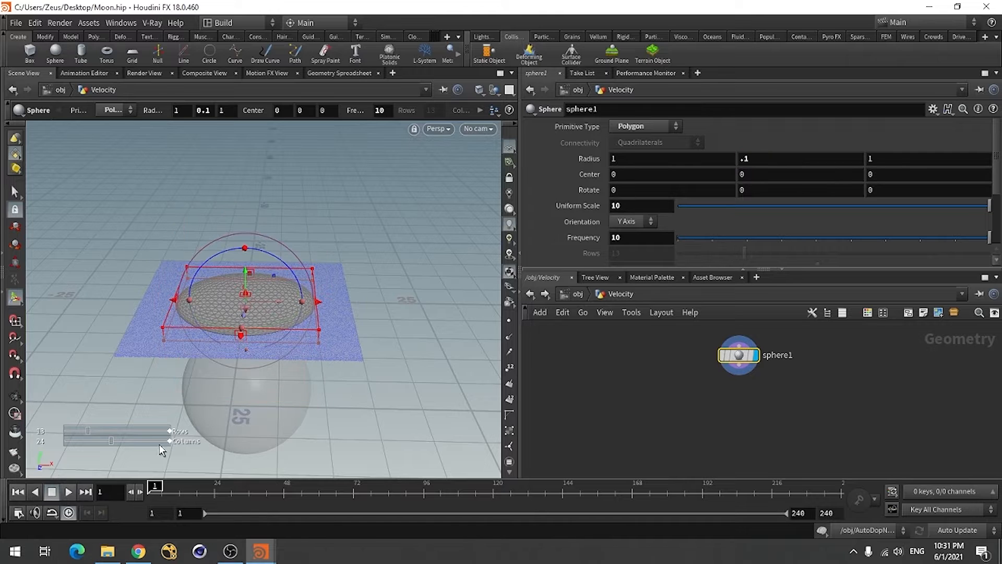
key("Escape")
mouse_move(175, 394)
left_mouse_down()
mouse_move(208, 358)
mouse_move(180, 380)
left_mouse_up()
key("Return")
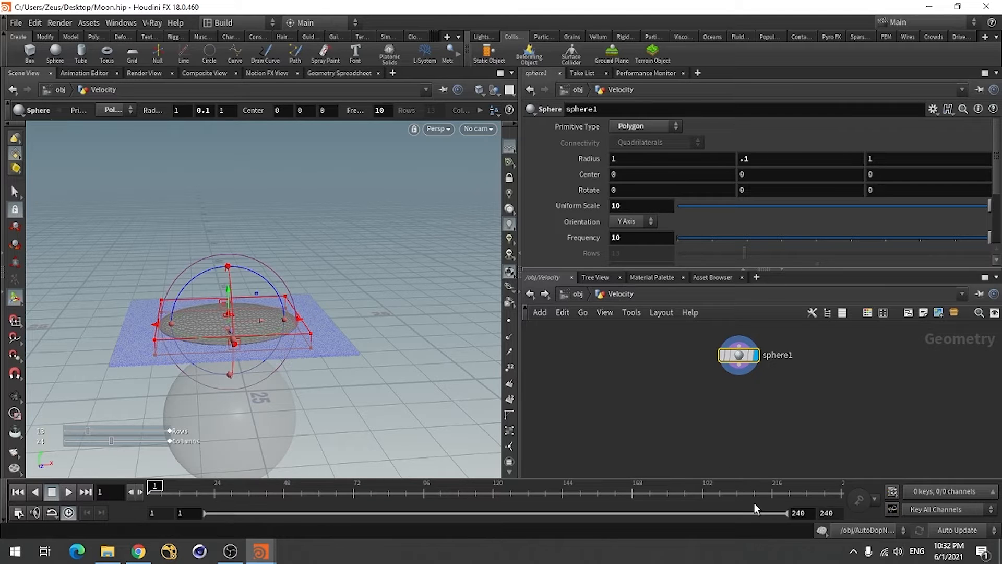
Add a Points from Volume node below the flattened sphere, fed by the sphere's output.
key("Tab")
type("poin")
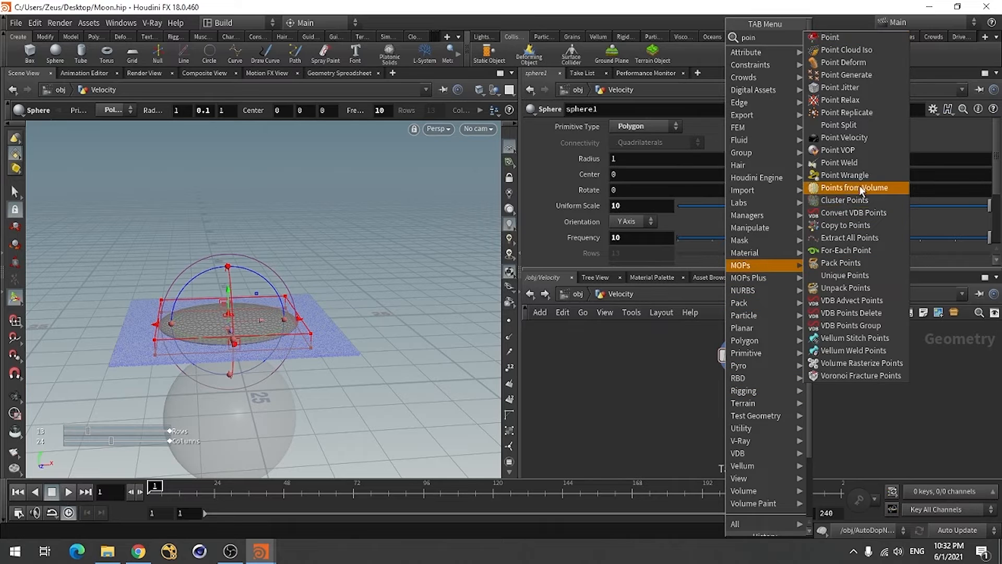
left_click(836, 188)
left_click(739, 418)
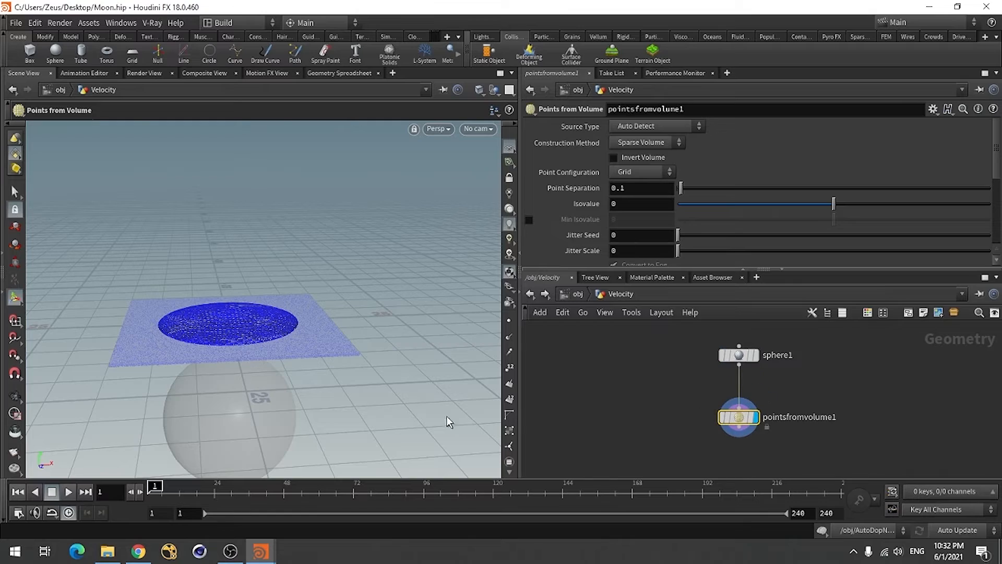
Set the Points from Volume point separation to 0.5.
key("Escape")
left_click_drag(180, 335, 178, 367)
scroll(329, 284, "up", 6)
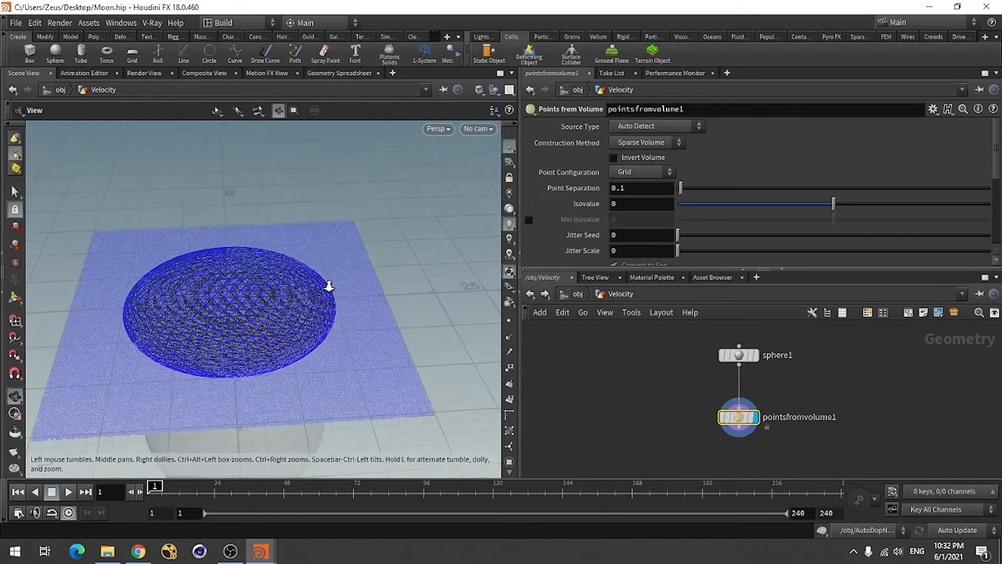
key("Return")
left_click(627, 188)
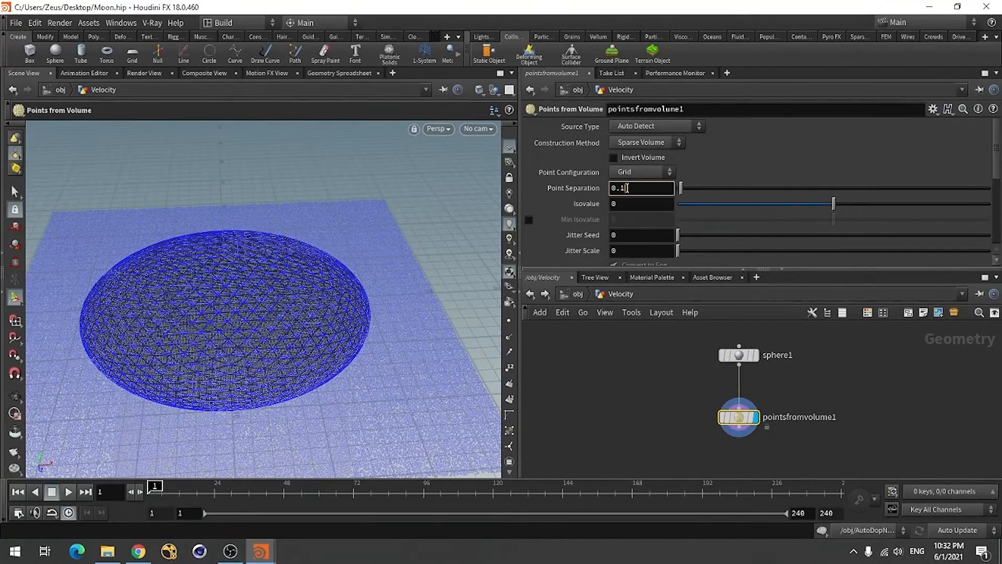
key("BackSpace")
type("5")
key("Return")
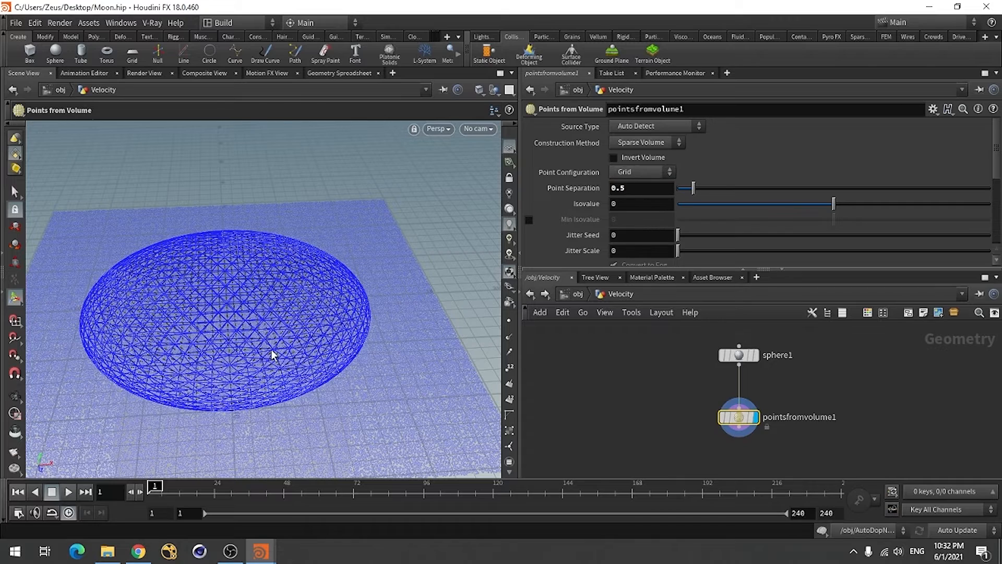
Raise the Points from Volume jitter scale to 10.
key("Escape")
left_click_drag(250, 353, 257, 353)
key("Return")
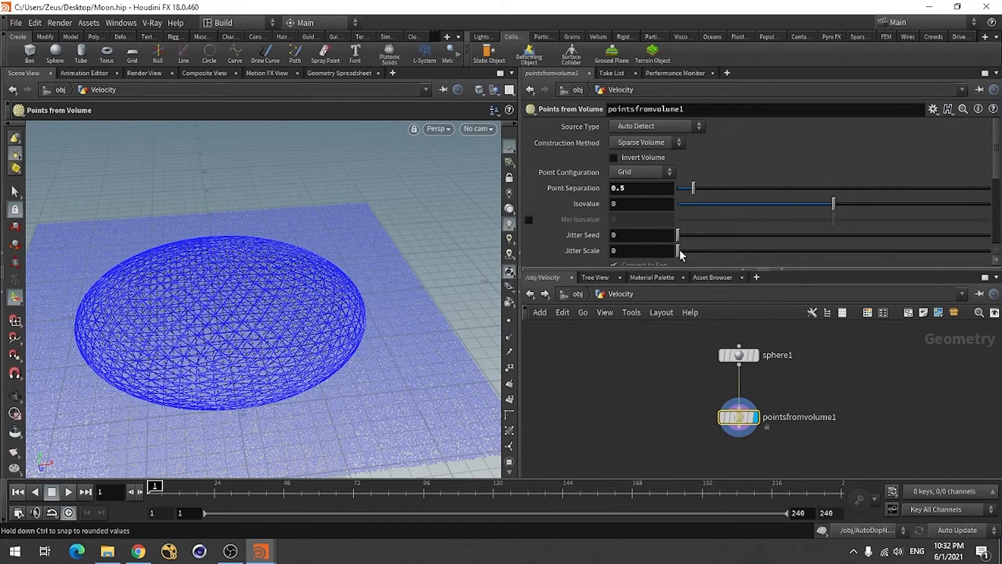
left_click_drag(680, 250, 990, 250)
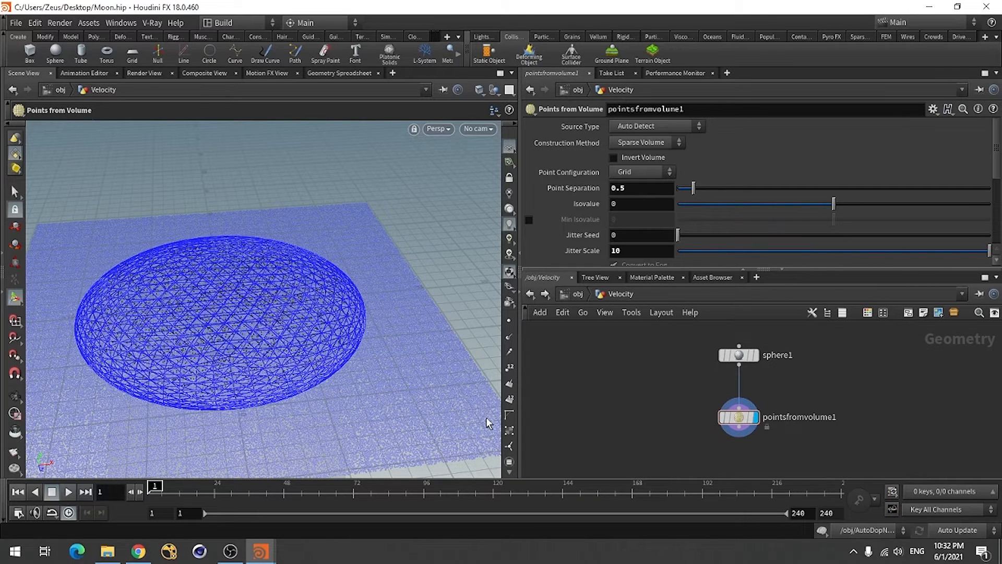
scroll(647, 381, "down", 3)
scroll(661, 437, "up", 3)
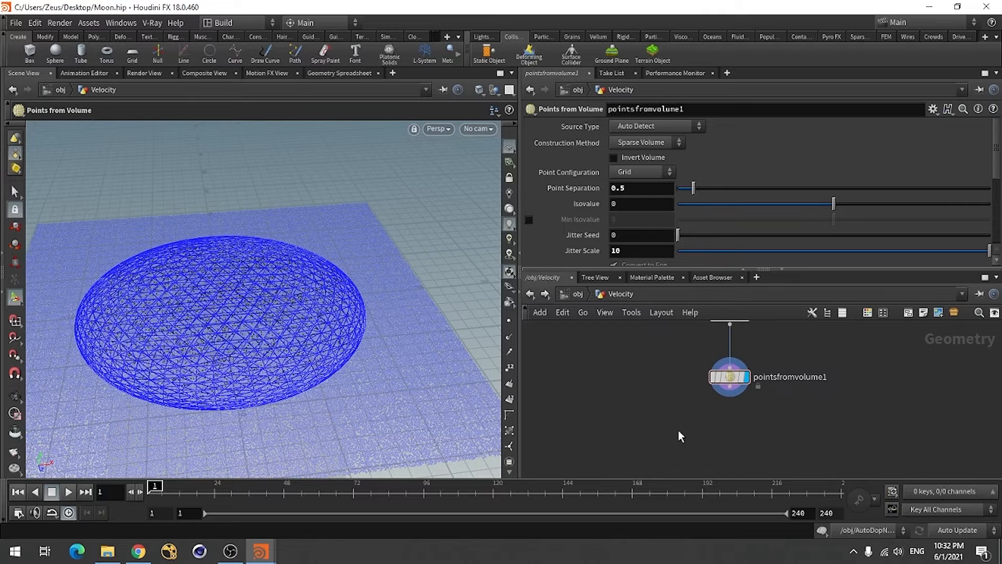
Add a Point Velocity node below the Points from Volume node, wire it to that node's output and display it.
key("Tab")
type("poi")
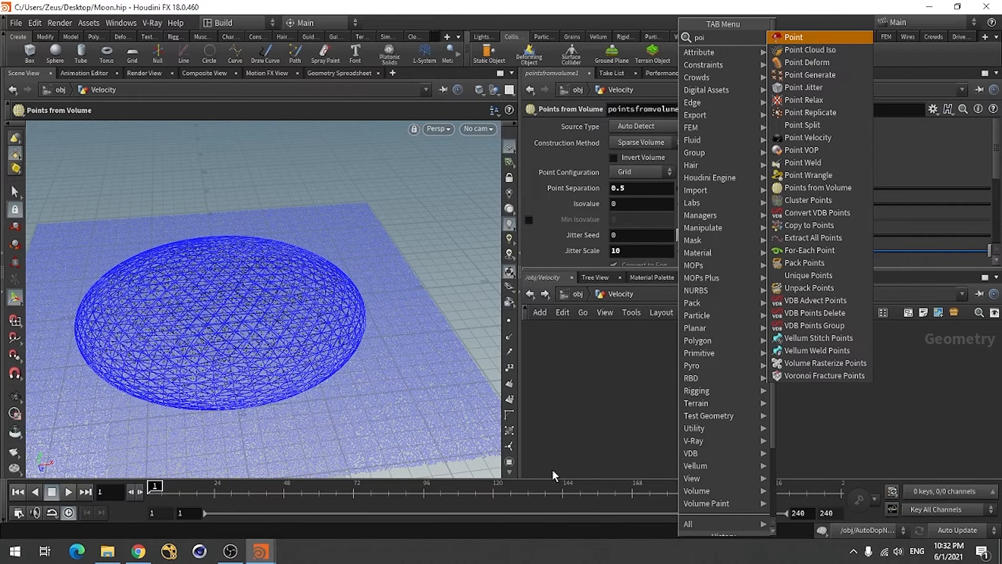
left_click(811, 141)
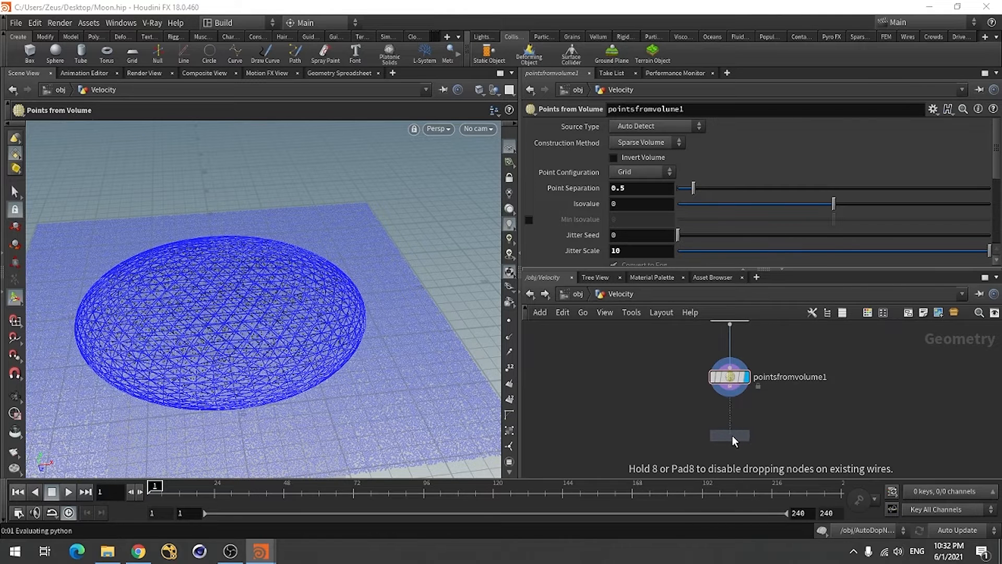
left_click(735, 426)
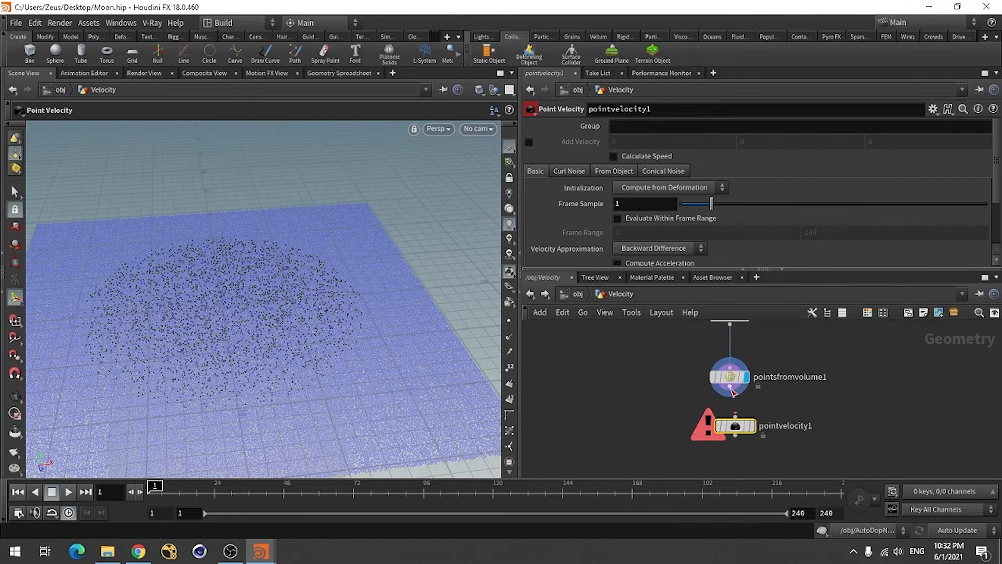
left_click(733, 423)
left_click(734, 422)
left_click_drag(735, 426, 730, 425)
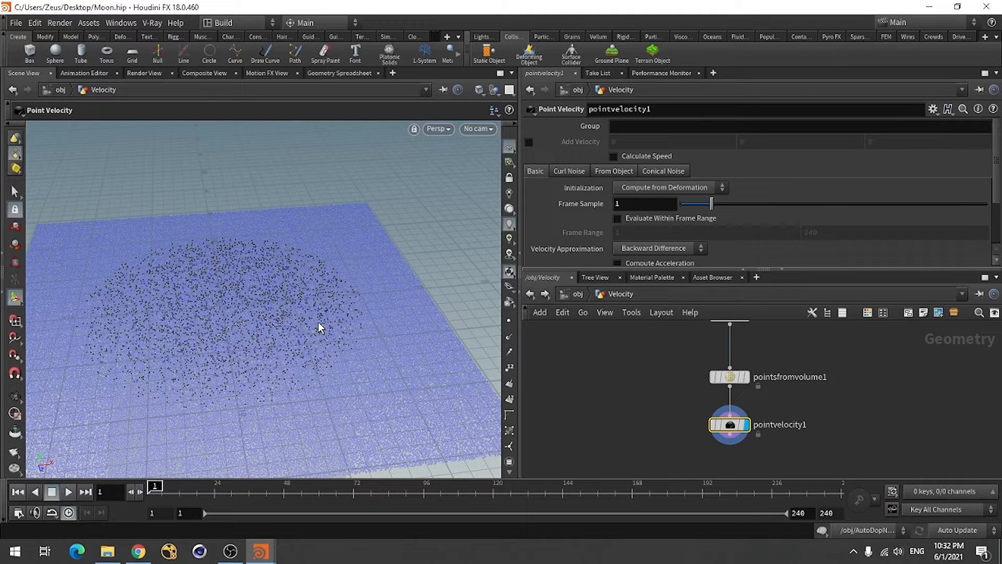
Enable curl noise on the Point Velocity node and set its scale to 3.
left_click(577, 172)
left_click_drag(744, 270, 744, 344)
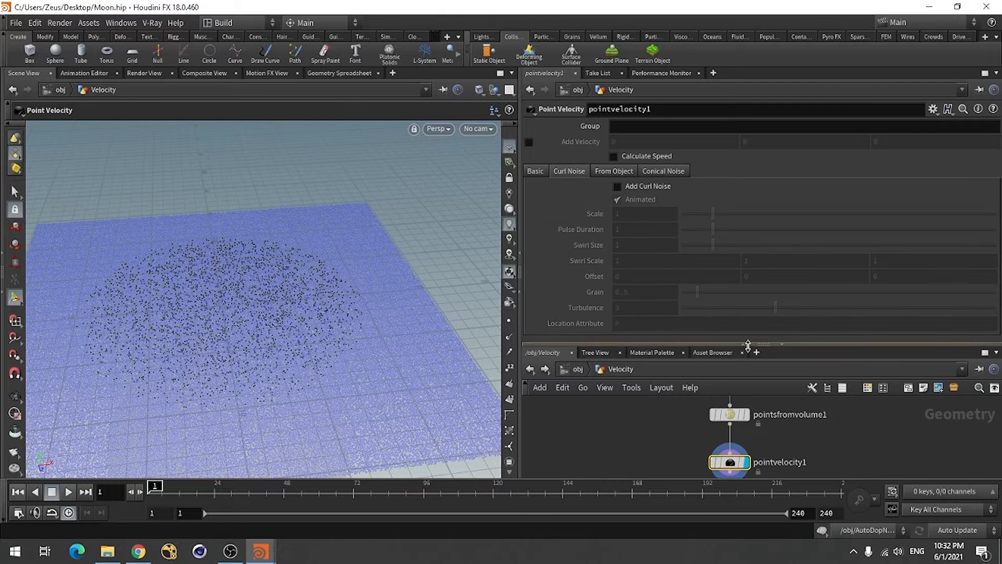
left_click(650, 186)
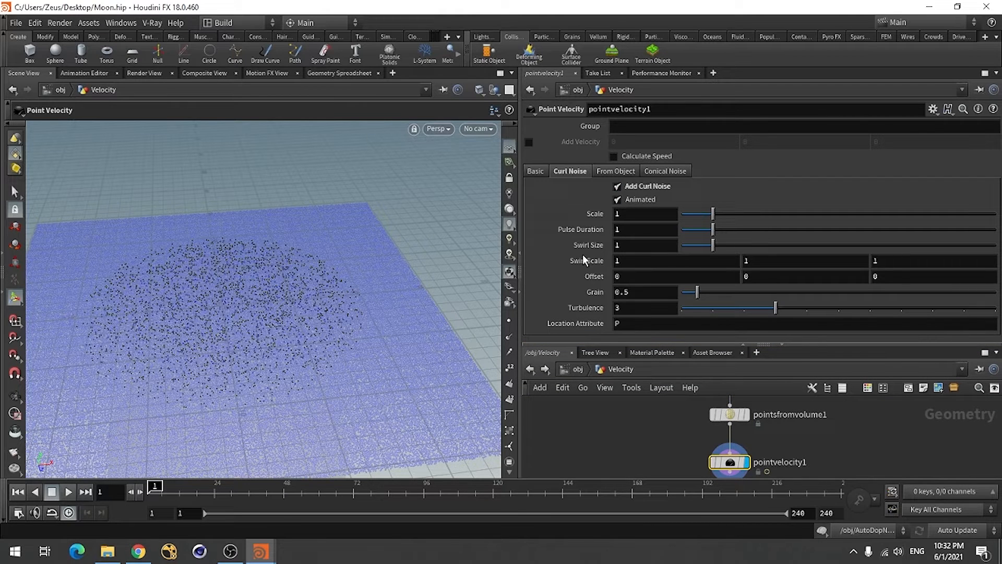
left_click(629, 215)
double_click(629, 216)
type("3")
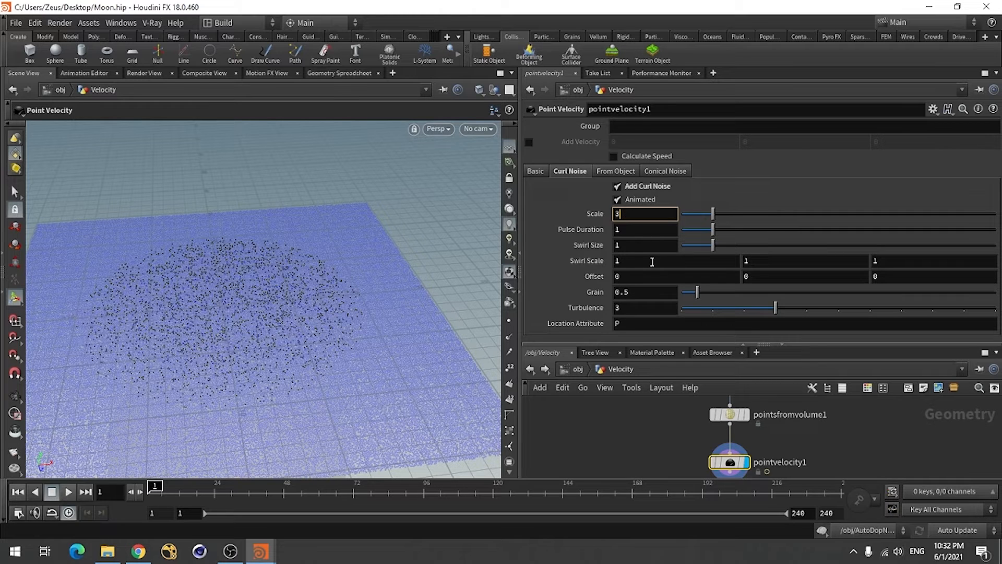
key("Tab")
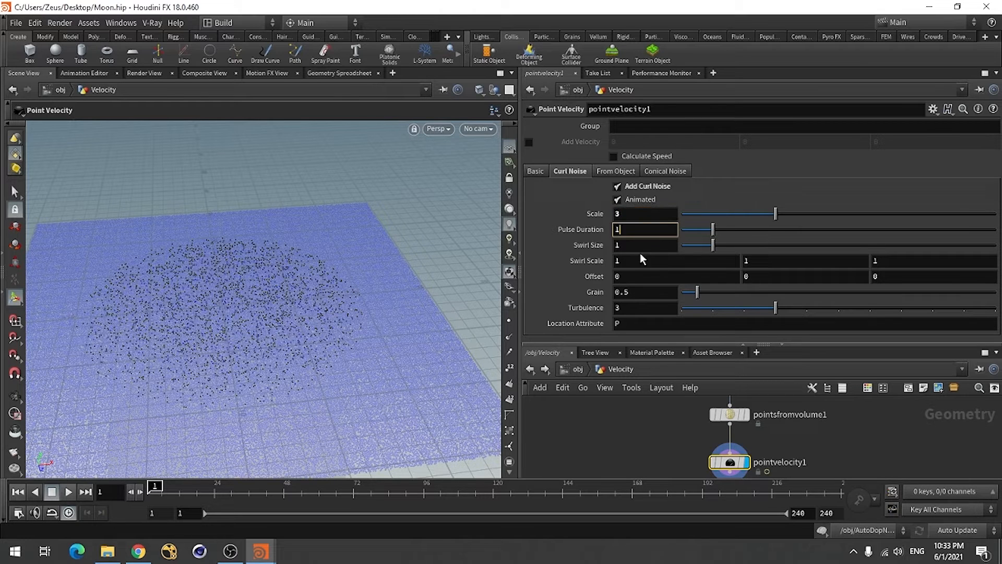
Set the curl noise swirl size to 2 and check the From Object and Conical Noise settings.
left_click(641, 250)
double_click(641, 250)
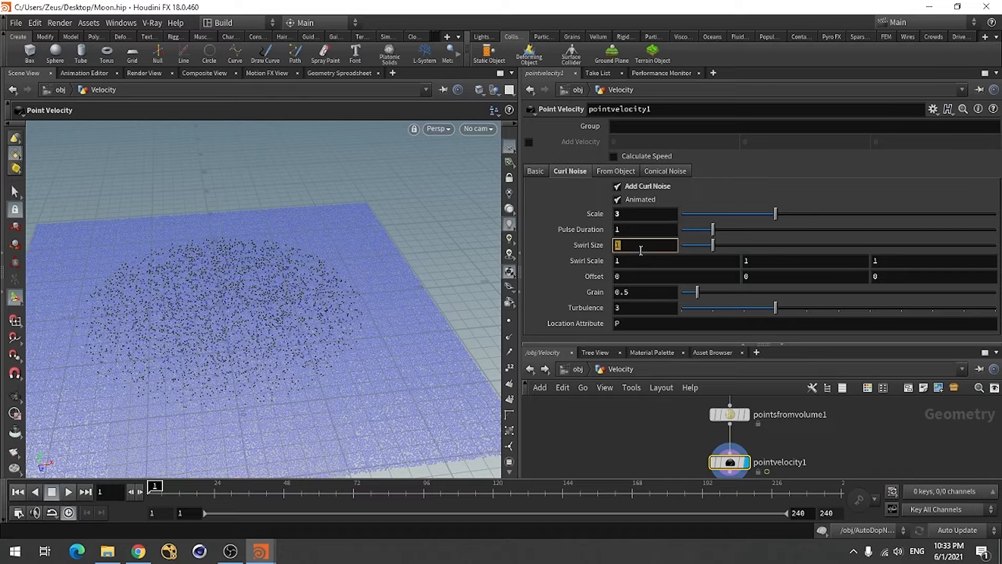
type("2")
key("Return")
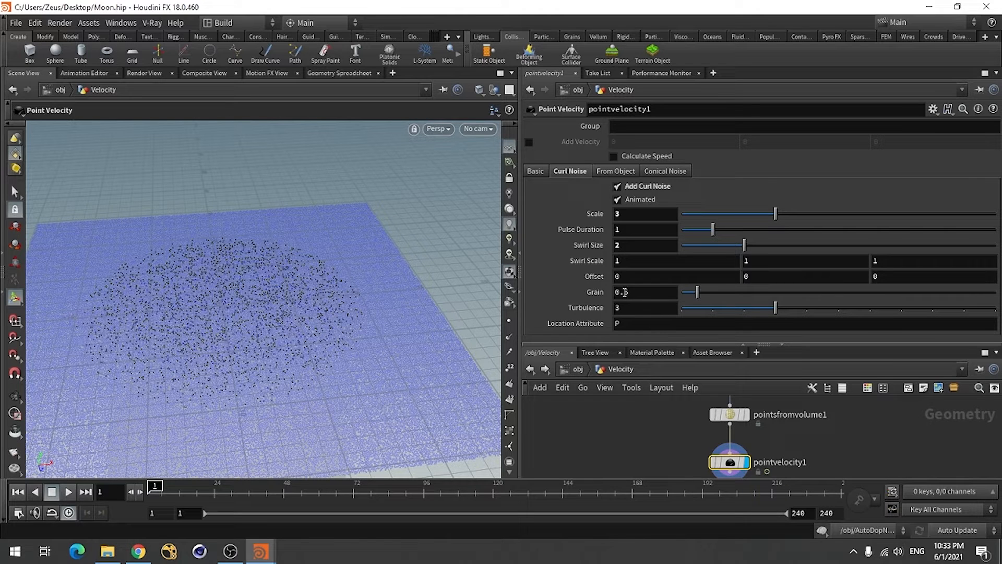
left_click(615, 171)
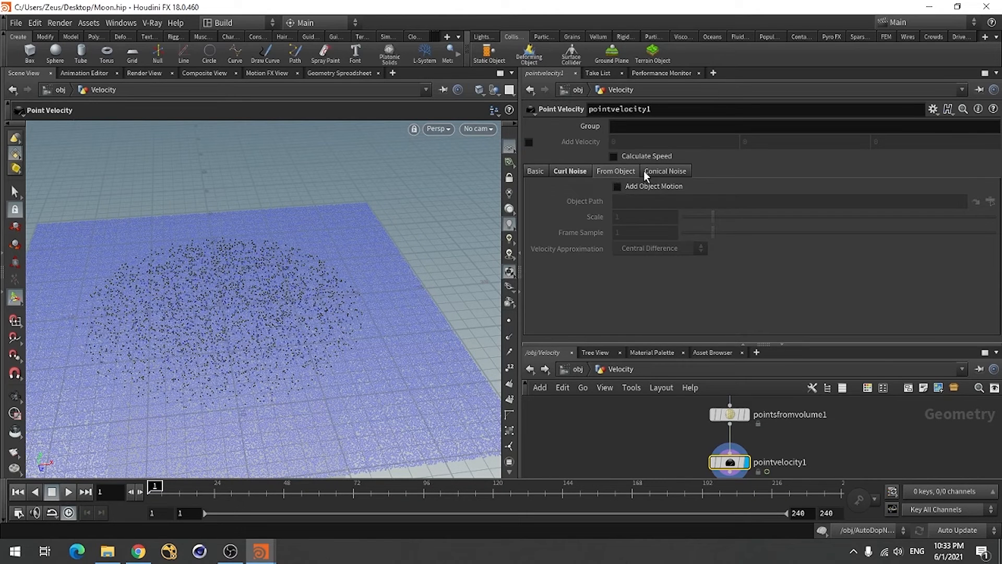
left_click(678, 172)
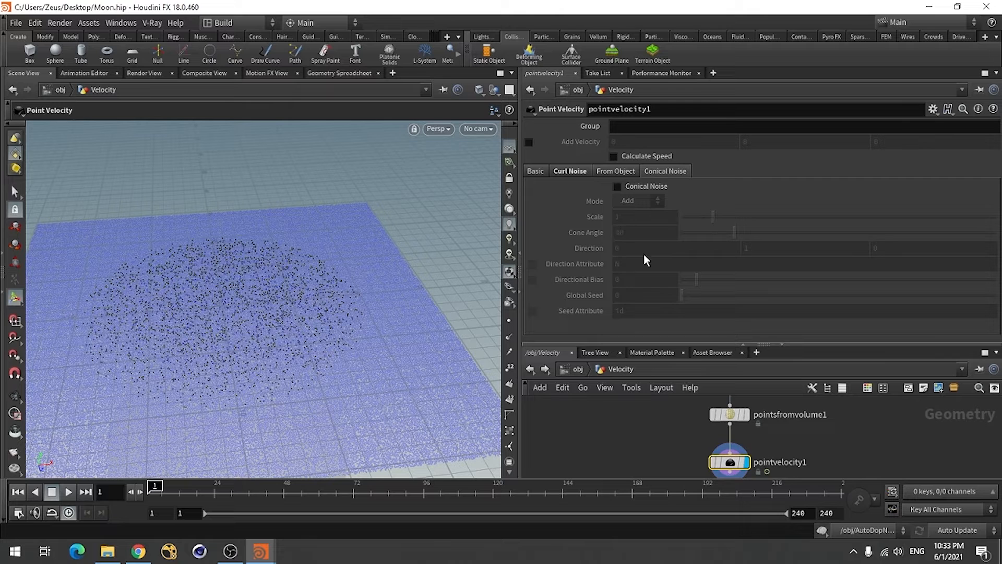
Add a Volume Rasterize Attributes node below the Point Velocity node, wire it to that node's output and display it.
left_click_drag(746, 344, 732, 230)
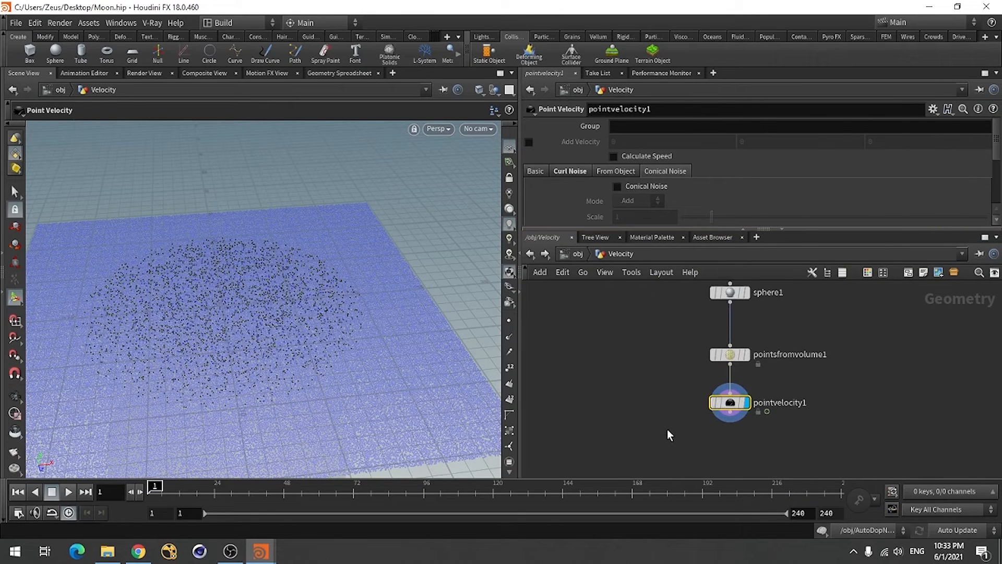
left_click(708, 436)
scroll(690, 367, "up", 2)
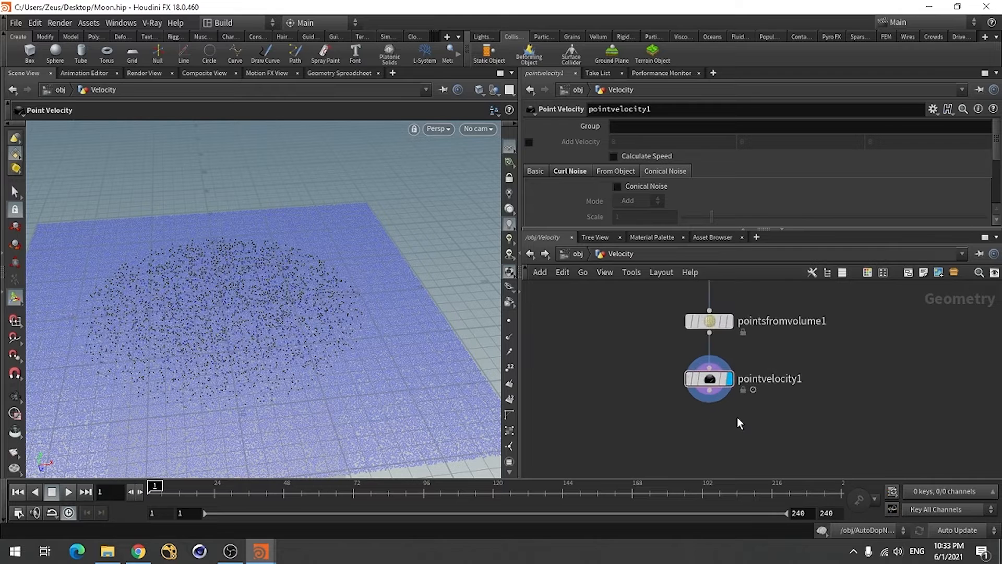
scroll(734, 415, "up", 1)
key("Tab")
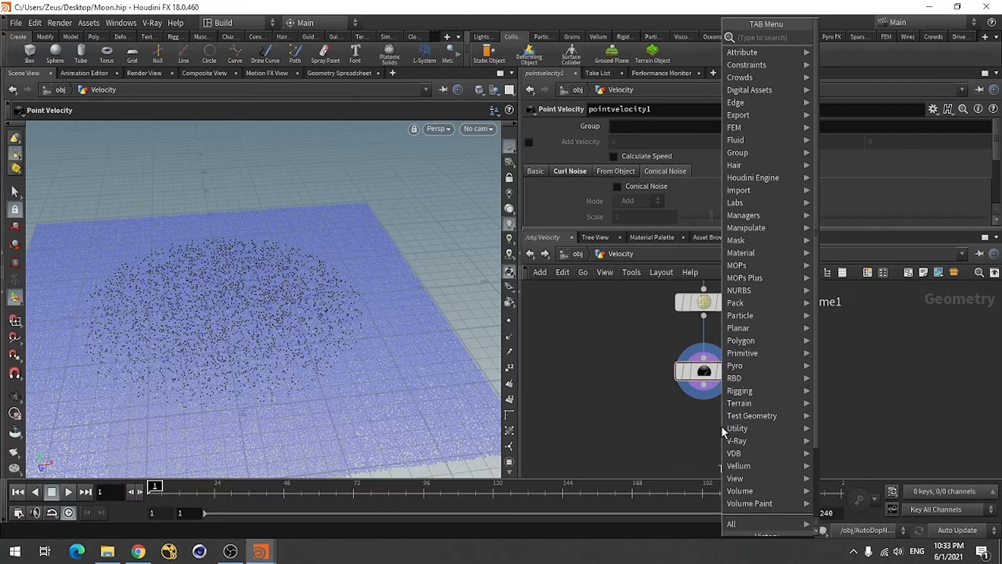
type("volum")
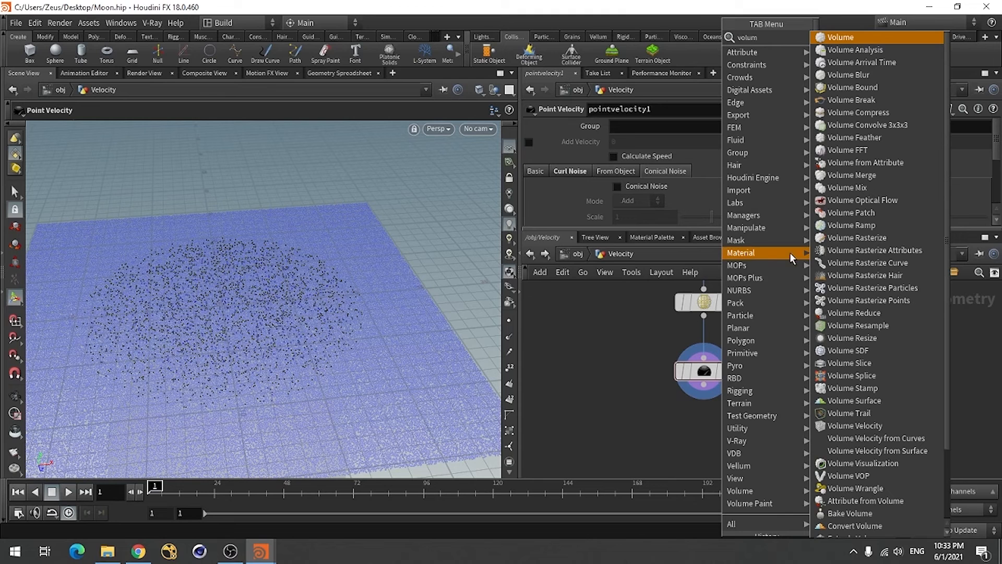
left_click(850, 251)
left_click(707, 428)
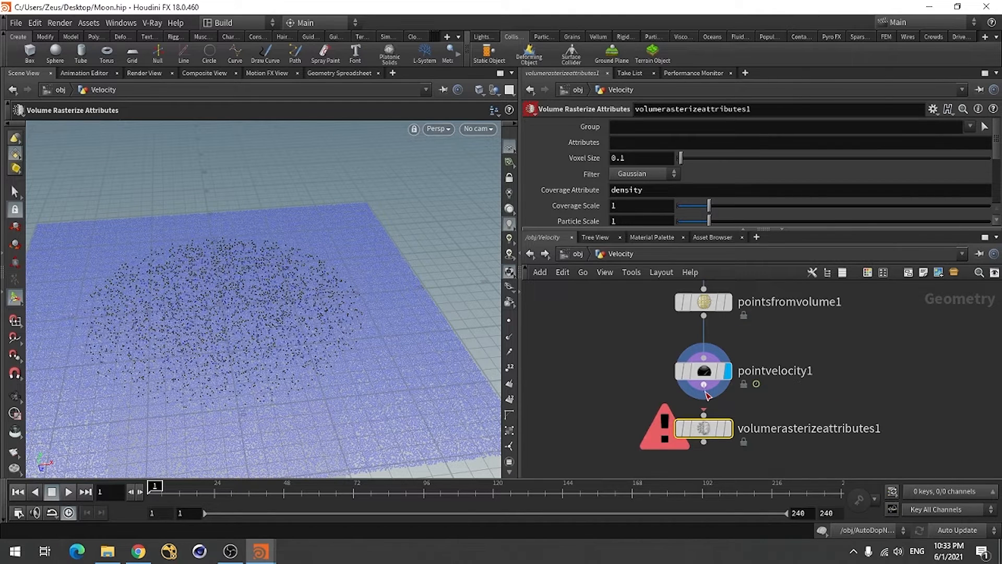
left_click(727, 432)
left_click_drag(705, 429, 705, 450)
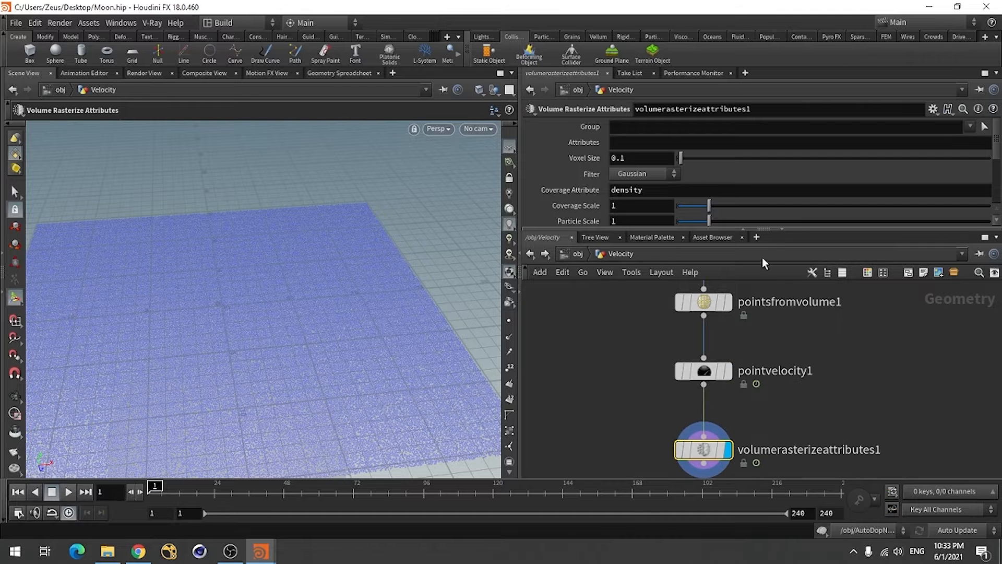
Set the Volume Rasterize Attributes node to rasterize attribute v with a voxel size of 0.3.
left_click_drag(778, 232, 777, 272)
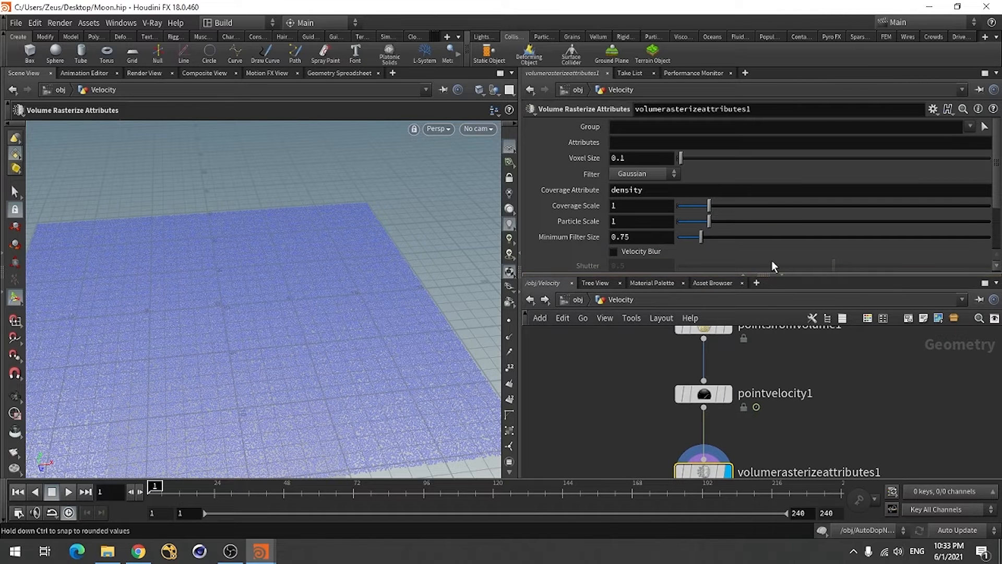
left_click(622, 141)
type("v")
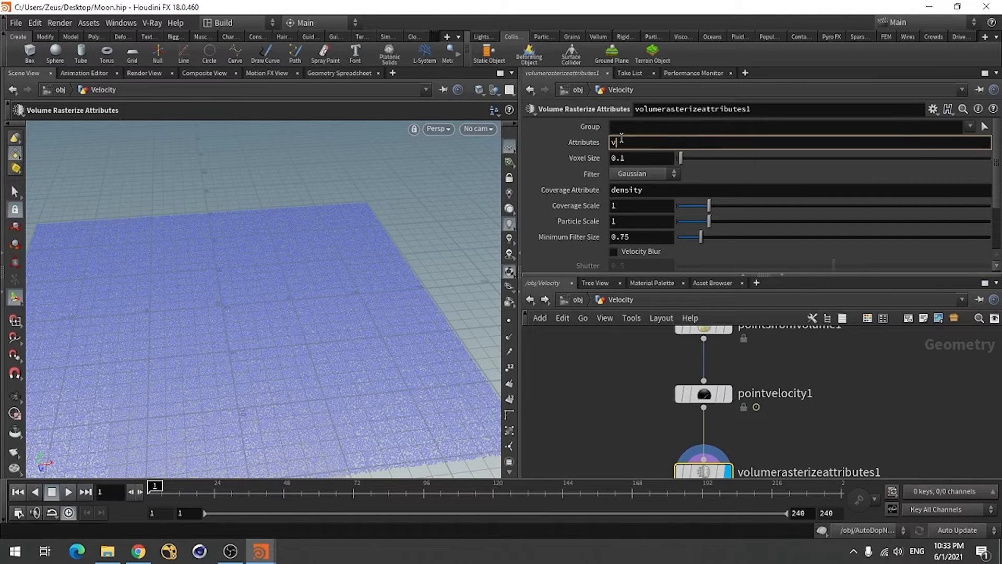
key("Return")
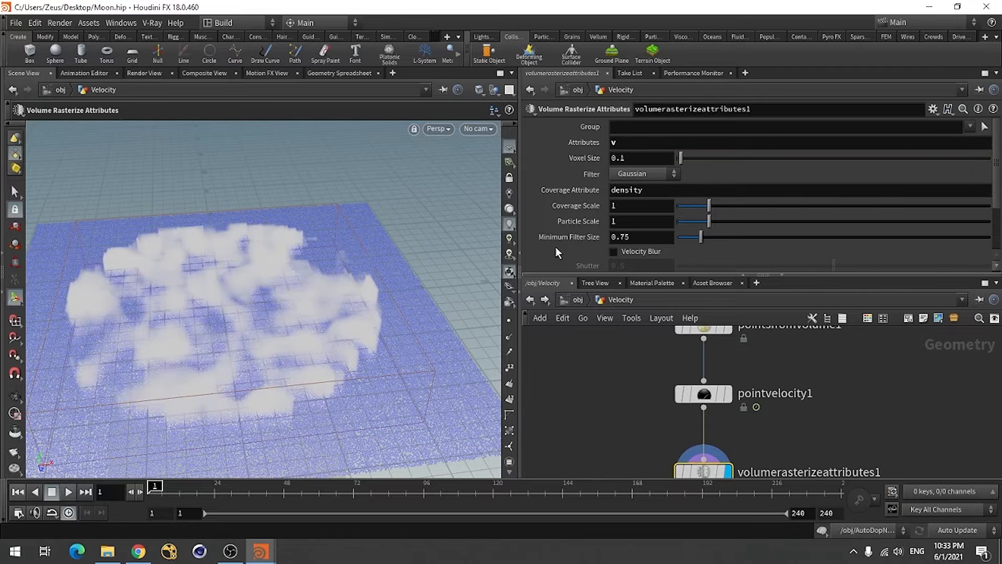
left_click(644, 158)
key("BackSpace")
type("3")
key("Return")
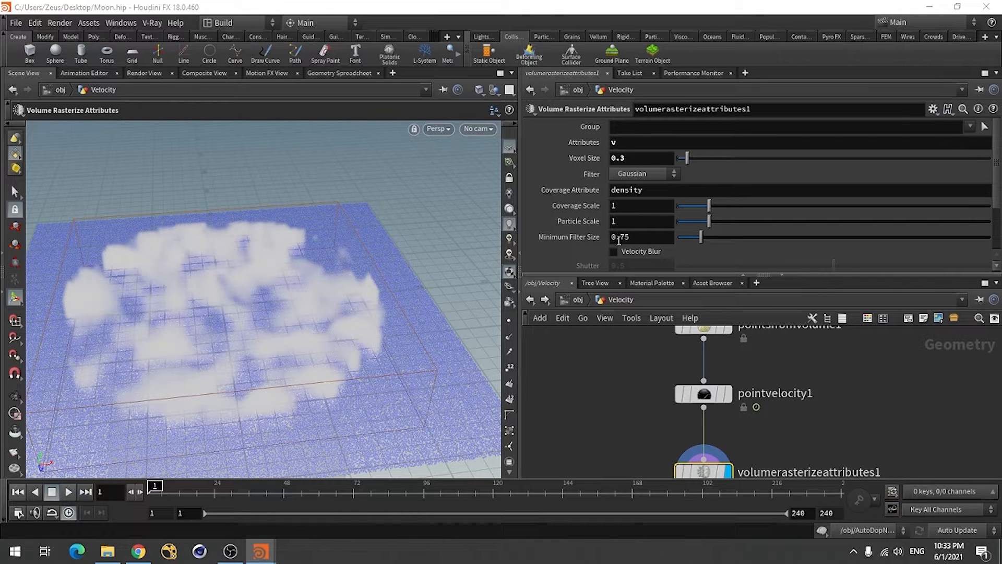
Enable Normalize by Clamped Coverage on the Volume Rasterize Attributes node and check its other settings.
scroll(639, 217, "down", 2)
left_click(637, 247)
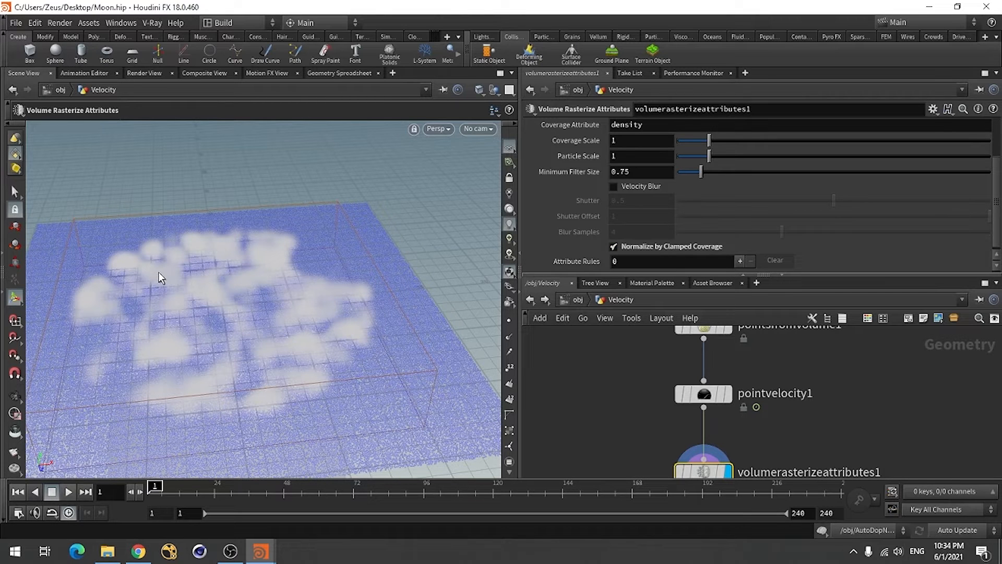
scroll(590, 209, "up", 4)
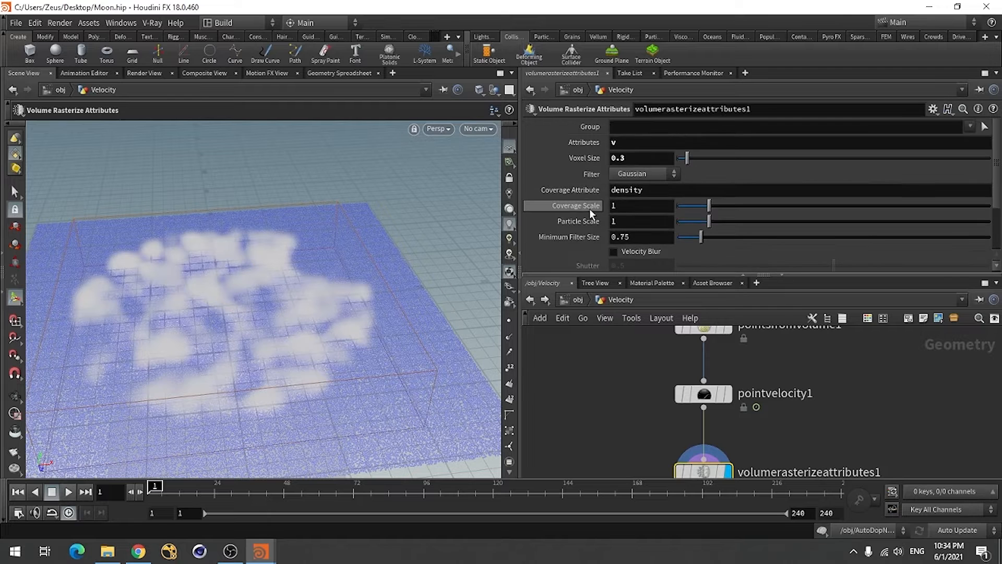
scroll(581, 243, "down", 4)
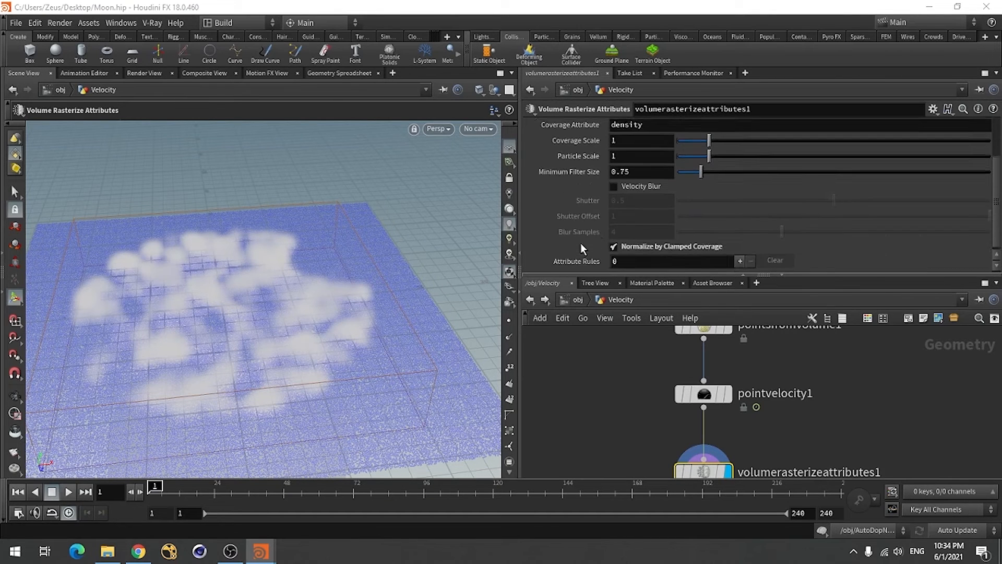
Add a Null node below the Volume Rasterize Attributes node, wire it to that node's output and display it.
scroll(616, 397, "down", 8)
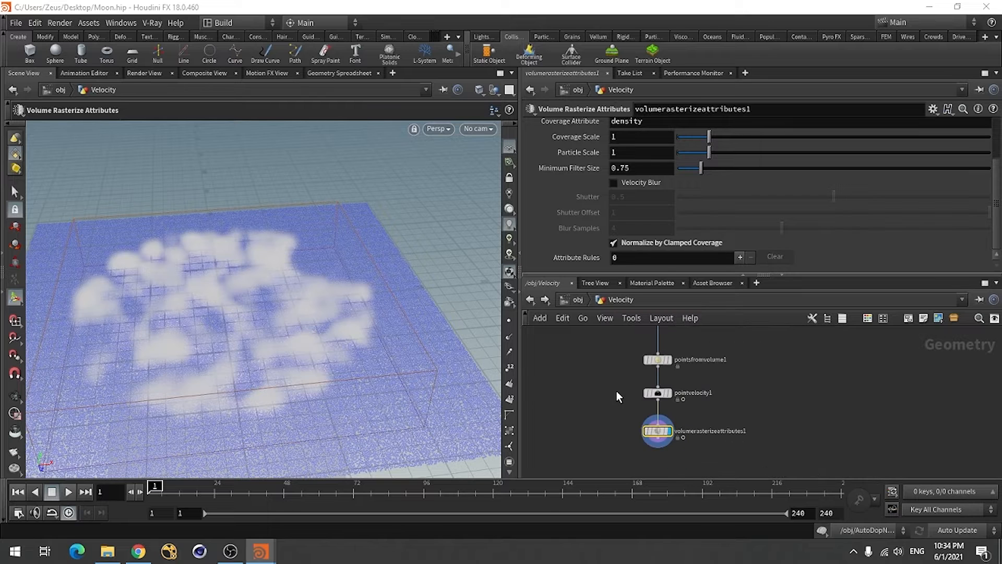
scroll(659, 452, "down", 2)
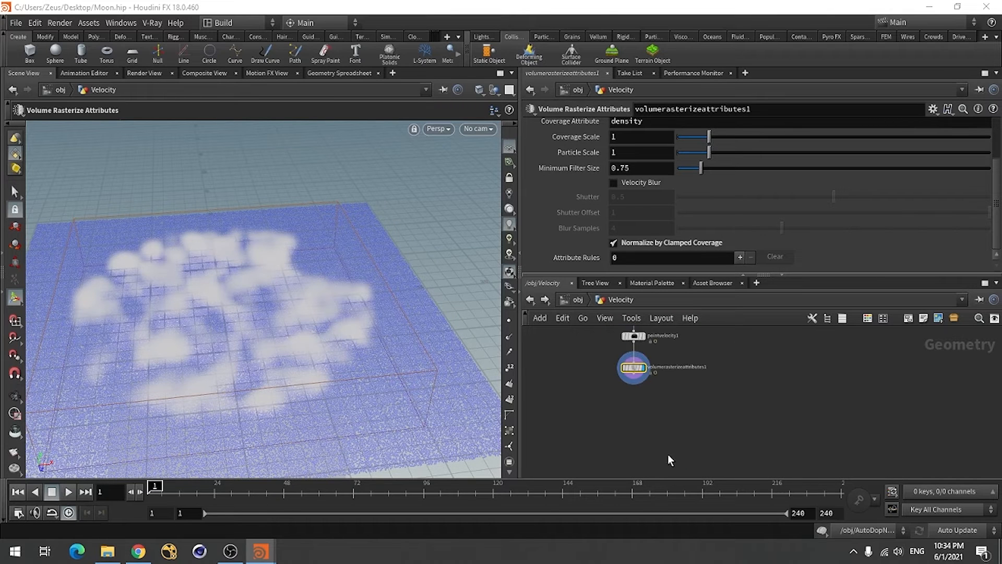
scroll(633, 400, "up", 3)
left_click(633, 400)
key("Tab")
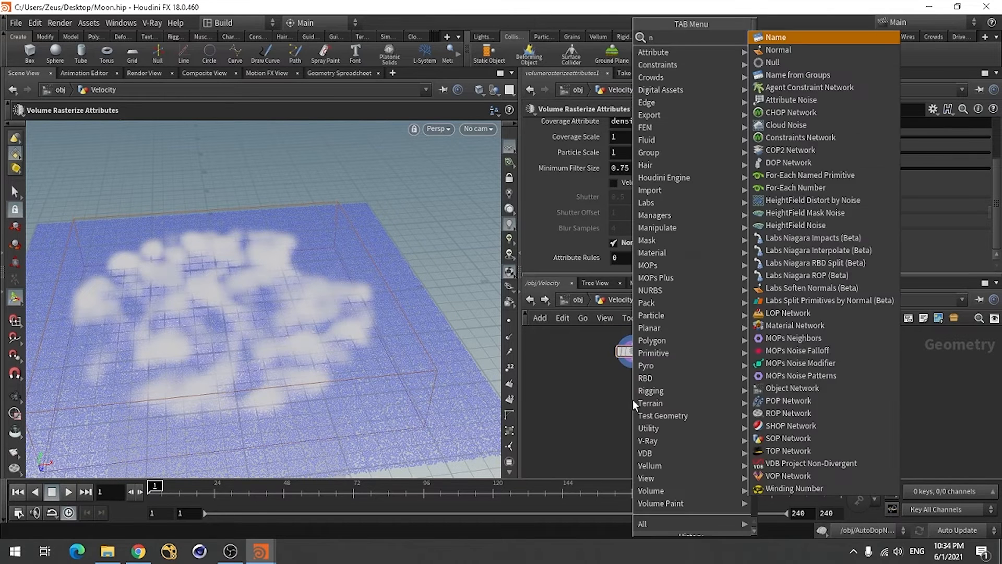
left_click(772, 39)
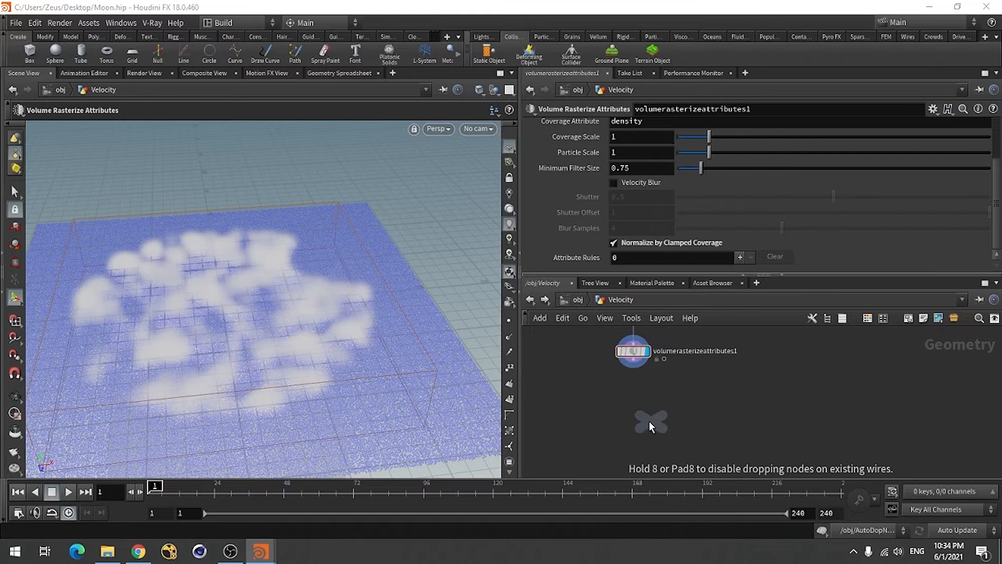
left_click(636, 412)
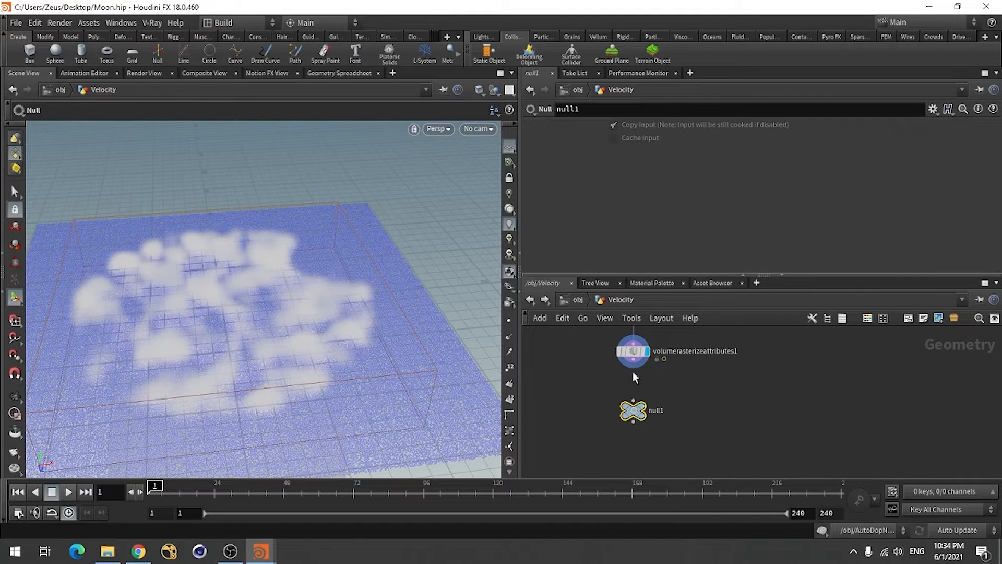
left_click(642, 417)
Rename the Null node at the end of the Velocity network as out.
double_click(659, 412)
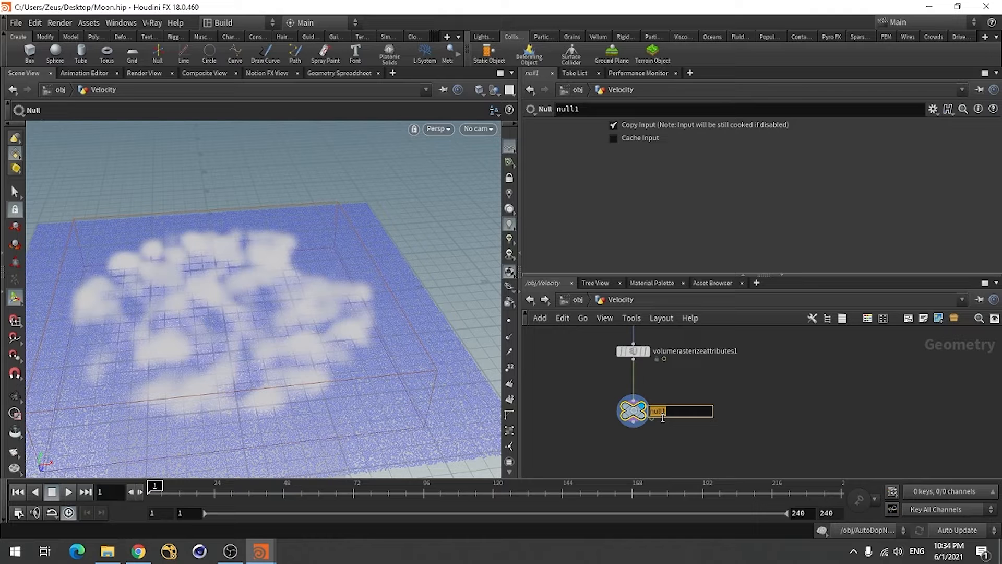
type("out")
key("Return")
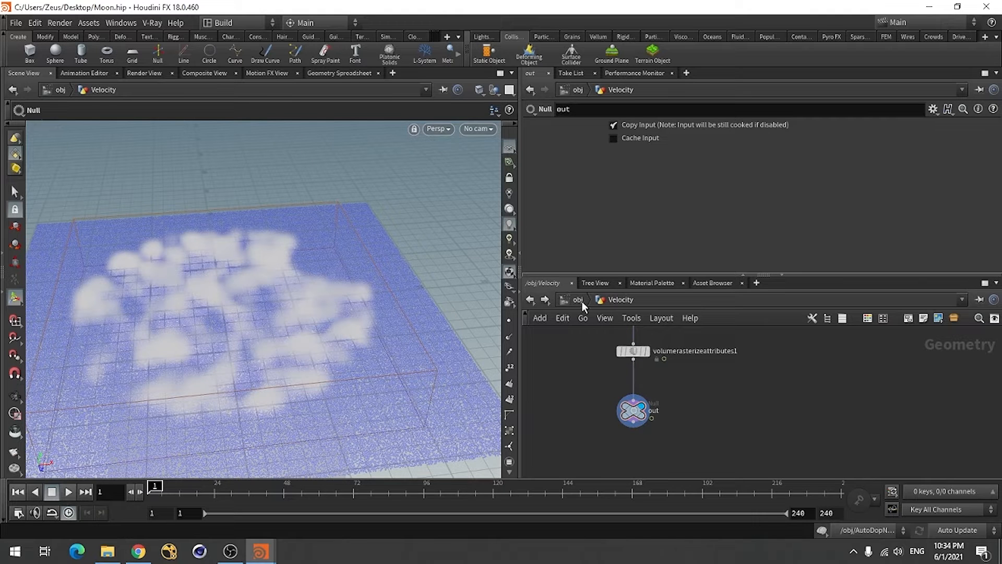
Return to the object level, hide the Velocity geometry and lay out the object nodes.
left_click(577, 303)
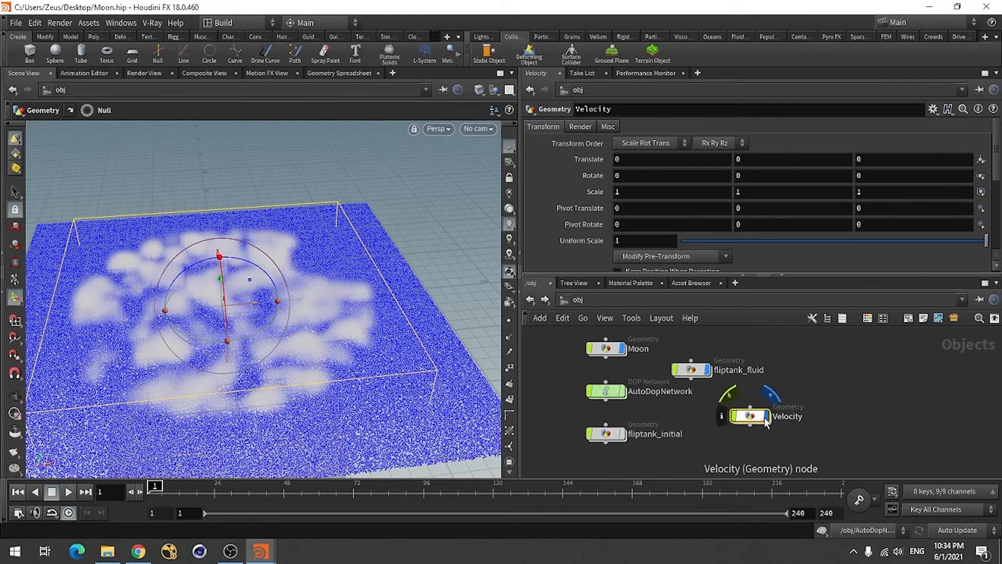
key("l")
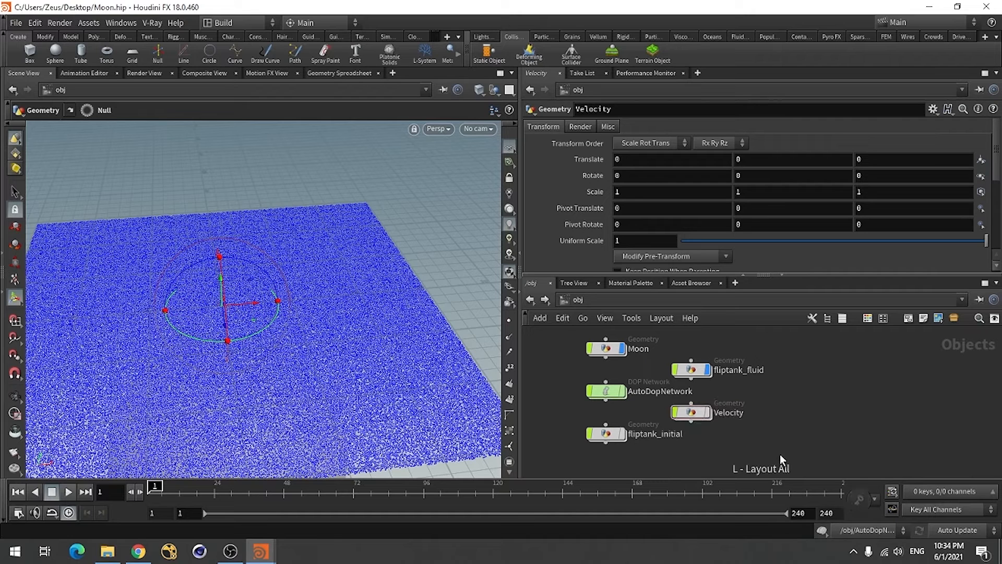
Inside AutoDopNetwork, add a Volume Source node beside the fliptank and FLIP solver nodes.
double_click(606, 392)
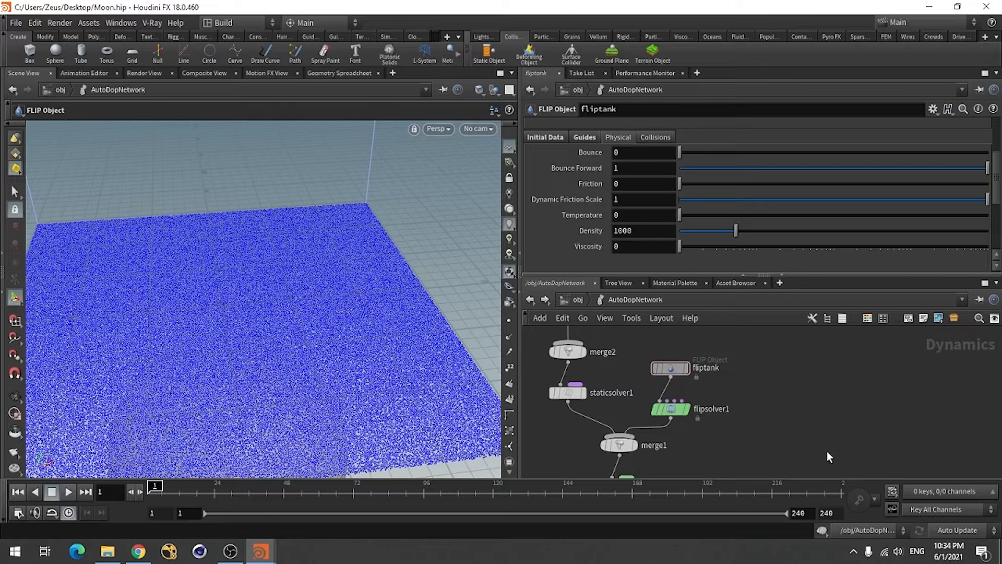
key("Tab")
type("volum")
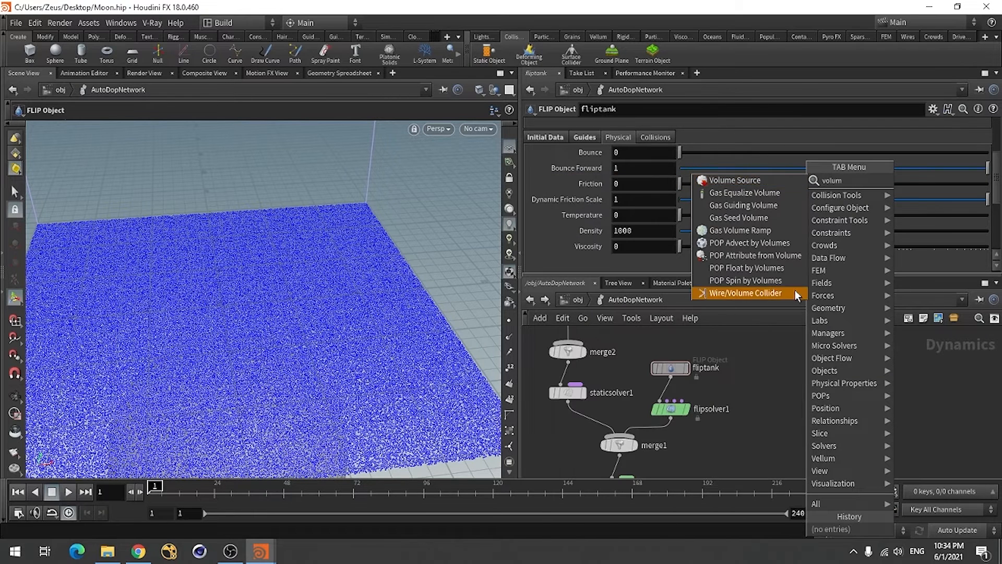
left_click(742, 181)
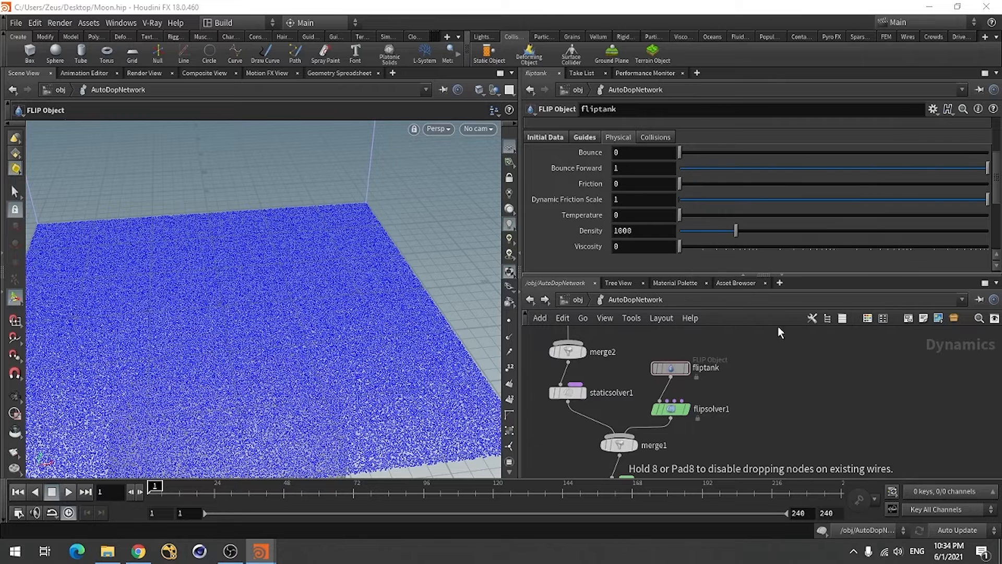
left_click(794, 368)
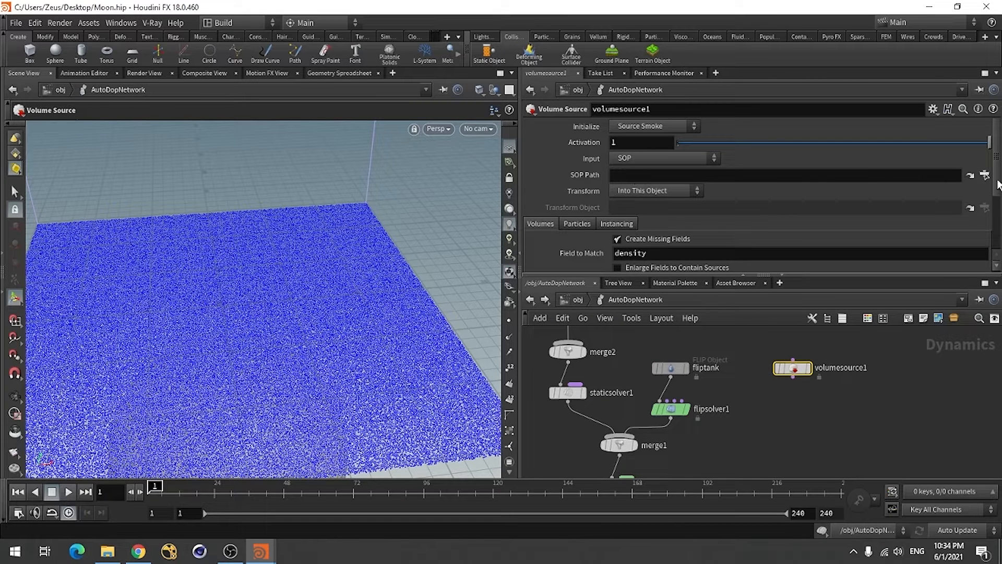
Set the Volume Source node's SOP path to /obj/Velocity/out.
left_click(984, 179)
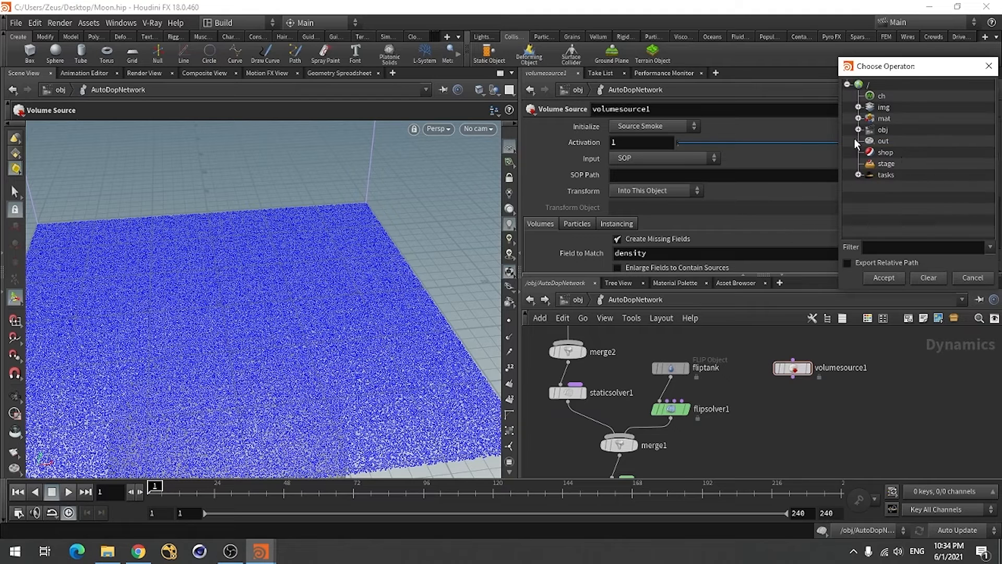
left_click(859, 130)
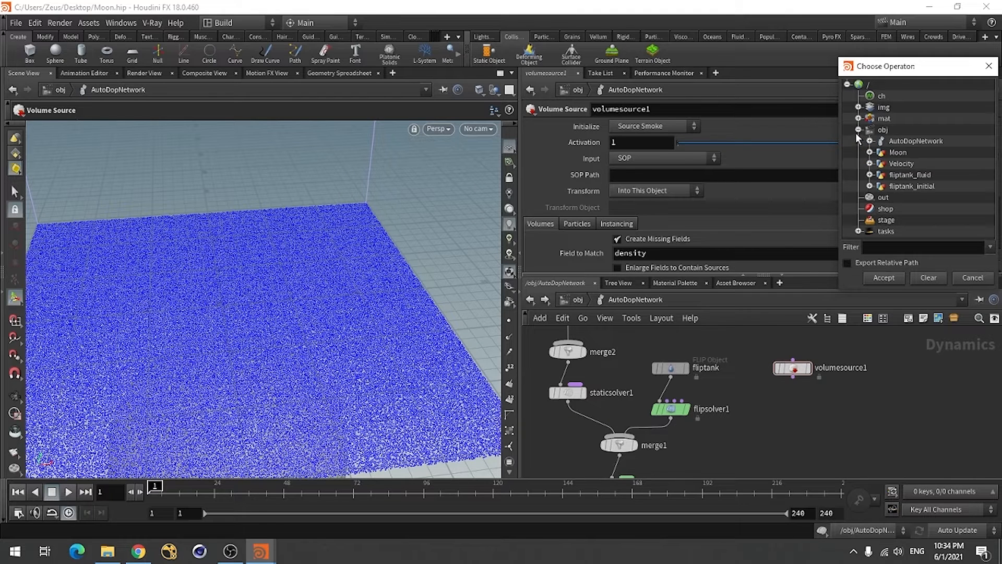
left_click(870, 163)
left_click(909, 177)
left_click(888, 277)
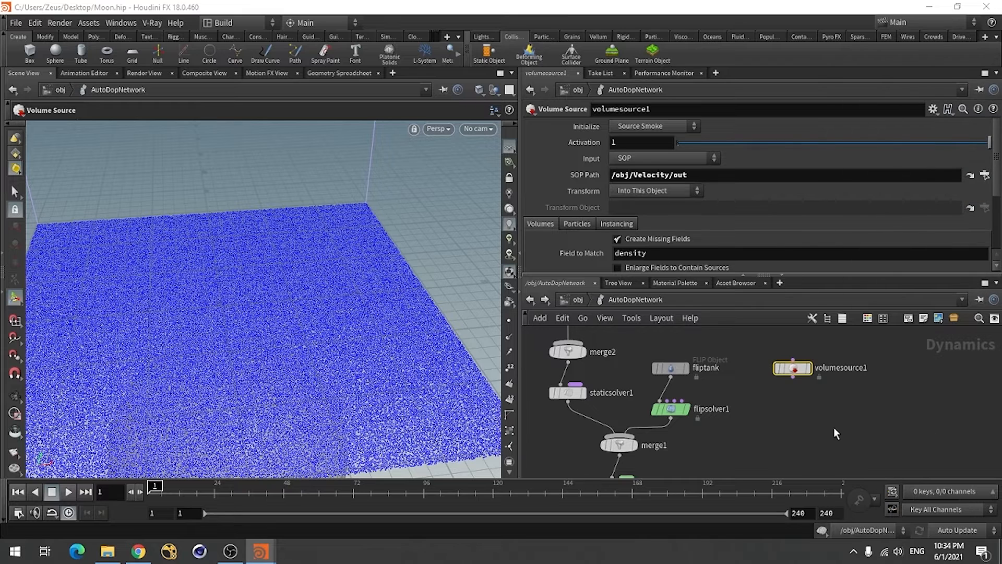
Add one operation to the Volume Source node with Vector field rank, source volume v and target field vel.
scroll(998, 134, "down", 3)
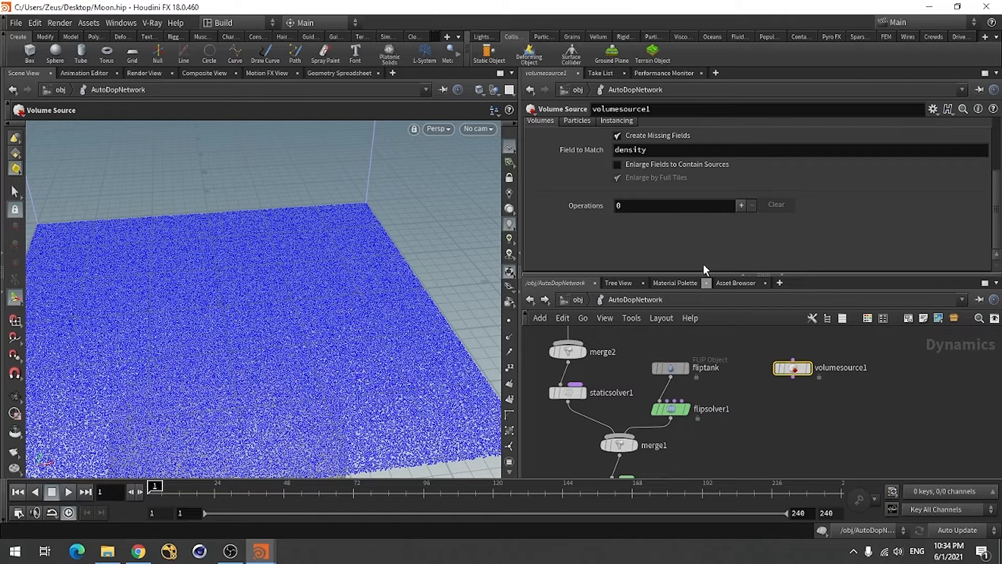
left_click(742, 205)
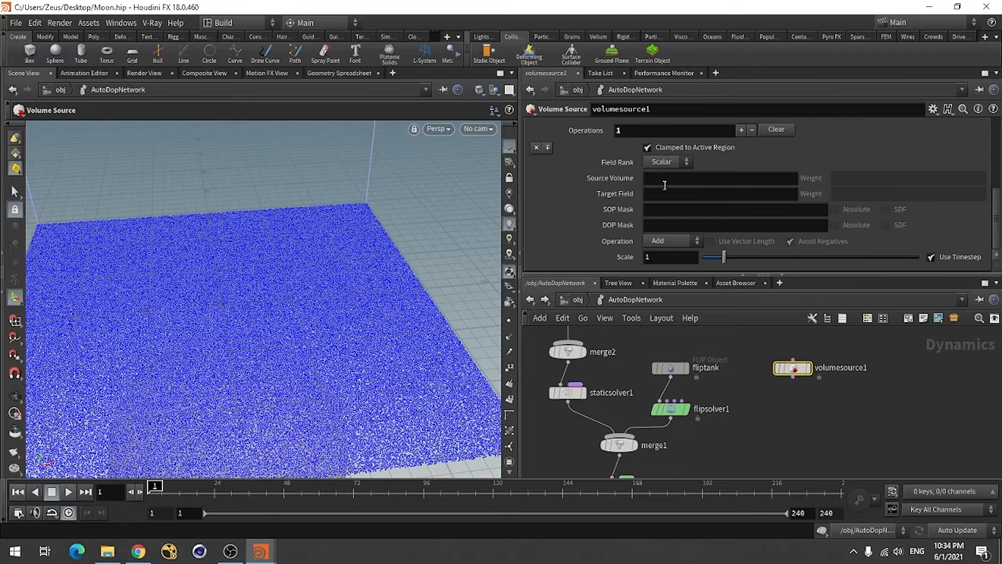
left_click(661, 163)
left_click(661, 188)
left_click(671, 178)
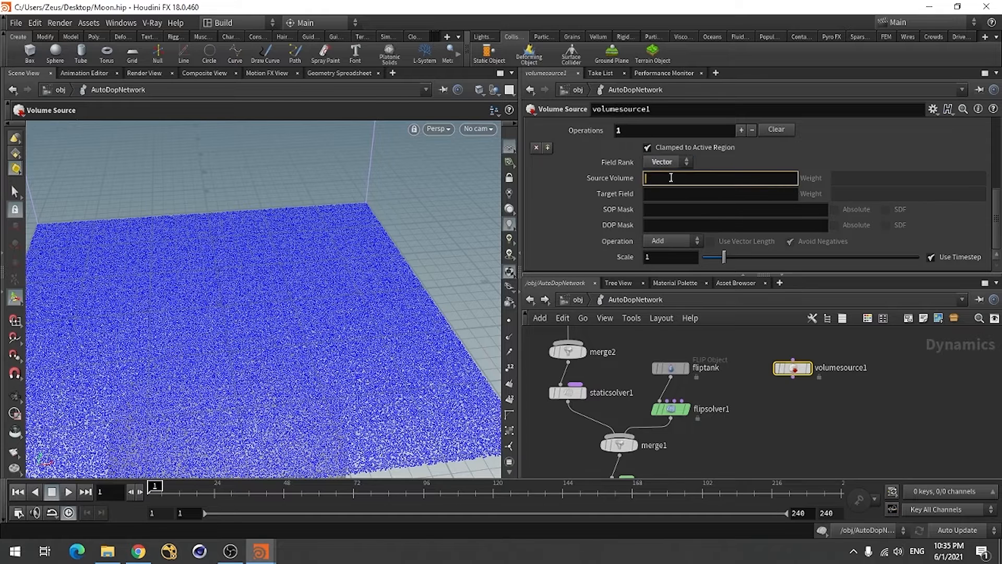
type("v")
left_click(671, 197)
type("vel")
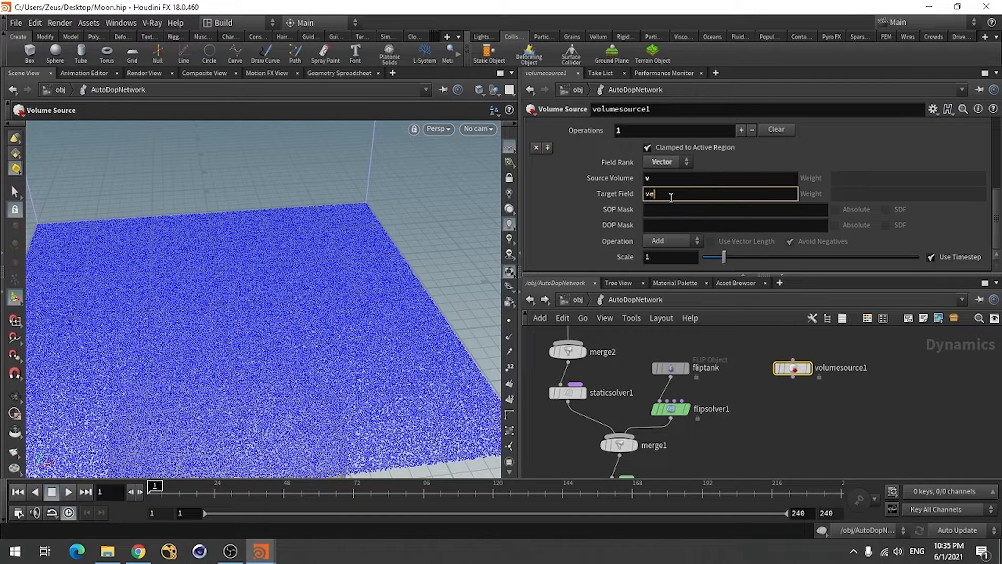
left_click(679, 208)
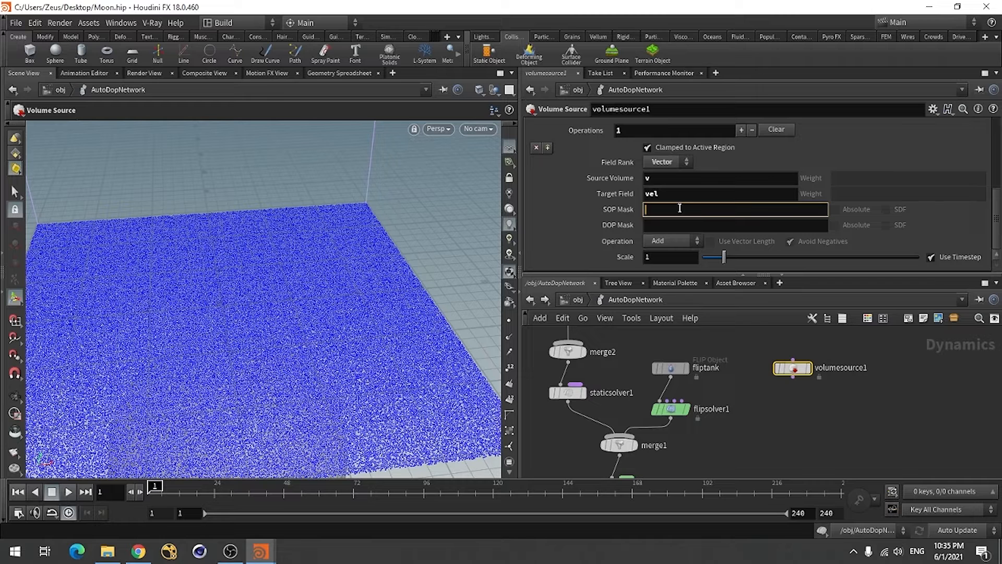
Set the Volume Source operation to Pull for the v to vel sourcing.
left_click(658, 241)
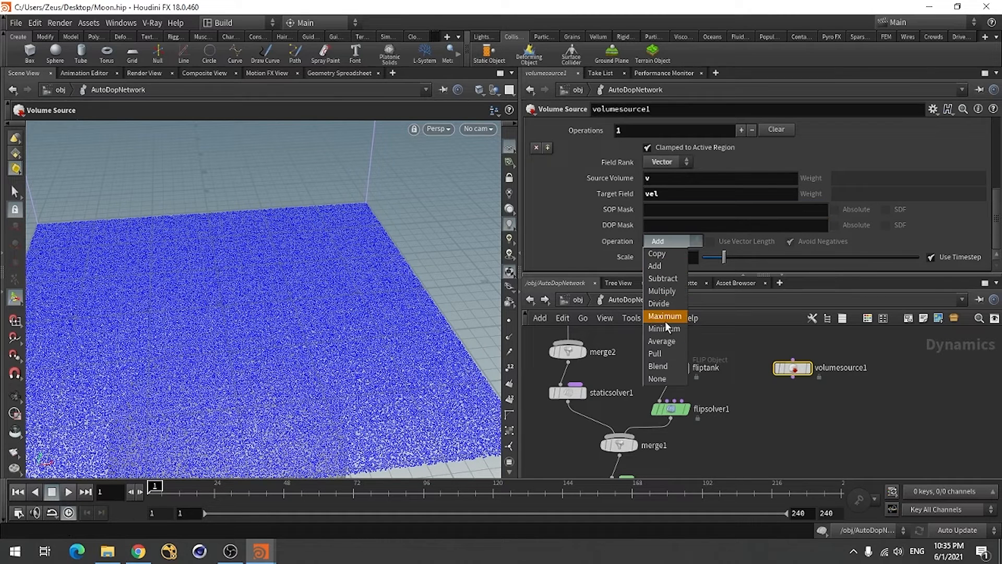
left_click(664, 354)
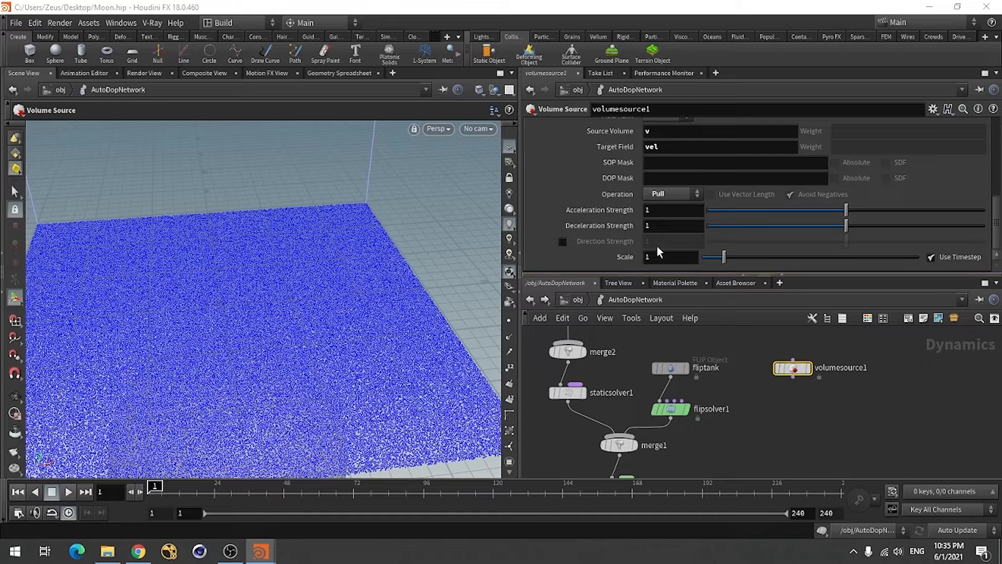
scroll(600, 198, "up", 2)
scroll(600, 198, "up", 1)
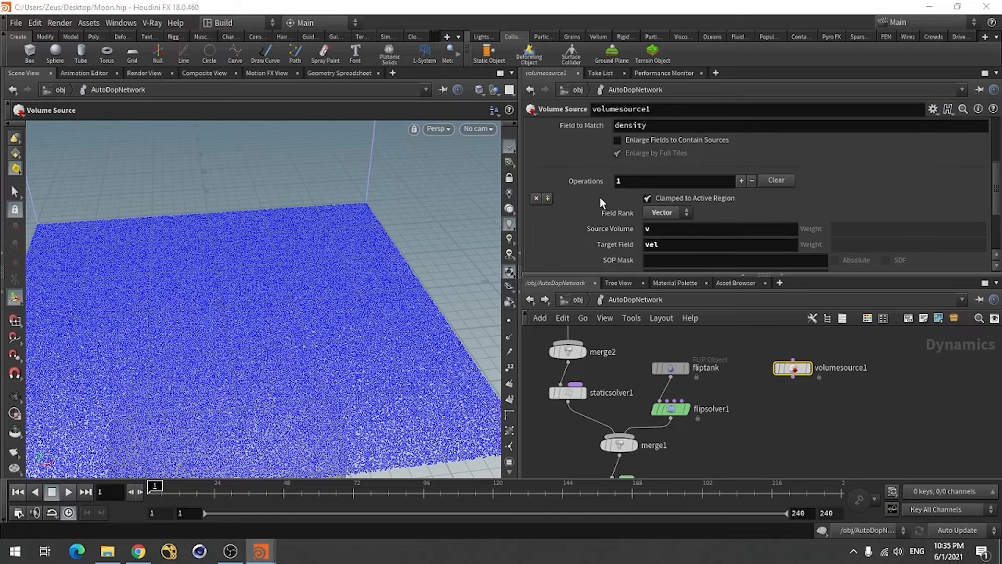
scroll(600, 198, "up", 2)
scroll(600, 198, "down", 3)
scroll(600, 198, "down", 3)
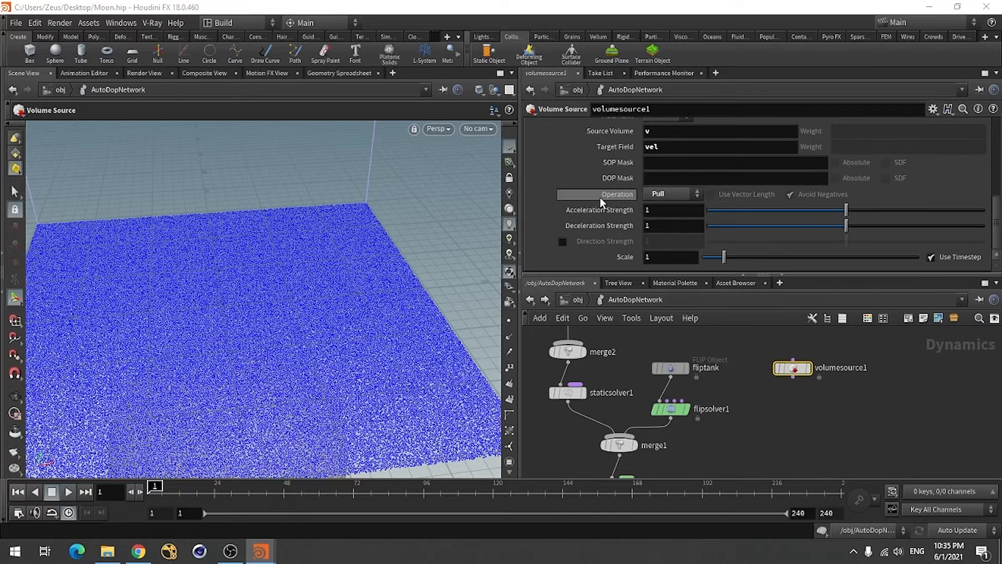
Wire the Volume Source node into the FLIP solver's post-solve sourcing input and lay out the network.
left_click(785, 425)
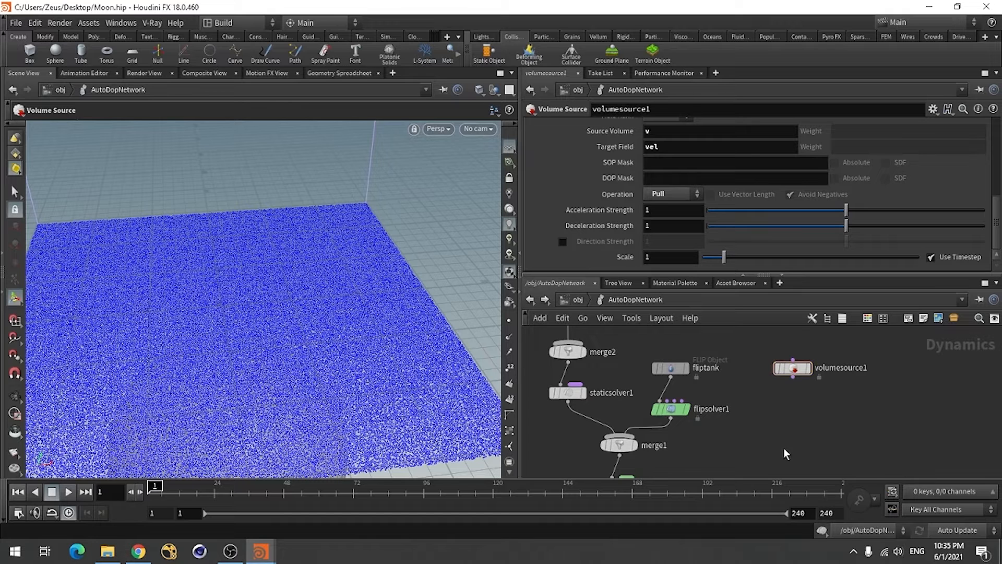
left_click(793, 377)
left_click(682, 401)
key("l")
Play the simulation to frame 58, and compare the fluid surface at frames 30 and 43 from several angles.
key("Escape")
right_click_drag(347, 303, 217, 358)
left_click_drag(277, 380, 298, 374)
middle_click_drag(327, 262, 270, 348)
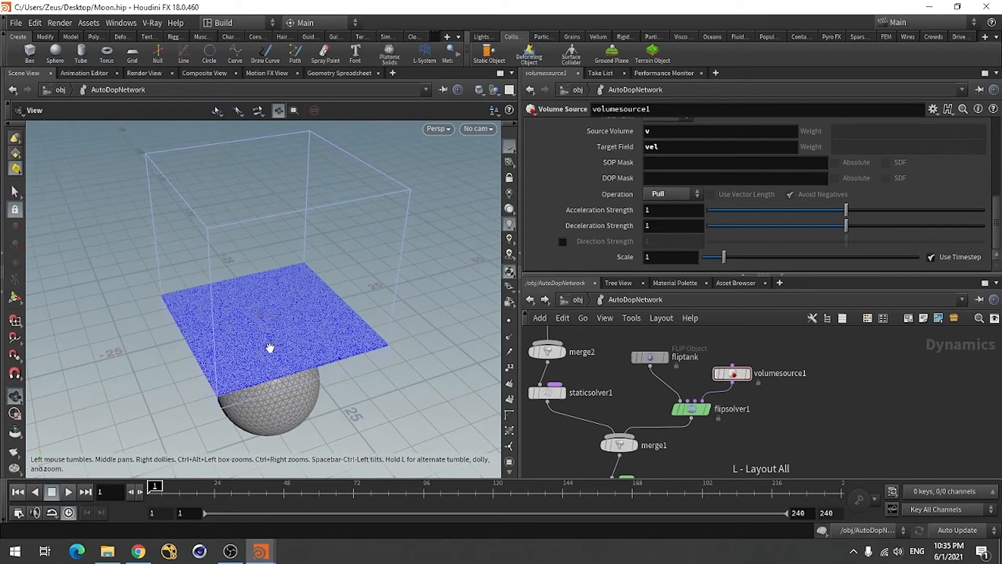
left_click_drag(270, 347, 334, 344)
key("Return")
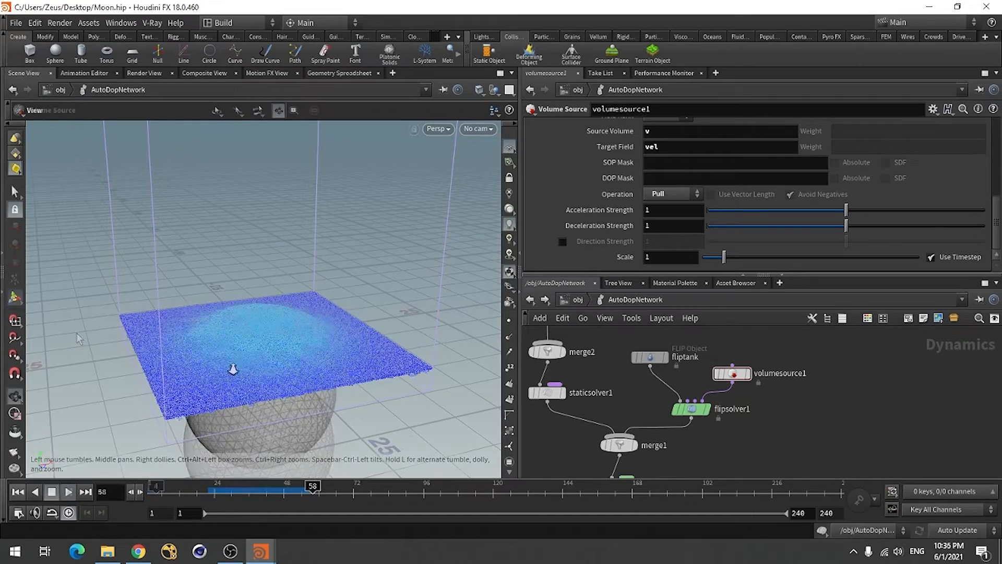
right_click_drag(232, 369, 410, 321)
left_click_drag(270, 371, 318, 305)
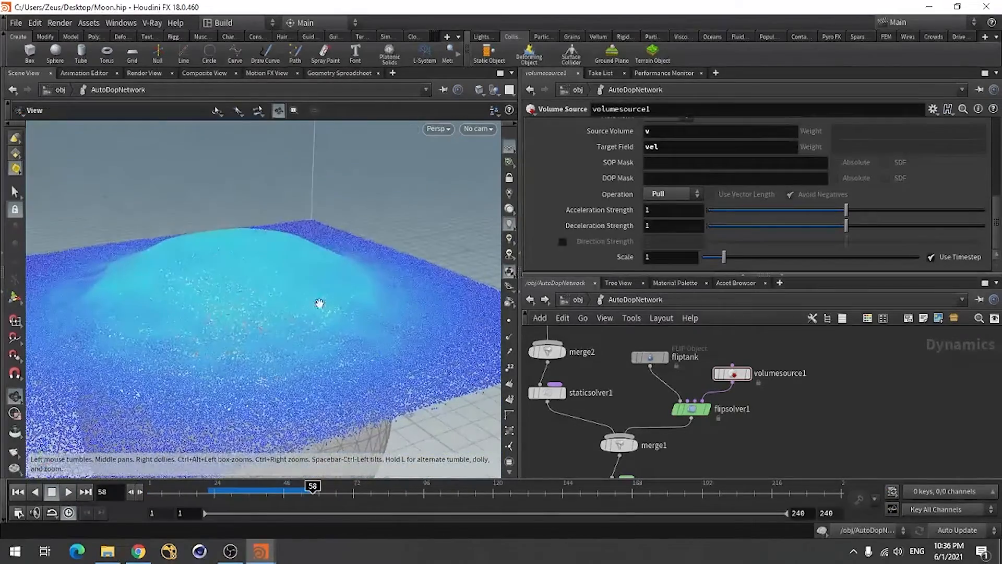
left_click_drag(312, 488, 231, 488)
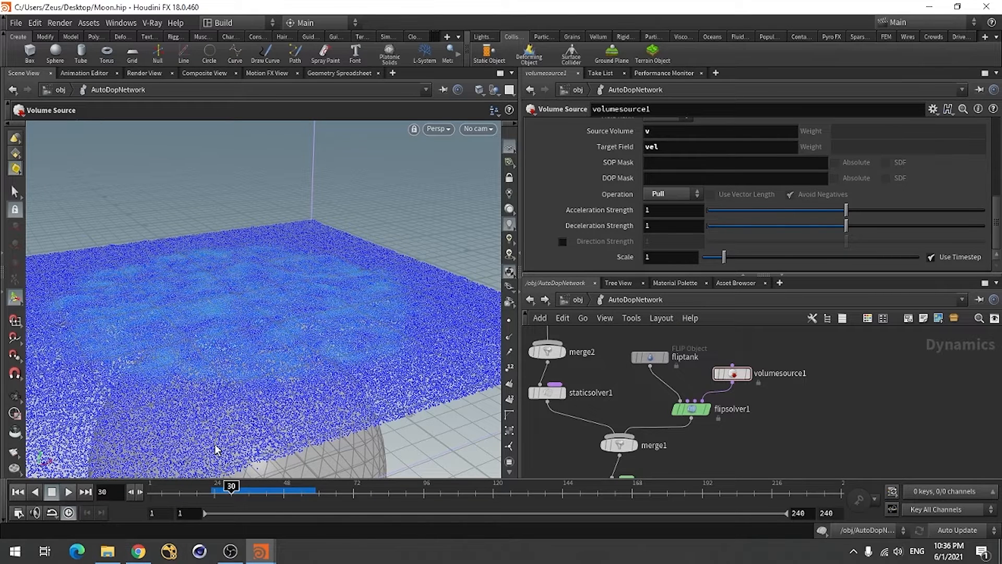
left_click_drag(232, 488, 270, 490)
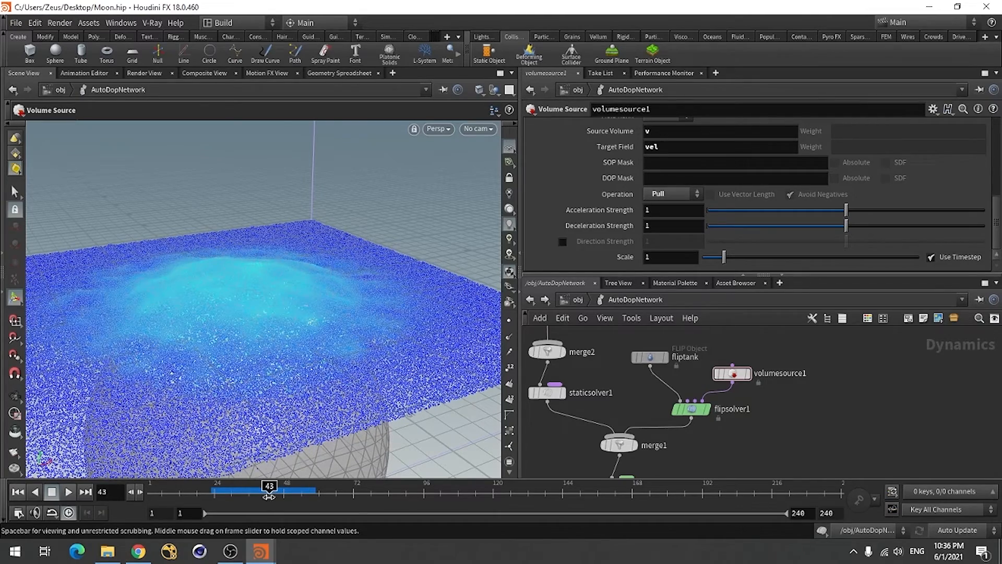
key("Escape")
left_click_drag(345, 320, 218, 385)
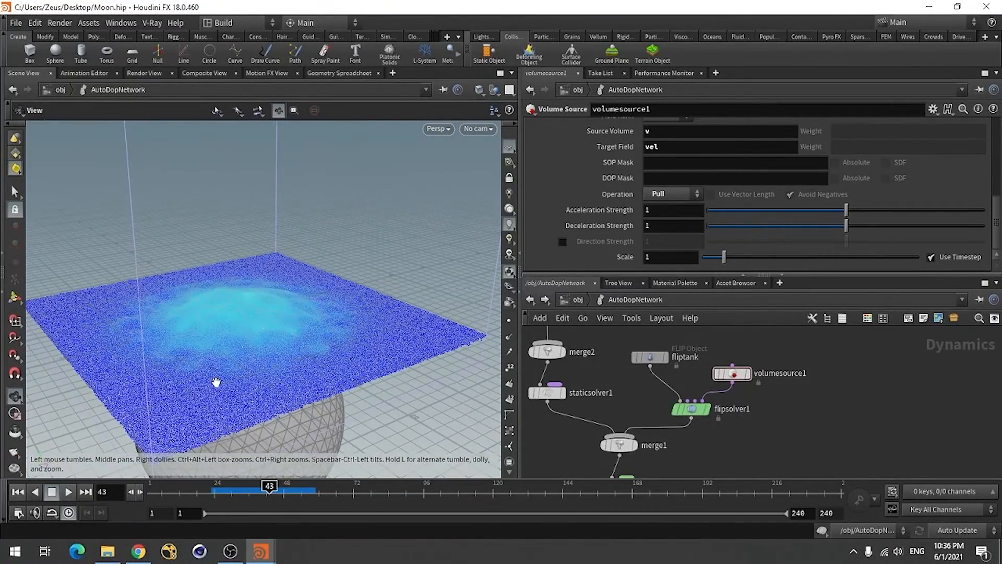
key("Return")
Review the fliptank node's physical settings and particle properties.
left_click(650, 357)
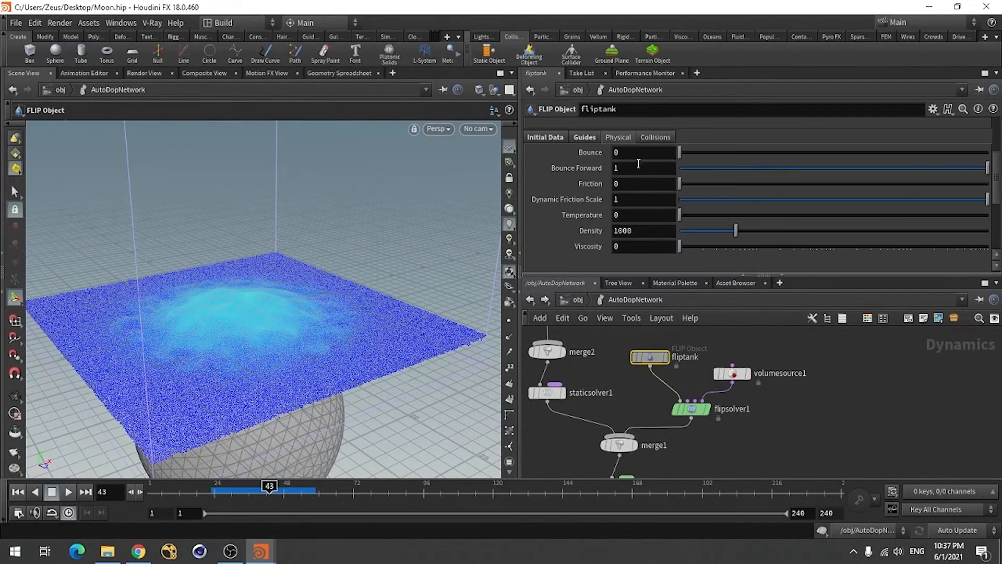
scroll(567, 178, "up", 3)
scroll(564, 194, "up", 1)
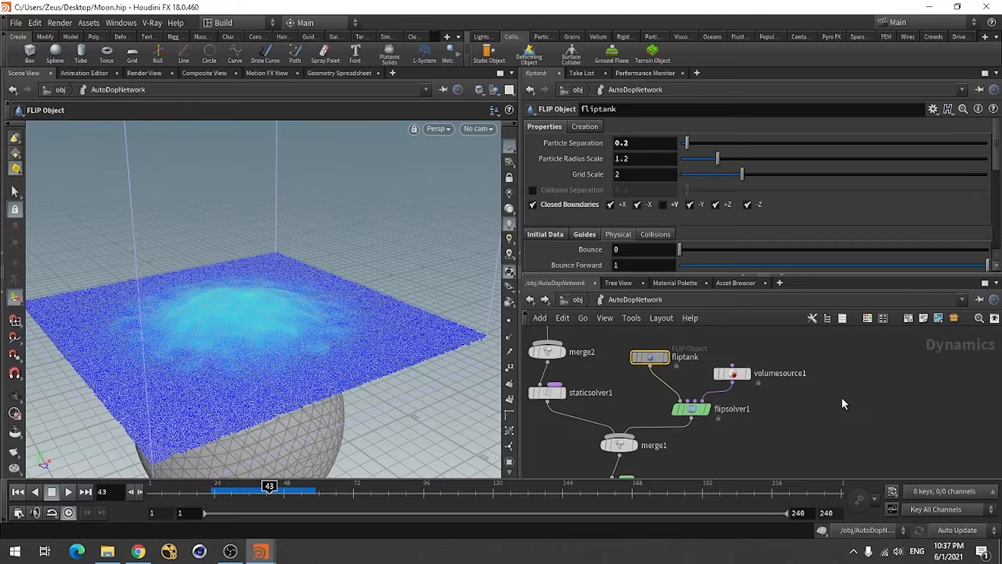
Add a POP Drag node to AutoDopNetwork above the Volume Source node.
left_click(852, 427)
key("Tab")
type("pop")
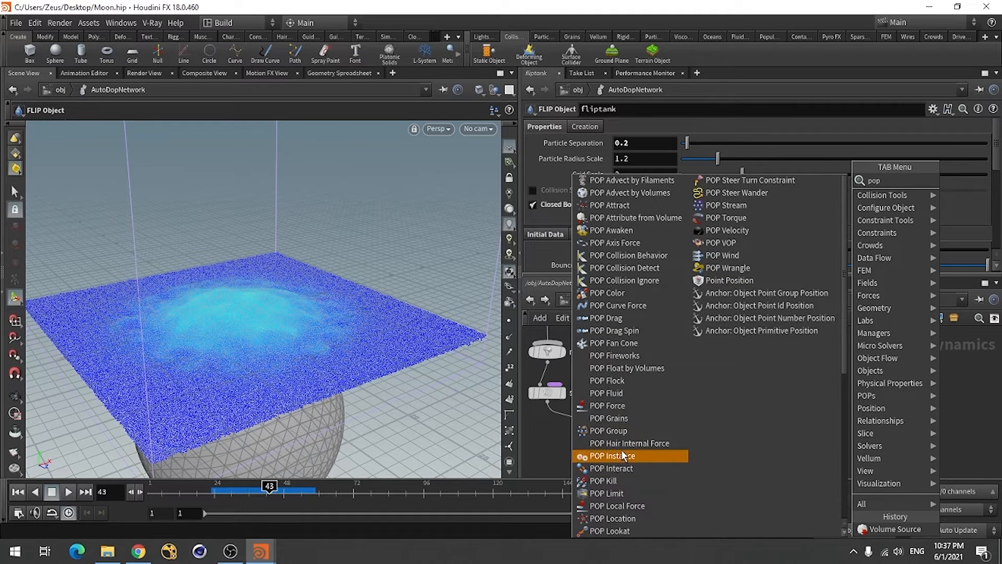
type(" drag")
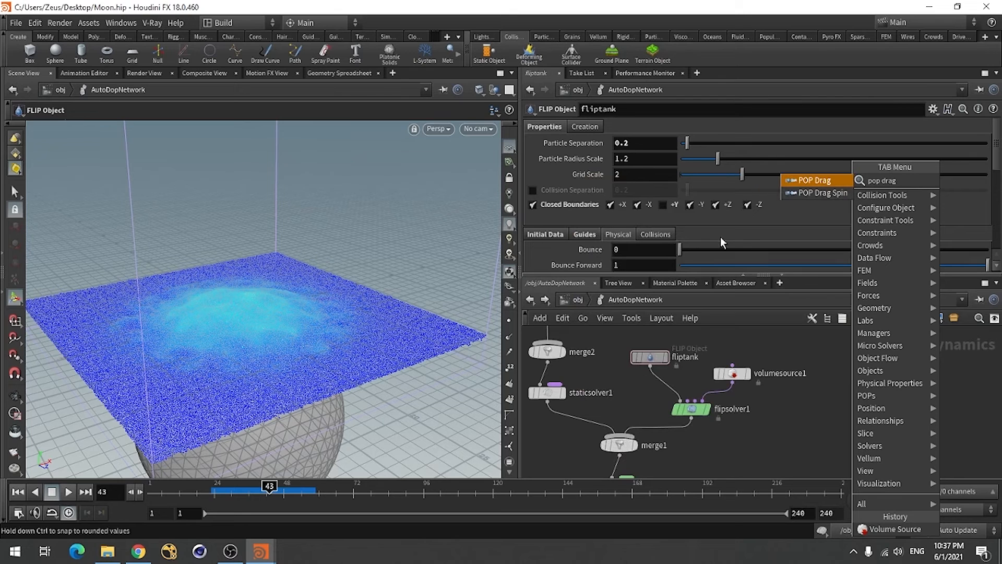
left_click(809, 180)
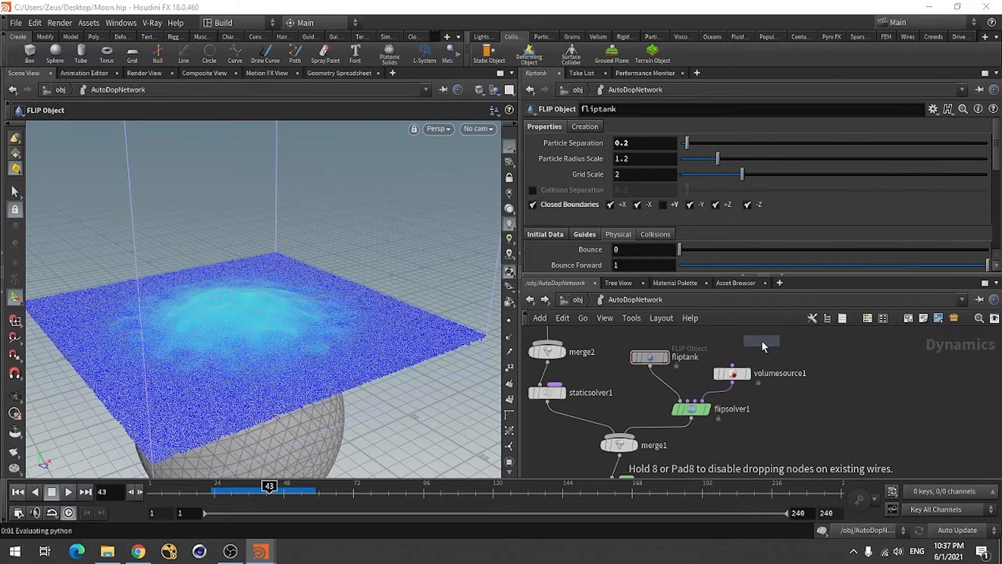
left_click(756, 343)
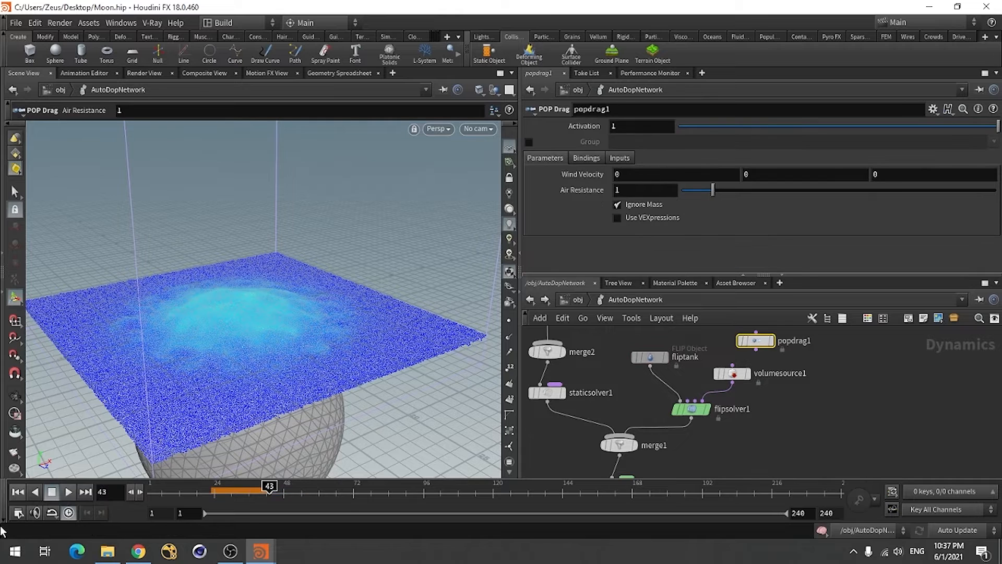
Go back to the first frame, wire the POP Drag node into the FLIP solver's second input and place it above the solver.
key("ctrl+Up")
left_click(756, 350)
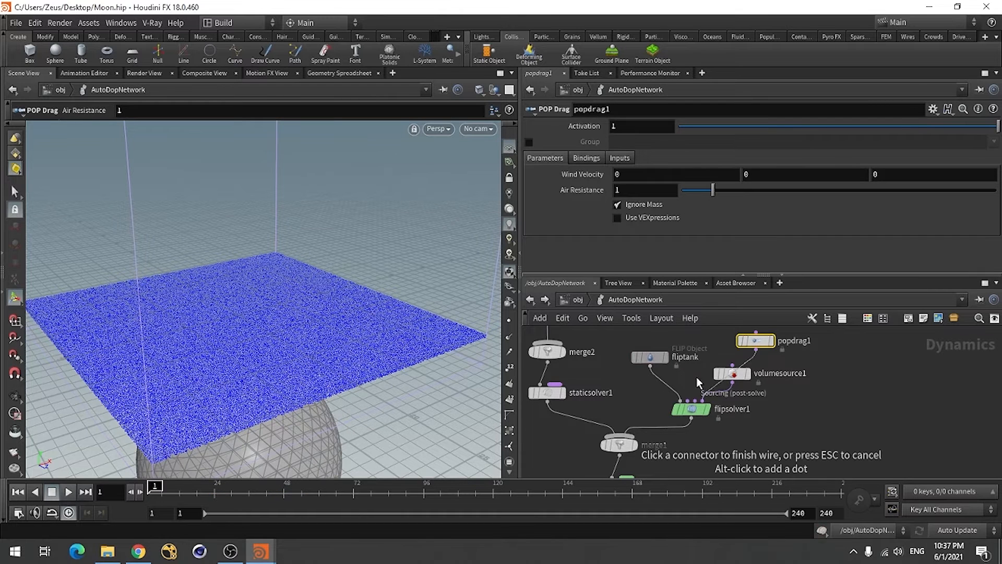
left_click(688, 401)
left_click_drag(756, 341, 700, 358)
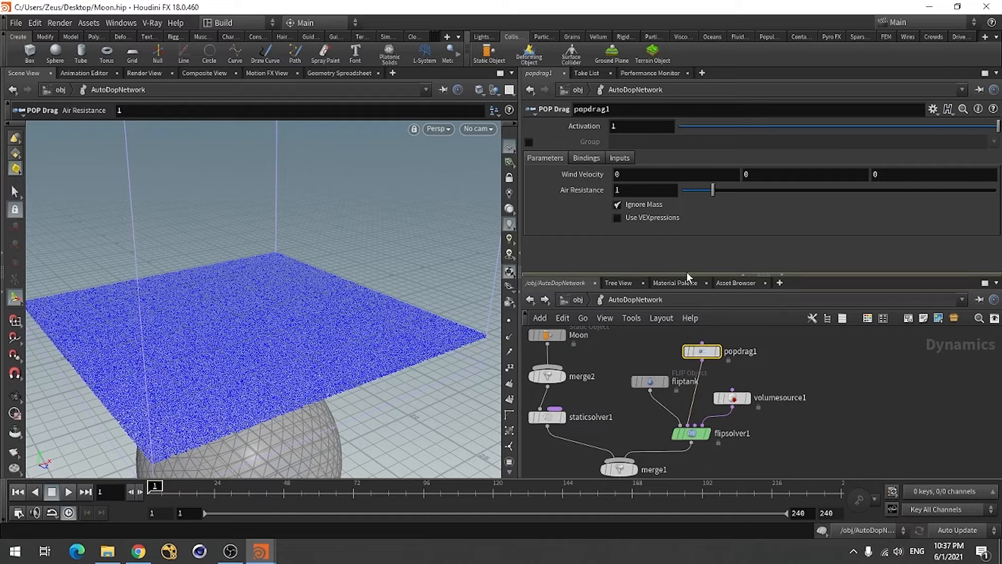
Set the POP Drag node's air resistance to 0.01.
left_click(648, 190)
type(".01")
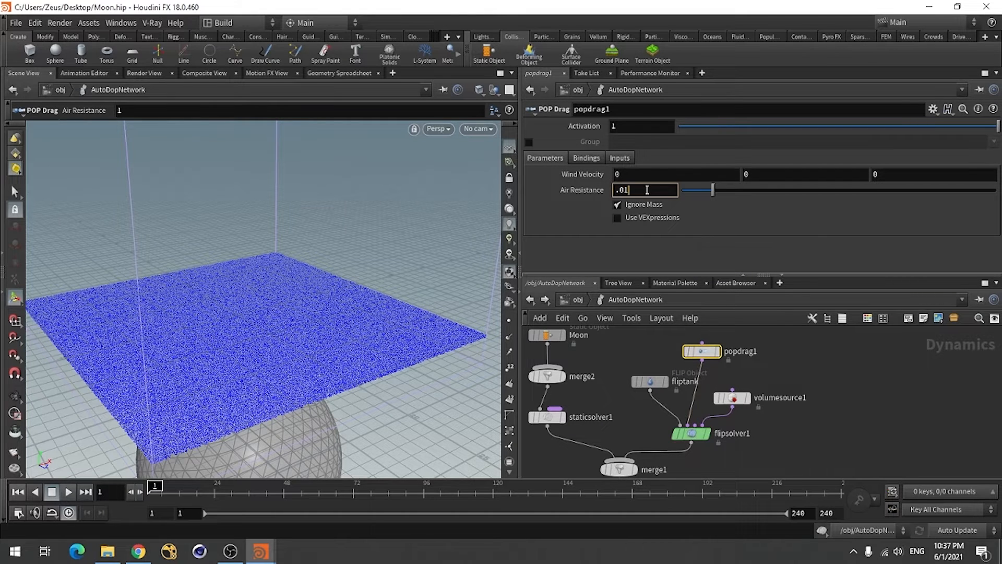
key("Return")
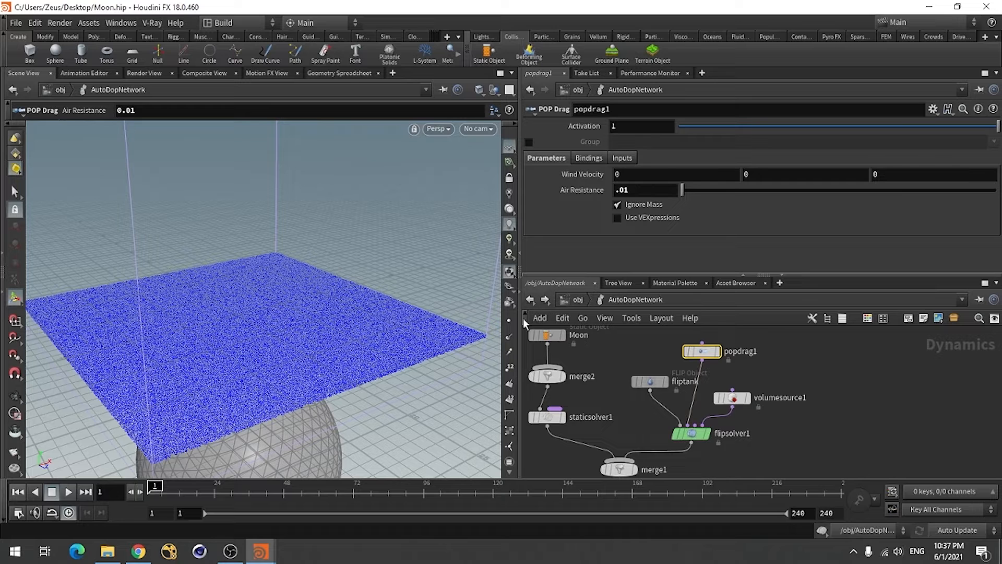
Set the fliptank node's particle separation to 0.1.
key("h")
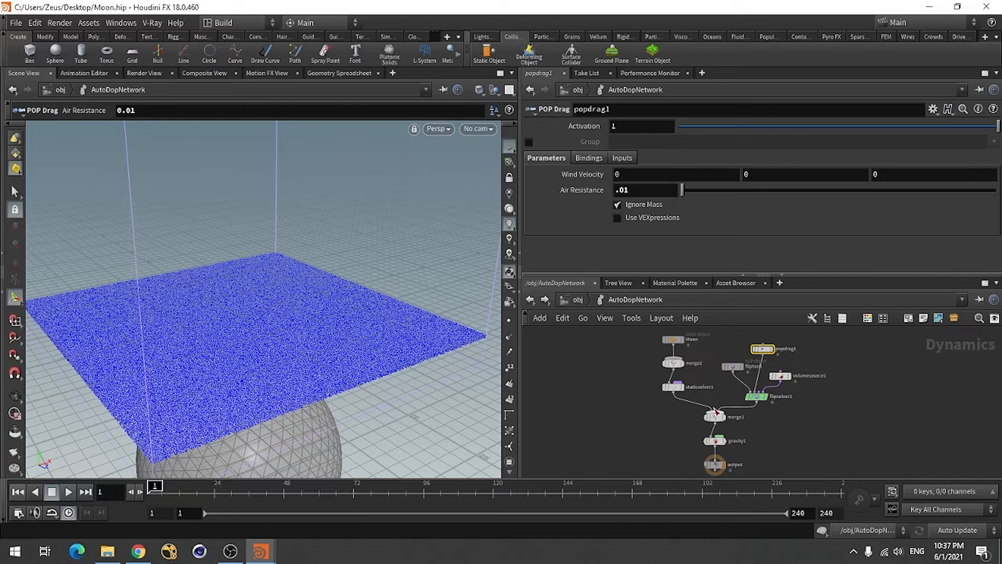
left_click(579, 300)
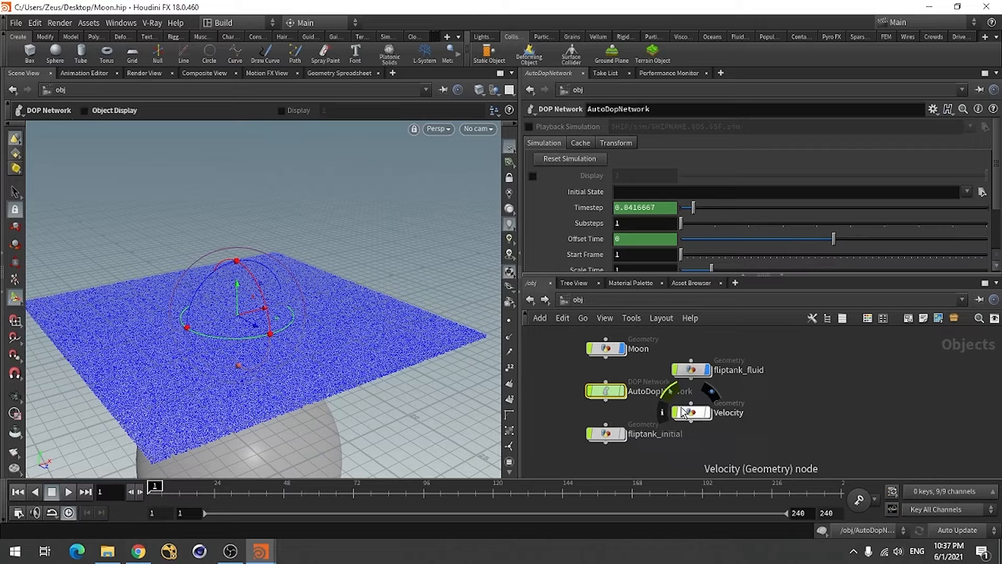
double_click(623, 392)
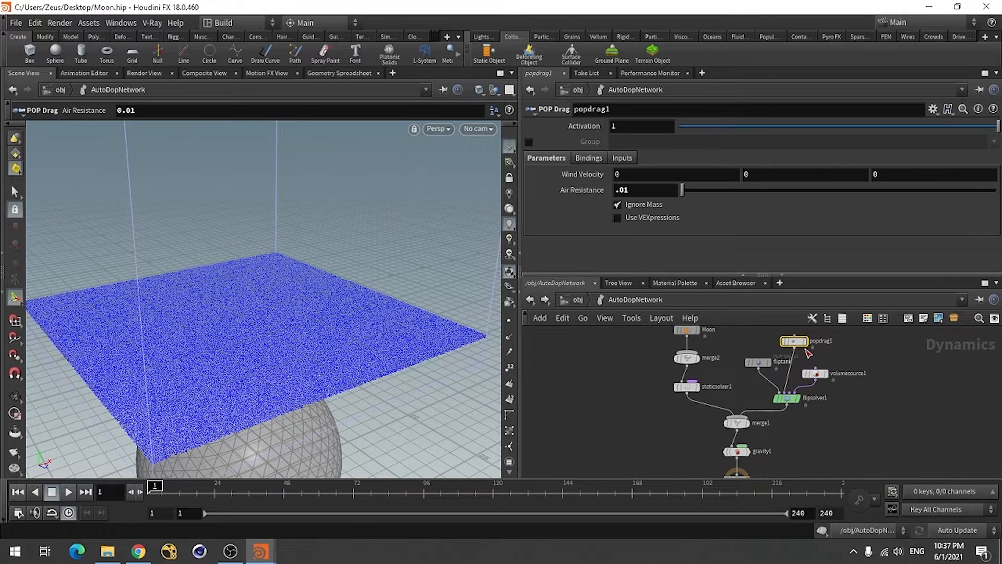
scroll(763, 328, "up", 4)
left_click(760, 396)
left_click(639, 142)
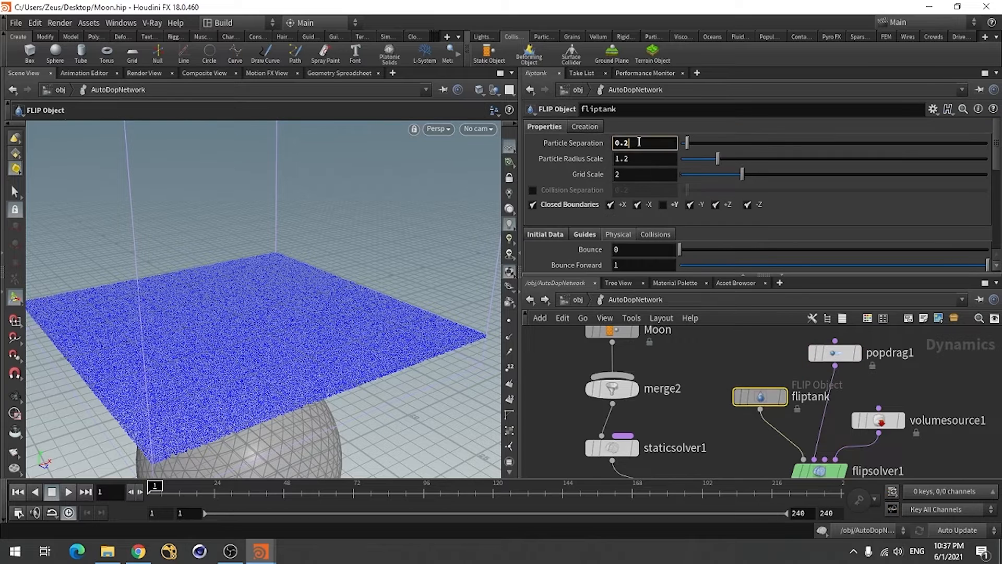
key("BackSpace")
type("1")
key("Return")
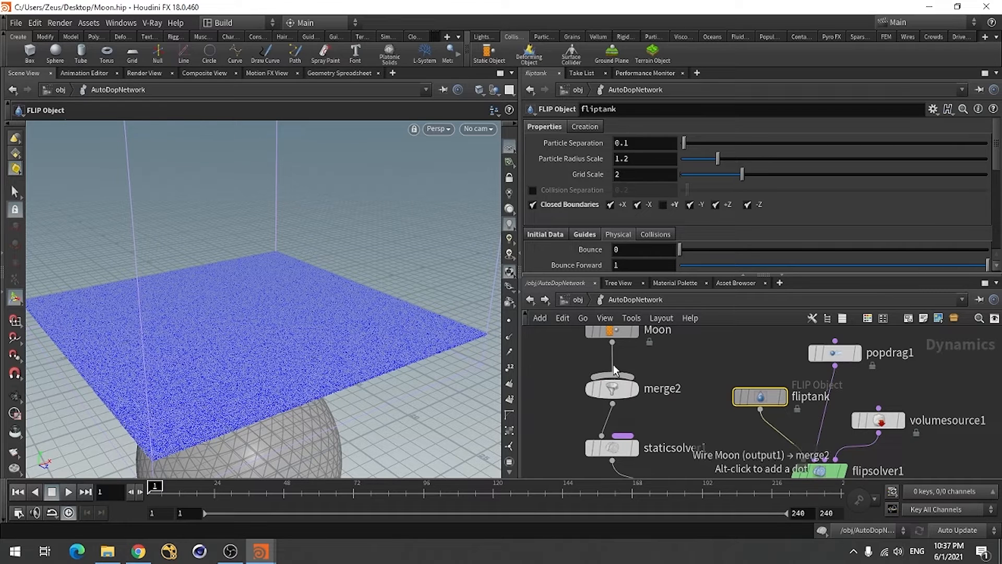
Return to the object level, play the simulation to frame 30 and examine the disturbed fluid surface from several angles.
left_click(528, 299)
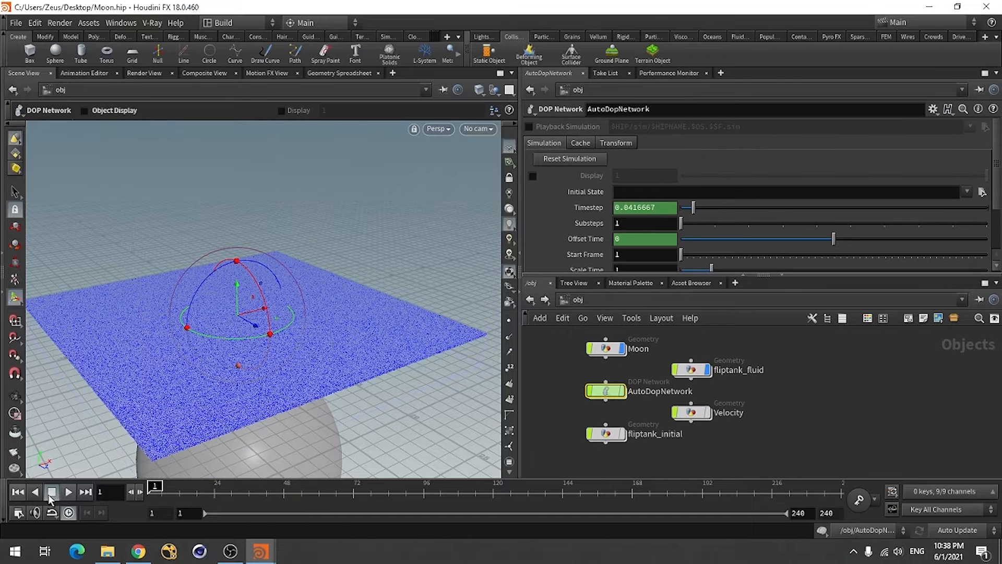
left_click(68, 492)
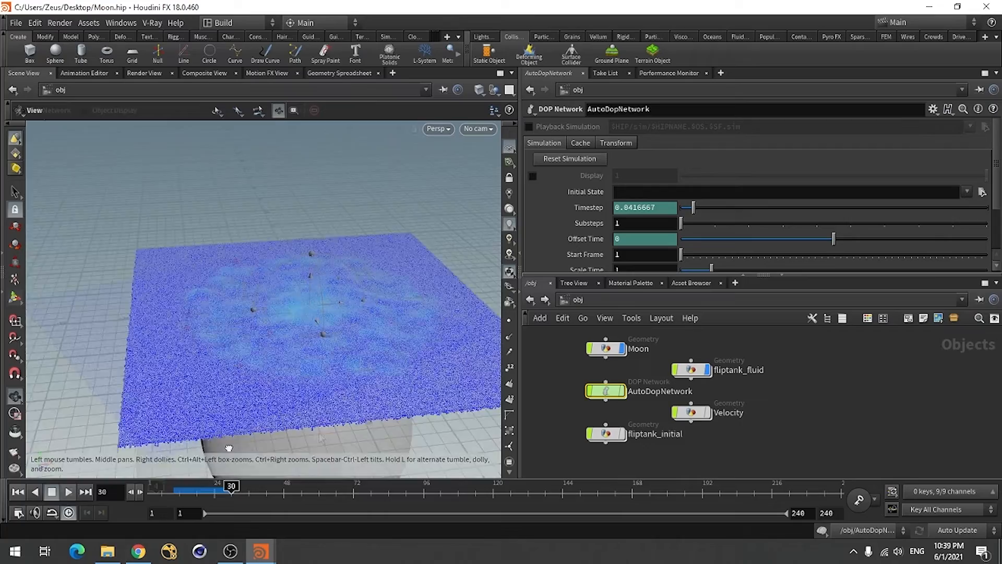
left_click_drag(228, 448, 273, 351)
key("Return")
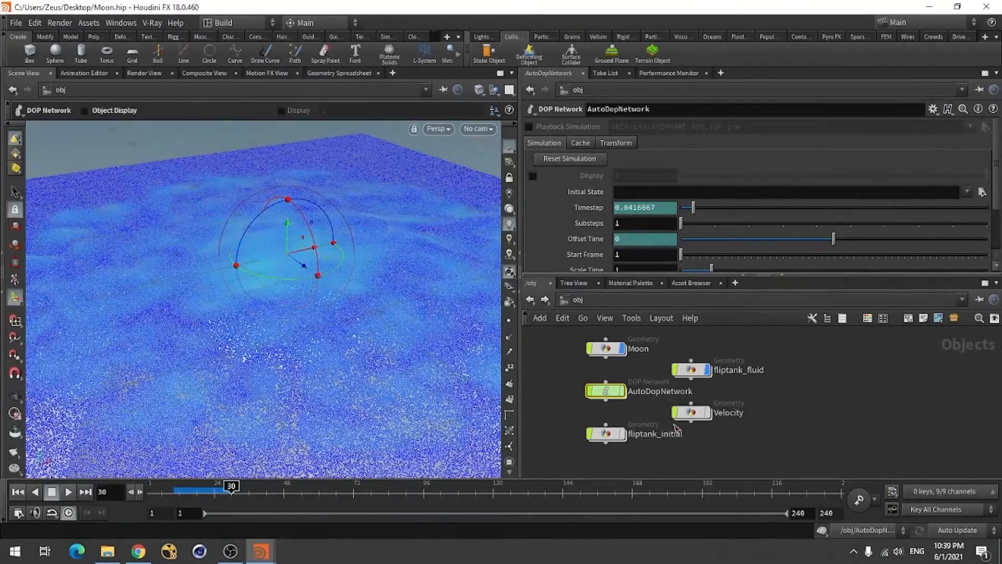
right_click_drag(350, 258, 238, 371)
middle_click_drag(311, 342, 247, 342)
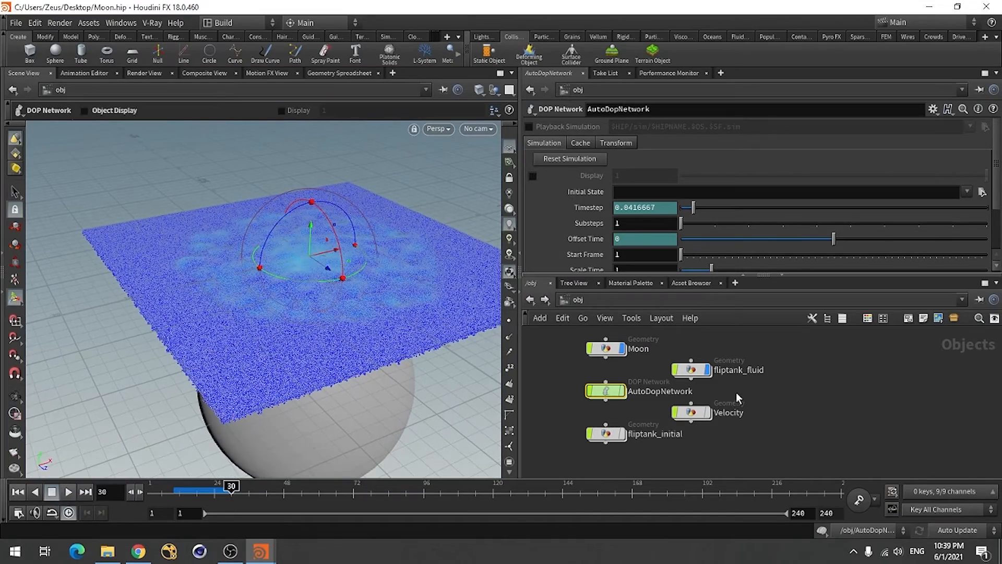
left_click(24, 492)
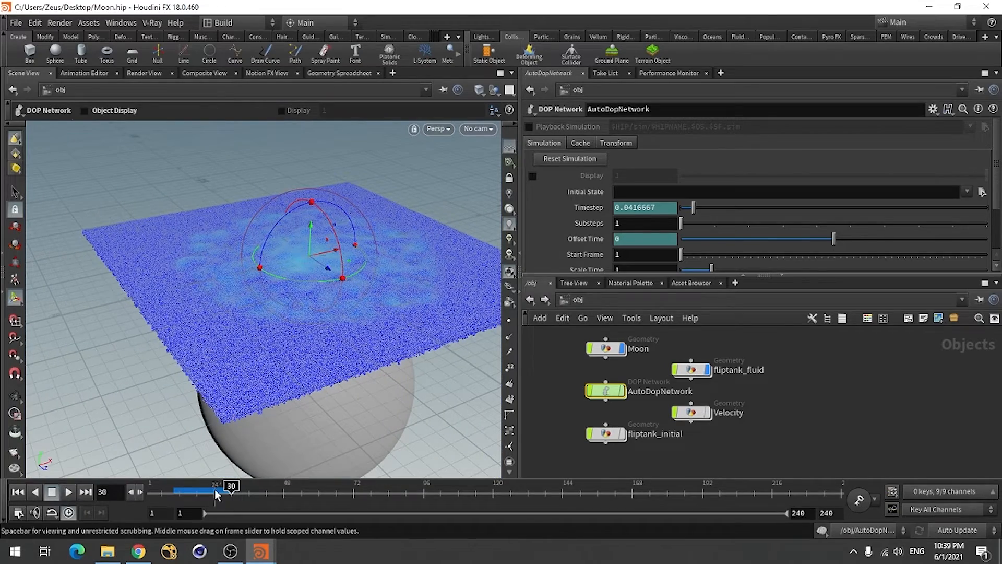
Open the fliptank_fluid network and select its compressed_cache node to access the cache settings.
double_click(697, 370)
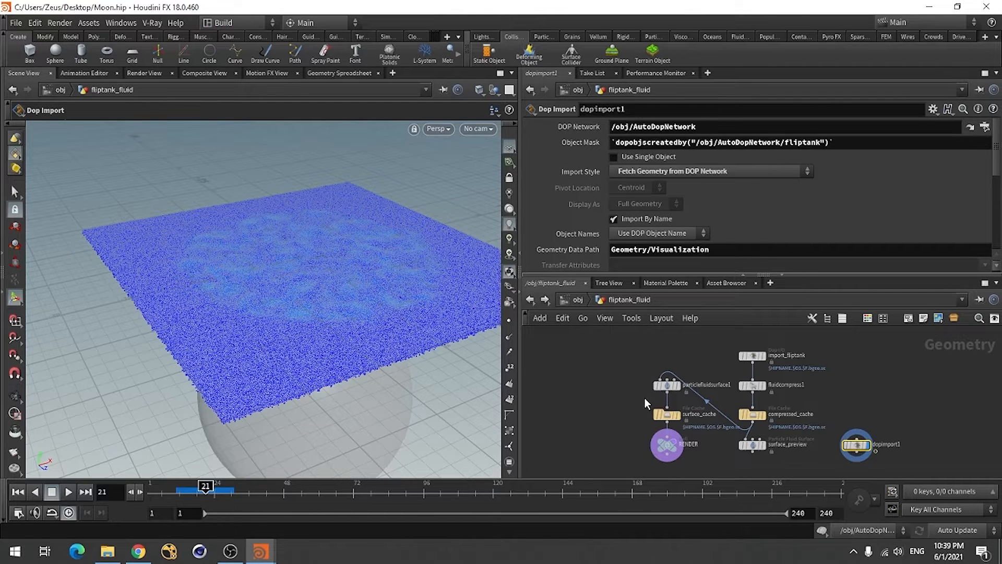
scroll(883, 412, "up", 3)
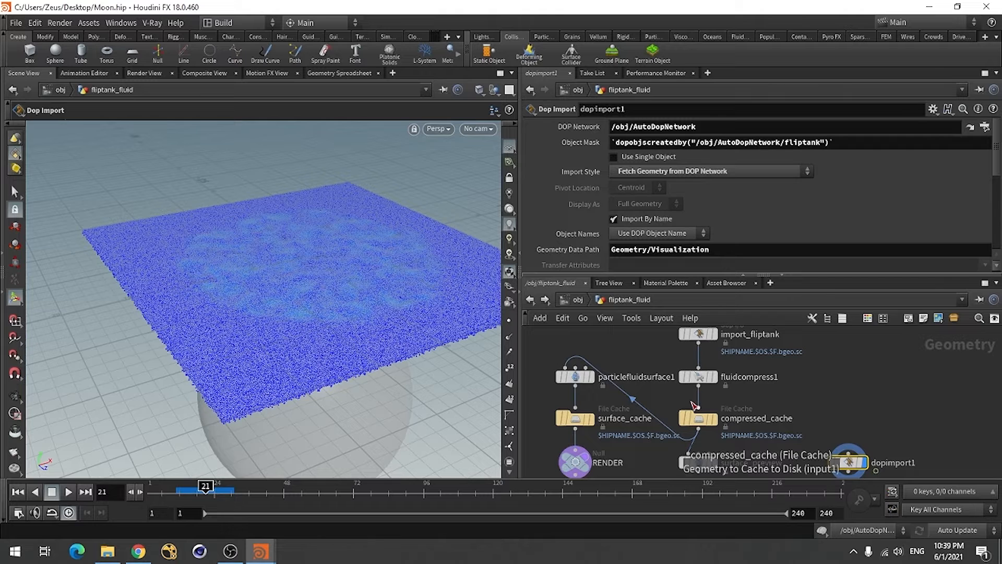
left_click(761, 421)
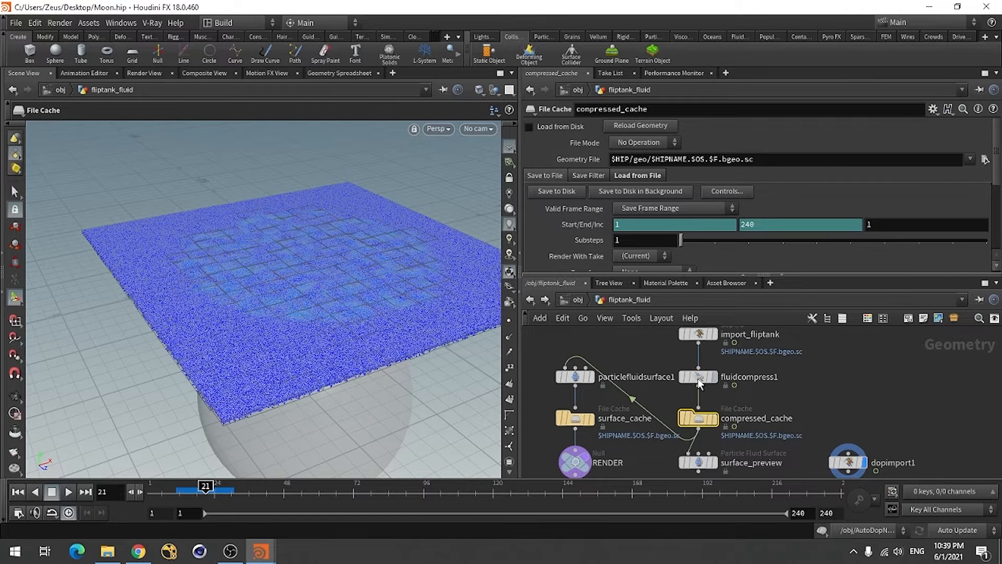
mouse_move(700, 419)
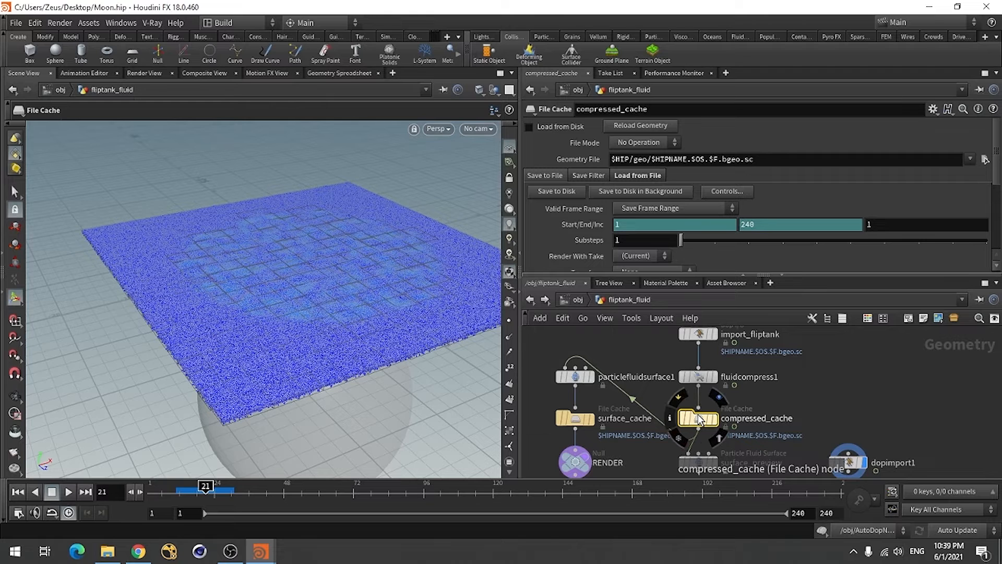
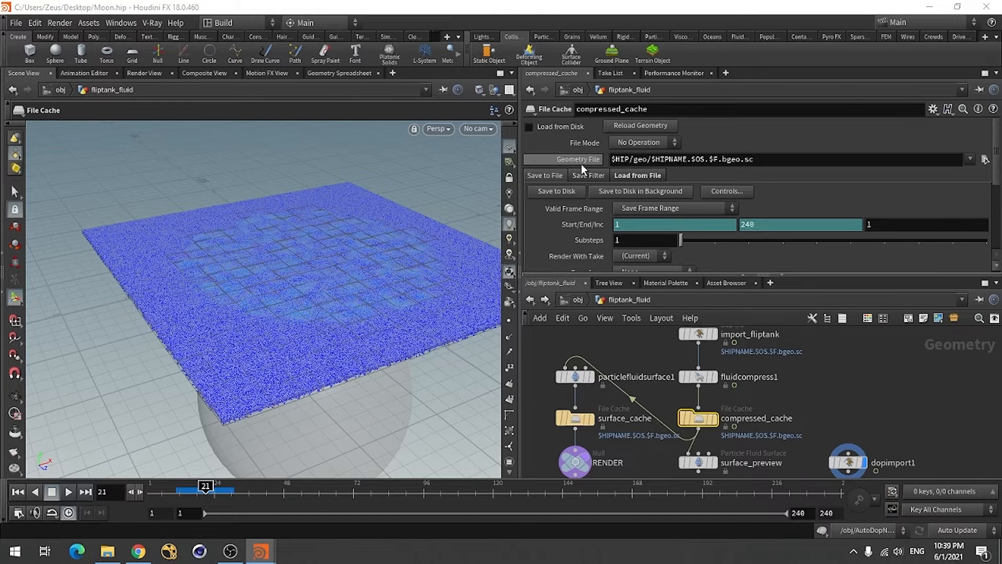
left_click(774, 160)
left_click_drag(774, 159, 610, 160)
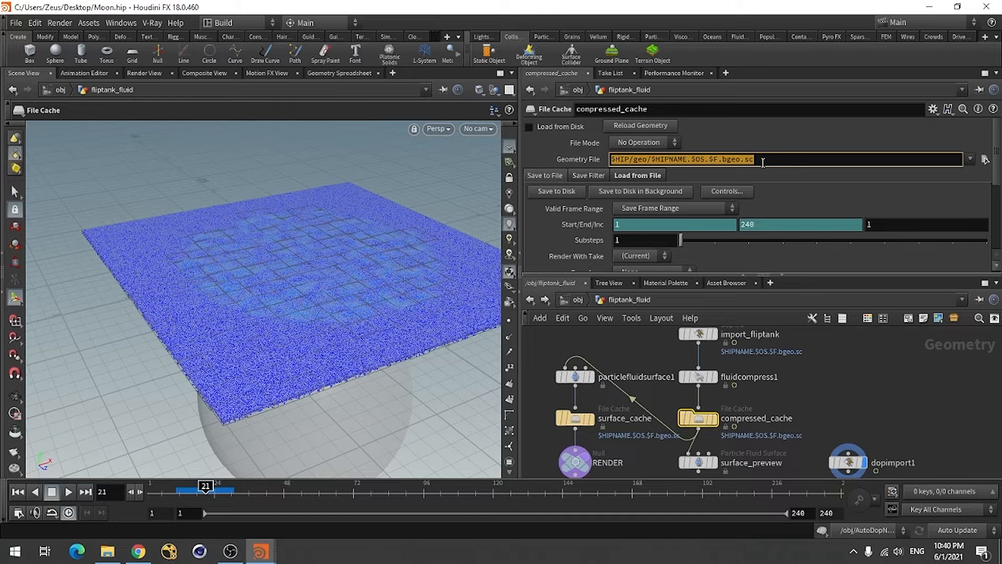
left_click(985, 160)
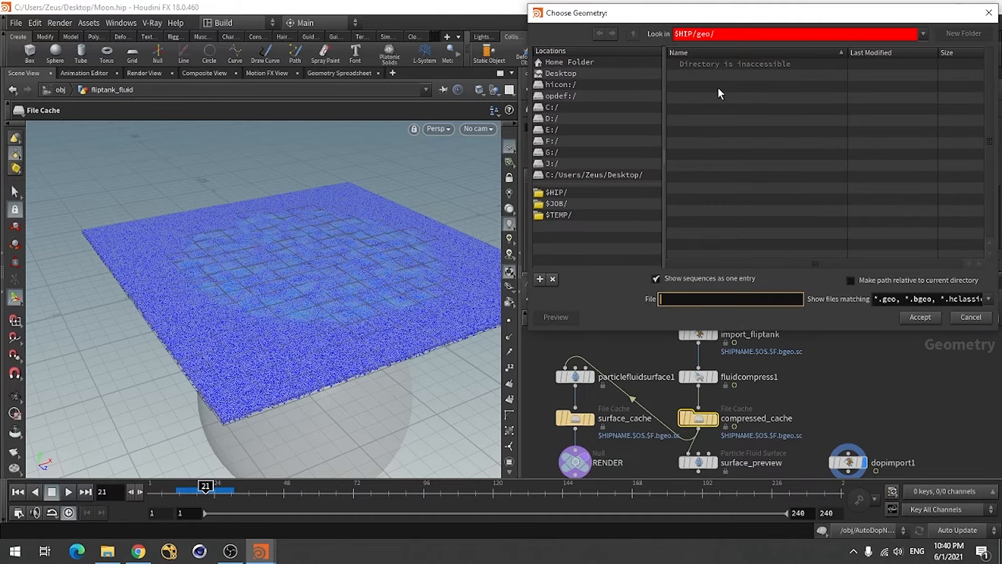
left_click(965, 318)
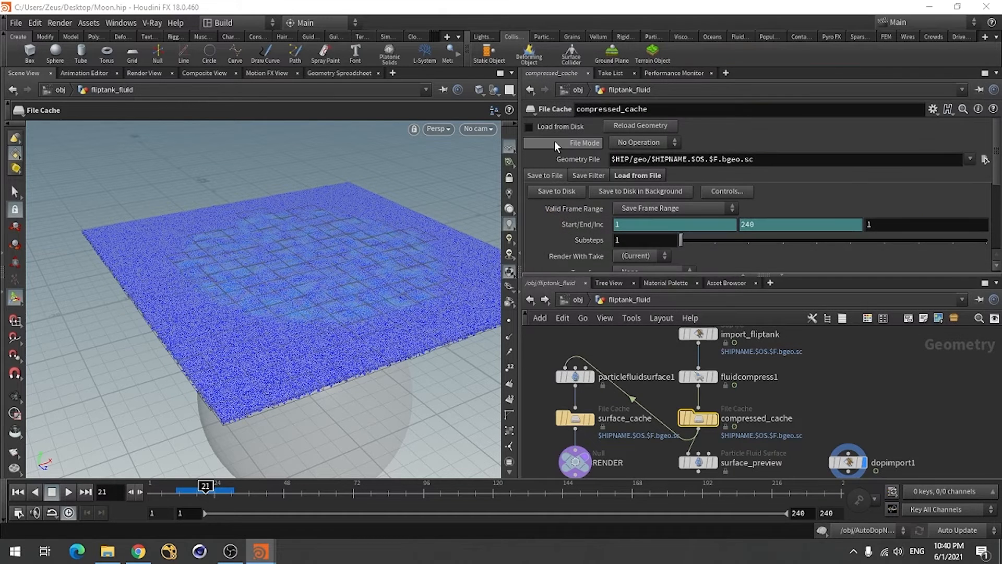
Enable Load from Disk on compressed_cache and set its geometry file to the F:/ocean_compresed.$F.bgeo.sc sequence.
left_click(529, 127)
left_click(985, 160)
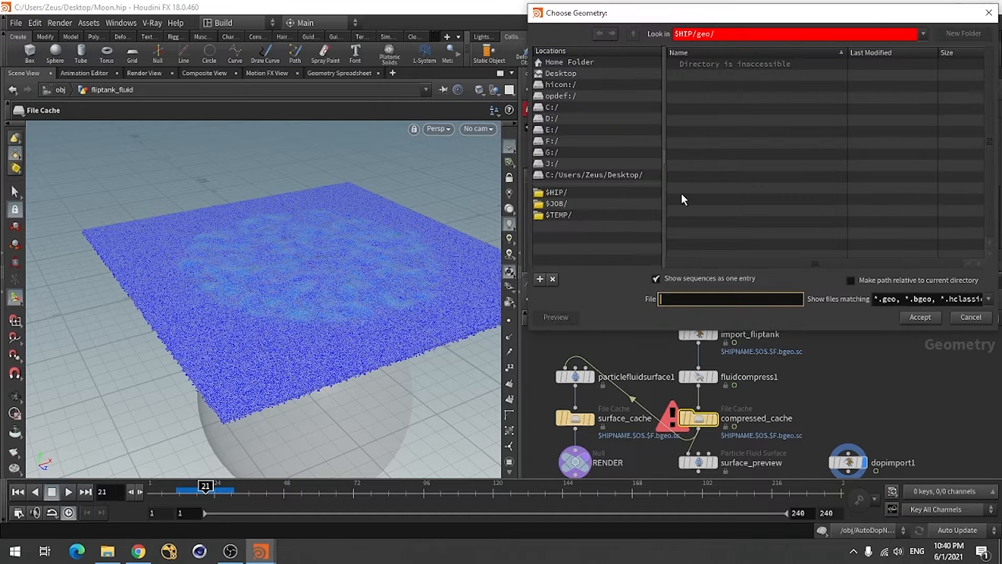
left_click_drag(696, 24, 334, 62)
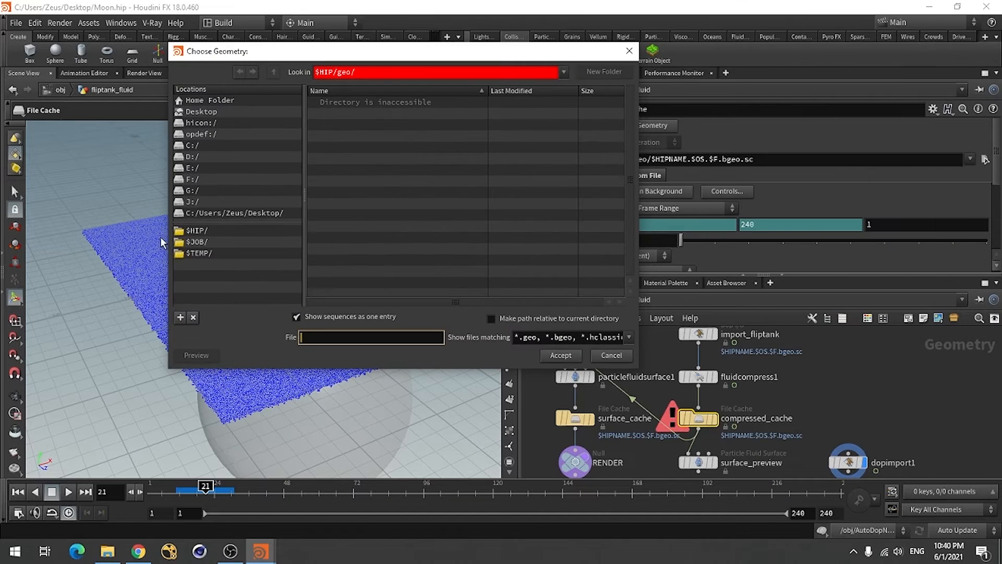
left_click(193, 181)
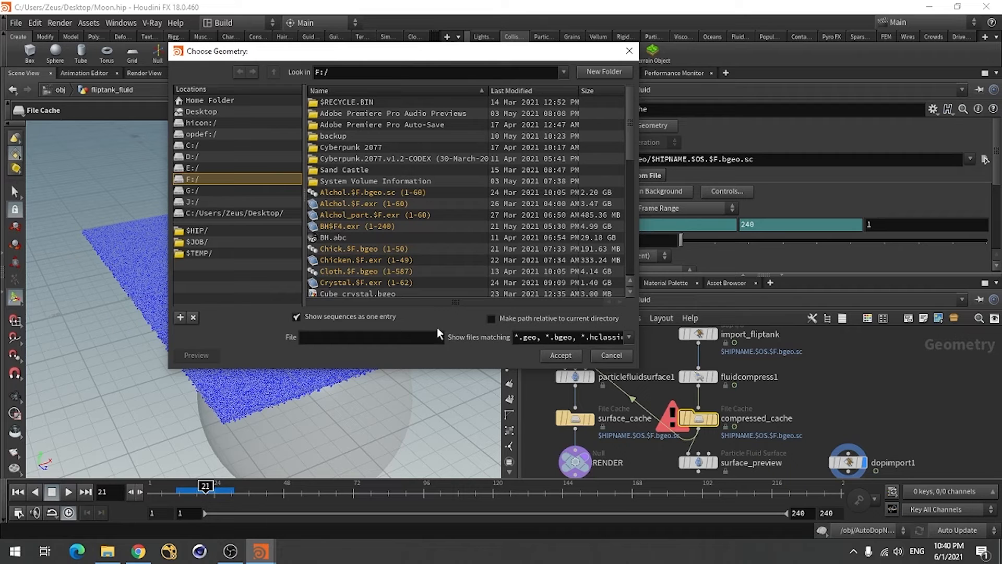
mouse_move(633, 124)
left_mouse_down()
mouse_move(633, 163)
mouse_move(631, 116)
left_mouse_up()
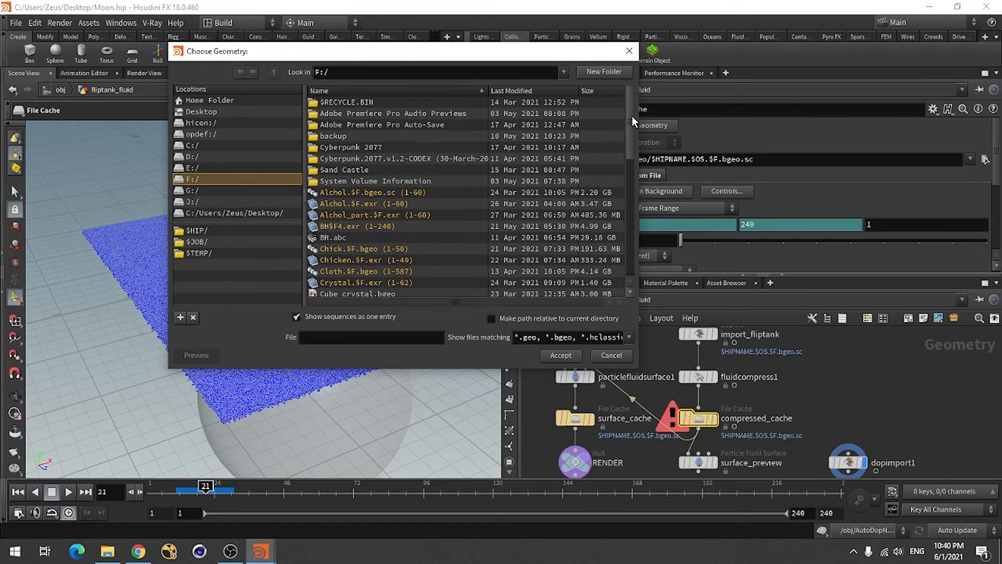
left_click(552, 91)
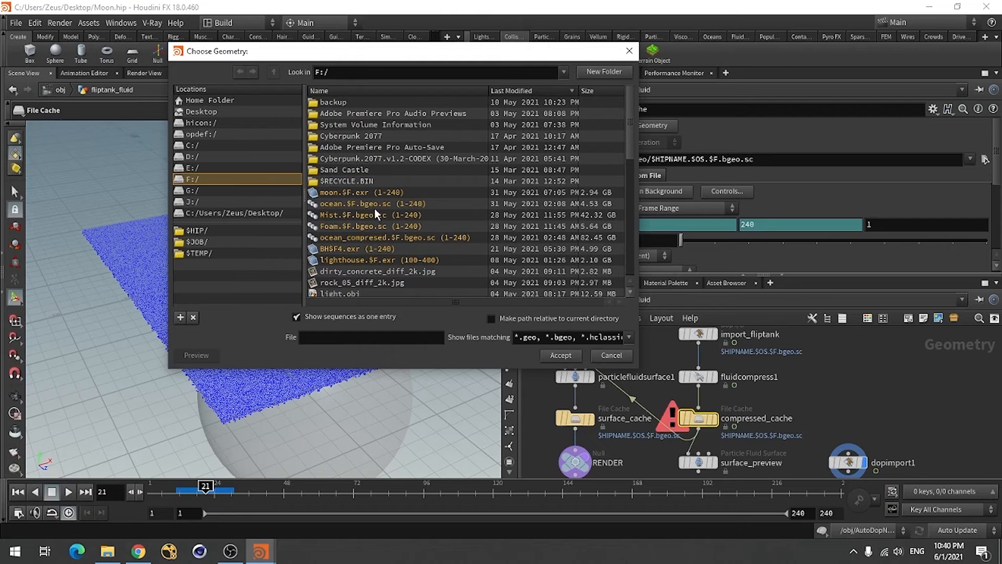
left_click(348, 237)
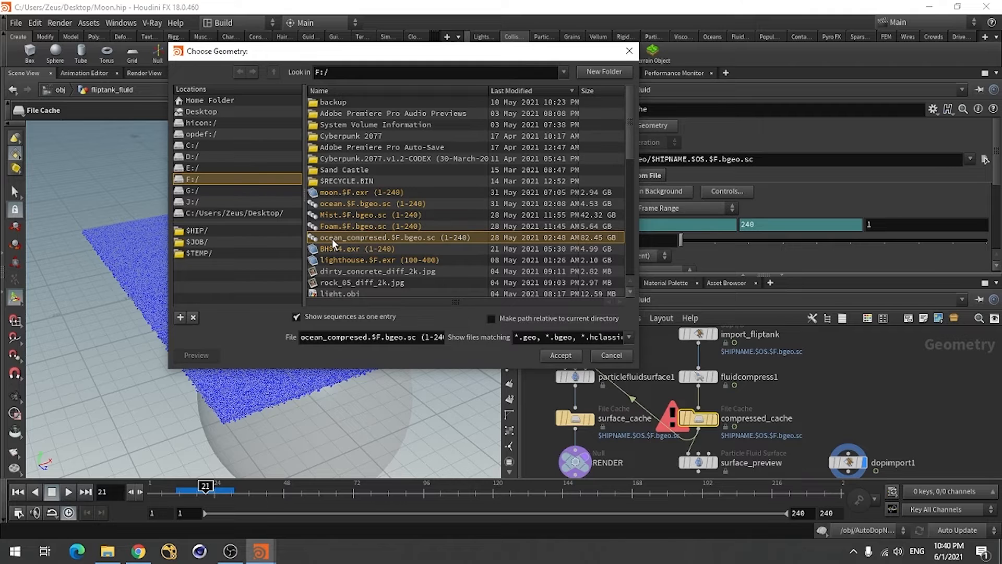
left_click(557, 355)
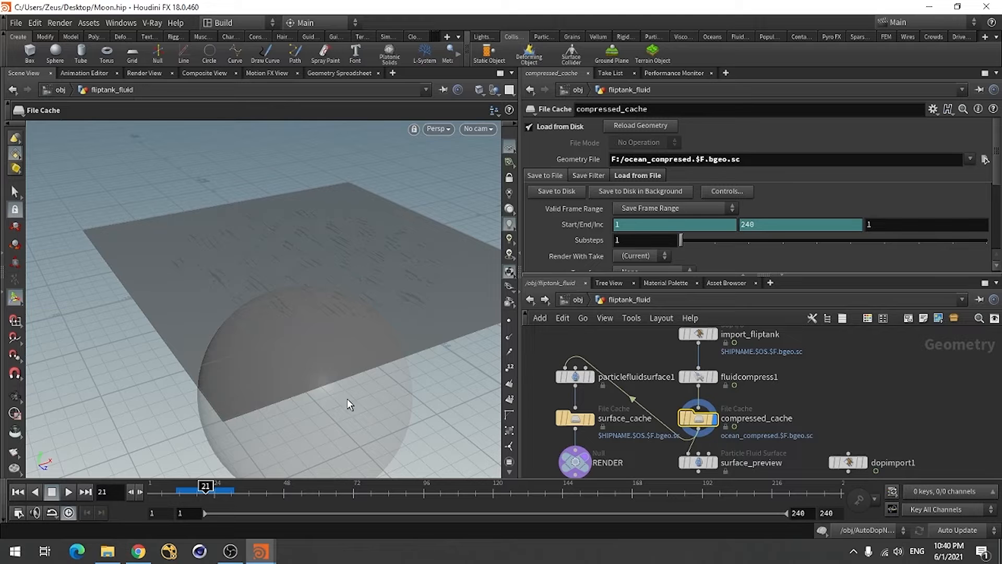
Set the surface_preview node's output conversion to Particles.
key("Escape")
mouse_move(270, 331)
right_mouse_down()
mouse_move(324, 350)
mouse_move(253, 329)
right_mouse_up()
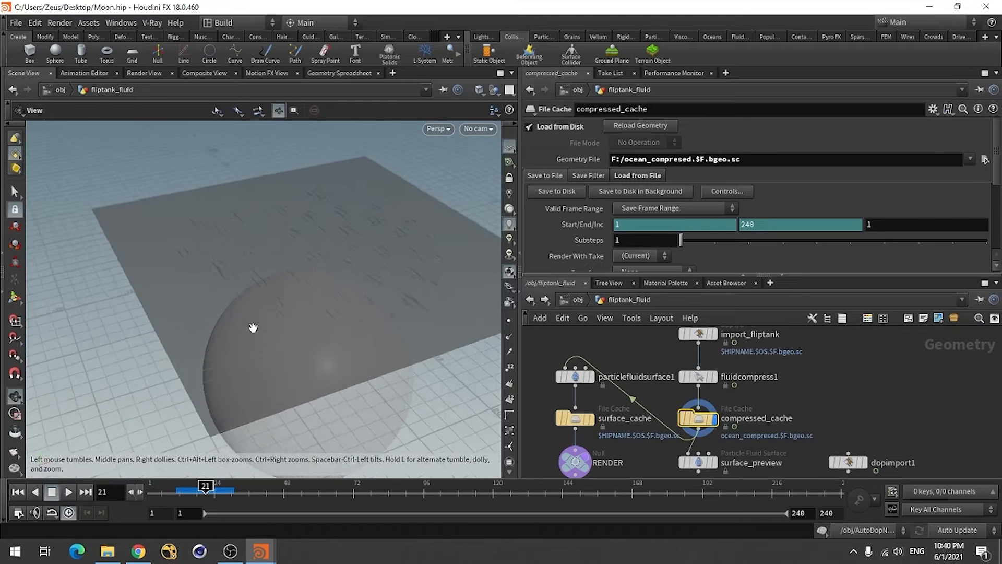
right_click_drag(335, 253, 246, 300)
left_click_drag(246, 300, 381, 351)
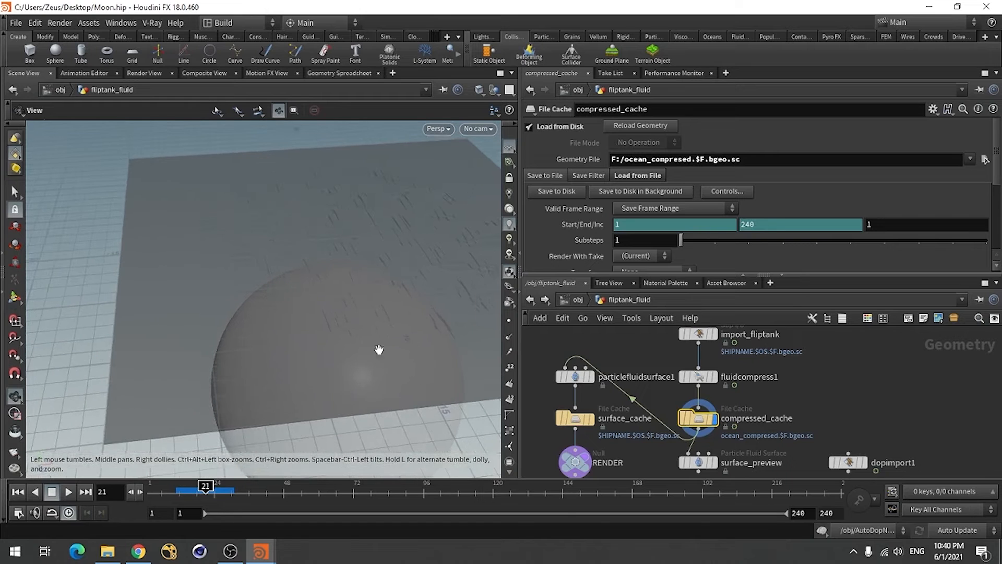
key("Return")
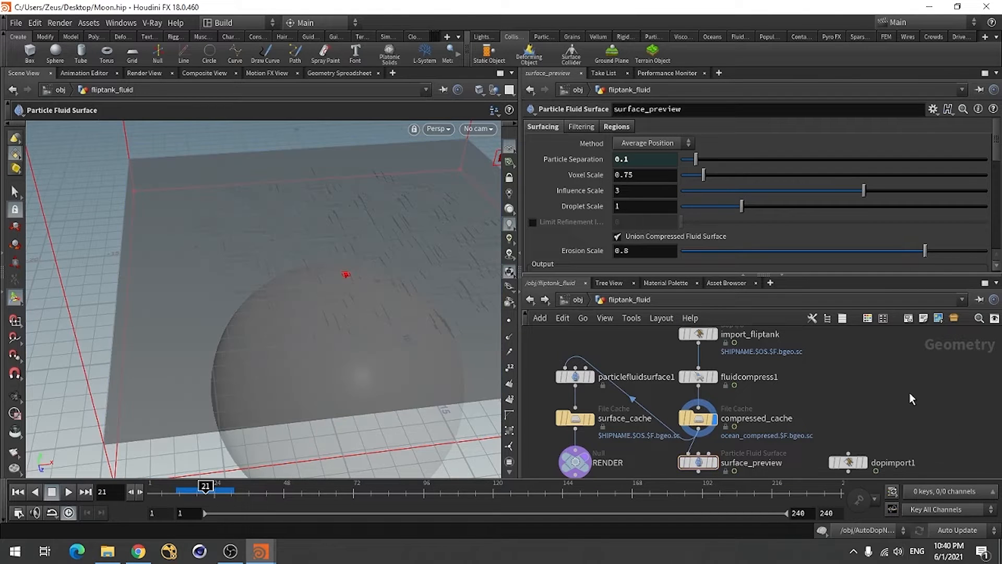
left_click(699, 463)
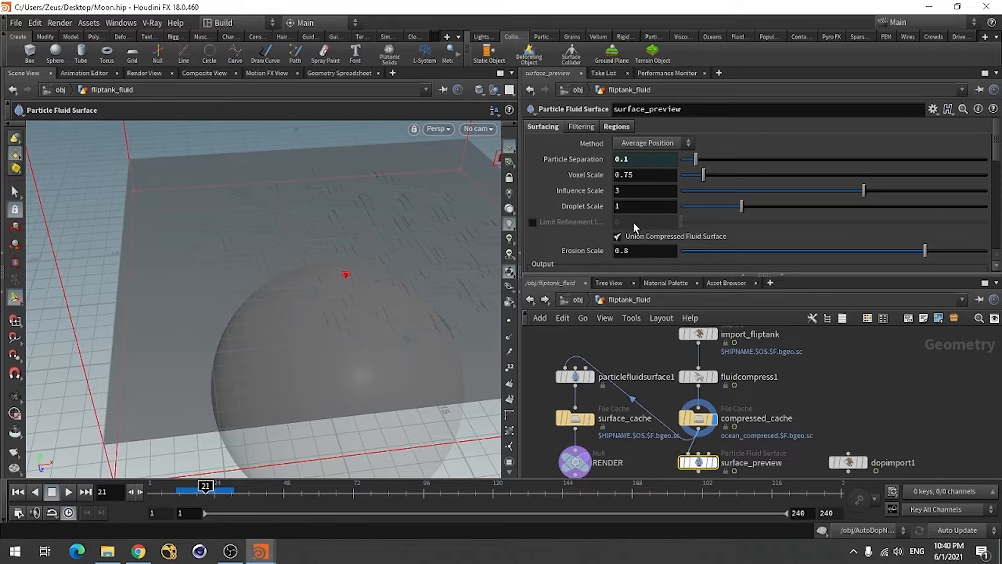
scroll(635, 228, "down", 5)
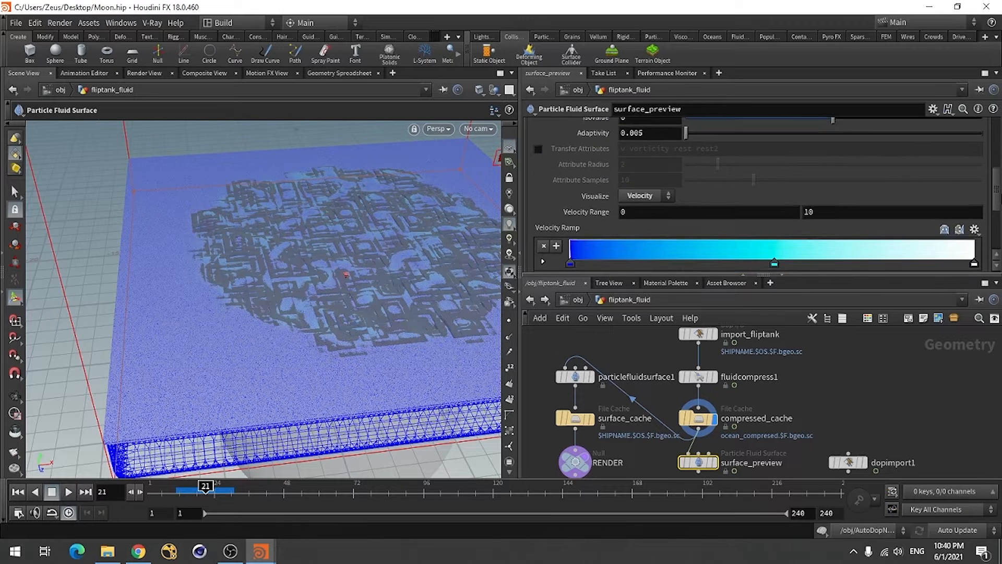
scroll(757, 199, "up", 3)
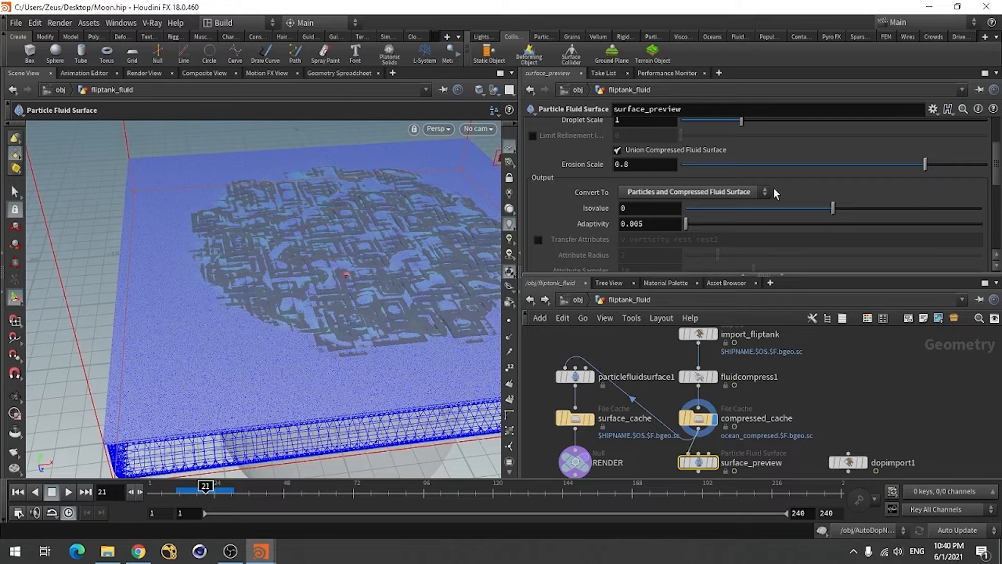
left_click(703, 194)
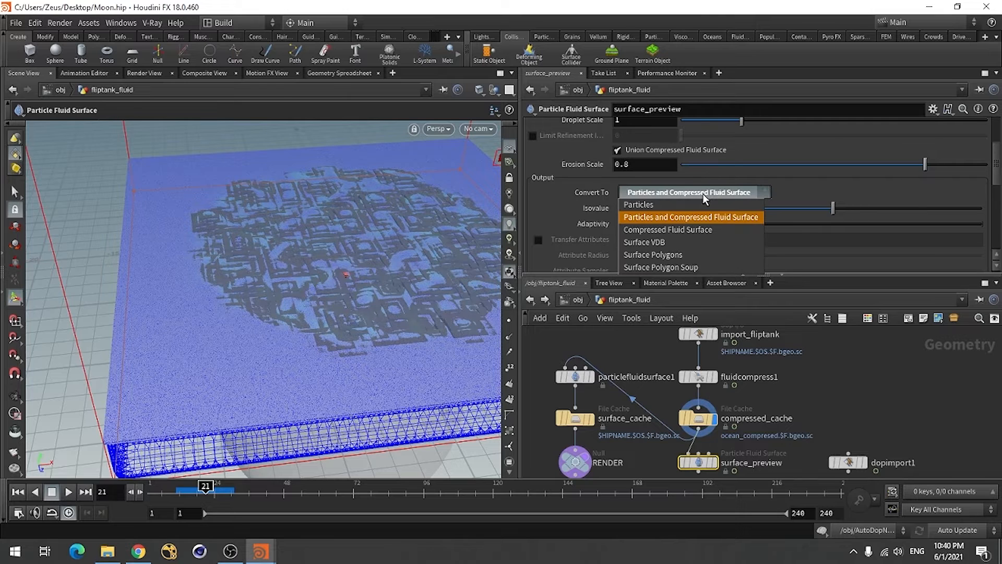
left_click(648, 211)
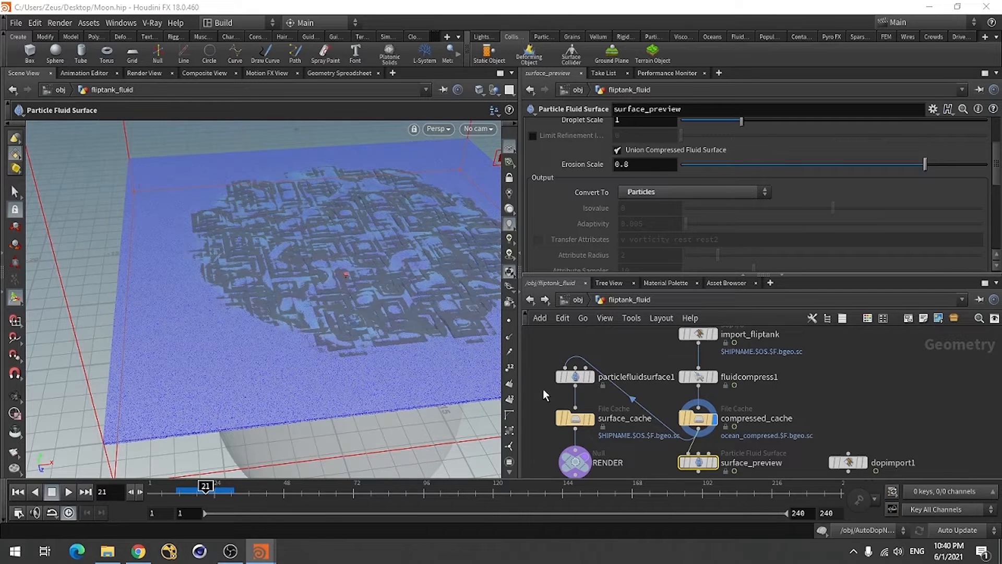
Display the surface_preview node's particle output in the viewport.
left_click(883, 377)
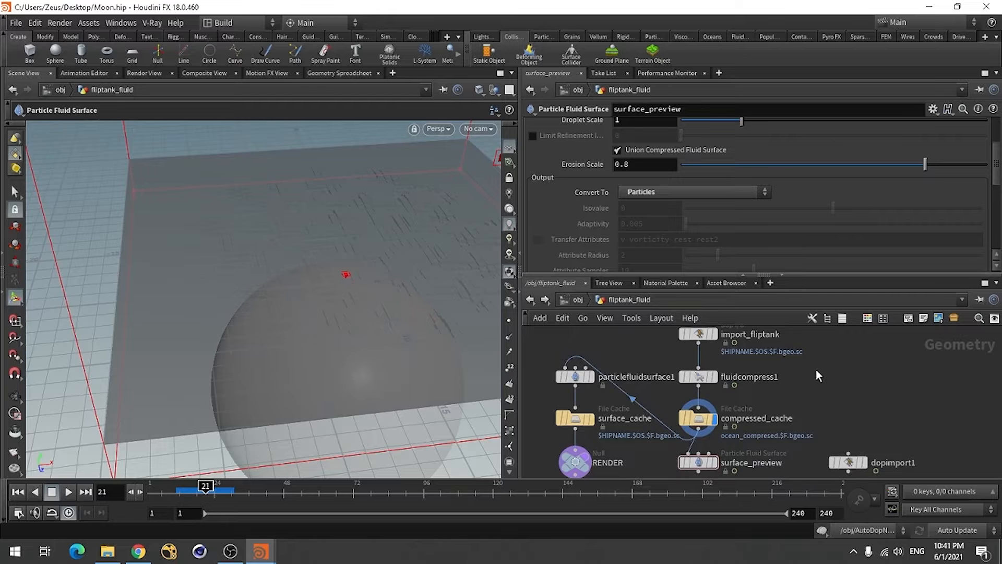
scroll(817, 374, "down", 1)
middle_click_drag(817, 373, 833, 358)
scroll(734, 438, "up", 3)
left_click(731, 437)
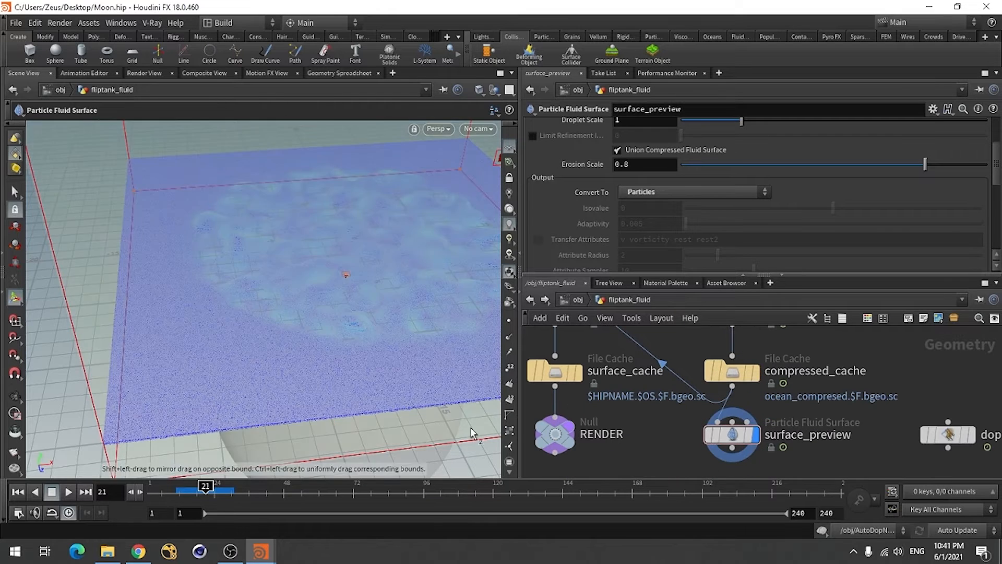
Examine the cached fluid particles from several angles, moving the timeline to frame 43 and frame 62.
left_click_drag(350, 334, 291, 324, "alt")
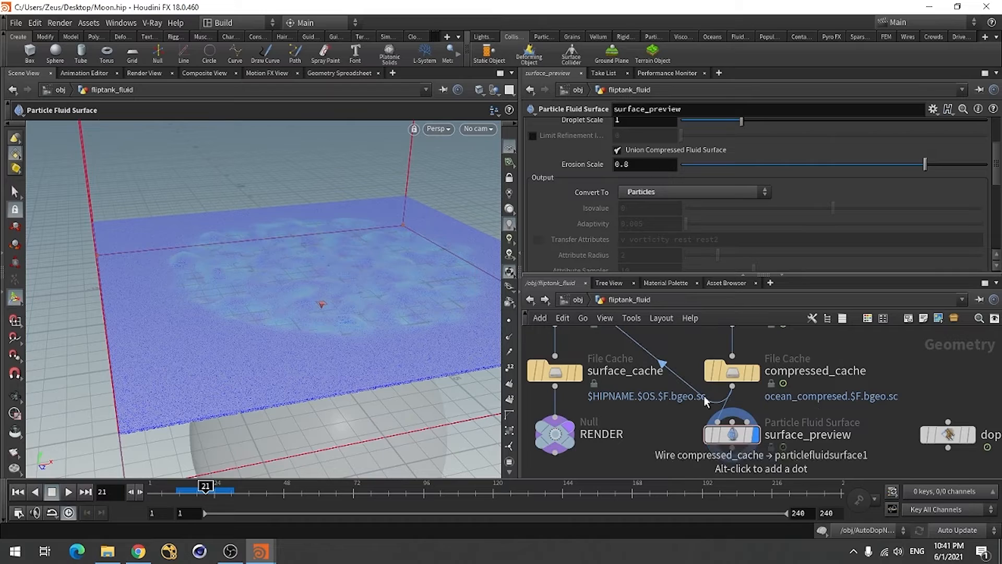
scroll(586, 189, "up", 3)
left_click_drag(252, 434, 414, 340, "alt")
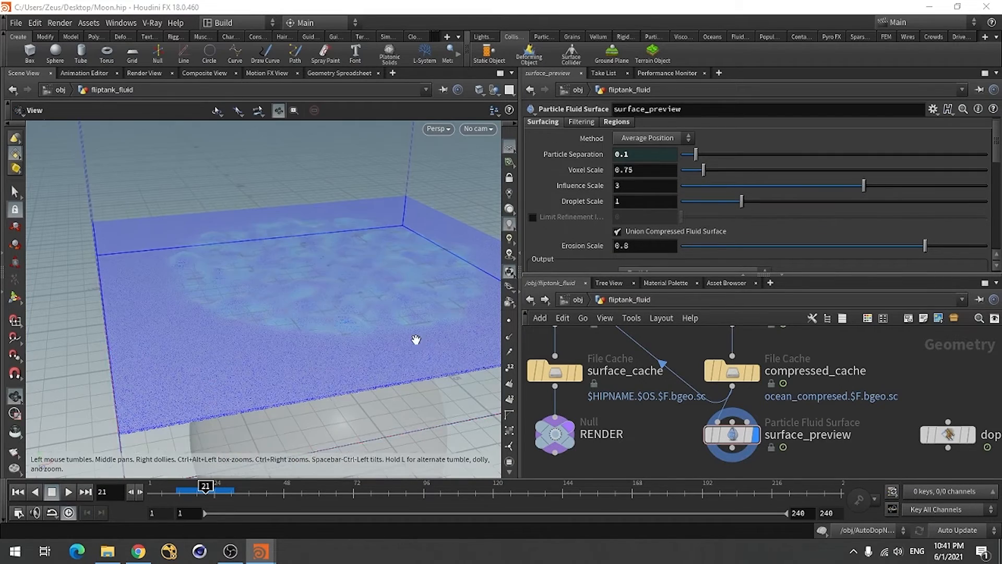
right_click_drag(312, 307, 445, 289, "alt")
left_click_drag(446, 288, 391, 291, "alt")
right_click_drag(392, 291, 223, 348, "alt")
key("Return")
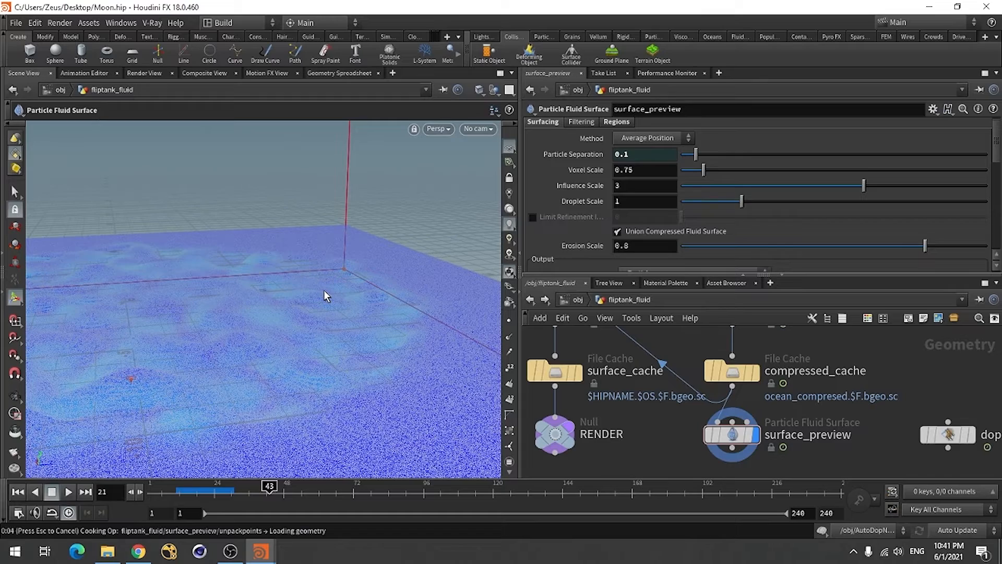
left_click_drag(309, 369, 269, 371, "alt")
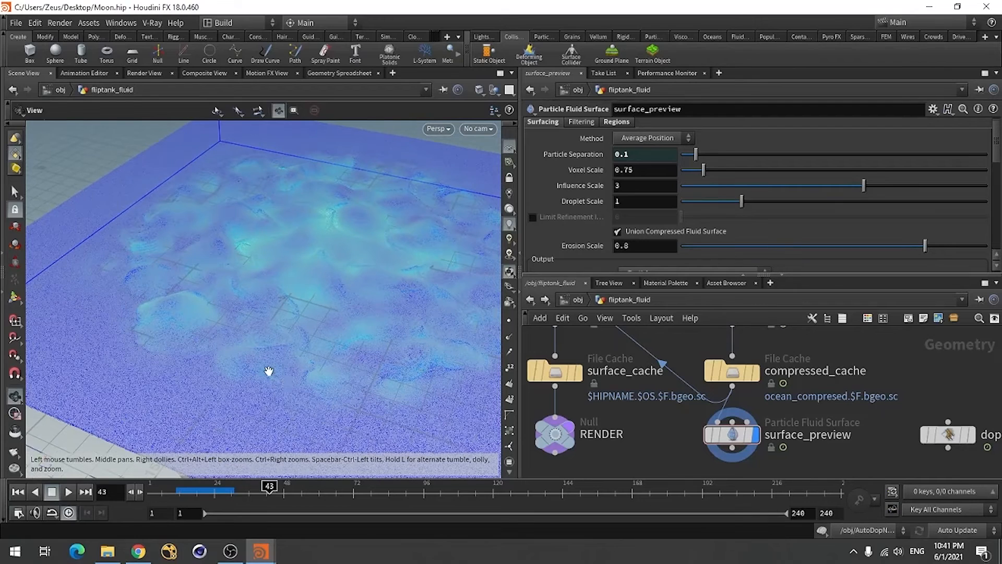
key("Return")
left_click(325, 489)
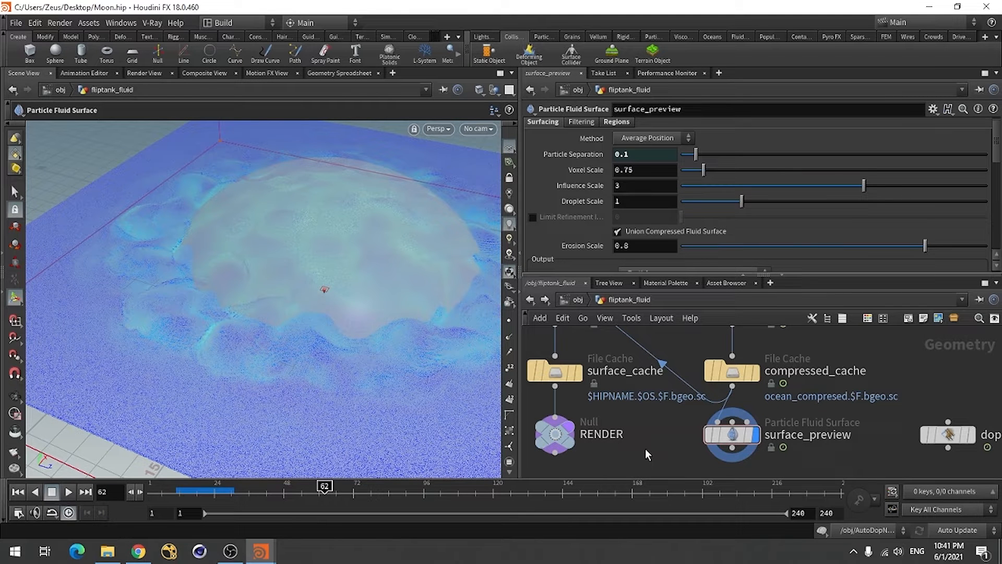
Return to the object level and inspect the moon breaking through the cached fluid from different angles.
left_click(579, 299)
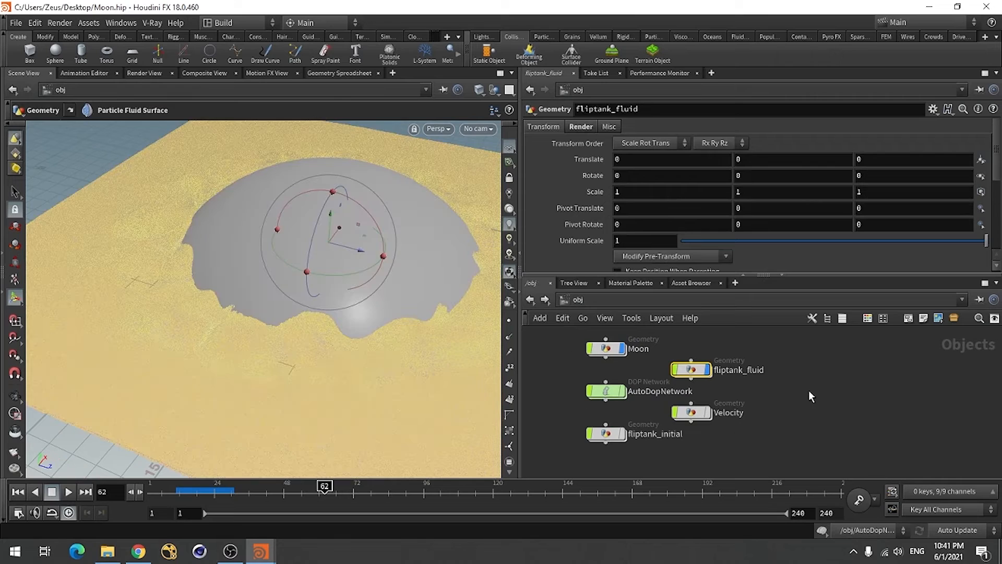
key("Escape")
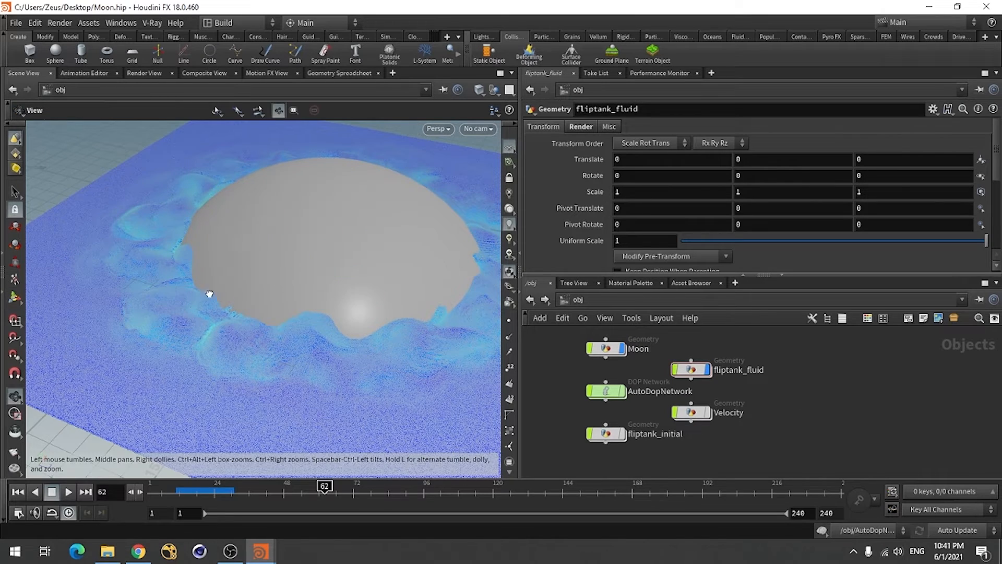
left_click_drag(208, 290, 155, 345)
left_click_drag(329, 340, 377, 319)
Reopen the fliptank_fluid network and examine the surface_preview node's geometry information.
double_click(692, 371)
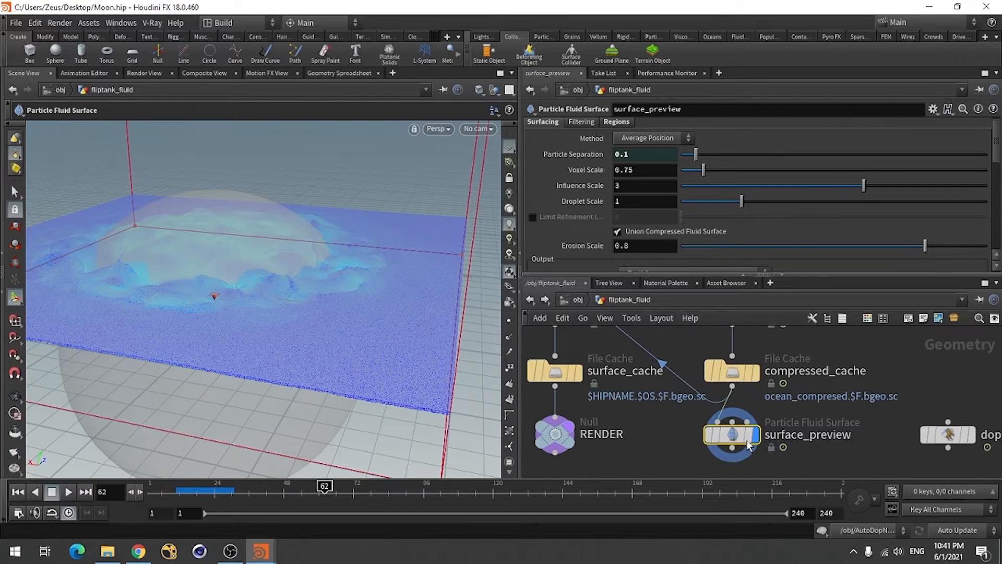
left_click(689, 436)
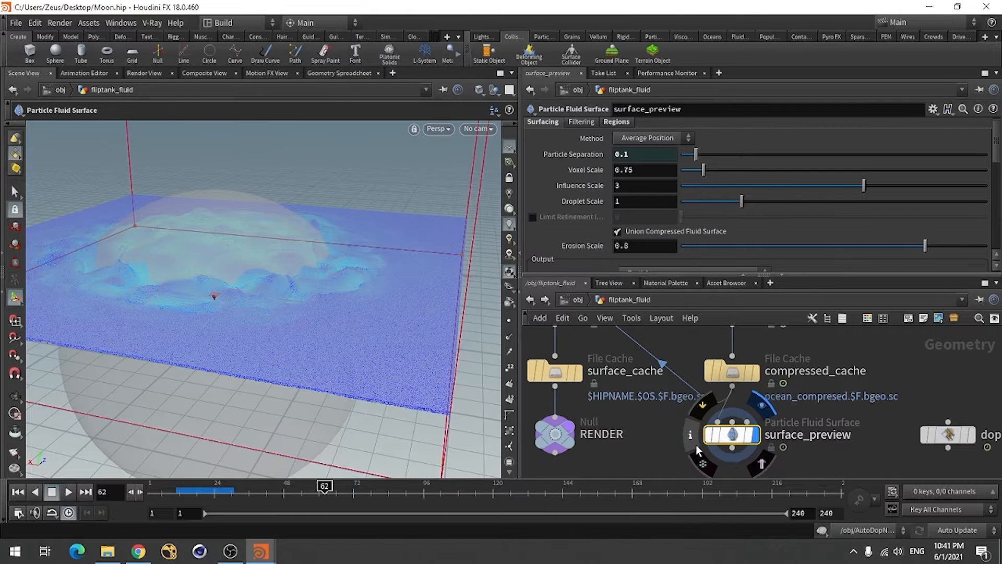
left_click(691, 437)
left_click(690, 436)
mouse_move(687, 435)
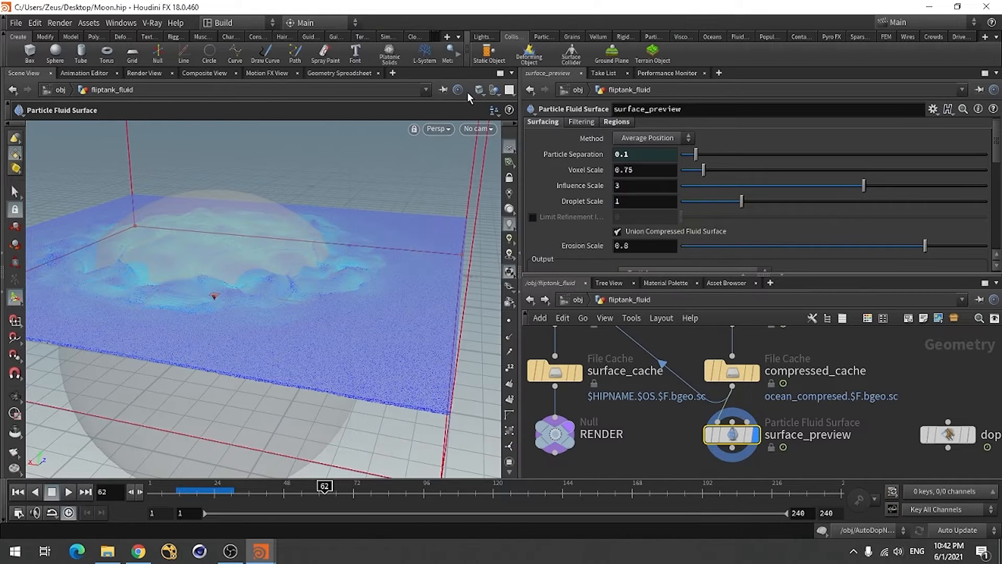
Display the compressed_cache node's output inside fliptank_fluid, then save the scene from the object level.
left_click(754, 374)
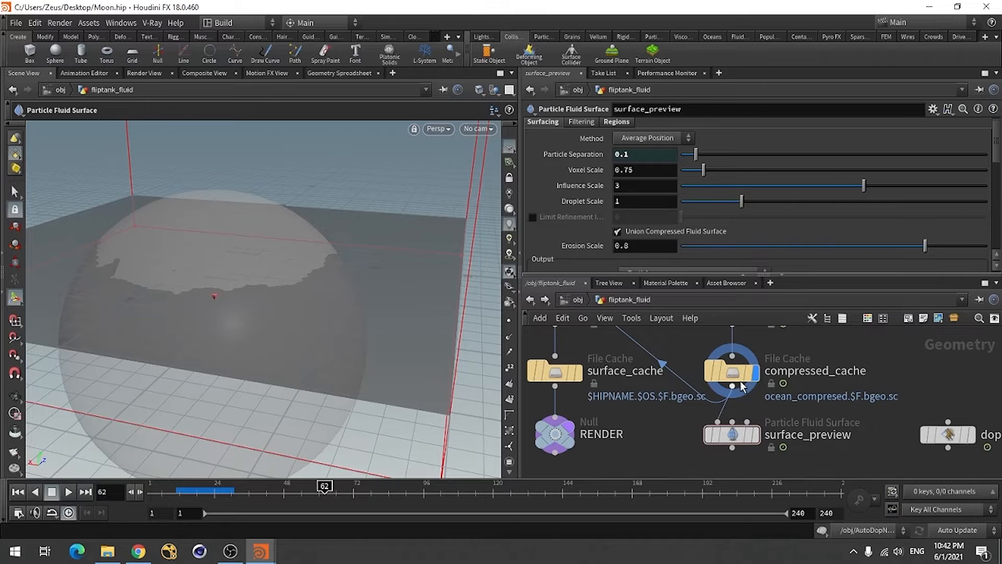
scroll(660, 427, "down", 3)
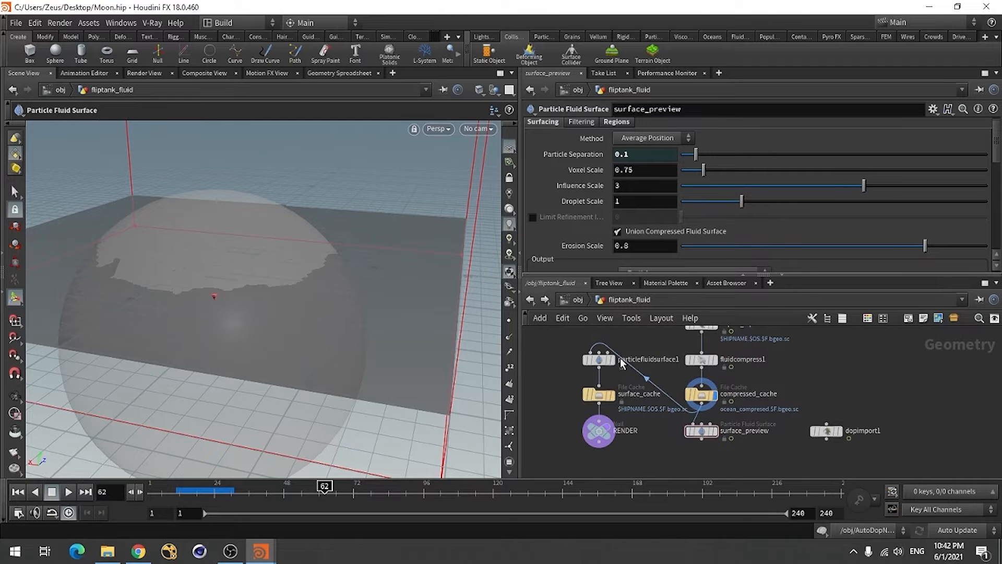
left_click(576, 299)
left_click(844, 412)
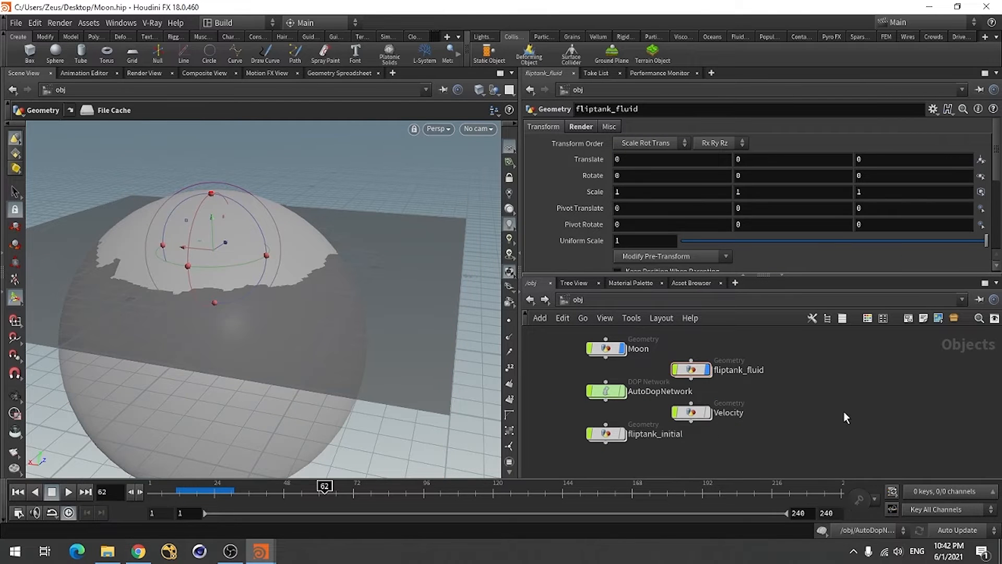
key("ctrl+s")
At frame 1, create a Whitewater setup using the fliptank FLIP object inside AutoDopNetwork as the source fluid.
left_click(18, 491)
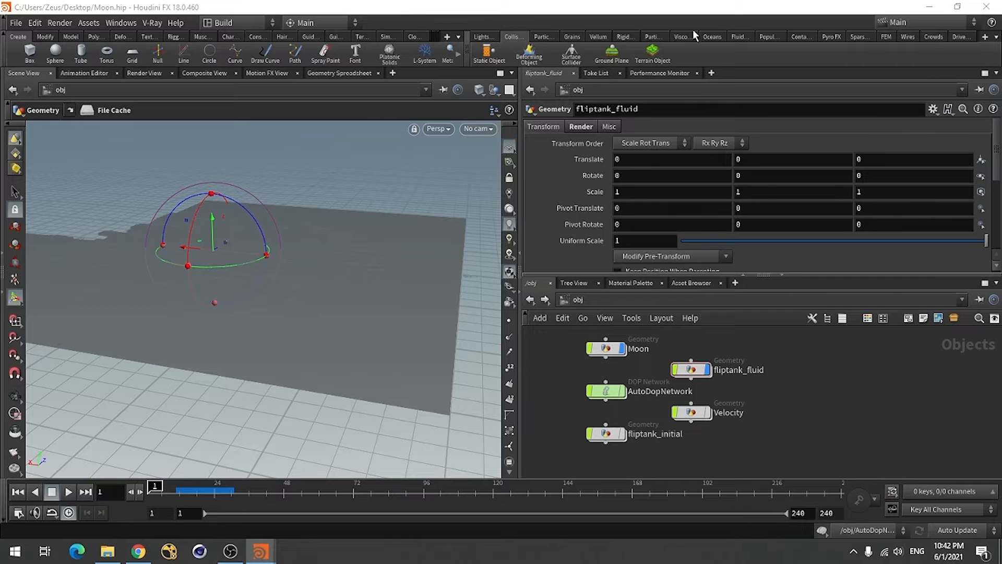
left_click(651, 37)
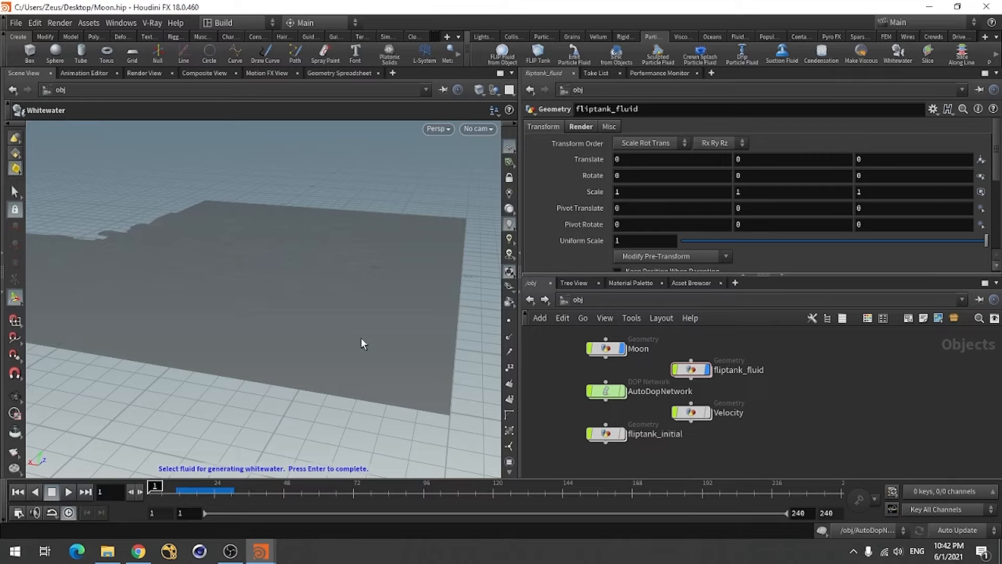
key("Return")
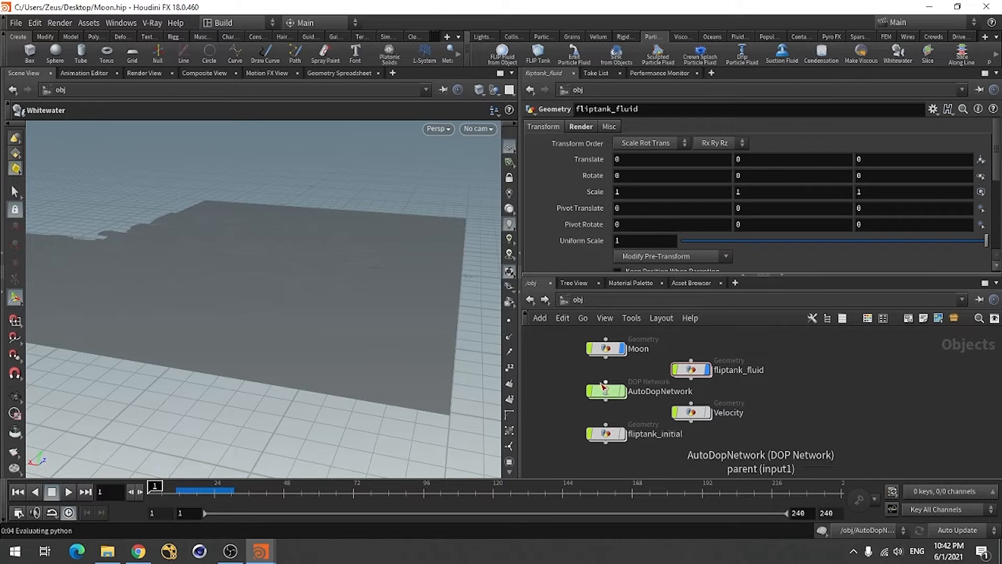
double_click(606, 396)
left_click(767, 401)
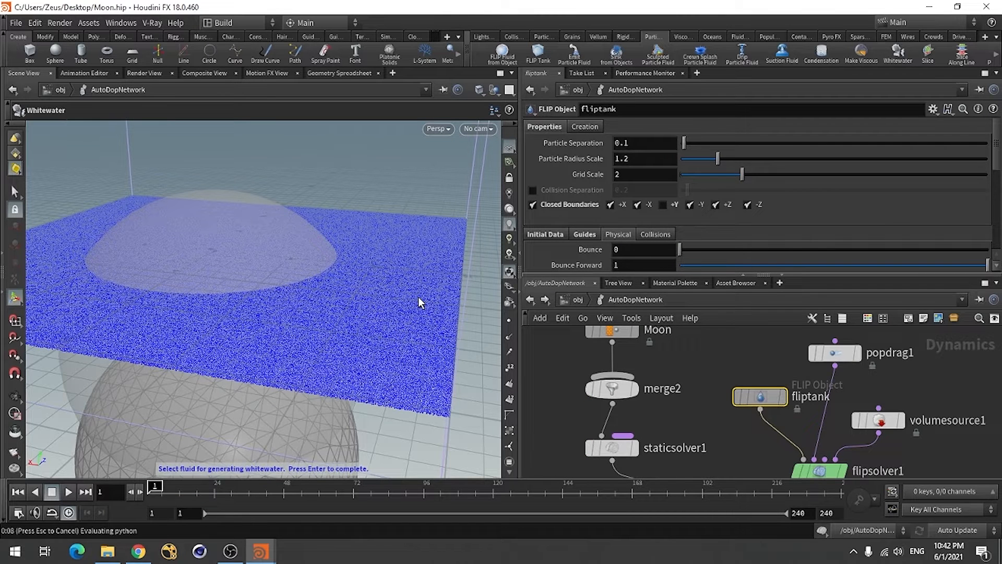
key("Return")
Return to the object level and automatically lay out all the scene's object nodes.
left_click(578, 299)
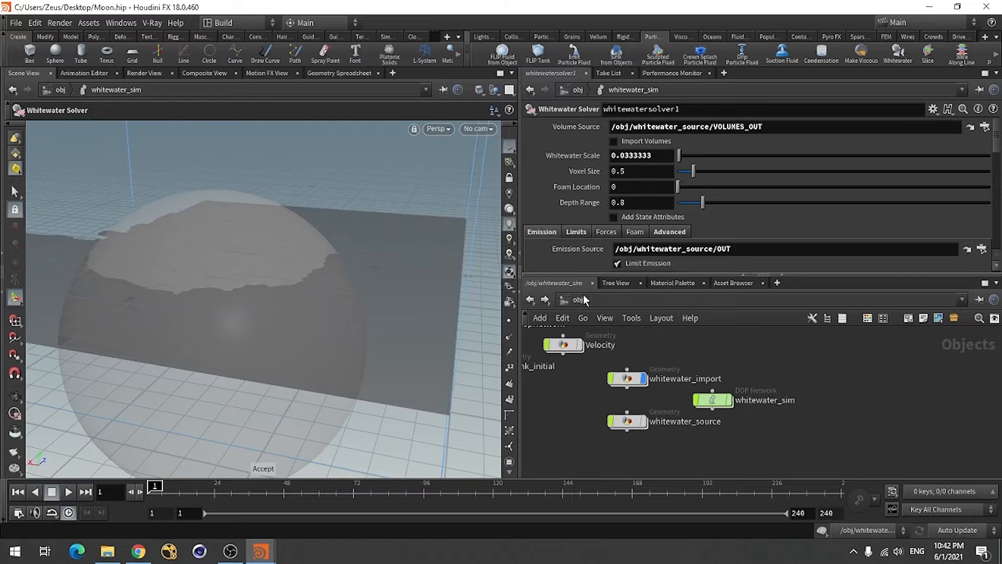
key("l")
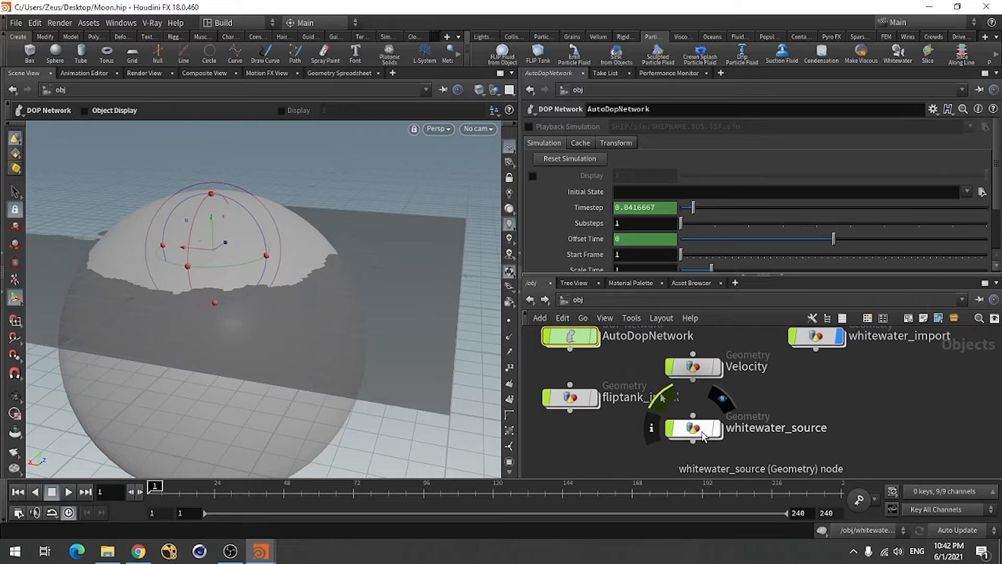
scroll(713, 453, "down", 2)
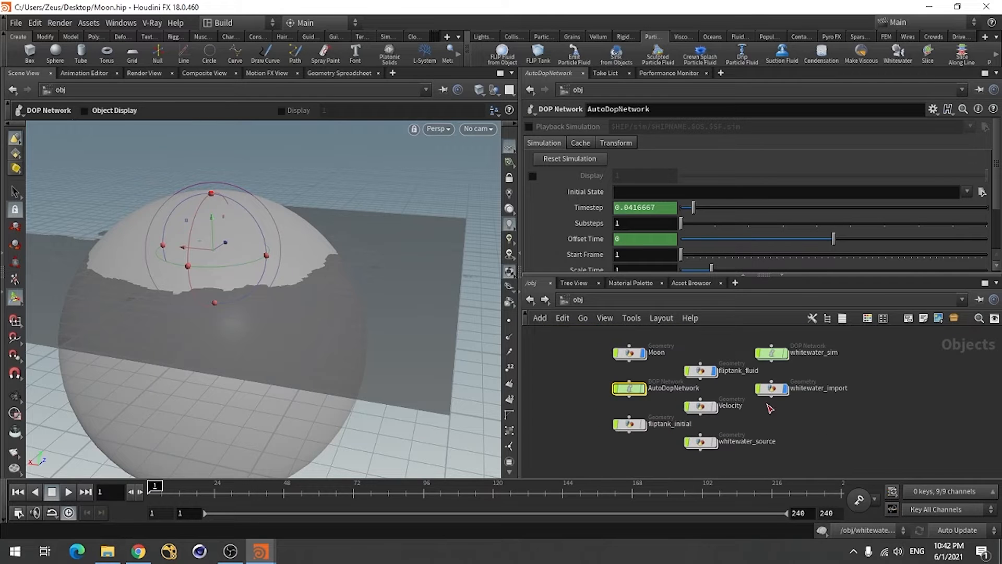
Open the whitewater_source object and display the output of its whitewatersource node instead of OUT.
double_click(701, 444)
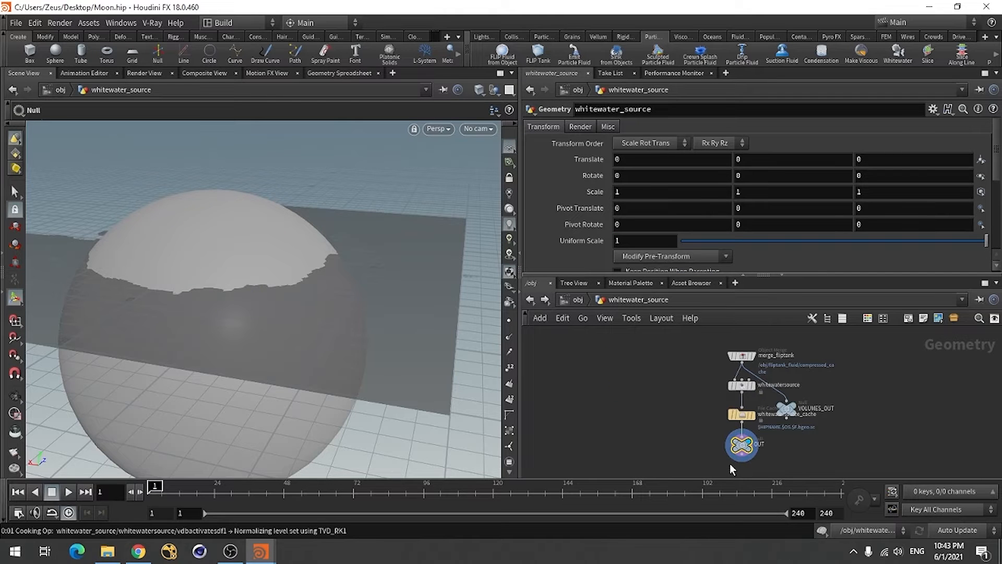
left_click(741, 446)
scroll(741, 393, "up", 3)
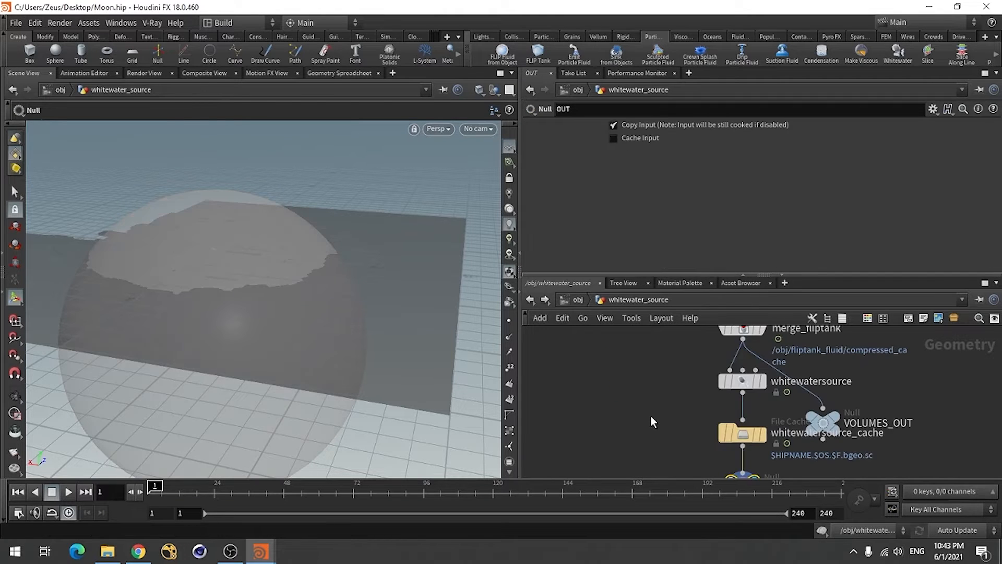
scroll(650, 418, "up", 3)
mouse_move(648, 408)
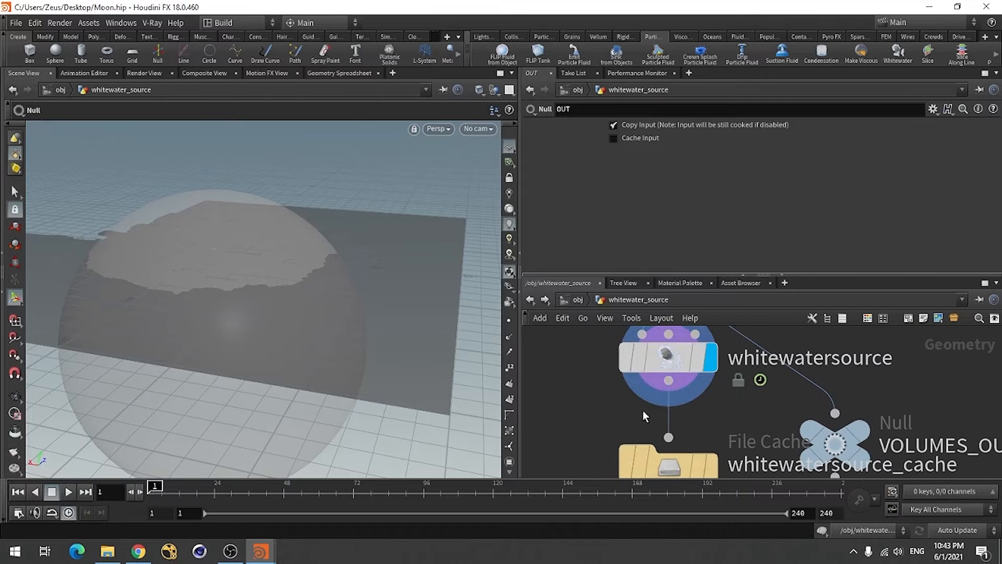
Turn on the Source Particles visualization for the whitewatersource node.
key("Escape")
left_click_drag(215, 387, 228, 331)
middle_click_drag(228, 331, 287, 340)
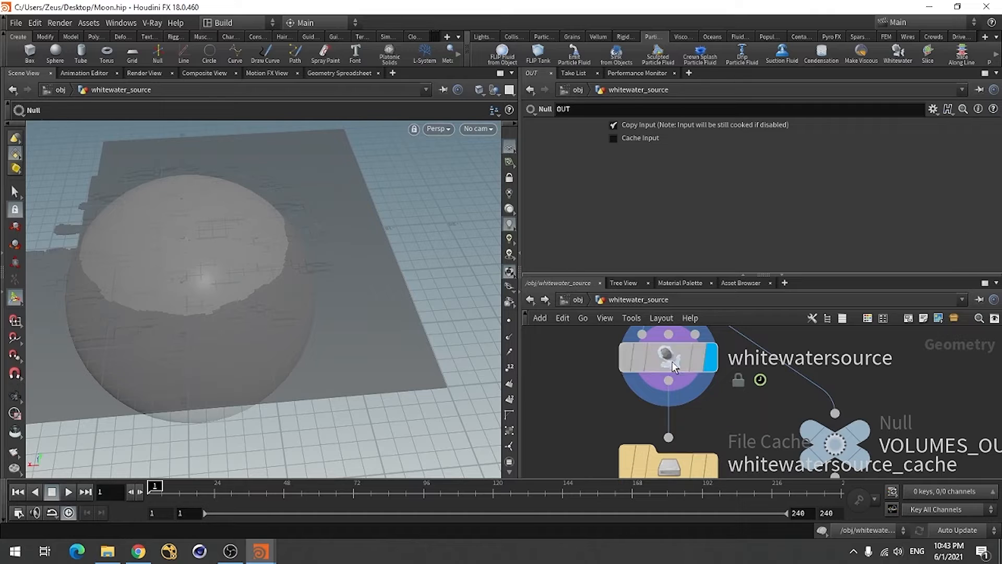
left_click(674, 365)
left_click(785, 127)
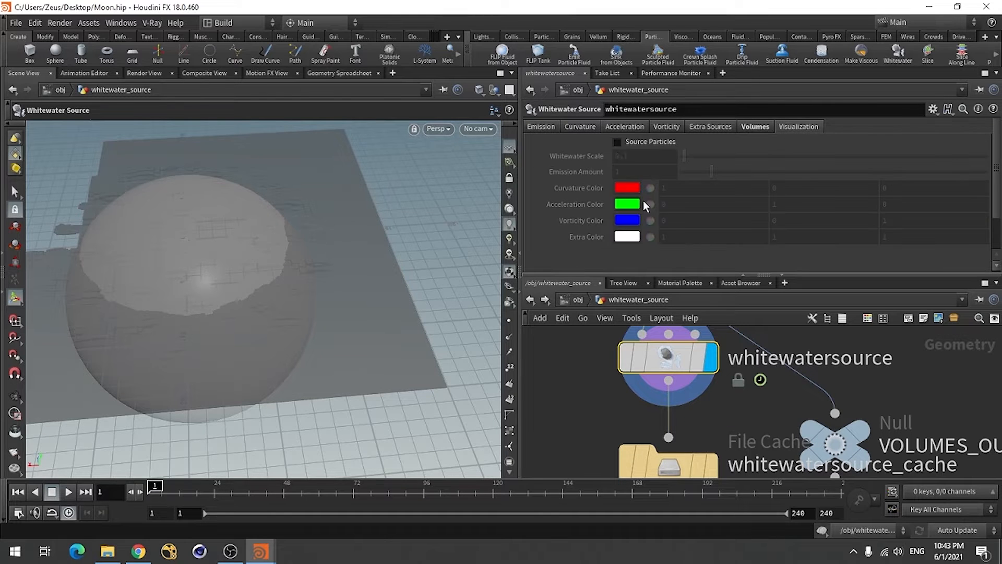
left_click(617, 142)
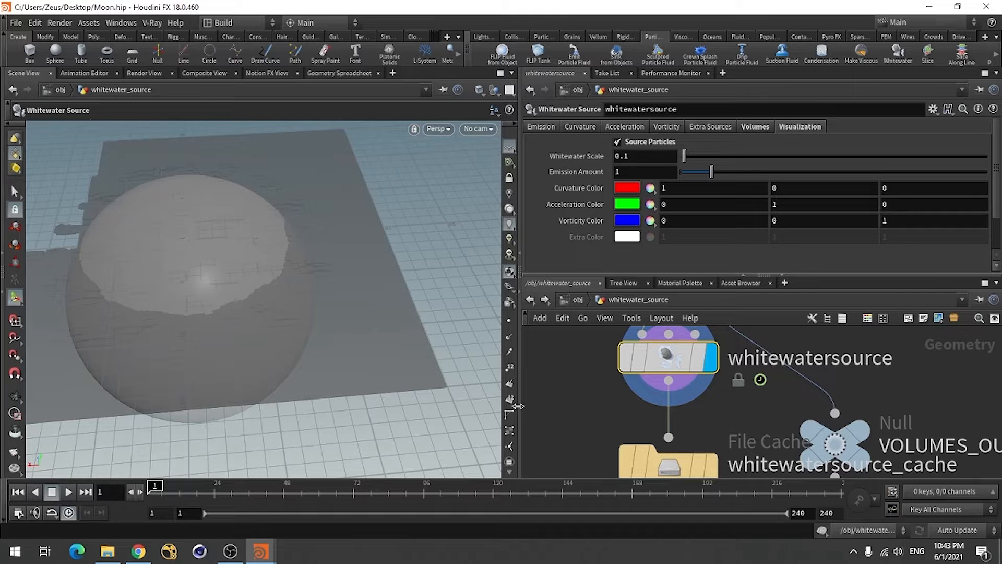
Disable dynamics simulation and set the timeline to frame 64 to preview the whitewater emission.
mouse_move(647, 437)
scroll(647, 438, "down", 3)
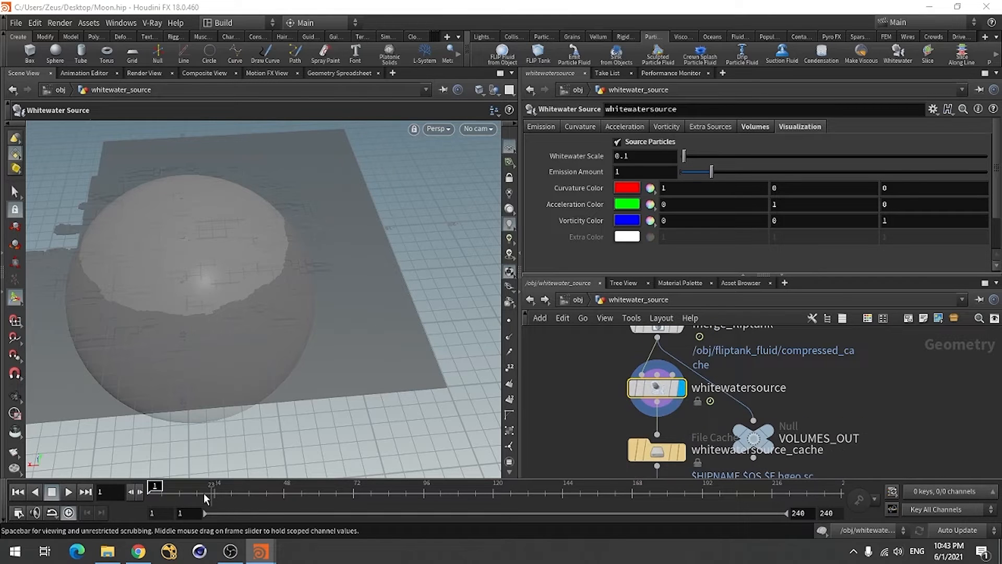
left_click(274, 490)
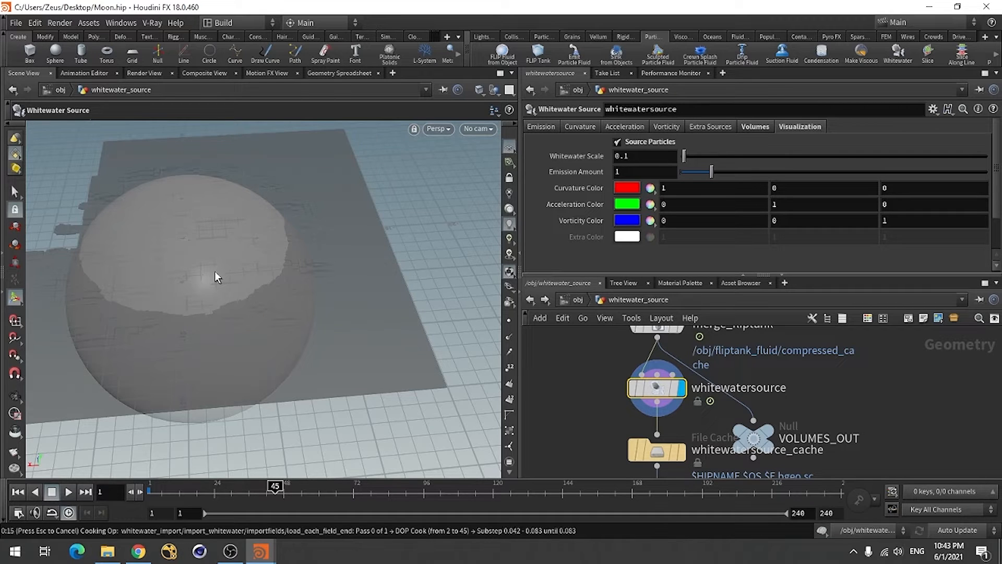
left_click(822, 533)
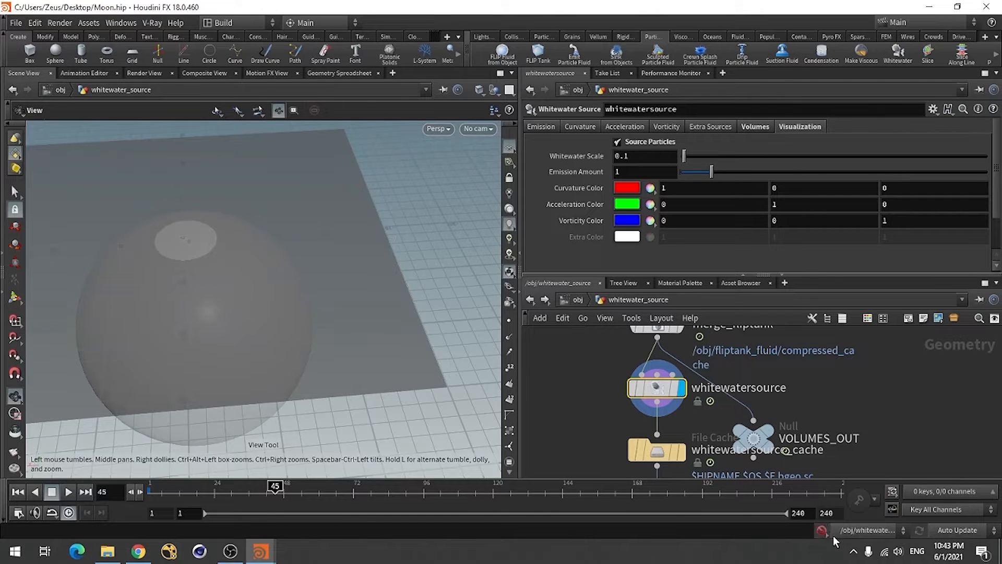
left_click(330, 490)
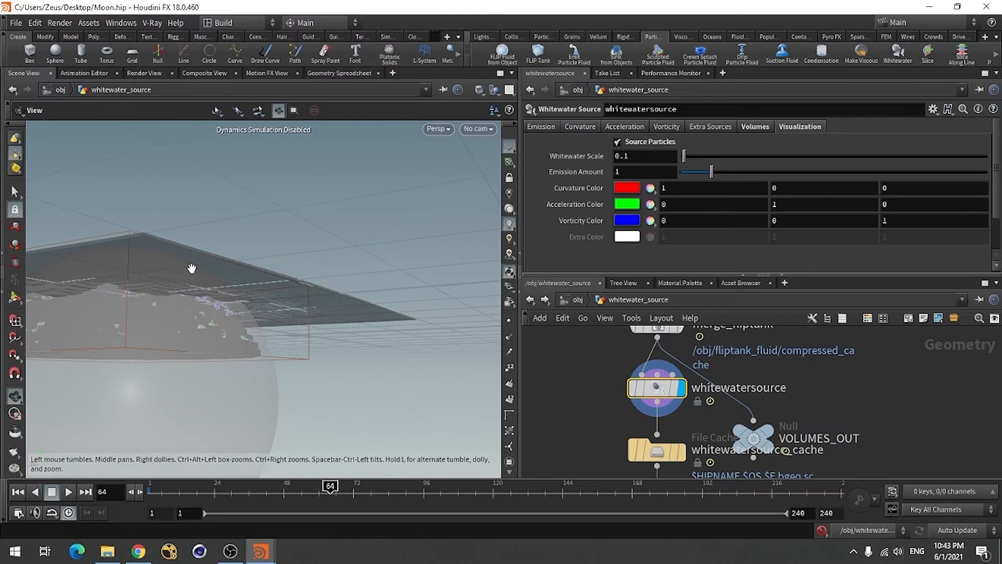
Hide the other objects in the viewport and inspect the isolated whitewater source particles from several angles.
left_click_drag(212, 282, 134, 345)
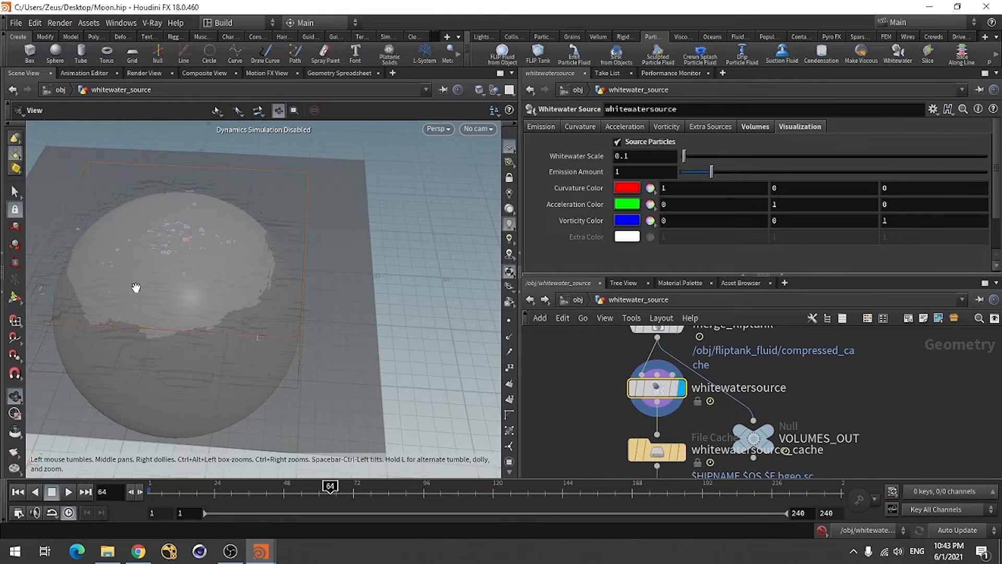
right_click_drag(134, 289, 301, 328)
left_click_drag(170, 357, 142, 362)
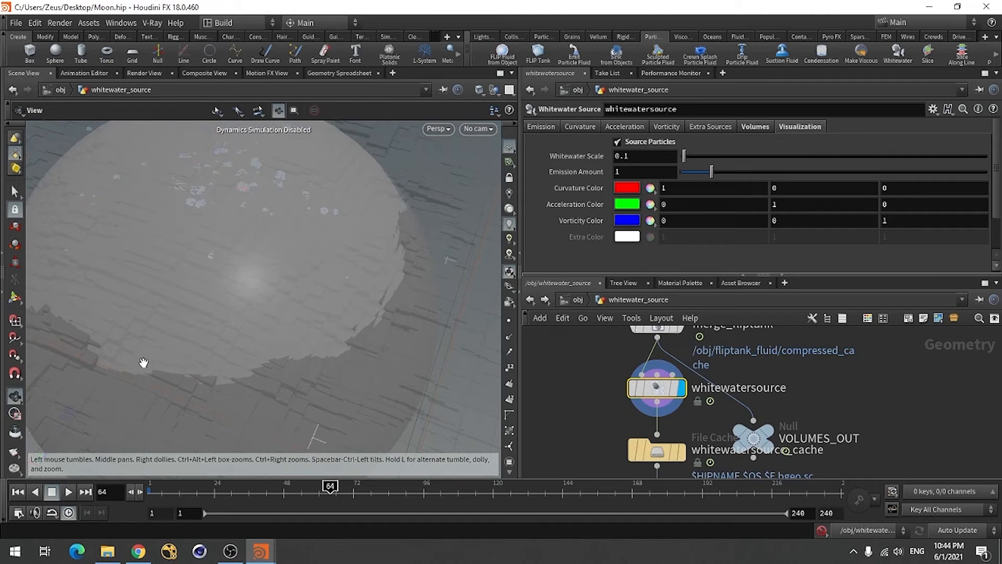
right_click_drag(226, 156, 128, 228)
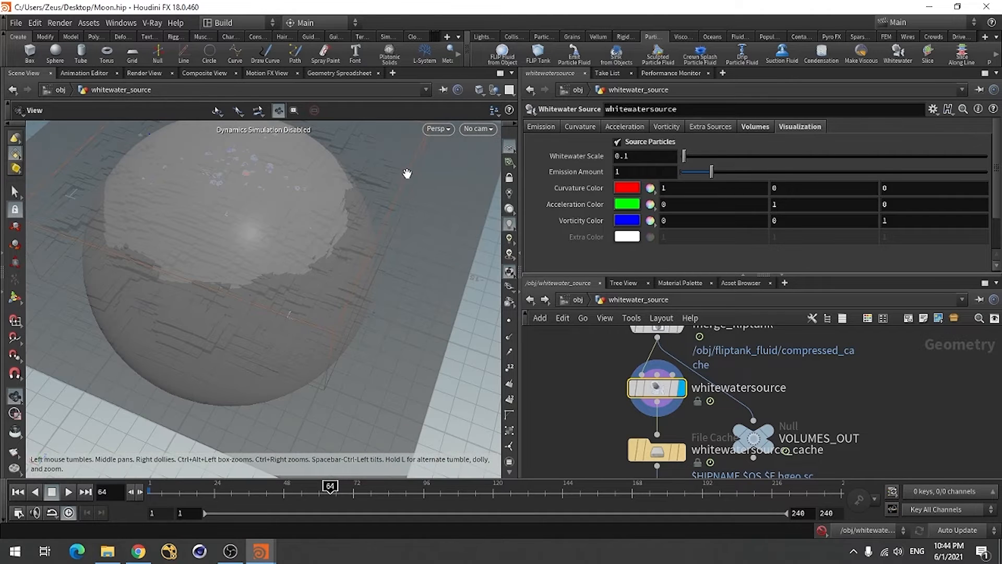
left_click(495, 93)
left_click(504, 129)
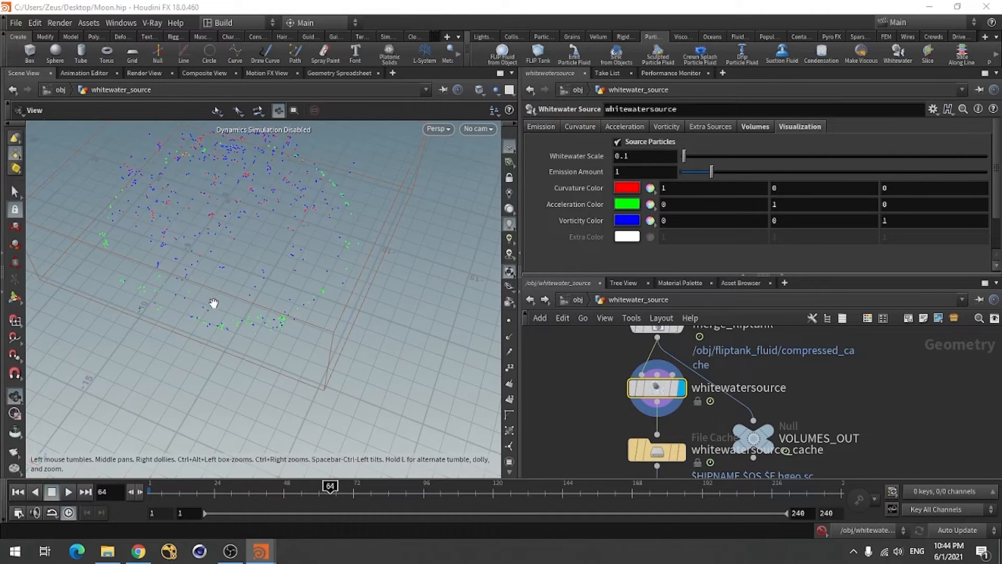
left_click_drag(217, 312, 143, 280)
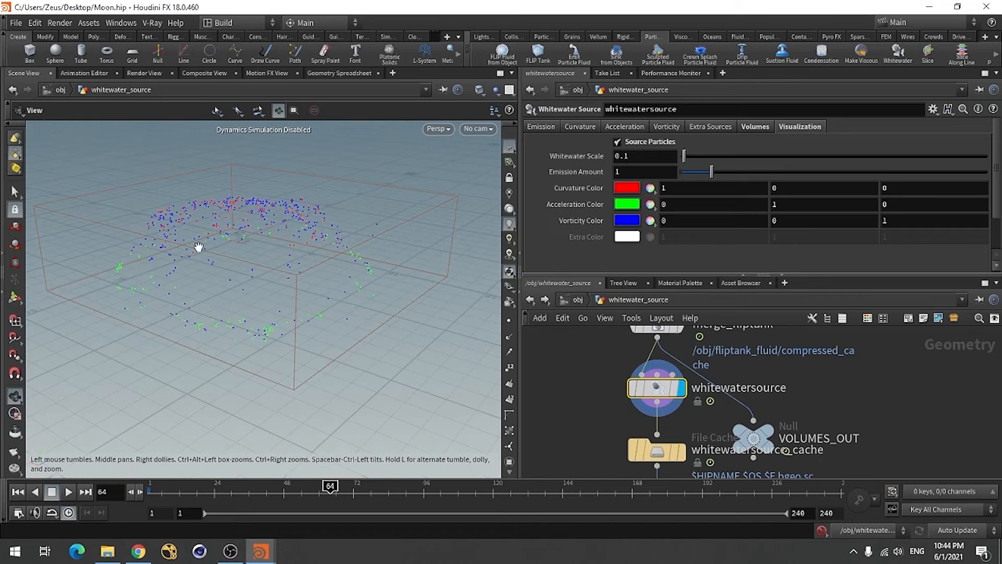
right_click_drag(196, 246, 294, 287)
left_click_drag(294, 286, 166, 270)
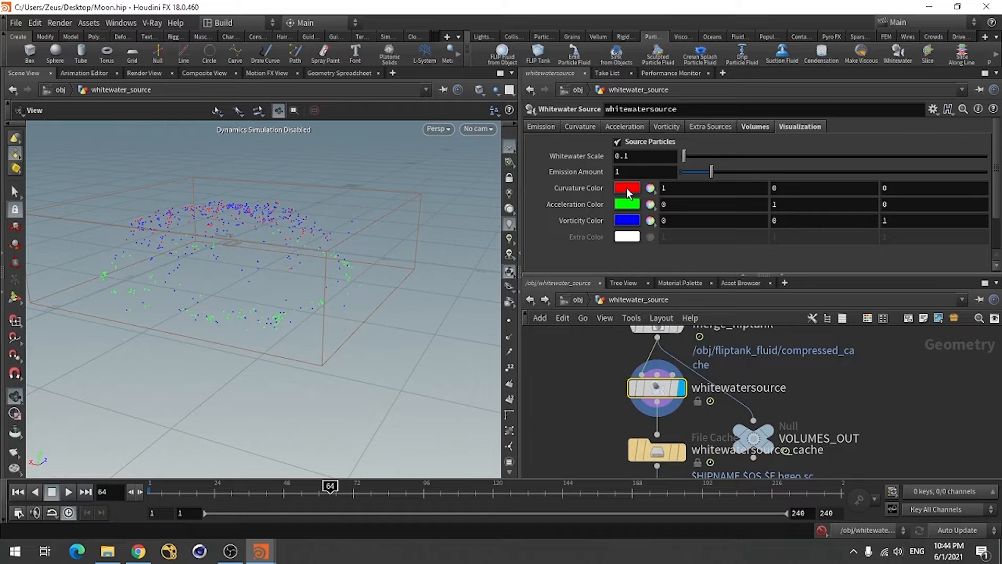
Turn off Emit from Acceleration and Emit from Curvature on the whitewatersource node.
left_click(581, 126)
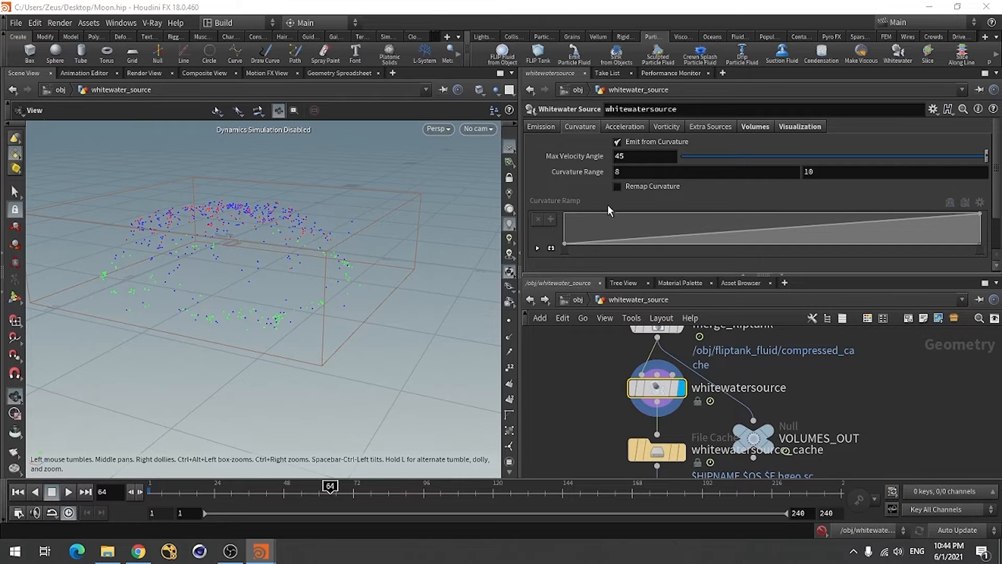
left_click(621, 129)
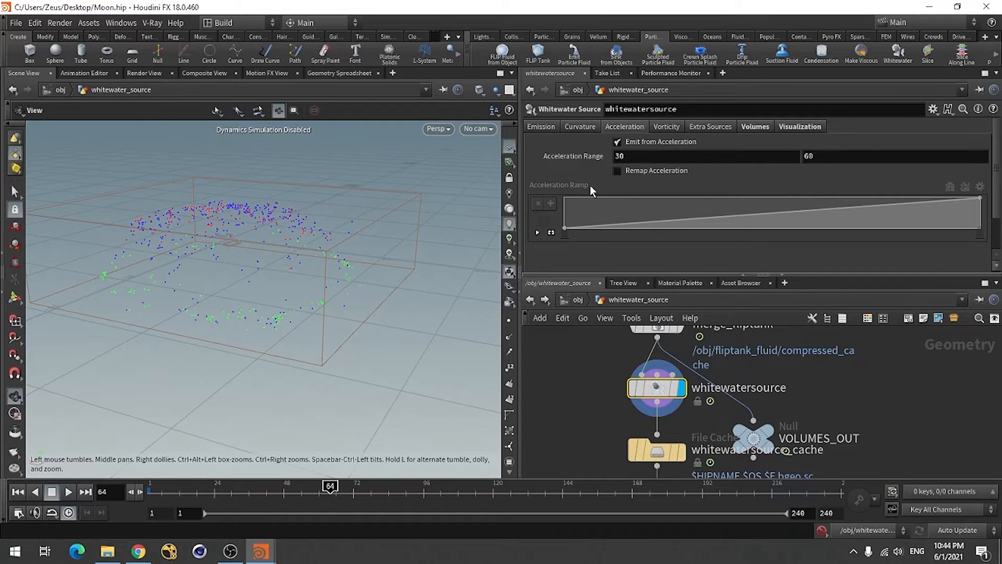
left_click(618, 141)
left_click(672, 129)
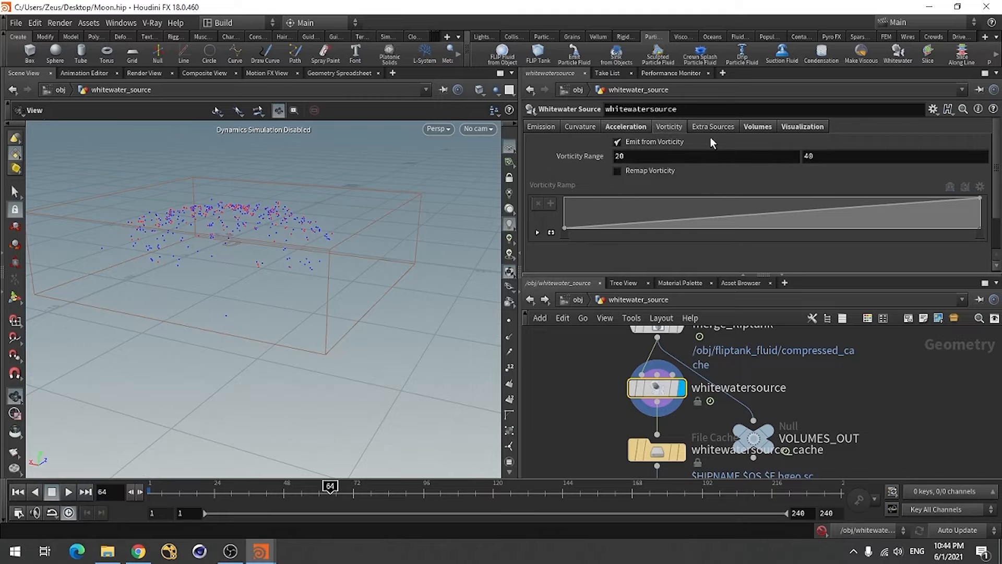
left_click(618, 142)
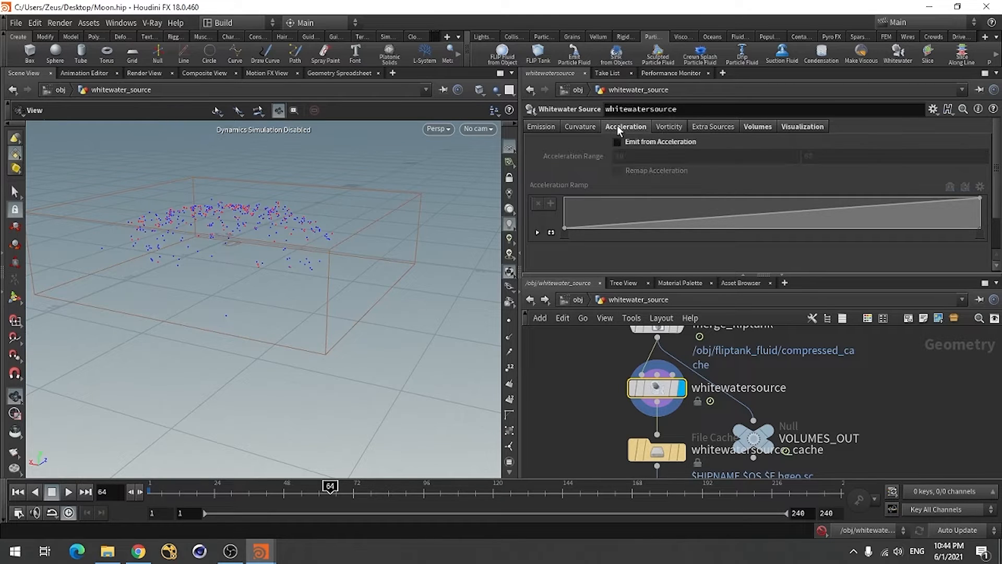
left_click(580, 126)
left_click(618, 142)
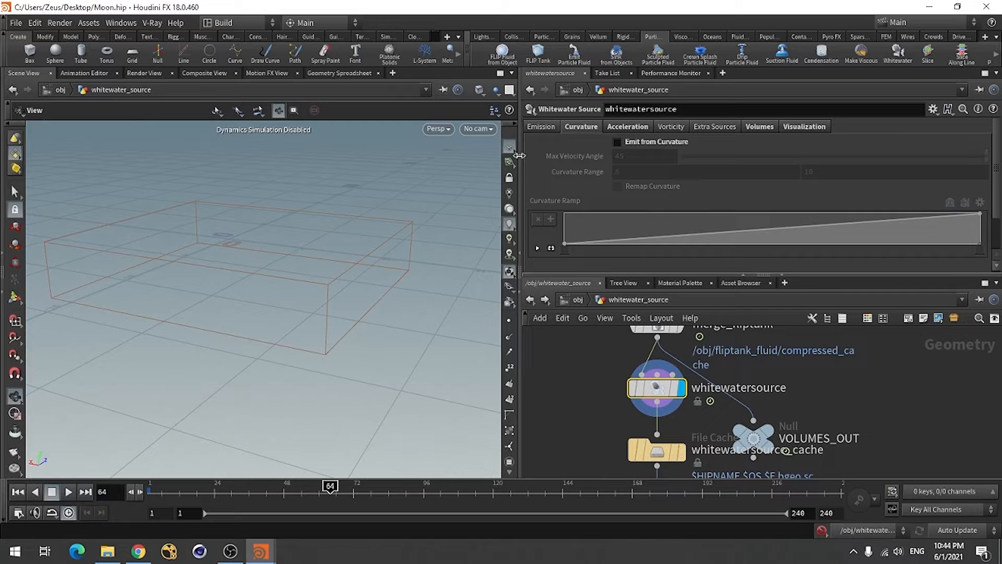
Set the minimum of the whitewater source's emission Speed Range to 1 and check the emitted particles.
left_click(542, 126)
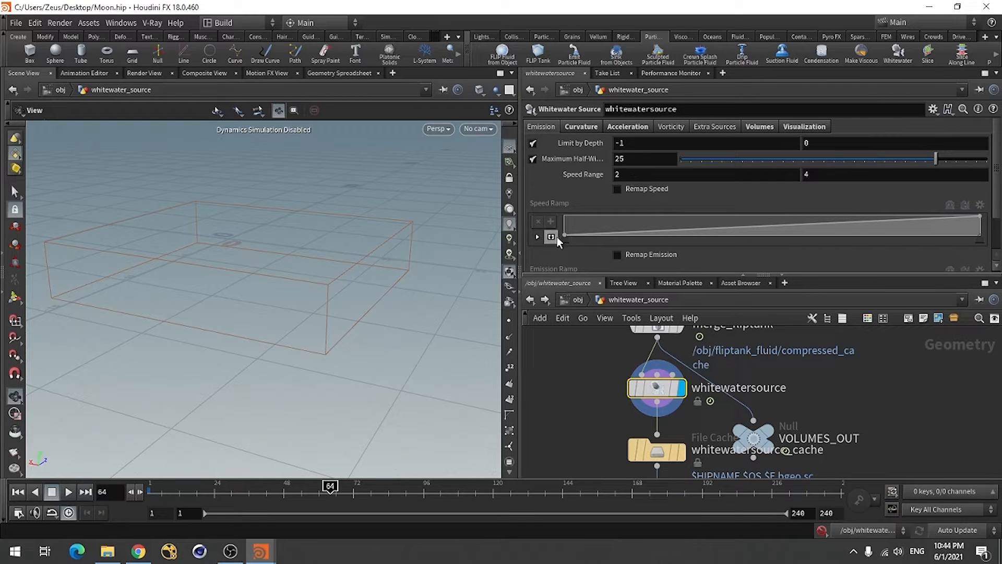
left_click(648, 180)
type("1")
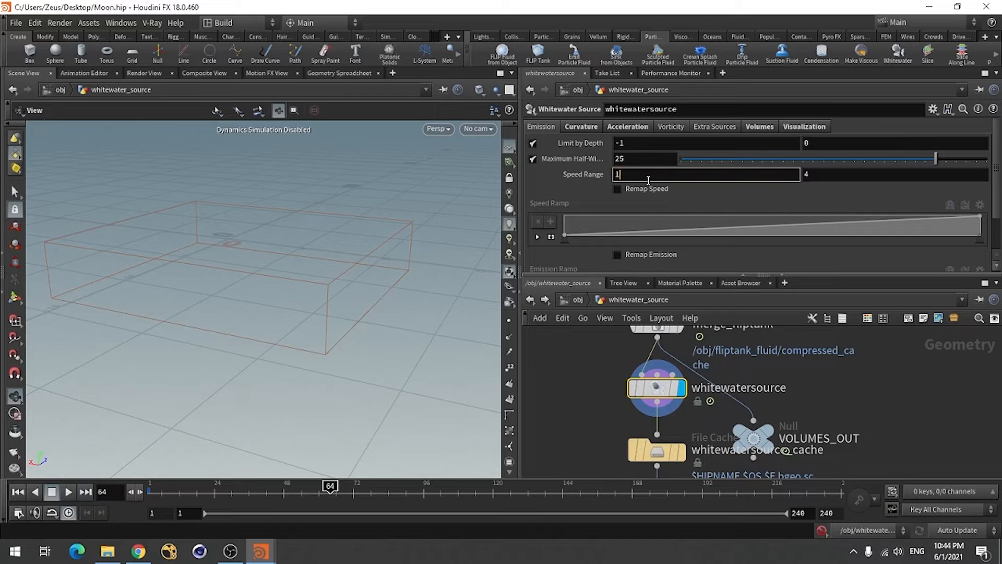
key("Return")
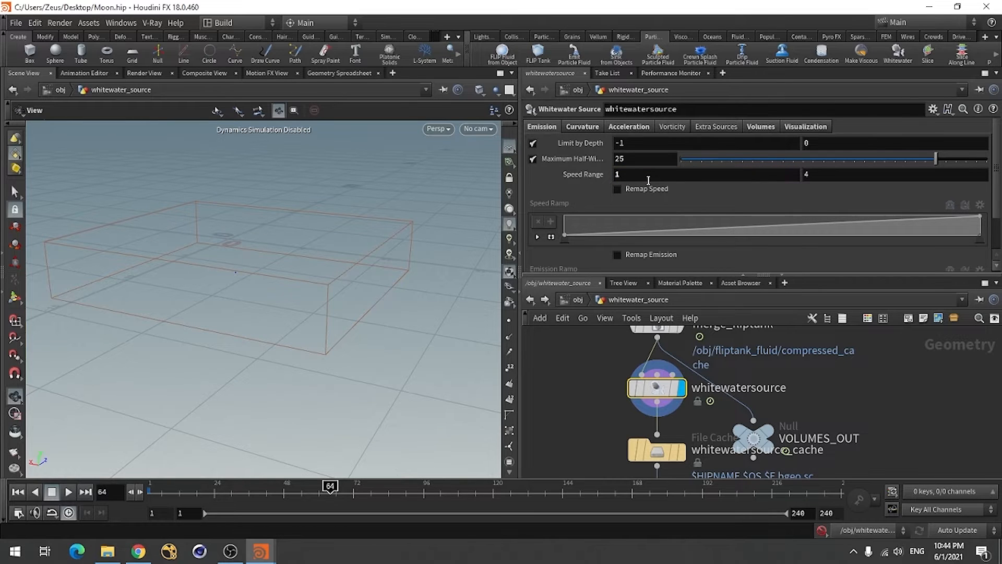
left_click_drag(191, 285, 181, 314)
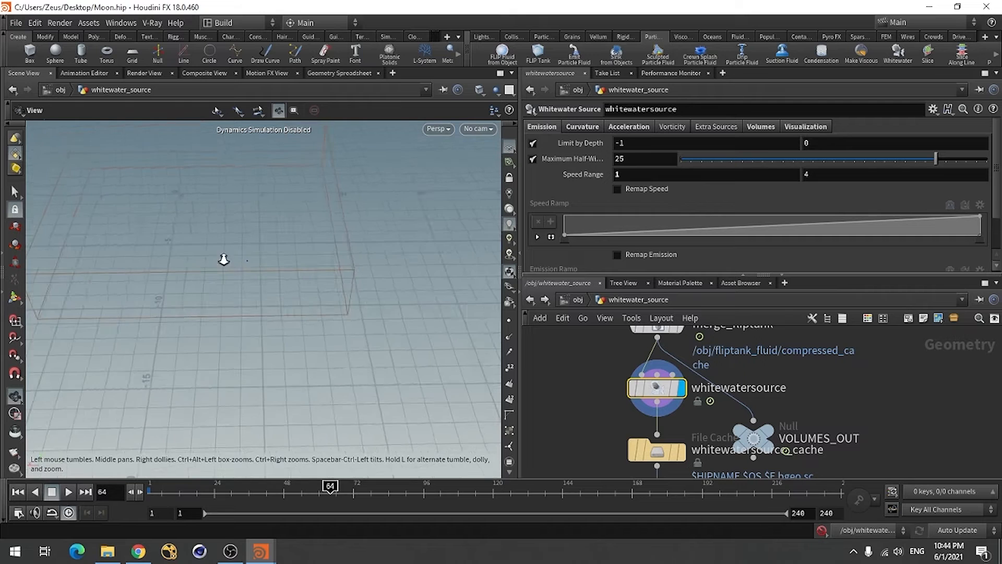
Set the minimum of the whitewater source's Vorticity Range to 5 and check the emitted particles.
right_click_drag(224, 260, 397, 226)
right_click_drag(358, 261, 290, 338)
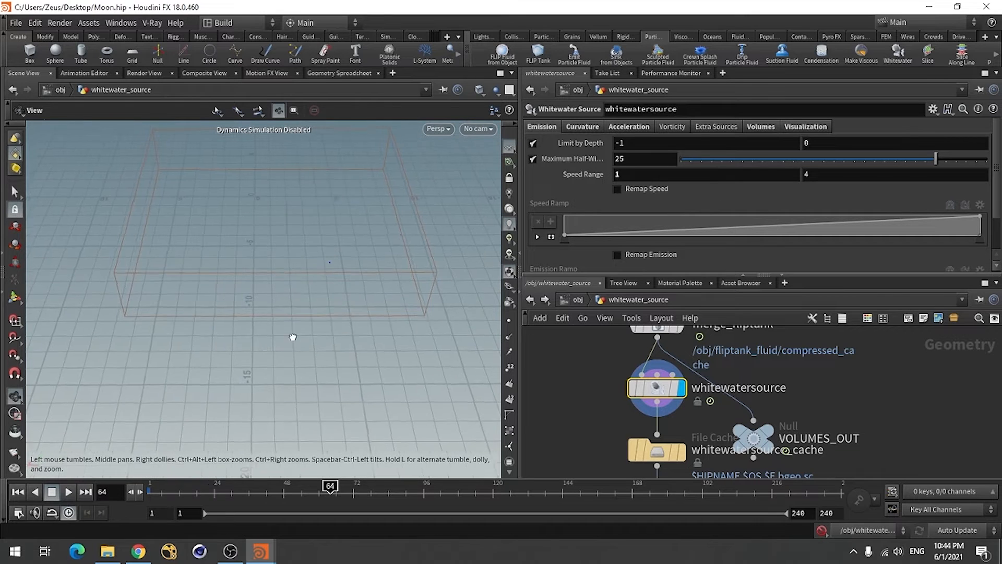
left_click_drag(291, 338, 271, 316)
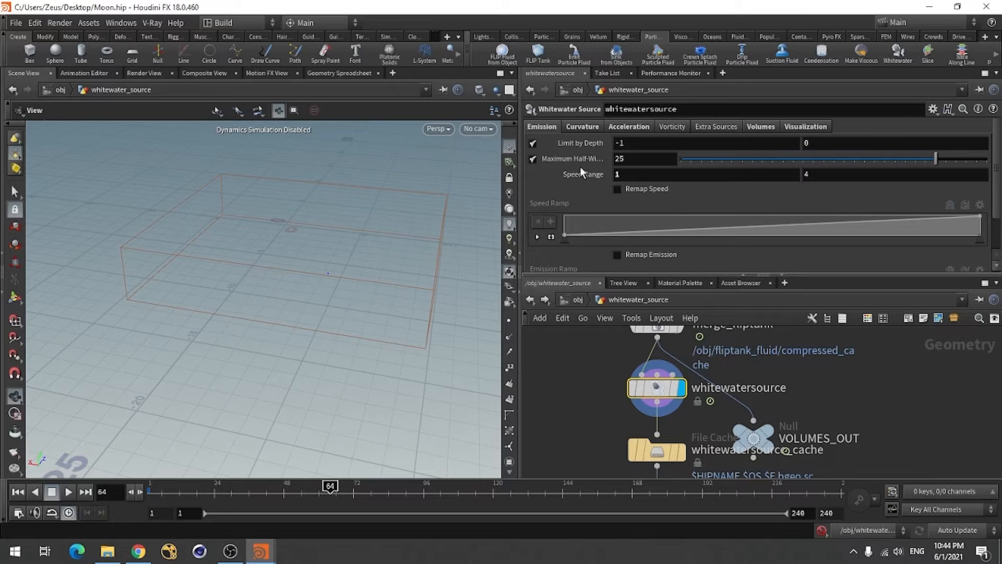
scroll(580, 173, "down", 2)
scroll(576, 183, "up", 2)
left_click(586, 127)
left_click(632, 127)
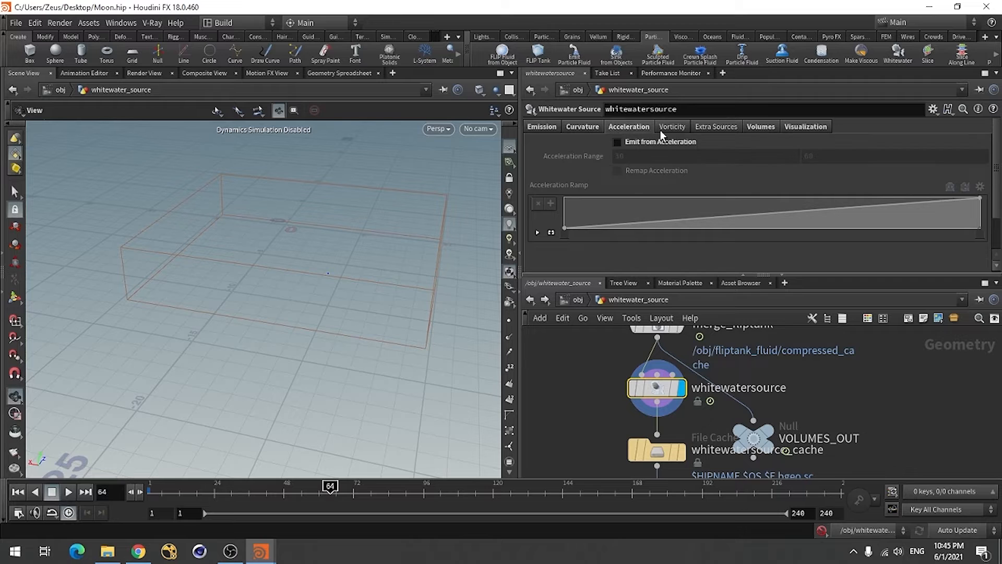
left_click(669, 127)
left_click(642, 156)
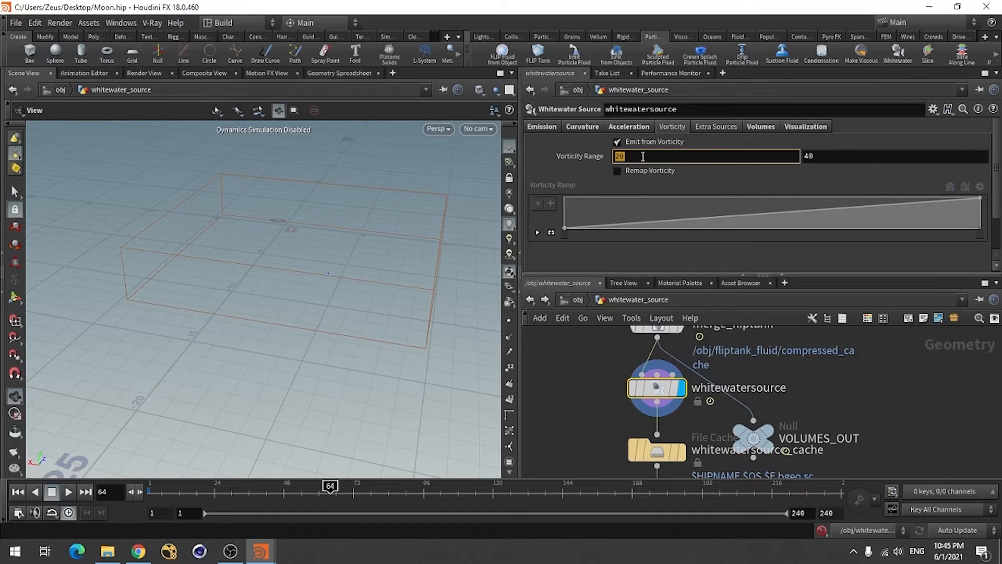
type("5")
key("Return")
mouse_move(237, 259)
left_mouse_down()
mouse_move(326, 261)
mouse_move(234, 272)
mouse_move(242, 267)
left_mouse_up()
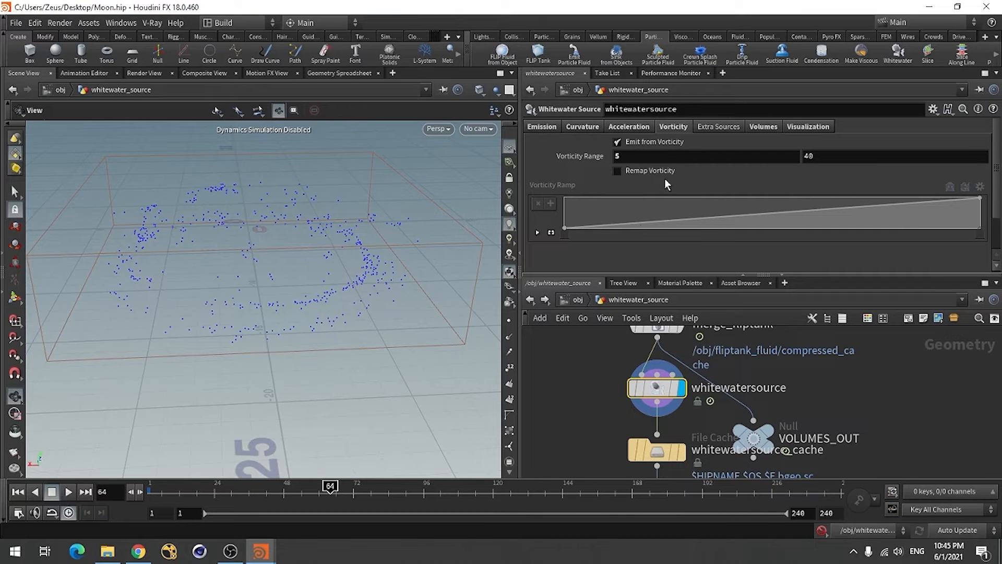
Turn off the Source Particles visualization on the whitewatersource node.
scroll(671, 166, "down", 2)
scroll(652, 186, "up", 2)
left_click(813, 127)
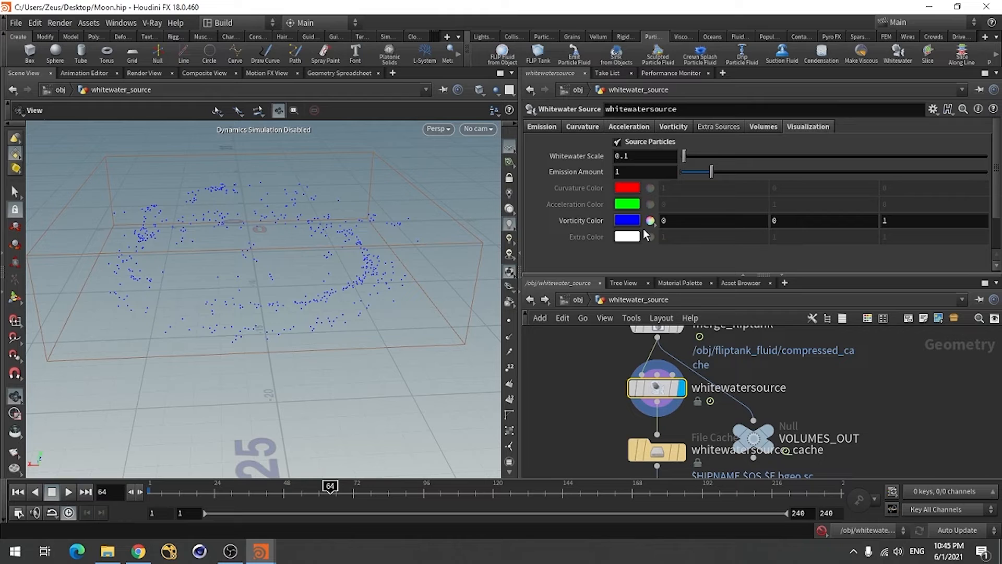
left_click(619, 142)
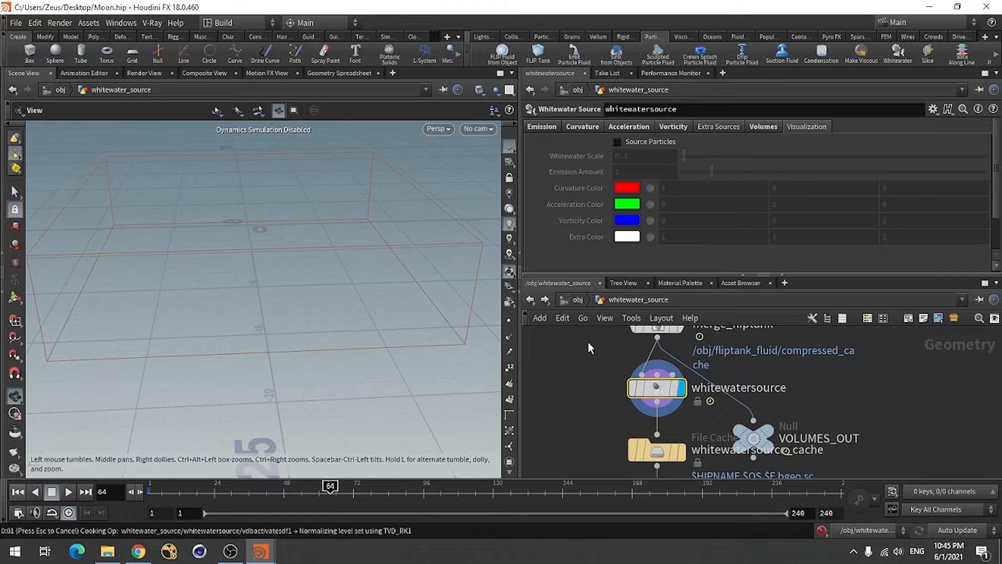
Return to the object level and inspect the whitewater_sim and whitewater_source objects.
key("ctrl+Up")
left_click(578, 300)
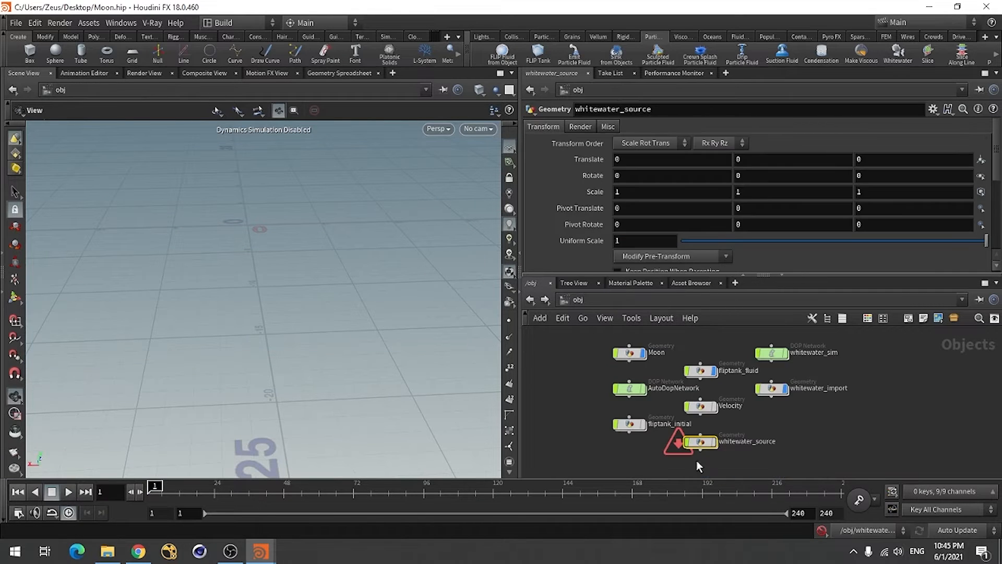
left_click(772, 352)
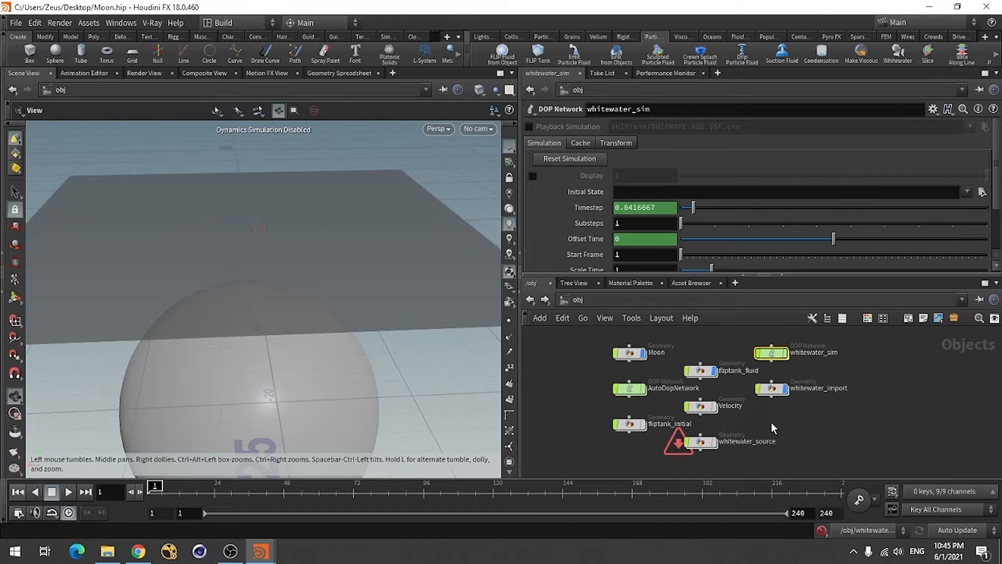
double_click(699, 442)
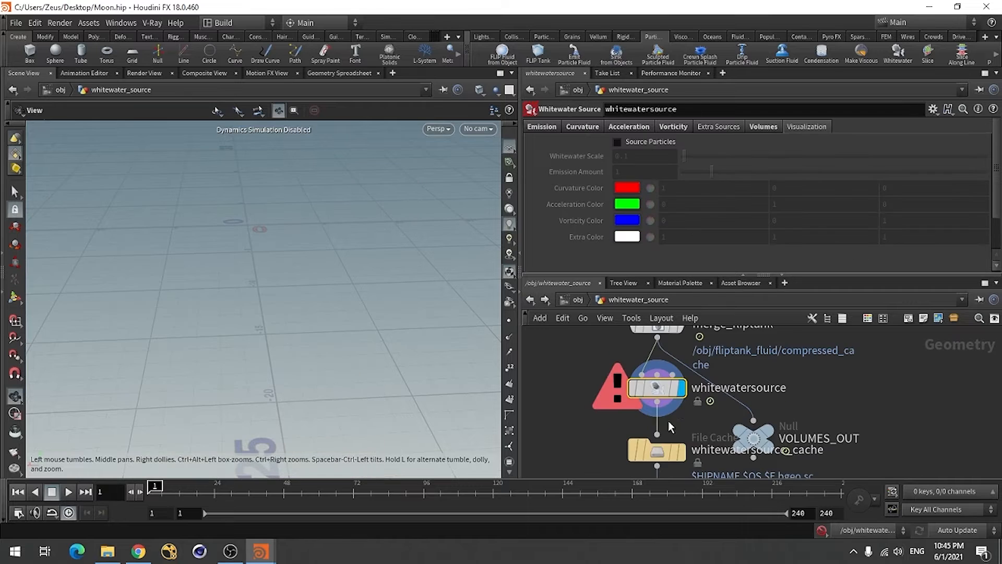
key("h")
left_click(578, 300)
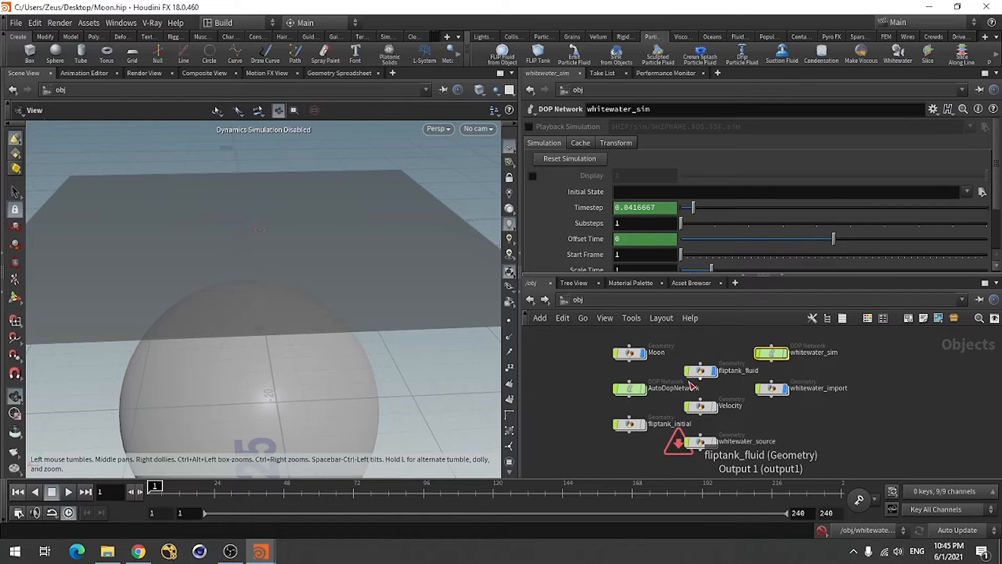
Turn off Load from Disk on the compressed_cache node inside fliptank_fluid and leave that node active instead of bypassed.
double_click(700, 371)
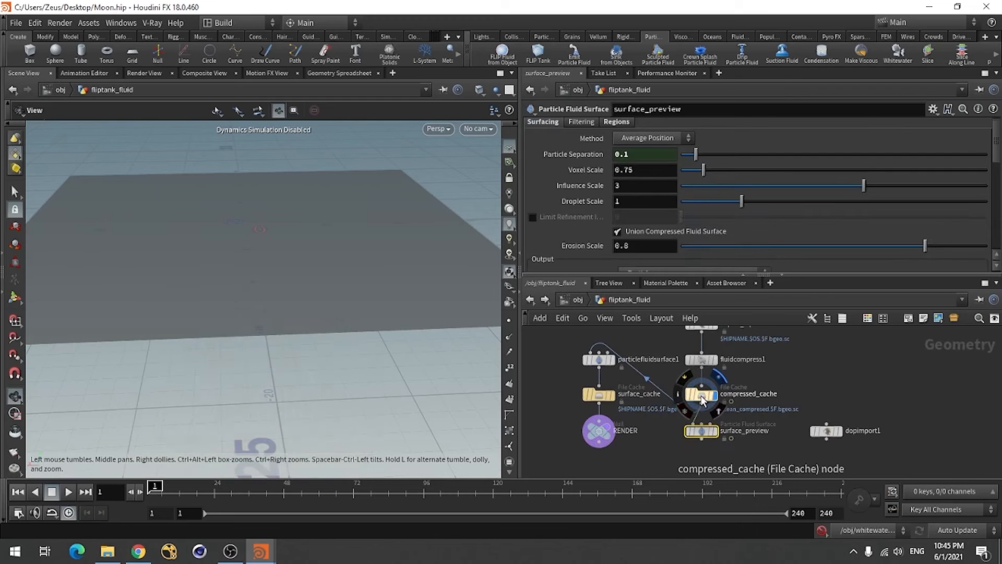
left_click(701, 395)
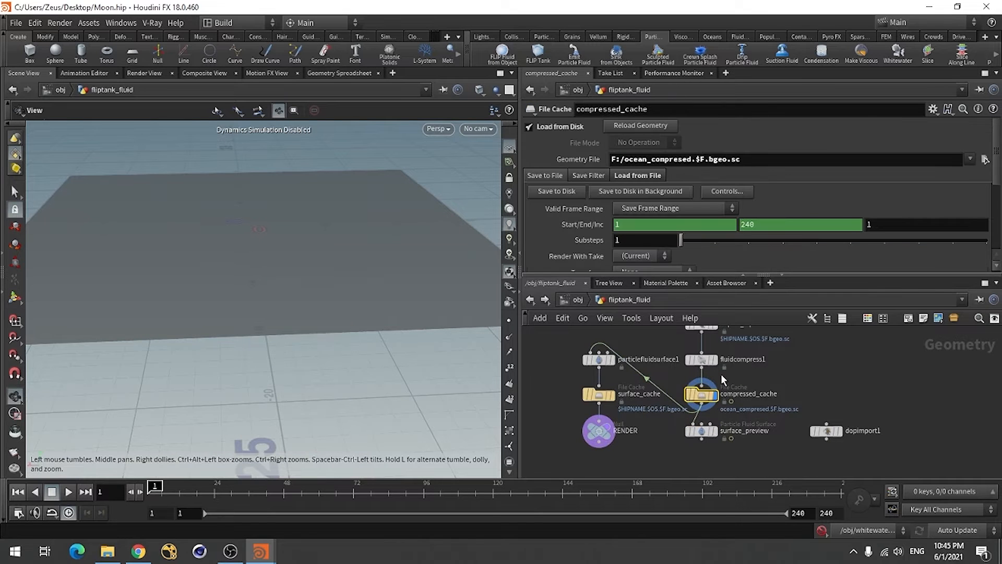
left_click(529, 127)
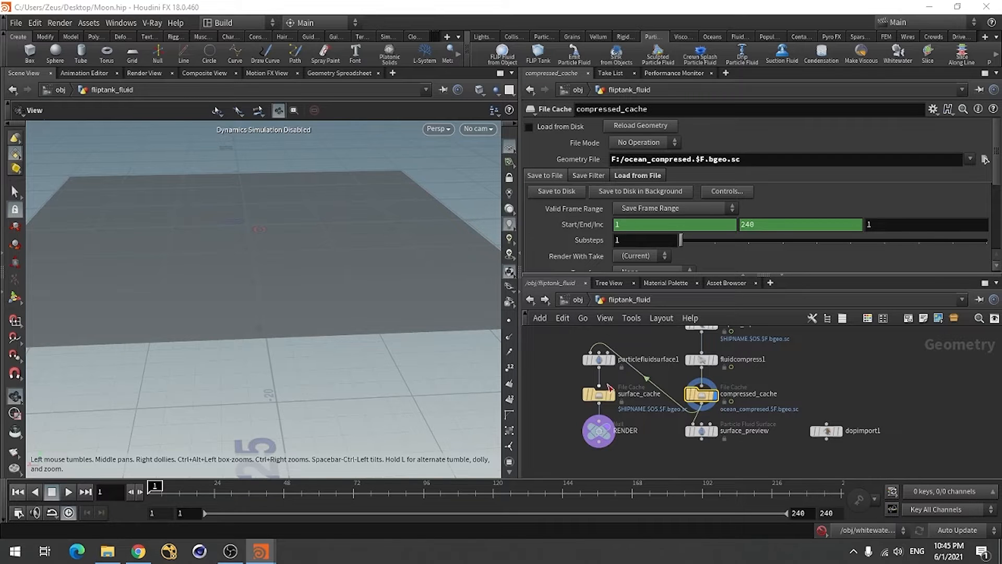
left_click(602, 398)
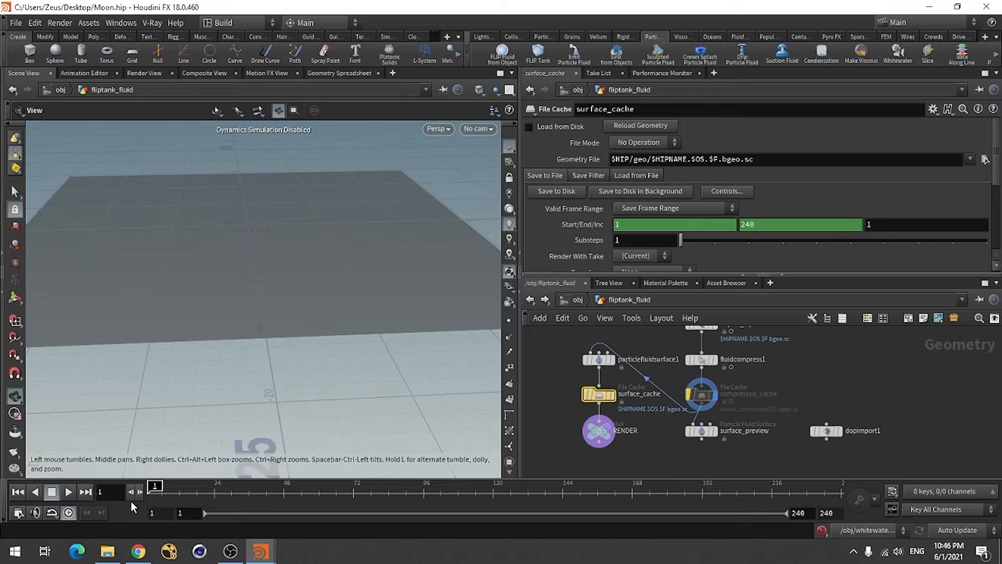
left_click(690, 395)
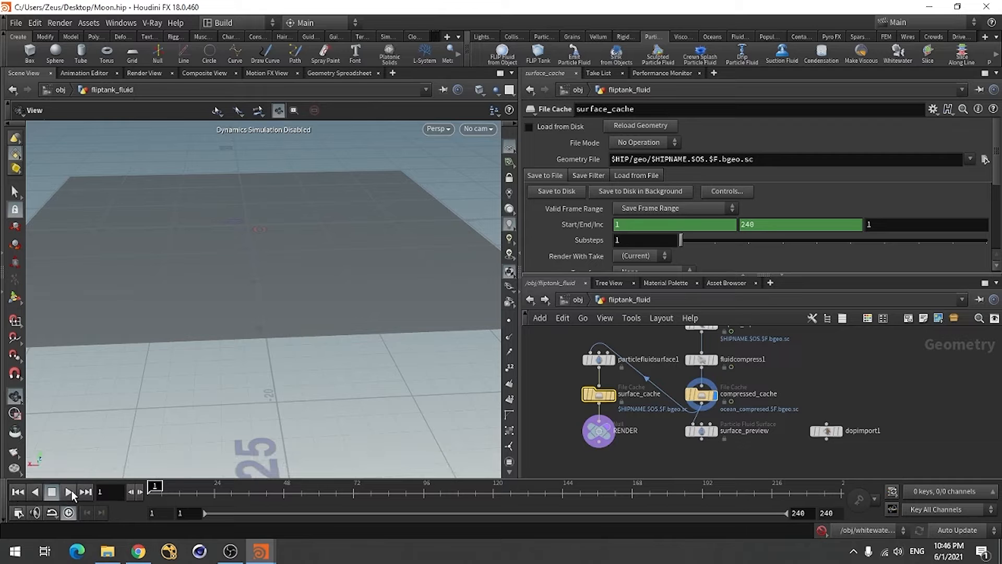
Open the whitewater_sim network, enlarge the parameter area and display the whitewatersolver1 parameters.
left_click(578, 299)
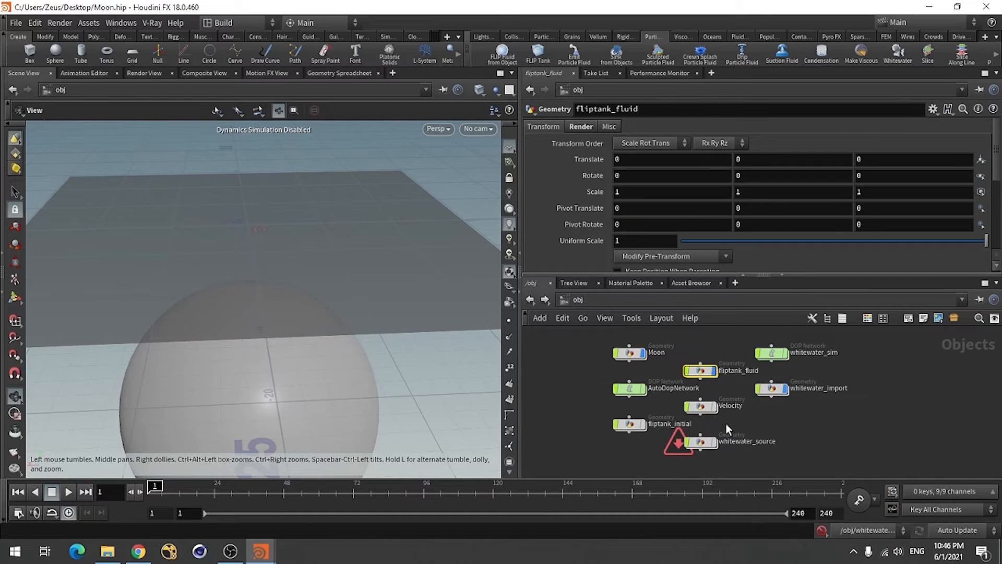
double_click(772, 353)
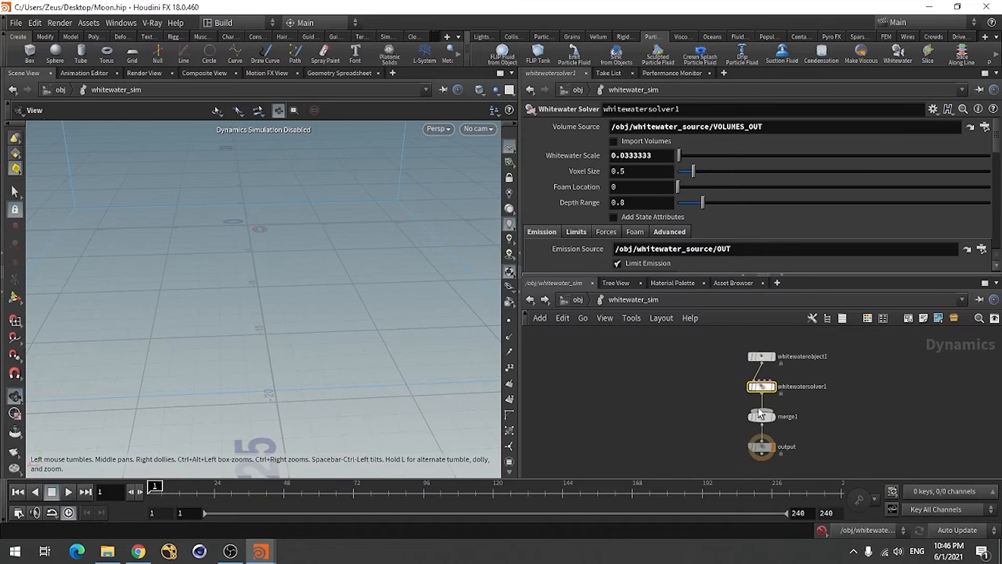
scroll(725, 418, "up", 4)
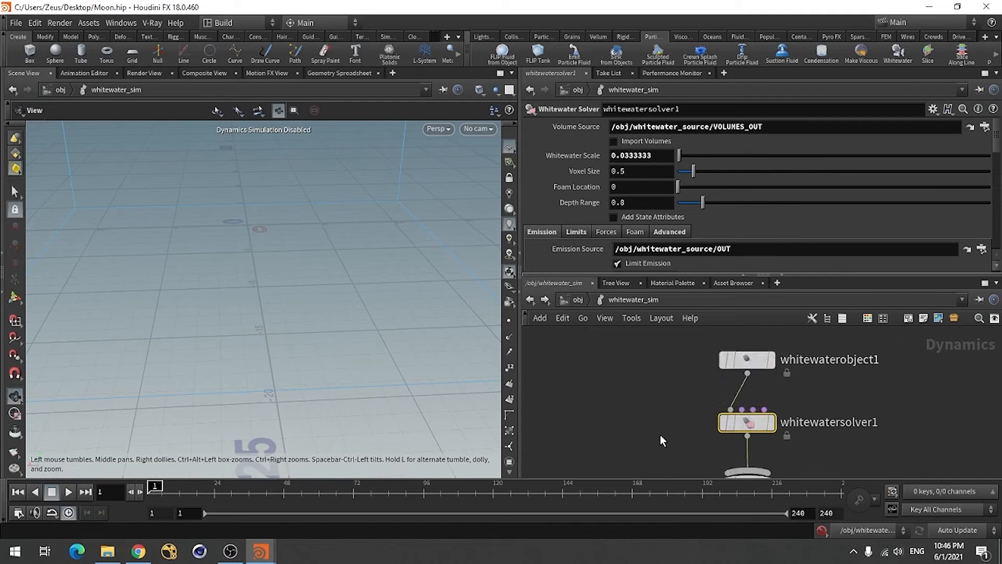
left_click(744, 368)
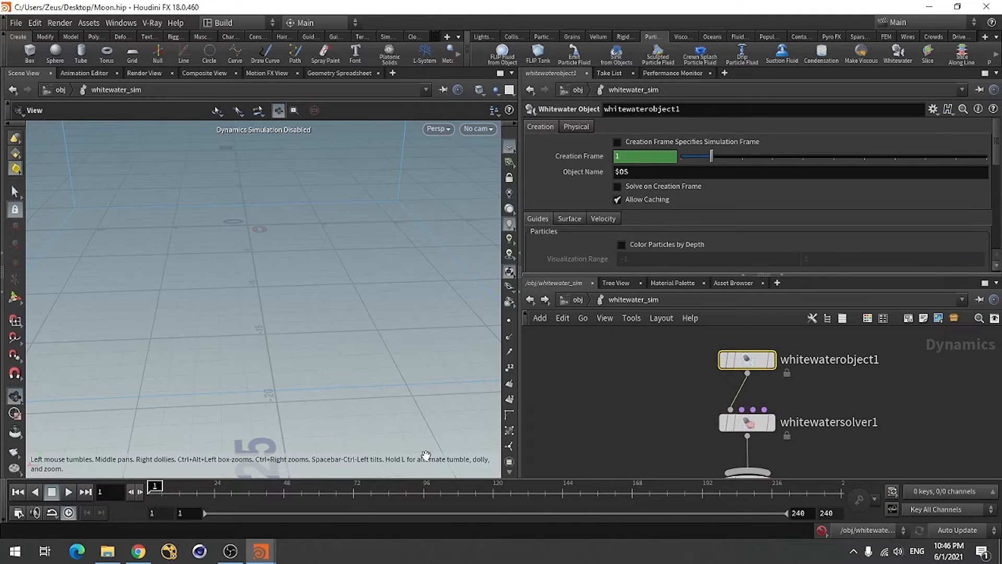
left_click_drag(733, 277, 733, 334)
left_click(750, 451)
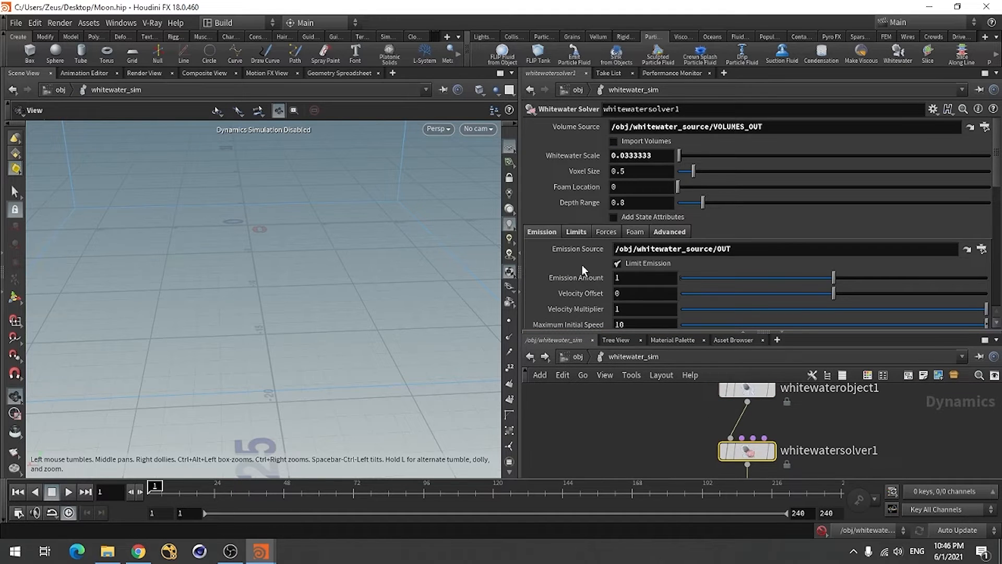
Review the emission parameters of whitewatersolver1 and set its Whitewater Scale to 0.03.
scroll(581, 264, "down", 1)
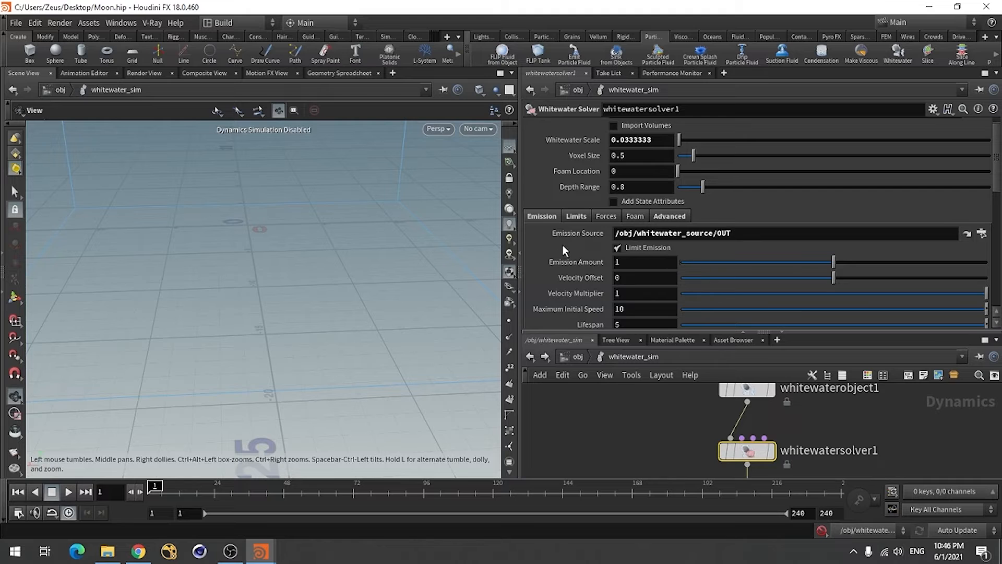
scroll(584, 297, "down", 3)
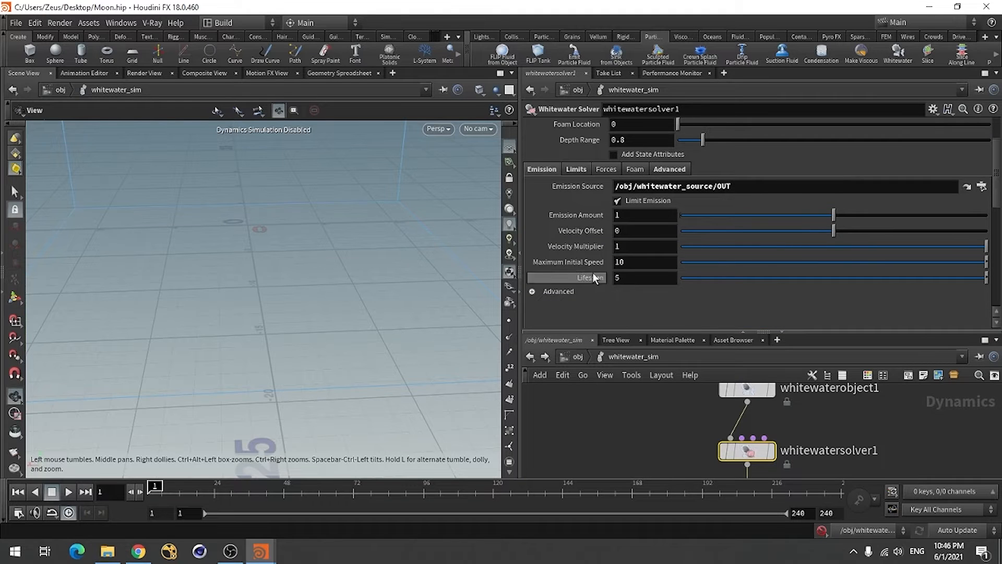
mouse_move(593, 274)
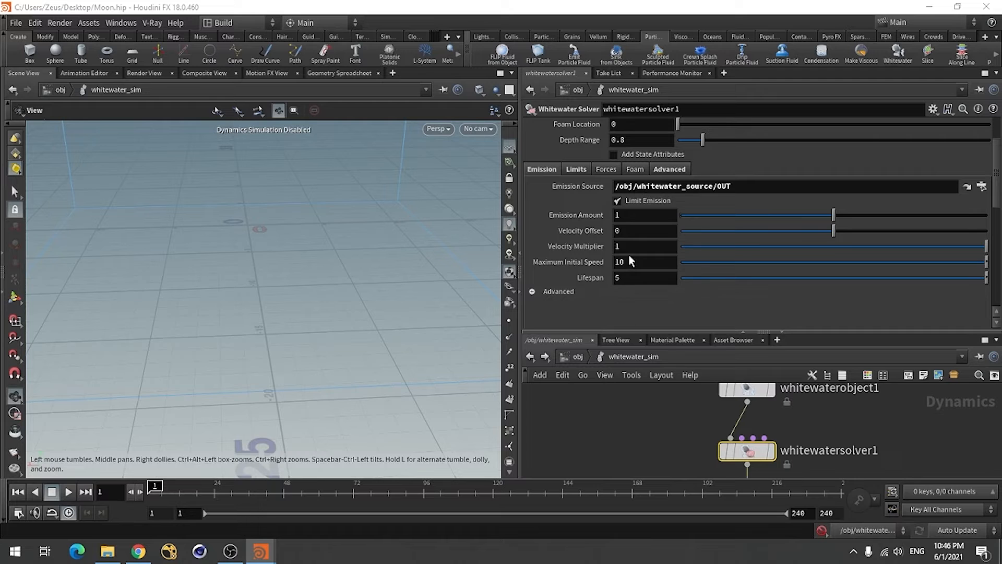
scroll(629, 258, "up", 3)
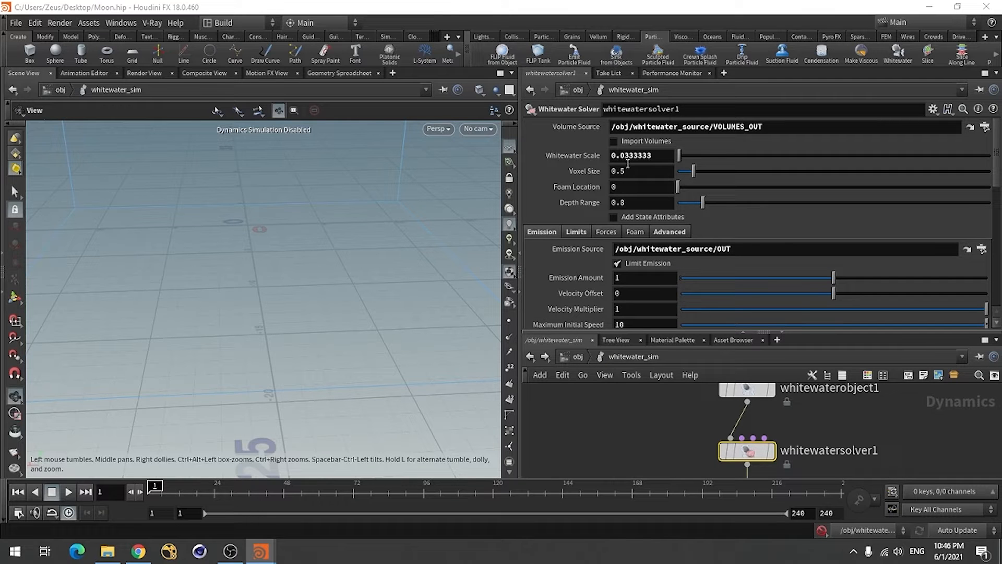
left_click(659, 157)
key("BackSpace")
key("BackSpace")
key("BackSpace")
key("BackSpace")
key("BackSpace")
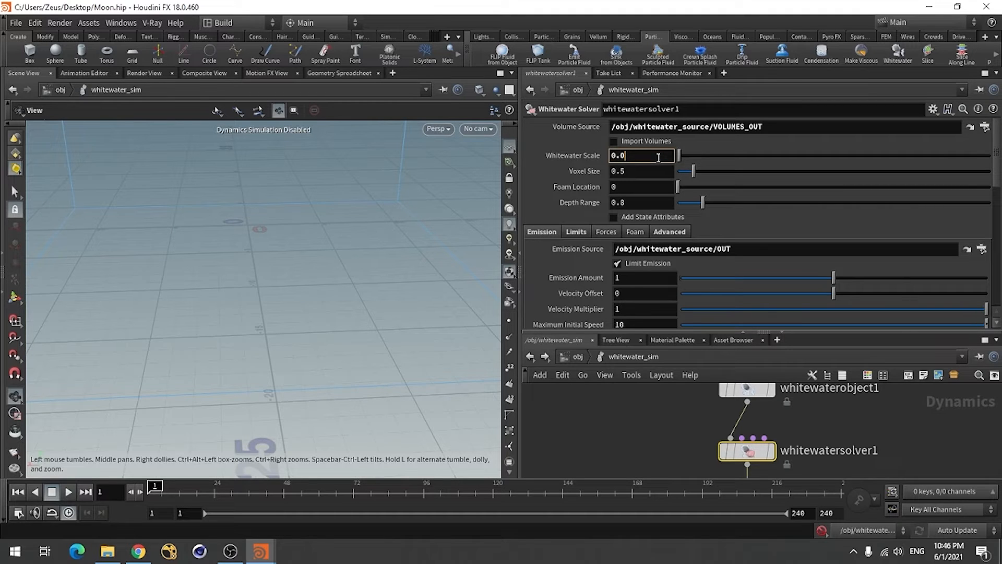
type("3")
Set the whitewater solver's Voxel Size to 0.05 and enable Add State Attributes.
left_click(661, 169)
key("BackSpace")
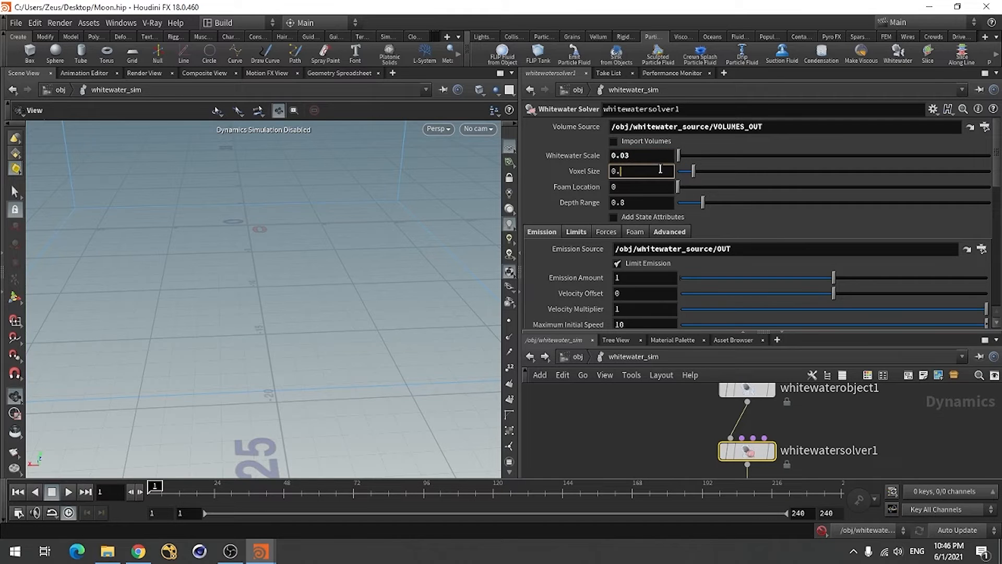
type("05")
key("Return")
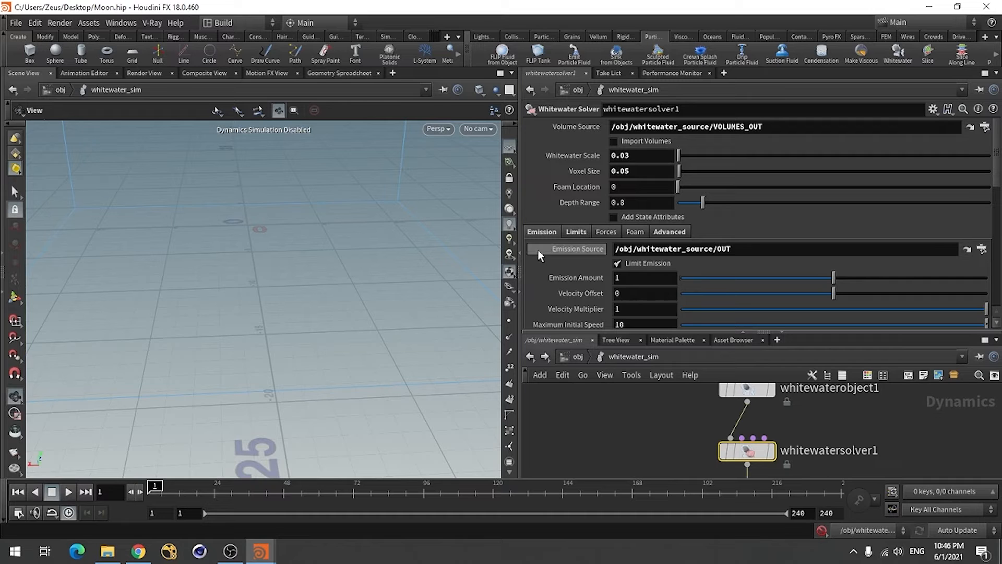
mouse_move(539, 252)
left_click(633, 220)
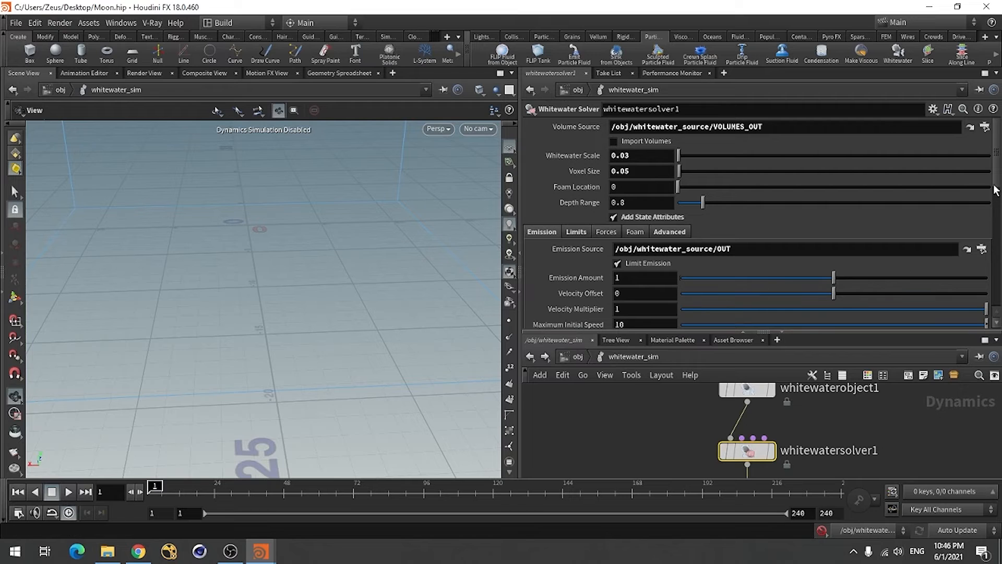
Set the whitewater solver's emission Velocity Multiplier to 0.2 and Lifespan to 1.
scroll(719, 297, "down", 2)
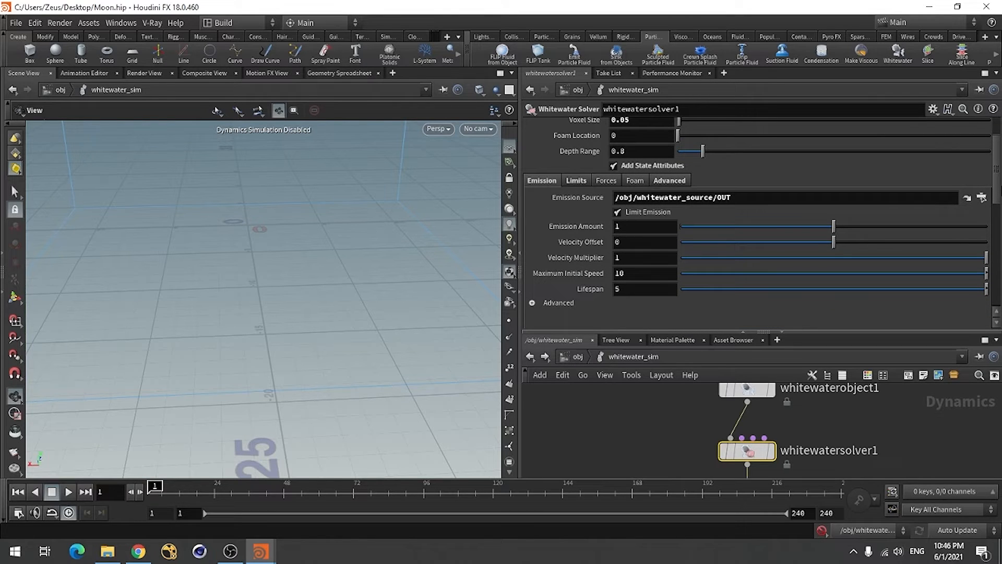
left_click(638, 257)
double_click(638, 256)
type(".2")
key("Return")
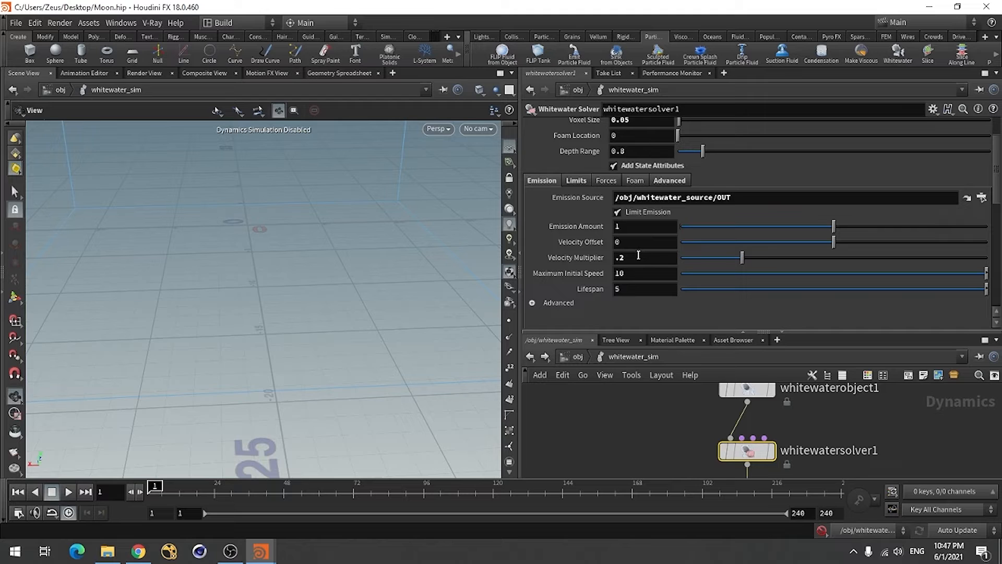
double_click(631, 290)
type("1")
key("Return")
Set the Bubbles and Spray aging rates to 0 in the solver's advanced emission settings.
left_click(532, 302)
scroll(538, 251, "down", 4)
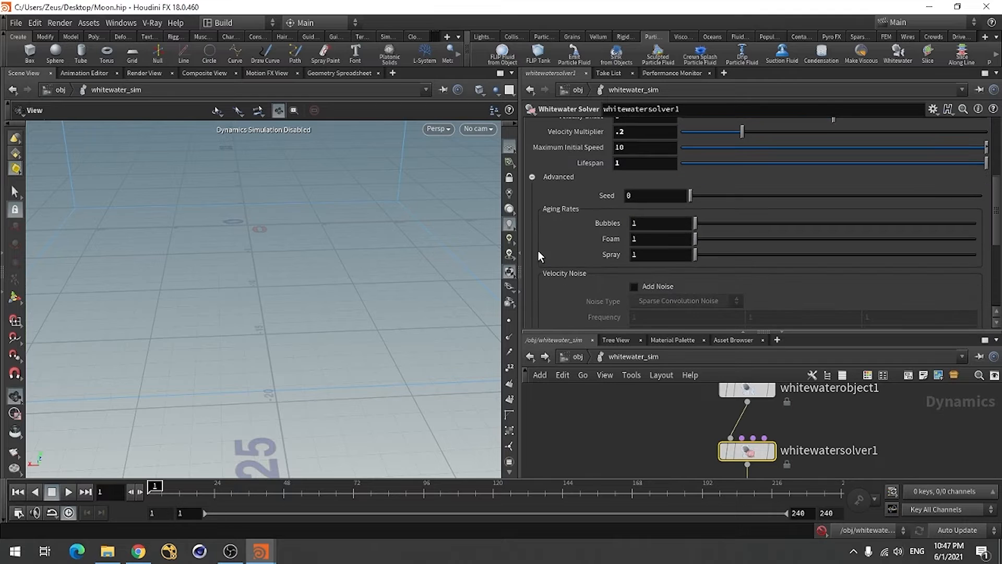
left_click(657, 224)
type("0")
key("Return")
left_click(665, 255)
type("0")
key("Return")
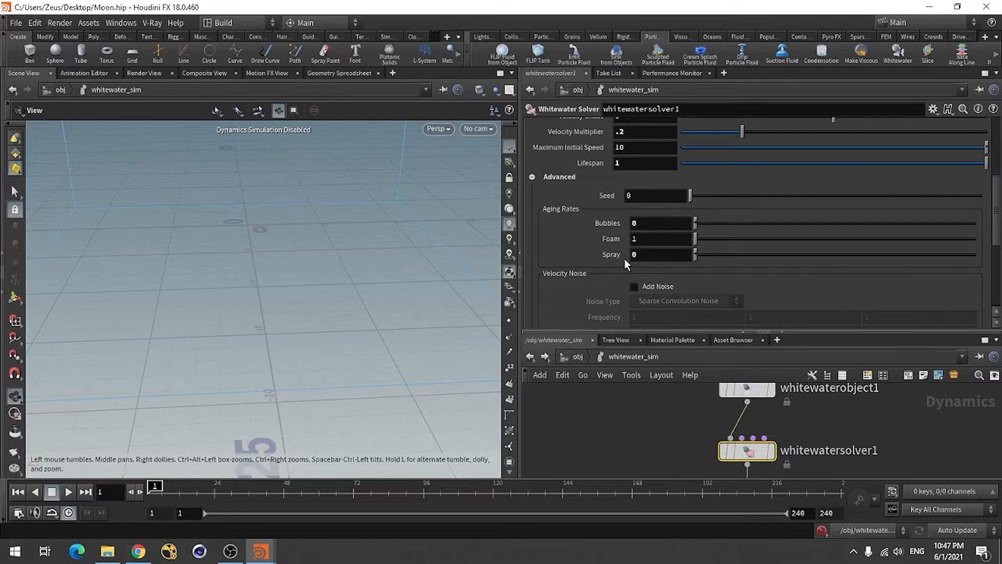
Review the solver's emission values and examine its Closed Boundaries and limit size settings.
scroll(623, 261, "up", 1)
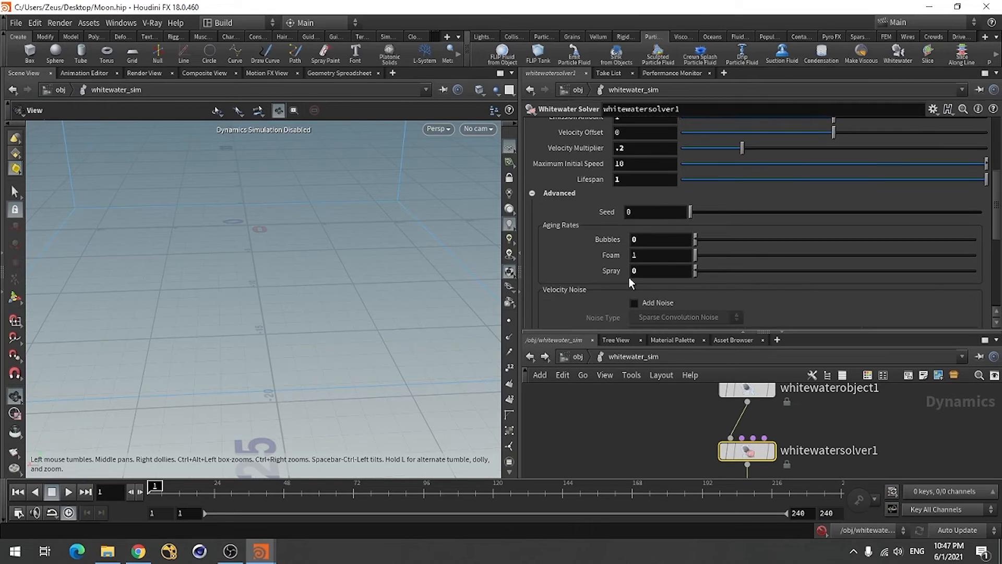
scroll(628, 286, "up", 5)
scroll(648, 314, "down", 5)
scroll(635, 256, "up", 5)
left_click(577, 165)
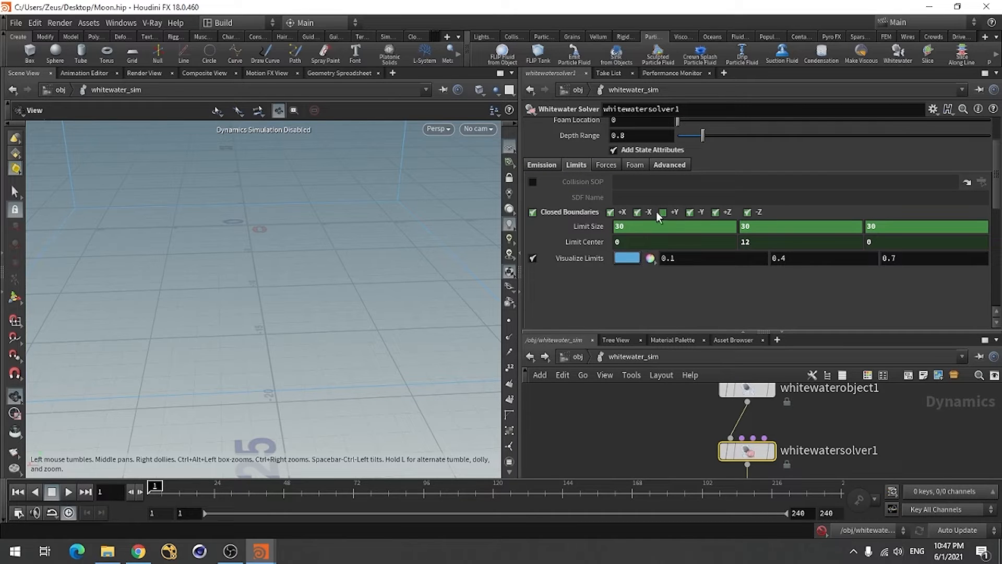
Enable Erosion in the whitewater solver's foam settings.
left_click(668, 165)
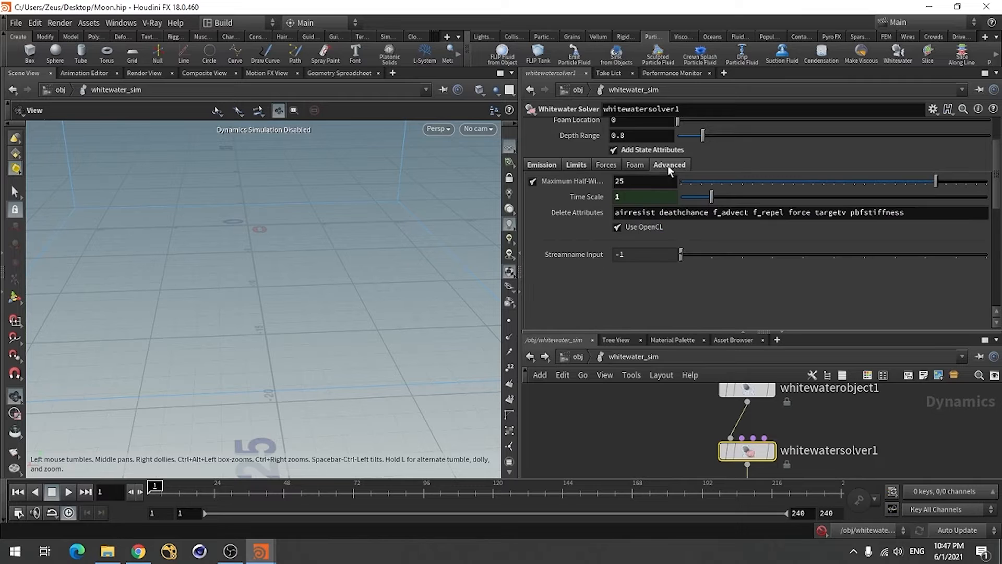
left_click(635, 164)
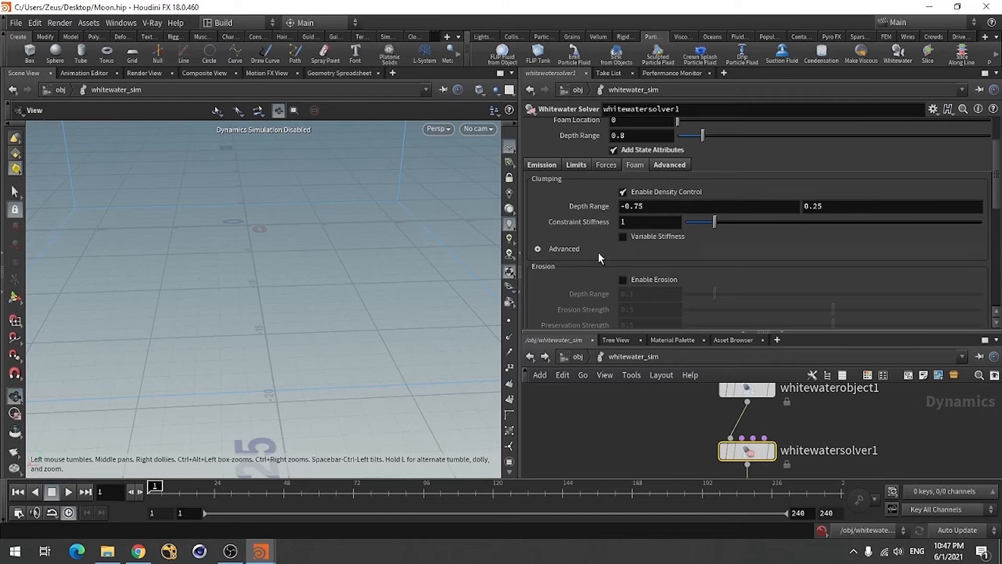
scroll(579, 272, "down", 4)
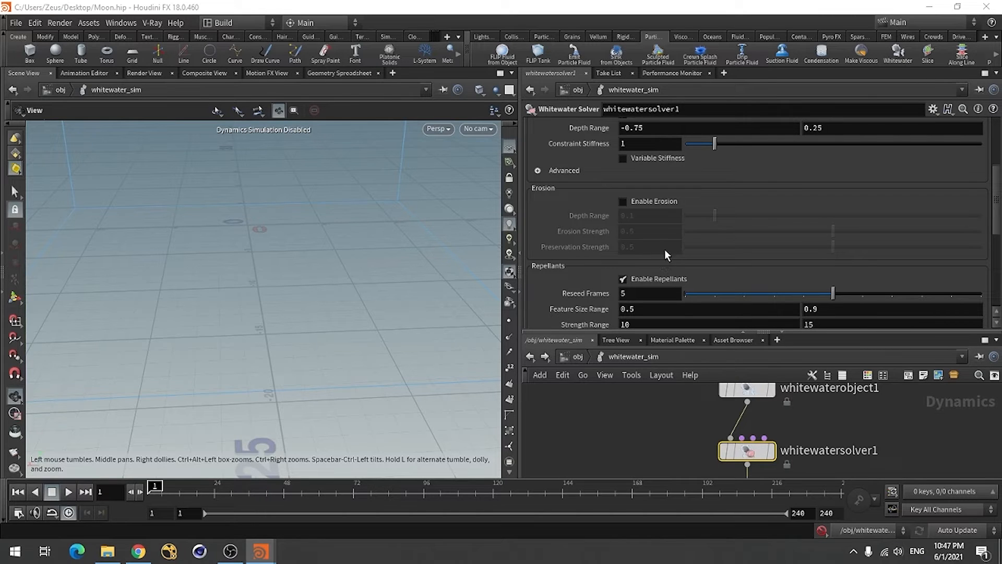
left_click(657, 202)
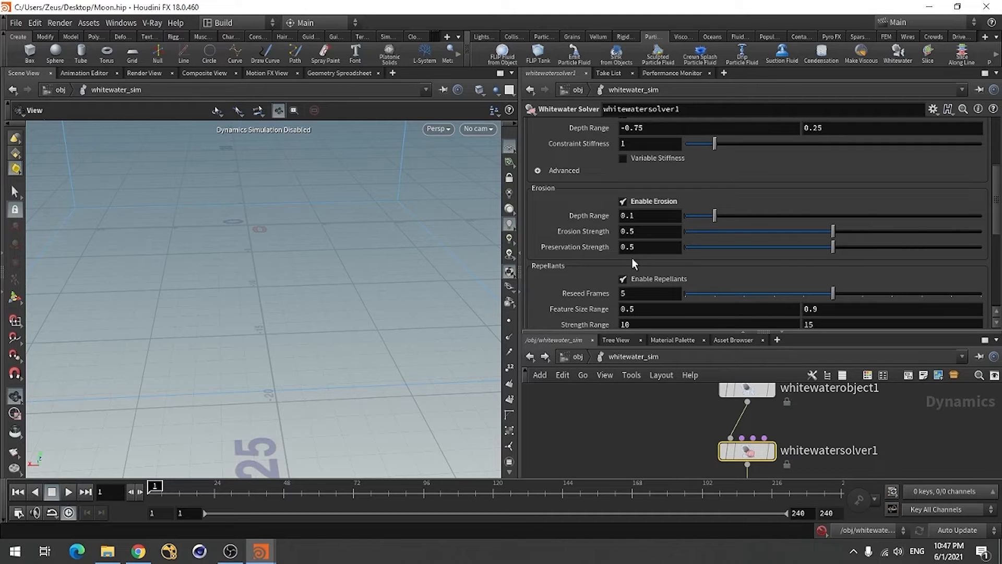
Review the whitewater solver's foam erosion and repellant parameters, its advanced settings and its emission values.
scroll(632, 258, "down", 3)
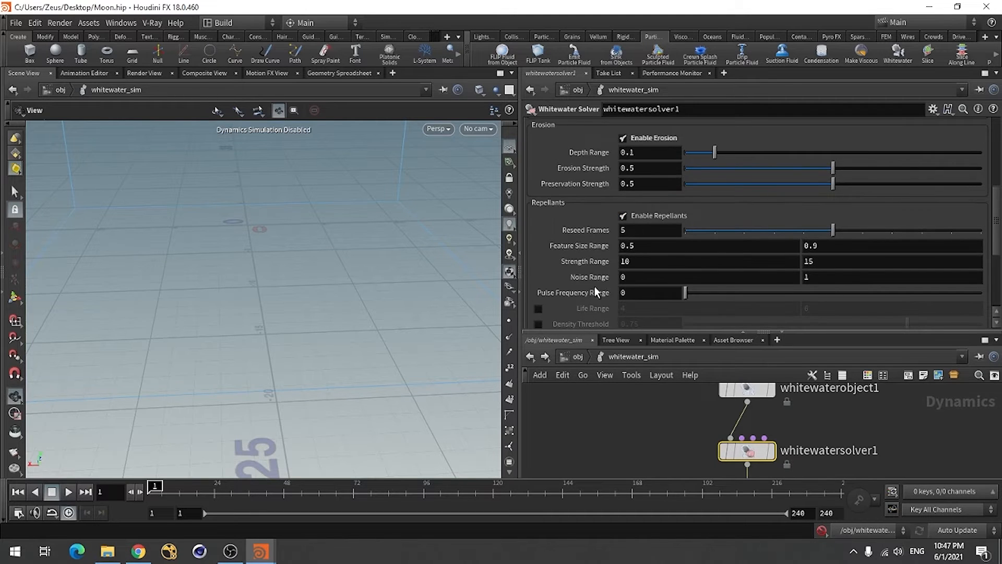
scroll(604, 262, "down", 4)
scroll(585, 272, "up", 4)
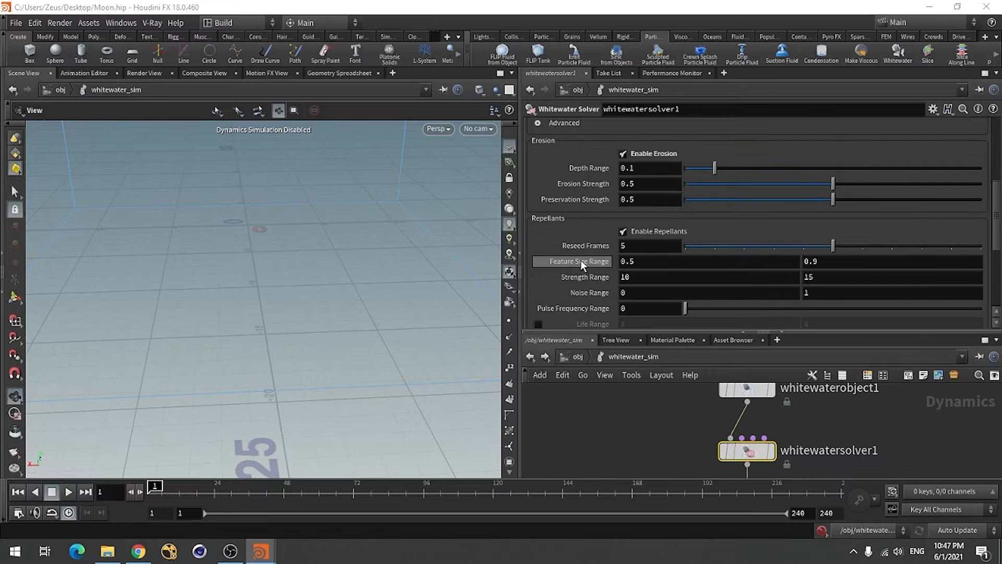
scroll(577, 214, "up", 8)
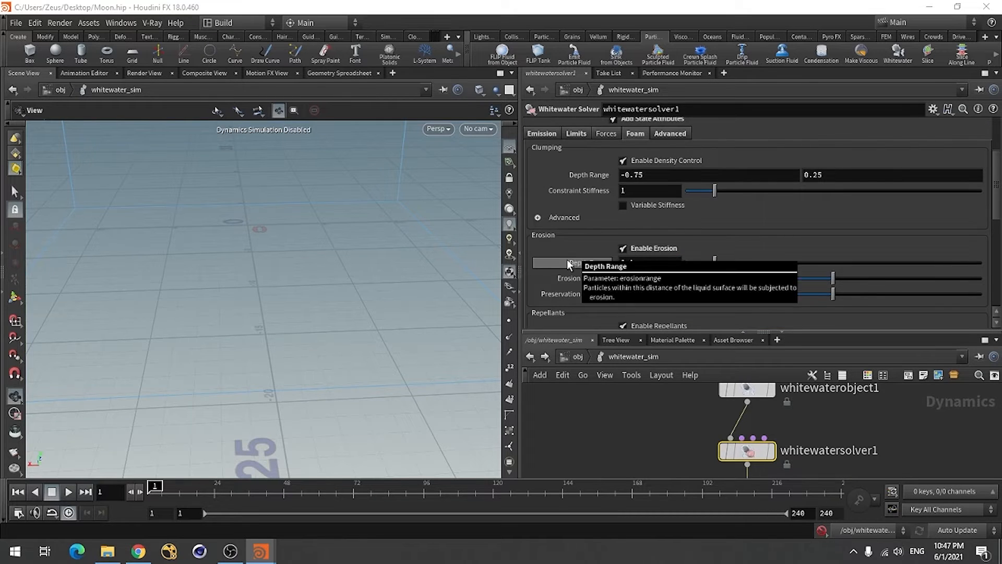
left_click(671, 212)
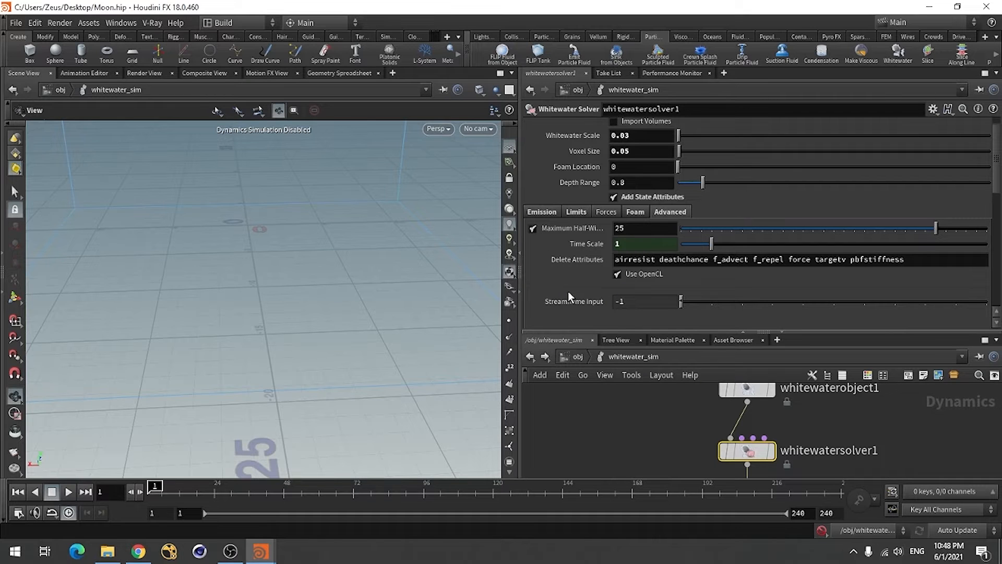
left_click(543, 212)
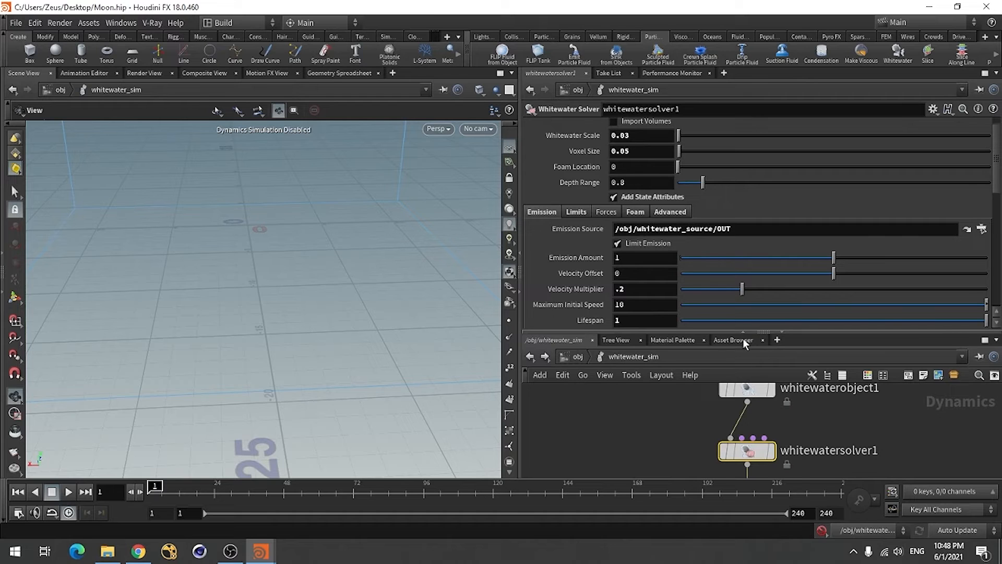
Enlarge the network editor area and return from whitewater_sim to the object level.
left_click_drag(741, 330, 741, 206)
left_click(649, 418)
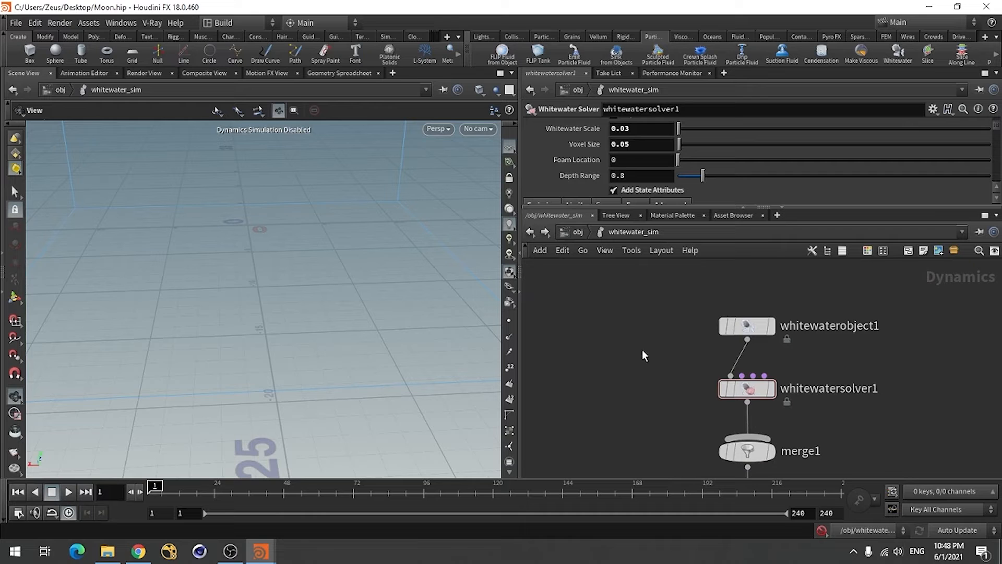
left_click(587, 231)
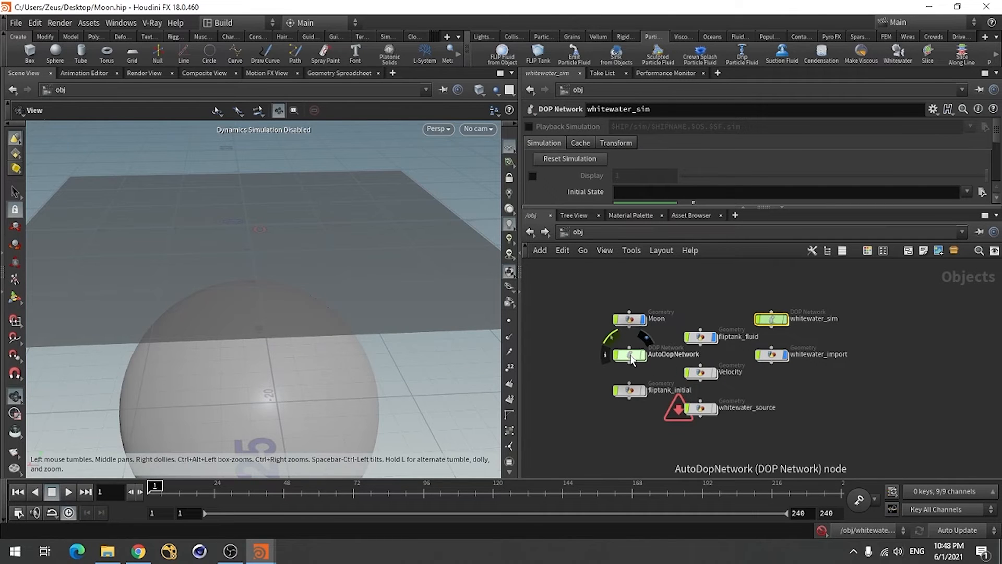
double_click(630, 319)
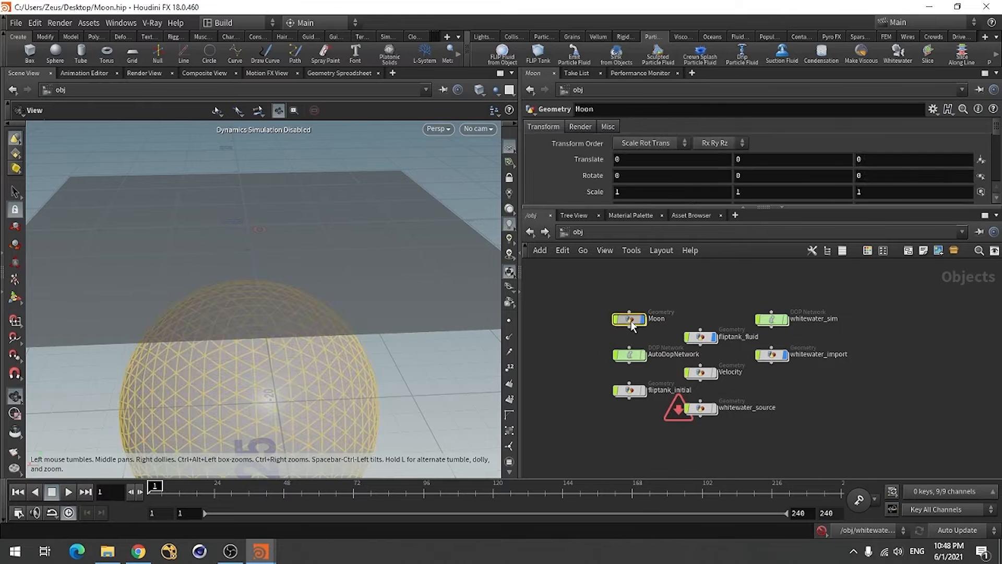
scroll(785, 340, "down", 3)
scroll(728, 376, "up", 3)
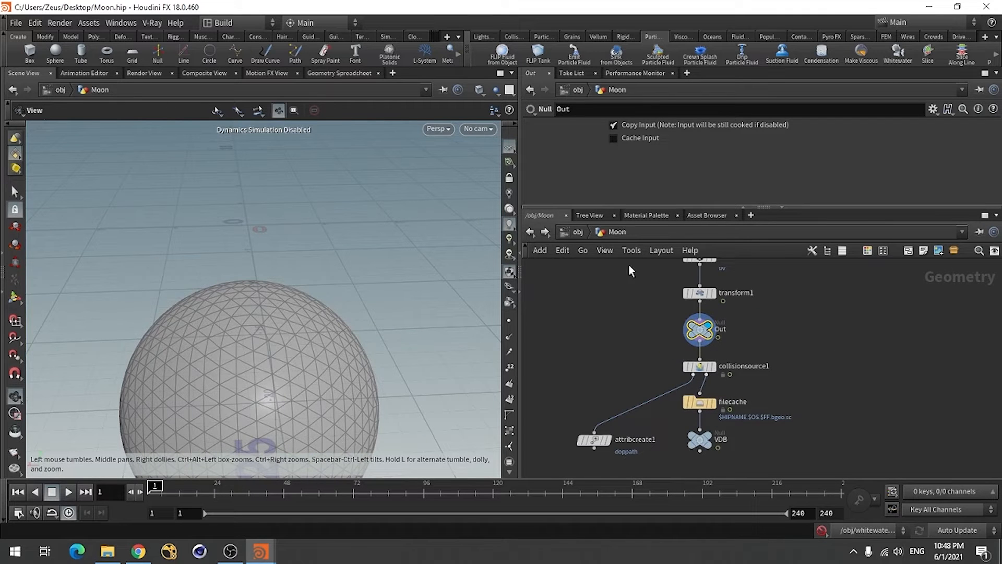
left_click(569, 233)
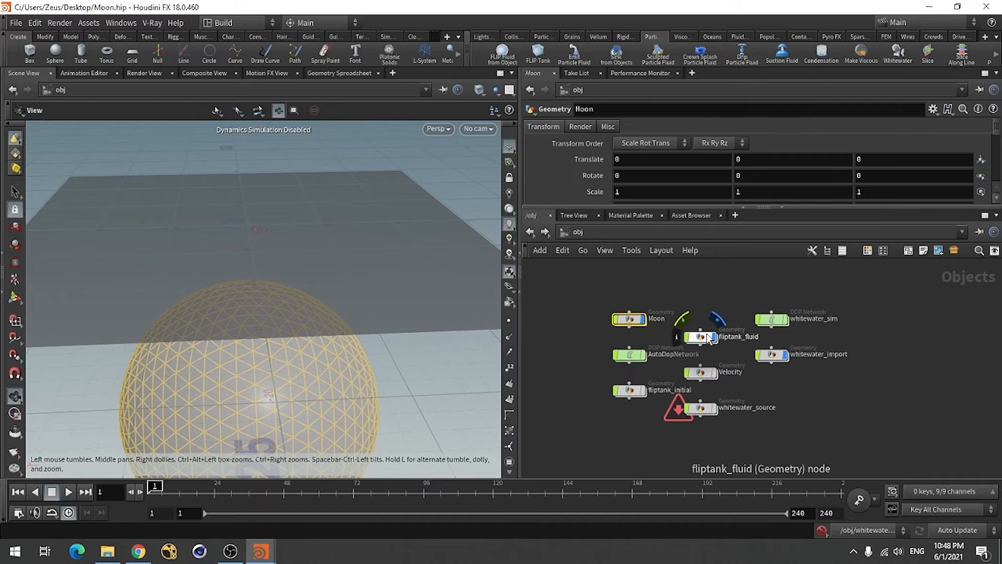
Copy the Moon static object, merge2 and staticsolver1 nodes from AutoDopNetwork.
double_click(629, 355)
scroll(728, 385, "down", 2)
left_click_drag(603, 296, 700, 426)
key("ctrl+c")
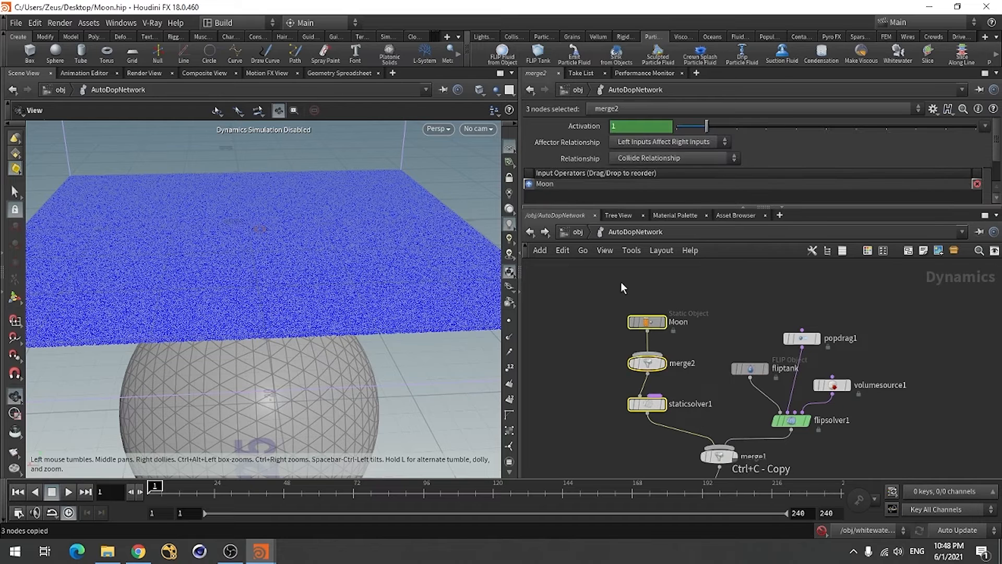
Paste the copied Moon collision nodes into whitewater_sim and place them beside the whitewater solver chain.
left_click(574, 235)
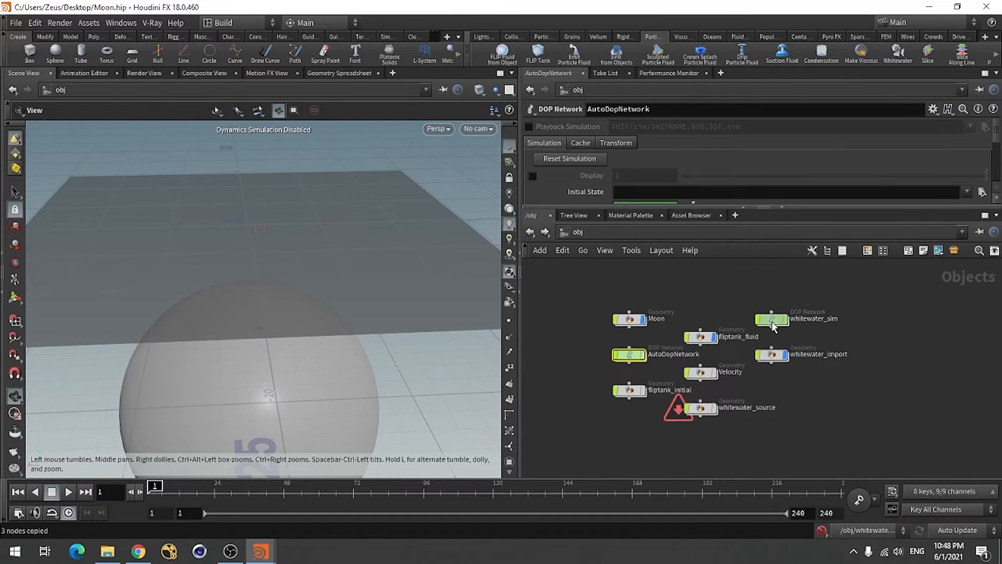
double_click(640, 396)
left_click(635, 369)
key("ctrl+v")
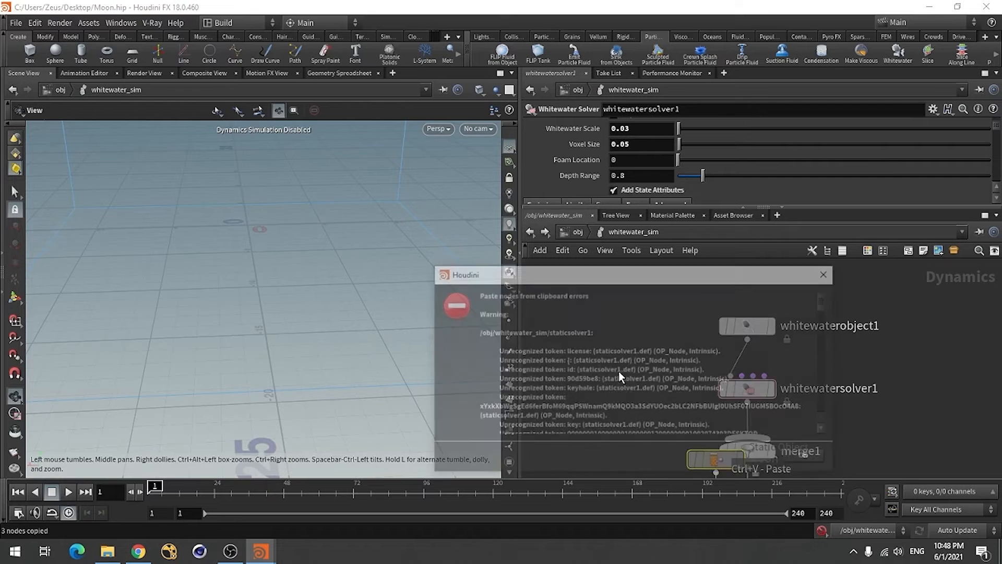
left_click(807, 455)
left_click_drag(637, 439, 595, 426)
middle_click_drag(684, 392, 720, 358)
Connect staticsolver1 to merge1 and move it ahead of whitewatersolver1 in the merge's input order.
left_click(628, 399)
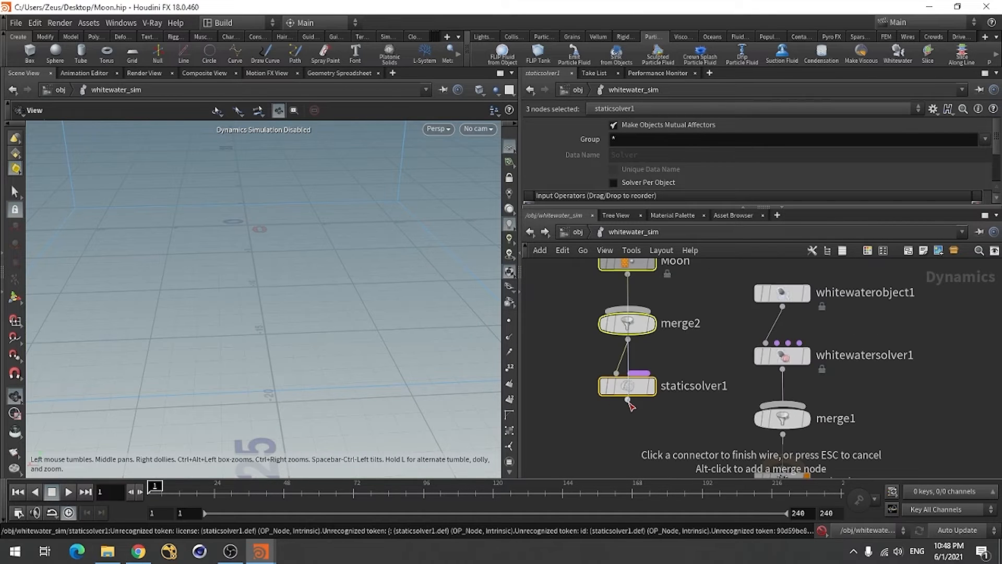
key("Escape")
left_click(623, 441)
left_click(627, 400)
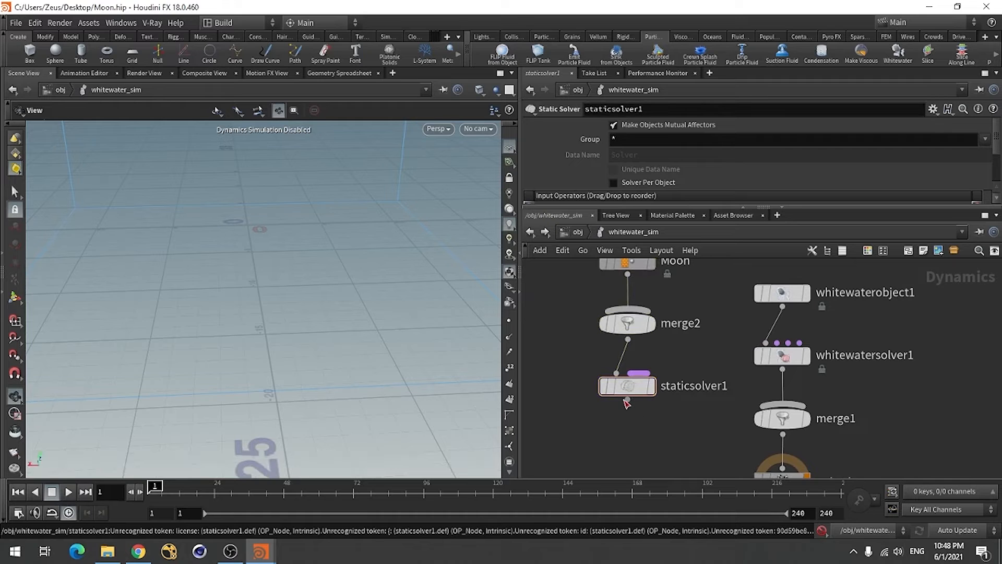
left_click(786, 420)
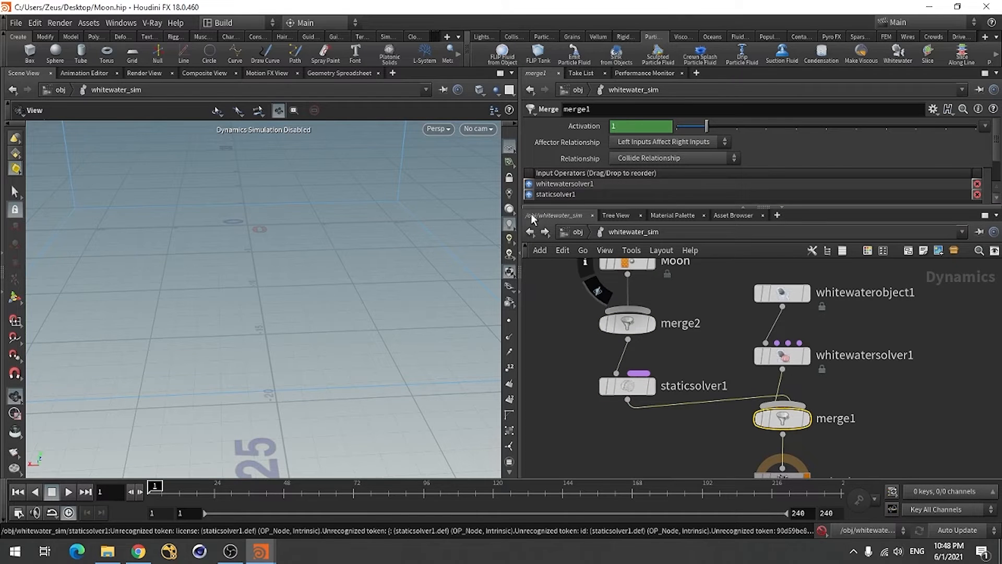
left_click(528, 195)
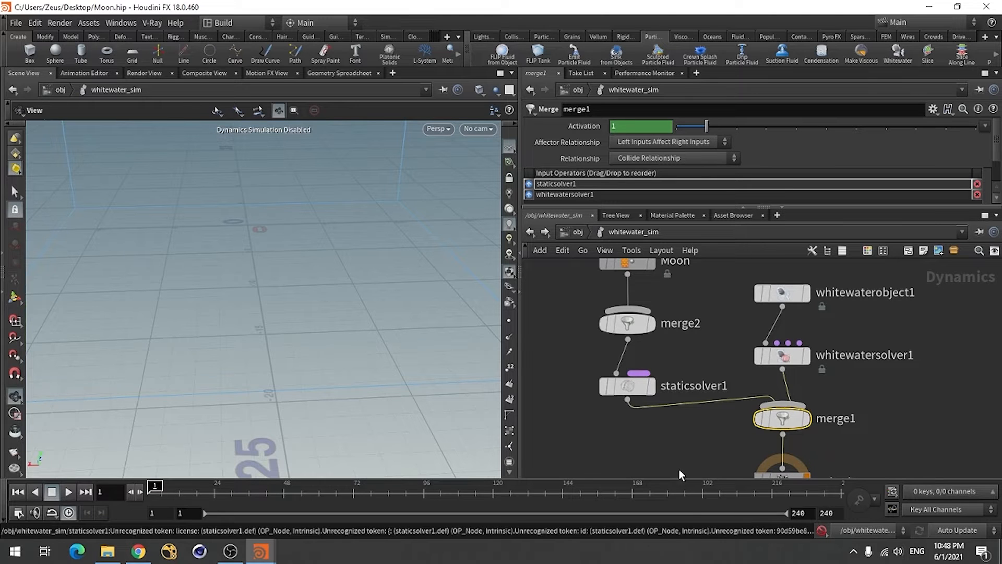
Add a POP Drag node to whitewater_sim and connect it to the third input of whitewatersolver1.
scroll(717, 368, "down", 2)
scroll(712, 349, "up", 2)
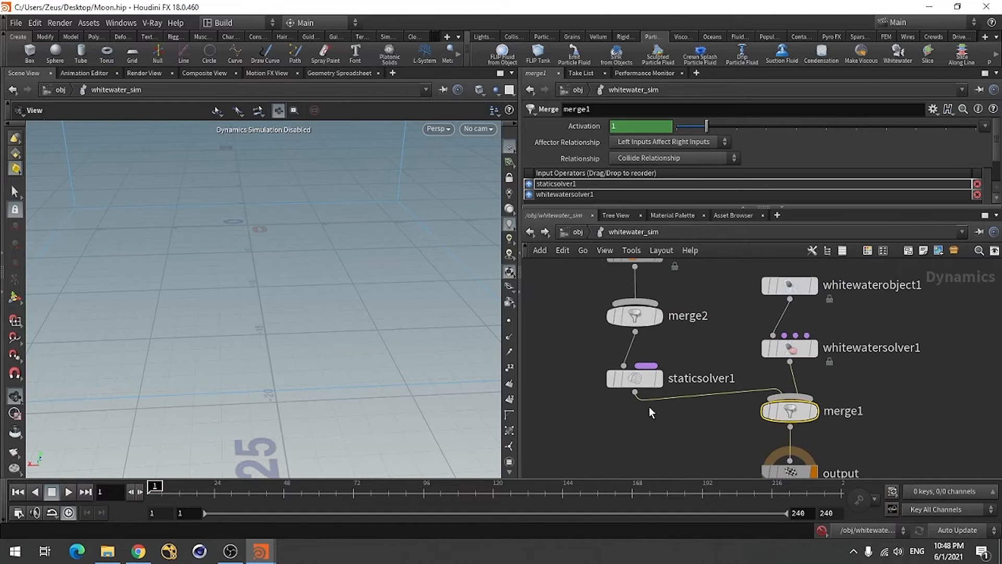
key("h")
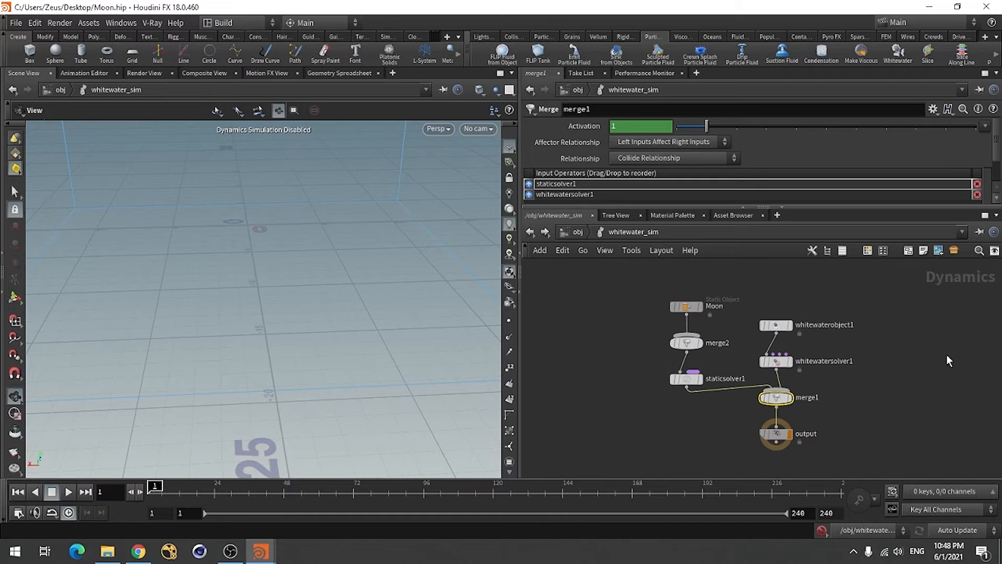
left_click(949, 360)
key("Tab")
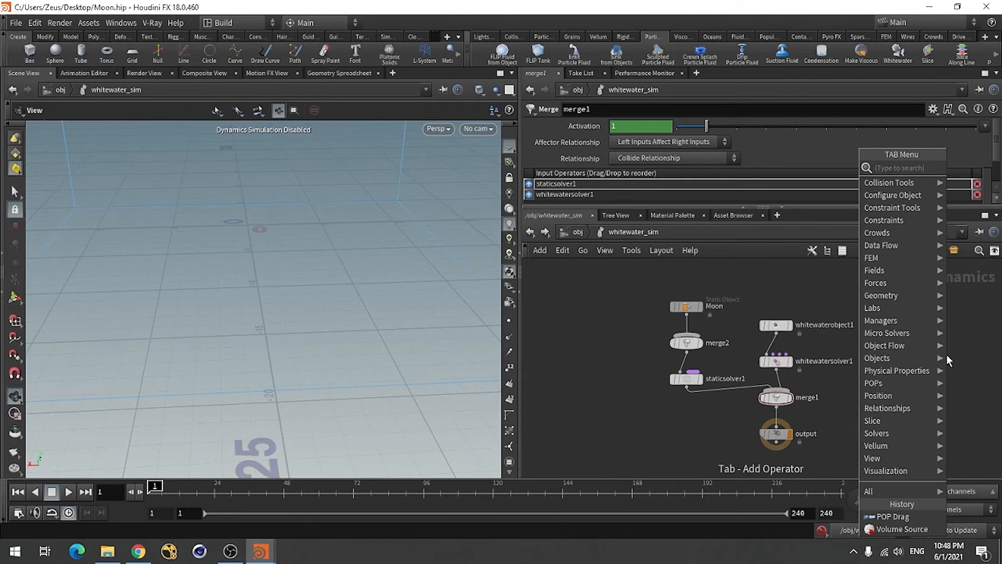
type("popo")
key("BackSpace")
type("dr")
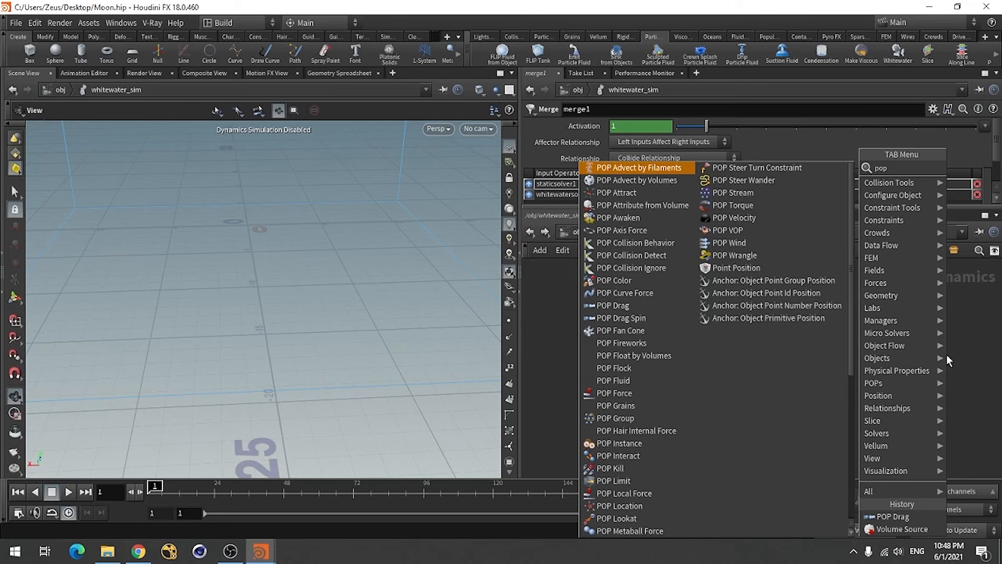
type("ag")
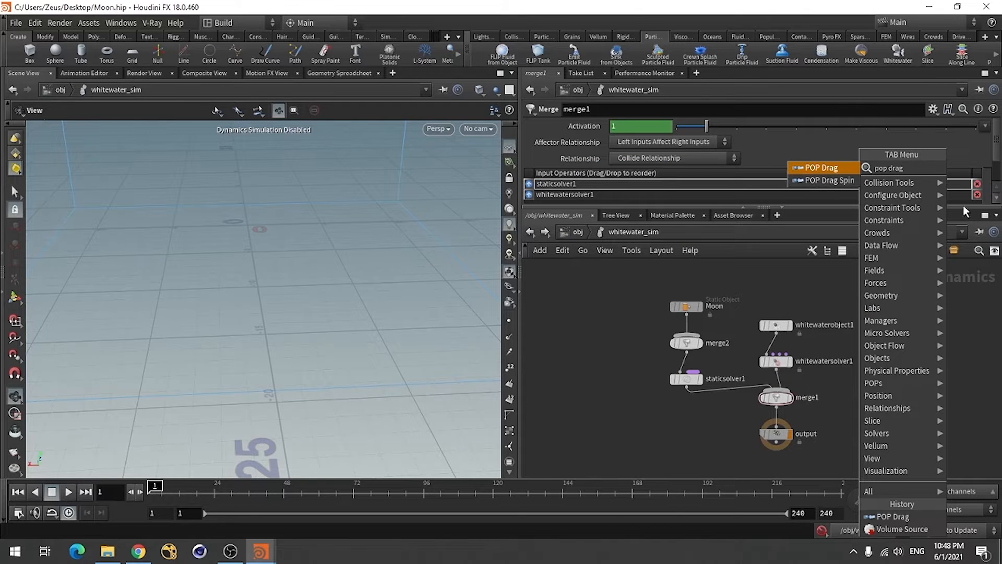
left_click(818, 168)
left_click(896, 309)
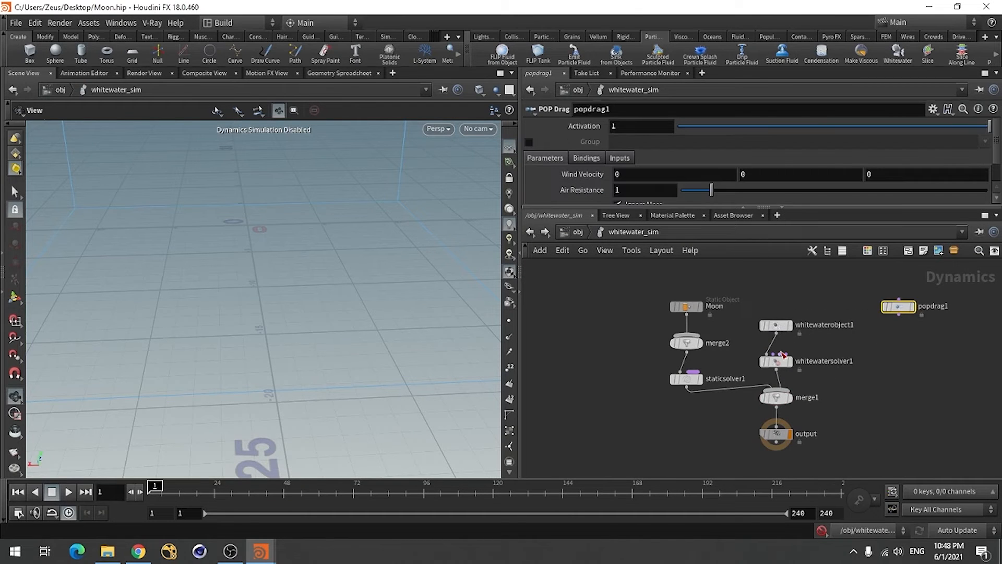
left_click(780, 354)
left_click(898, 314)
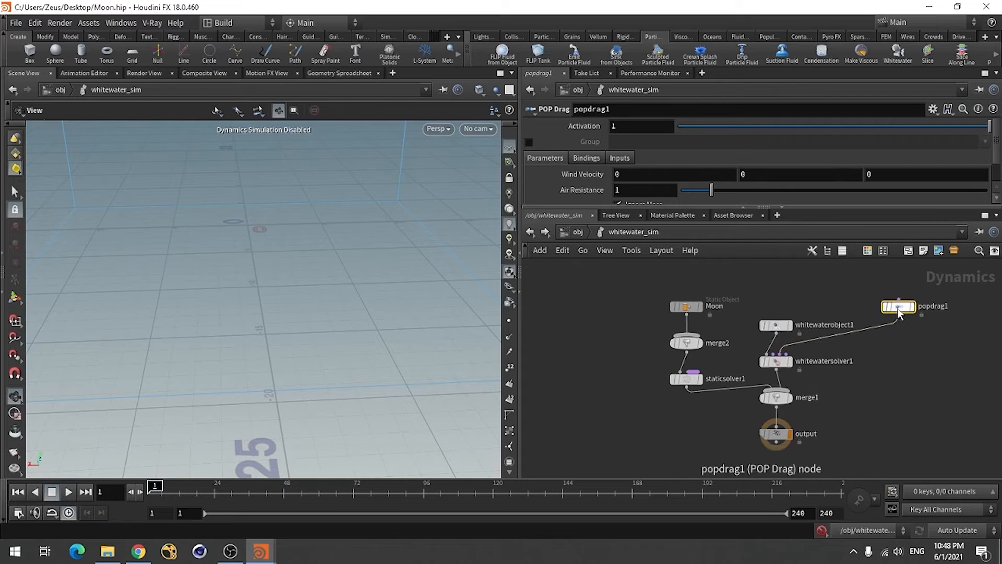
Set the POP Drag's Air Resistance to 0.01 and automatically lay out all the network nodes.
left_click(652, 192)
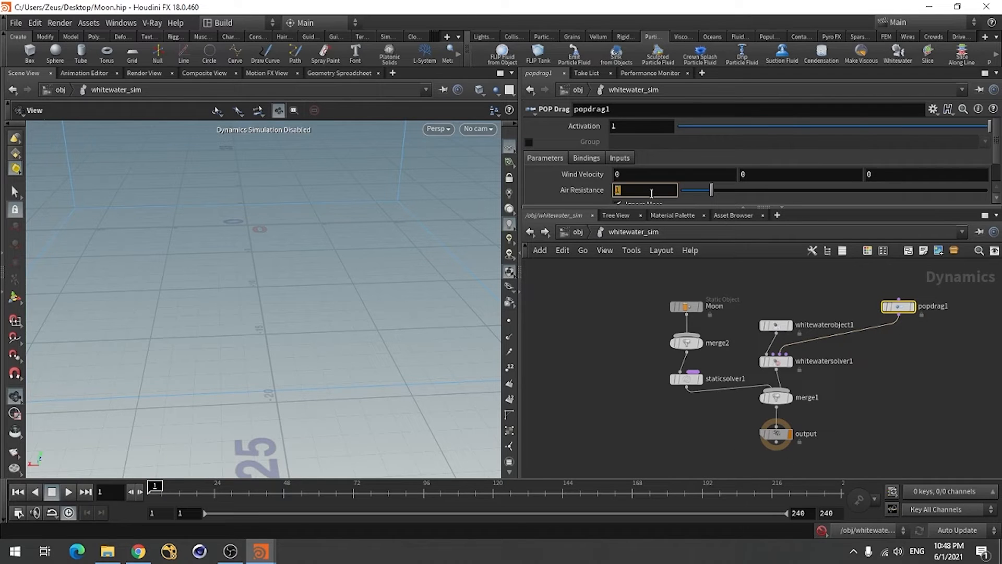
type(".01")
key("Return")
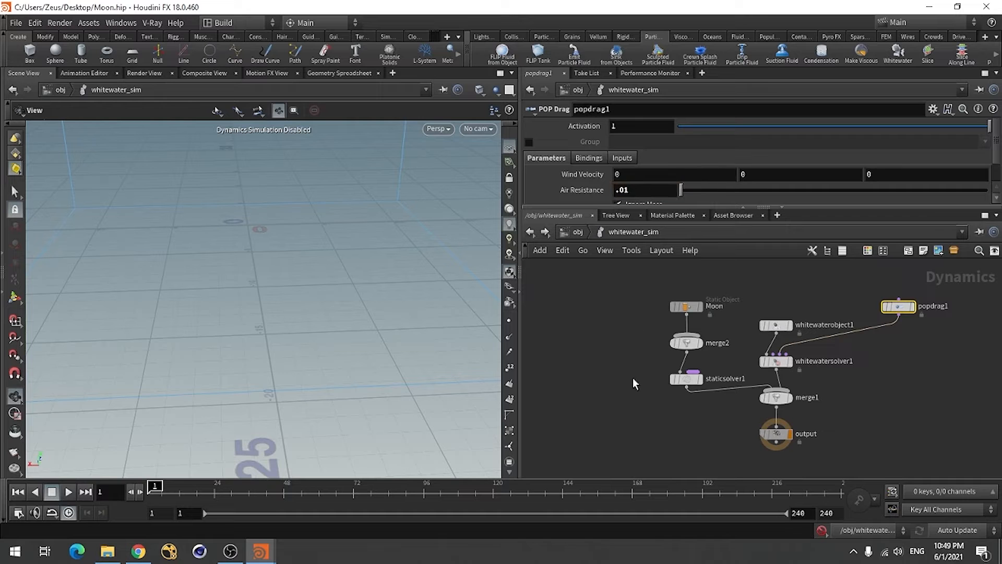
key("l")
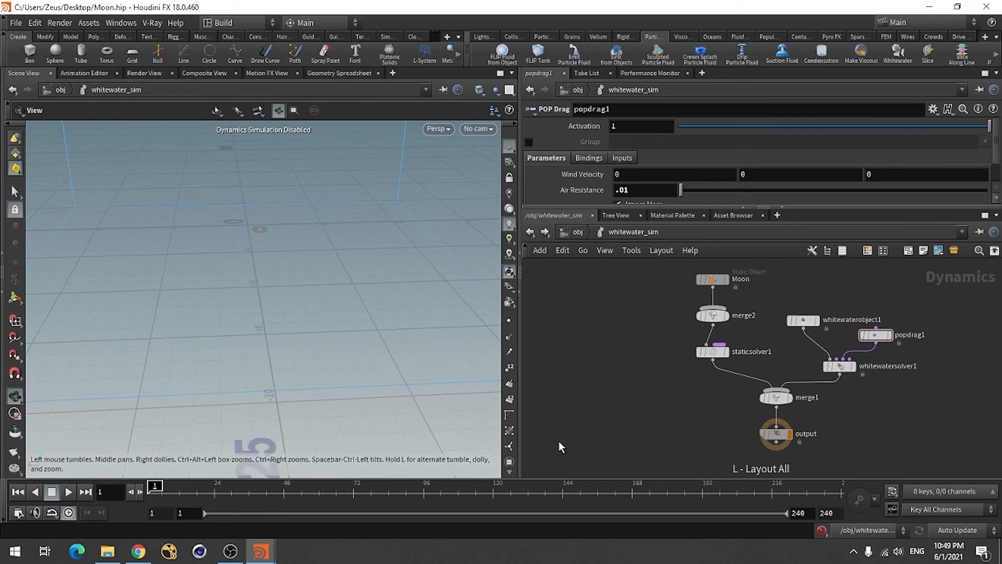
Enable dynamics simulation and play the timeline to simulate the whitewater around the moon sphere.
right_click_drag(293, 338, 138, 361)
left_click_drag(139, 360, 235, 373)
left_click(821, 530)
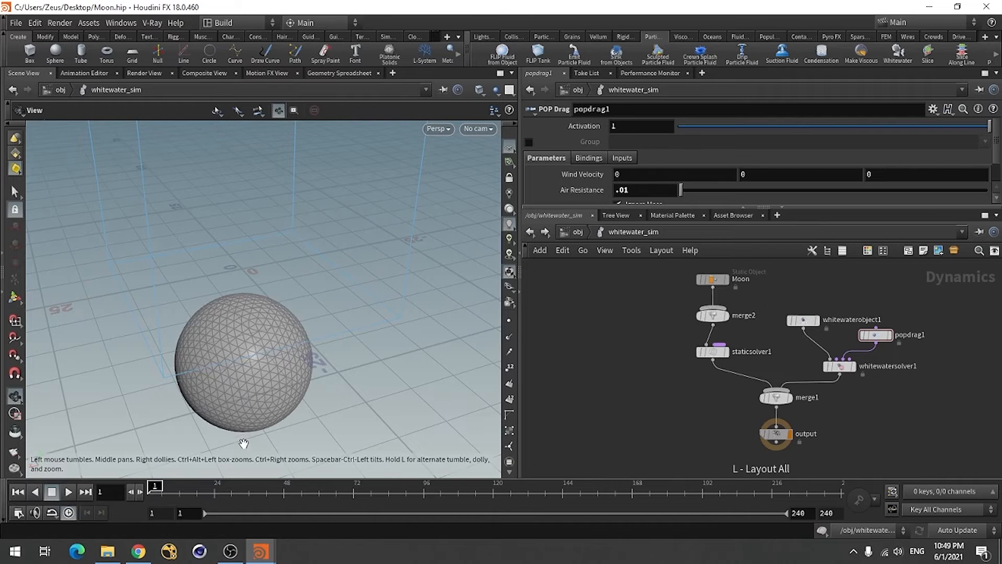
left_click(68, 491)
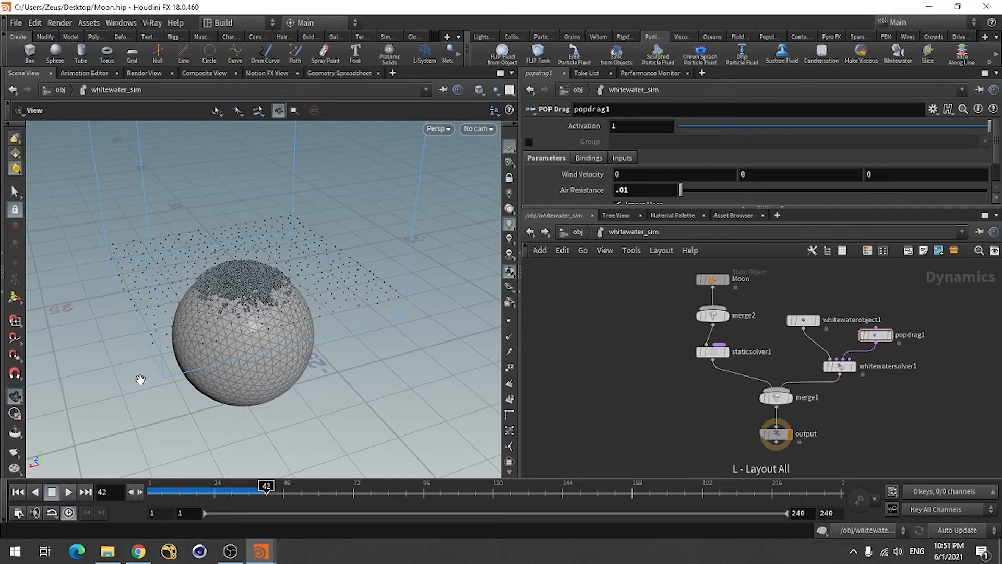
Inspect the whitewater particles on the sphere from several angles and scrub the timeline back to frame 31.
left_click_drag(140, 380, 174, 387)
right_click_drag(175, 387, 392, 271)
left_click_drag(136, 358, 249, 349)
right_click_drag(249, 348, 101, 358)
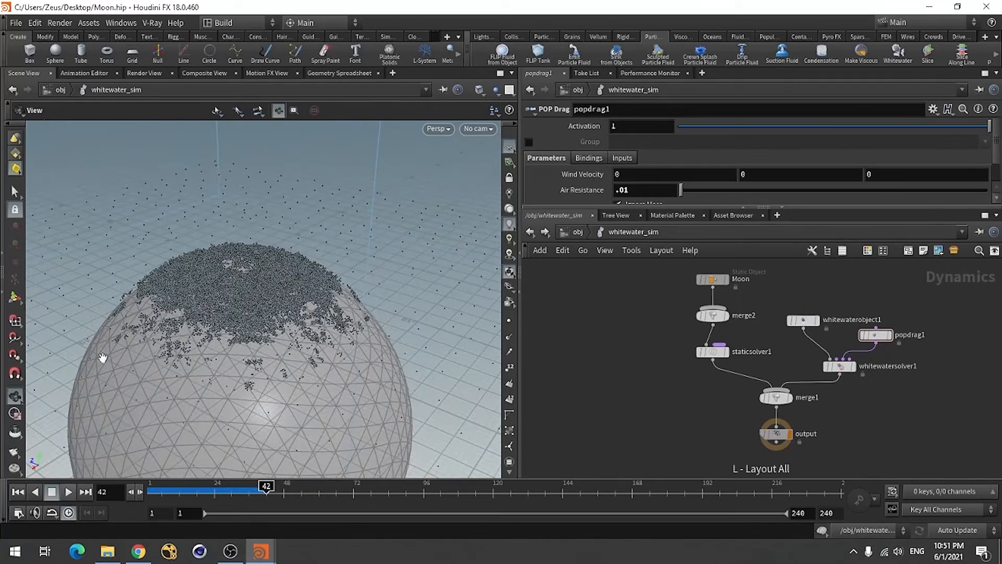
right_click_drag(268, 295, 83, 376)
left_click_drag(264, 487, 235, 487)
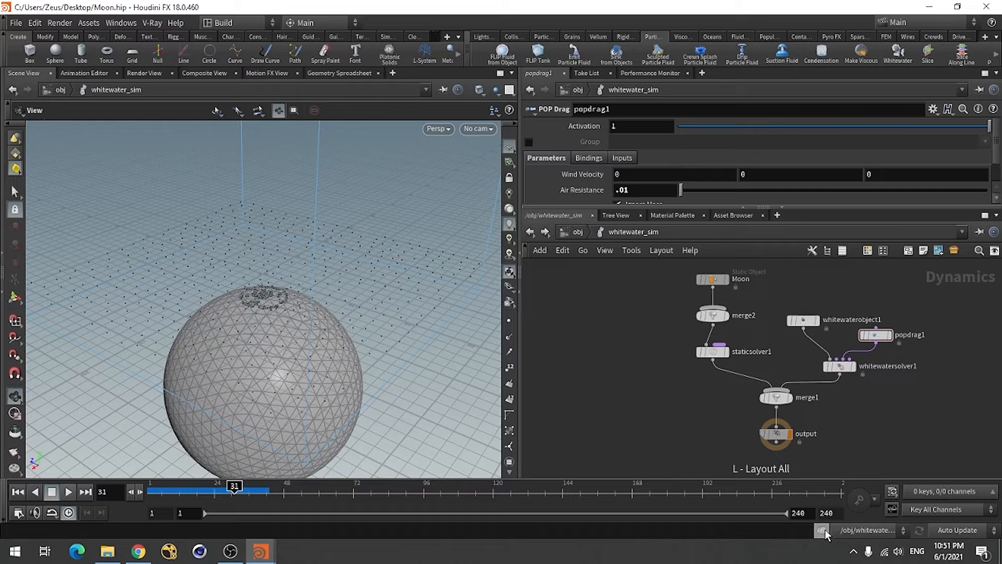
Inside the whitewater_import object, display the import_whitewater node and enable its Load from Disk option.
left_click(578, 233)
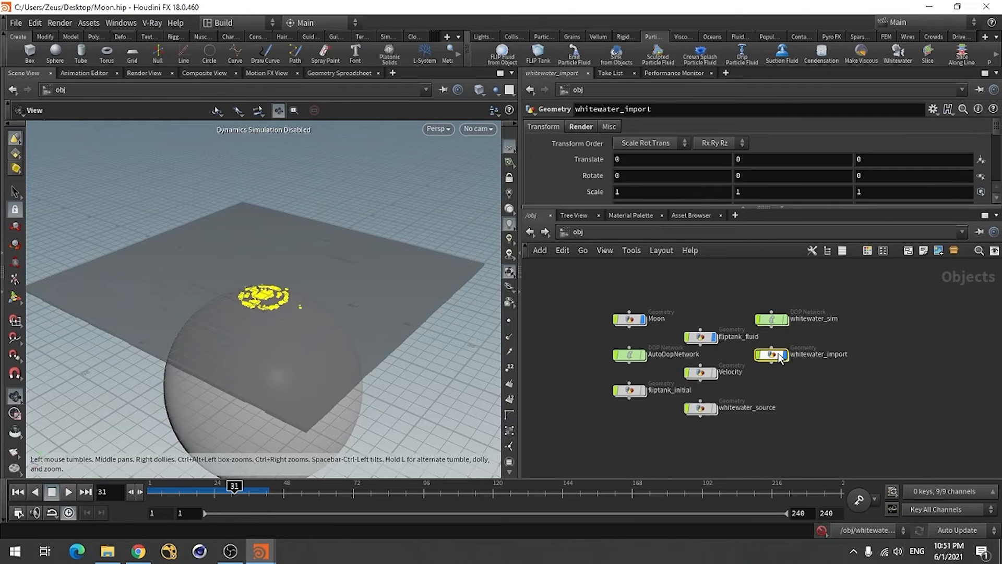
double_click(780, 358)
scroll(702, 293, "up", 5)
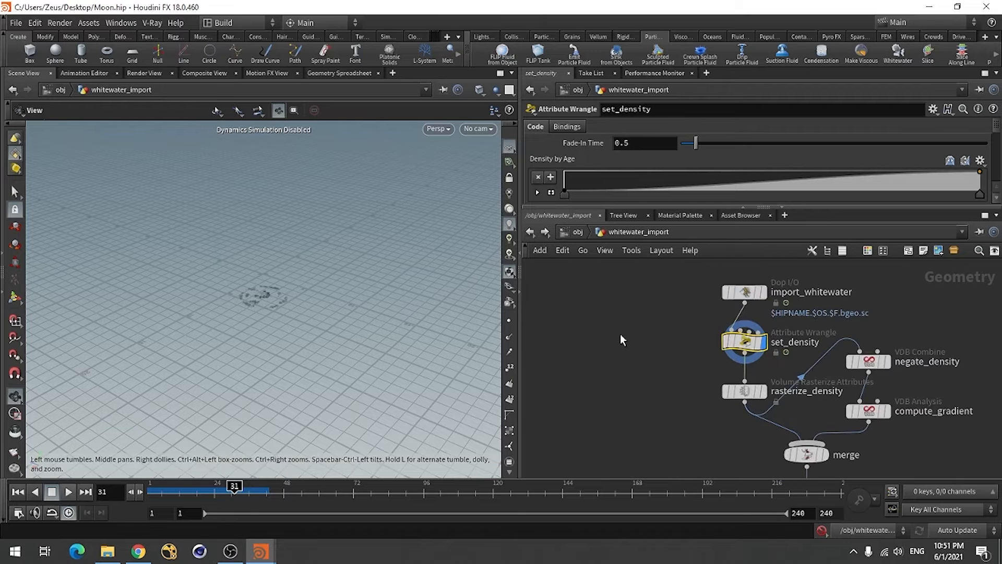
mouse_move(744, 368)
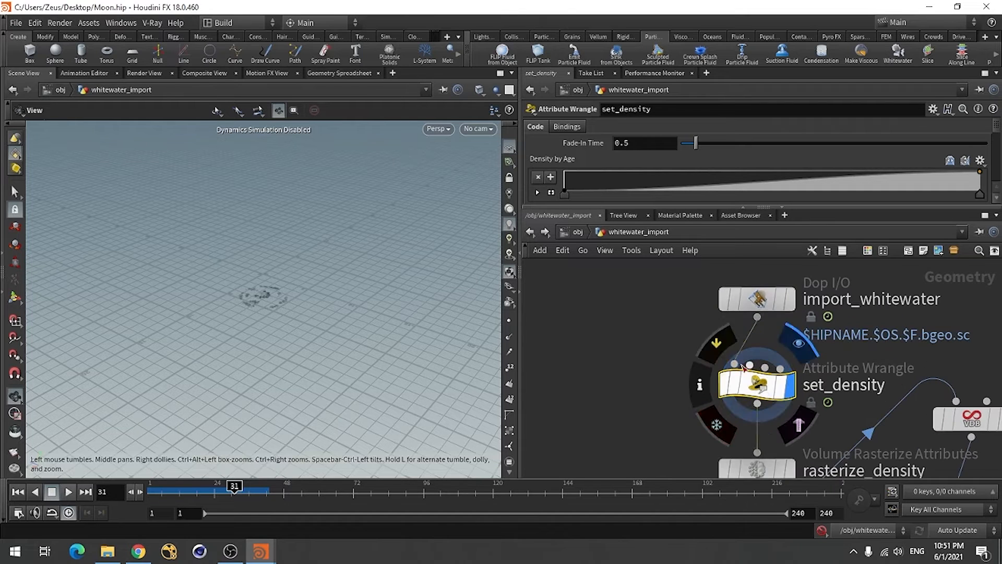
left_click(755, 307)
left_click(737, 208)
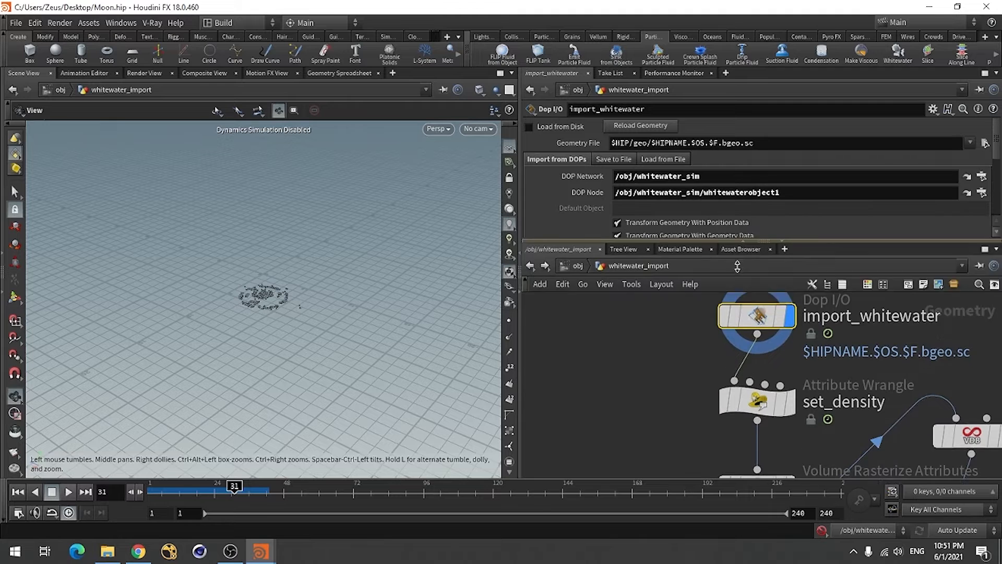
left_click(529, 127)
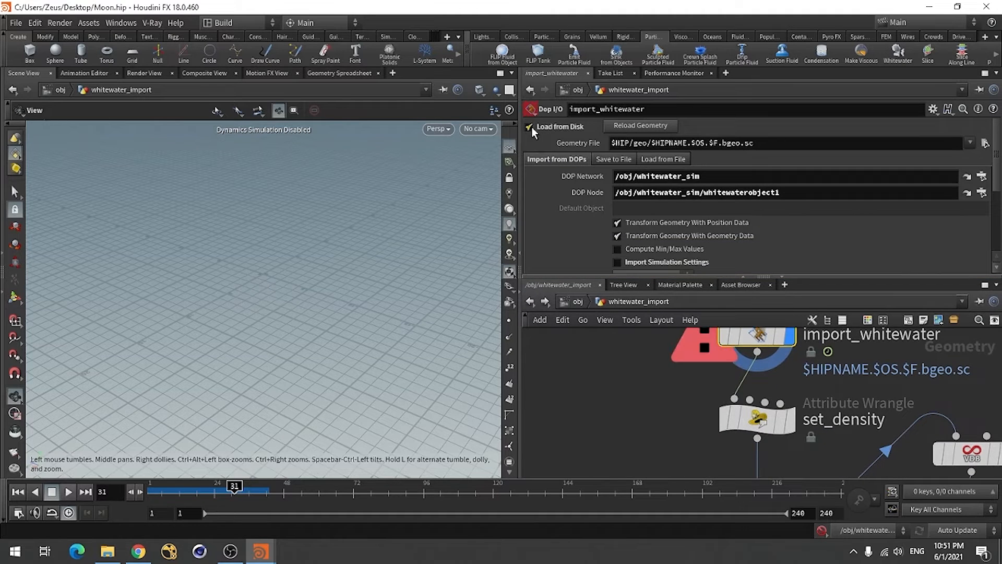
Set import_whitewater's Geometry File to the cached sequence F:/Foam.$F.bgeo.sc, sorting the F: drive's files by newest modification date.
left_click(985, 142)
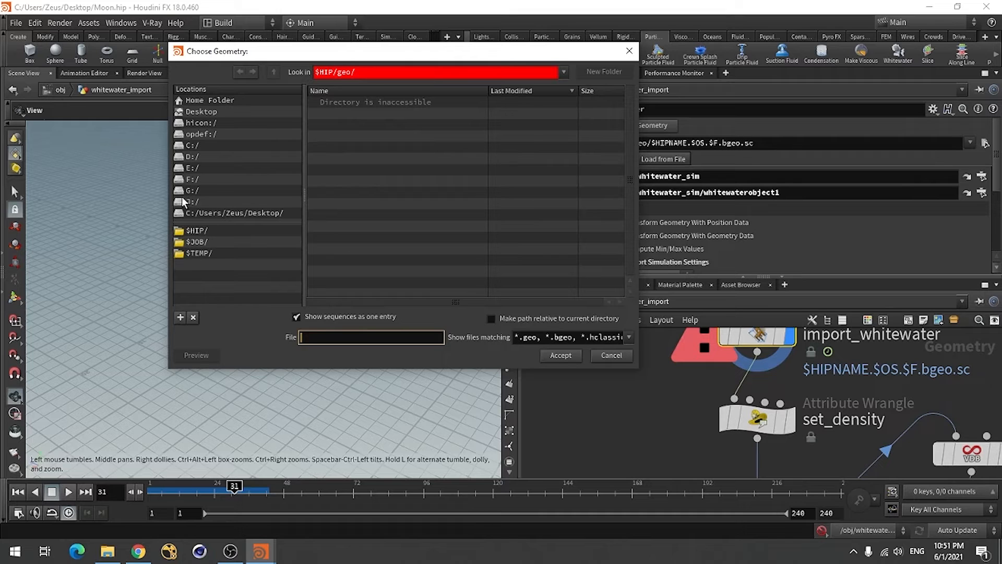
left_click(192, 180)
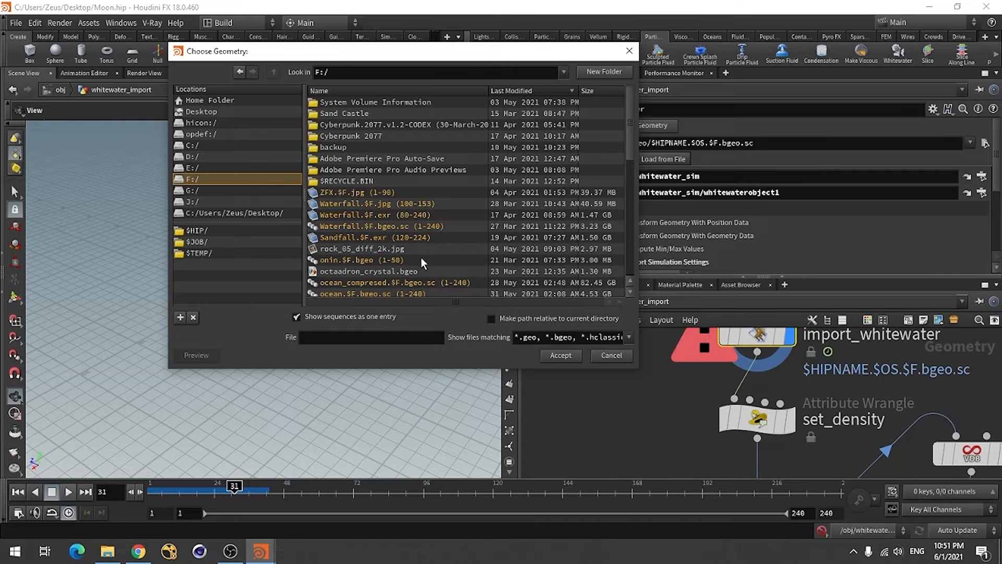
left_click(529, 92)
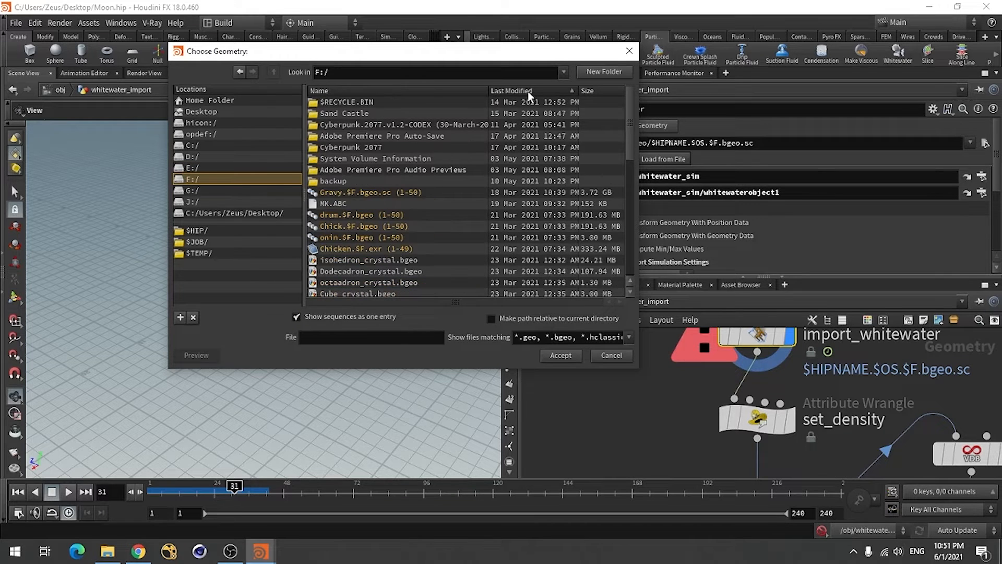
left_click(529, 92)
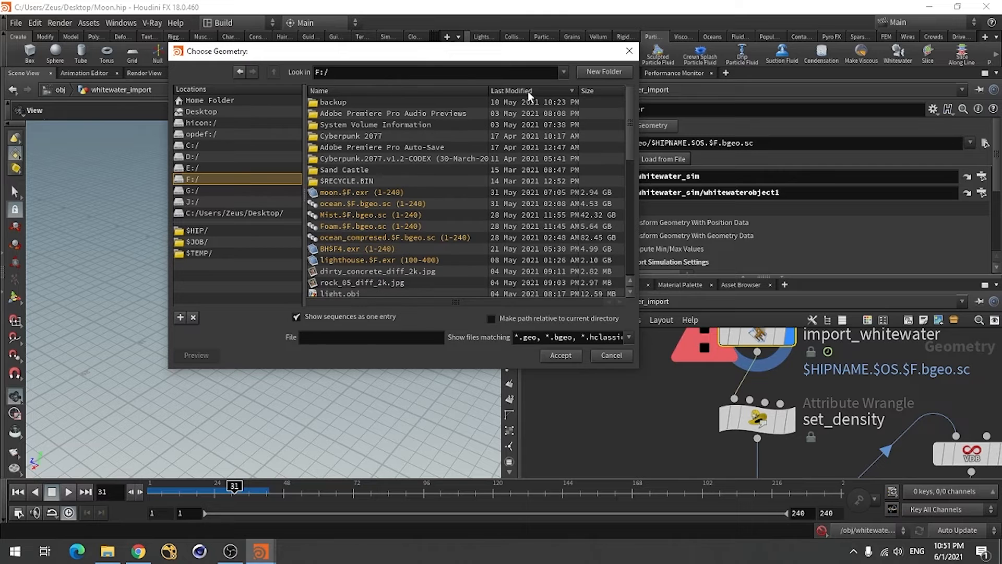
left_click(356, 228)
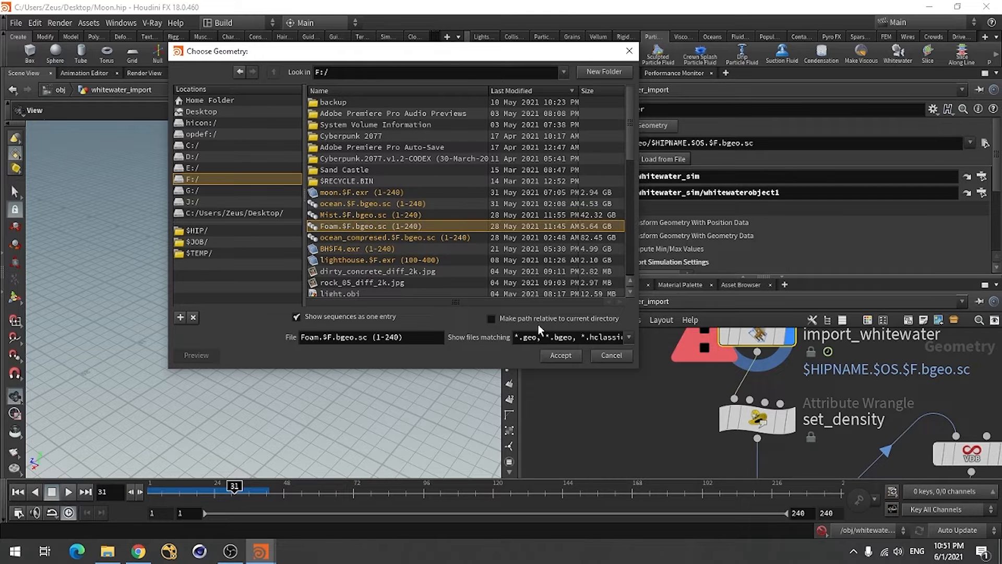
left_click(562, 357)
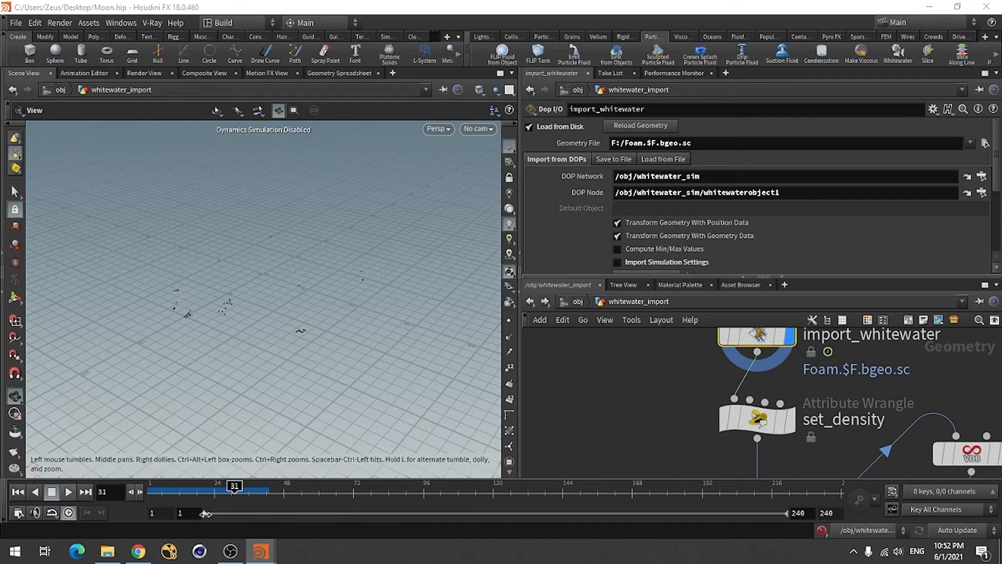
Scrub through the timeline to examine the cached foam particles at different frames, ending on frame 74.
mouse_move(235, 487)
left_mouse_down()
mouse_move(446, 495)
mouse_move(358, 500)
mouse_move(418, 488)
mouse_move(377, 486)
left_mouse_up()
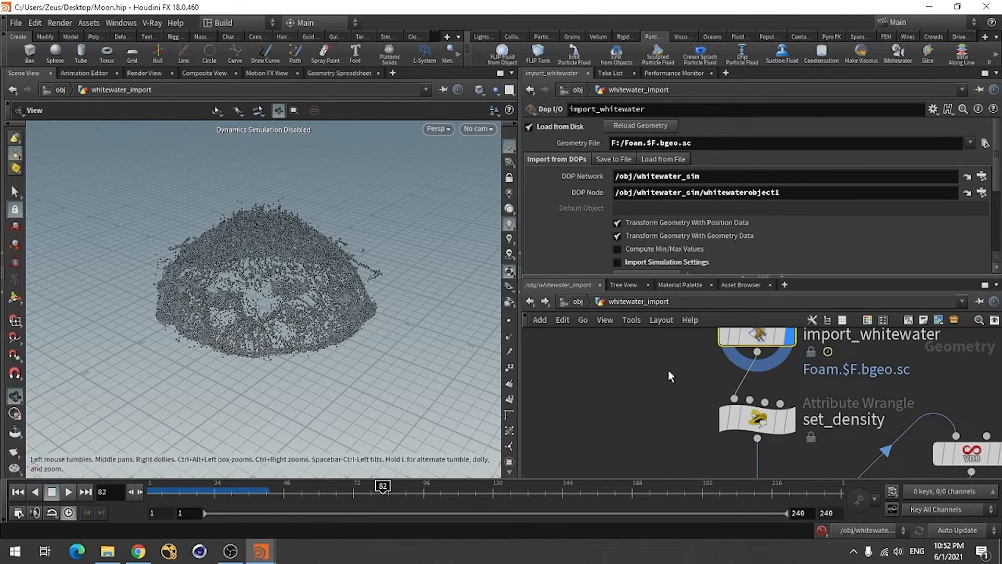
scroll(668, 369, "down", 3)
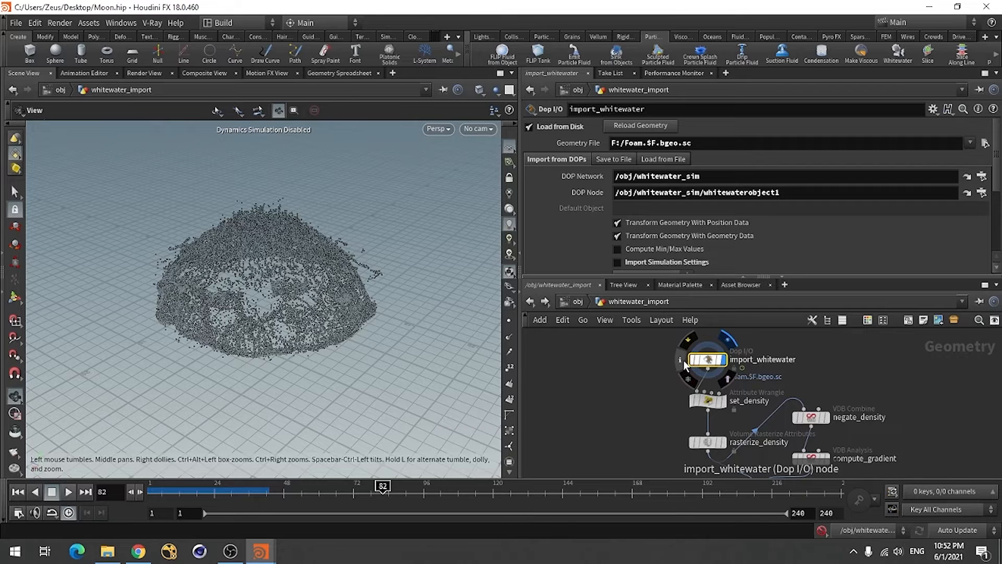
left_click(684, 361)
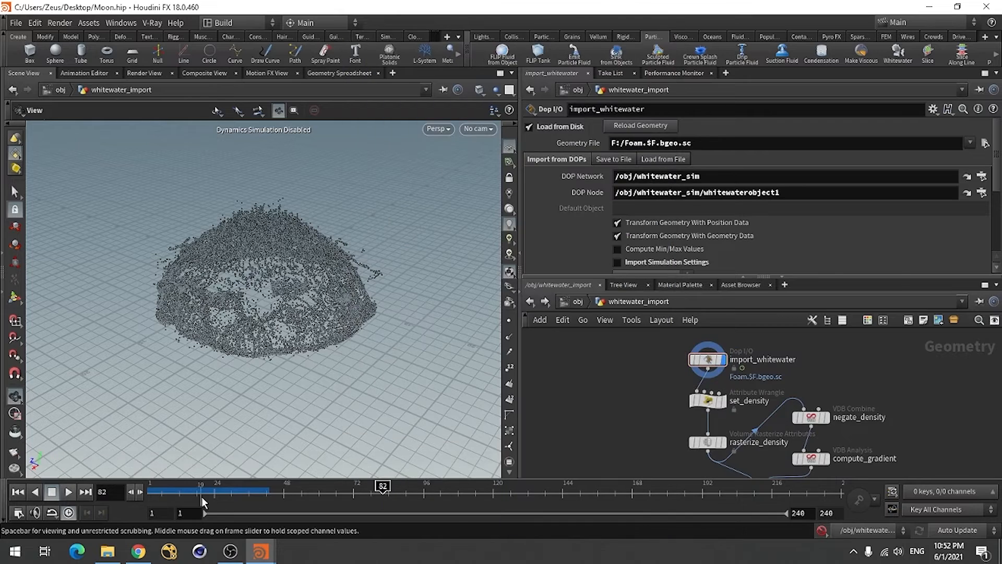
left_click_drag(383, 487, 654, 489)
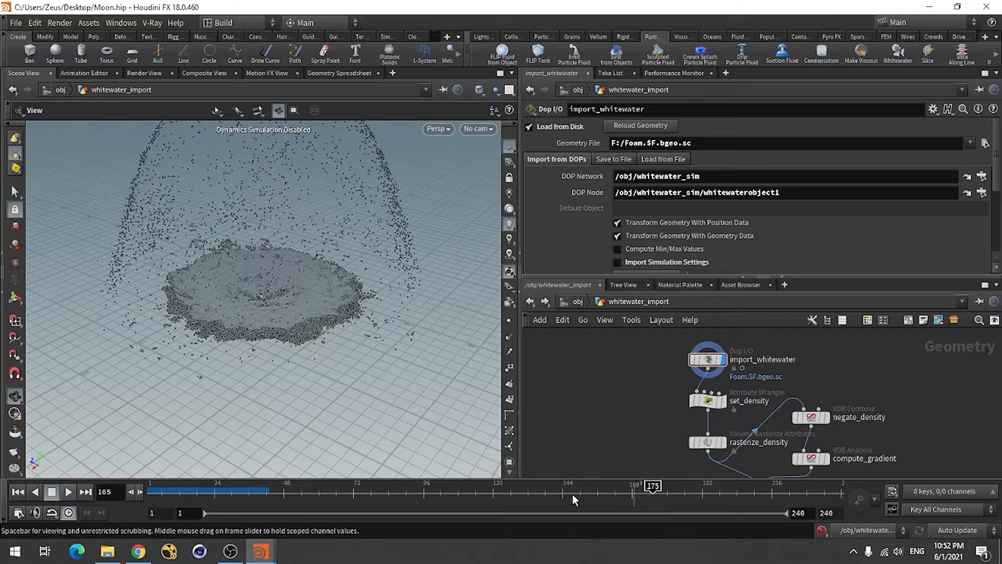
left_click(571, 493)
left_click_drag(338, 493, 359, 489)
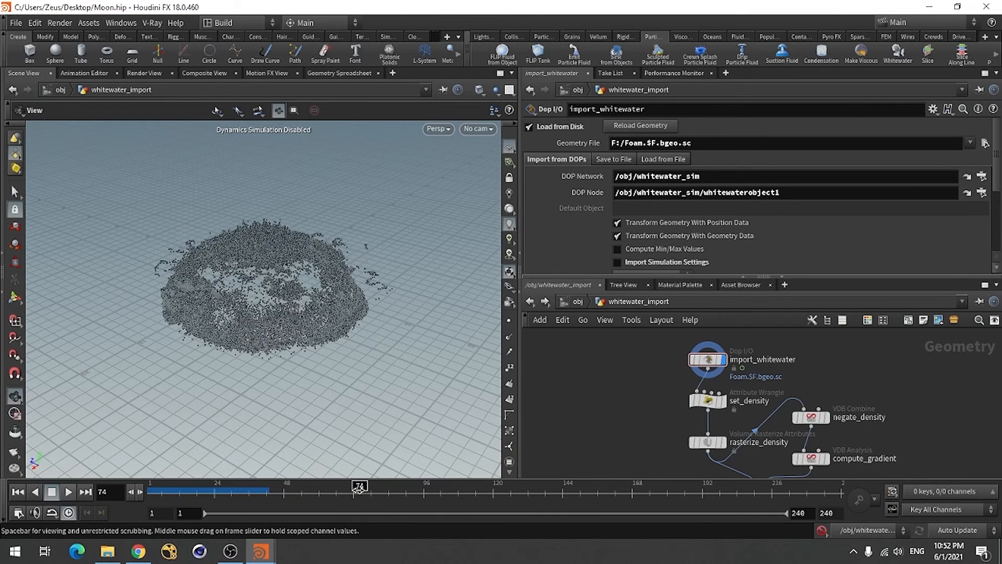
Display the render null to examine the rasterized foam volume, and set the display back to import_whitewater.
scroll(690, 380, "down", 4)
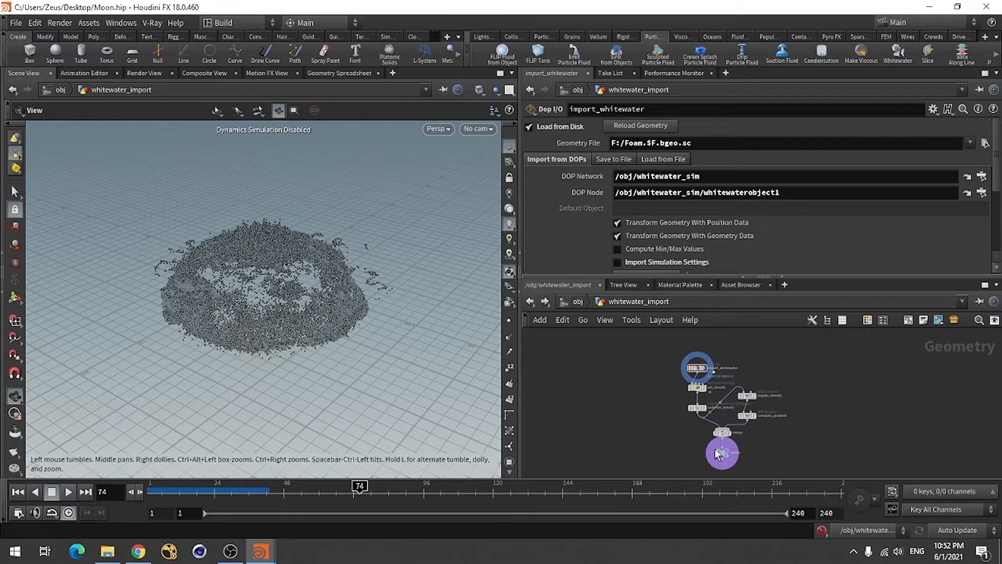
scroll(716, 390, "up", 4)
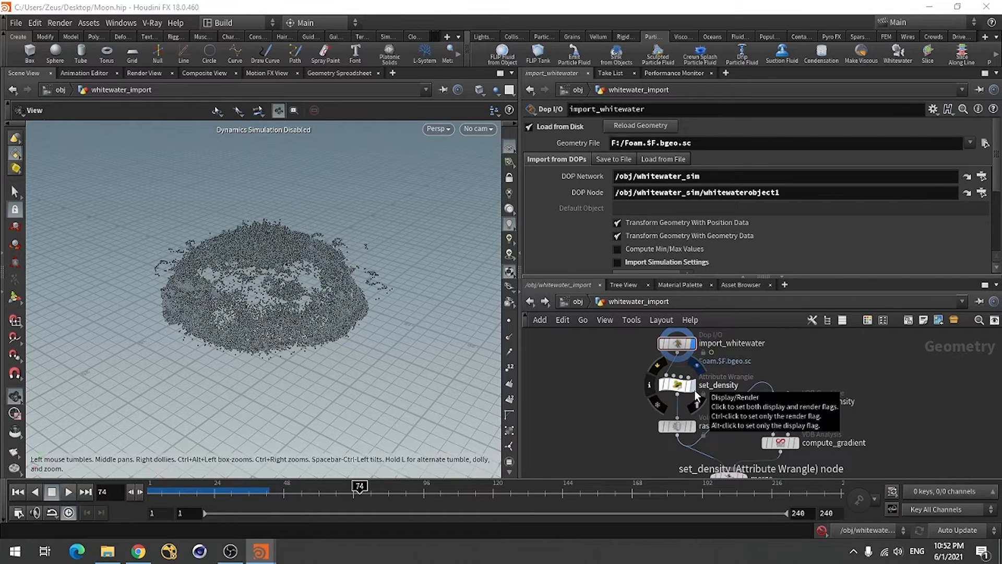
scroll(640, 352, "down", 3)
scroll(682, 427, "up", 6)
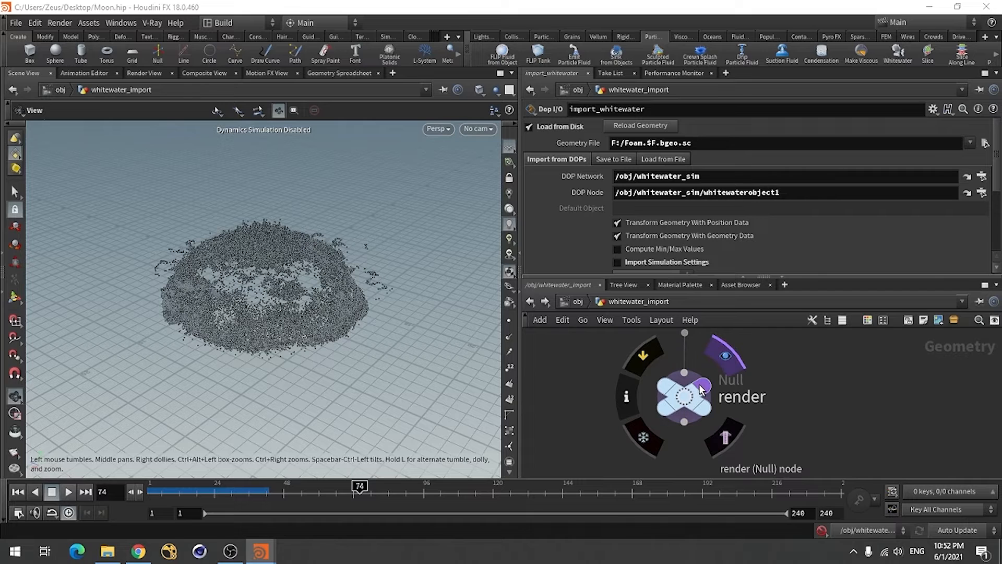
left_click(702, 388)
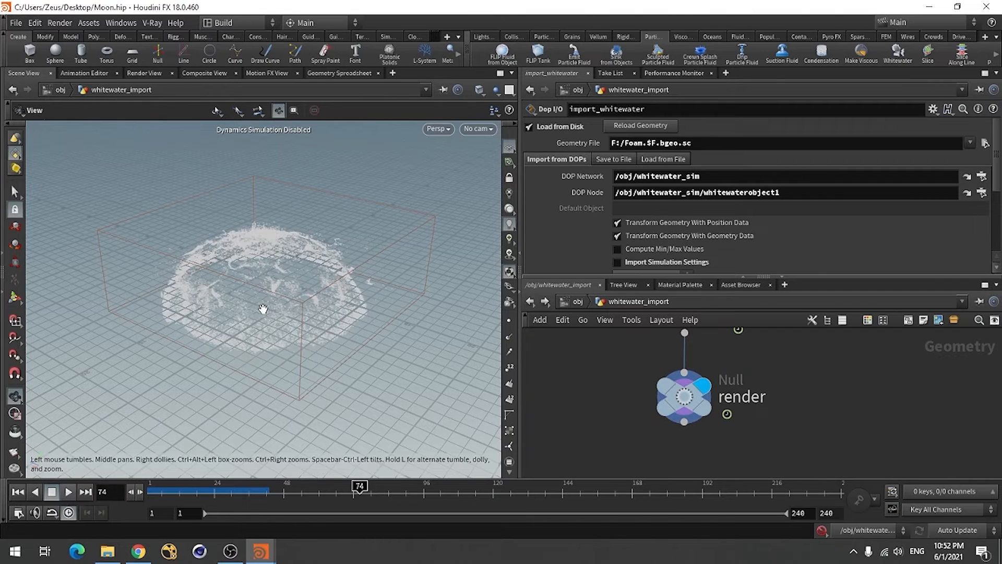
left_click_drag(263, 309, 324, 320)
scroll(713, 468, "down", 5)
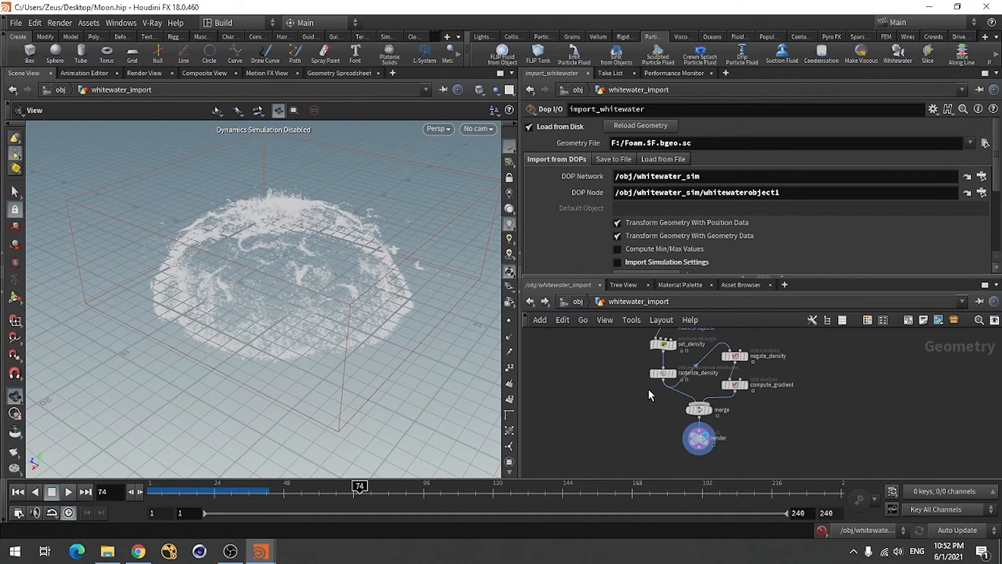
scroll(648, 397, "down", 3)
scroll(656, 397, "up", 10)
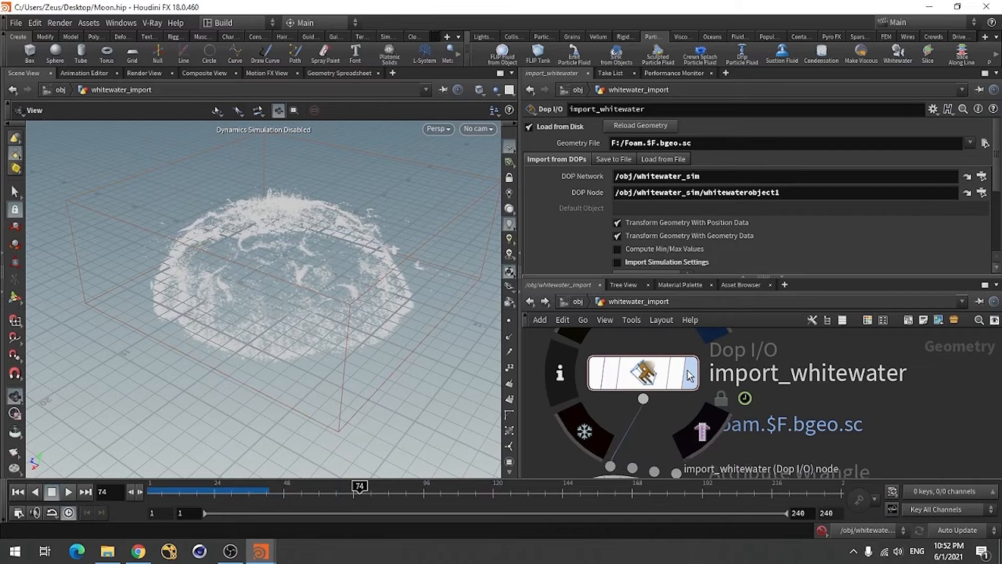
left_click(690, 375)
scroll(621, 412, "down", 4)
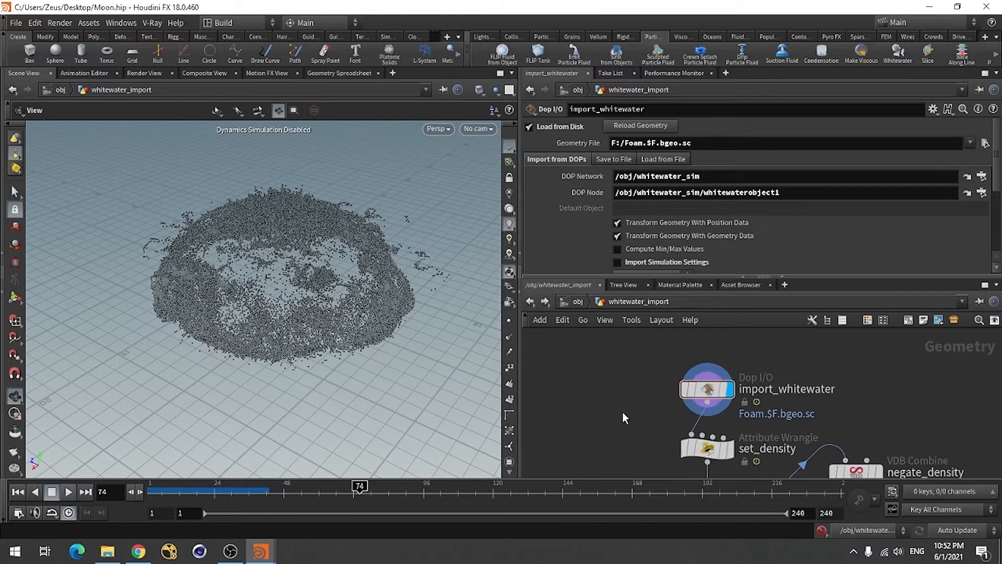
Add an Attribute Wrangle, connect import_whitewater's output to its first input, and set it as the displayed node.
key("Tab")
type("atr")
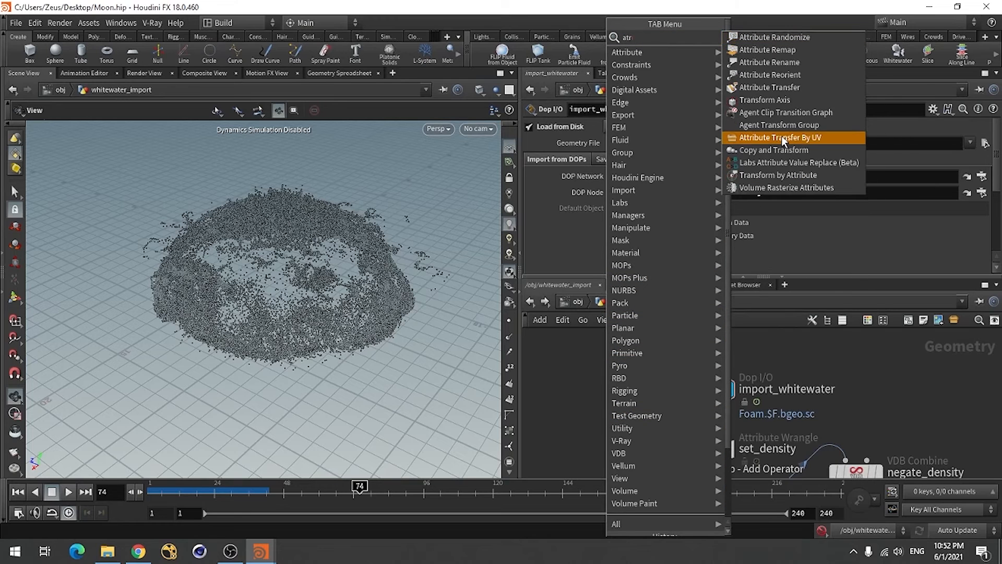
key("BackSpace")
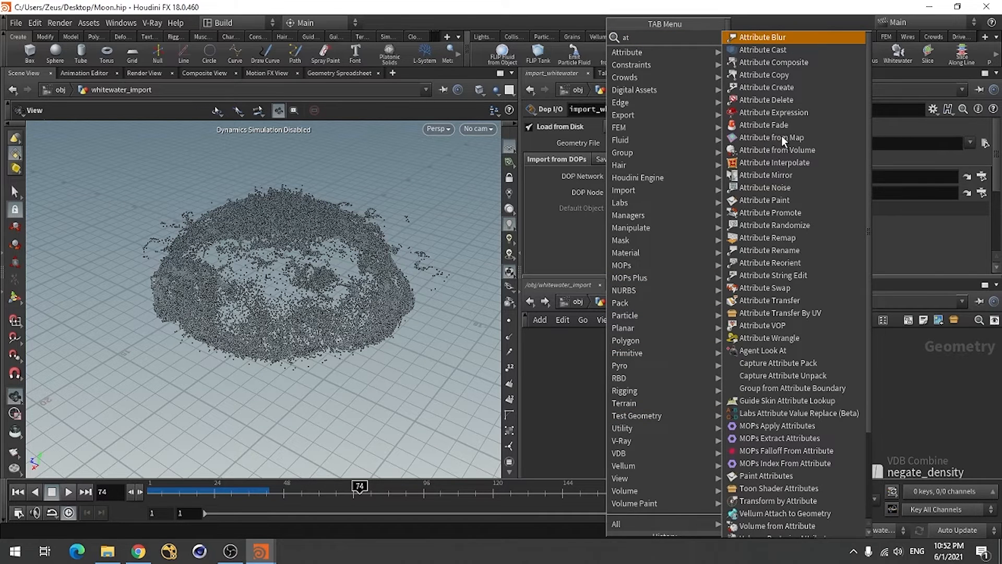
type("tri")
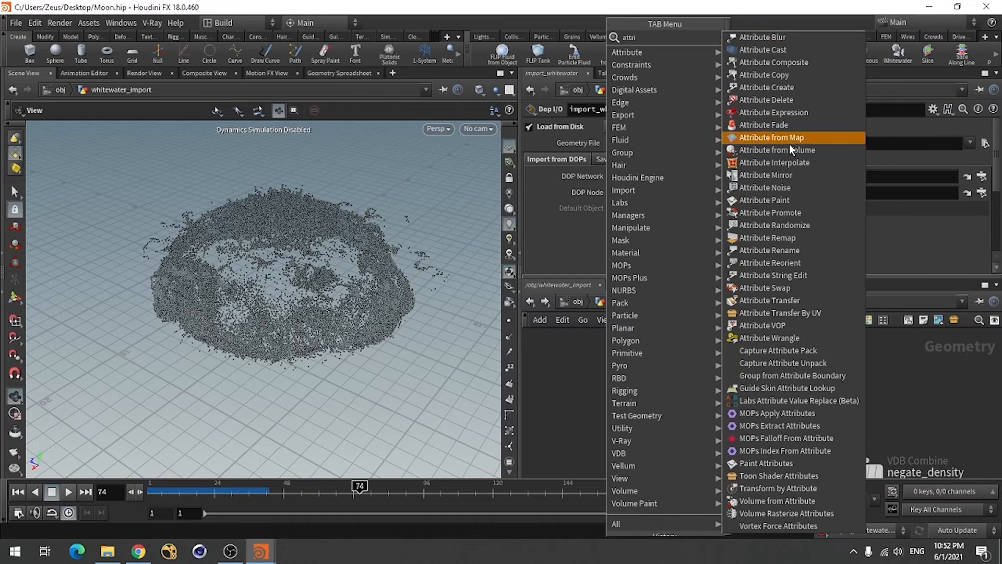
left_click(770, 338)
left_click(595, 436)
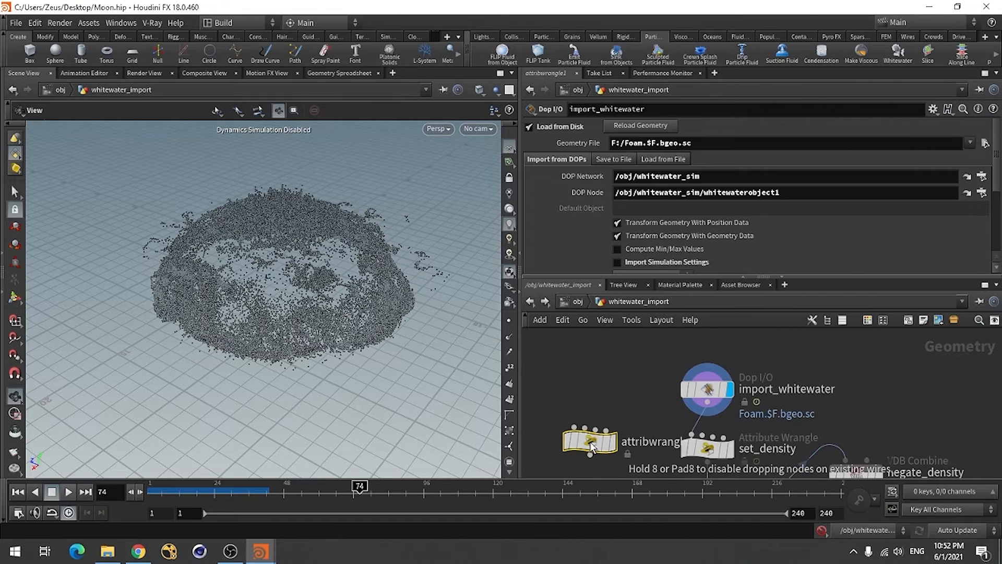
left_click(573, 427)
left_click(707, 401)
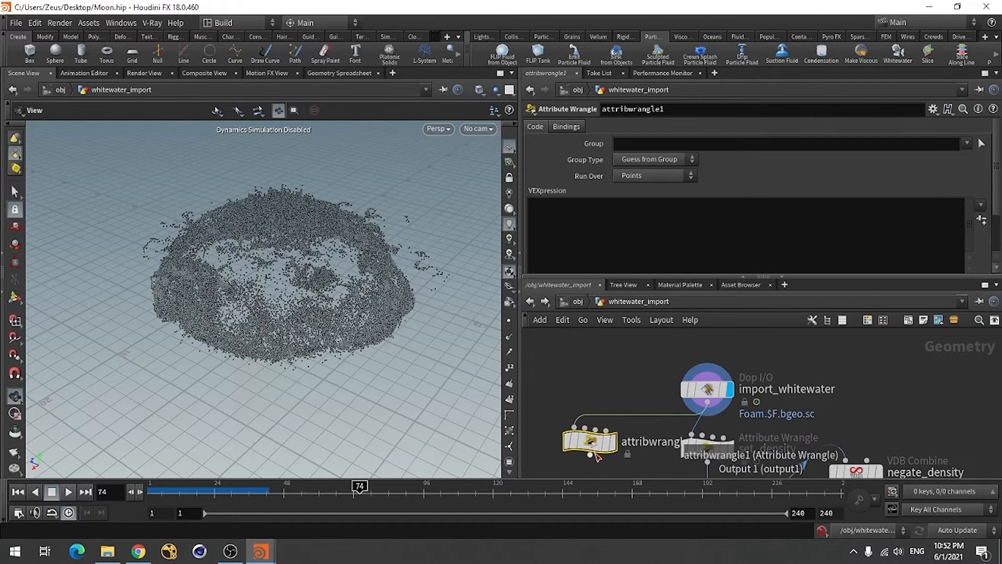
left_click_drag(592, 445, 555, 454)
scroll(564, 449, "up", 3)
left_click(575, 449)
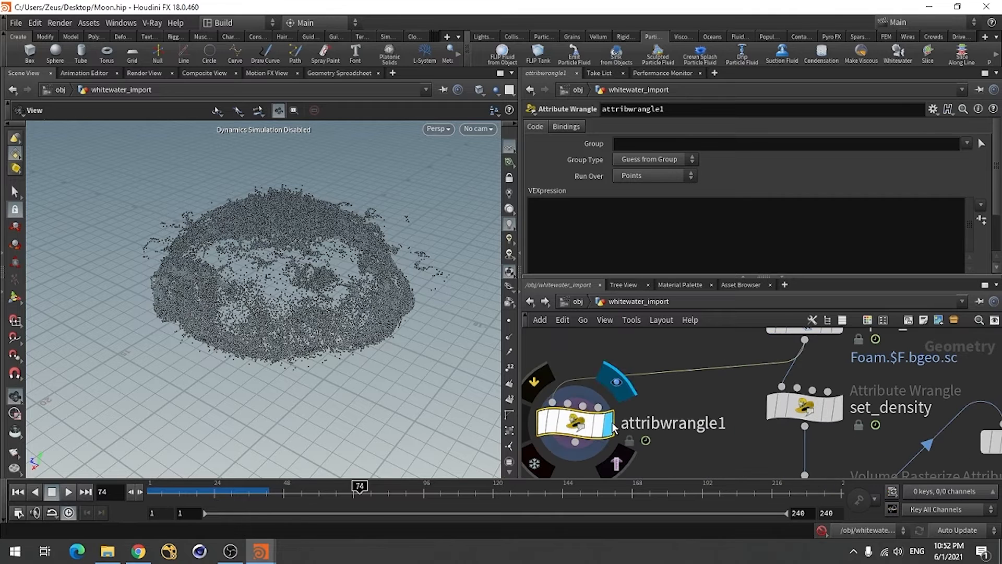
Enter the VEXpression f@pscale = 0.01; in the new Attribute Wrangle to set the foam particle size.
left_click(554, 219)
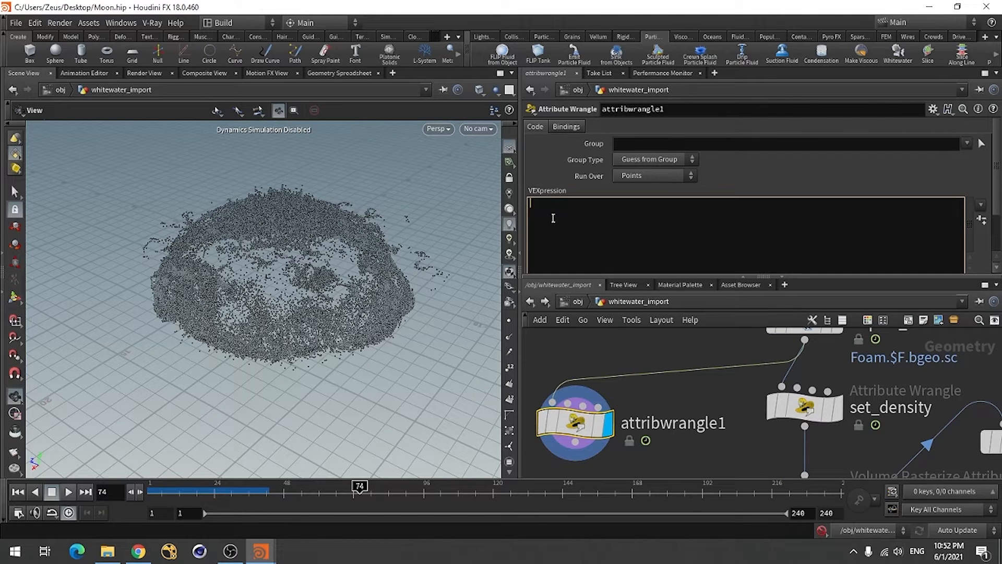
type("f@")
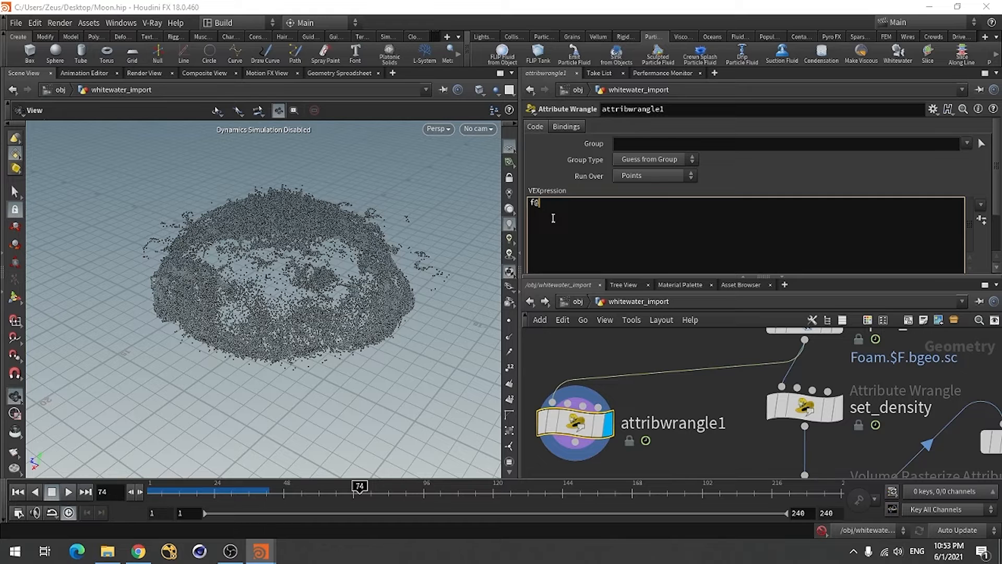
type("pscale = 0.01;")
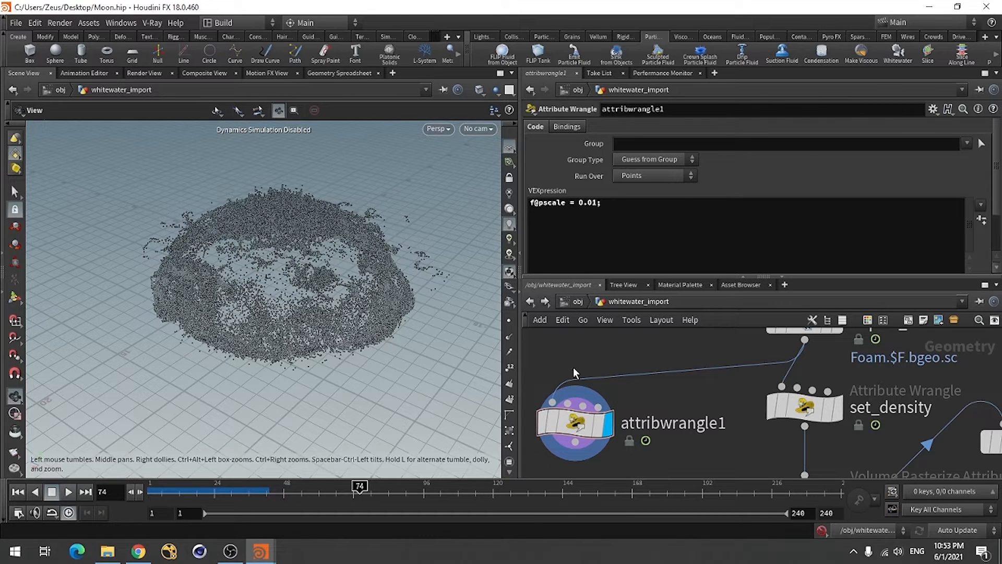
Return to object level and add a new Geometry object beside the existing whitewater objects.
left_click(575, 303)
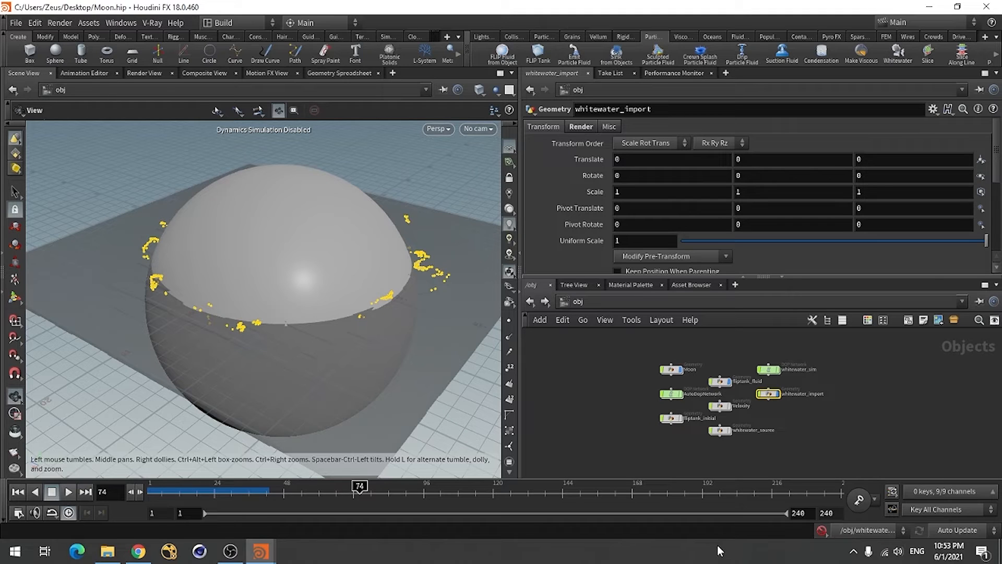
left_click(841, 456)
scroll(631, 412, "down", 2)
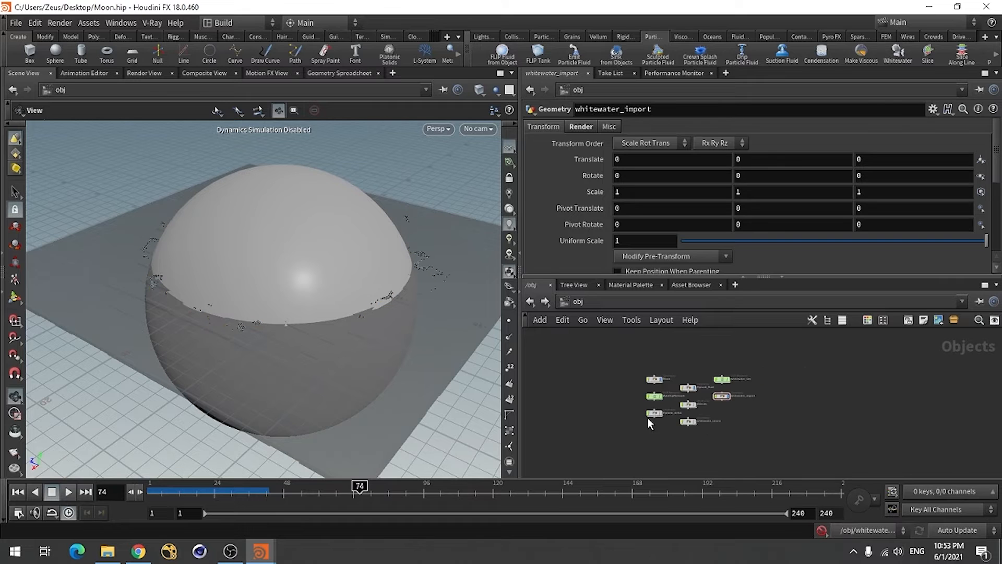
scroll(806, 417, "up", 3)
key("Tab")
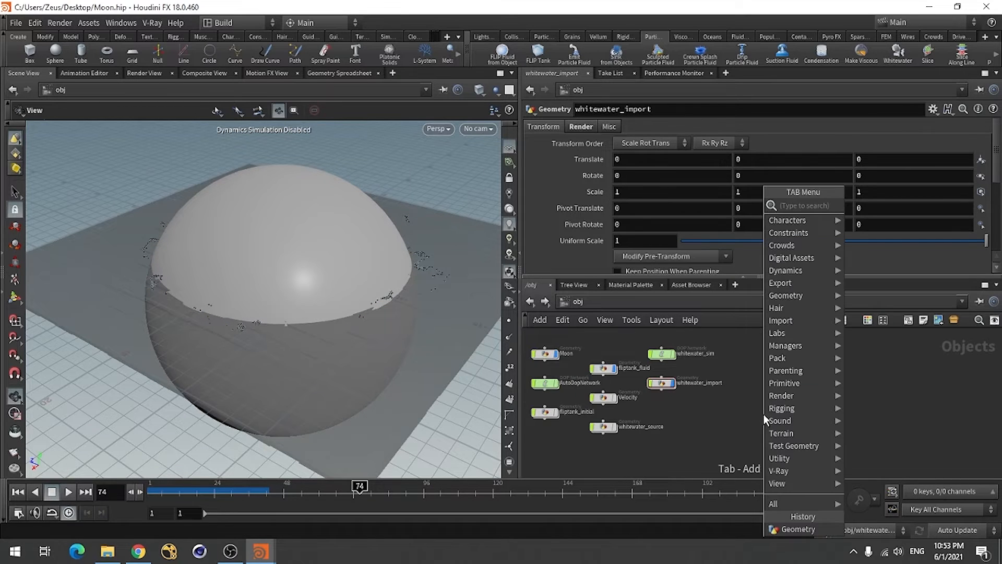
type("geo")
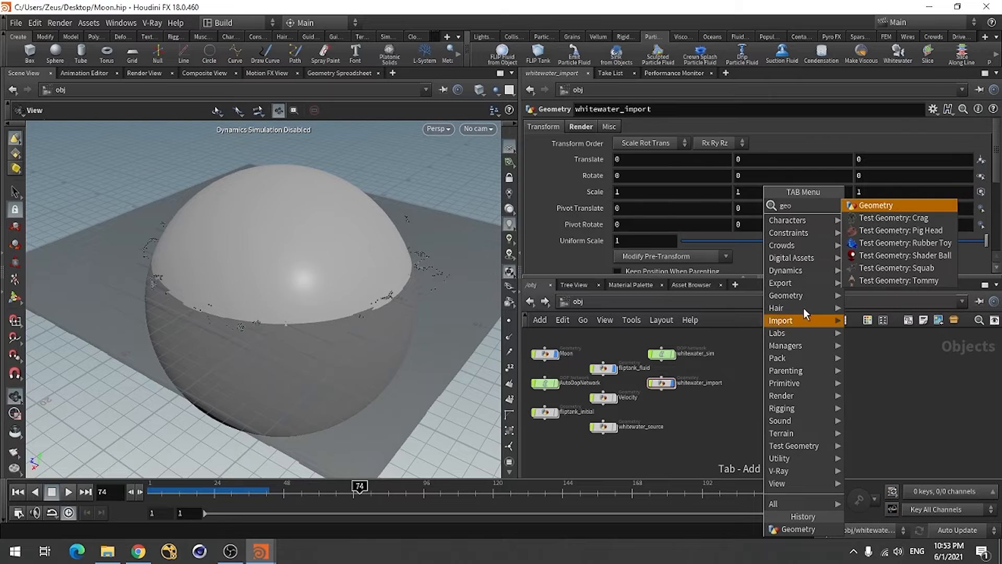
left_click(890, 210)
left_click(746, 427)
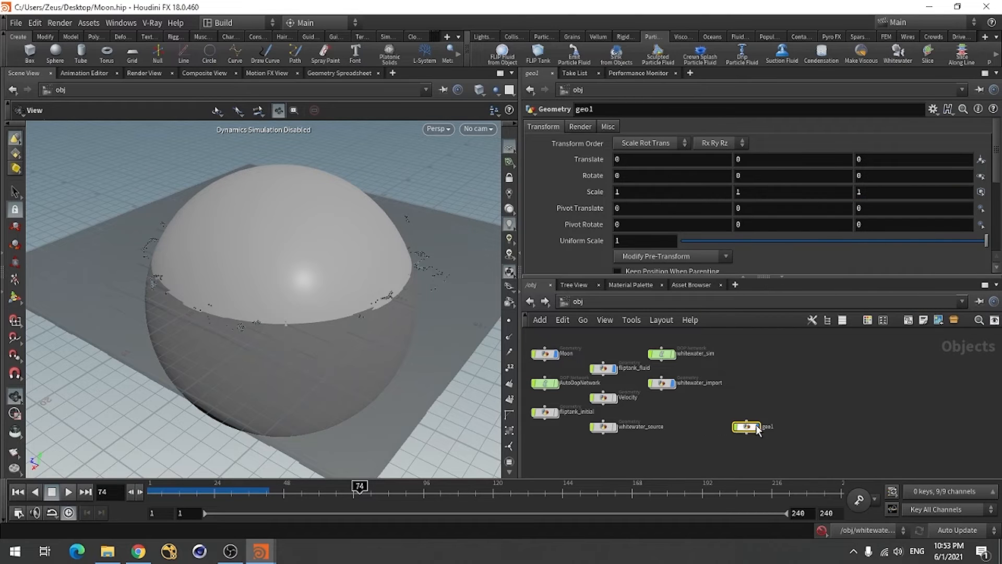
Rename the new Geometry object as Smoke.
double_click(772, 427)
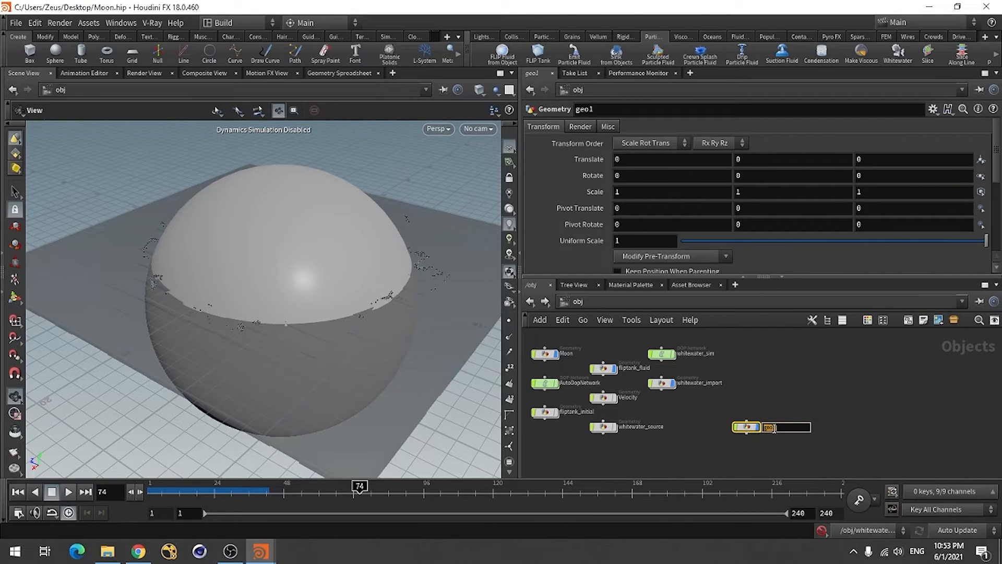
type("Smoke")
key("Return")
scroll(778, 444, "up", 3)
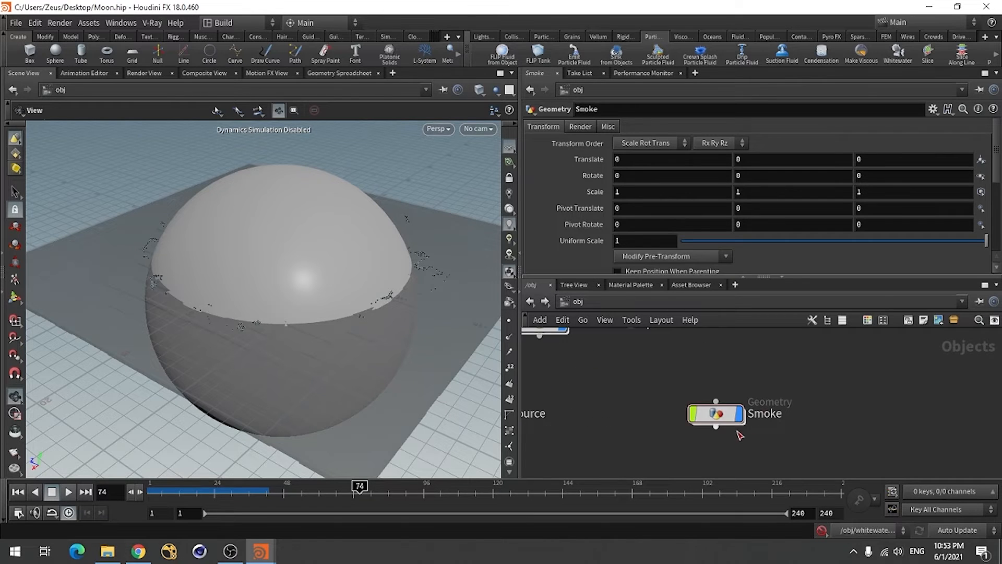
Hide the fliptank_fluid and whitewater_import objects at object level.
double_click(723, 415)
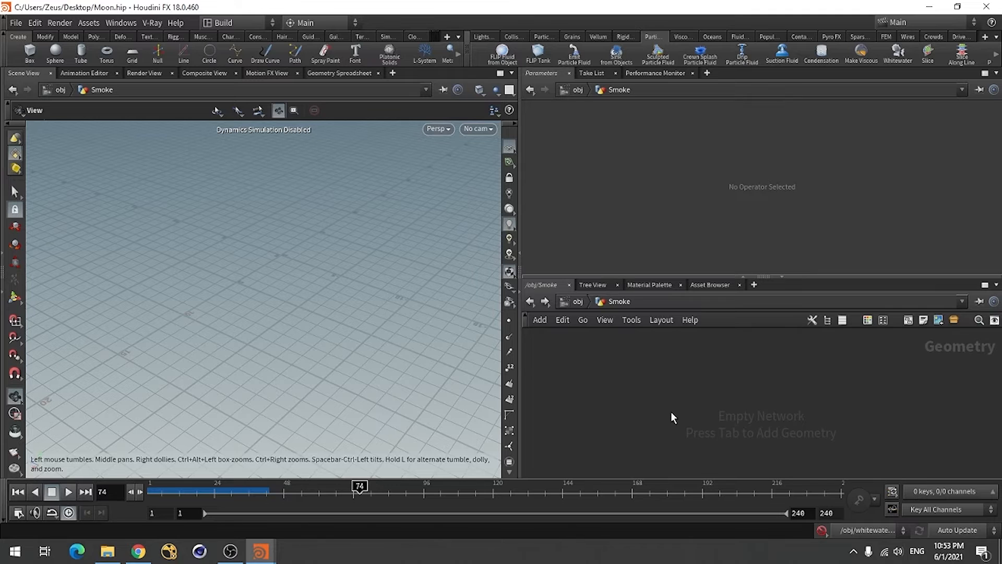
key("u")
scroll(613, 402, "up", 3)
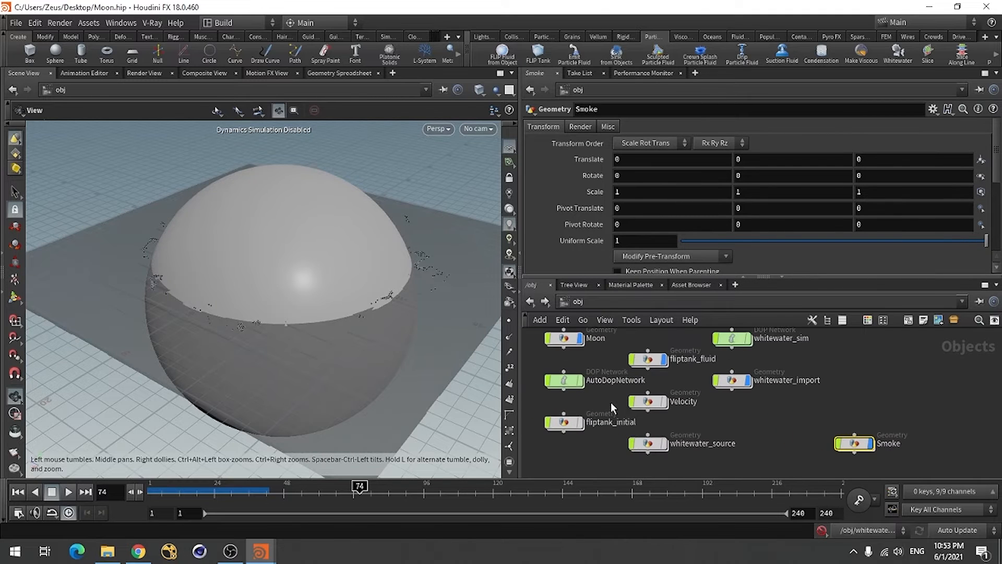
left_click(664, 359)
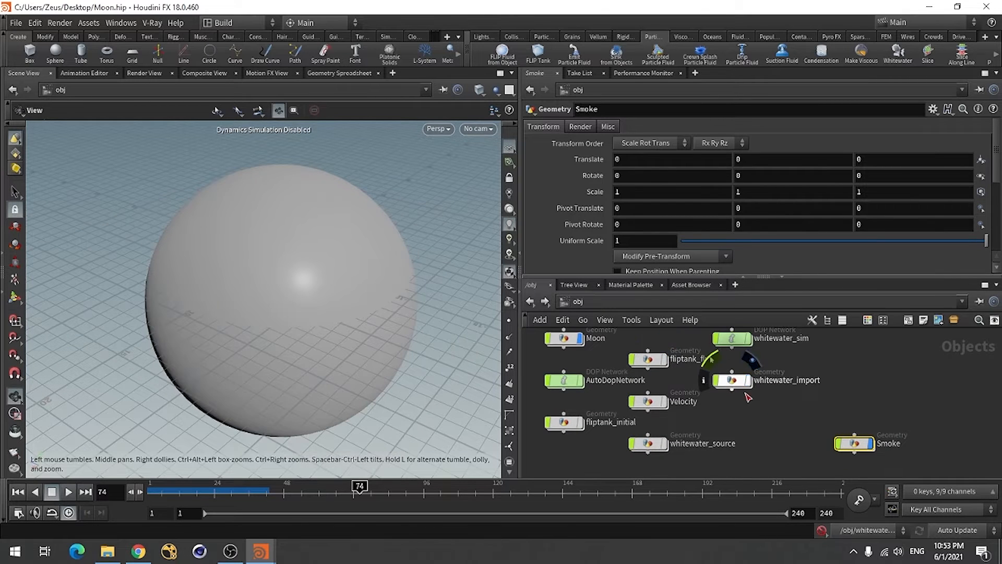
left_click(747, 380)
Enter the Smoke object's network and add a File Cache node.
double_click(856, 445)
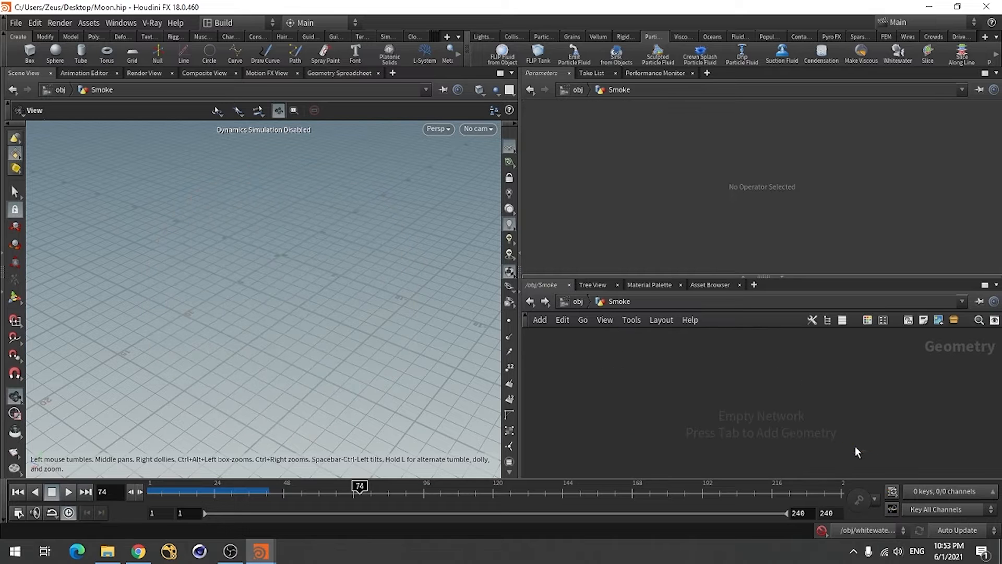
key("Tab")
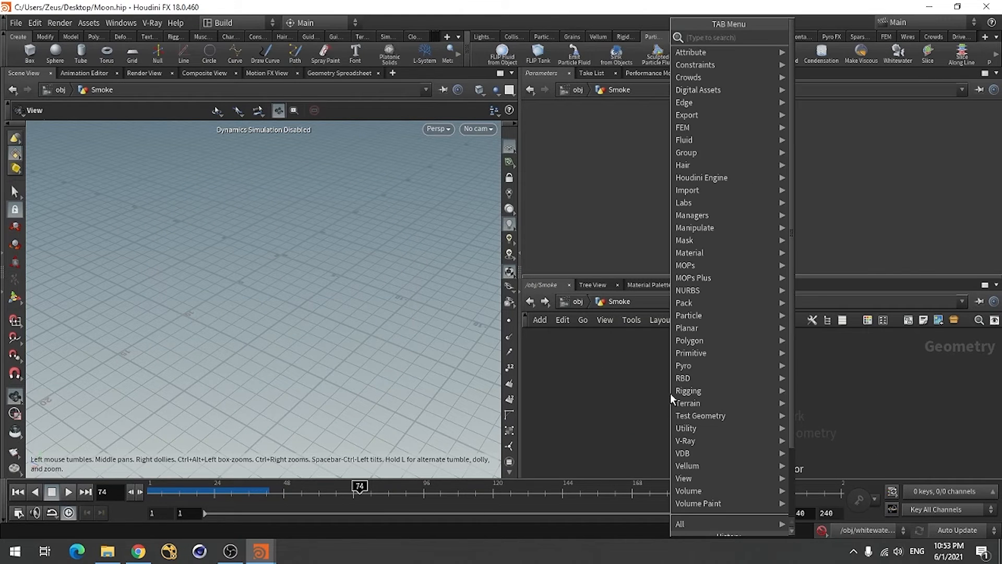
type("file")
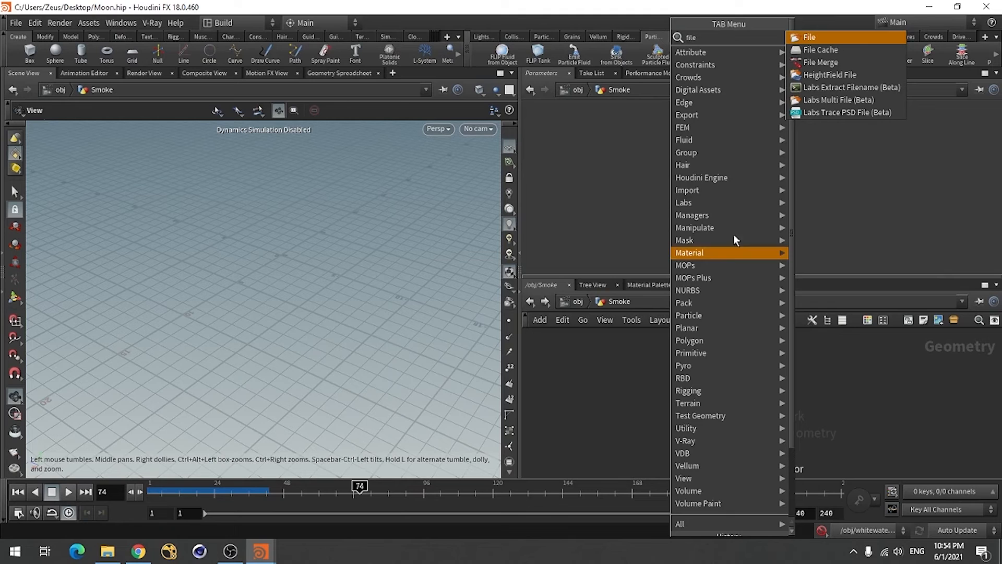
left_click(814, 38)
left_click(679, 360)
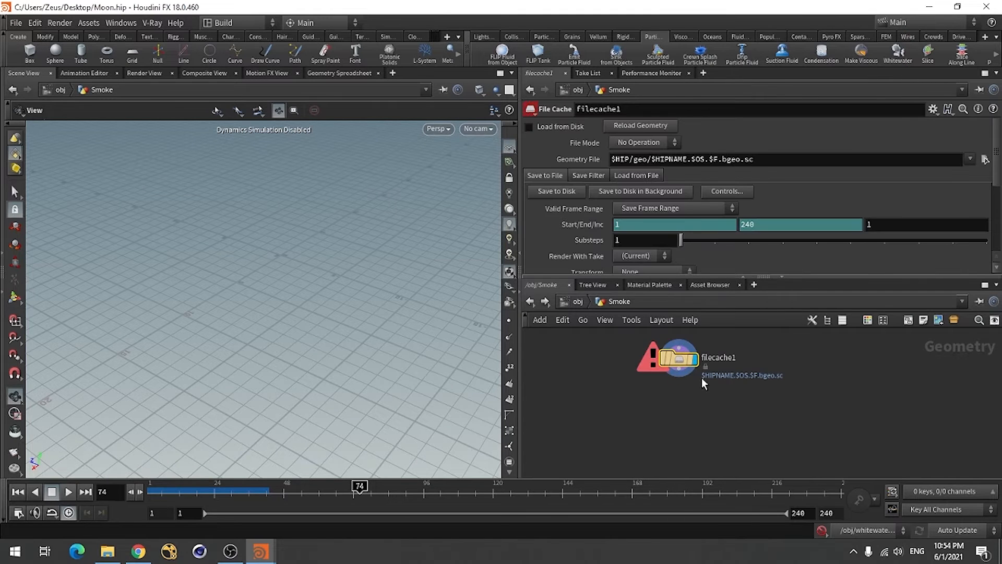
Set the File Cache to load from disk and choose the foam sequence F:/Foam.$F.bgeo.sc as its geometry file.
left_click(547, 127)
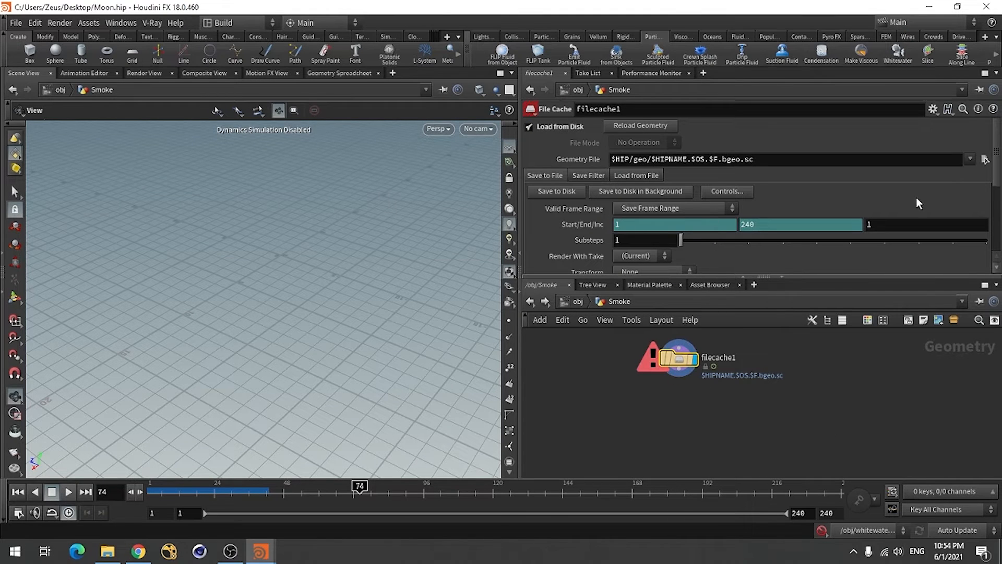
left_click(986, 159)
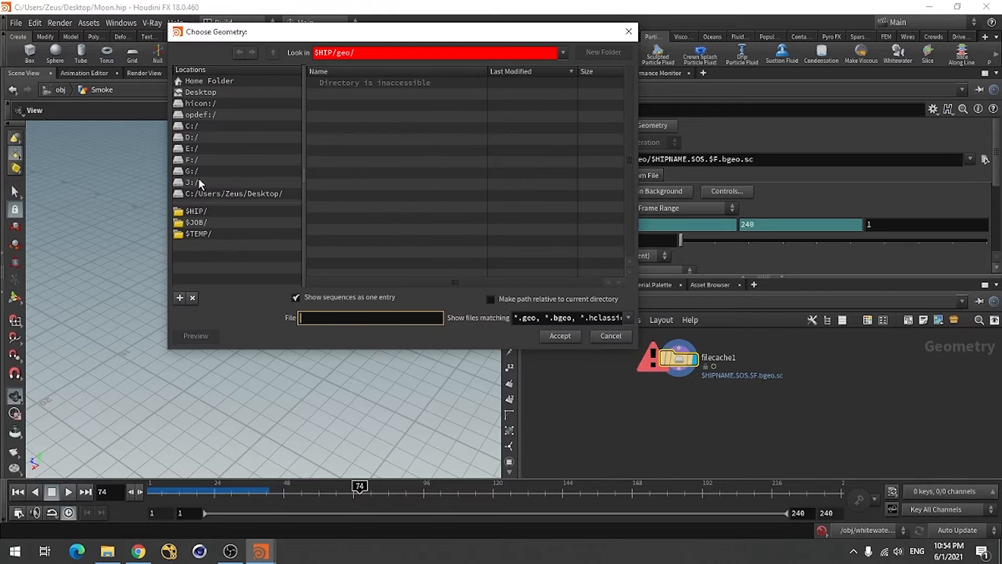
left_click(190, 162)
left_click(189, 151)
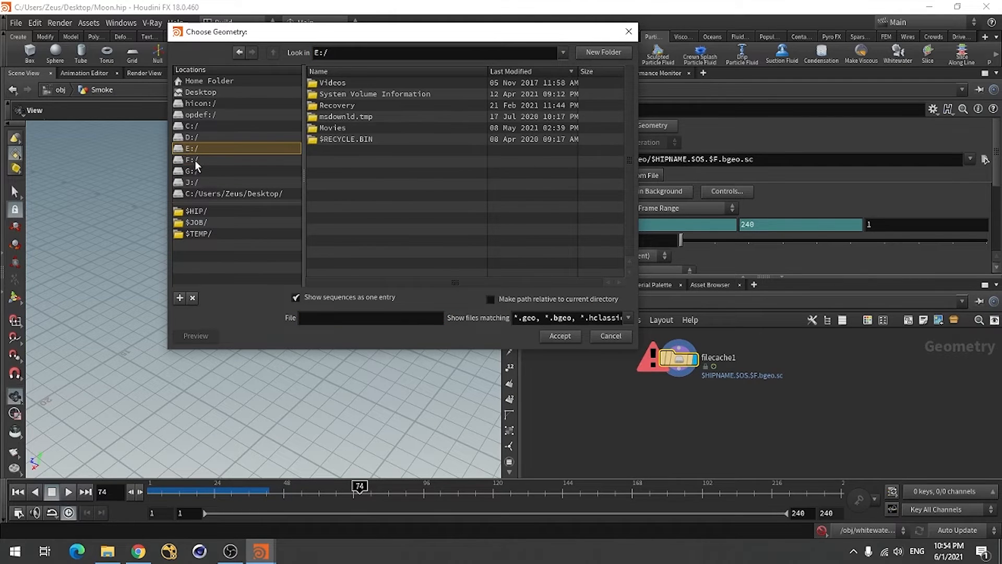
left_click(195, 161)
scroll(438, 231, "down", 1)
left_click(512, 73)
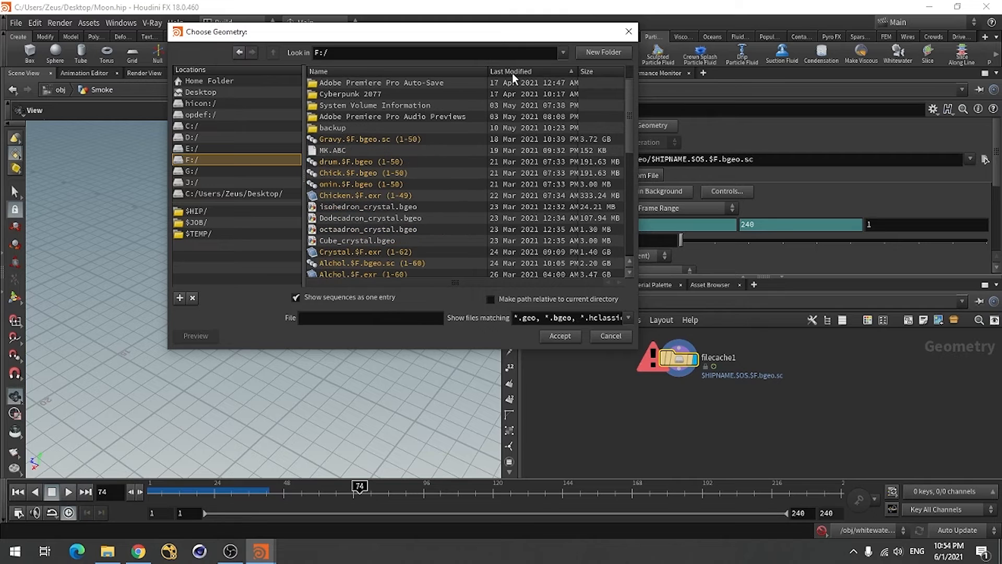
left_click(512, 73)
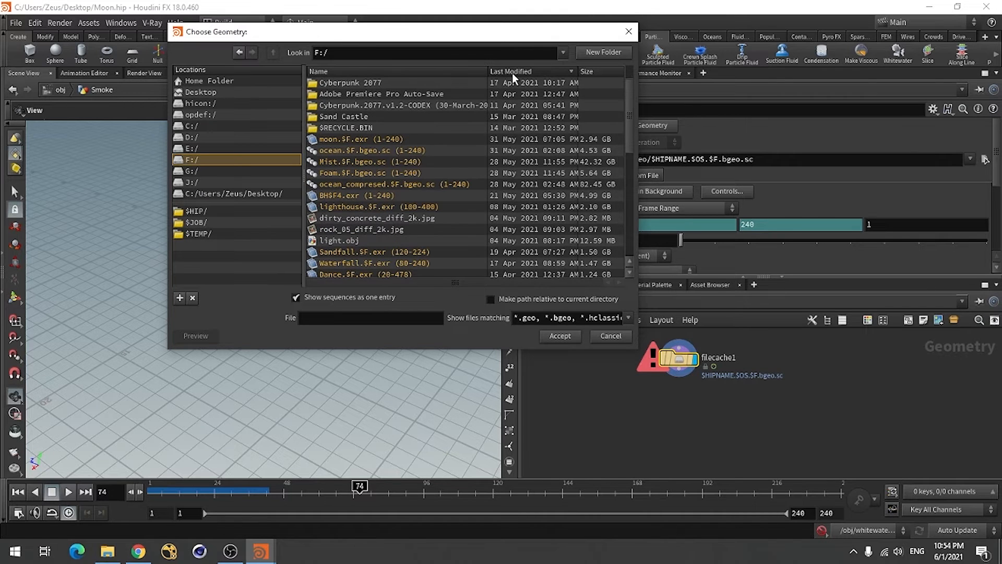
left_click(340, 172)
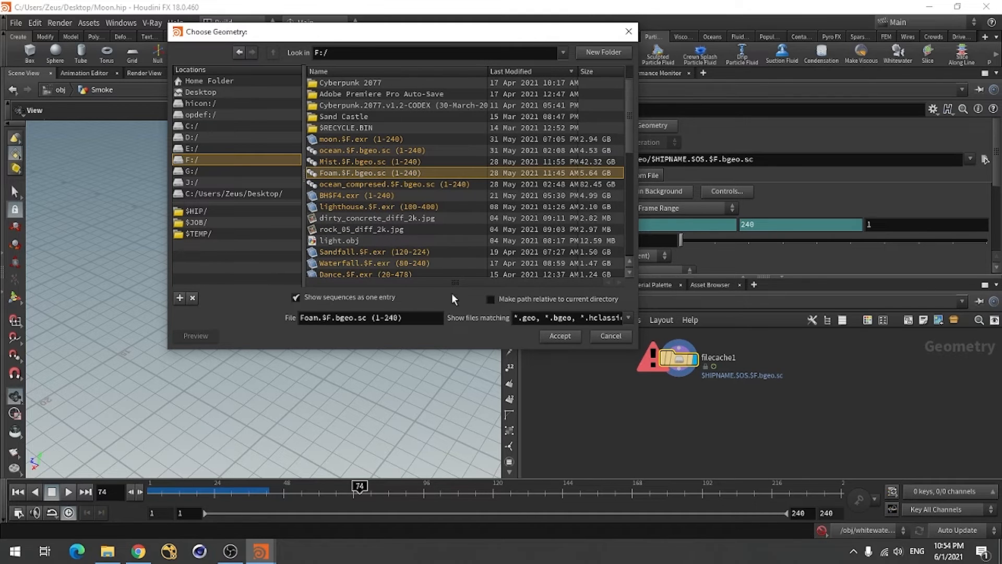
left_click(560, 336)
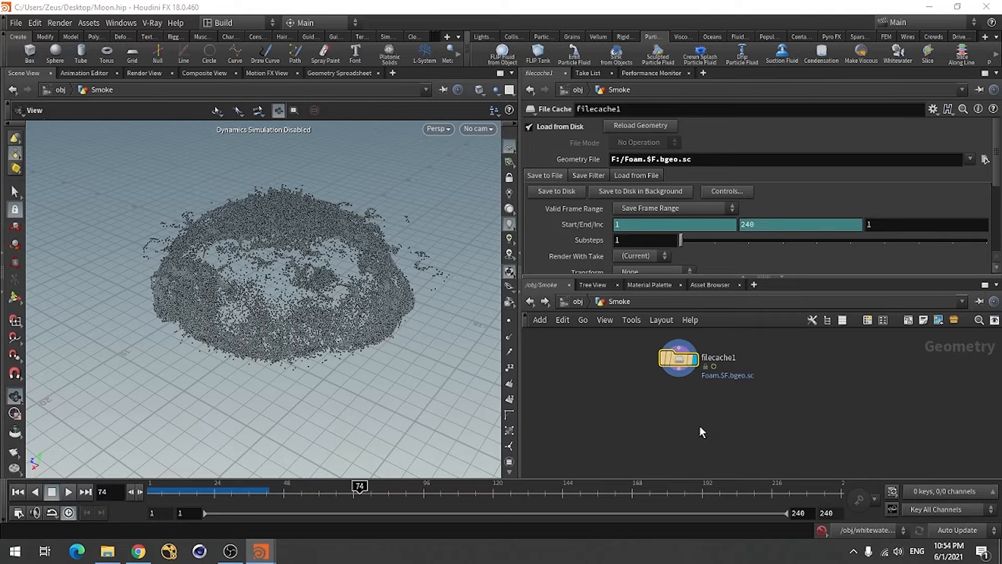
Add a Pyro Source below filecache1, connect the cache's output to its first input, and display it.
key("Tab")
type("pyro")
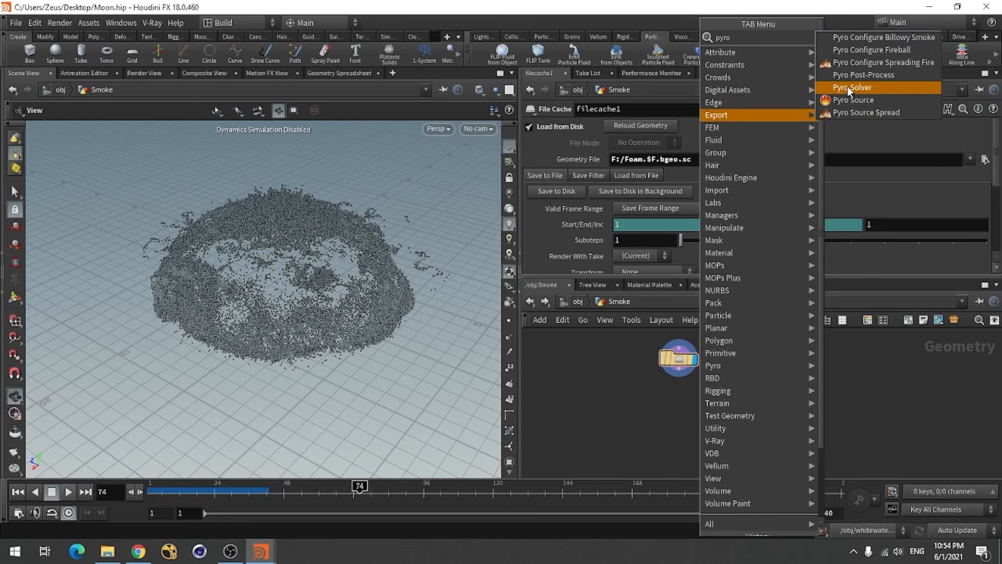
left_click(856, 100)
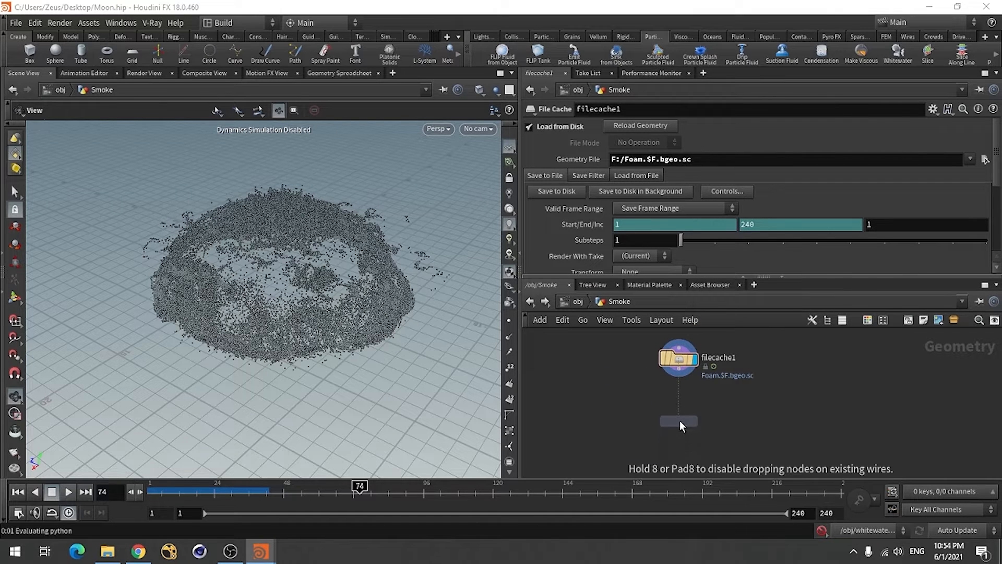
left_click(679, 416)
left_click(678, 378)
left_click(676, 409)
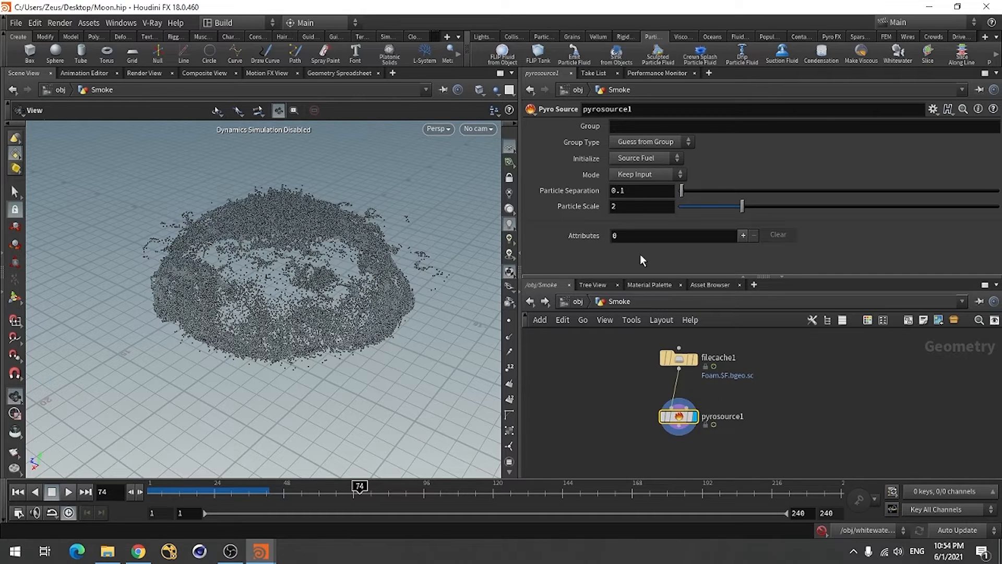
Initialize the Pyro Source as Source Smoke and set its particle scale to 1.
left_click(640, 159)
left_click(637, 184)
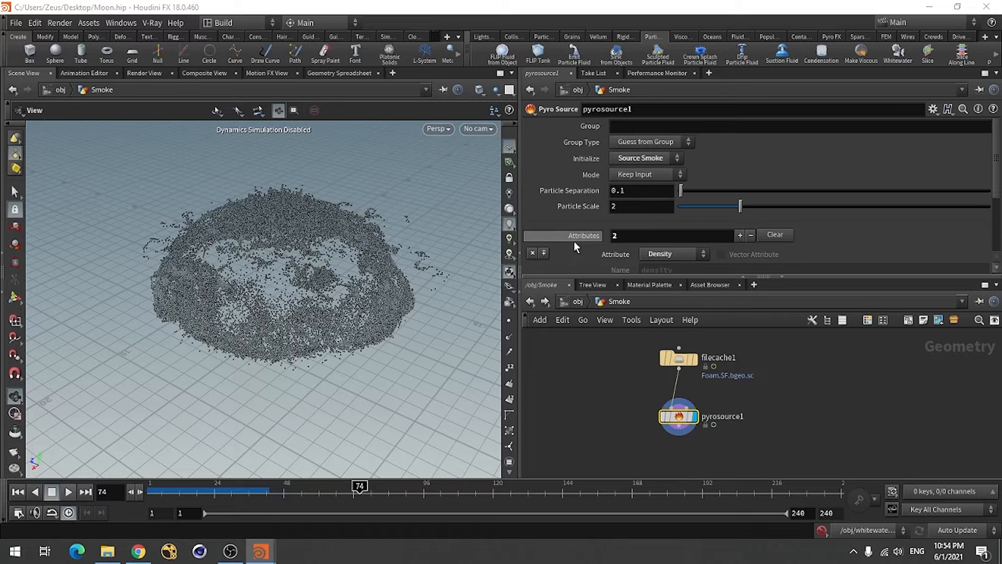
left_click(631, 206)
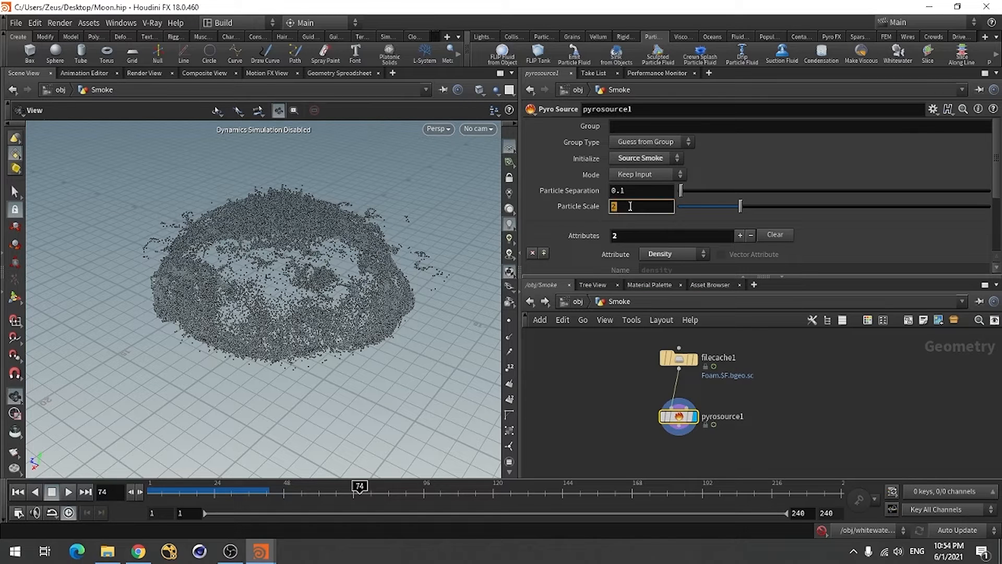
type("1")
key("Return")
Remove the Temperature attribute from the Pyro Source, keeping Density.
left_click_drag(997, 177, 999, 261)
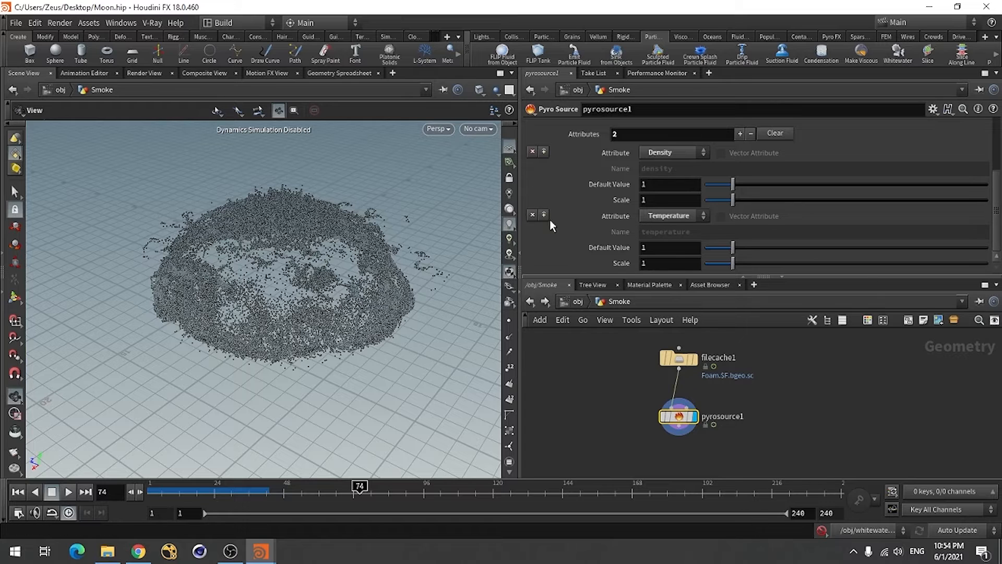
left_click(533, 216)
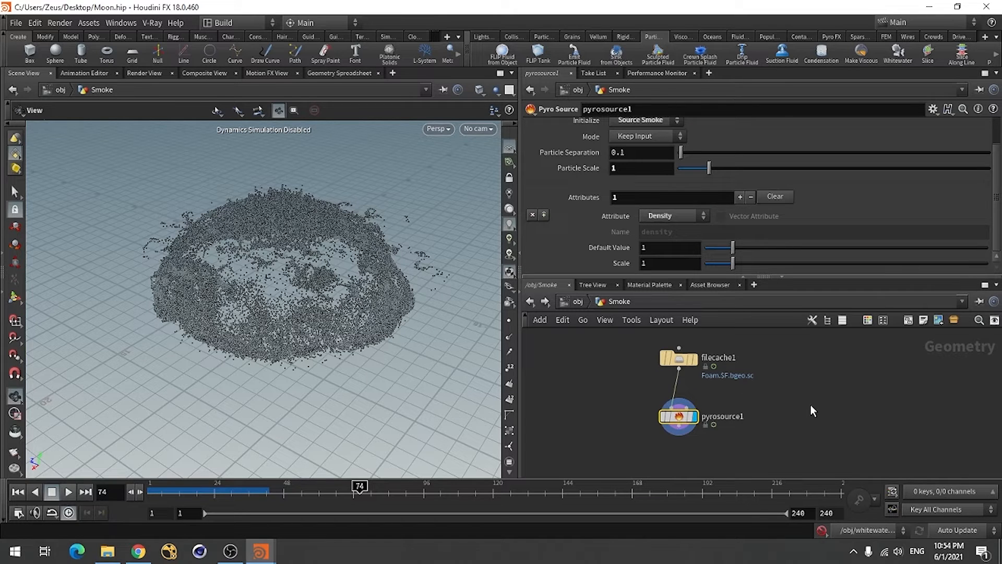
Add a Volume Rasterize Attributes node after pyrosource1 and set it as the displayed node.
scroll(748, 355, "down", 2)
scroll(754, 392, "up", 3)
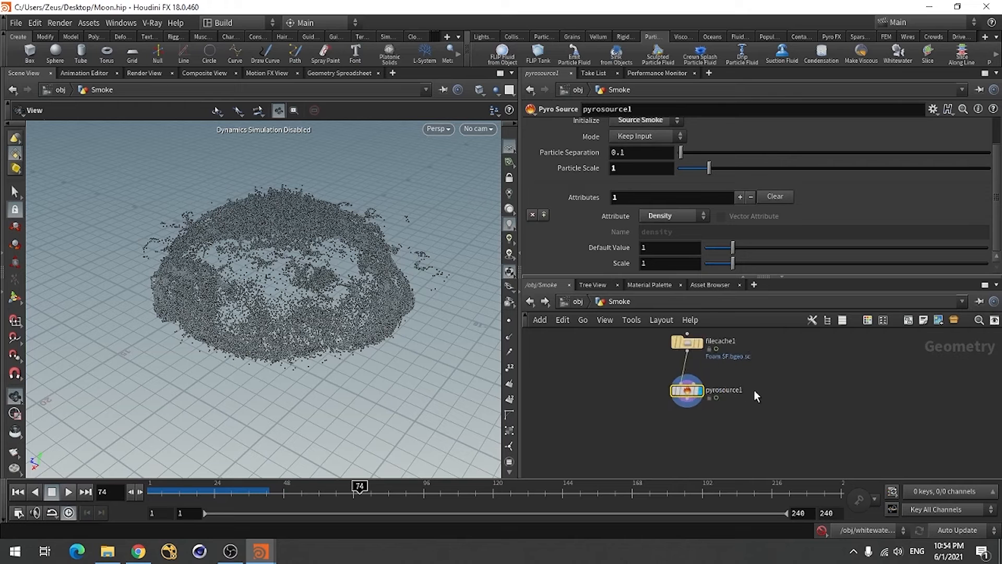
left_click(704, 433)
key("Tab")
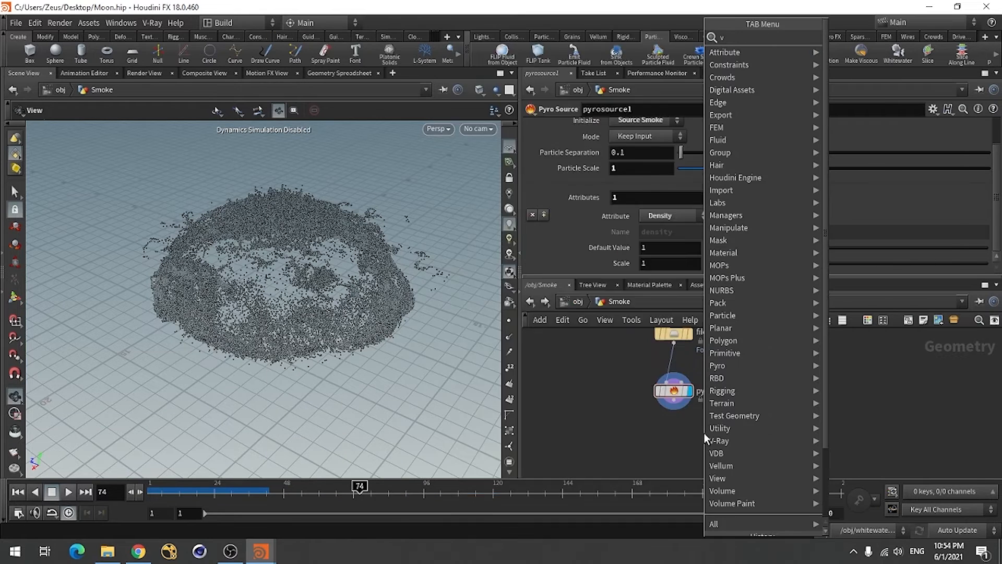
type("volu")
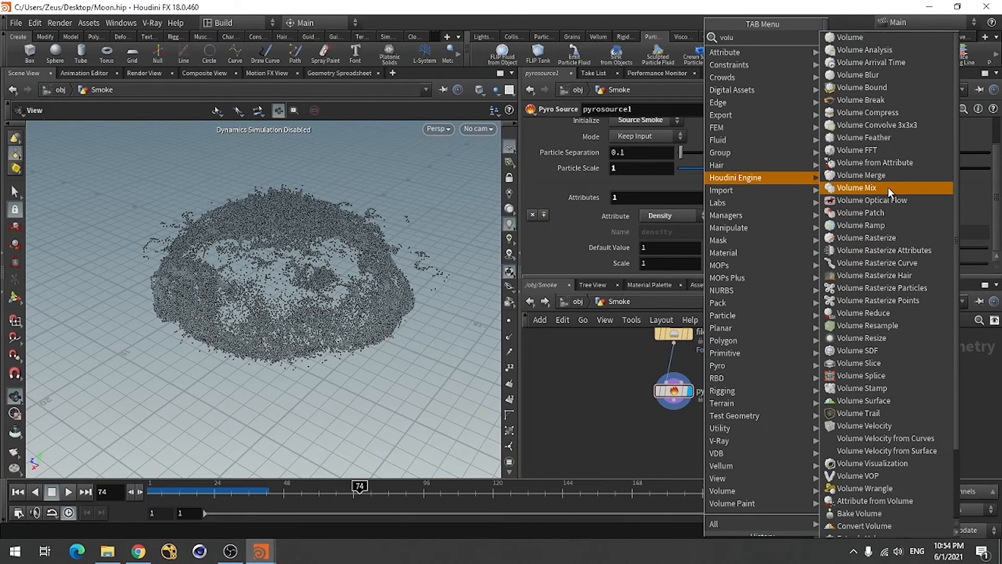
left_click(885, 250)
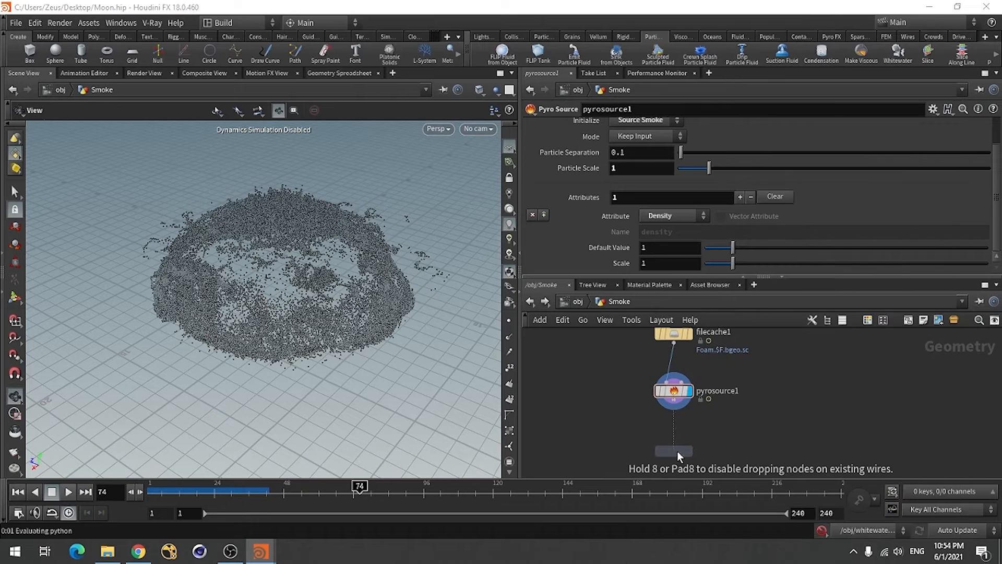
left_click(678, 451)
left_click(690, 452)
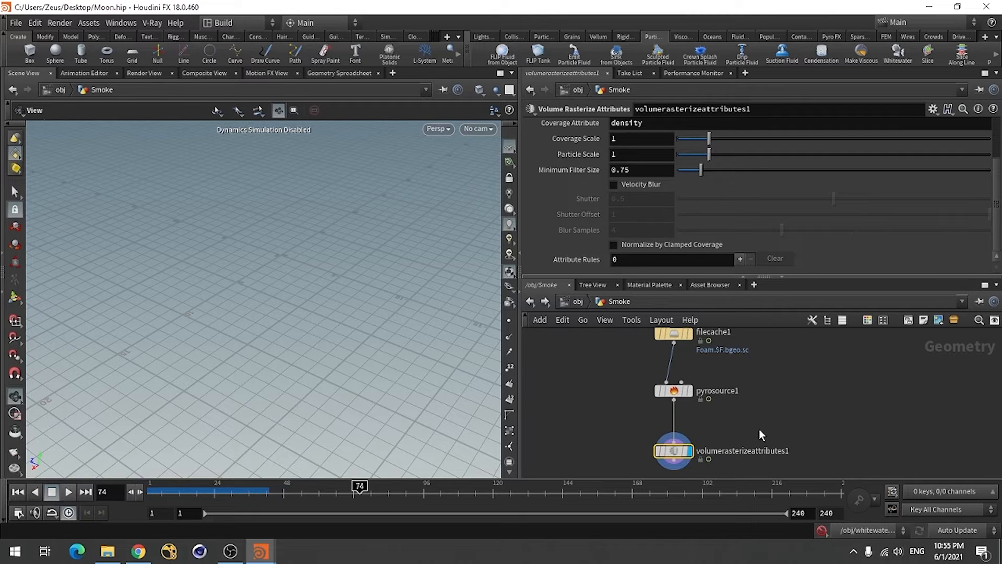
Set the Volume Rasterize Attributes node's Attributes to density.
scroll(563, 215, "up", 3)
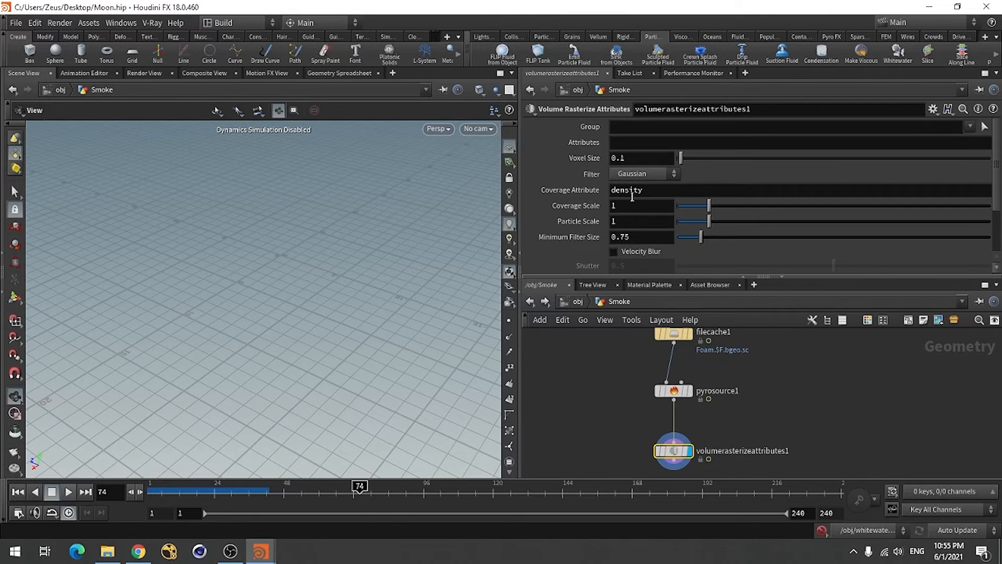
left_click(633, 143)
type("d")
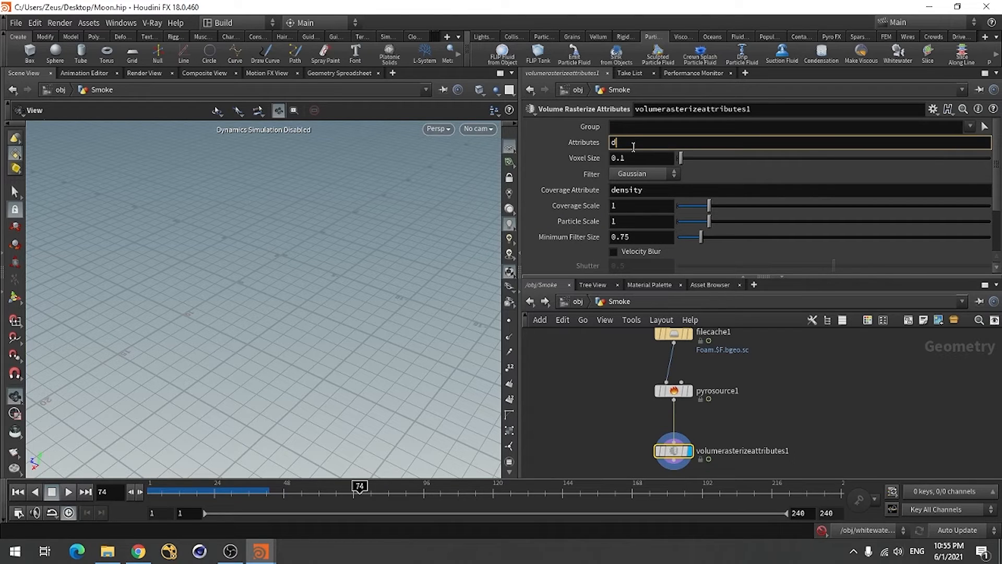
type("ensity")
key("Return")
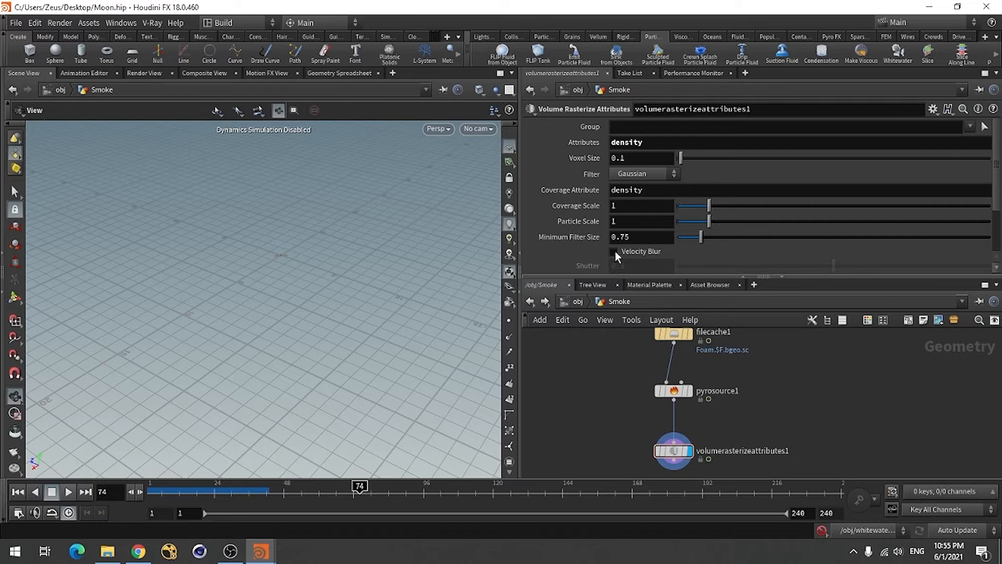
Enable Velocity Blur with a shutter of 0.8 and Normalize by Clamped Coverage on the Volume Rasterize Attributes node.
scroll(621, 272, "down", 2)
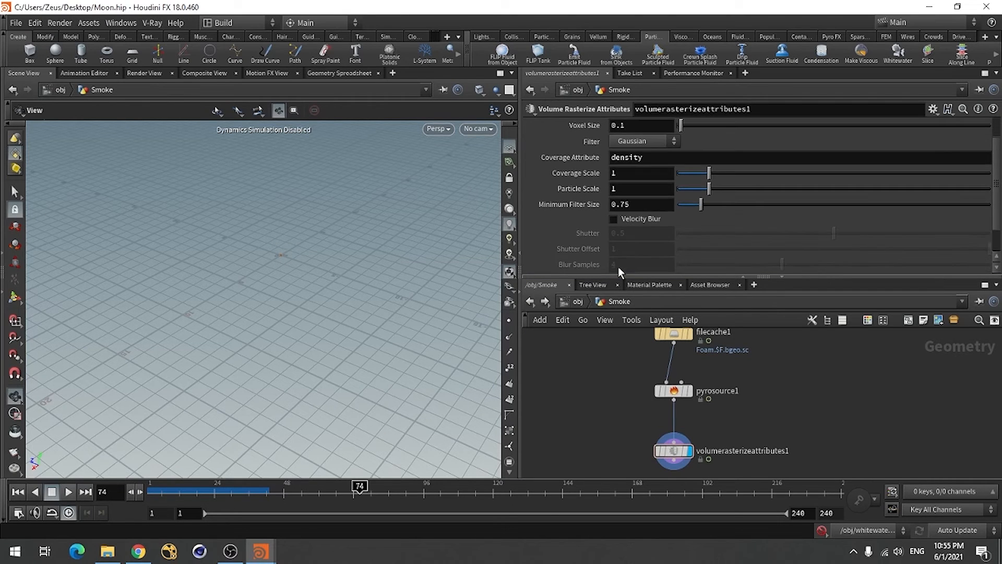
left_click(640, 219)
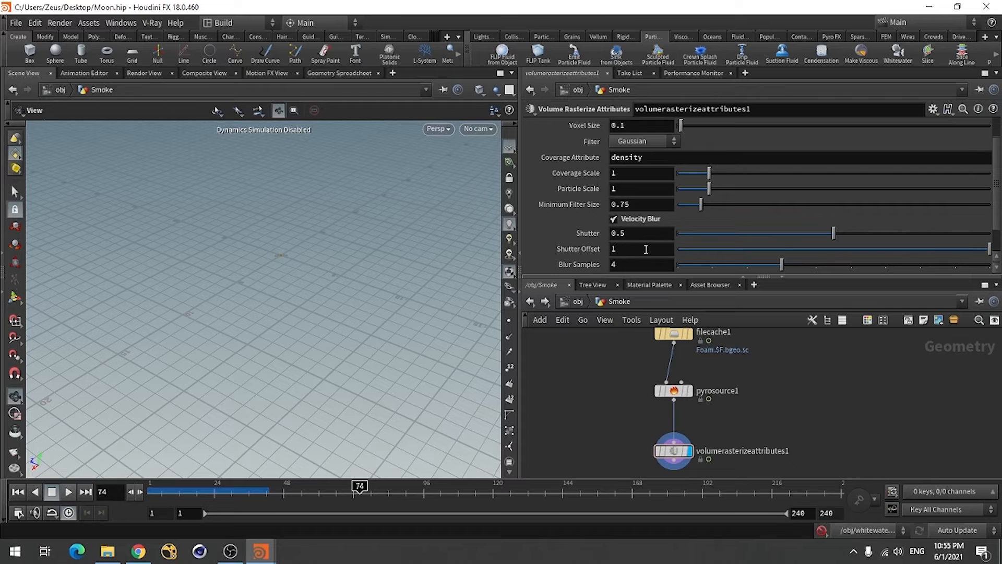
scroll(646, 249, "down", 1)
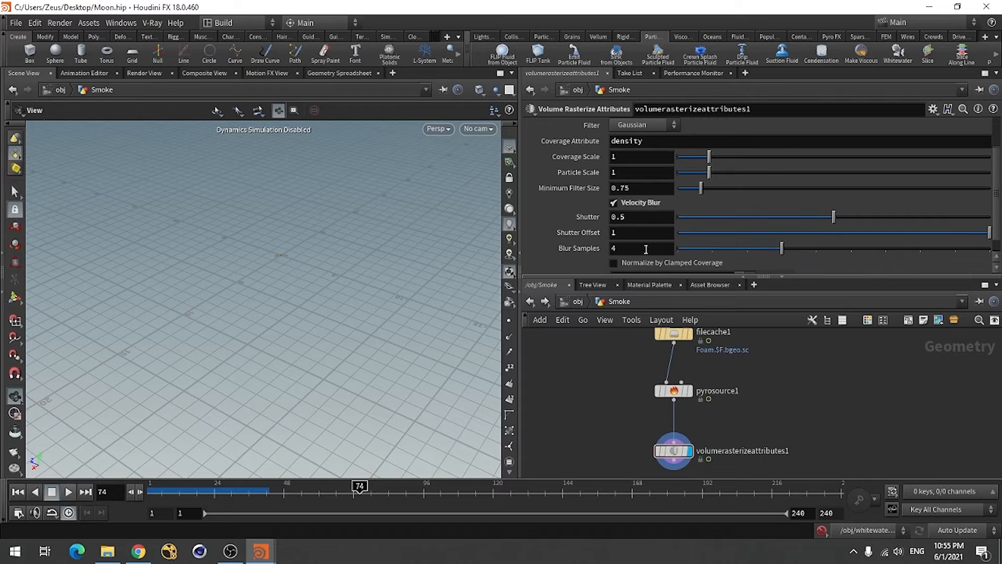
left_click(643, 216)
key("BackSpace")
type("8")
key("Return")
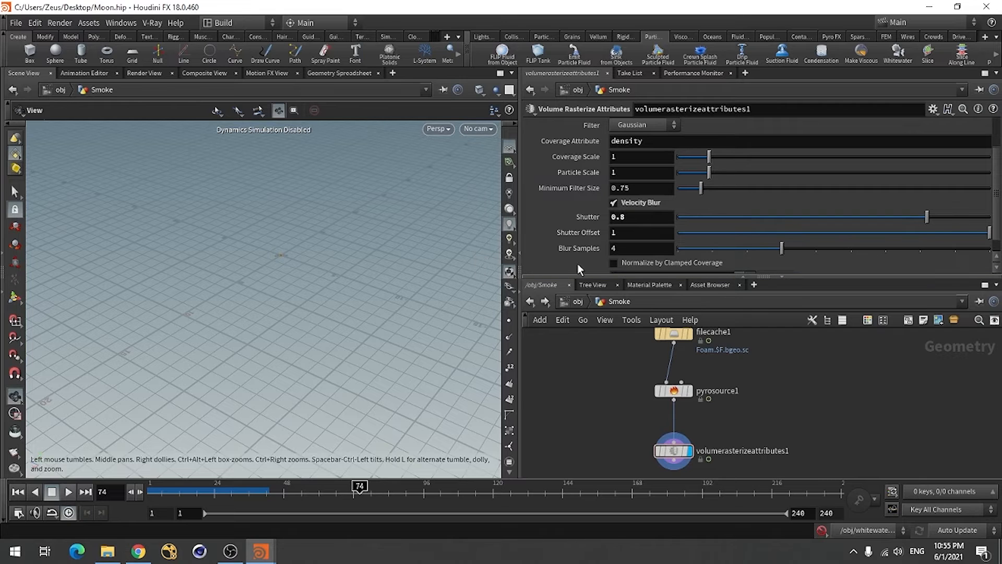
scroll(575, 264, "down", 1)
left_click(614, 245)
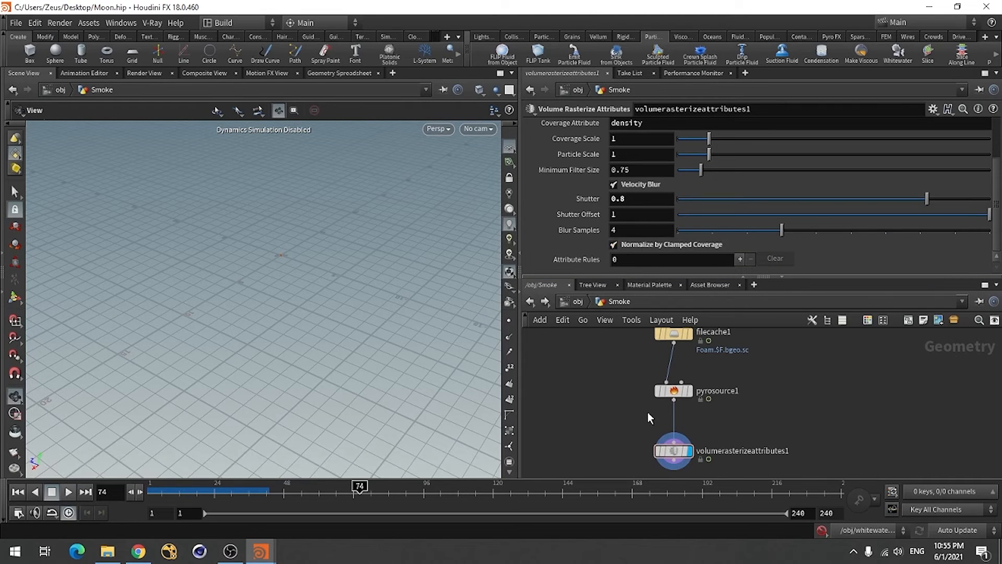
Review the pyrosource1 parameters and go to frame 59 to inspect the rasterized volume.
left_click_drag(240, 346, 290, 298)
scroll(535, 234, "up", 4)
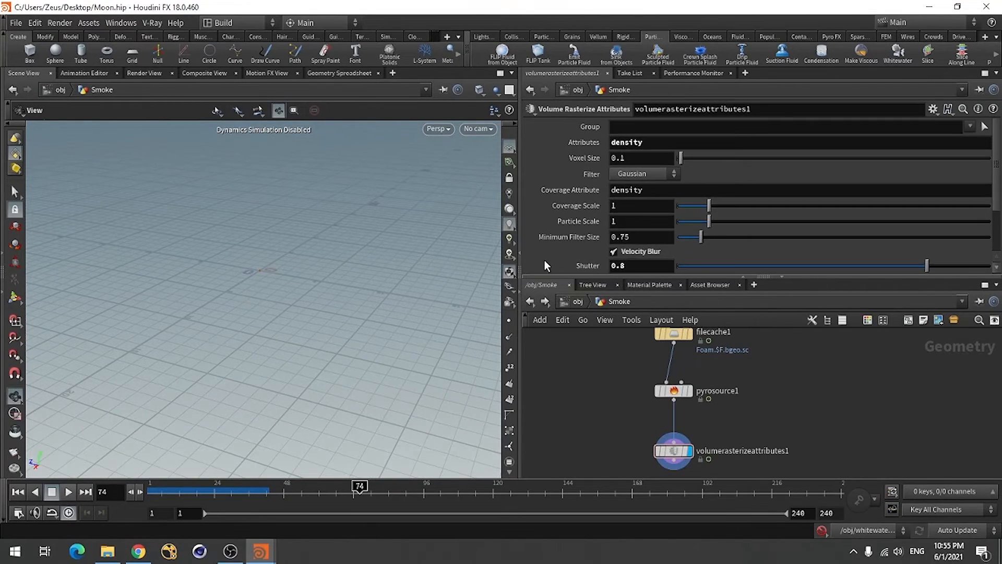
scroll(607, 414, "down", 2)
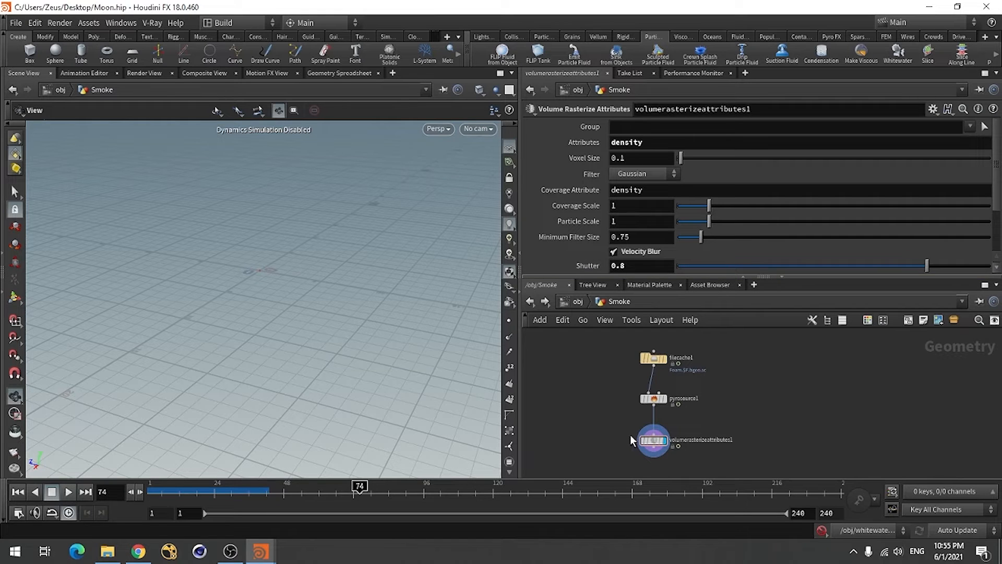
left_click(655, 399)
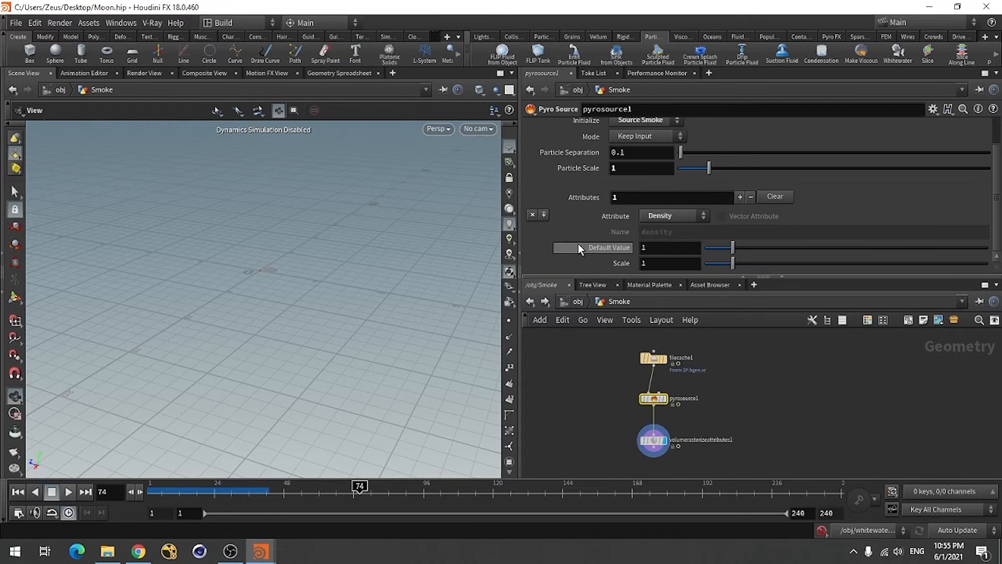
mouse_move(578, 247)
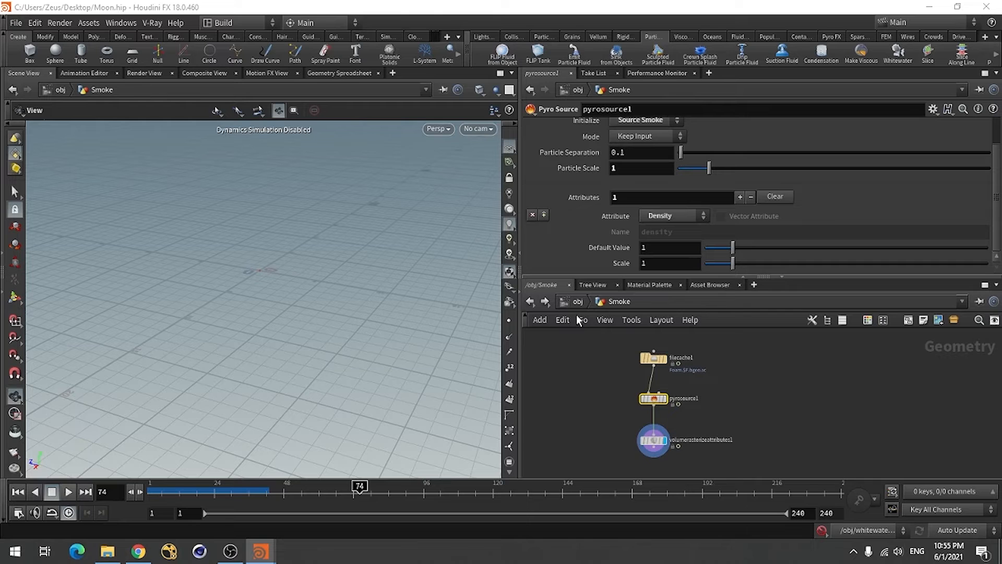
scroll(592, 233, "up", 2)
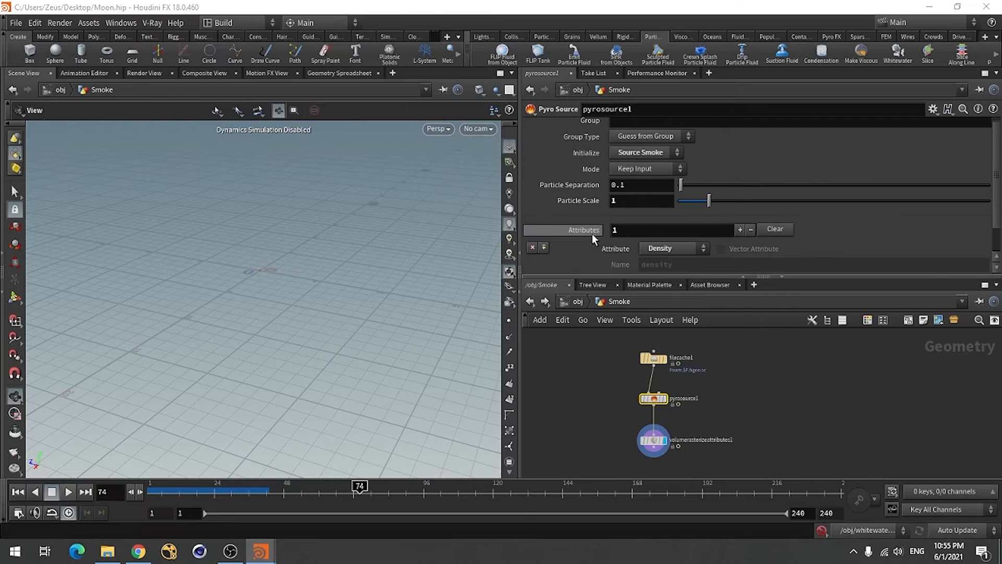
left_click(315, 489)
left_click_drag(277, 369, 371, 284)
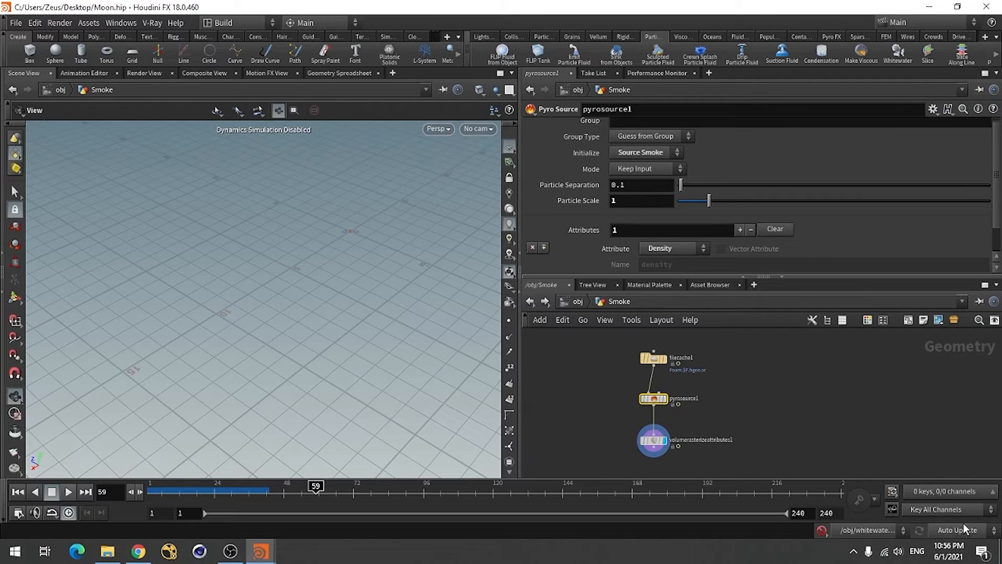
Insert an Attribute Noise node between pyrosource1 and volumerasterizeattributes1.
scroll(700, 387, "down", 2)
scroll(678, 439, "up", 3)
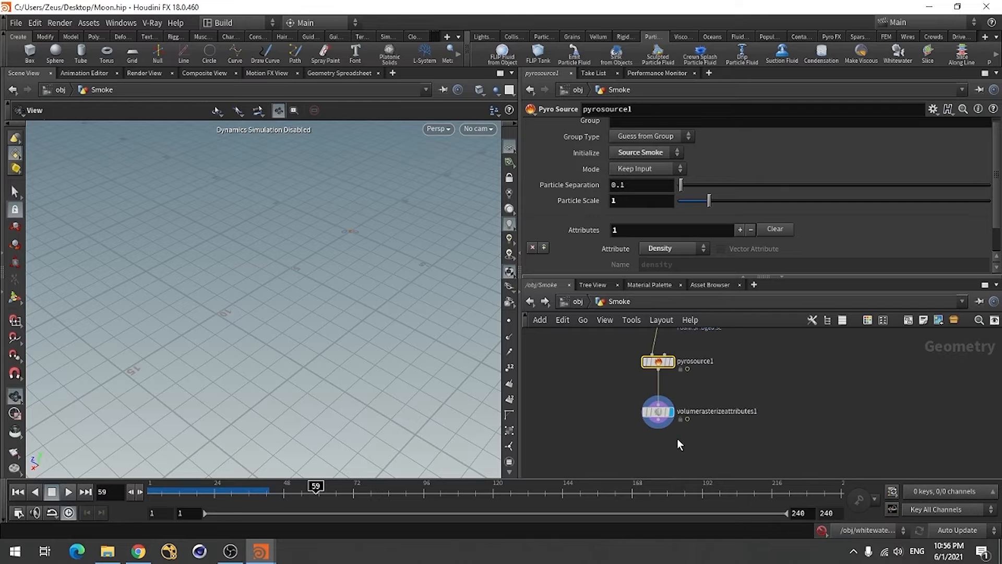
left_click(764, 388)
key("Tab")
mouse_move(718, 450)
type("at")
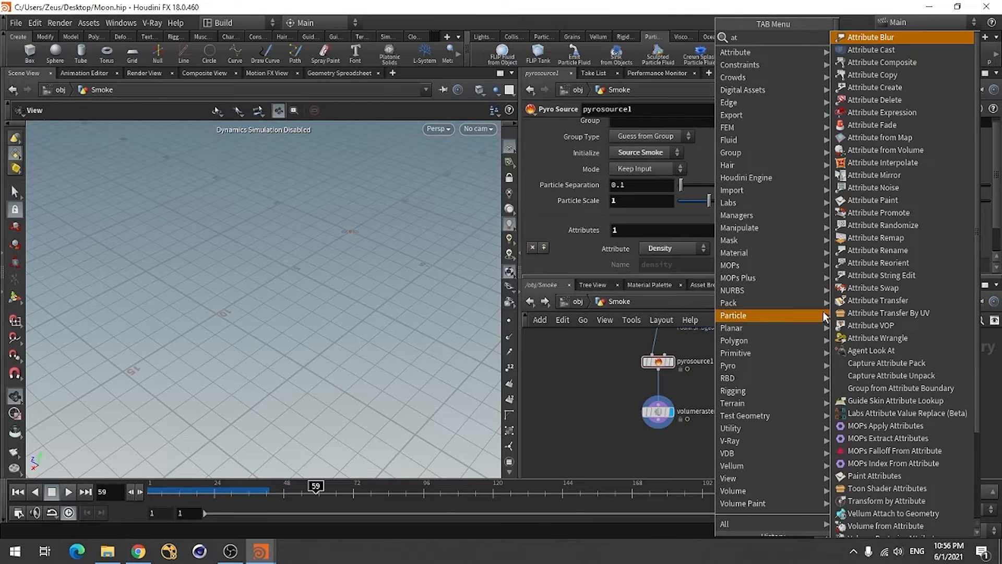
left_click(880, 189)
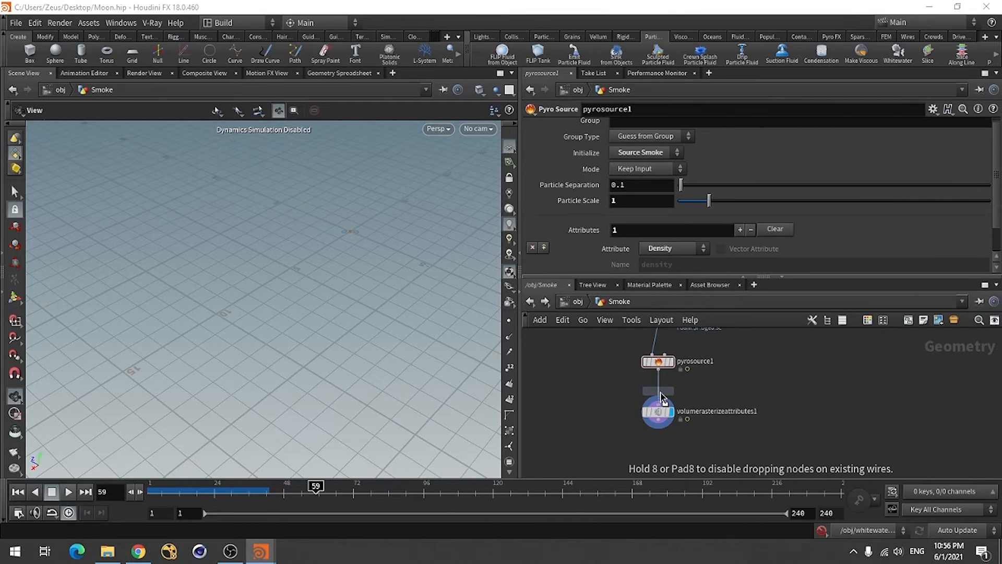
left_click(619, 441)
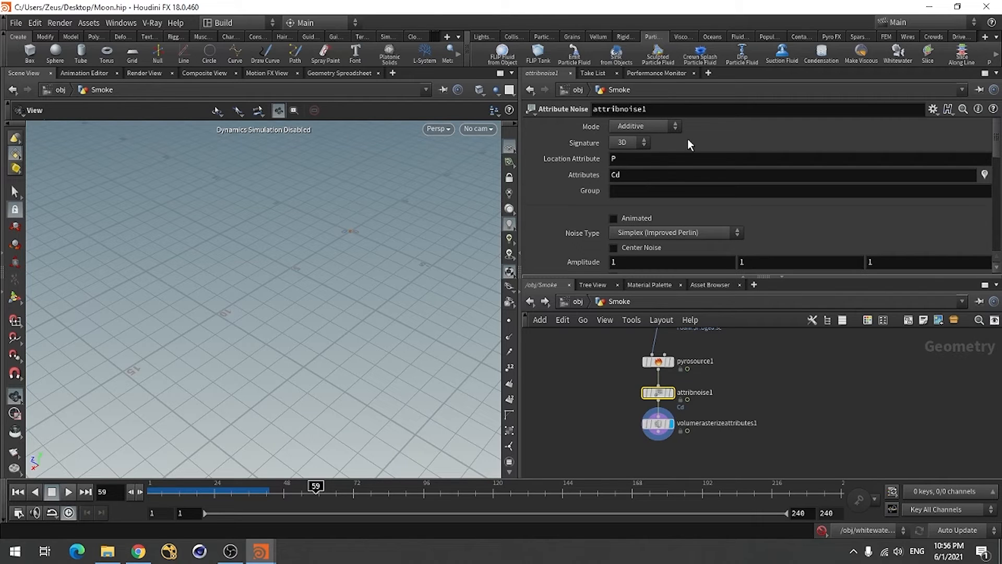
Make the Attribute Noise act on the density attribute and check the resulting volume.
left_click(653, 177)
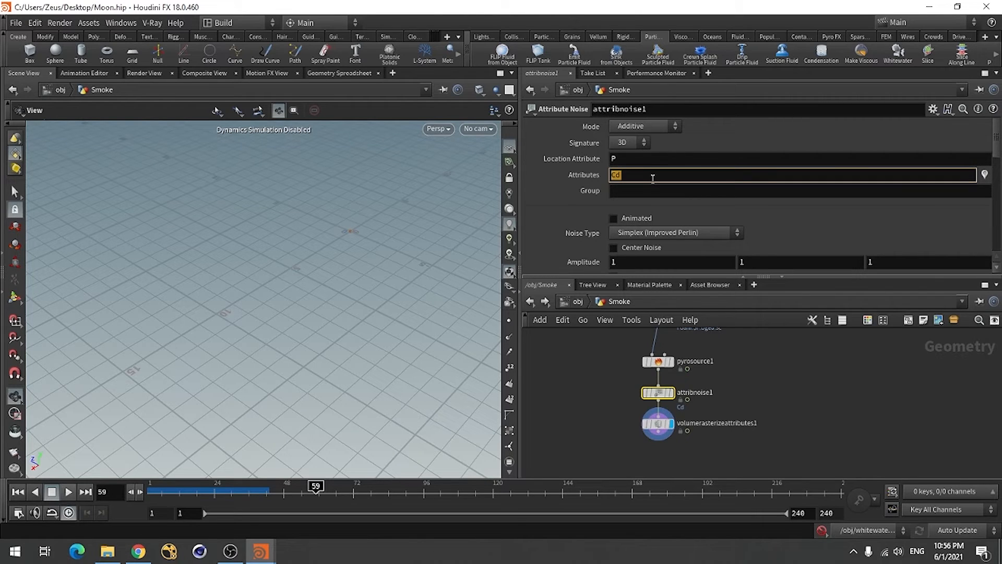
type("density")
key("Return")
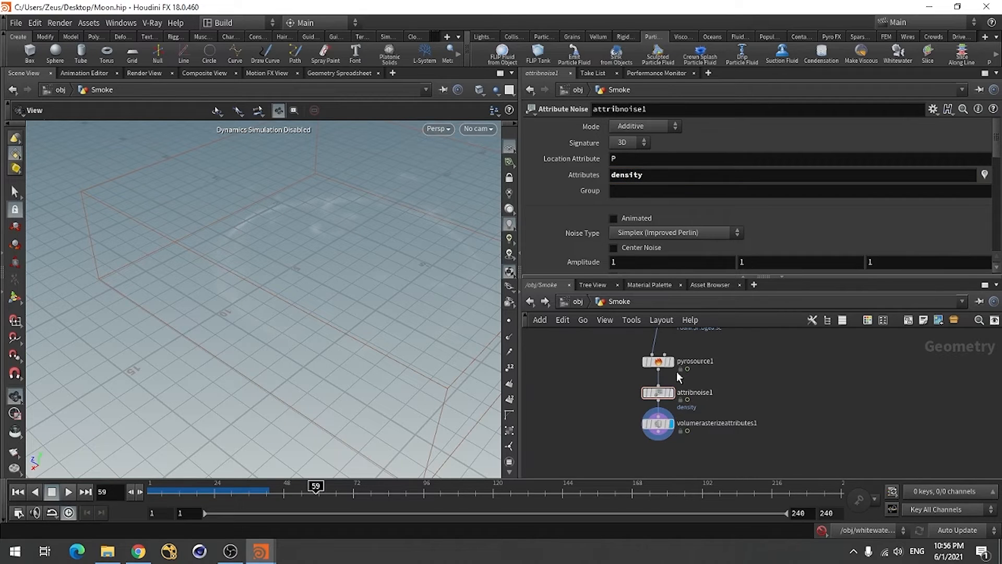
left_click_drag(303, 219, 309, 271)
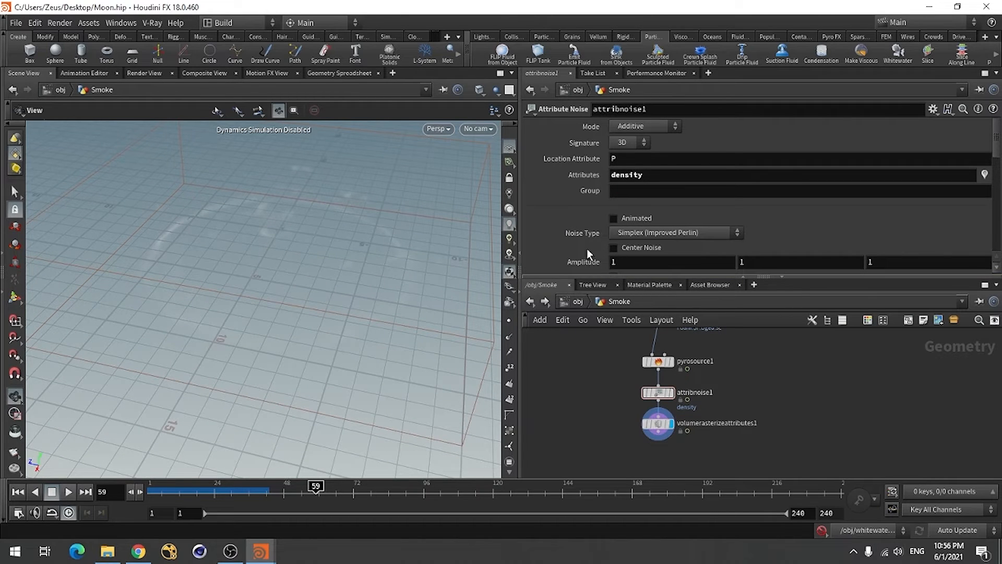
Make the density noise animated and change its noise type to Alligator.
left_click(614, 218)
scroll(583, 223, "down", 1)
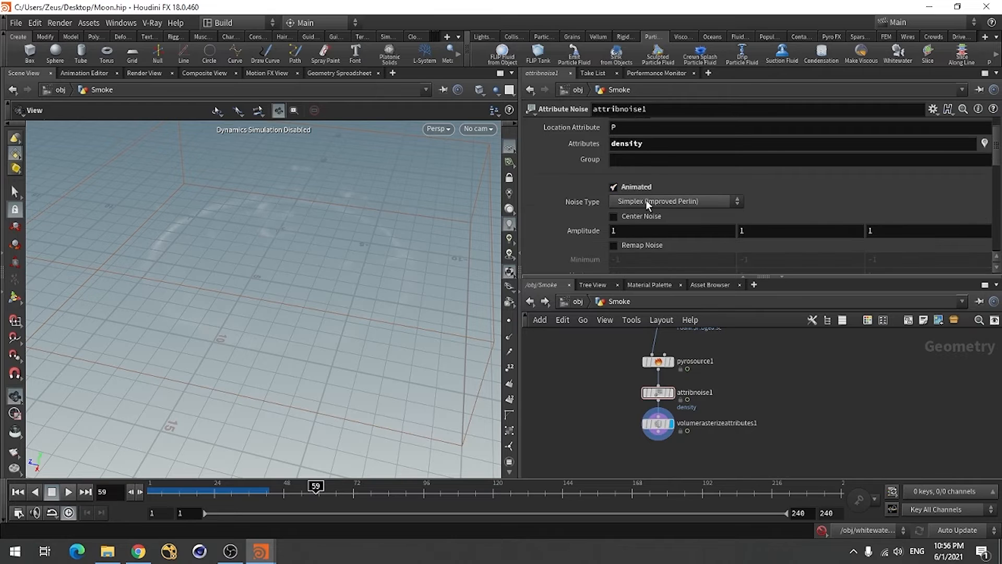
left_click(646, 201)
left_click(631, 376)
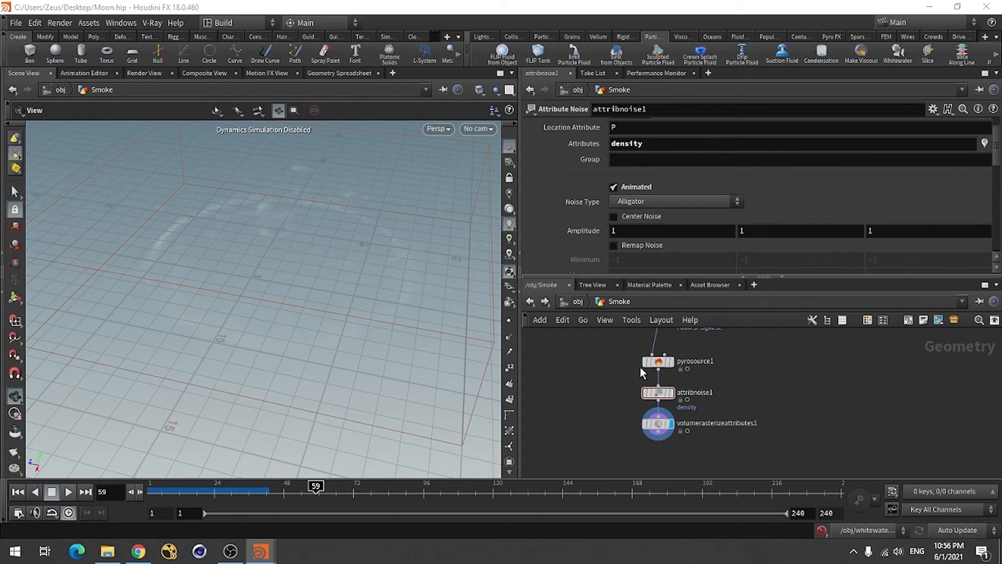
Set all three amplitude components of the Attribute Noise to 5.
scroll(997, 167, "down", 6)
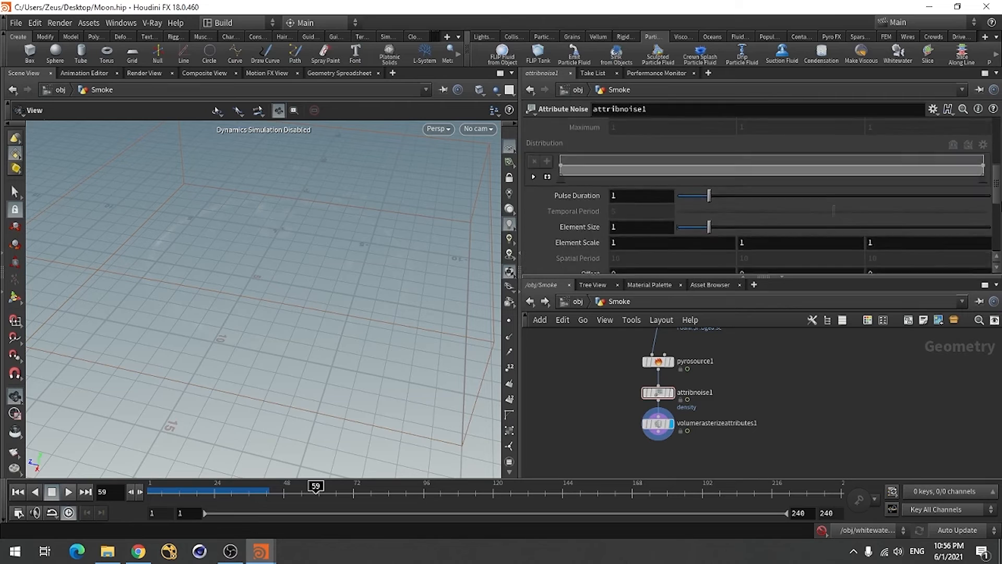
left_click_drag(741, 277, 750, 361)
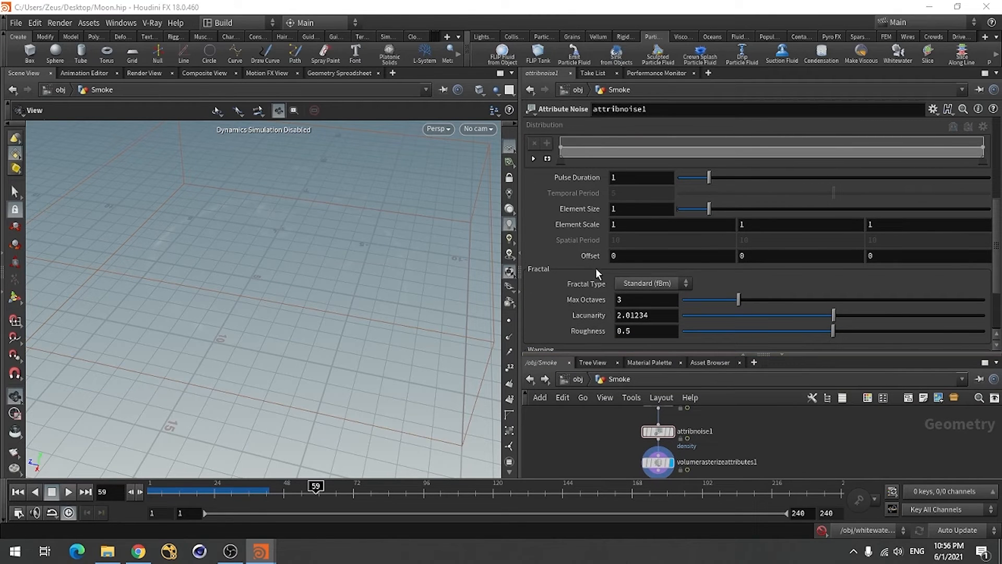
scroll(557, 264, "up", 4)
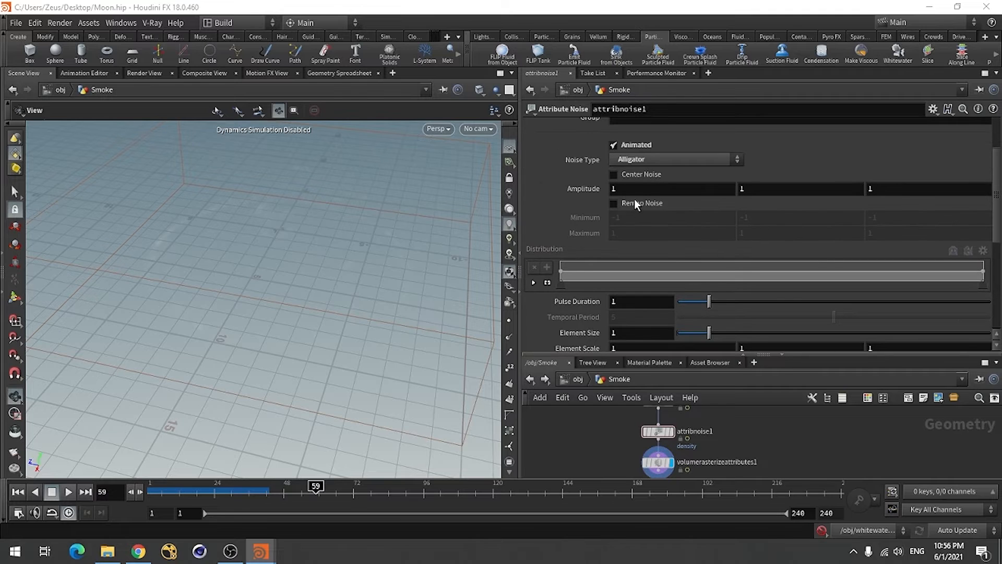
left_click(641, 191)
double_click(642, 192)
type("5")
key("Tab")
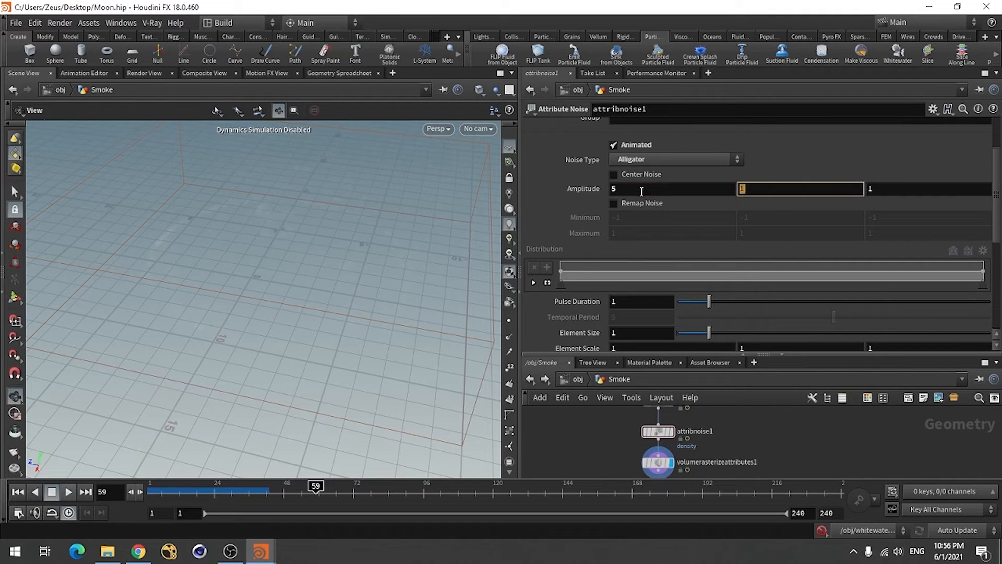
type("5")
key("Tab")
type("5")
key("Return")
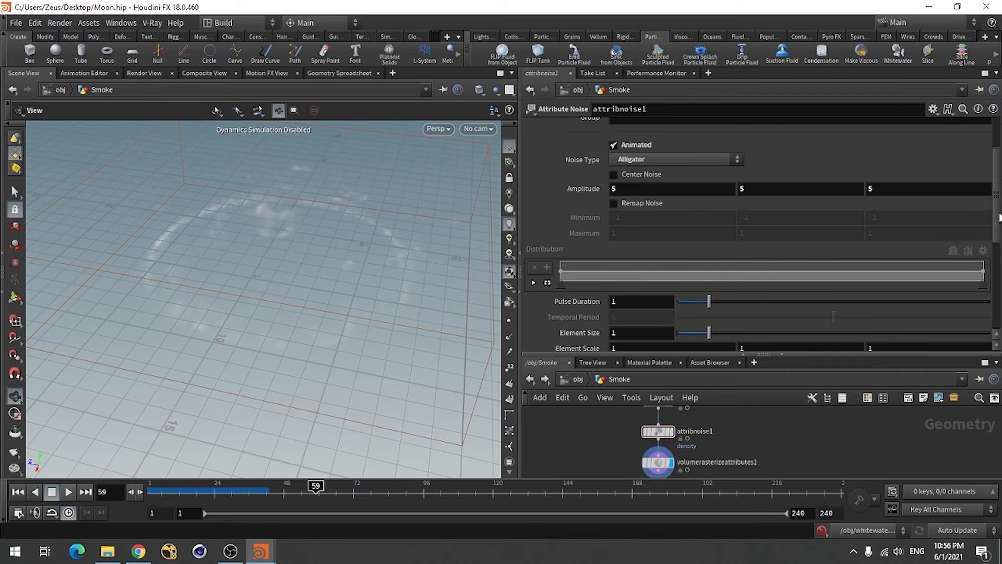
Set the noise fractal's Max Octaves to 6 and its Roughness to 0.313.
scroll(998, 225, "down", 3)
scroll(997, 229, "down", 3)
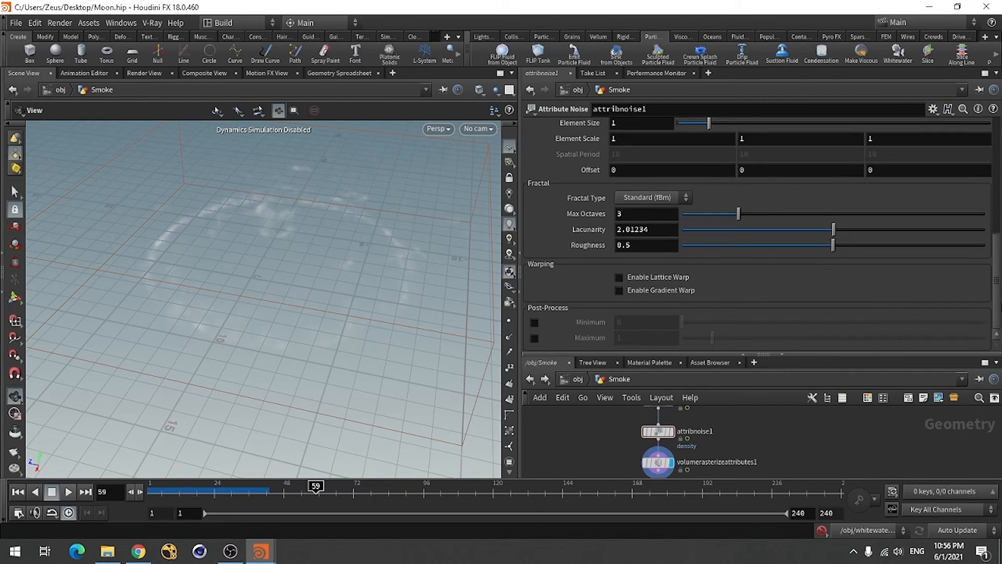
left_click(648, 218)
double_click(648, 219)
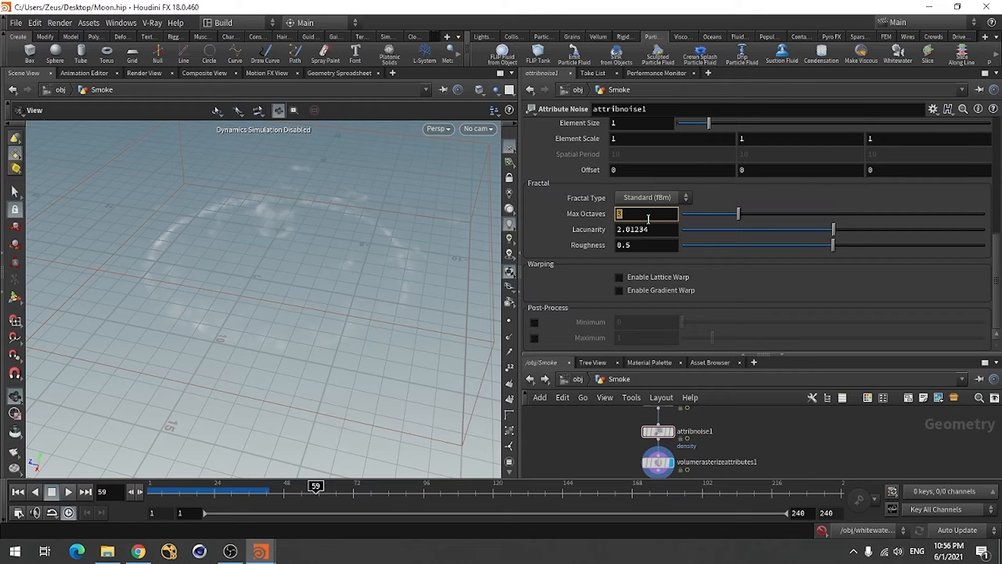
type("6")
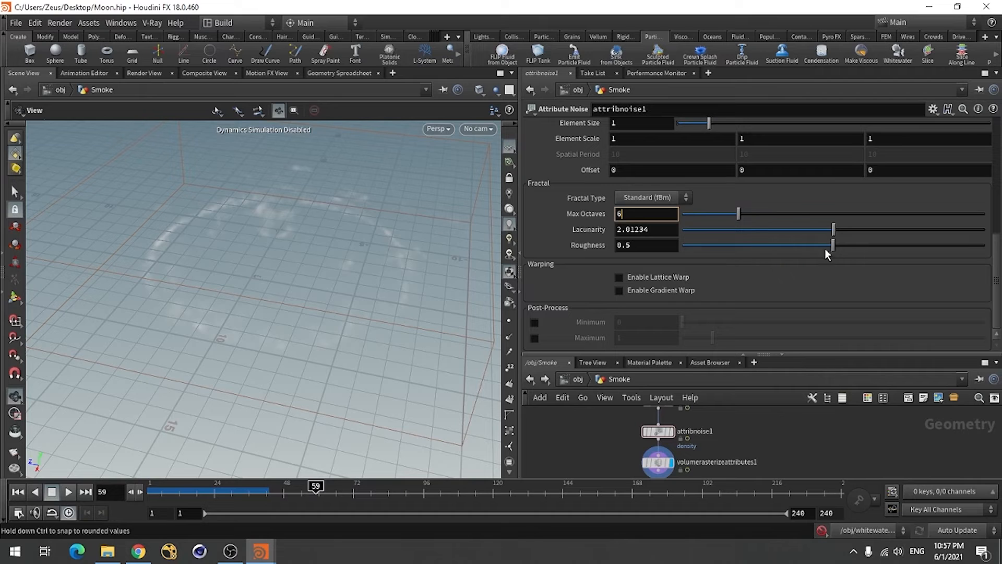
left_click_drag(817, 247, 778, 247)
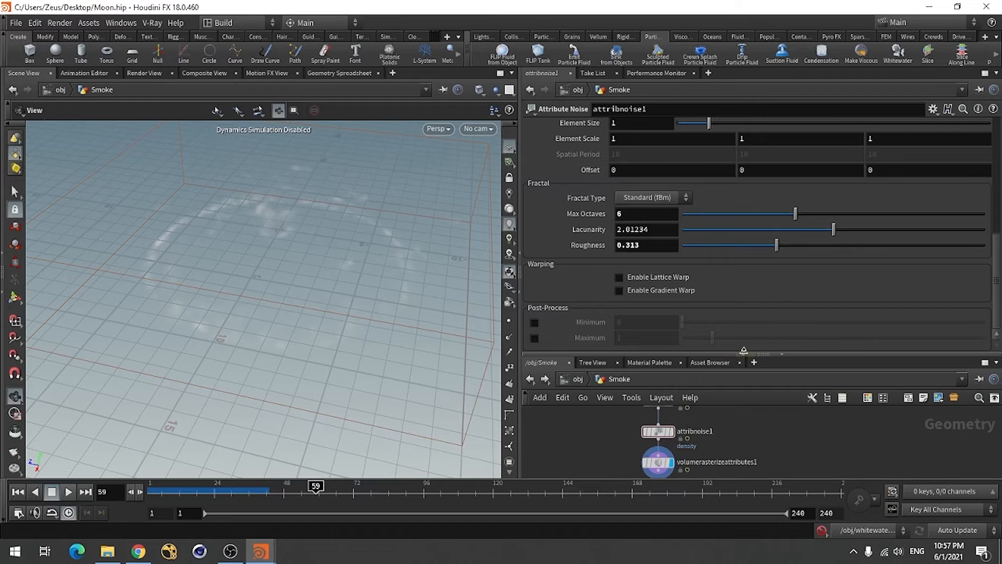
Add a Null node below the volume rasterize attributes node and wire the rasterized volume into it.
left_click_drag(744, 353, 744, 256)
scroll(815, 408, "down", 5)
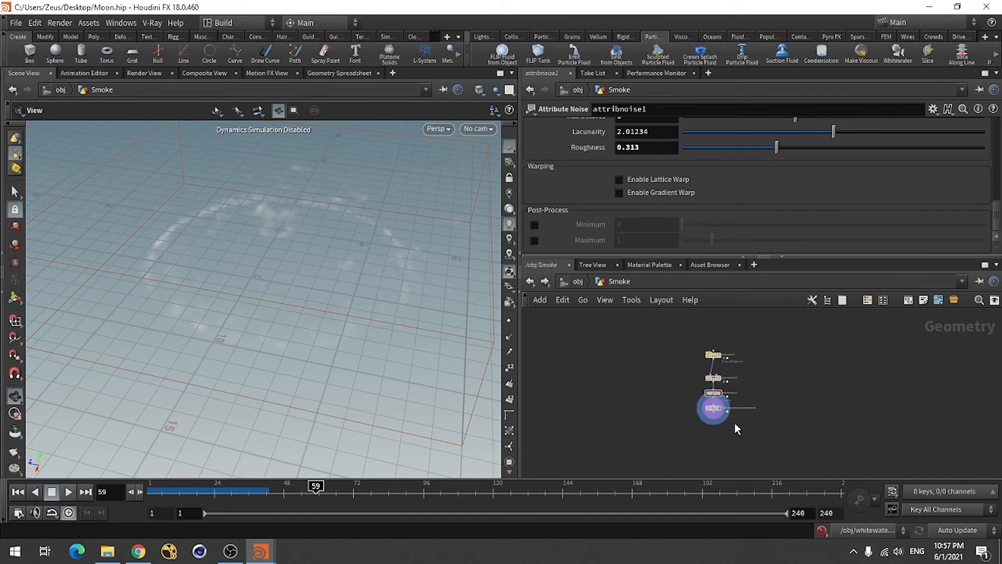
scroll(737, 429, "up", 5)
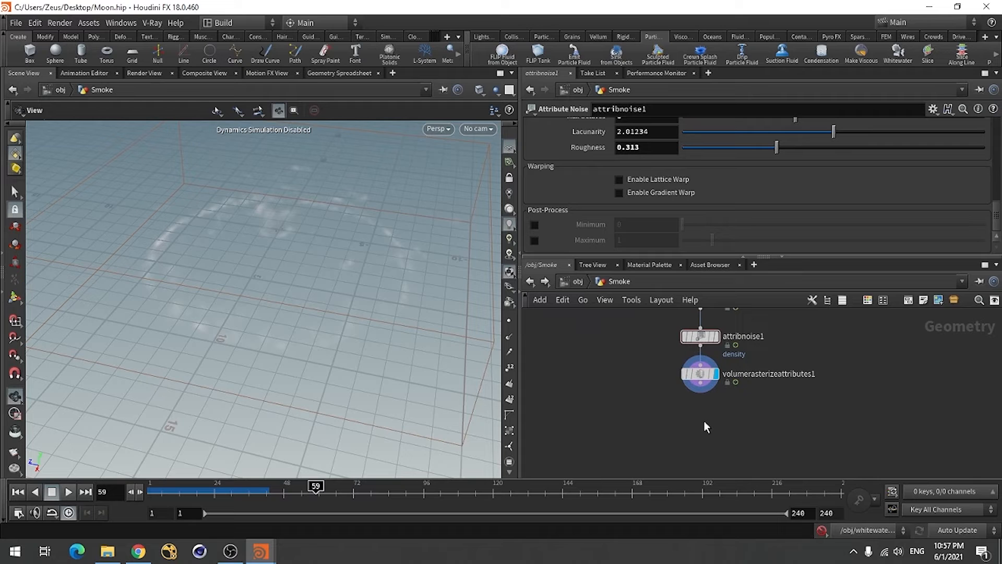
key("Tab")
type("null")
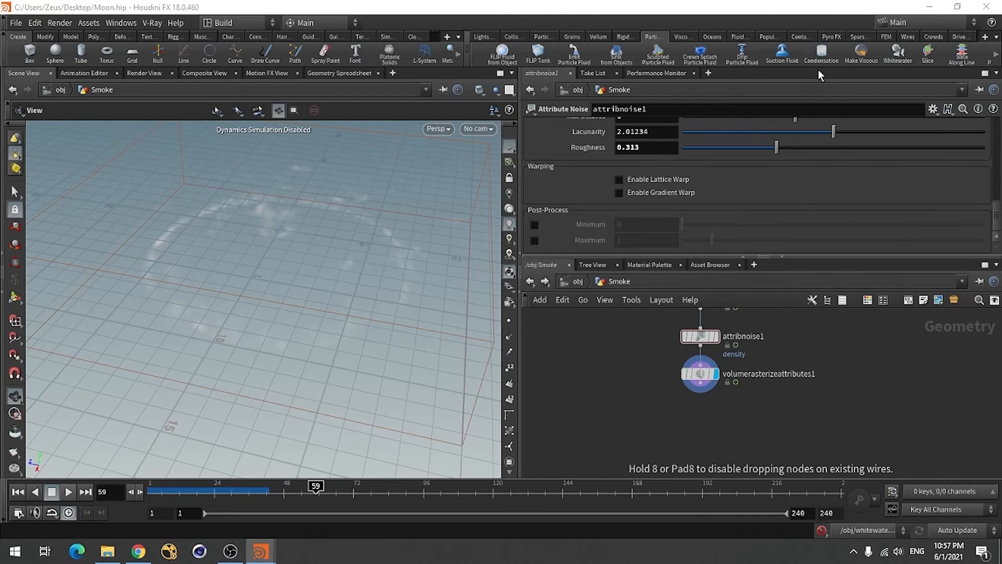
left_click(838, 38)
left_click(700, 428)
left_click(701, 390)
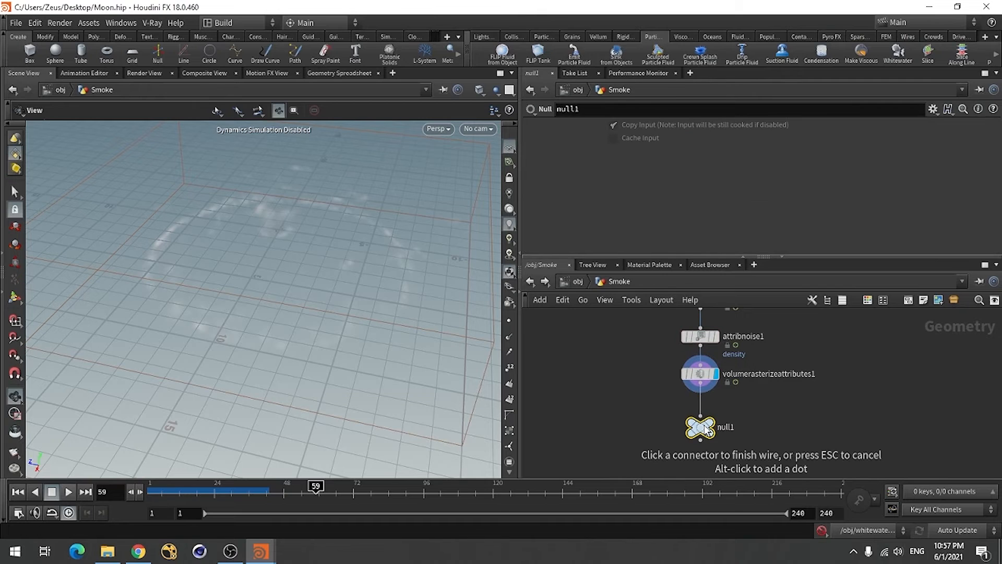
left_click(700, 417)
Rename the Null node to out and make it the displayed node.
double_click(726, 427)
type("out")
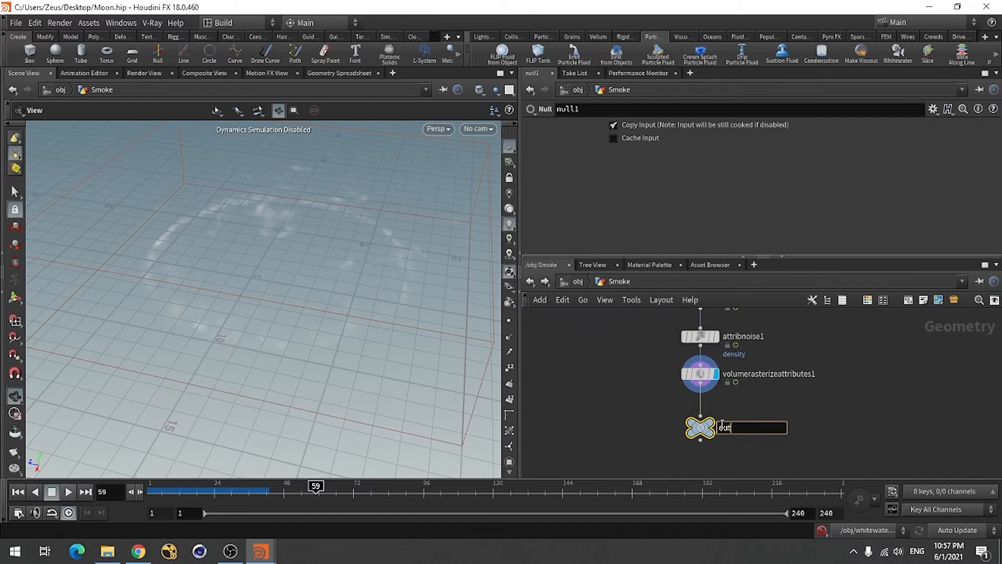
key("Return")
scroll(716, 438, "up", 3)
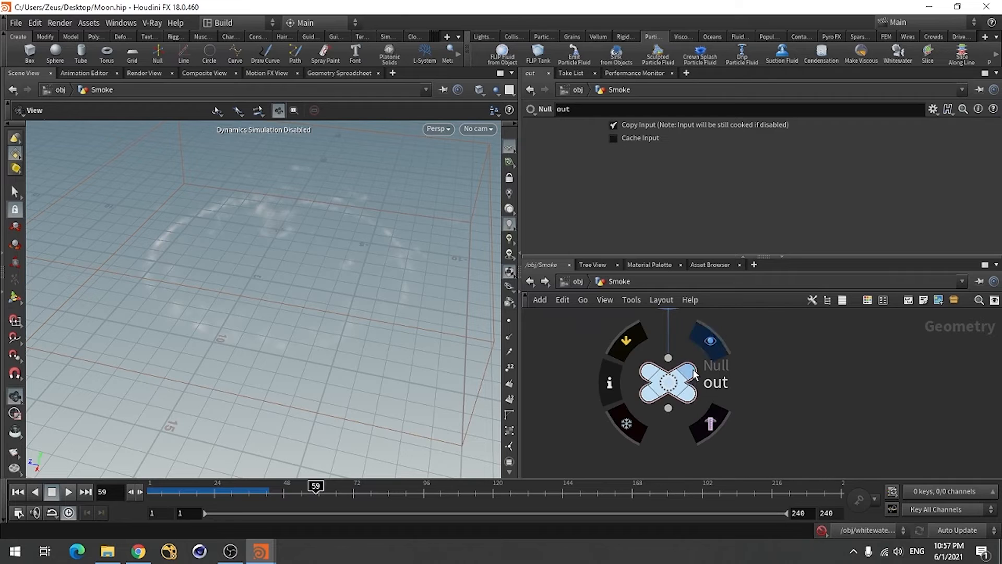
scroll(689, 424, "down", 3)
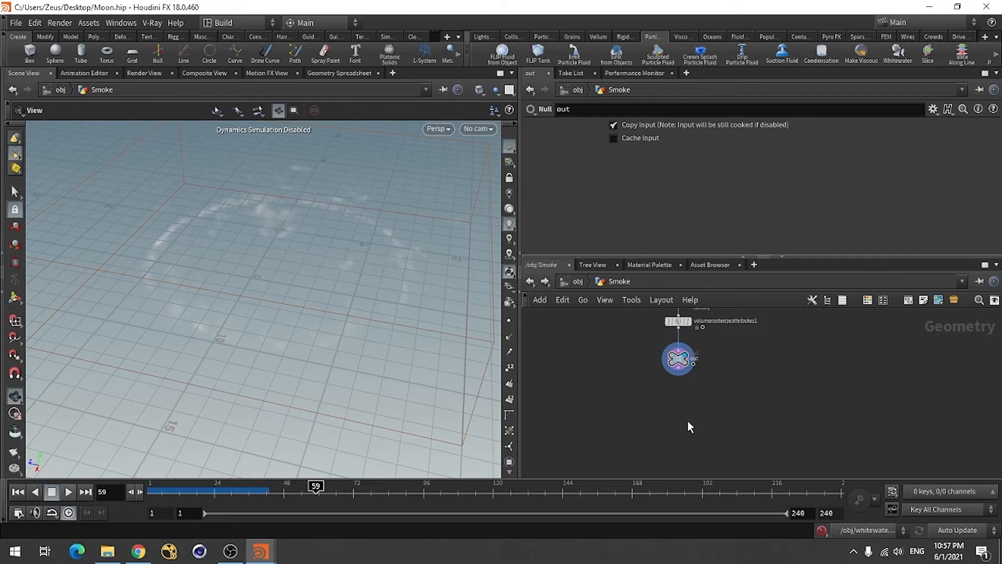
Add a DOP Network below the out null and wire the null into the network's second input.
scroll(688, 415, "up", 2)
middle_click_drag(693, 399, 694, 432)
key("Tab")
type("dop")
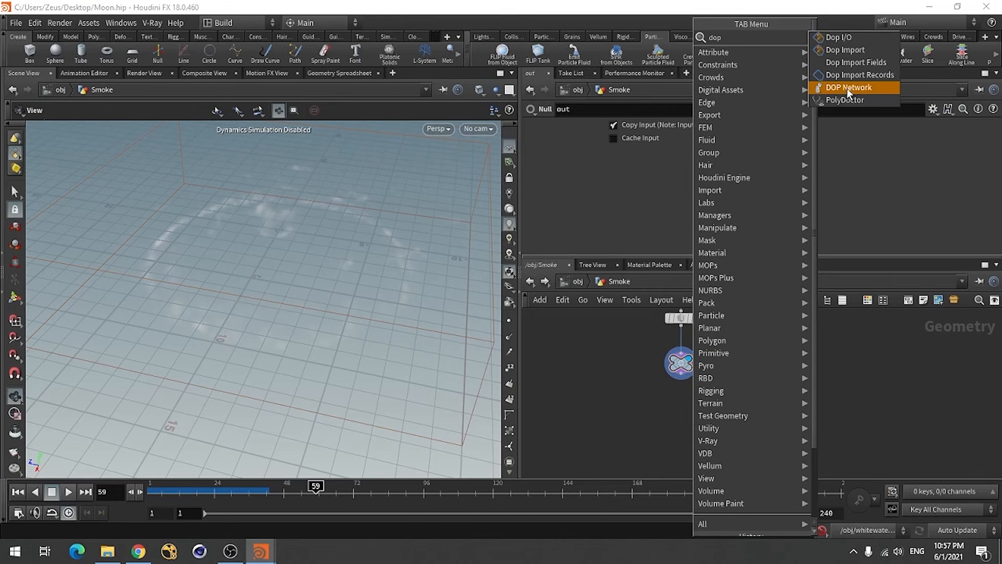
left_click(848, 88)
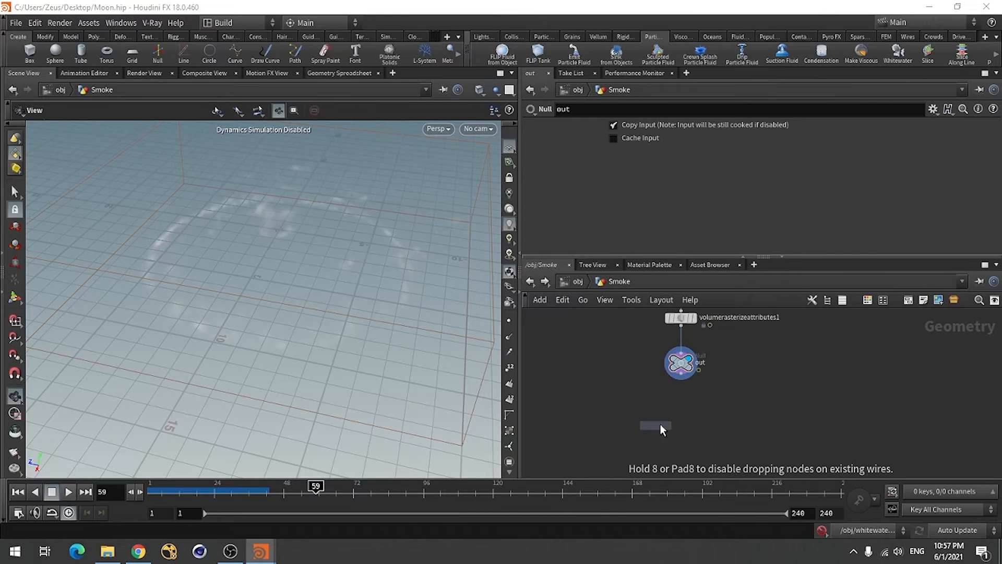
left_click(683, 419)
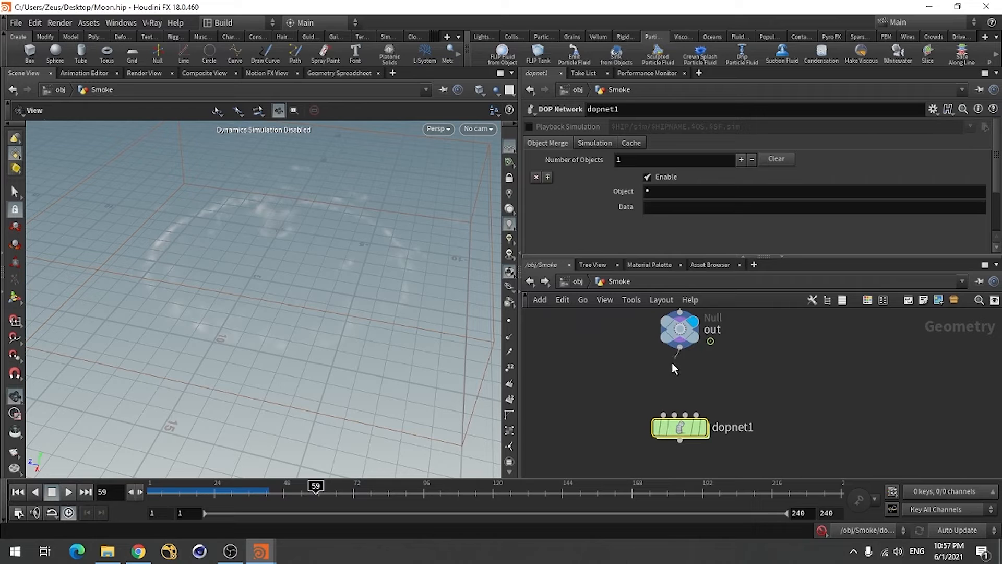
left_click(680, 346)
left_click(675, 415)
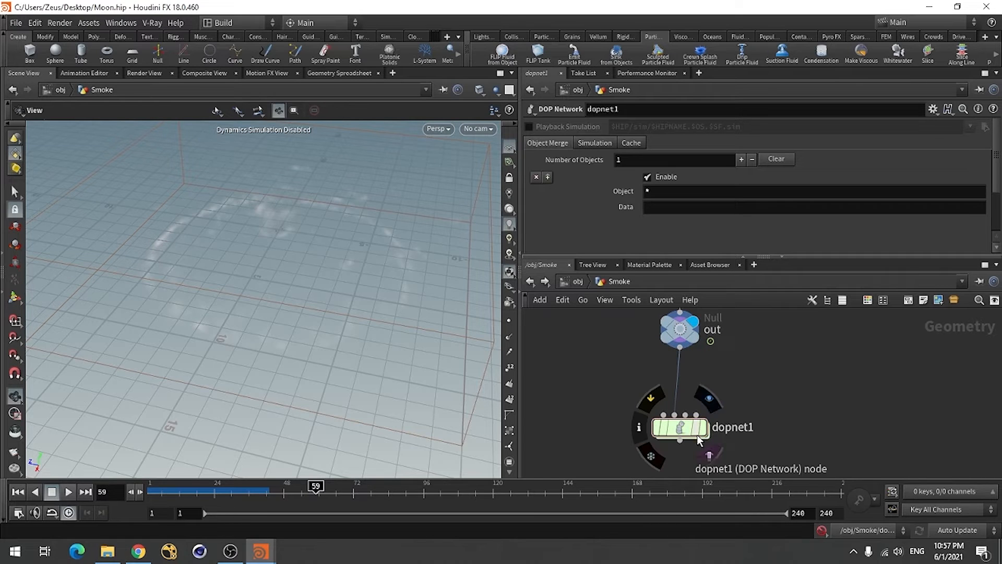
Enter the DOP Network and return the timeline to frame 1.
double_click(680, 428)
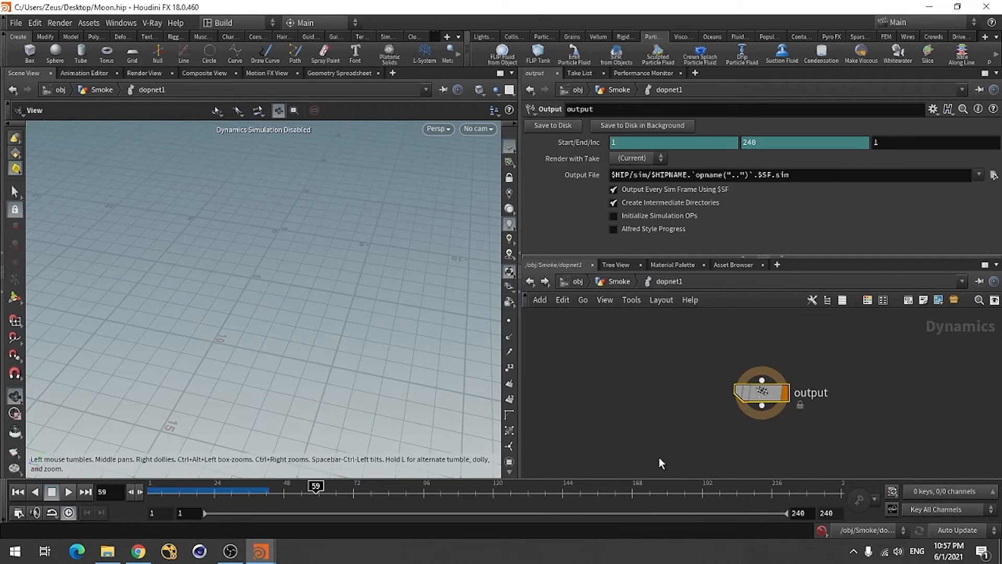
scroll(643, 443, "down", 3)
left_click(16, 494)
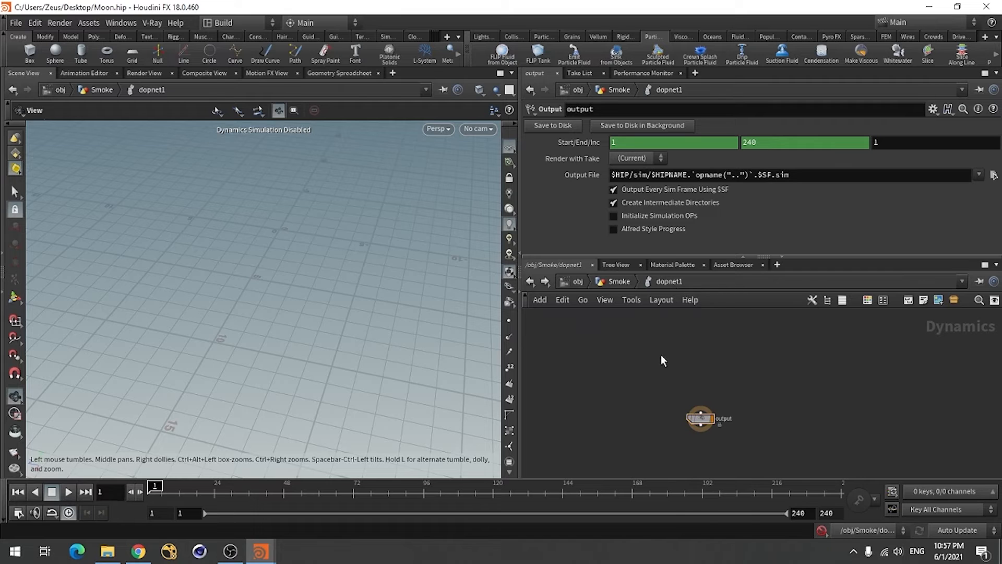
Add a Smoke Solver above the output node and wire it into the output.
key("Tab")
type("smok")
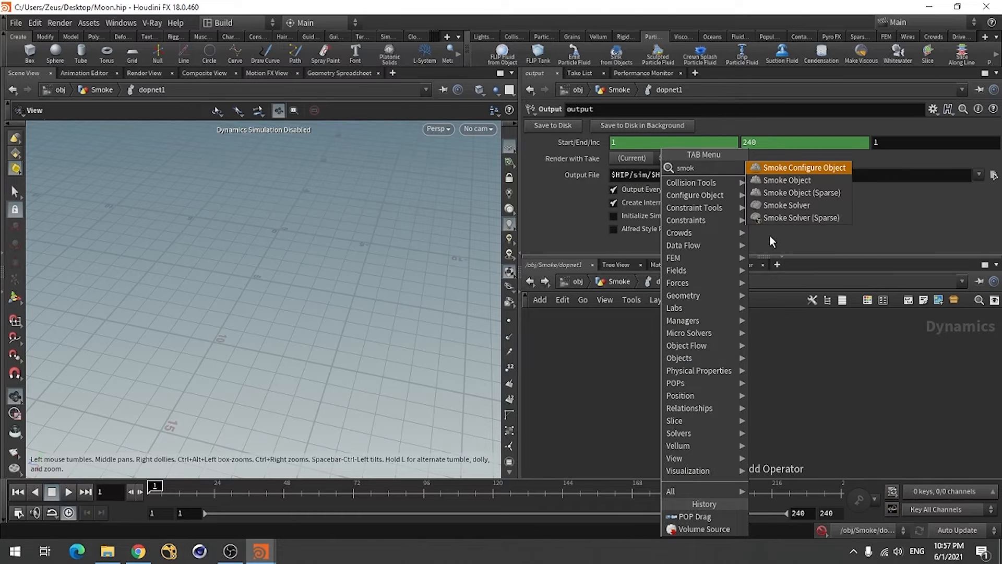
left_click(791, 209)
left_click(700, 377)
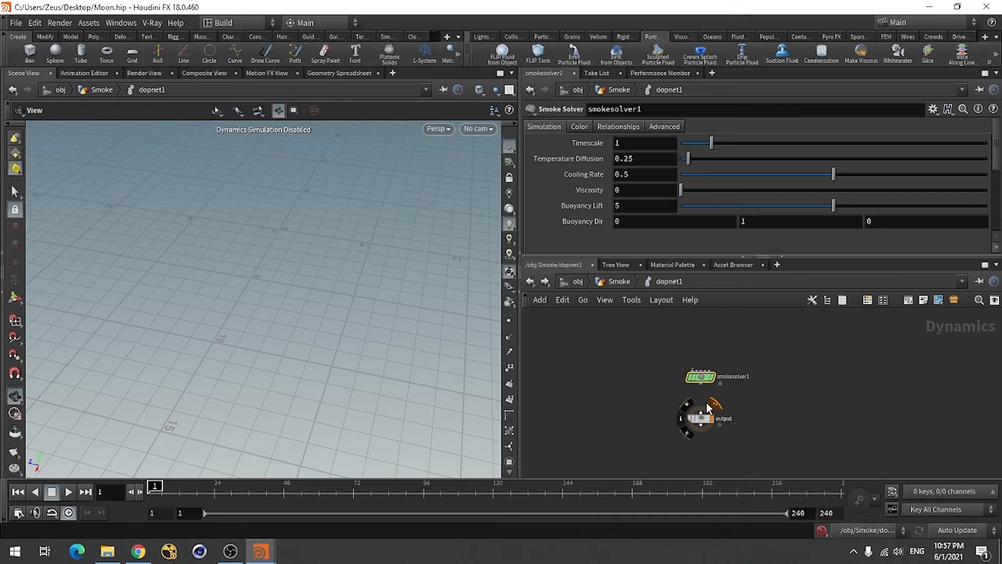
left_click_drag(692, 354, 692, 427)
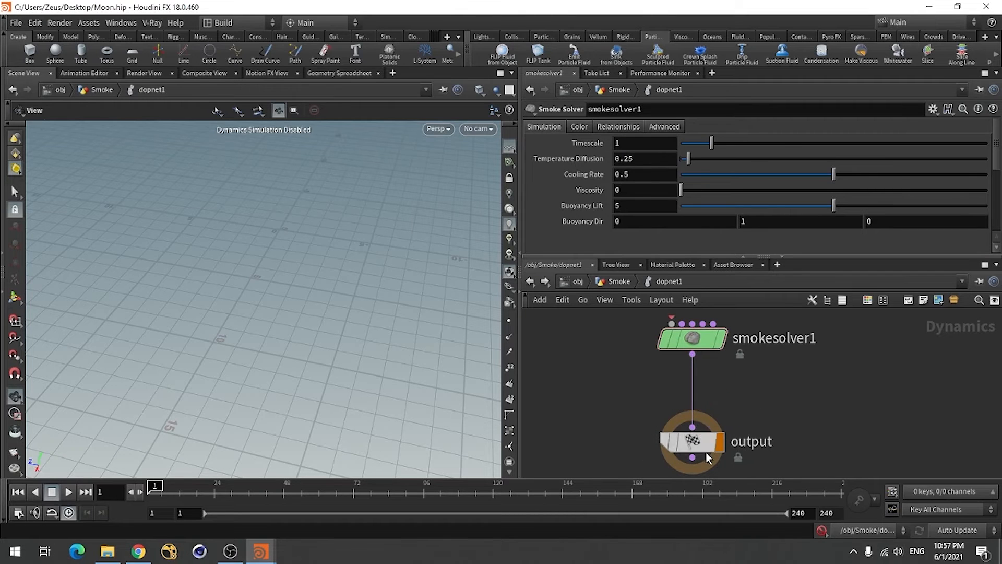
Add a Smoke Object above the Smoke Solver and wire it into the solver's first input.
scroll(768, 418, "down", 5)
scroll(757, 327, "up", 4)
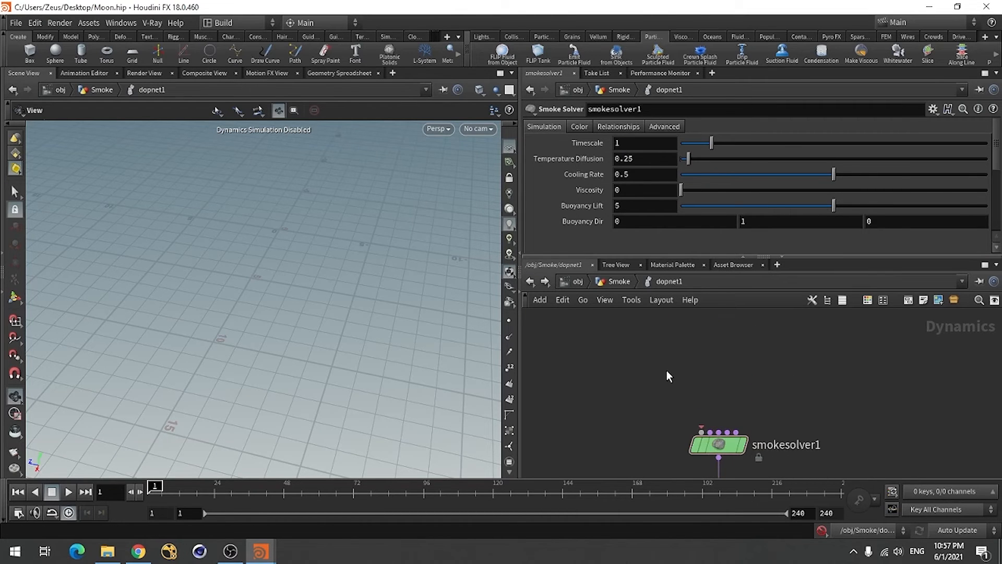
key("Tab")
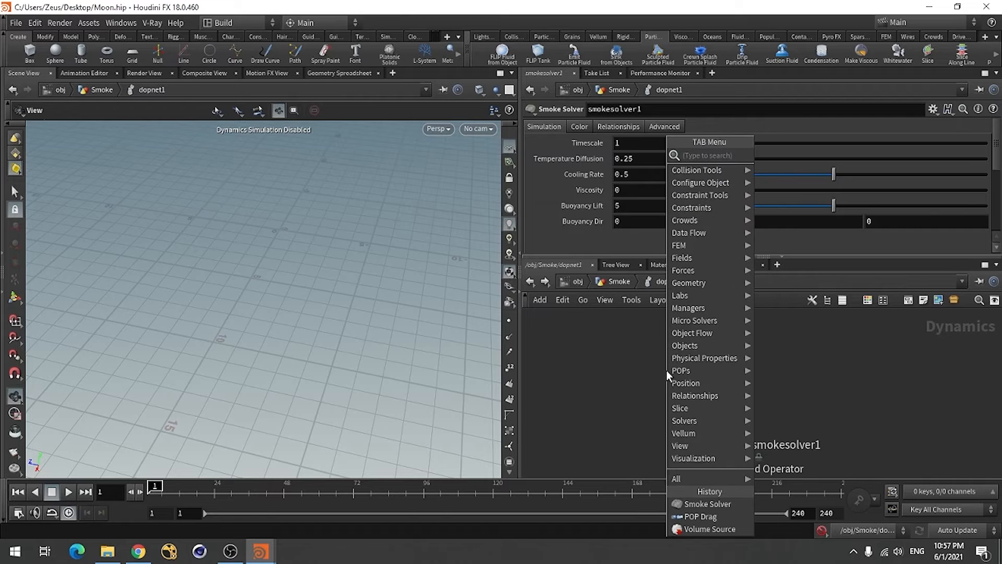
type("smo")
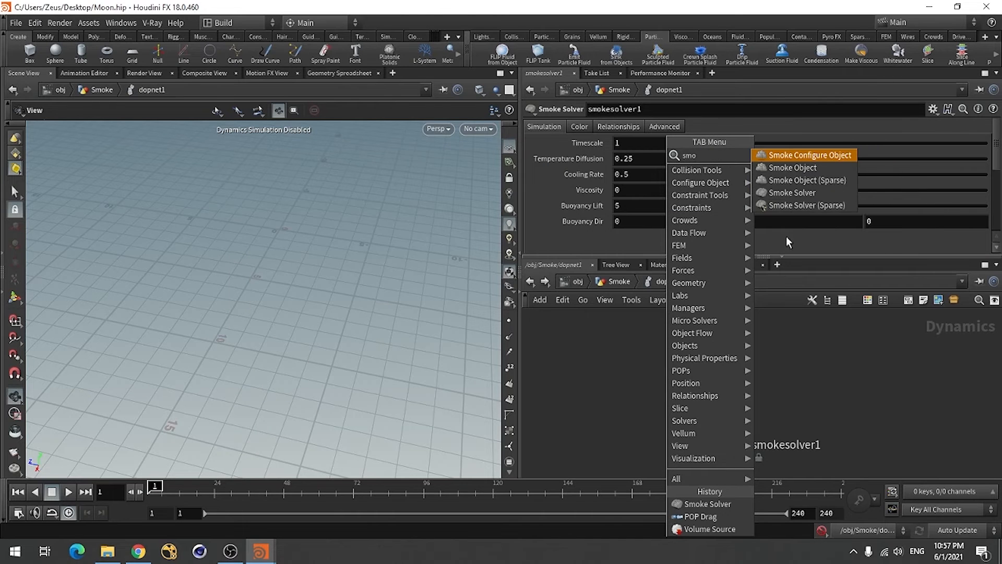
left_click(799, 168)
left_click(638, 350)
left_click(639, 362)
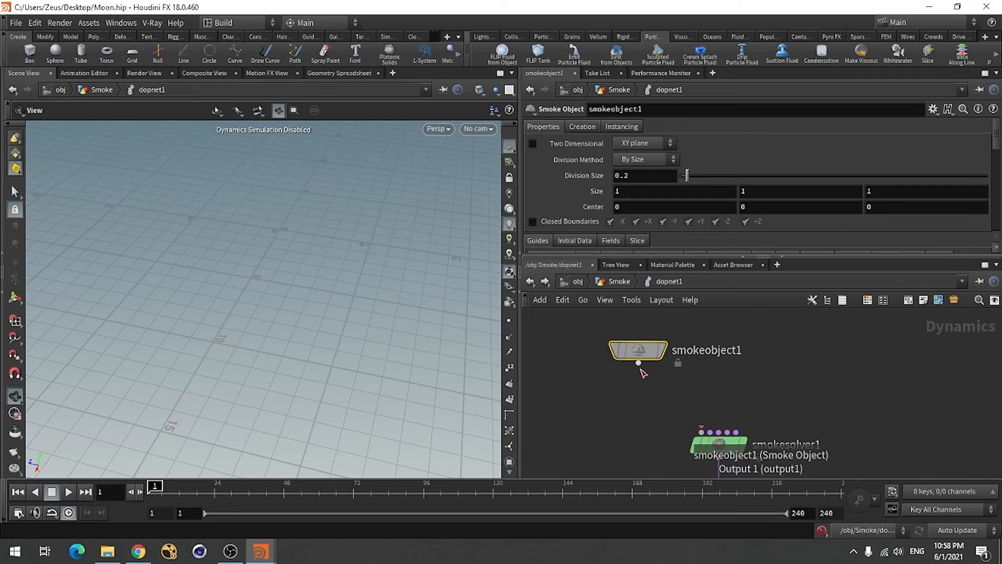
left_click(702, 432)
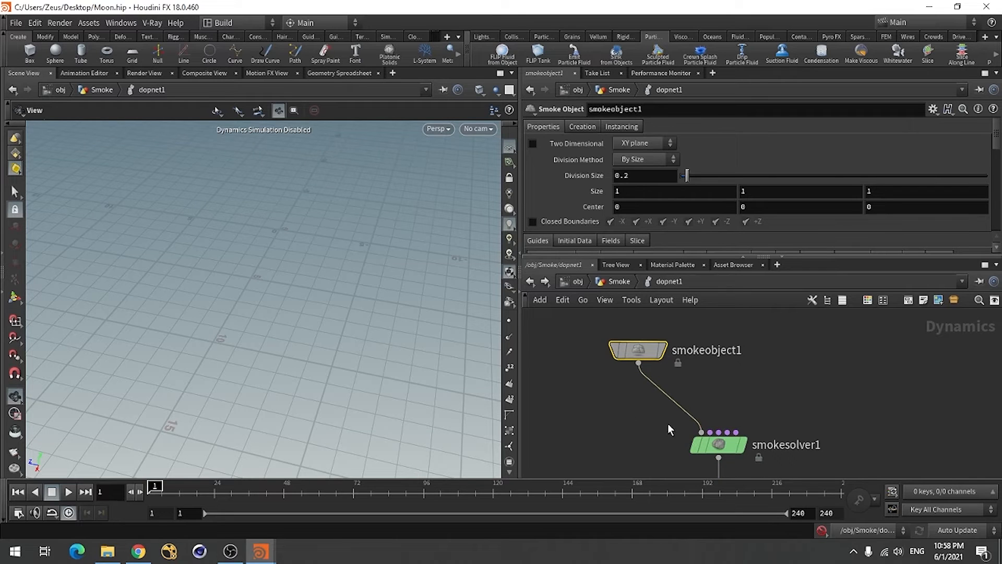
Set the Smoke Object's Division Size to 0.1.
scroll(770, 352, "down", 2)
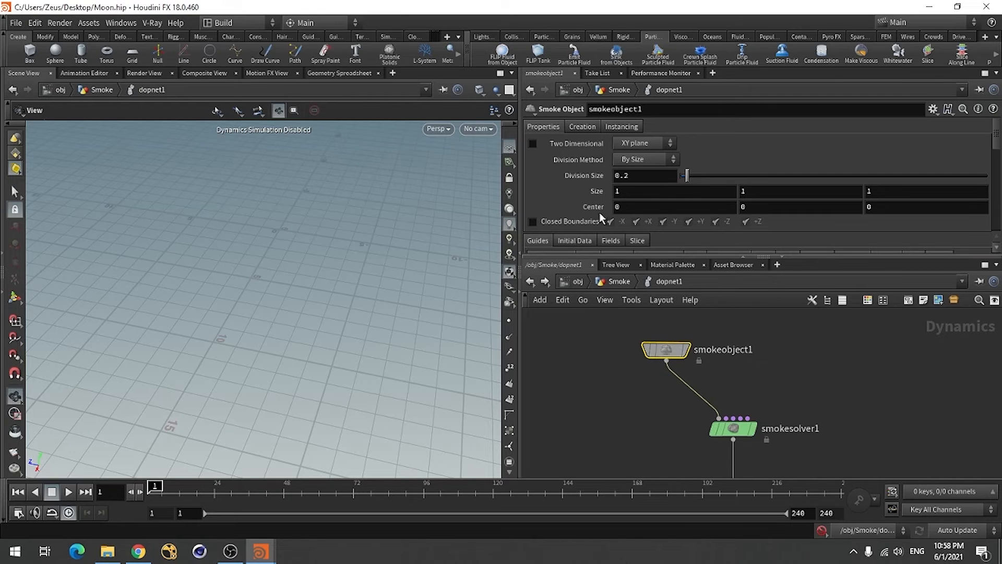
left_click(640, 178)
key("BackSpace")
type("1")
key("Return")
Set the Smoke Object's container Size to 50 in X, Y and Z.
left_click(638, 192)
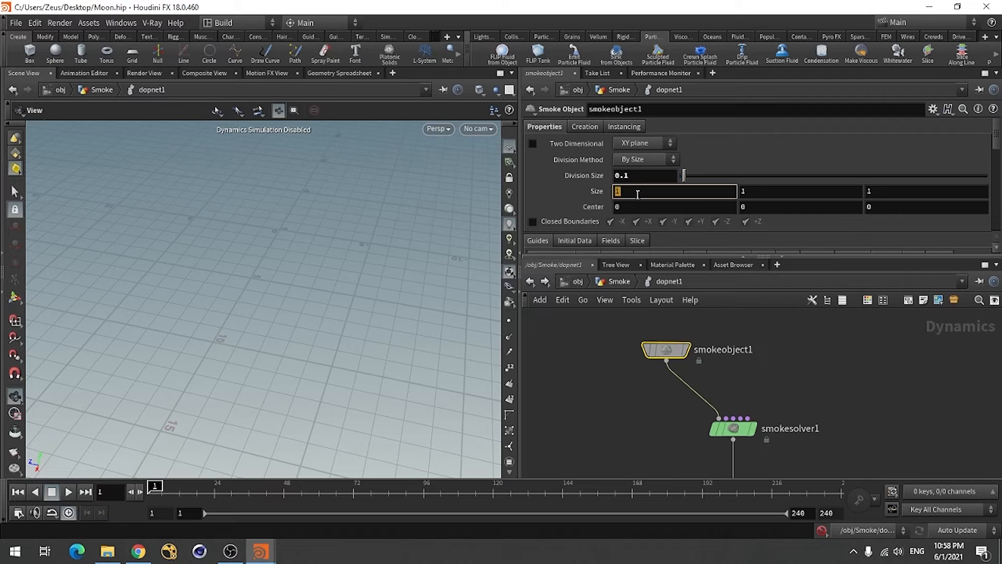
type("50")
key("Tab")
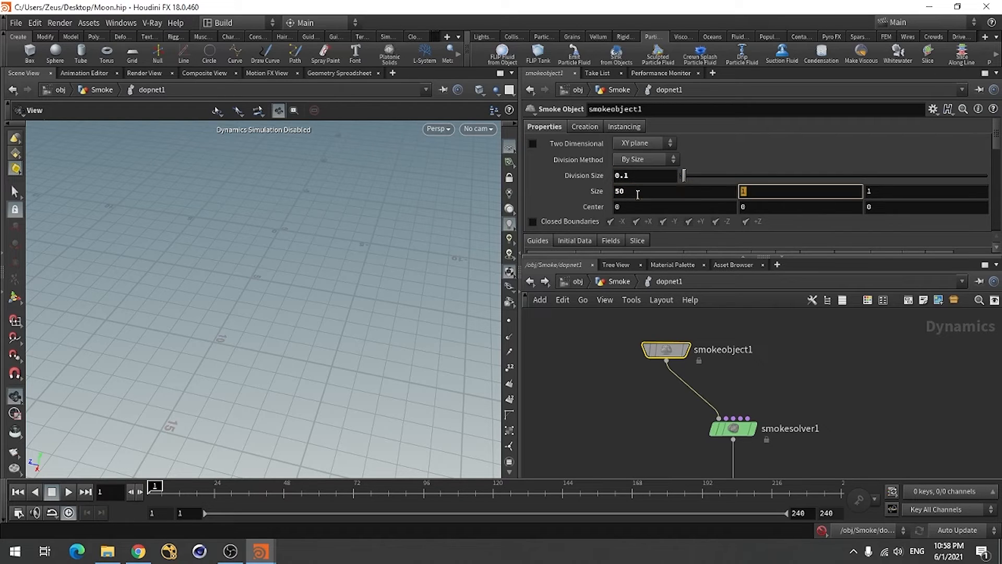
type("50")
key("Tab")
type("50")
key("Return")
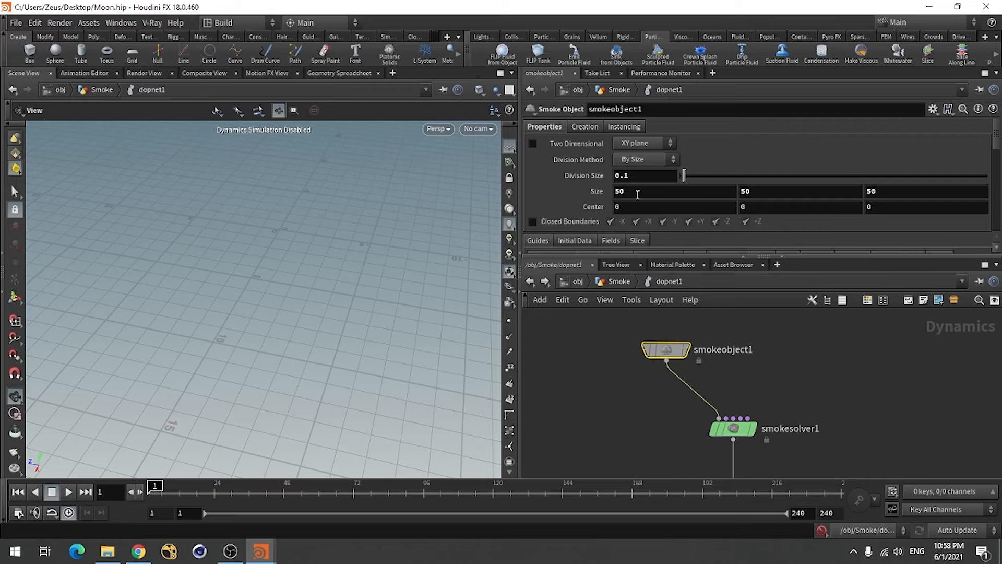
Set the smoke container's Center Y to 13 and its Y Size to 30.
left_click(750, 206)
type("13")
key("Return")
left_click(765, 187)
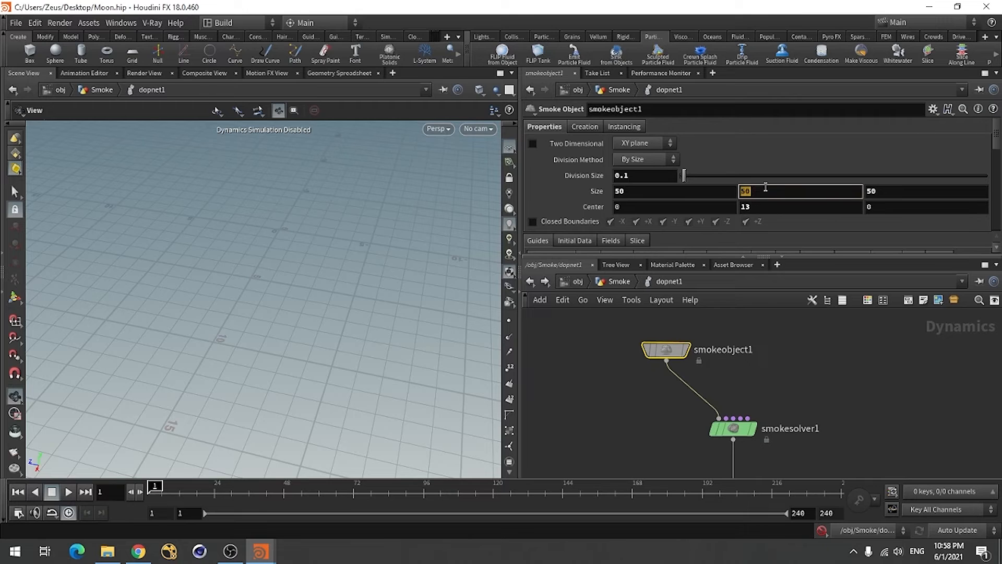
type("30")
key("Return")
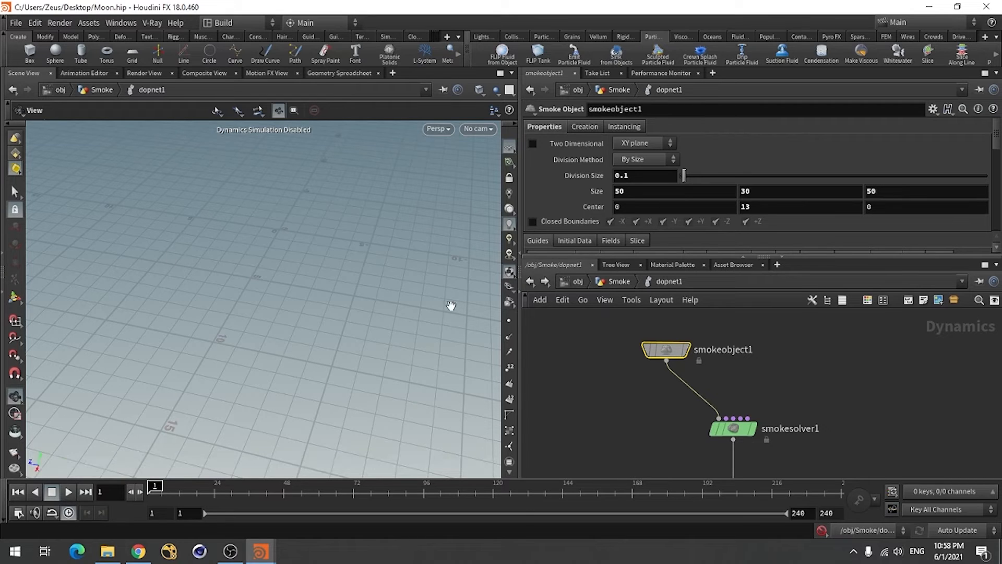
Enable Closed Boundaries on the Smoke Object and leave only the -Y side closed.
left_click(533, 221)
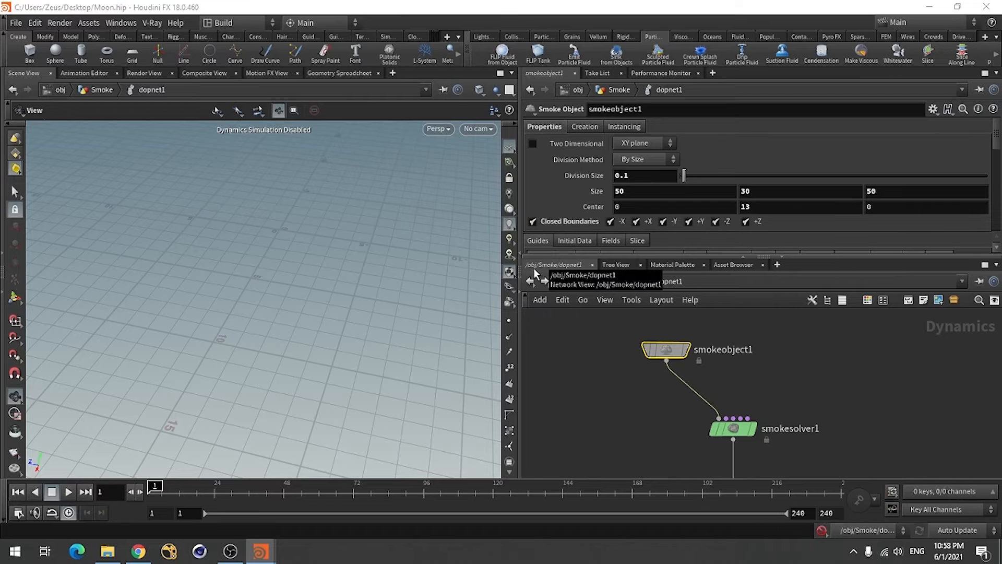
left_click(611, 222)
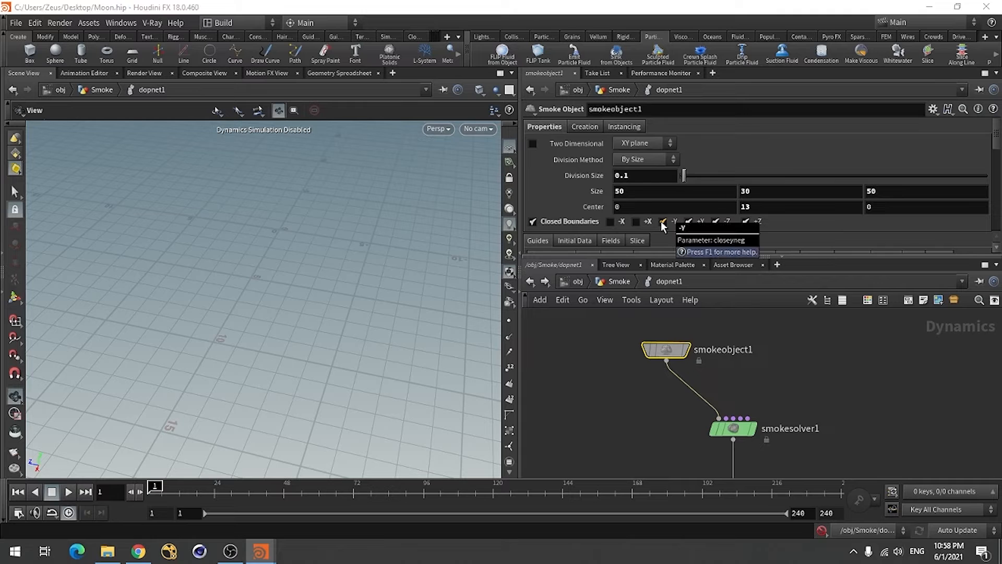
left_click(688, 221)
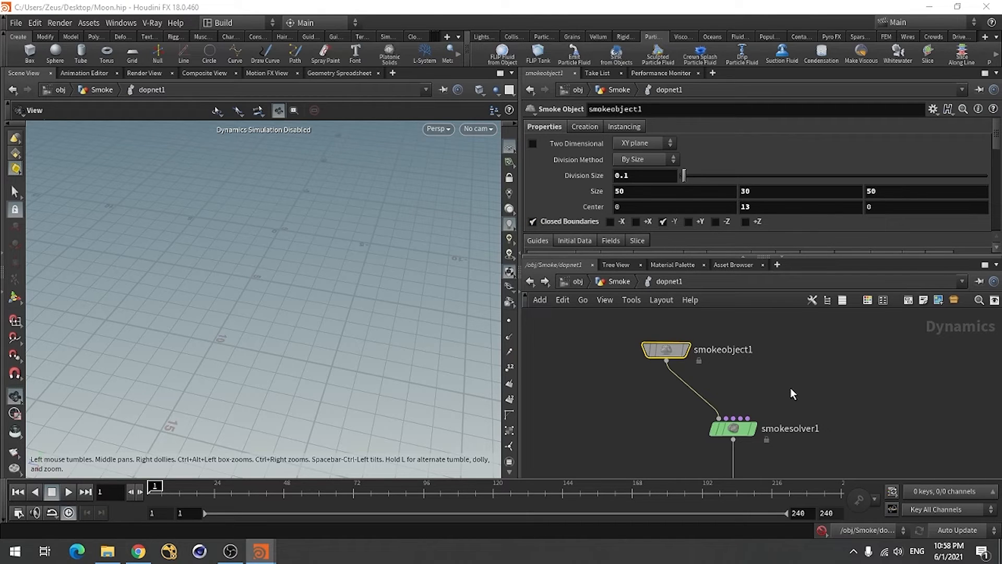
Add a Gas Resize Fluid Dynamic node and connect it to the smoke solver's Pre-solve input.
left_click(800, 364)
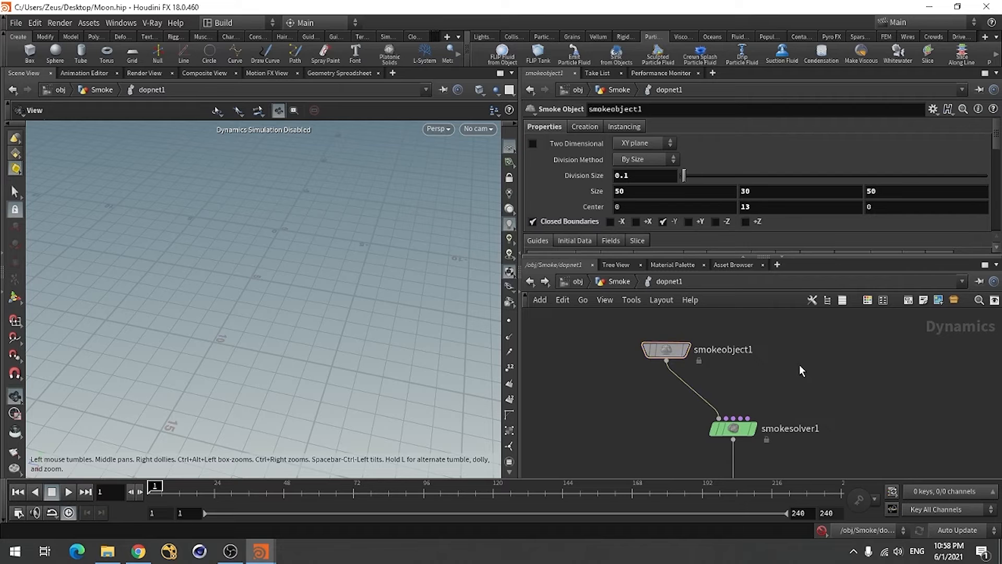
key("Tab")
type("gas")
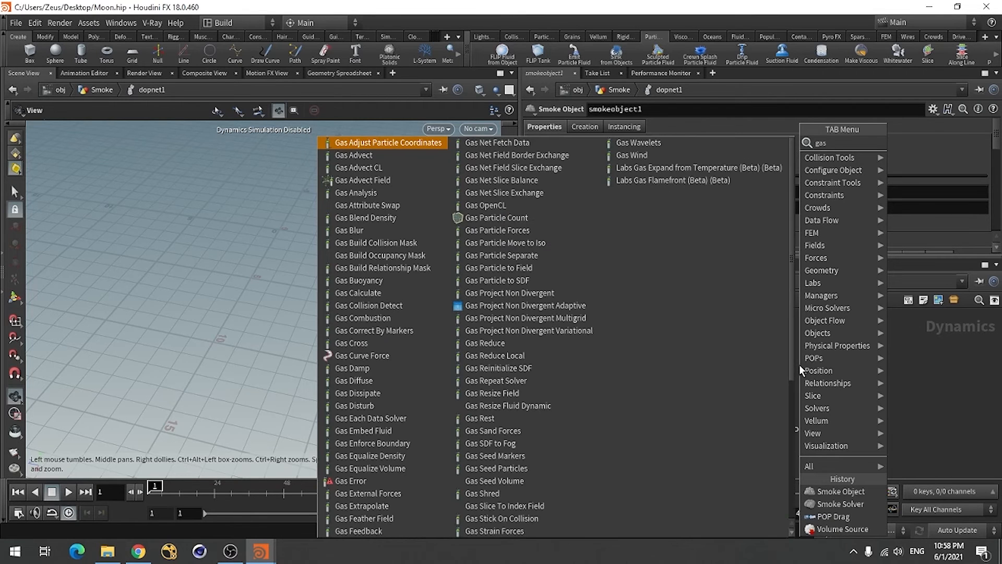
type(" res")
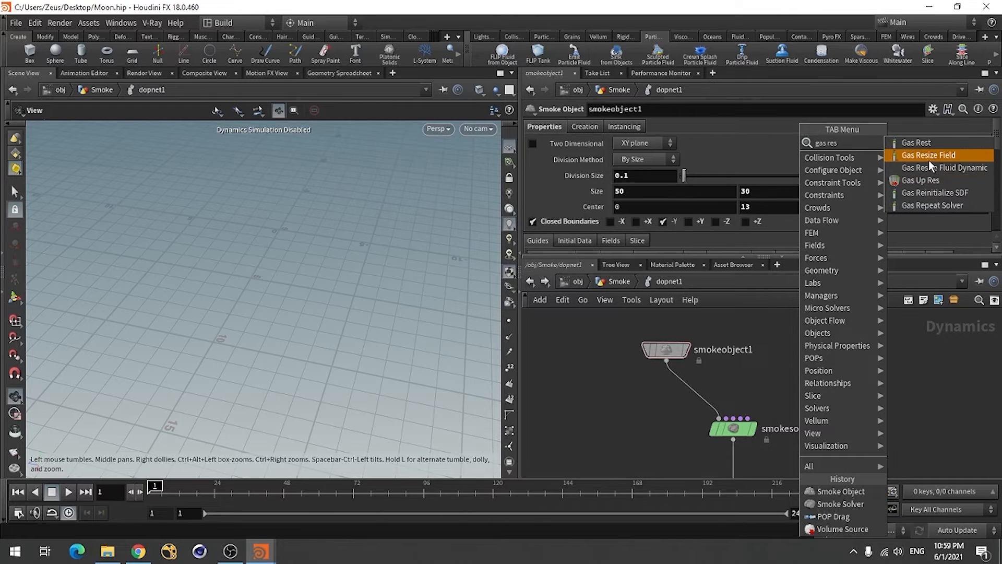
left_click(930, 166)
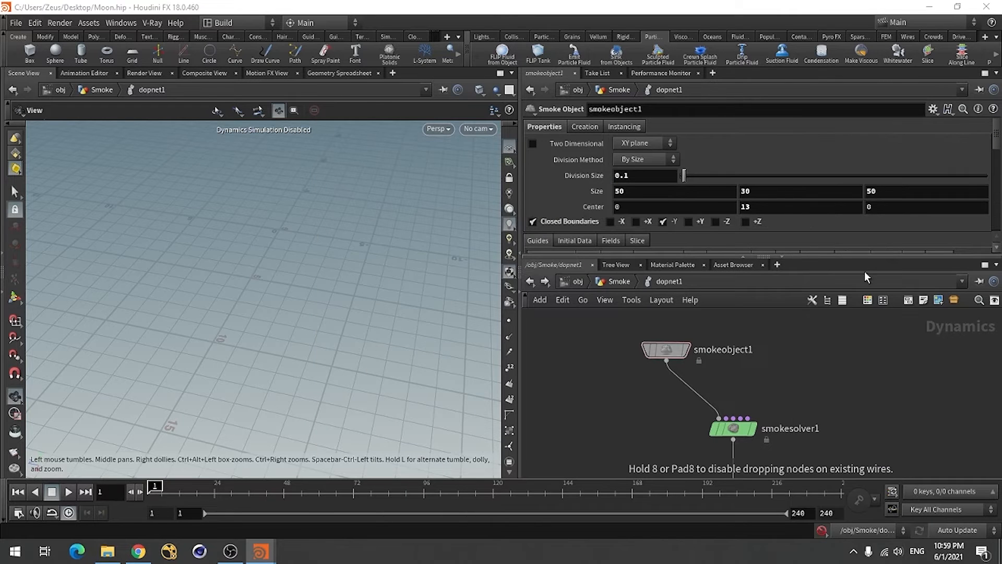
left_click(792, 348)
left_click(792, 360)
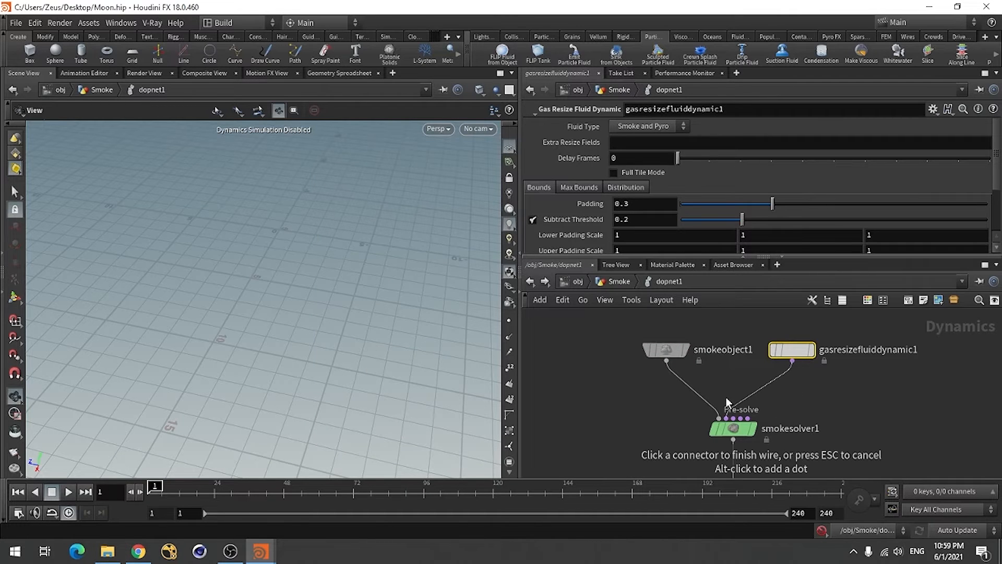
left_click(727, 395)
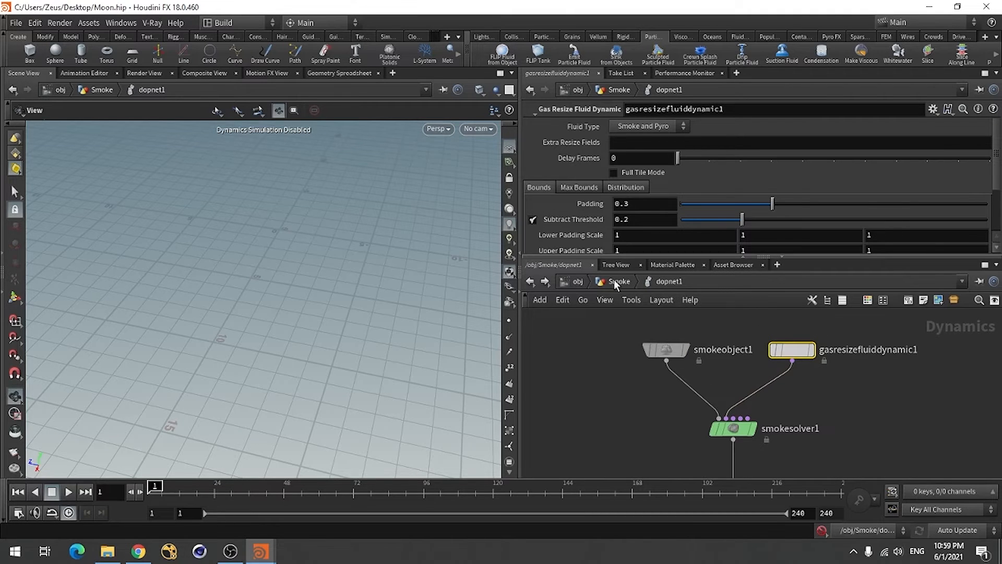
Set the Gas Resize Fluid Dynamic node's Lower Padding Scale to 5 on all three axes.
scroll(570, 233, "down", 3)
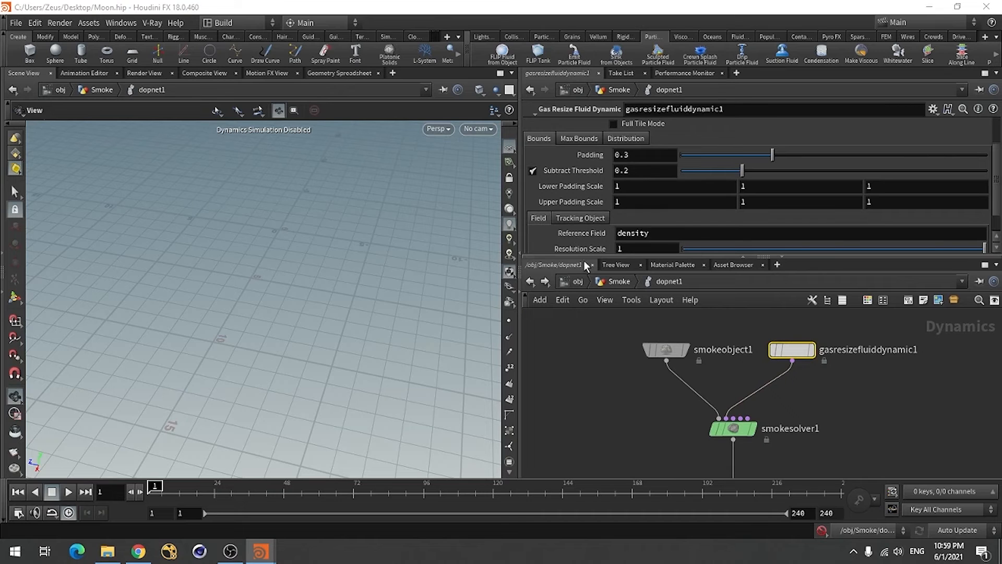
left_click(642, 188)
double_click(641, 188)
type("5")
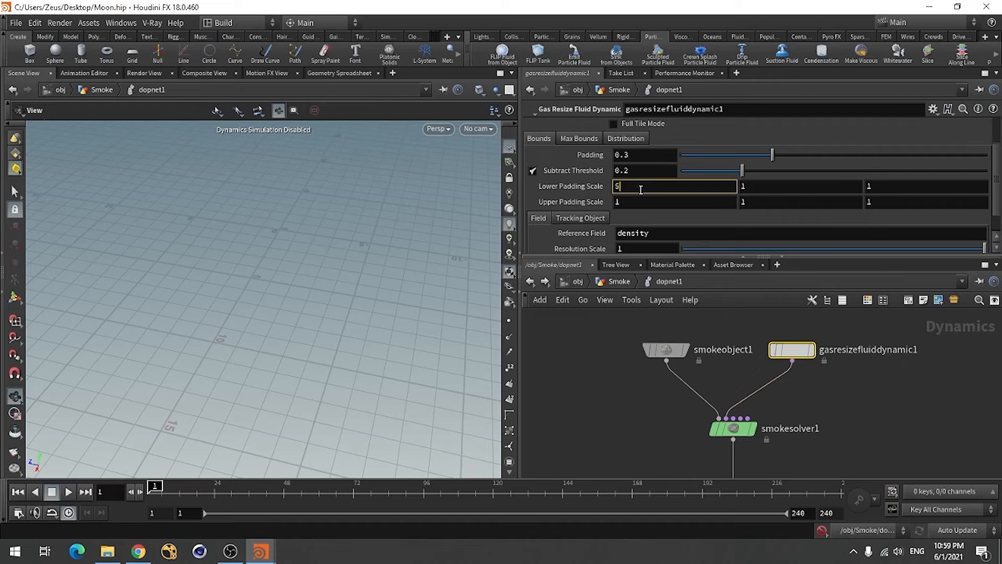
key("Tab")
type("5")
key("Tab")
type("5")
Set the resize node's Upper Padding Scale to 5 on all three axes.
key("Tab")
type("5")
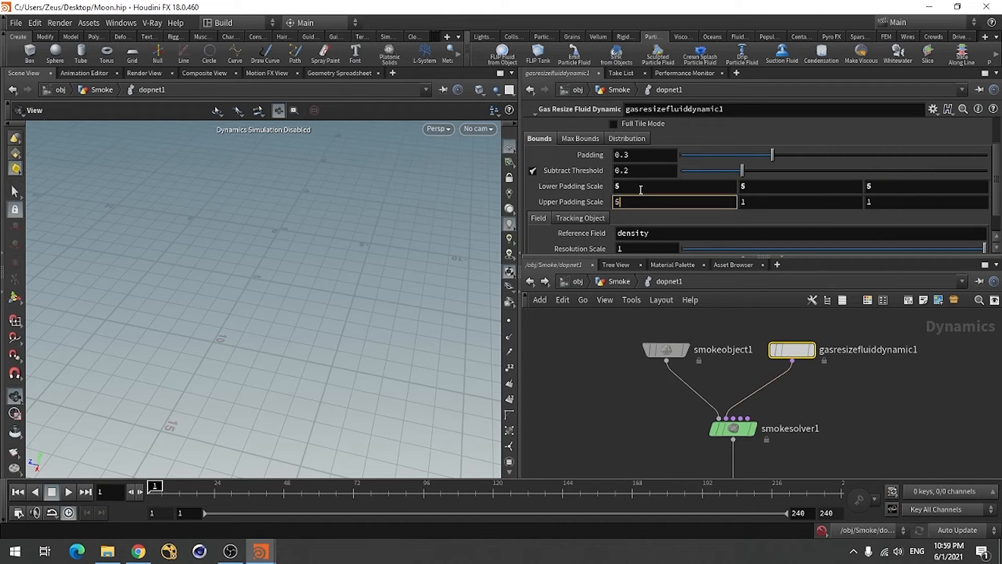
key("Tab")
type("5")
key("Tab")
type("5")
key("Return")
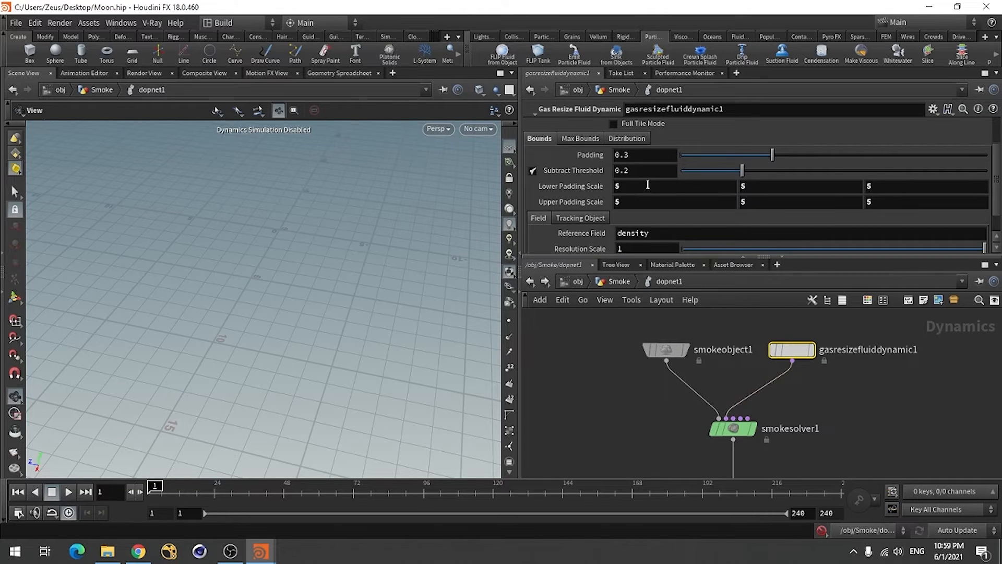
Review the Max Bounds settings of the Gas Resize Fluid Dynamic node.
scroll(606, 172, "up", 1)
left_click(580, 155)
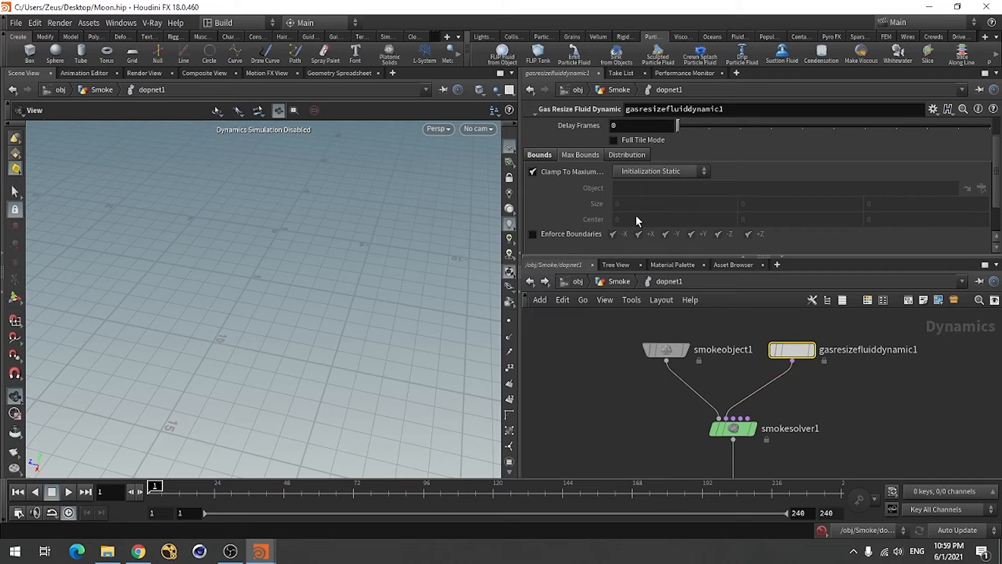
scroll(674, 369, "down", 2)
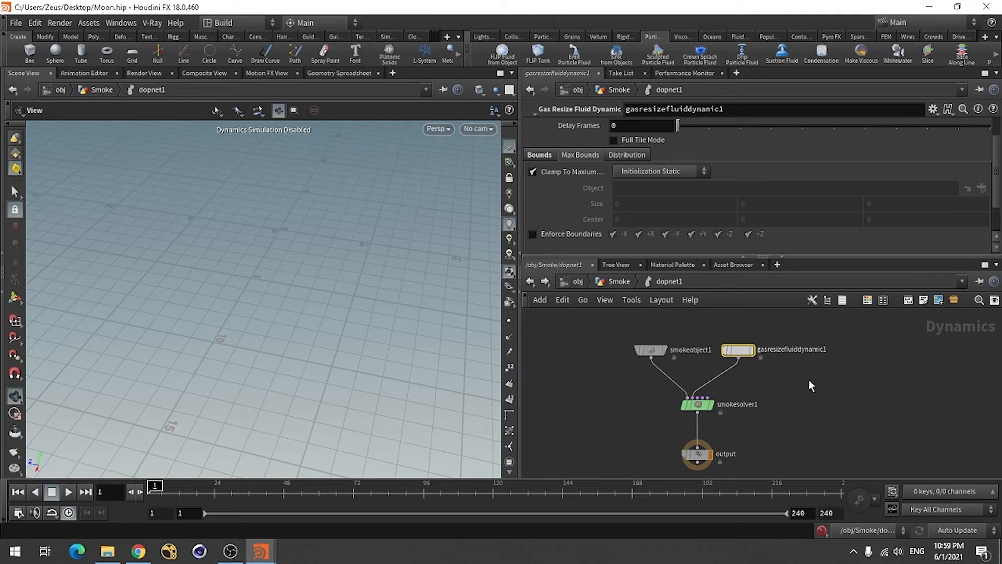
Add a Volume Source node and connect it to the smoke solver's last input.
left_click(836, 367)
key("Tab")
type("v")
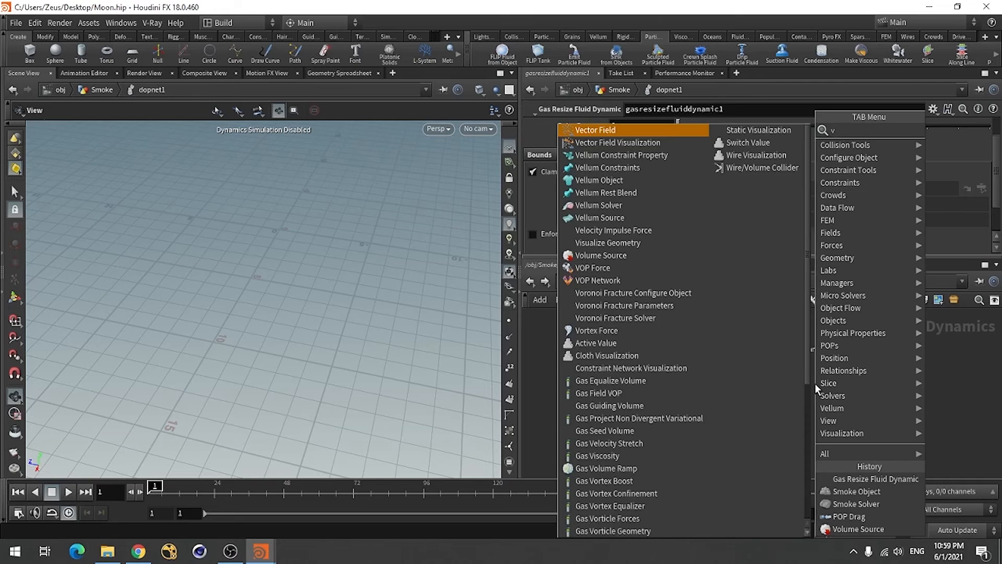
type("olum")
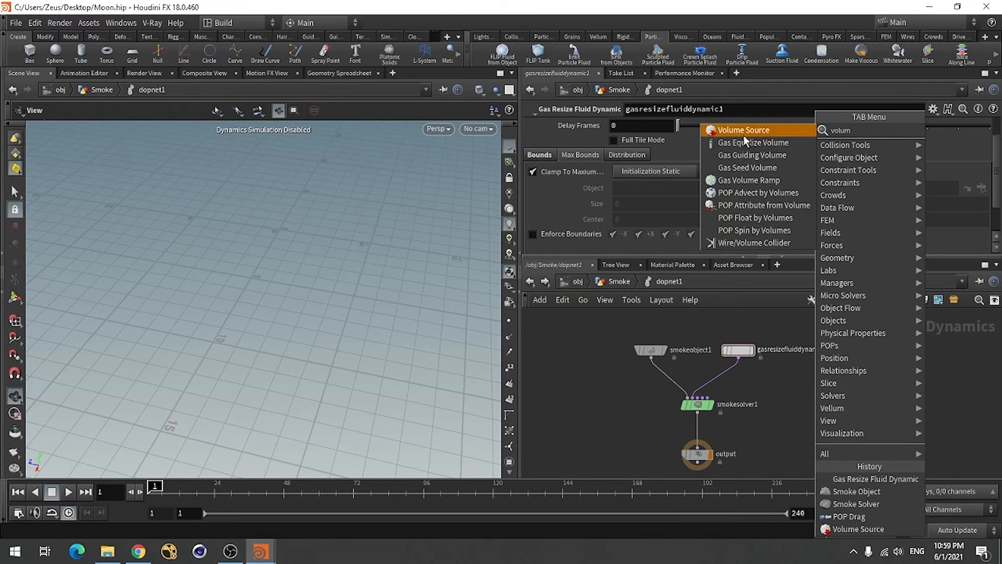
left_click(759, 131)
left_click(852, 374)
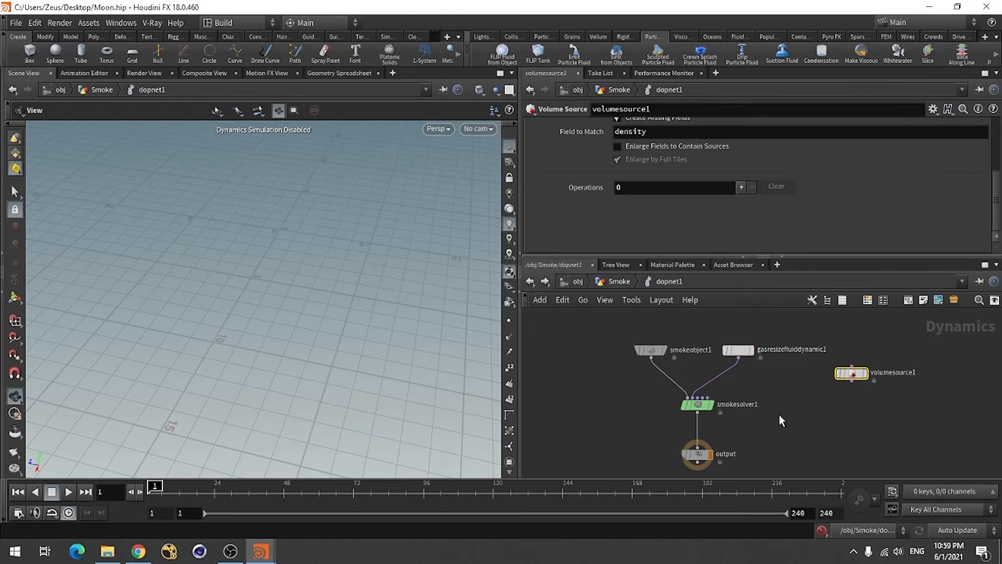
scroll(775, 415, "up", 3)
left_click(652, 384)
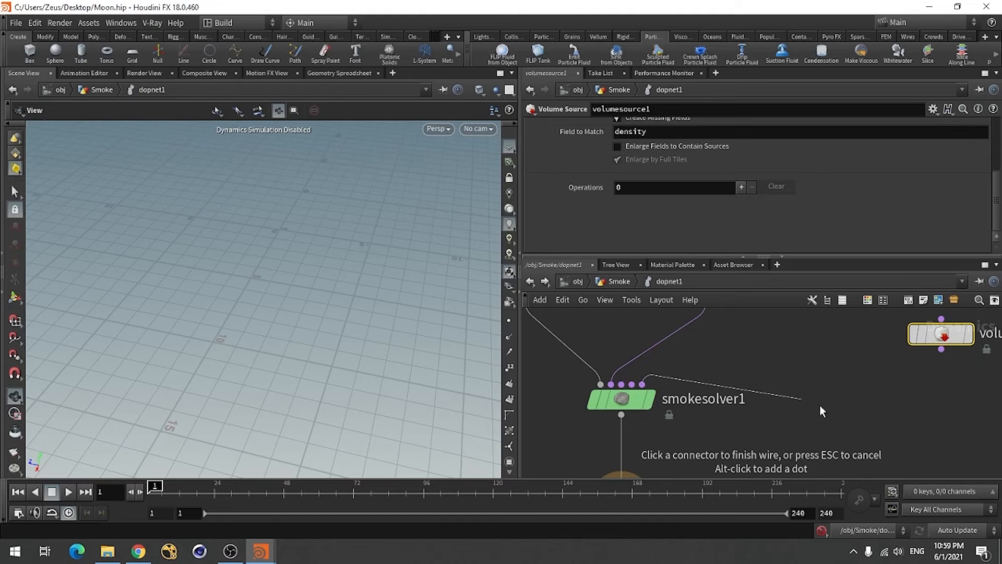
left_click(941, 349)
Set the Volume Source's Input to Second Context Geometry.
scroll(702, 430, "down", 2)
middle_click_drag(989, 375, 840, 397)
scroll(840, 397, "up", 2)
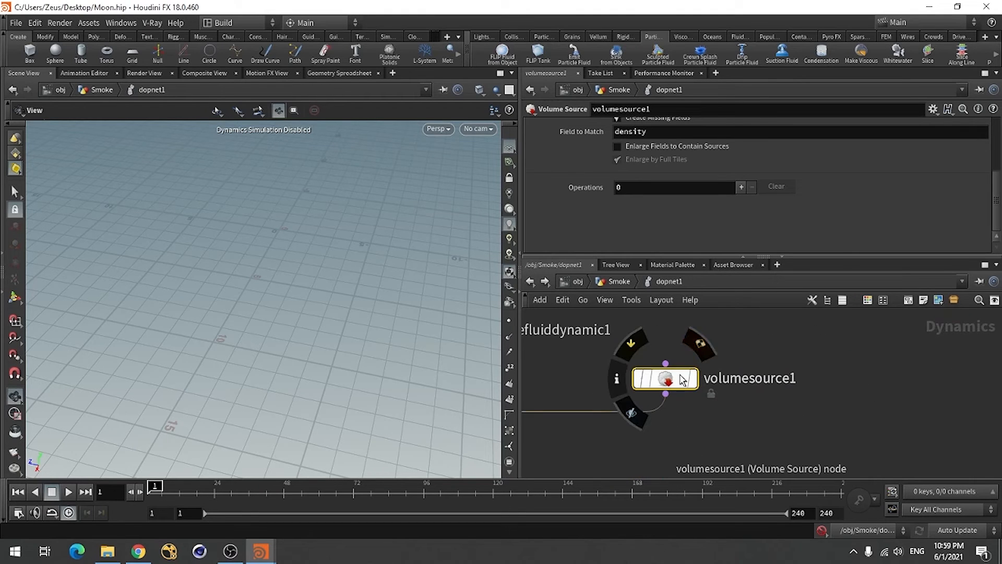
scroll(553, 225, "up", 3)
scroll(549, 230, "up", 1)
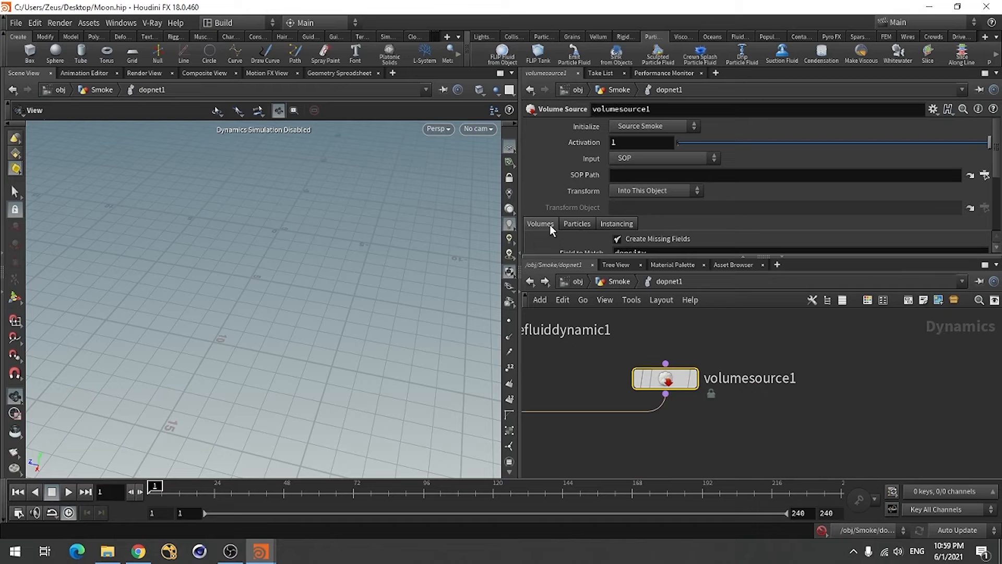
left_click(626, 158)
left_click(634, 197)
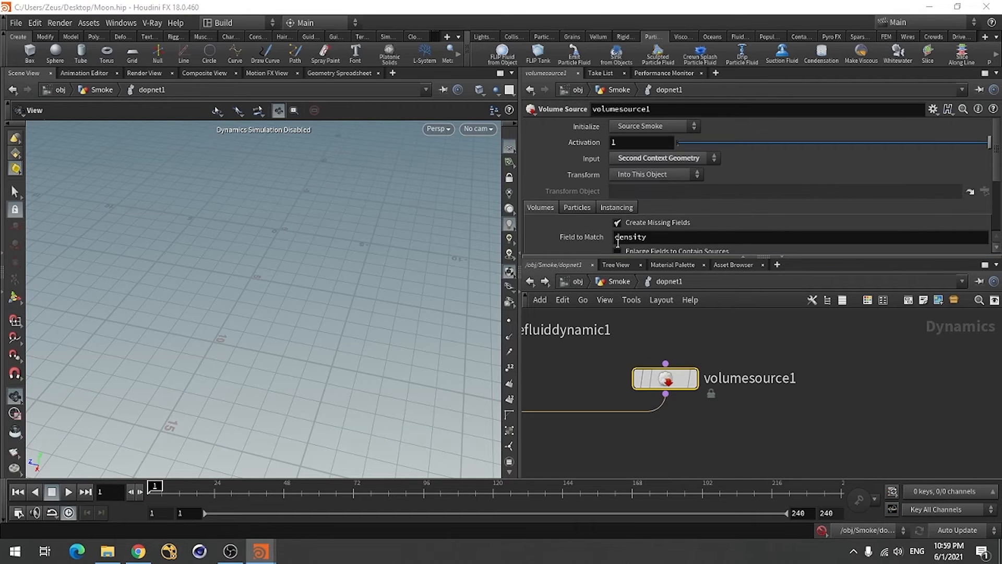
Initialize the Volume Source with the Source Smoke preset.
scroll(562, 172, "down", 2)
mouse_move(562, 172)
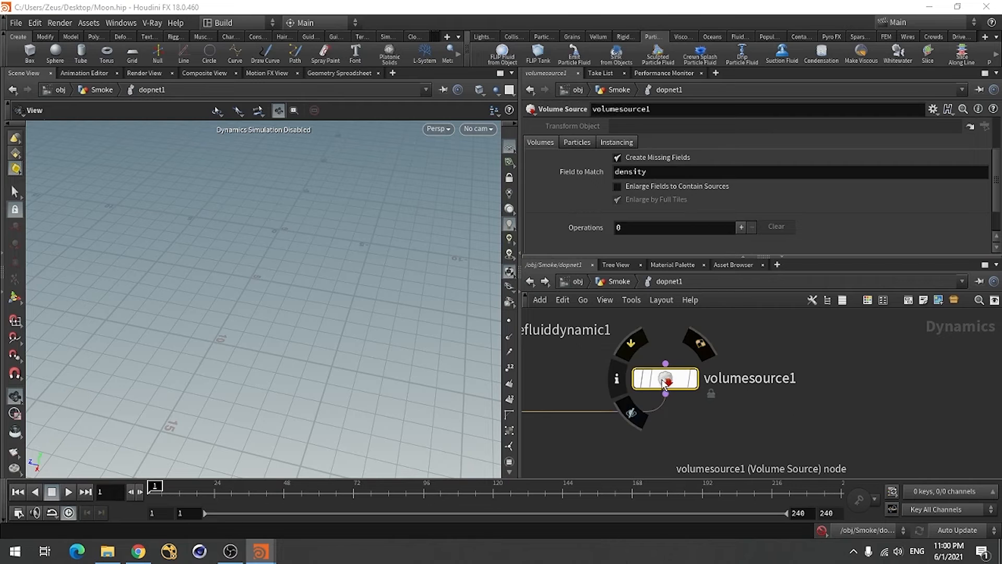
scroll(564, 183, "up", 2)
left_click(640, 128)
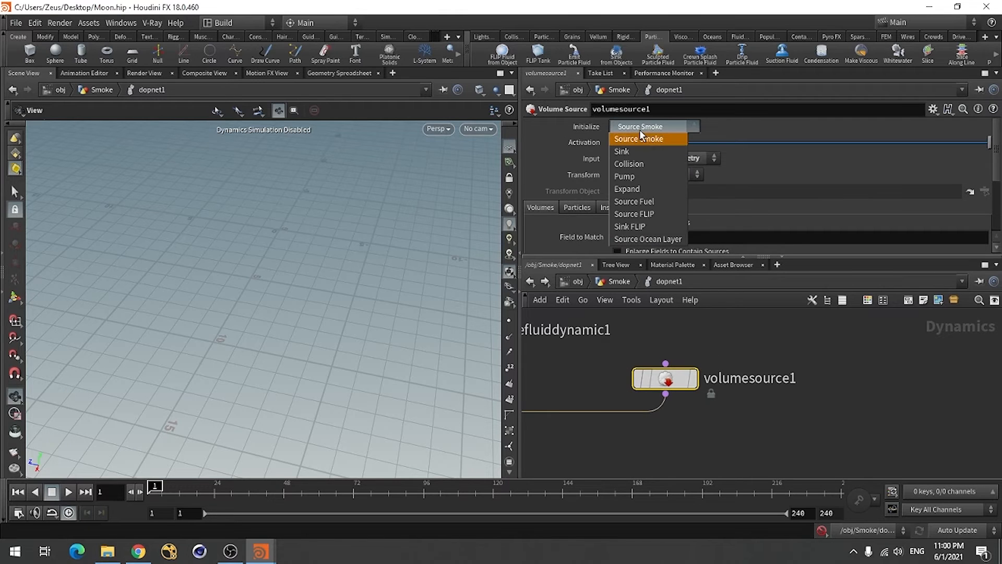
left_click(632, 205)
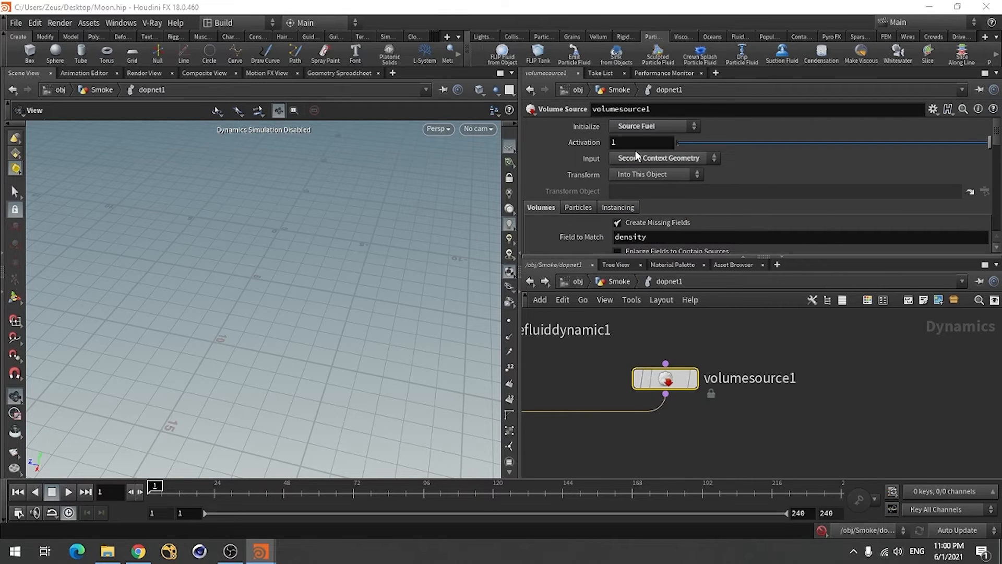
left_click(637, 127)
left_click(643, 147)
Set the Source Volume to density for the Volume Source operation that targets the temperature field.
left_click_drag(750, 256, 750, 342)
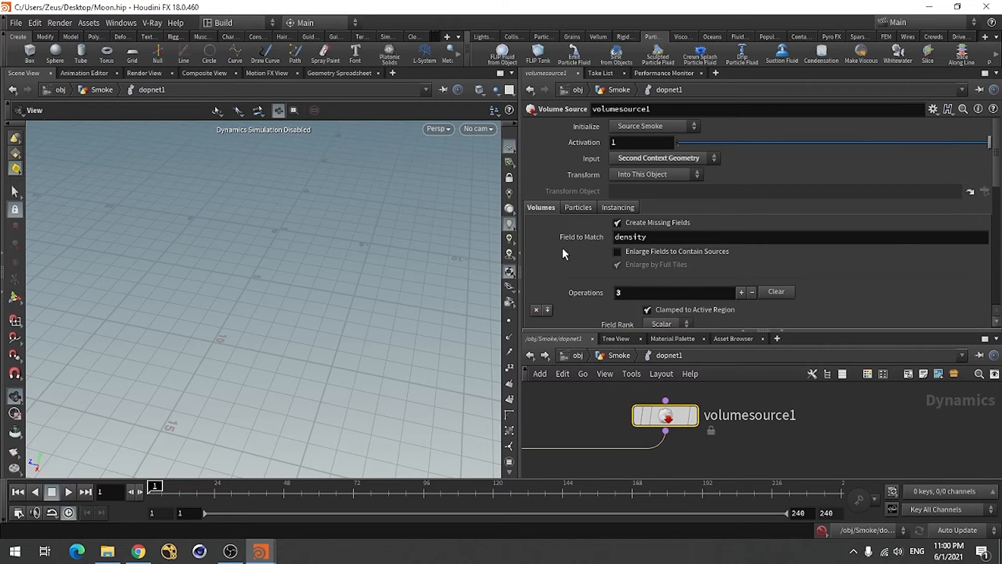
scroll(565, 243, "down", 10)
double_click(697, 238)
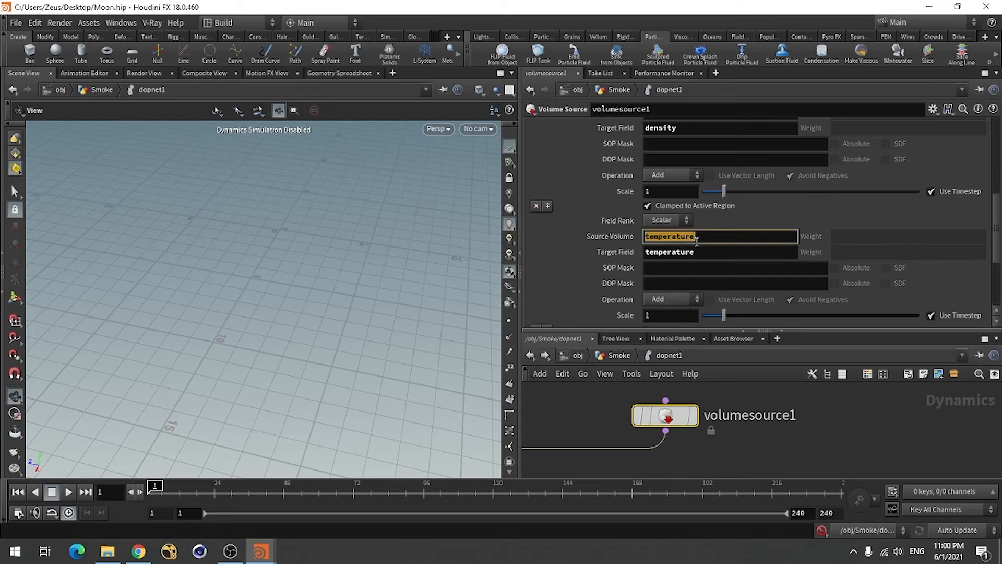
type("d")
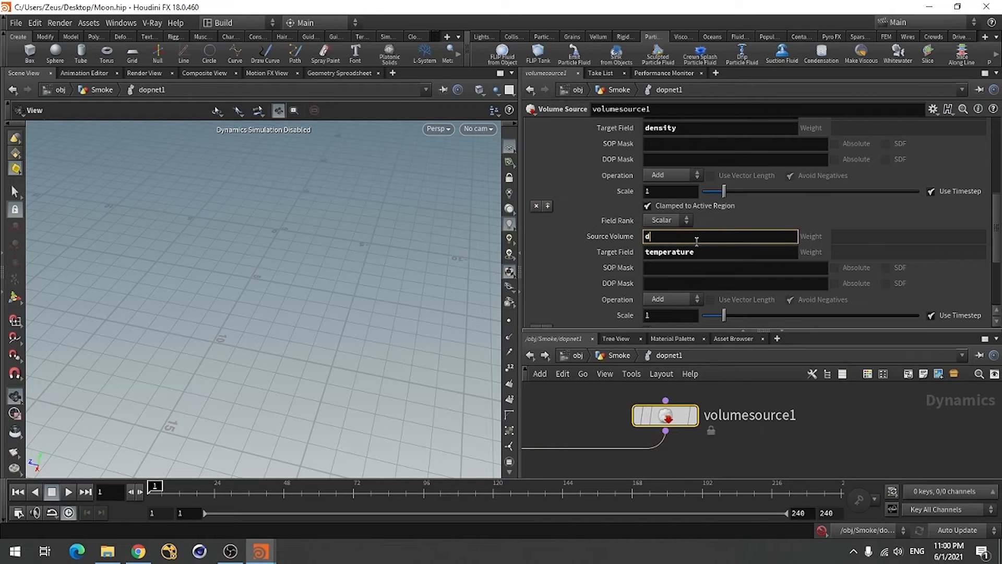
type("ensity")
key("Return")
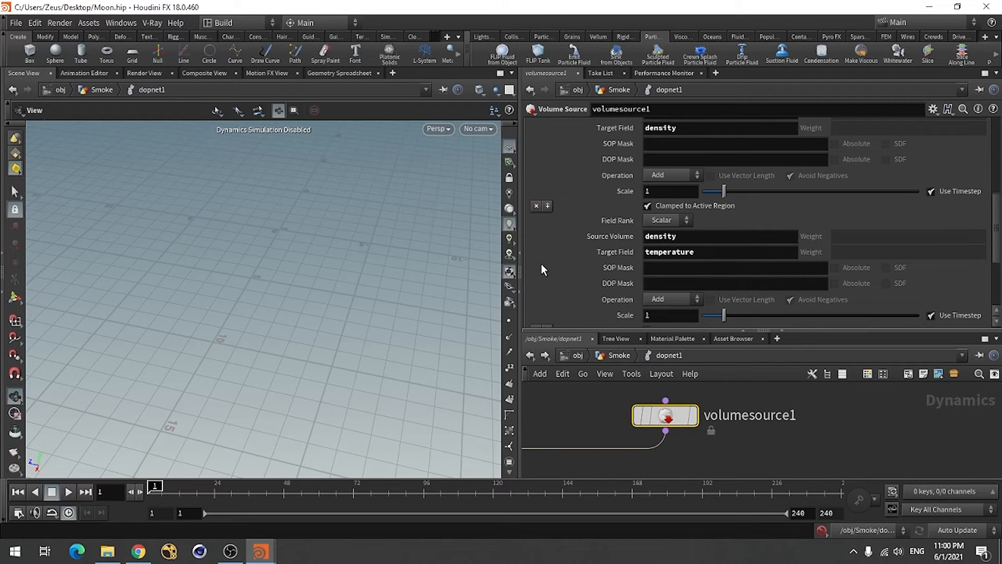
Check the Volume Source operations, play the smoke simulation up to frame 55 and inspect the smoke from a lower angle.
scroll(914, 297, "down", 4)
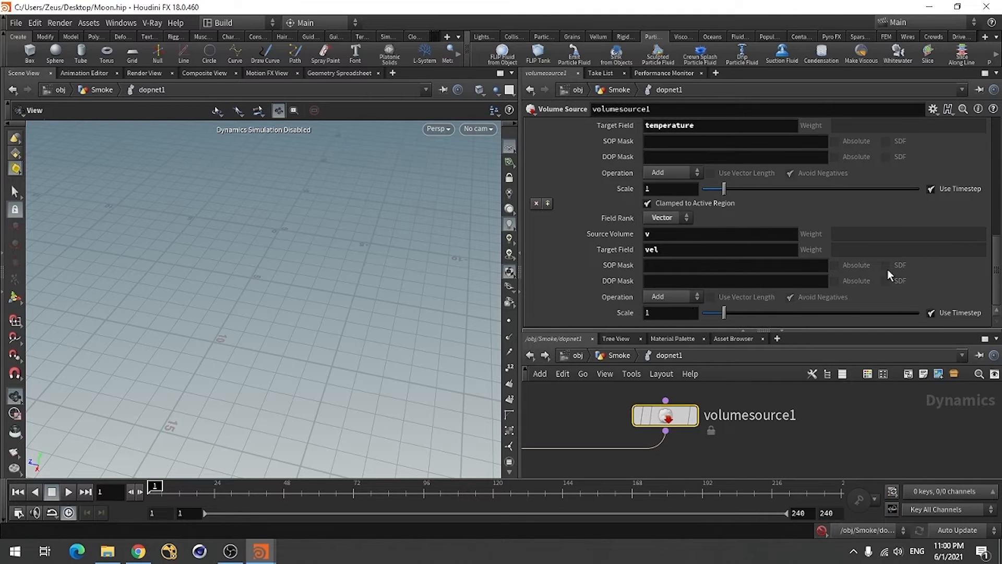
scroll(888, 267, "up", 5)
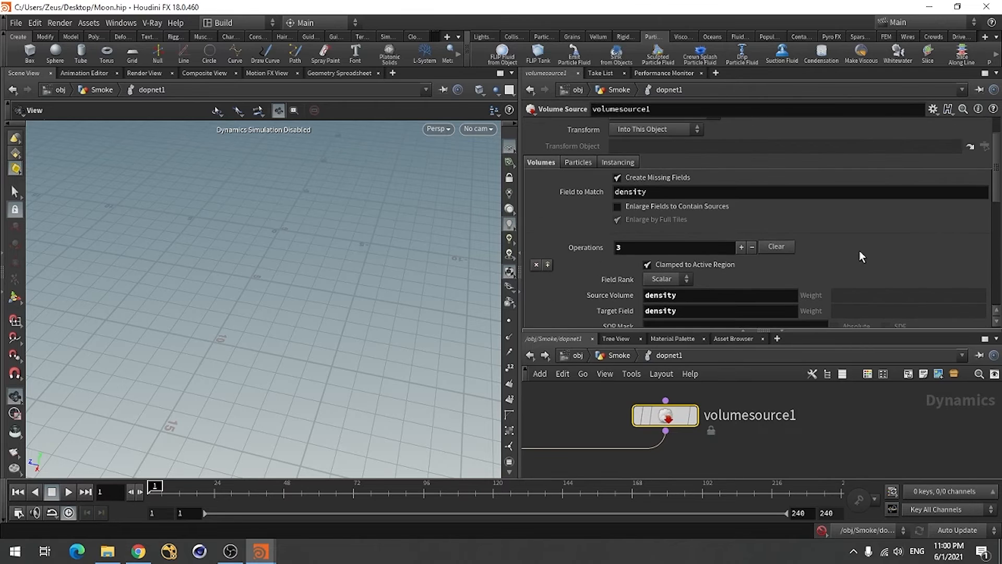
scroll(860, 251, "up", 2)
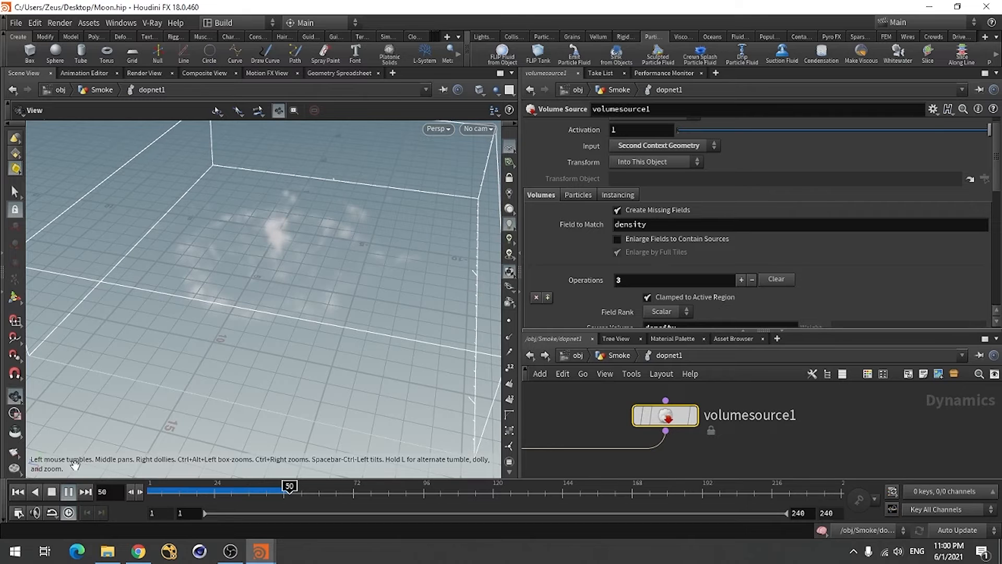
left_click(53, 491)
left_click_drag(285, 325, 267, 309)
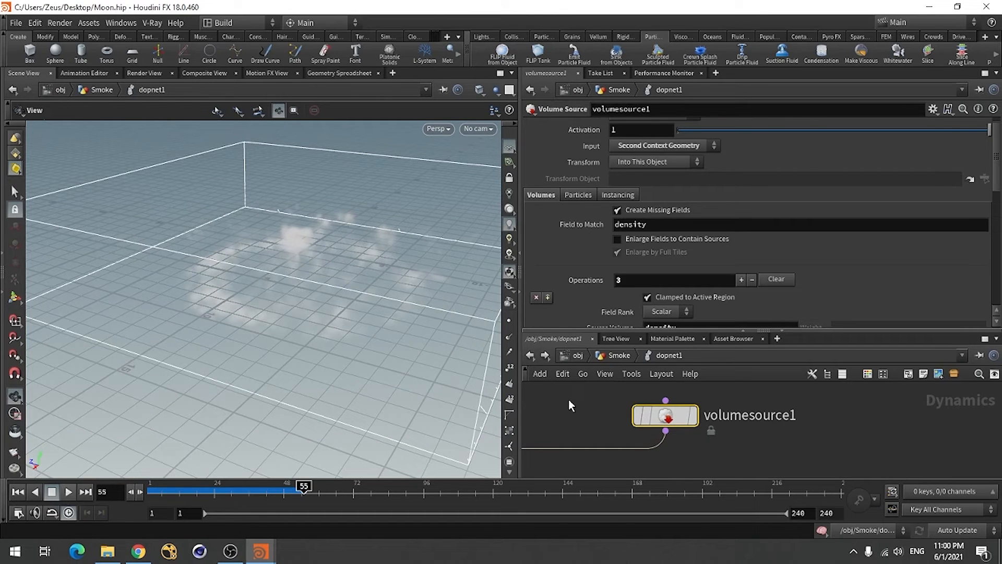
Automatically lay out the nodes in the DOP network.
left_click_drag(739, 330, 738, 227)
scroll(772, 407, "down", 3)
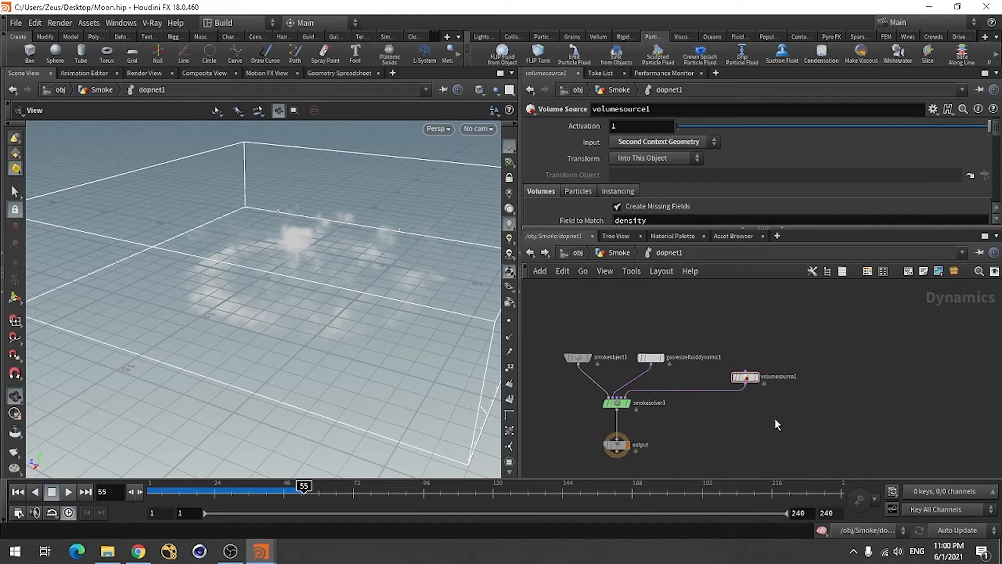
key("l")
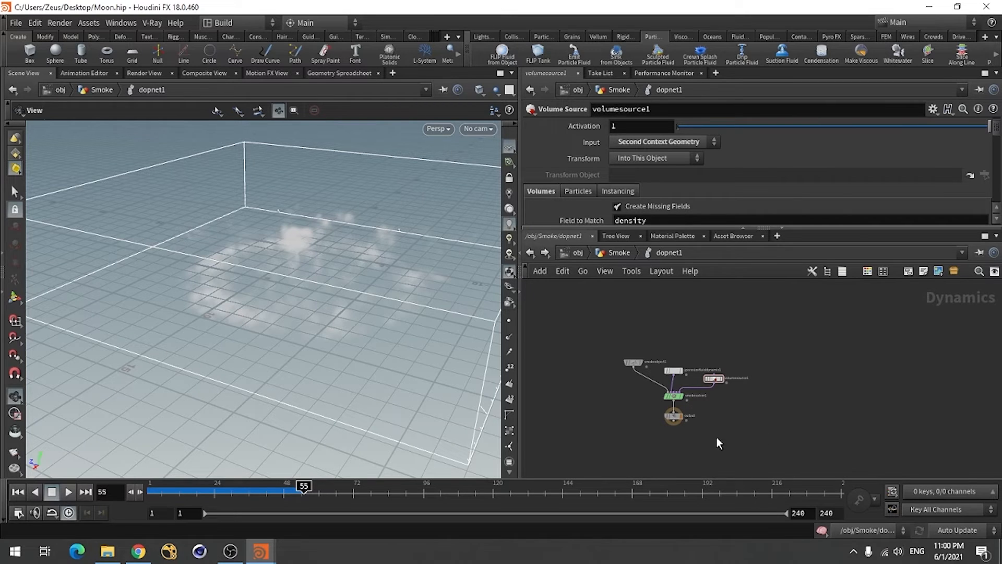
Insert a Gravity Force node between the smoke solver and the output node.
scroll(716, 437, "up", 4)
key("Tab")
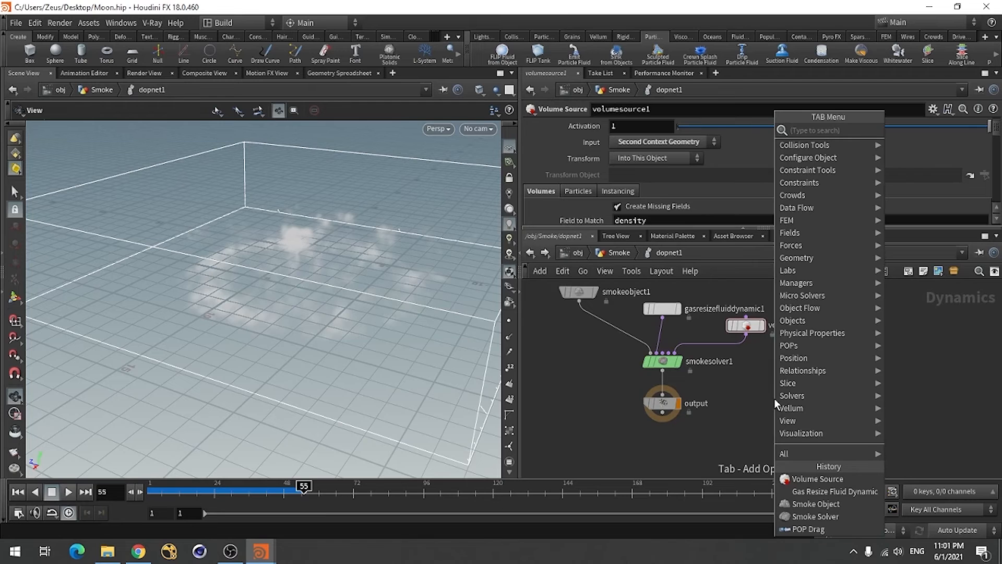
type("grav")
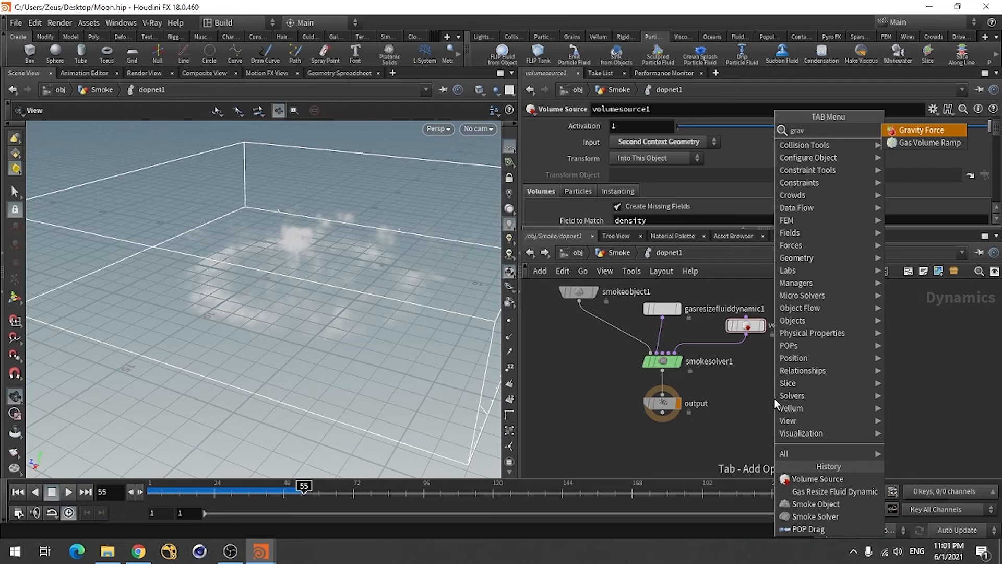
left_click(896, 131)
left_click(663, 393)
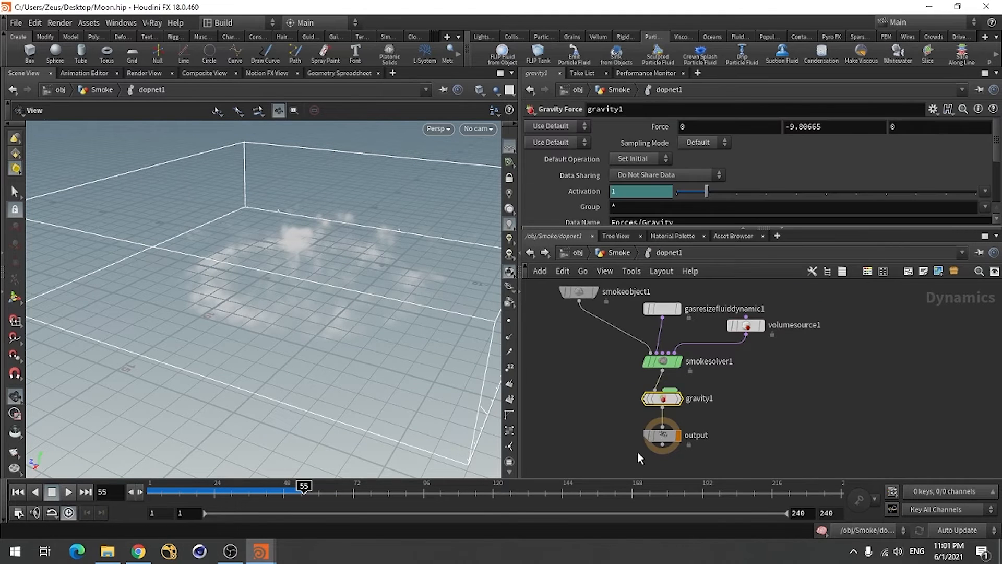
Disable the dynamics simulation at frame 1 and set the Gravity Force node's Y force to -1.
left_click(20, 493)
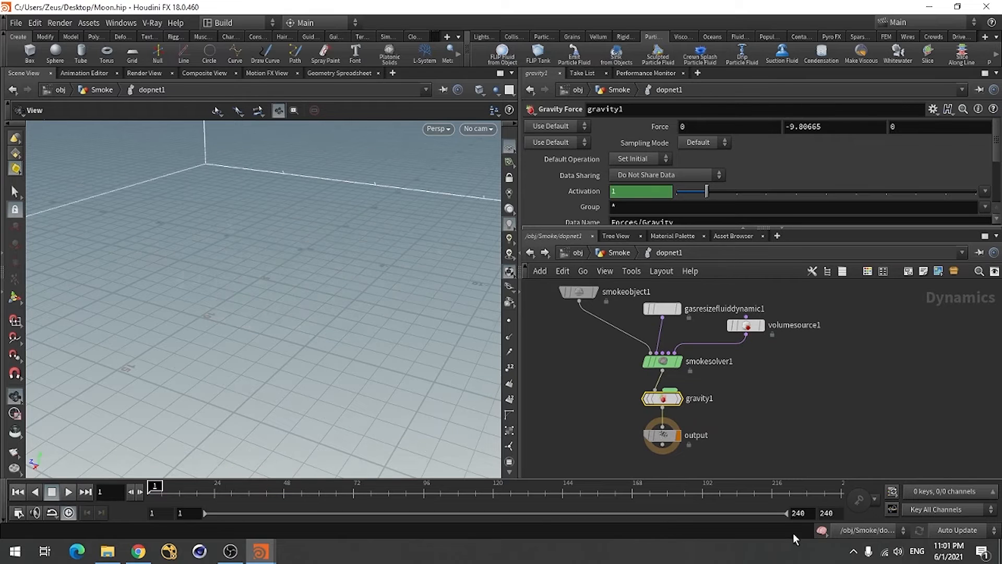
left_click(820, 530)
left_click(868, 126)
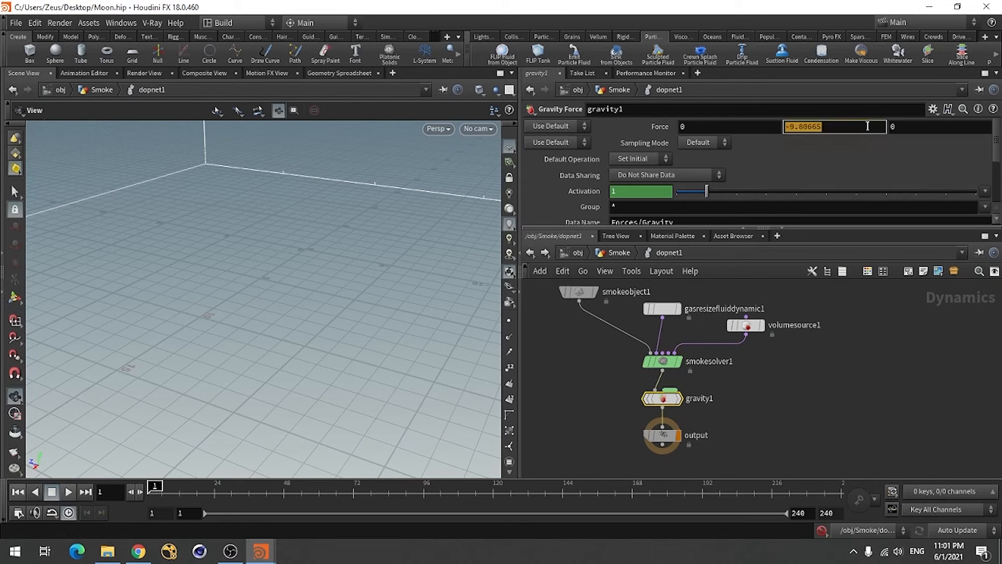
type("-1")
key("Return")
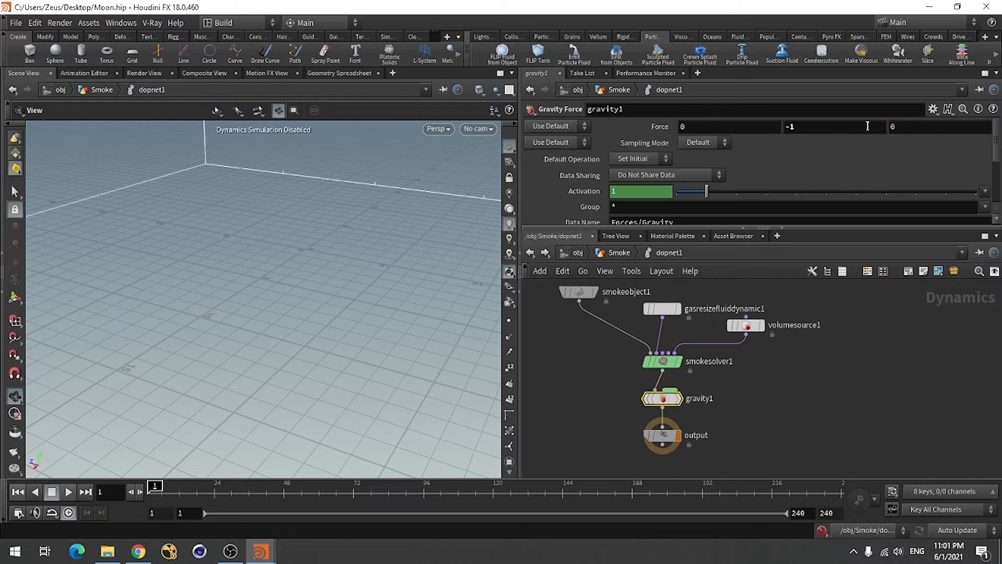
Paste the copied Moon static object, merge and static solver nodes into the smoke DOP network.
scroll(868, 355, "down", 3)
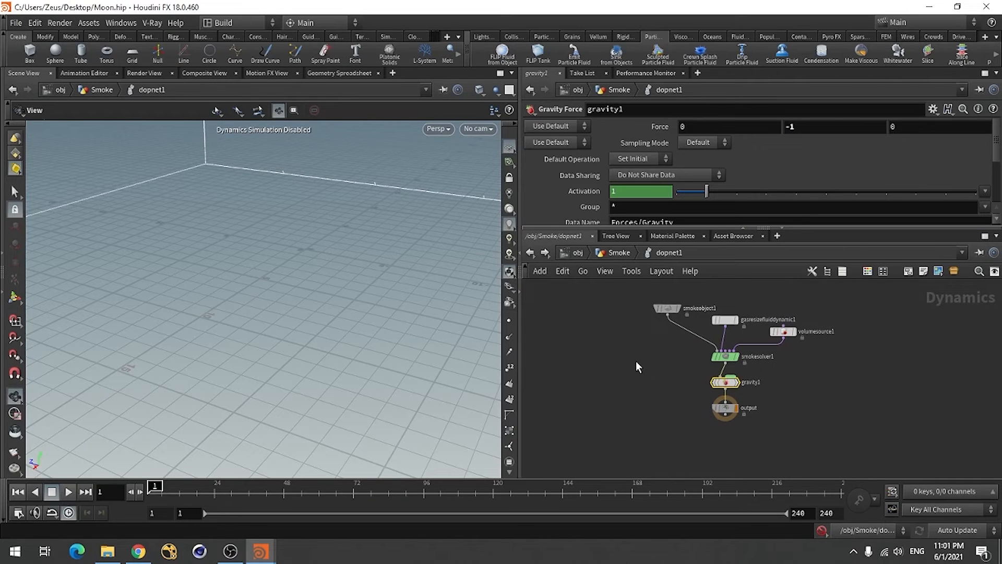
key("ctrl+v")
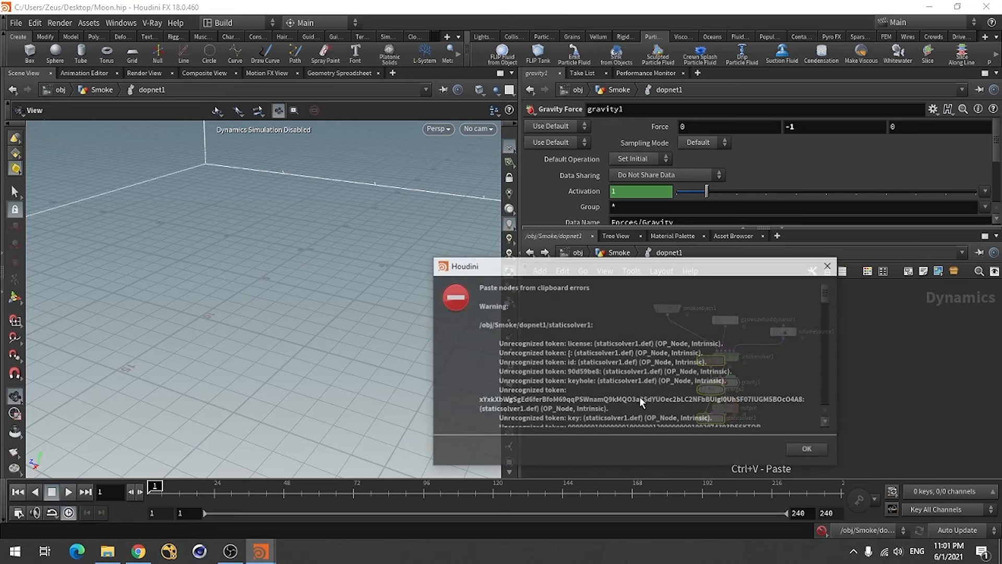
left_click(820, 451)
scroll(629, 367, "up", 3)
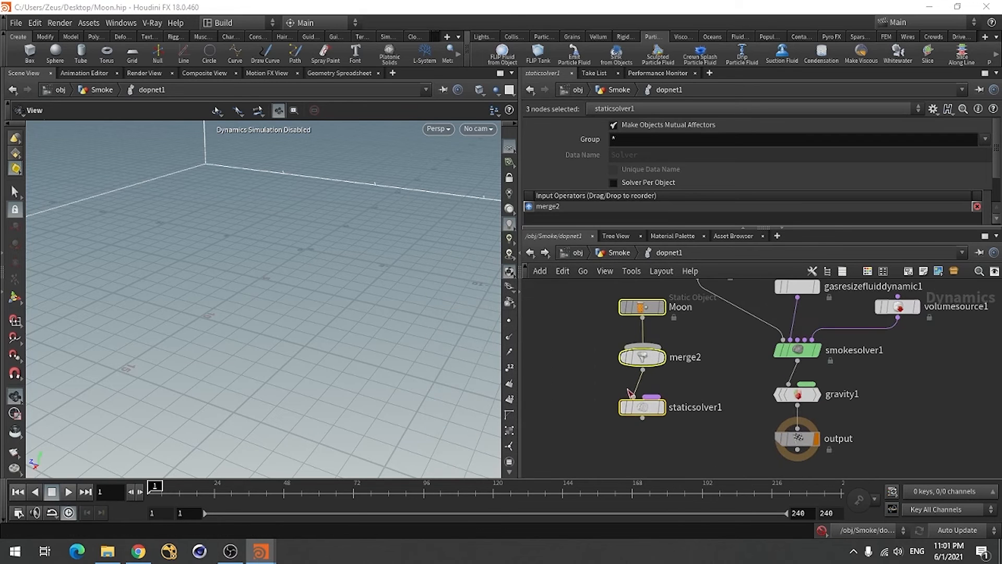
Shift the Moon collision branch aside, then add a Merge node and insert it between gravity1 and output.
left_click_drag(644, 413, 595, 391)
left_click(656, 443)
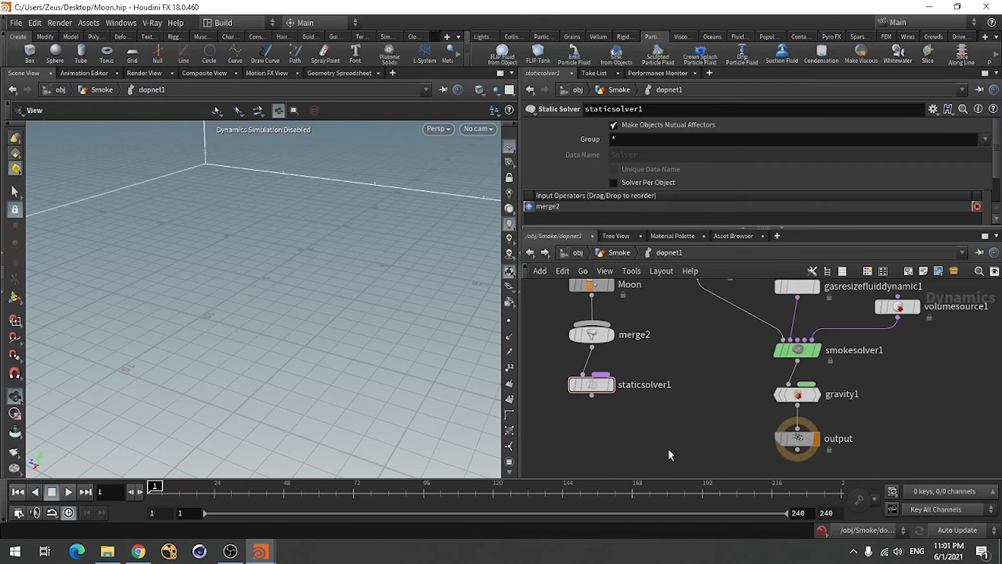
scroll(668, 449, "down", 2)
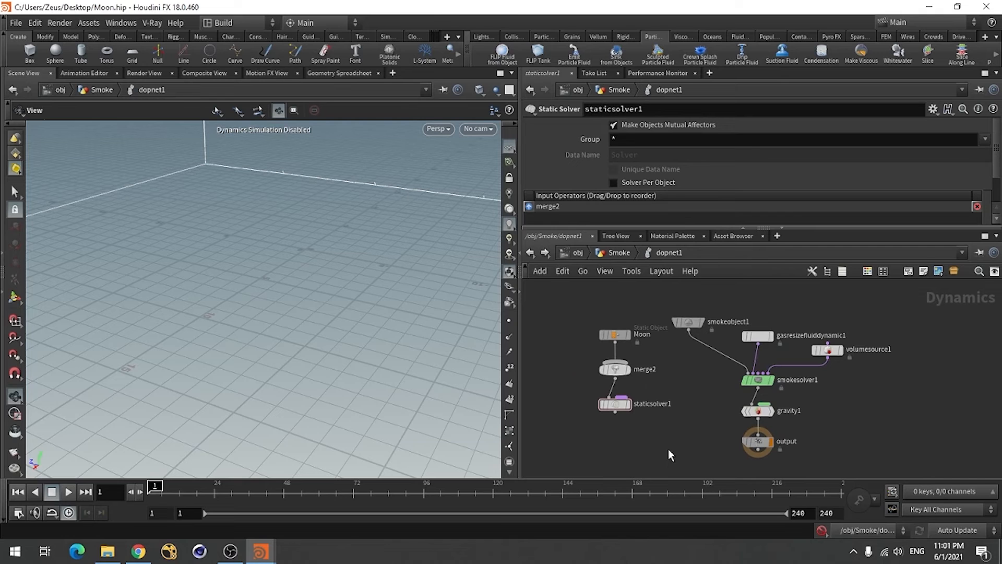
key("Tab")
type("merge")
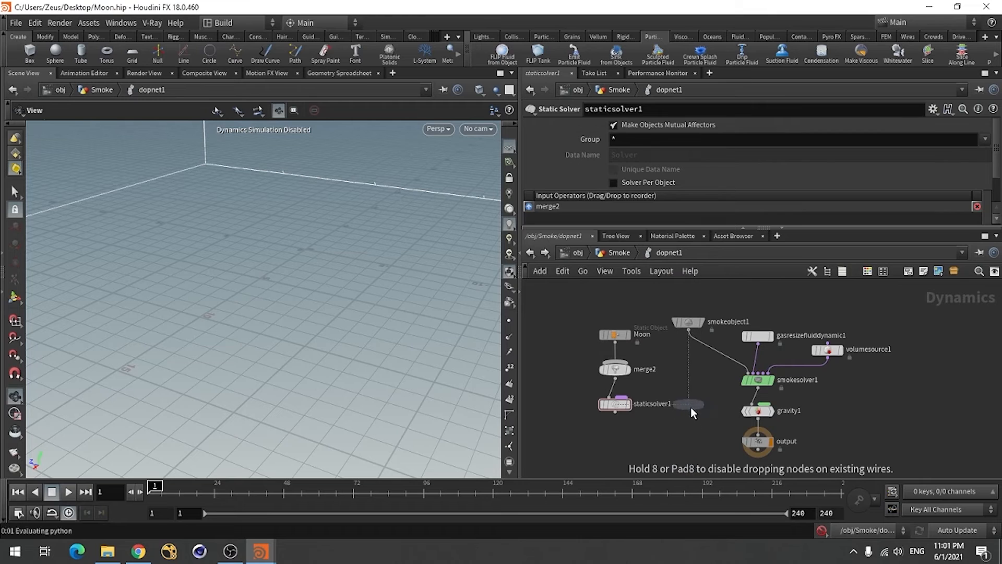
left_click(689, 405)
left_click_drag(616, 413, 689, 395)
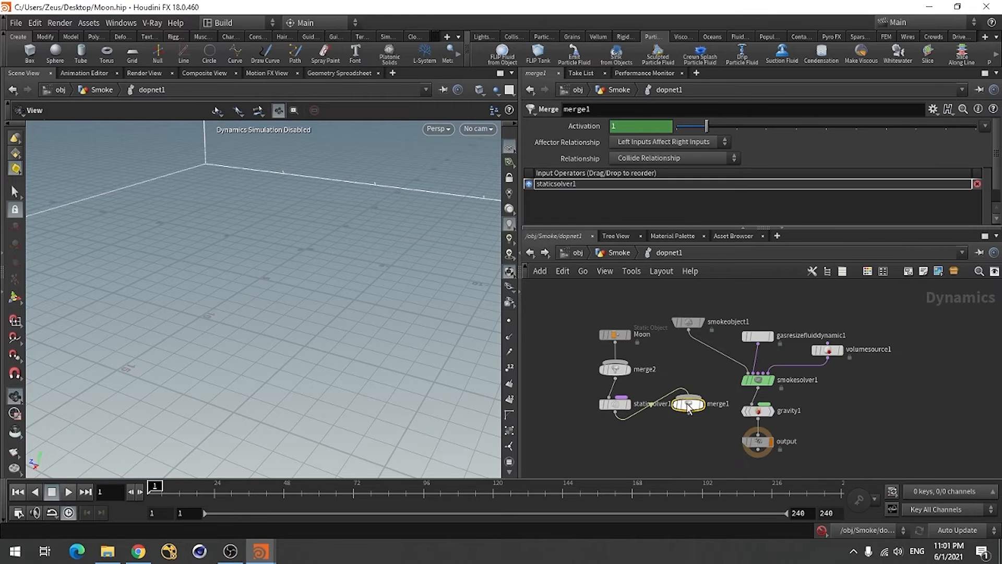
left_click_drag(758, 441, 760, 474)
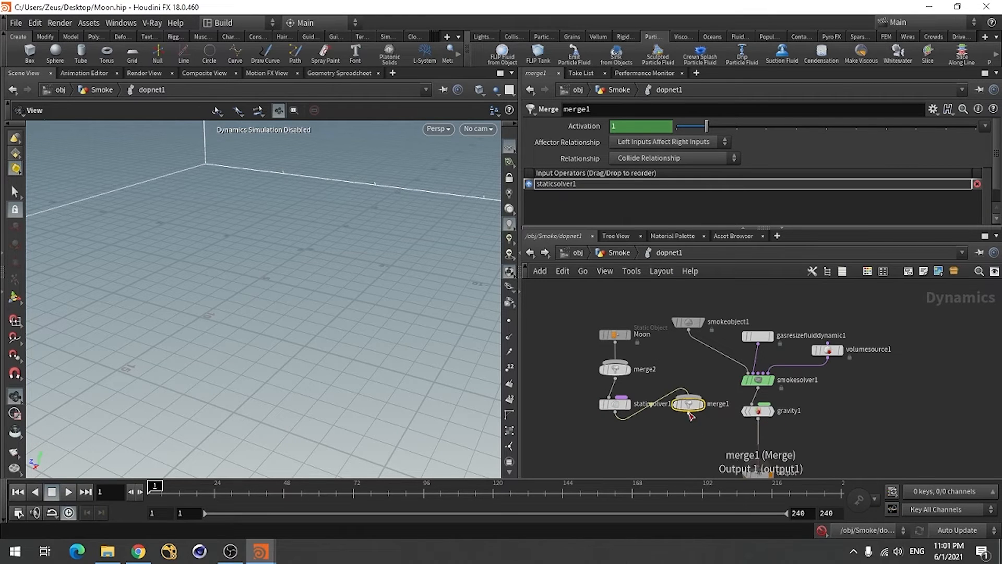
left_click_drag(685, 405, 746, 445)
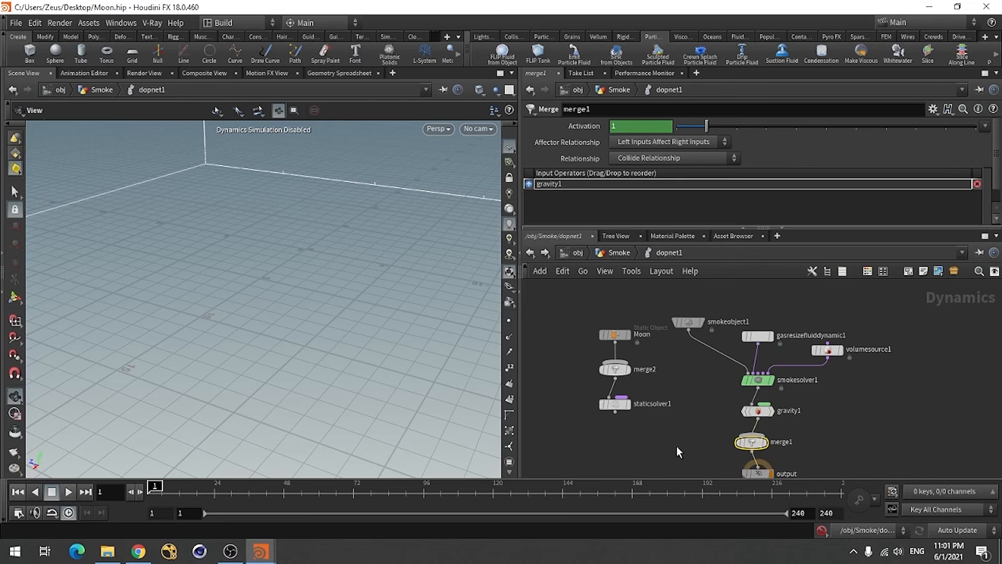
Wire staticsolver1 into the Merge node above output and order it before gravity1 in the input operators.
left_click(616, 413)
left_click(763, 443)
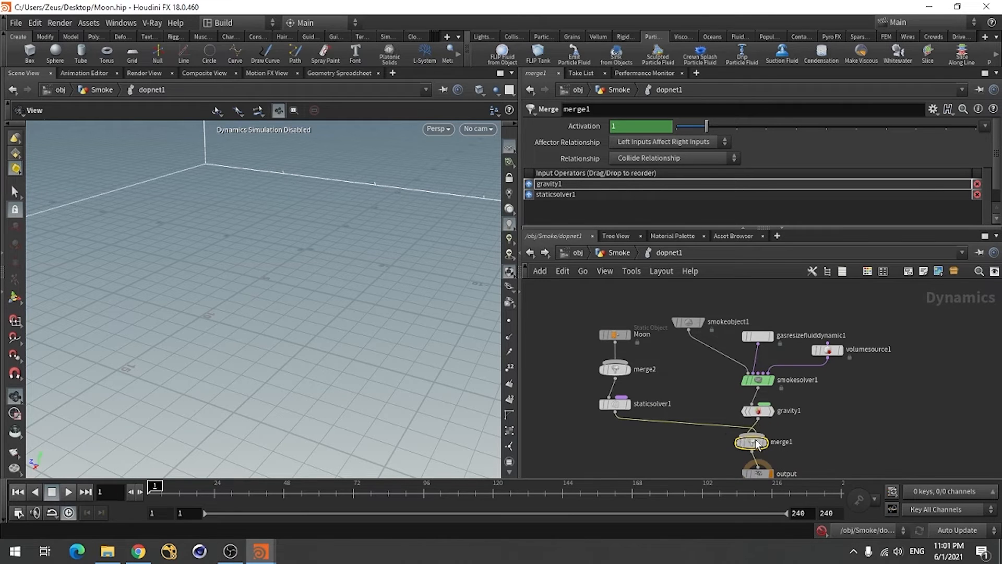
left_click_drag(534, 194, 537, 183)
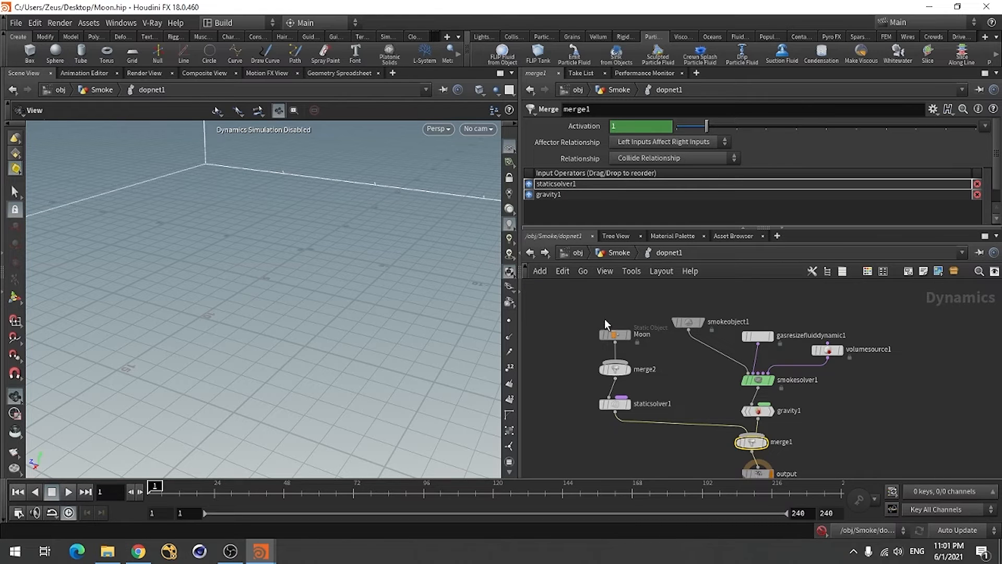
Lay out all nodes of the dopnet1 network automatically.
key("l")
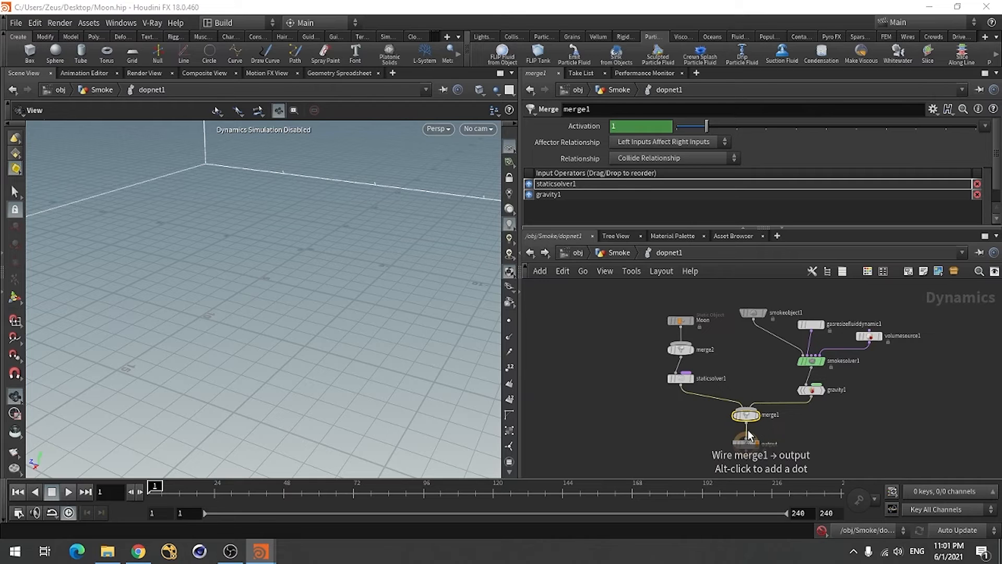
scroll(701, 402, "down", 2)
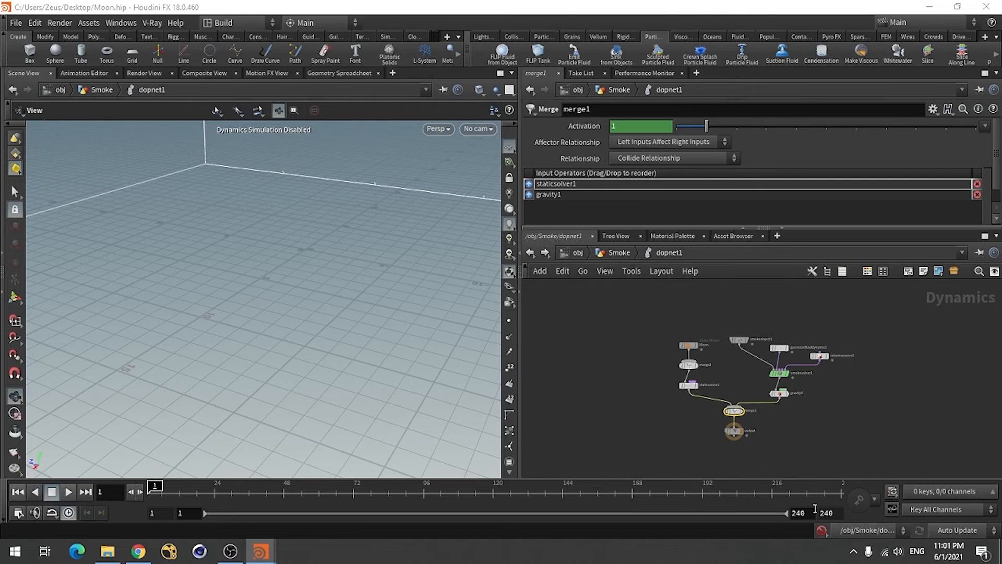
scroll(853, 373, "up", 3)
key("l")
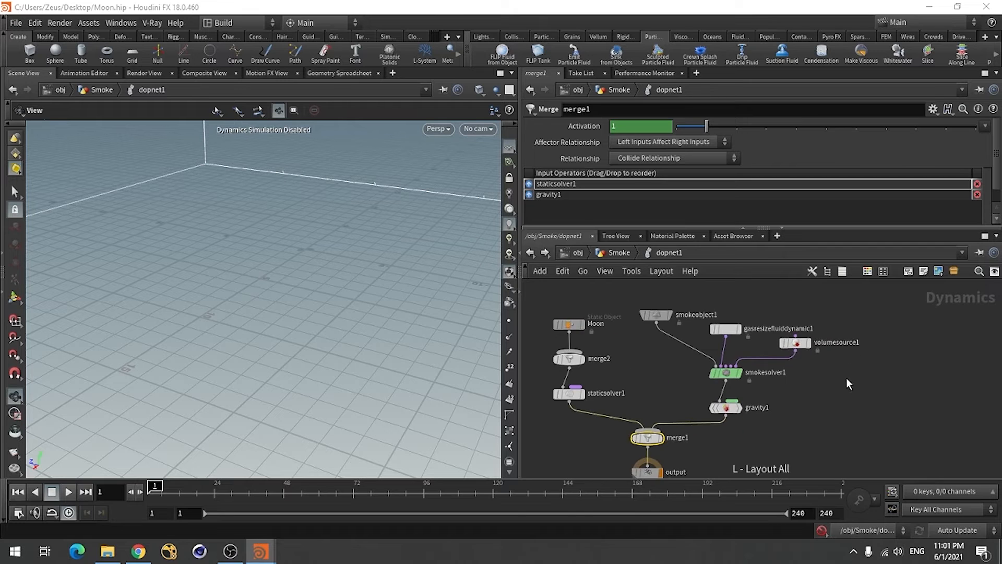
Add a Gas Turbulence node above the smoke solver branch and move gasresizefluiddynamic1 slightly aside.
scroll(847, 378, "up", 2)
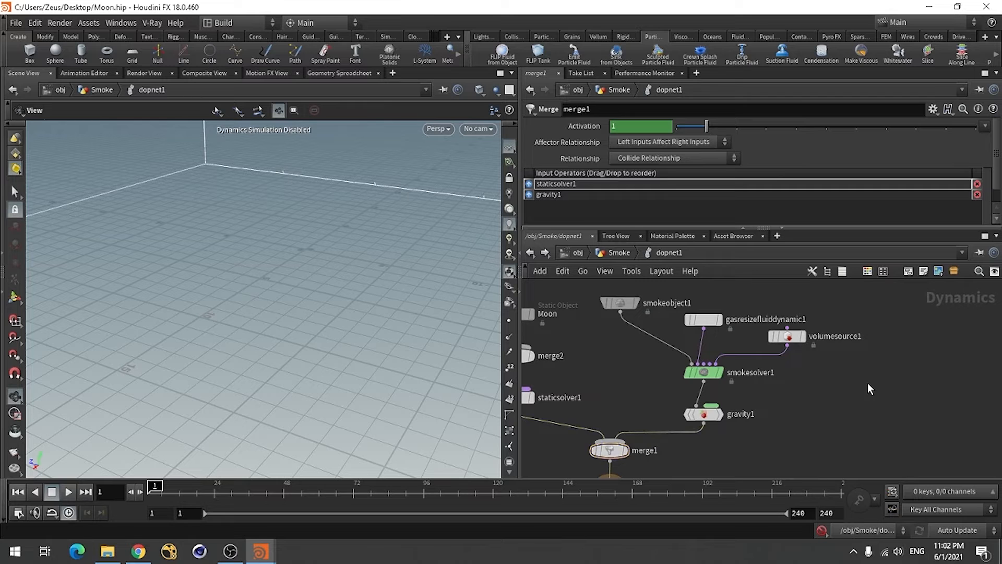
scroll(868, 384, "down", 4)
scroll(862, 399, "up", 2)
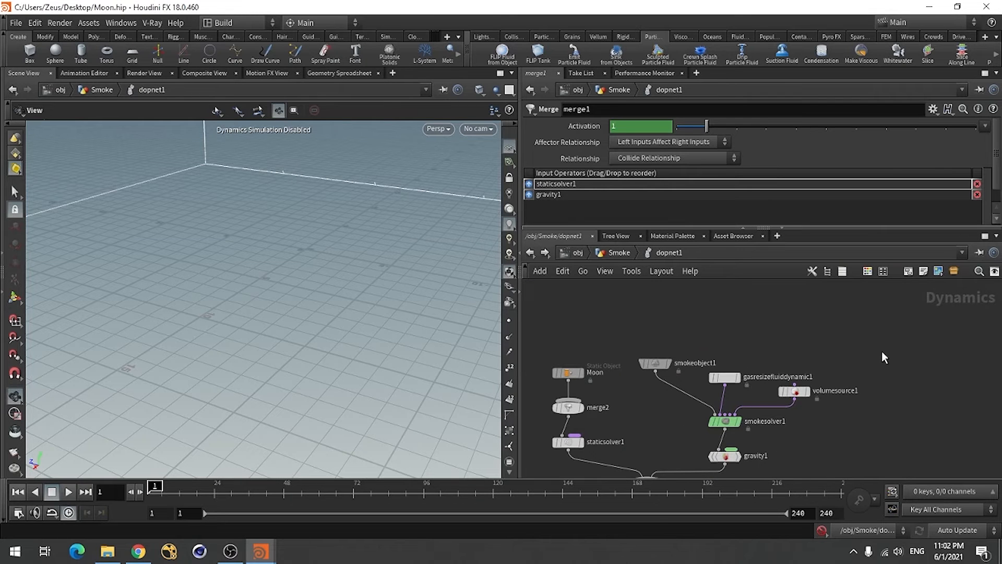
key("Tab")
type("ga")
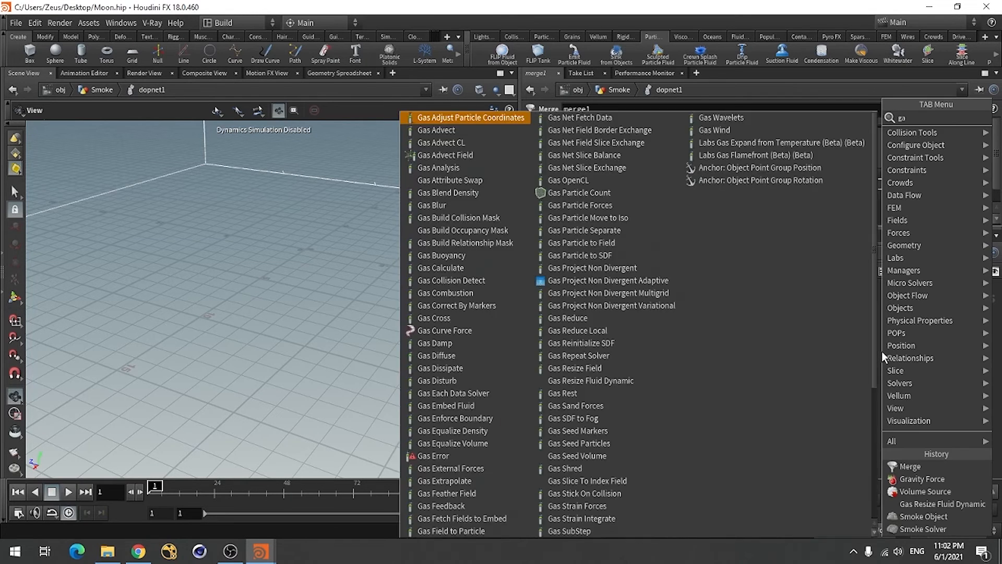
type("stur")
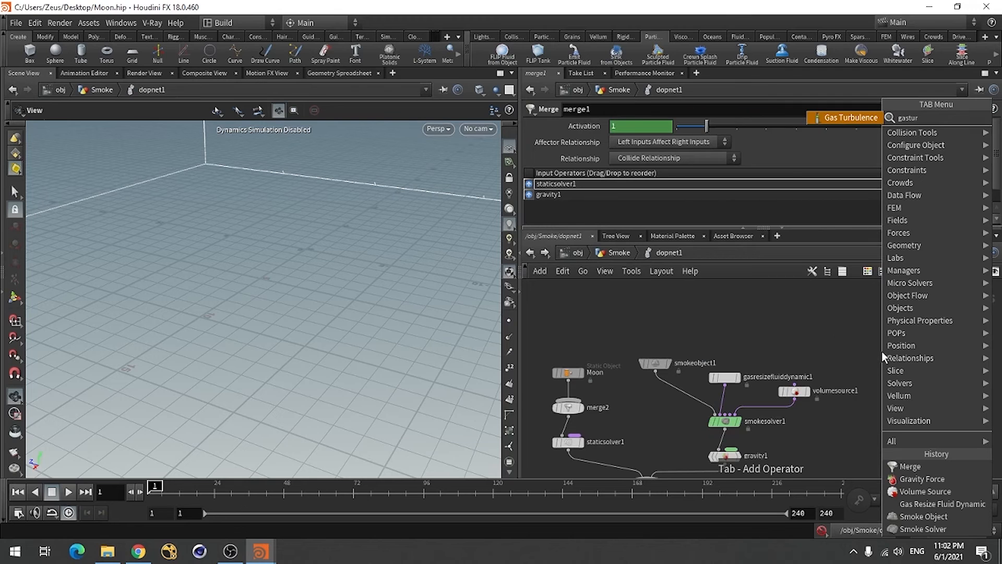
left_click(851, 118)
left_click(737, 321)
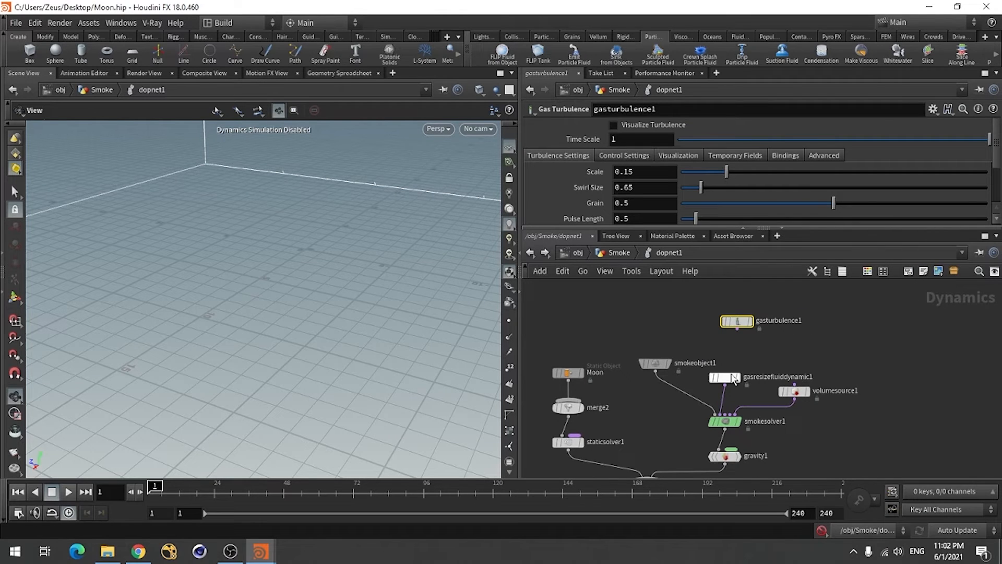
left_click_drag(734, 379, 711, 376)
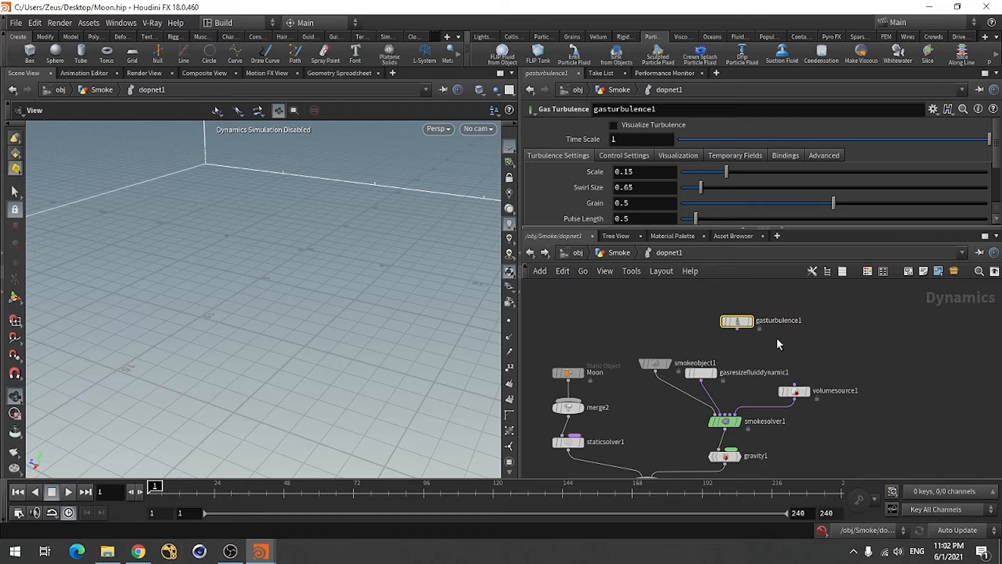
Add a Merge node below gasturbulence1 and wire the turbulence node into it.
left_click(800, 335)
key("Tab")
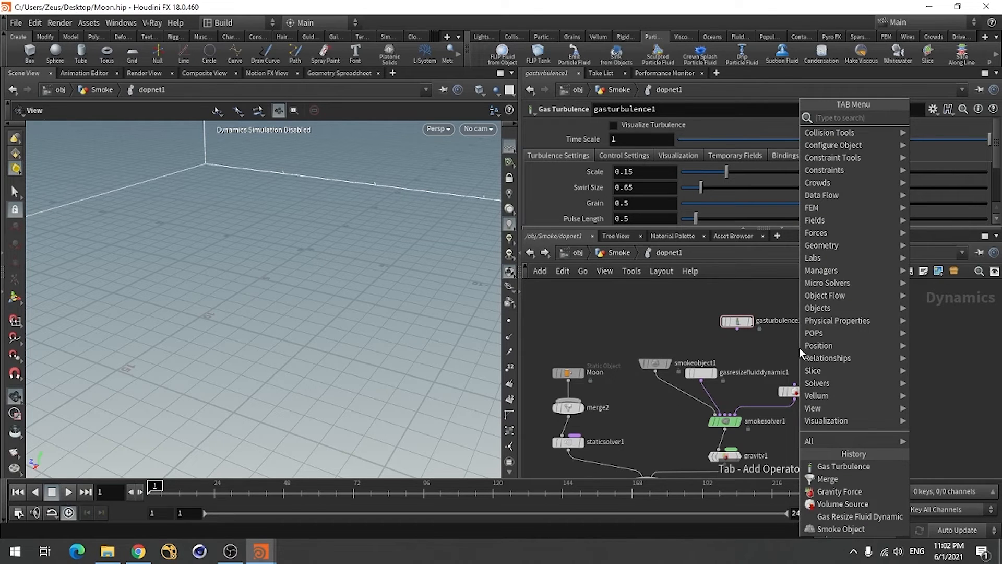
type("merge")
left_click(943, 120)
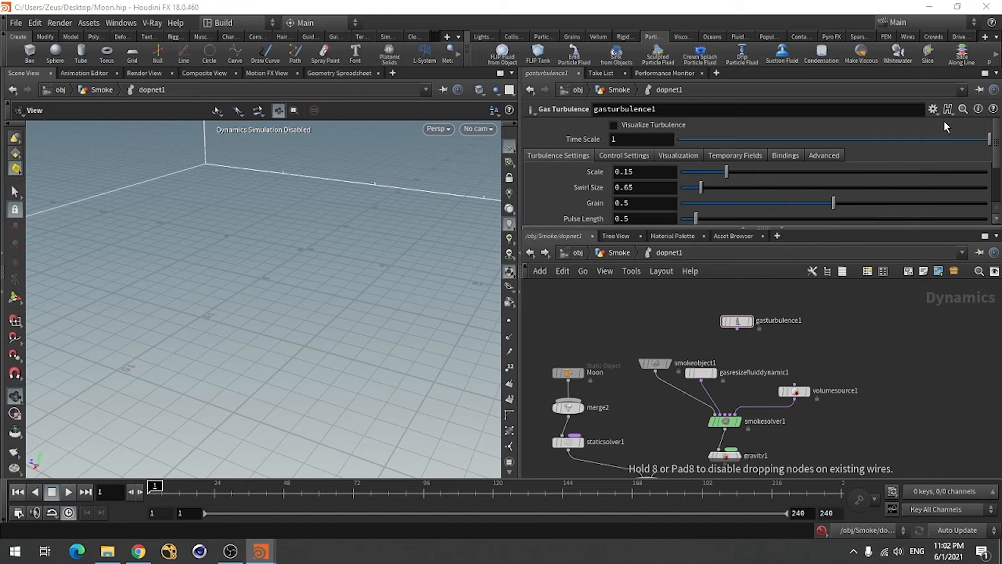
left_click(785, 354)
left_click(737, 328)
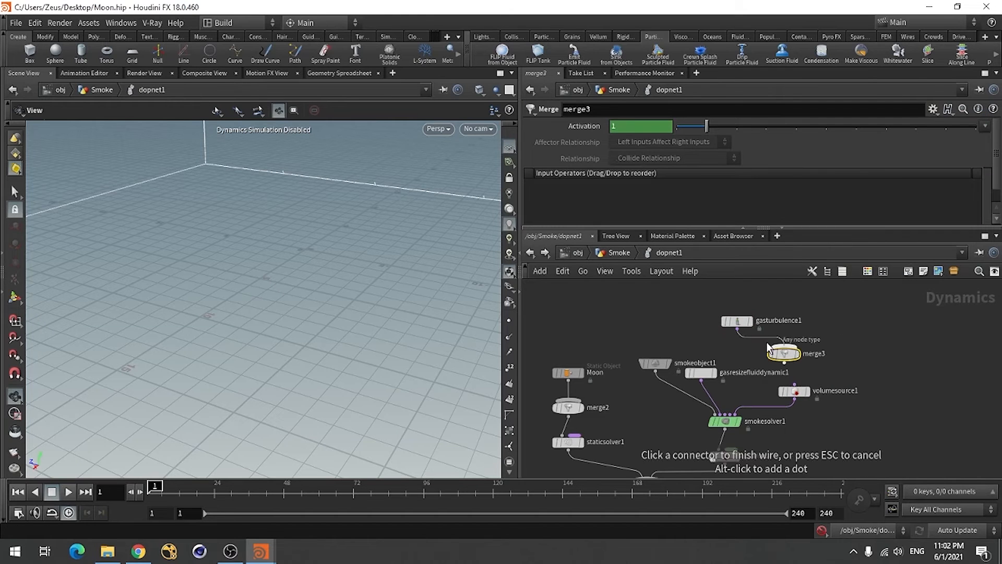
left_click(784, 347)
Wire the turbulence Merge node's output into the third input of smokesolver1.
left_click(785, 362)
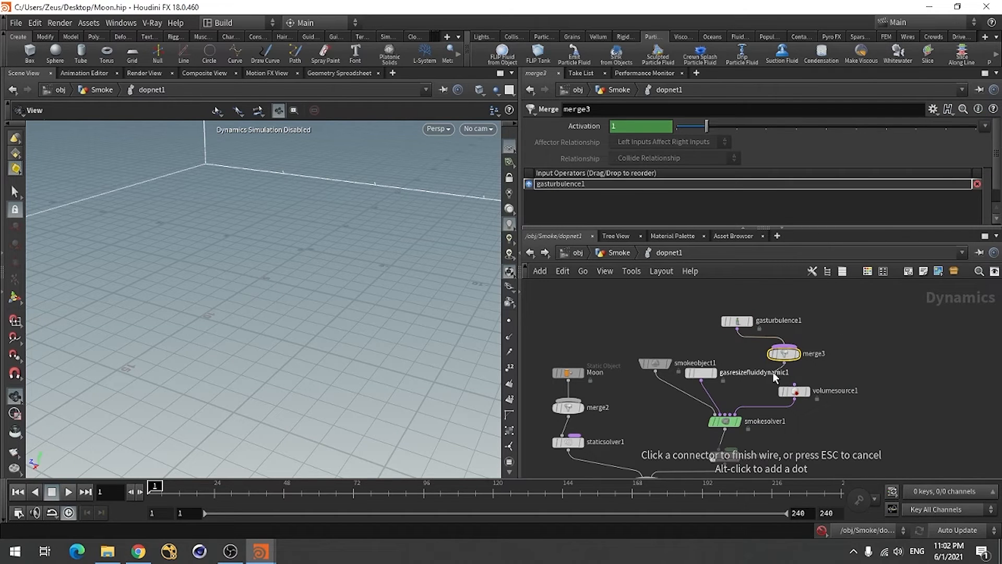
scroll(740, 394, "up", 5)
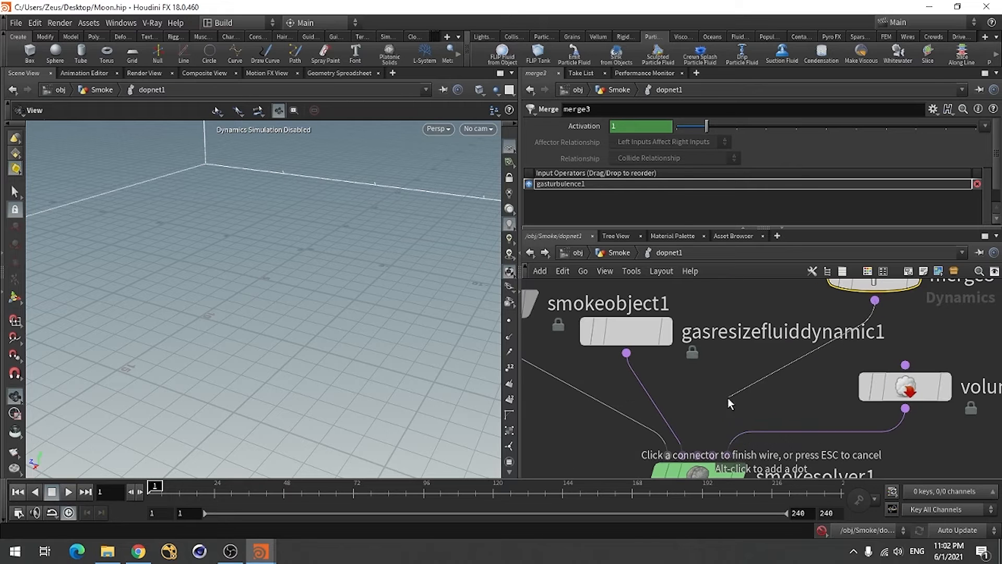
left_click(698, 455)
scroll(713, 360, "down", 4)
scroll(702, 449, "down", 4)
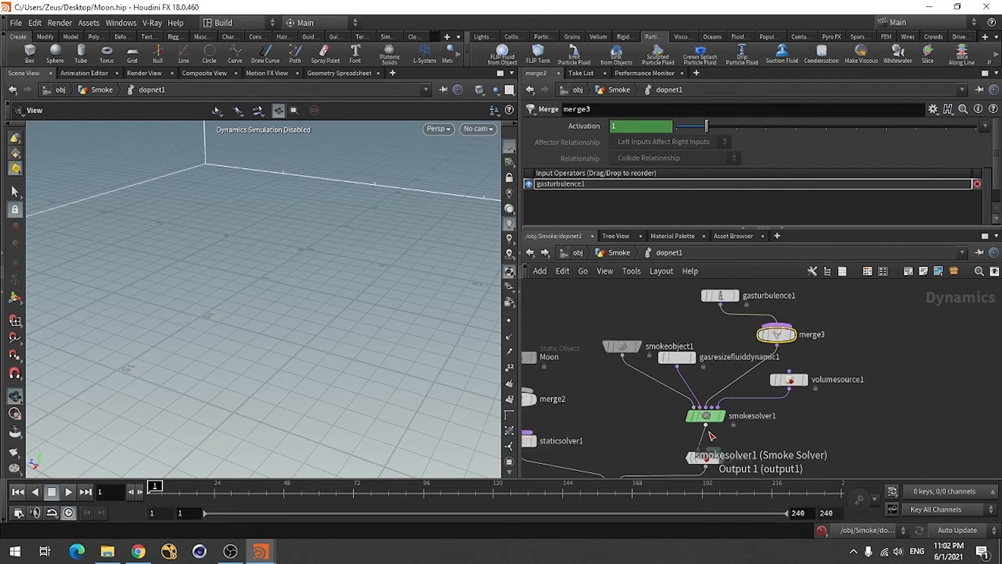
Set gasturbulence1's Scale to 2 and Swirl Size to 5.
scroll(740, 355, "up", 4)
left_click(677, 384)
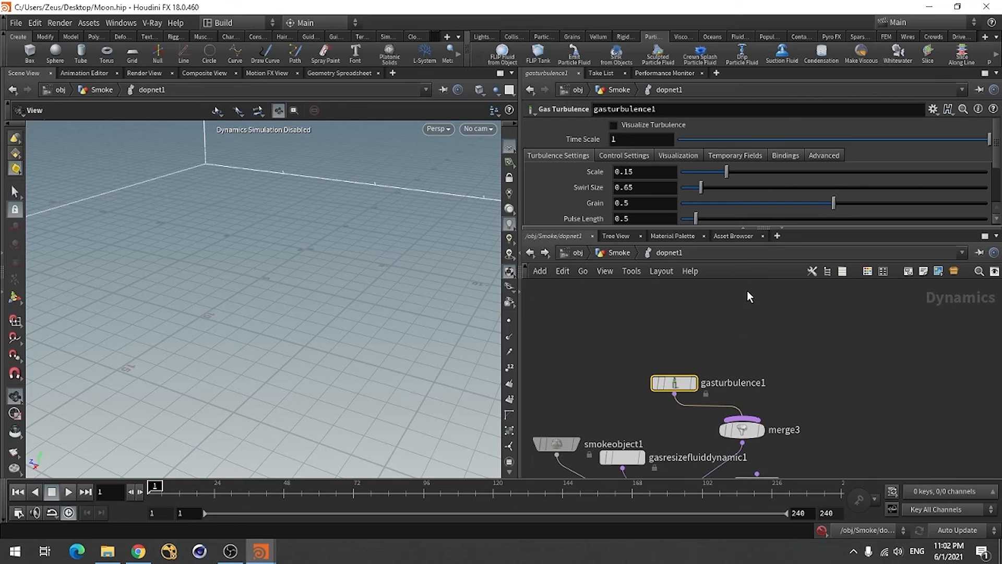
left_click_drag(741, 231, 740, 287)
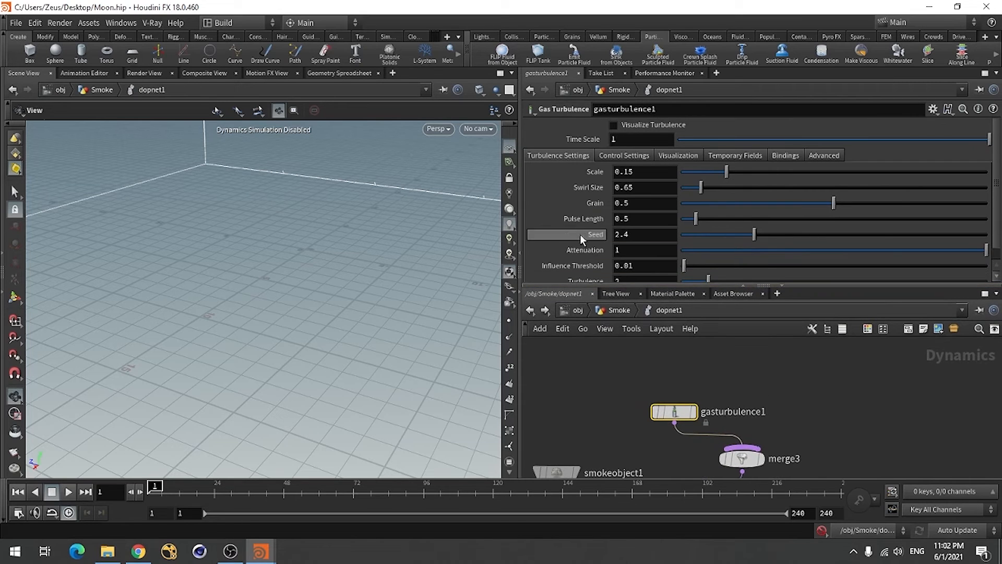
mouse_move(578, 226)
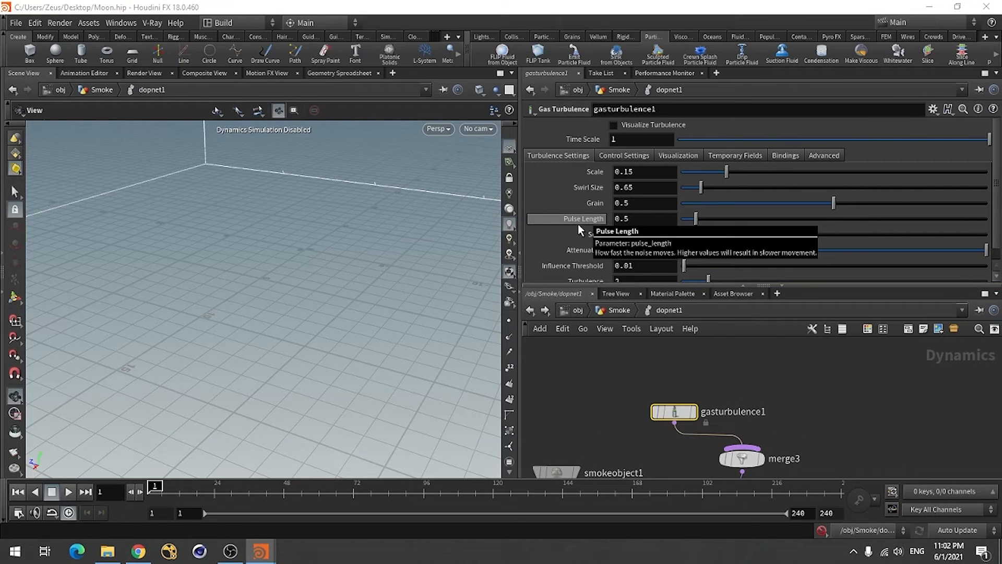
left_click(647, 172)
type("2")
left_click(647, 189)
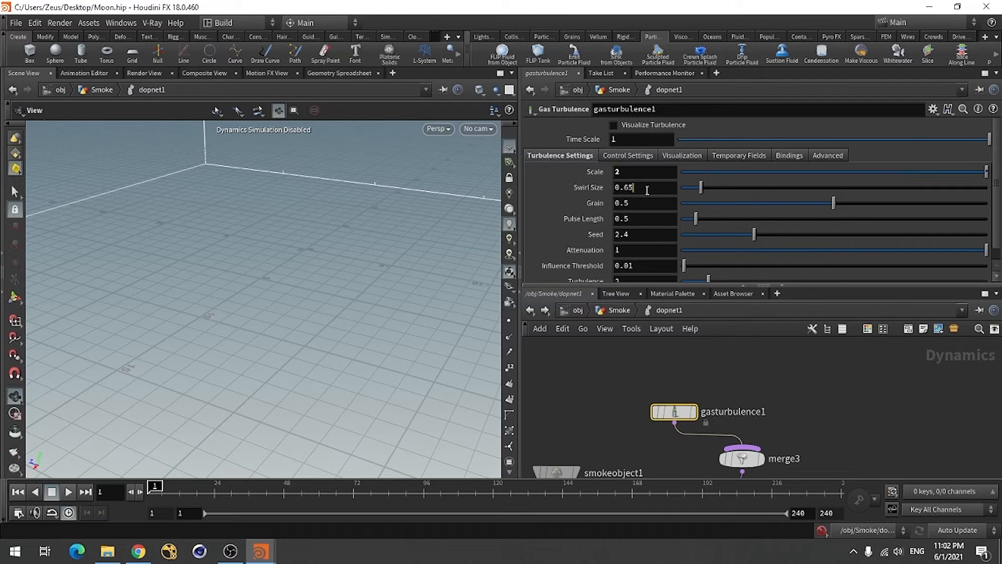
type("5")
key("Return")
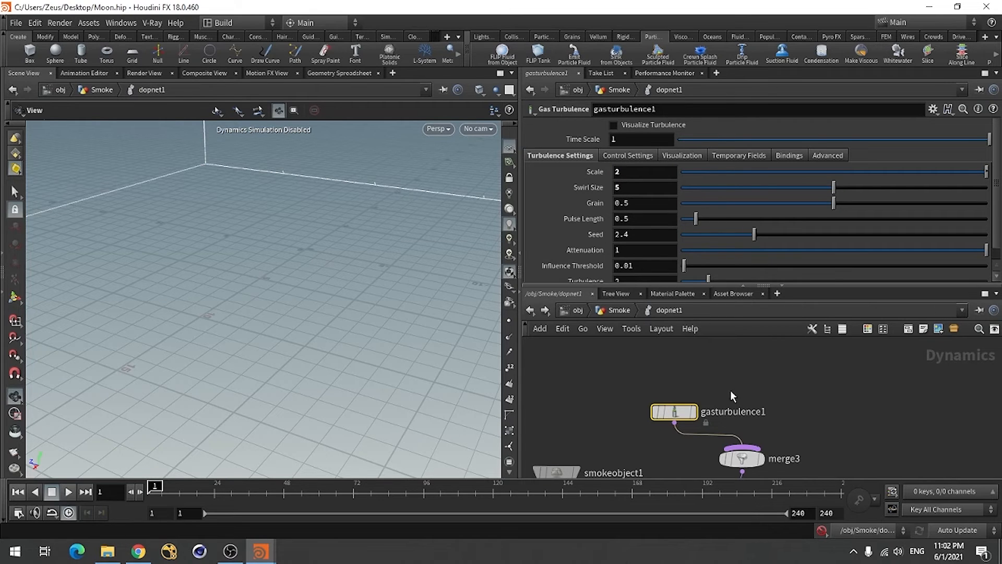
Add a Gas Dissipate node beside gasturbulence1 and wire it into merge3.
scroll(720, 355, "down", 2)
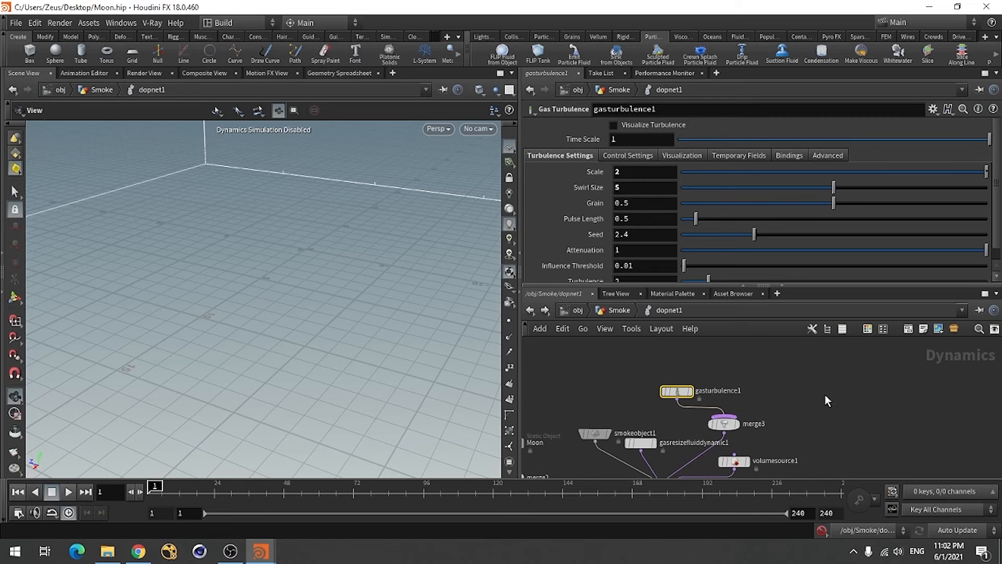
key("Tab")
type("ga")
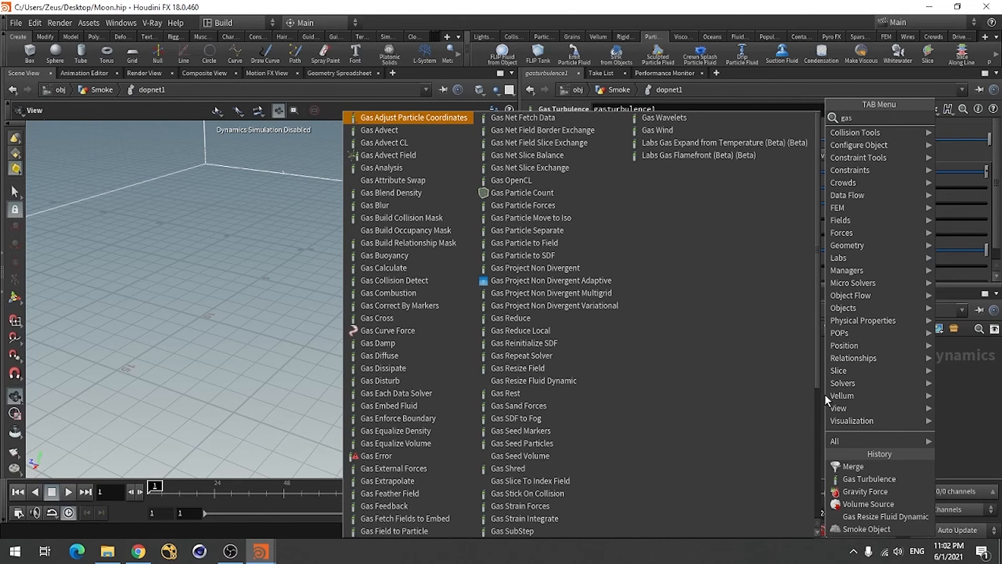
type("s di")
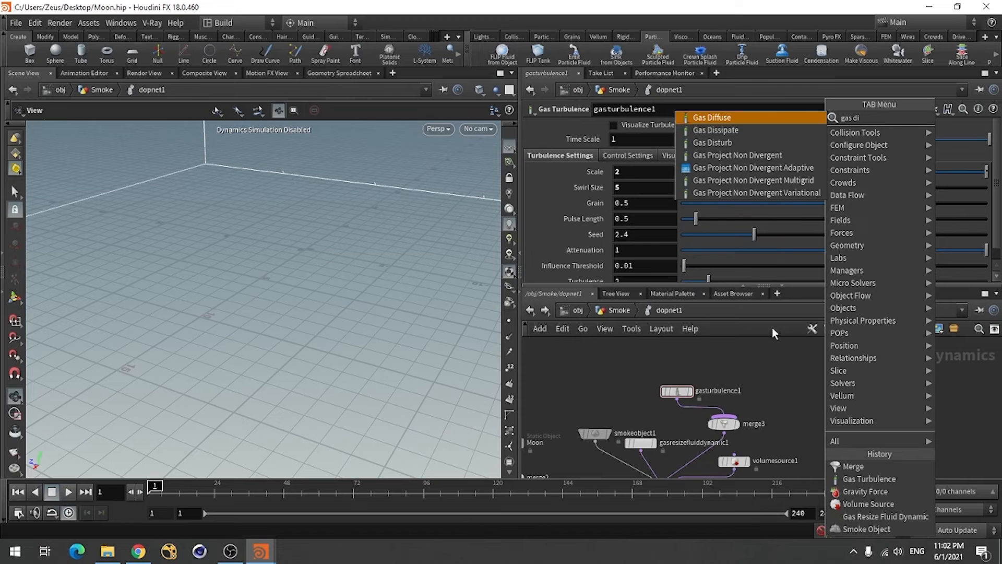
left_click(735, 130)
left_click(786, 369)
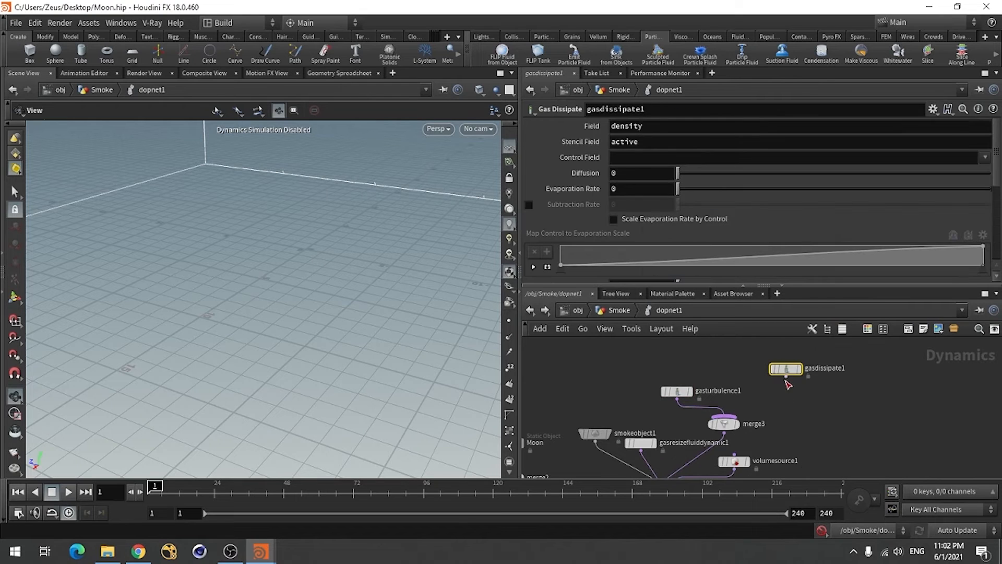
left_click(786, 377)
left_click(735, 413)
Set the Gas Dissipate node's Control Field to density.
left_click(632, 162)
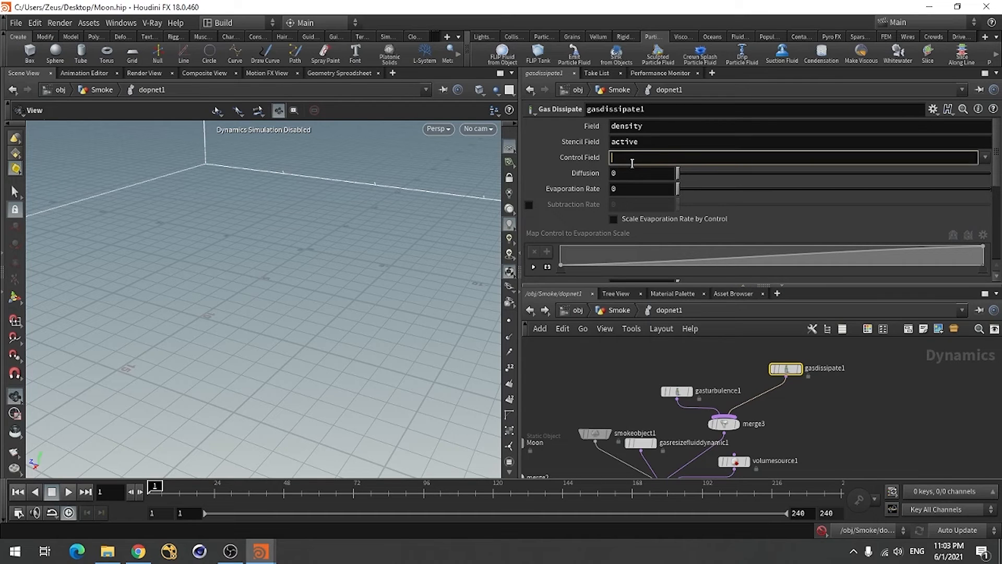
type("density")
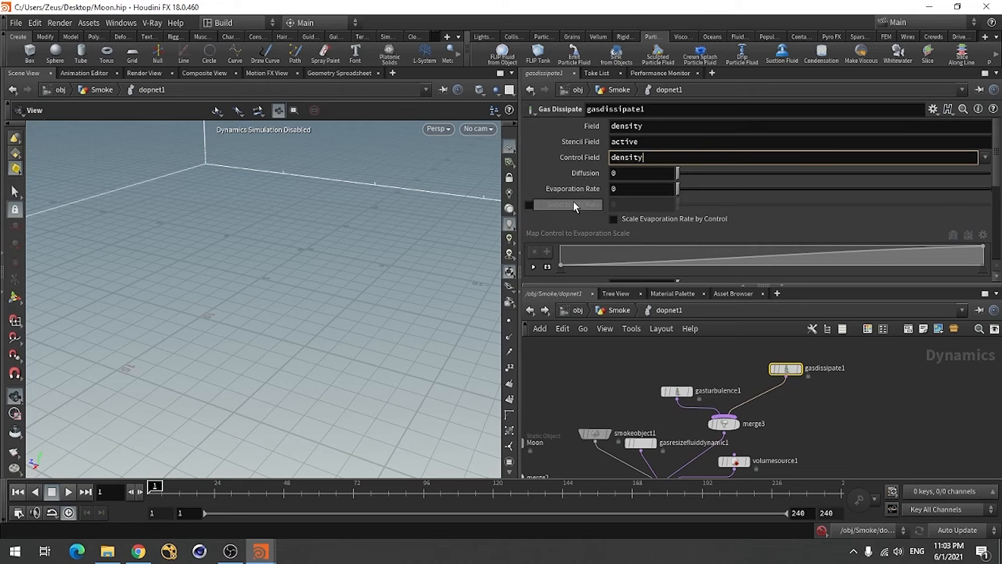
left_click(526, 165)
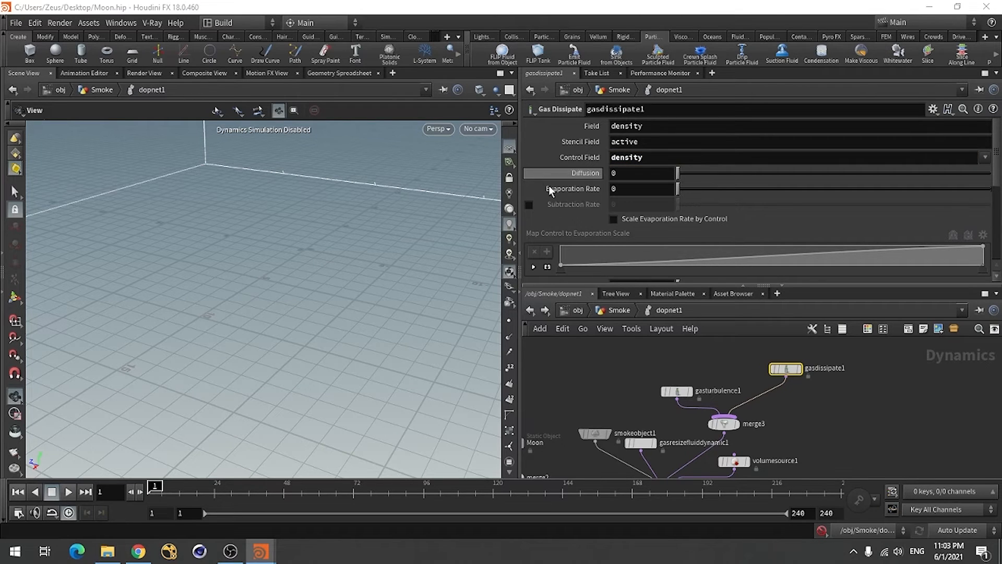
Enable the Subtraction Rate on gasdissipate1 and set it to 0.5.
left_click(529, 204)
left_click(636, 205)
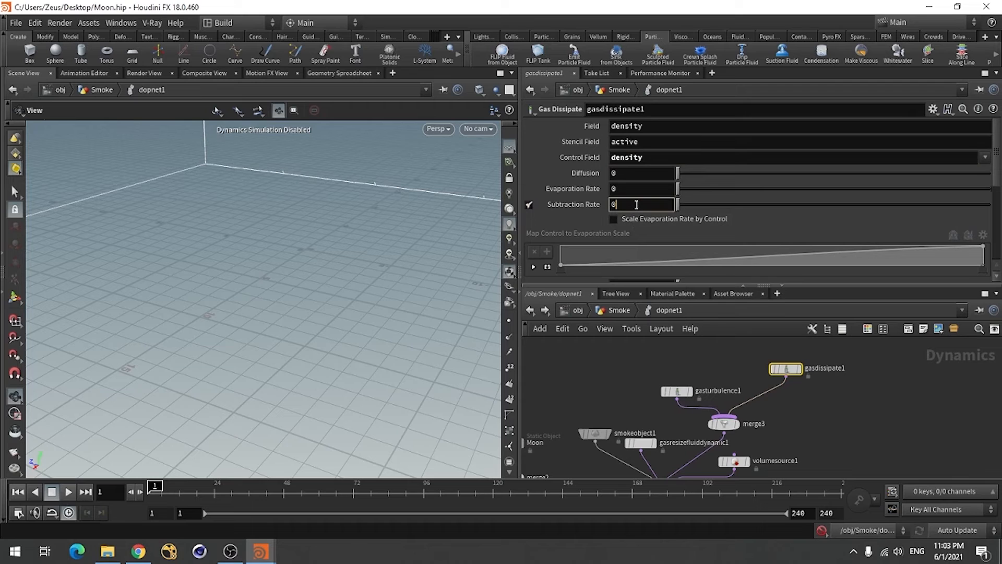
type(".5")
key("Return")
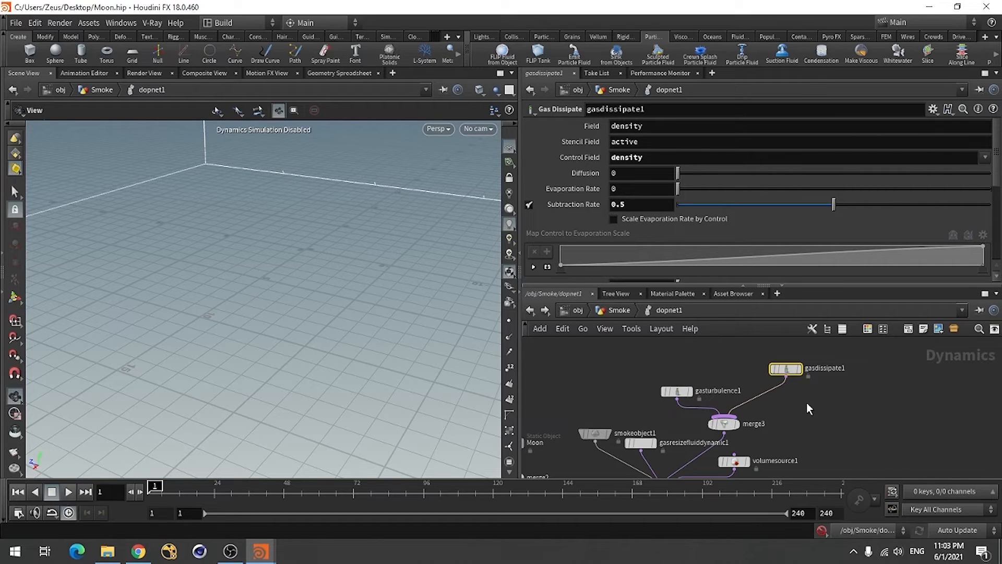
Add a Gas Wind node beside gasdissipate1 and wire its output into merge3.
key("Tab")
type("ga")
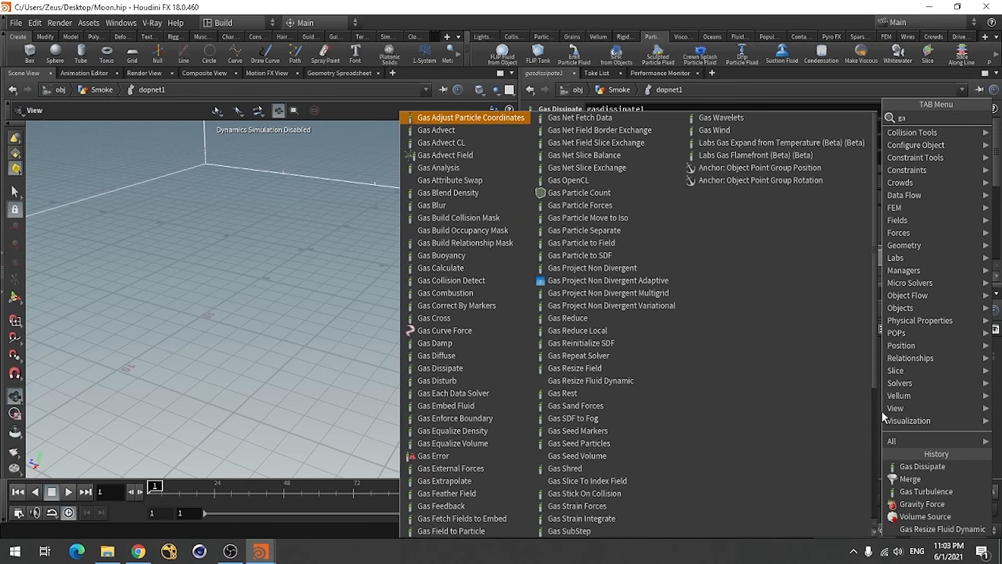
type("s wind")
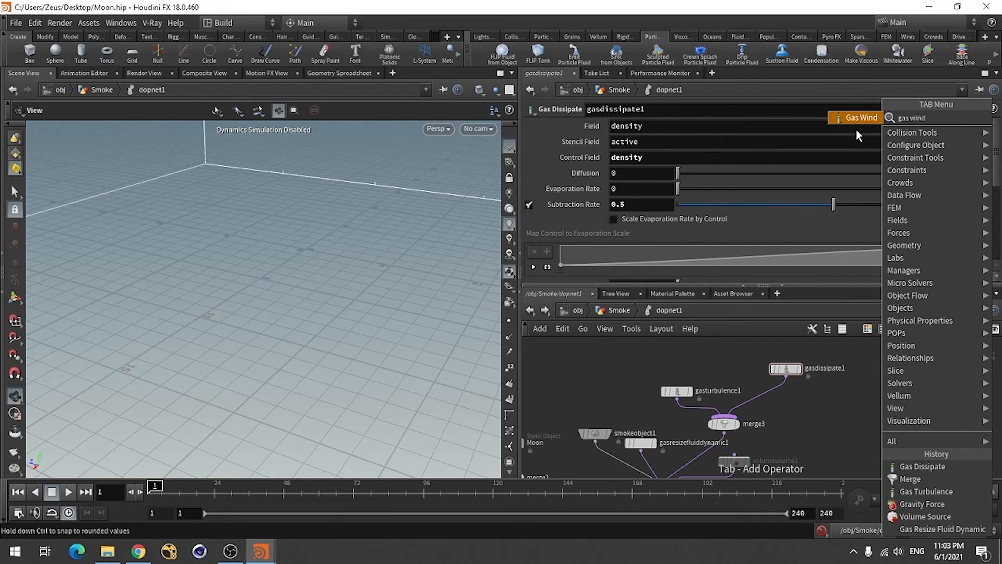
key("Return")
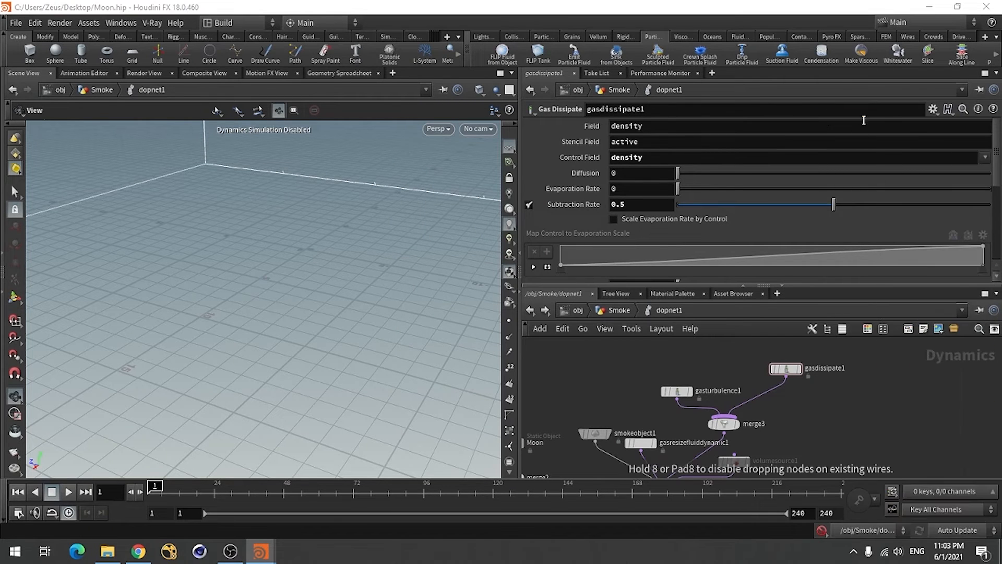
left_click(863, 388)
left_click(862, 395)
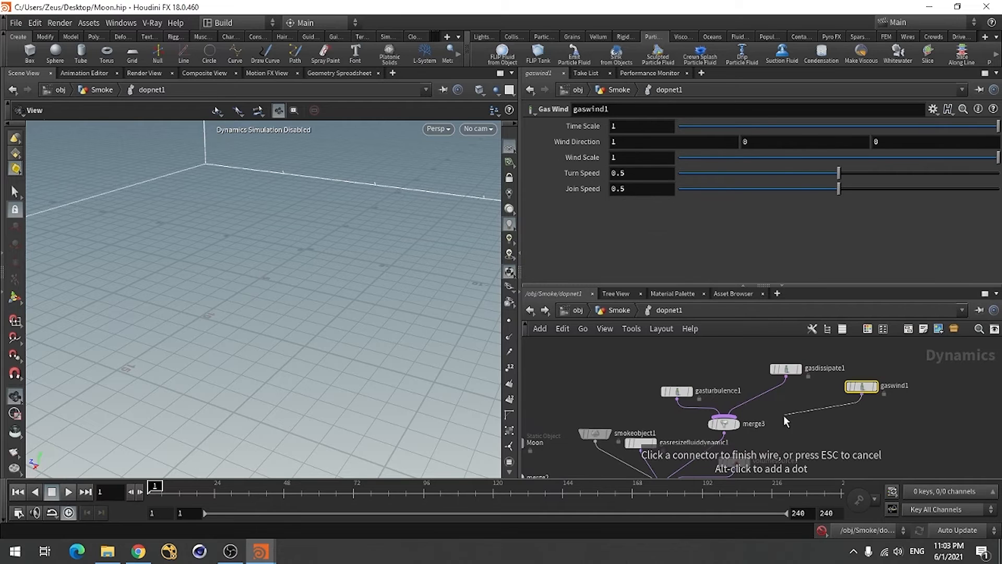
left_click(731, 418)
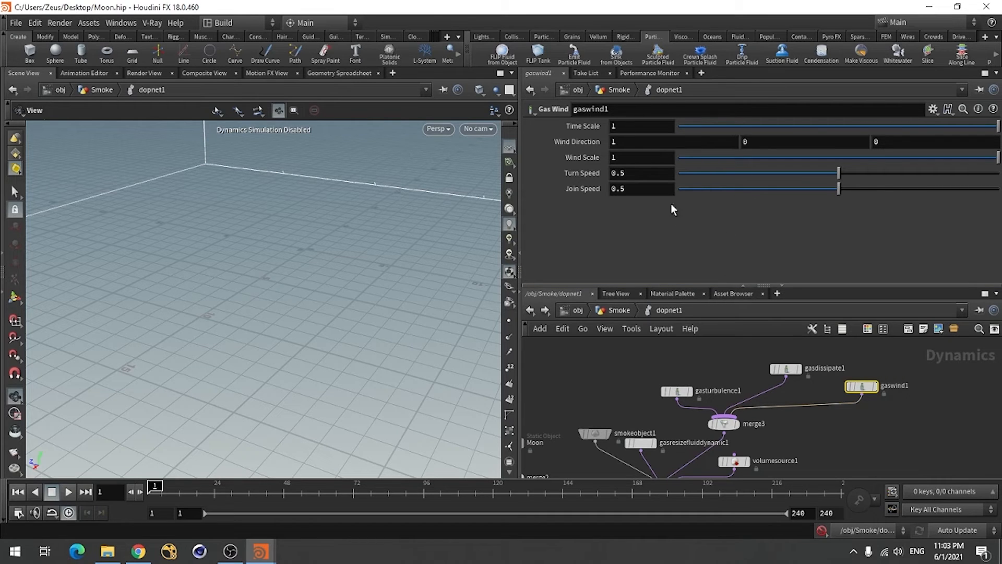
Automatically lay out the nodes of the dopnet1 network.
scroll(838, 413, "down", 2)
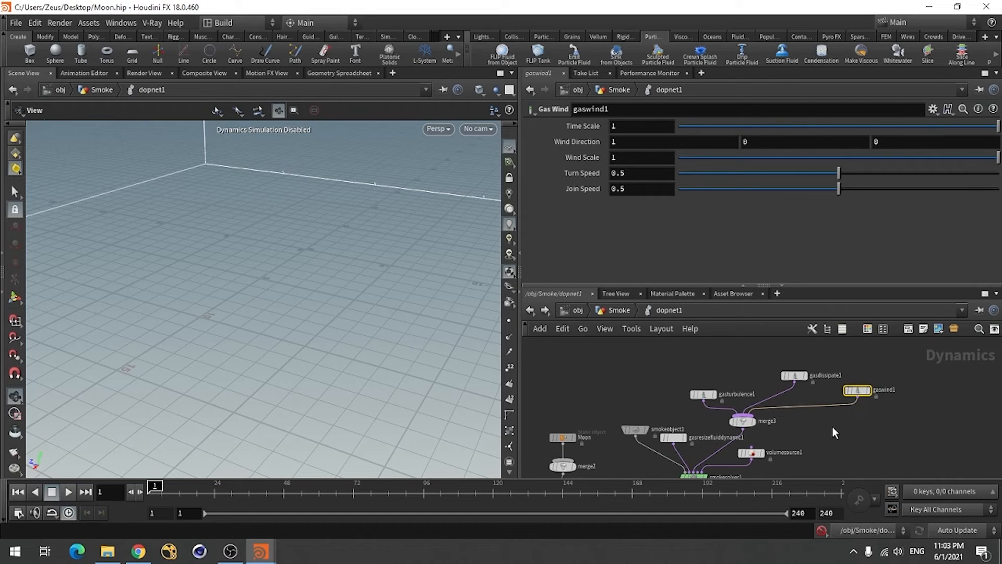
scroll(888, 402, "down", 1)
scroll(880, 431, "up", 1)
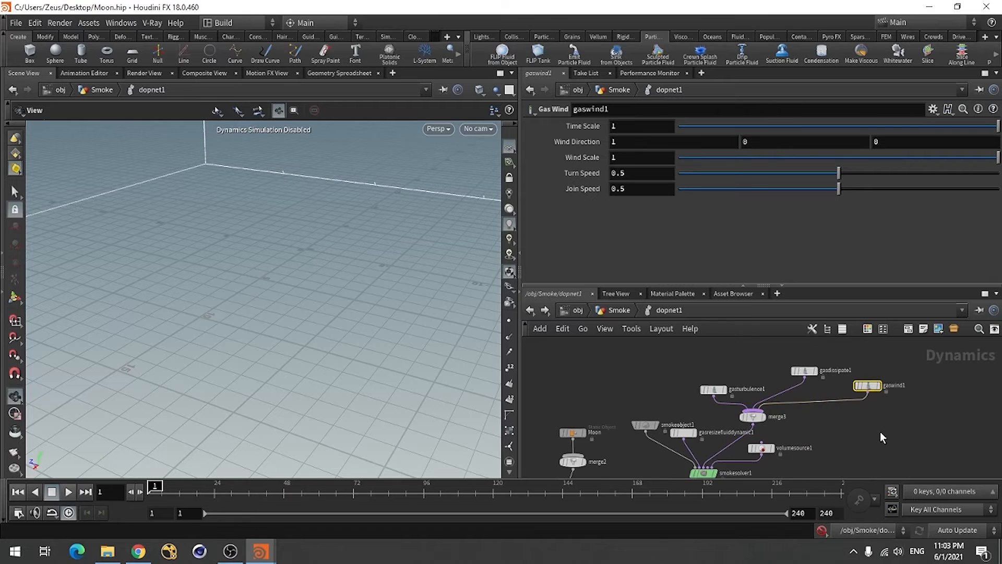
key("l")
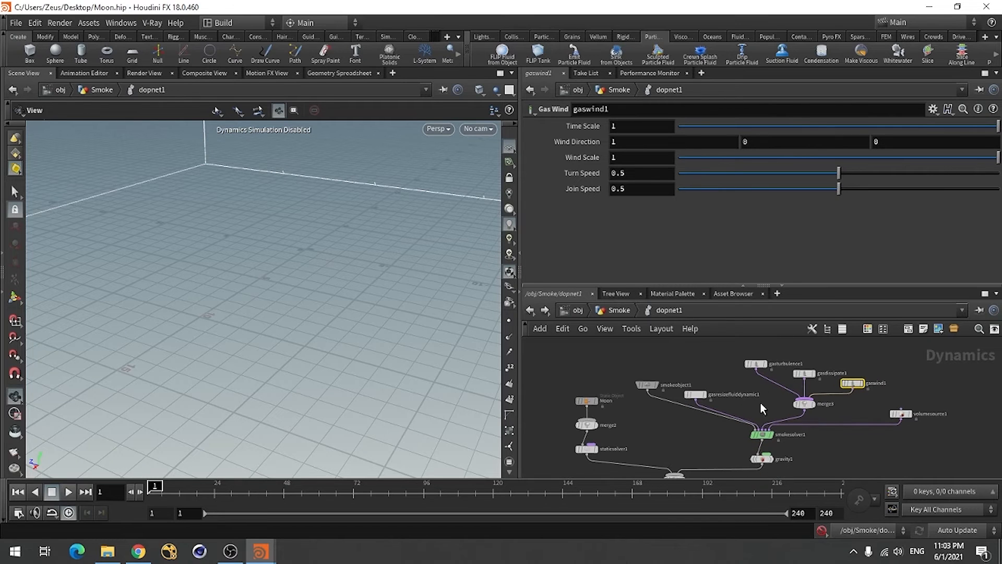
Set smokesolver1's Temperature Diffusion to 0, Cooling Rate to 0.1 and Buoyancy Lift to 0.1.
scroll(679, 412, "up", 3)
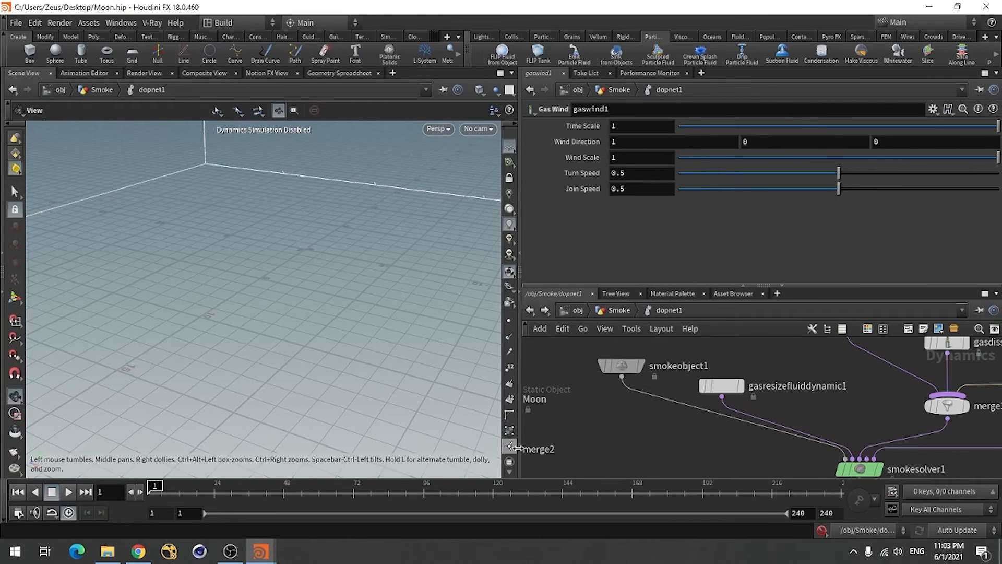
scroll(678, 383, "down", 3)
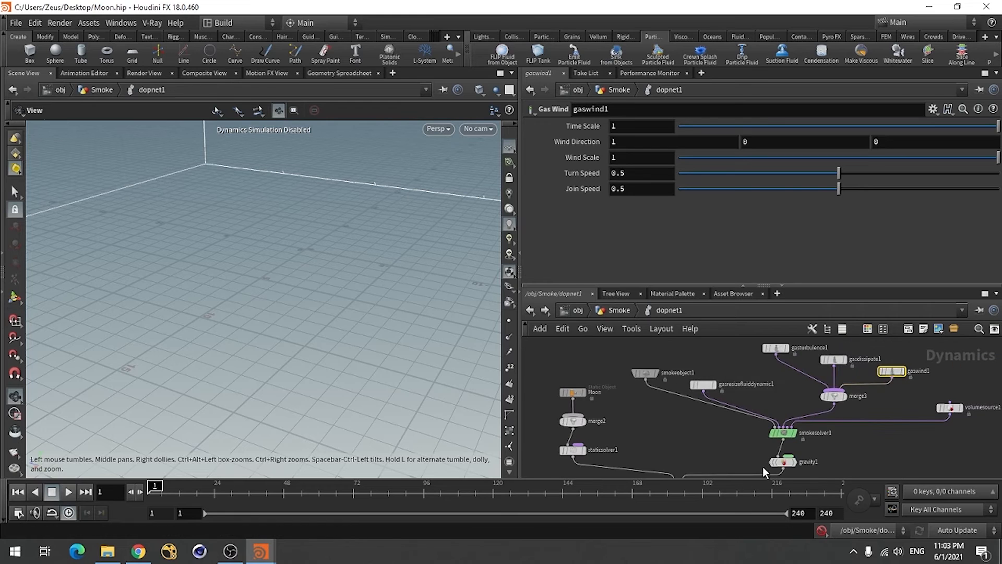
scroll(763, 466, "up", 3)
left_click(797, 396)
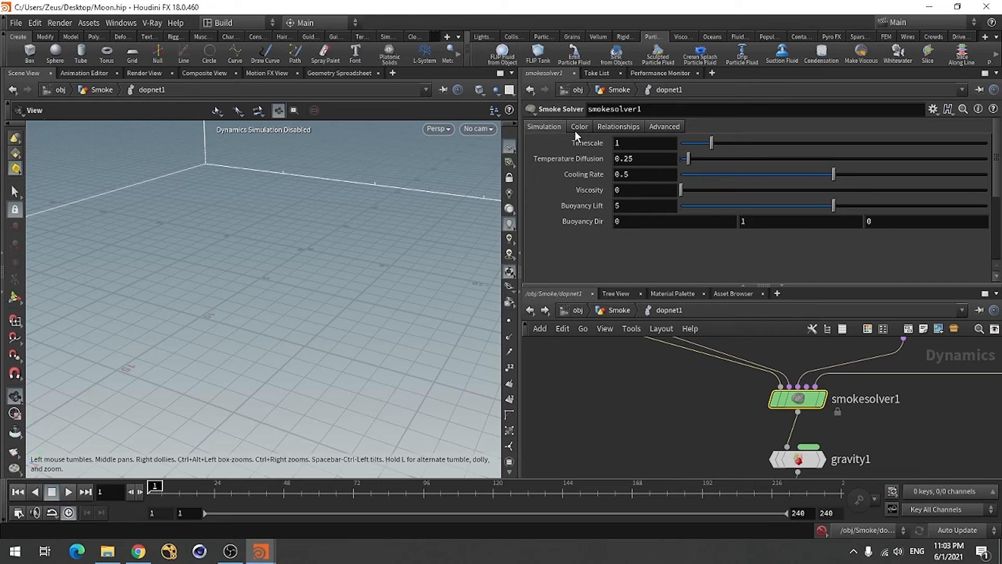
left_click(637, 159)
type("0")
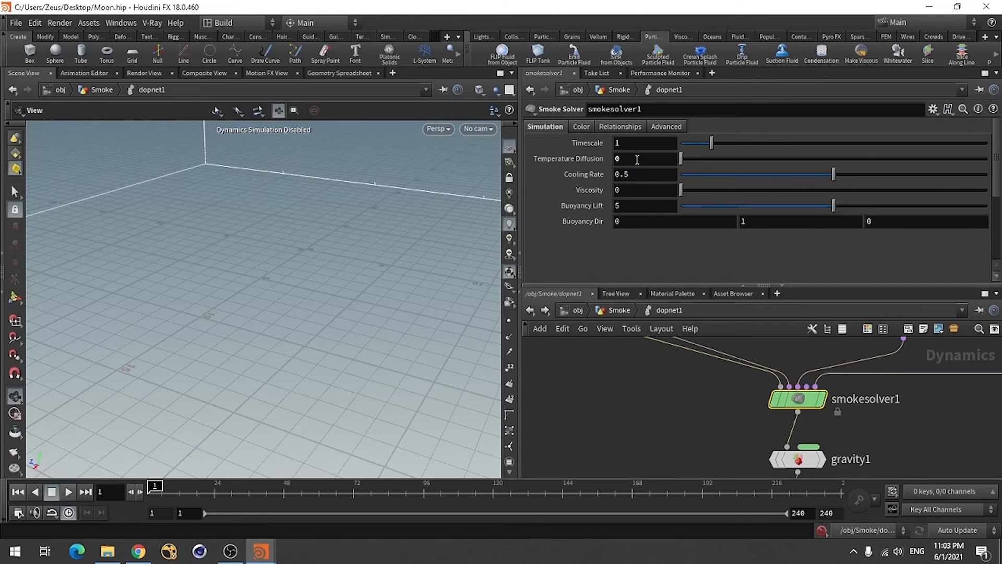
left_click(642, 179)
type(".1")
key("Return")
left_click(642, 211)
type(".1")
key("Return")
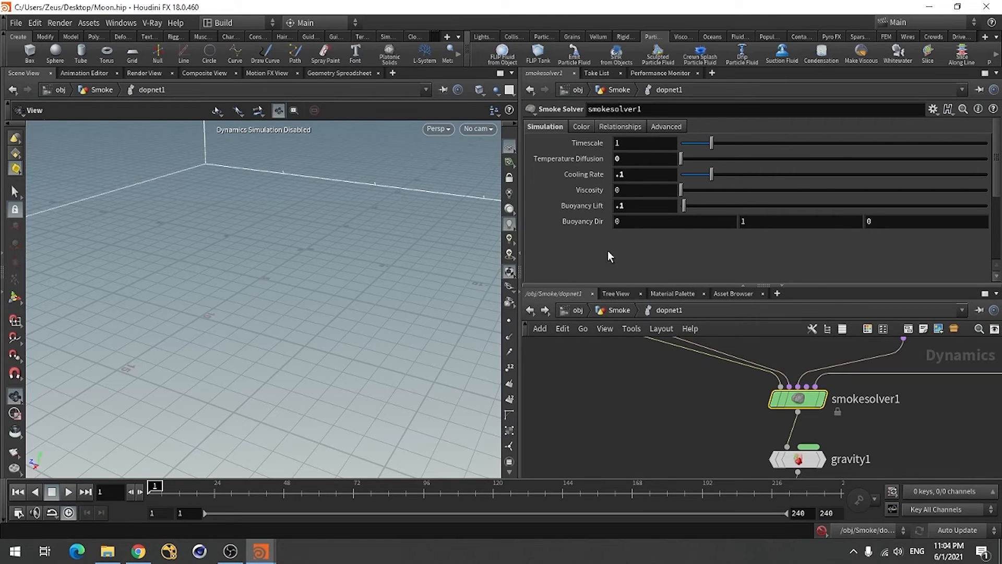
Enable Use OpenCL in smokesolver1's advanced settings and set both Min Substeps and Max Substeps to 2.
scroll(581, 230, "down", 3)
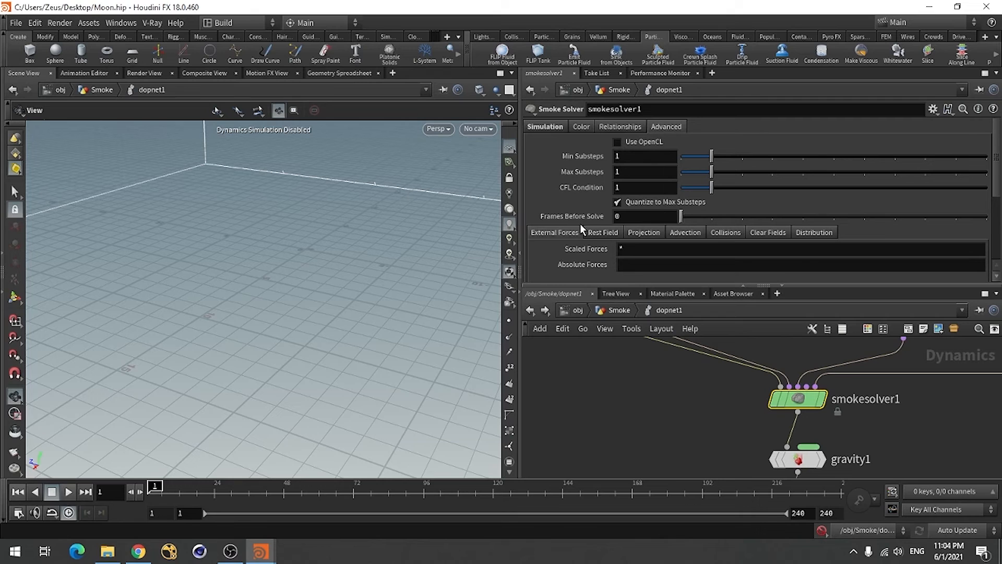
mouse_move(581, 222)
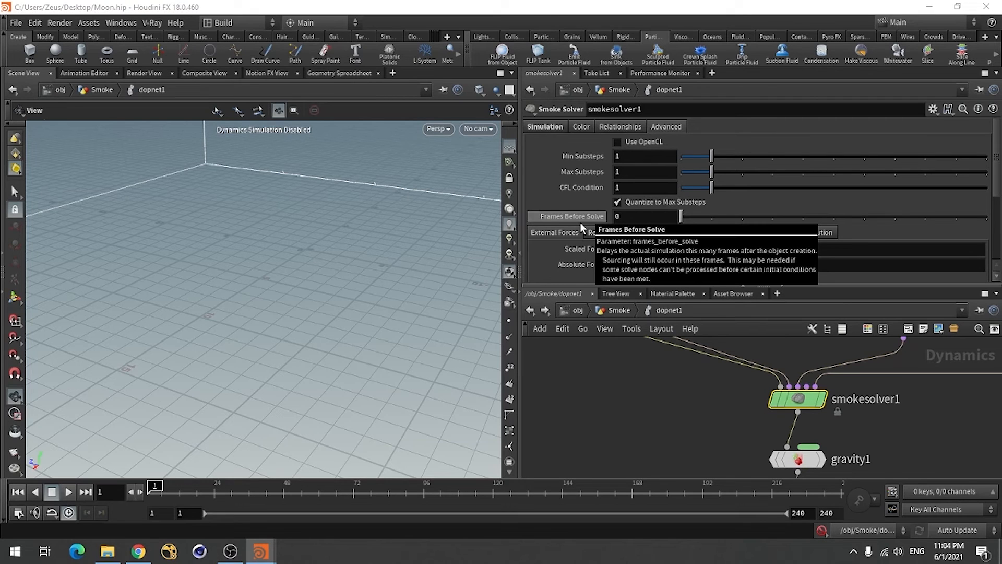
left_click(646, 157)
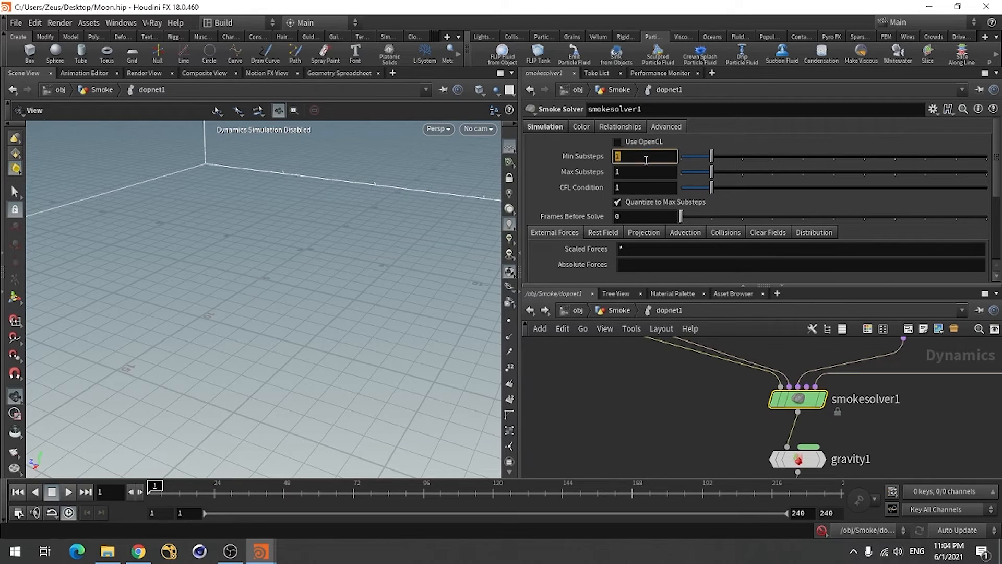
type("2")
key("Tab")
type("2")
key("Return")
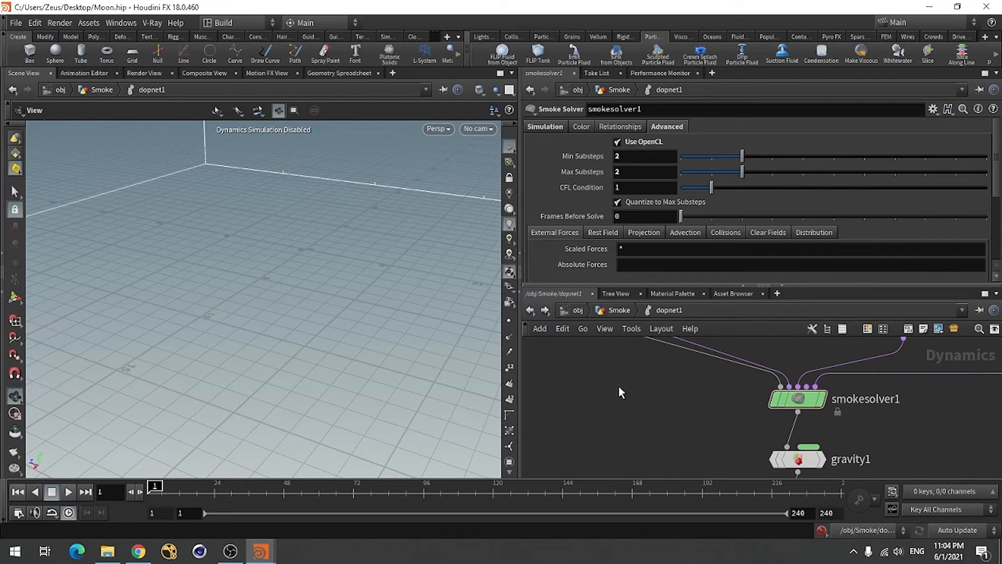
left_click(542, 127)
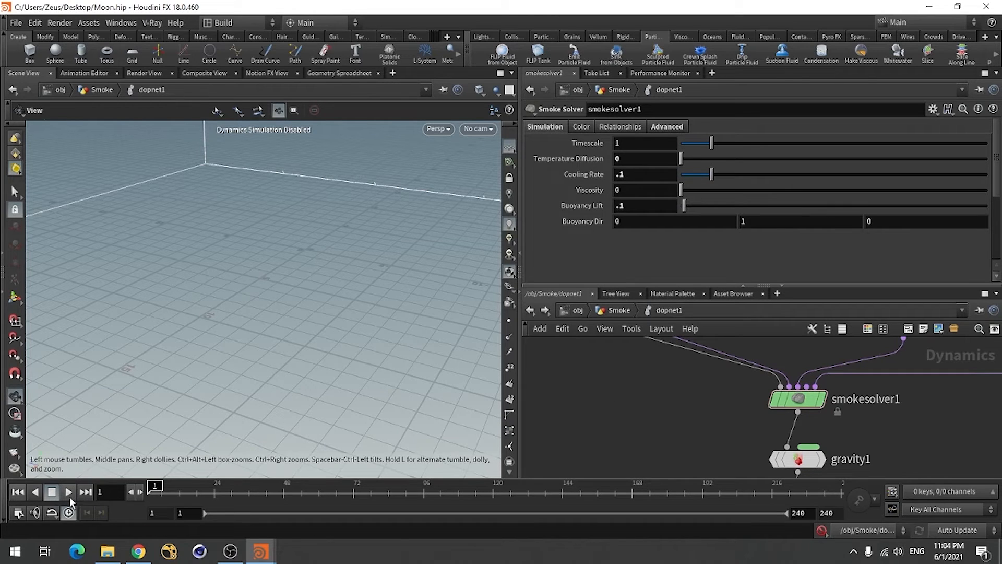
Enable the dynamics simulation and play it to about frame 60 to examine the smoke bounds around the Moon.
left_click(822, 536)
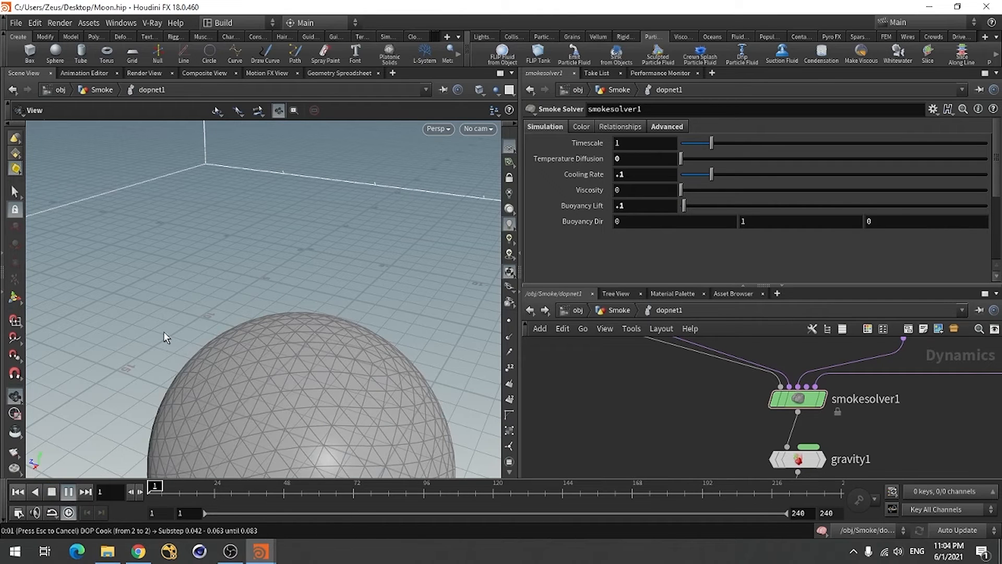
right_click_drag(193, 321, 156, 363)
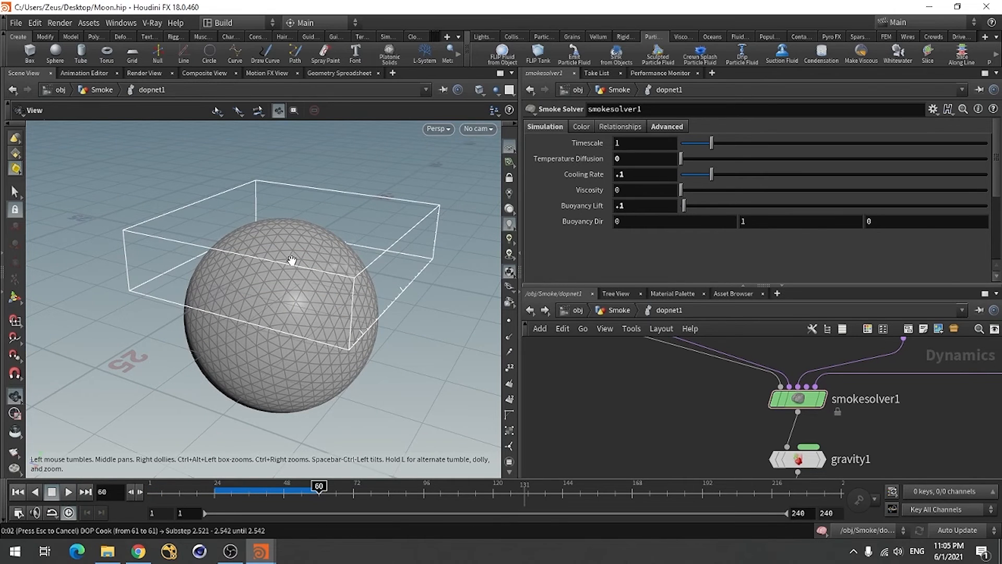
left_click_drag(290, 262, 313, 261)
scroll(638, 412, "down", 4)
scroll(571, 416, "down", 2)
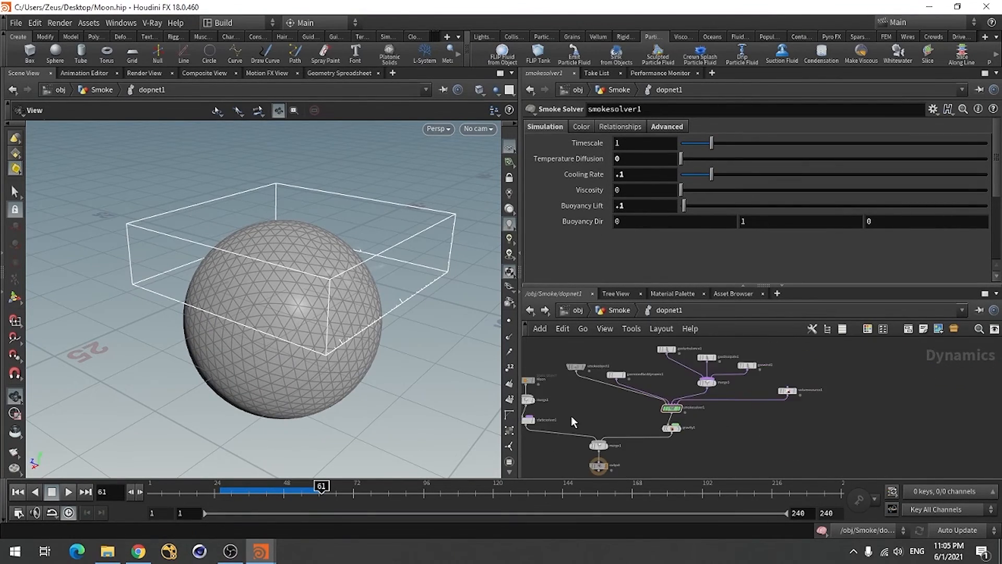
Open the Division Size of smokeobject1 for editing.
scroll(575, 366, "up", 4)
left_click(575, 370)
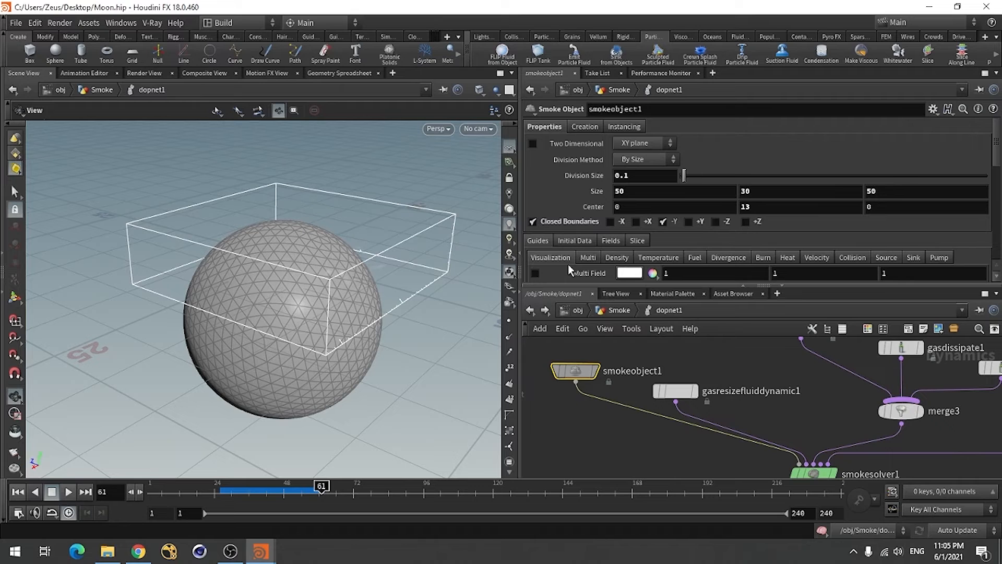
left_click(630, 174)
Return to the Smoke geometry network, disable the simulation and rewind the timeline to frame 1.
left_click(616, 309)
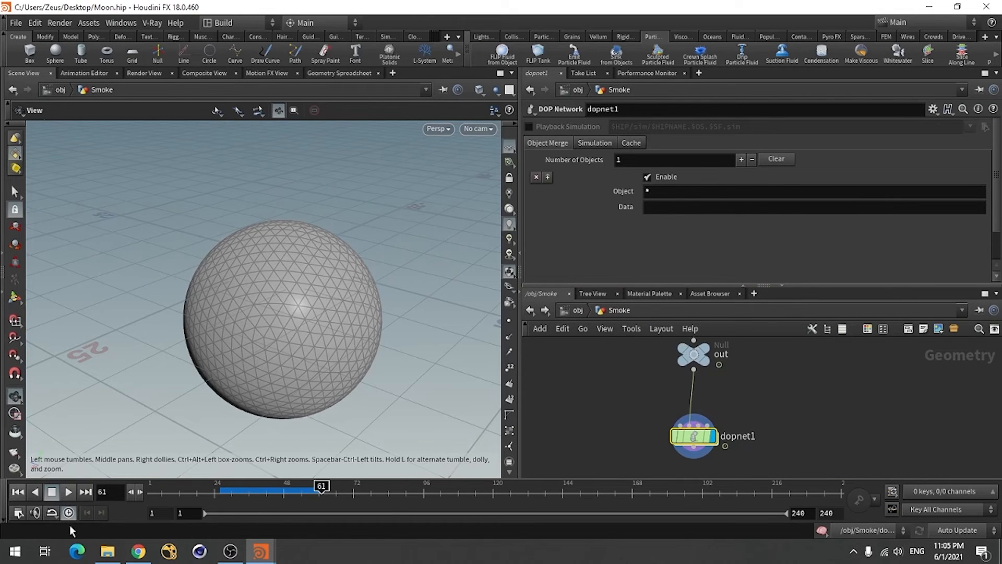
left_click(823, 529)
scroll(750, 397, "down", 1)
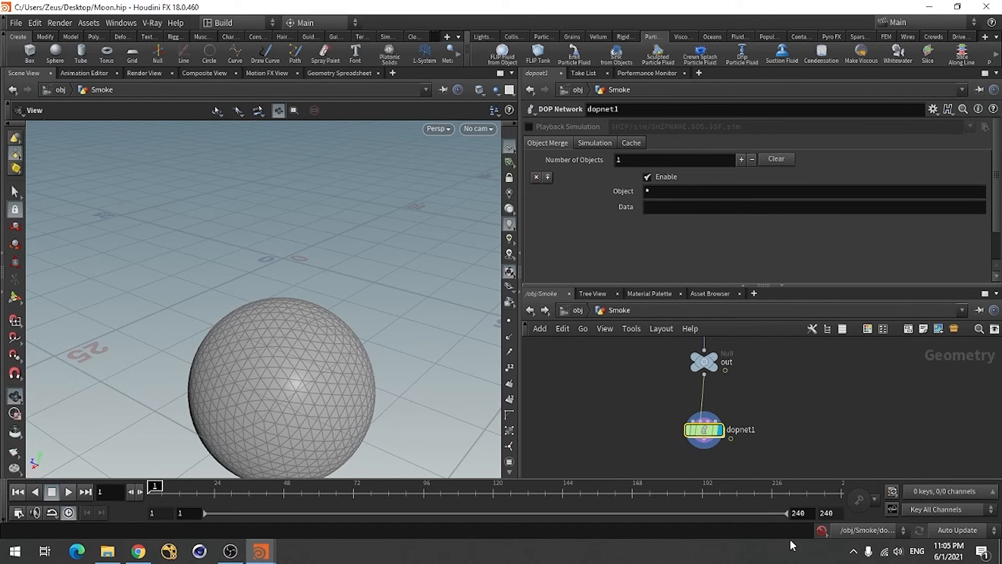
scroll(751, 413, "up", 3)
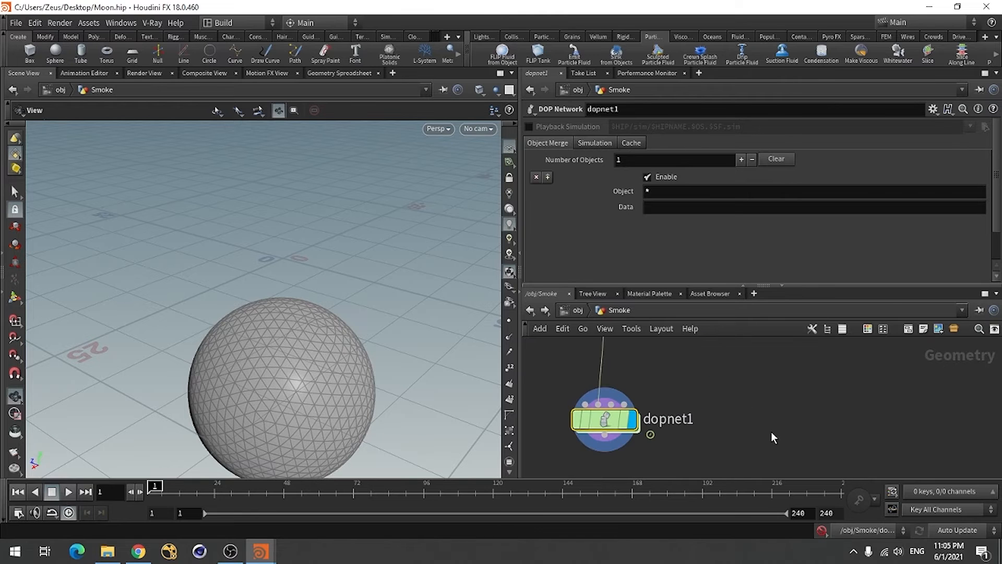
Add a Dop I/O node to the Smoke network and place it below dopnet1.
key("Tab")
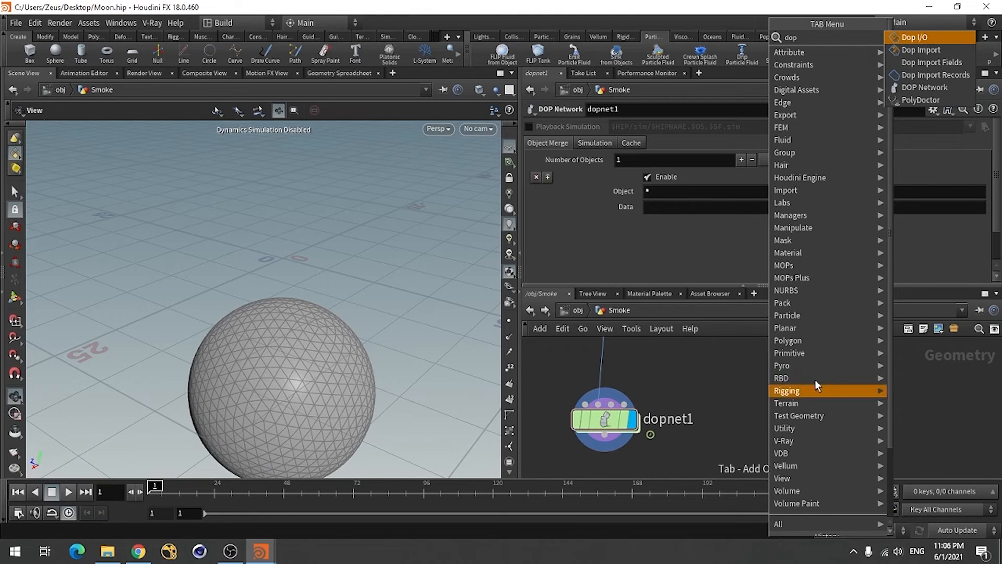
left_click(923, 37)
left_click(787, 425)
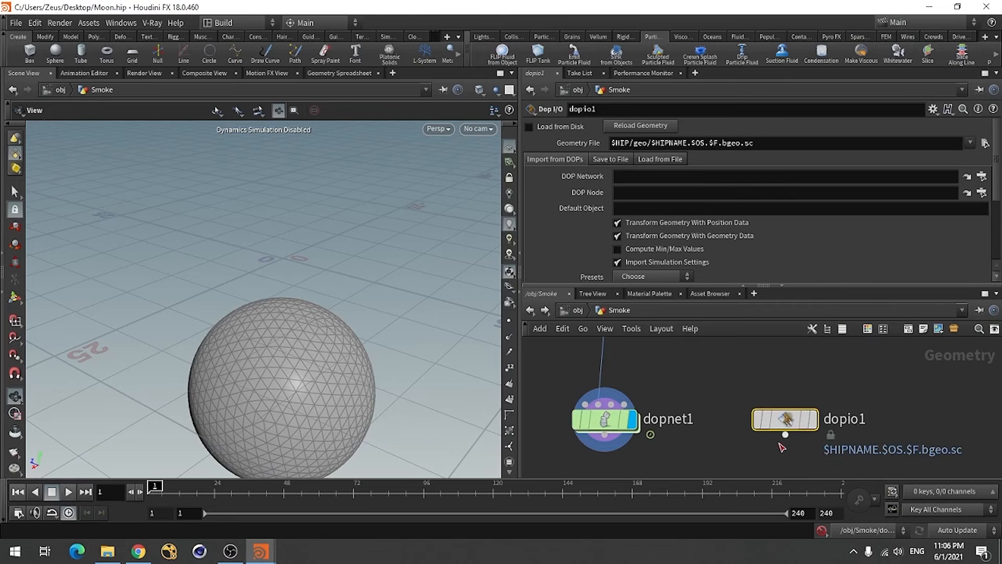
scroll(745, 374, "down", 4)
scroll(763, 433, "up", 3)
double_click(763, 364)
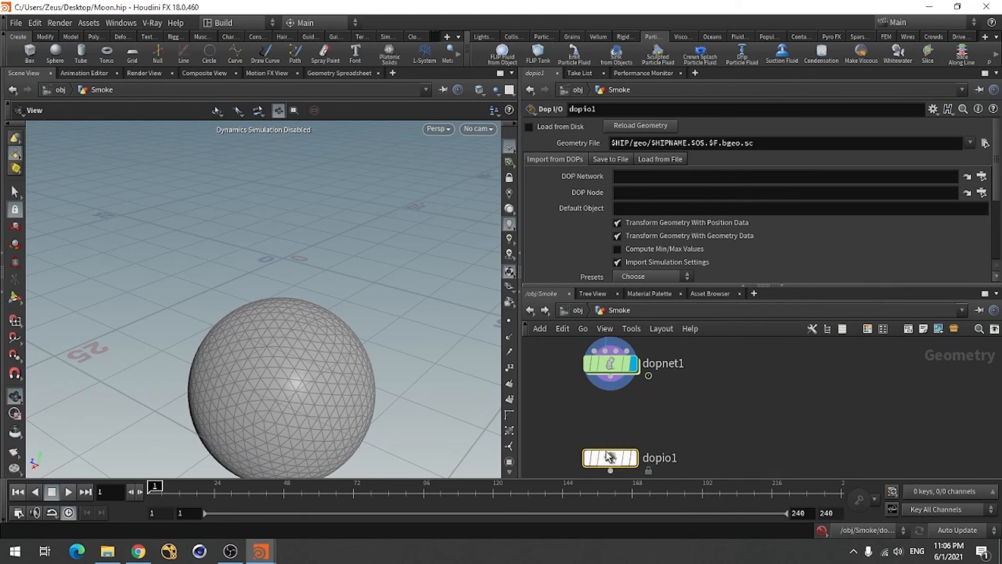
left_click(530, 310)
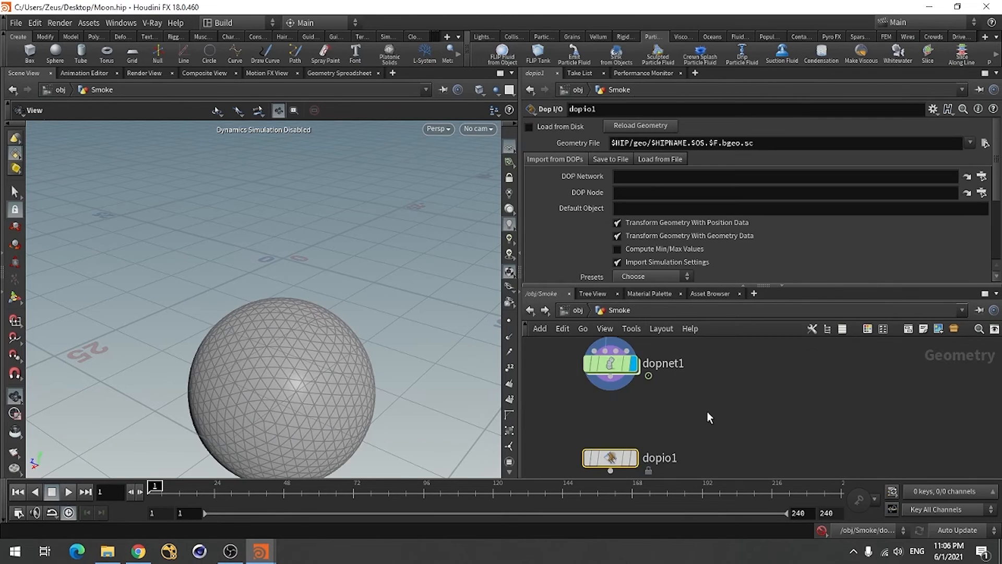
Set the DOP Node of dopio1 to ../dopnet1 by referencing the dopnet1 node.
scroll(650, 452, "up", 3)
scroll(678, 424, "down", 3)
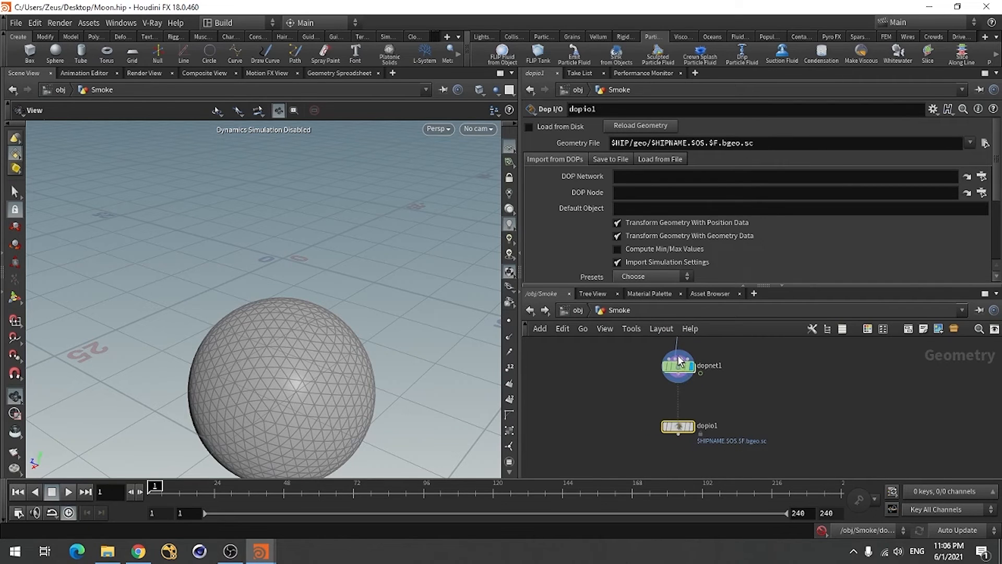
left_click_drag(679, 372, 644, 193)
left_click(766, 398)
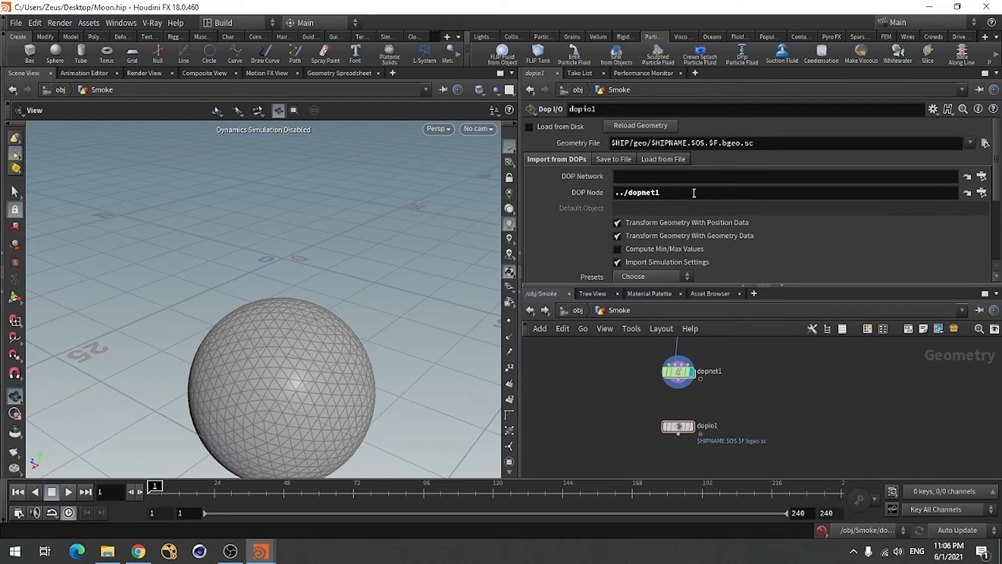
Copy the ../dopnet1 path from dopio1's DOP Node into its DOP Network parameter.
left_click(679, 194)
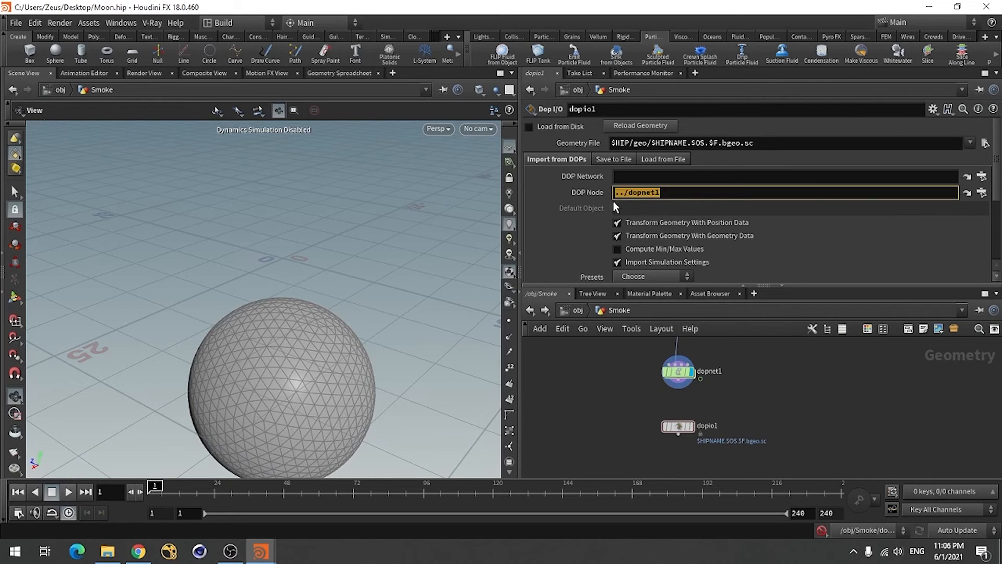
key("ctrl+c")
left_click(643, 176)
key("ctrl+v")
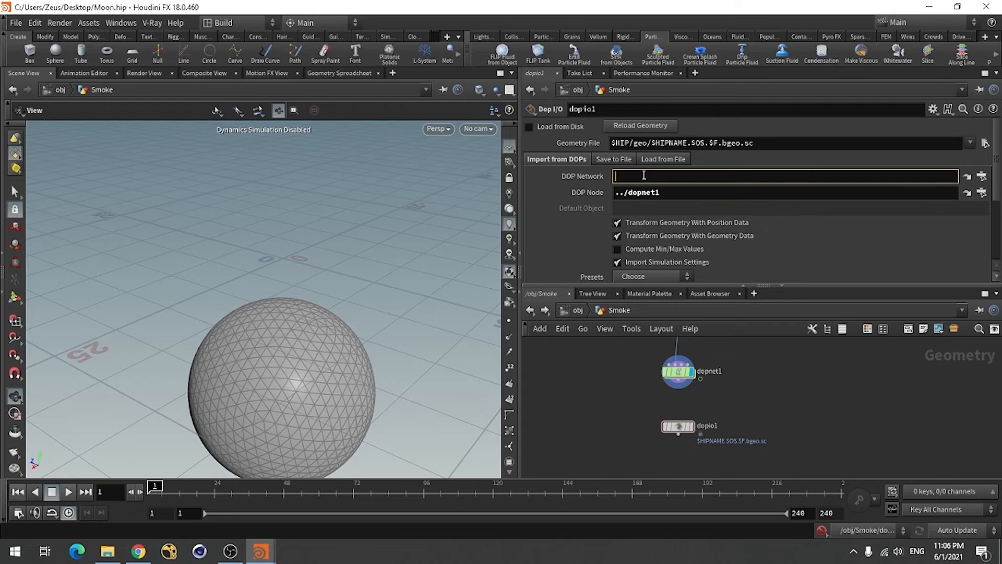
Apply ../dopnet1 as dopio1's DOP Network and clear its DOP Node path.
key("Return")
left_click(666, 195)
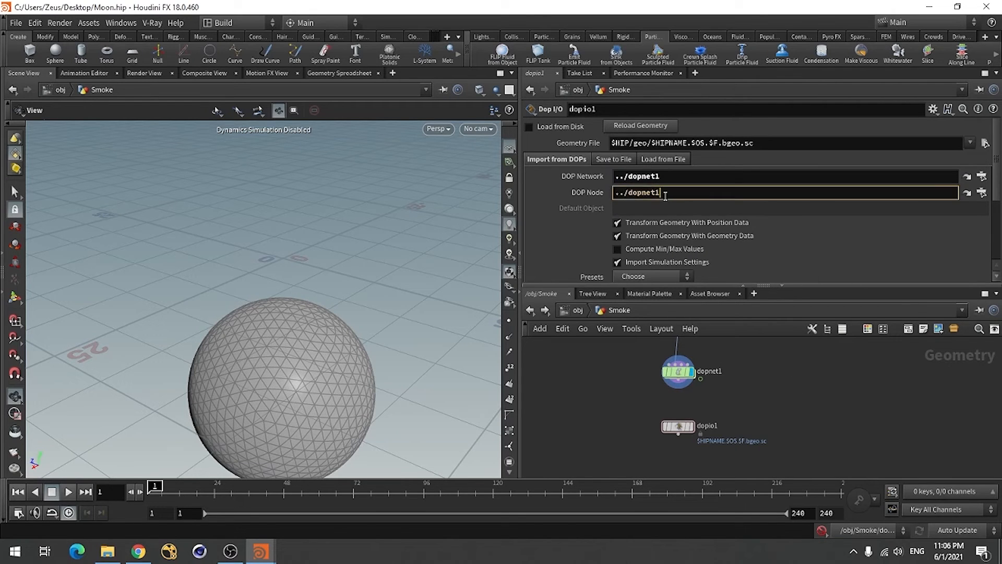
key("BackSpace")
key("Return")
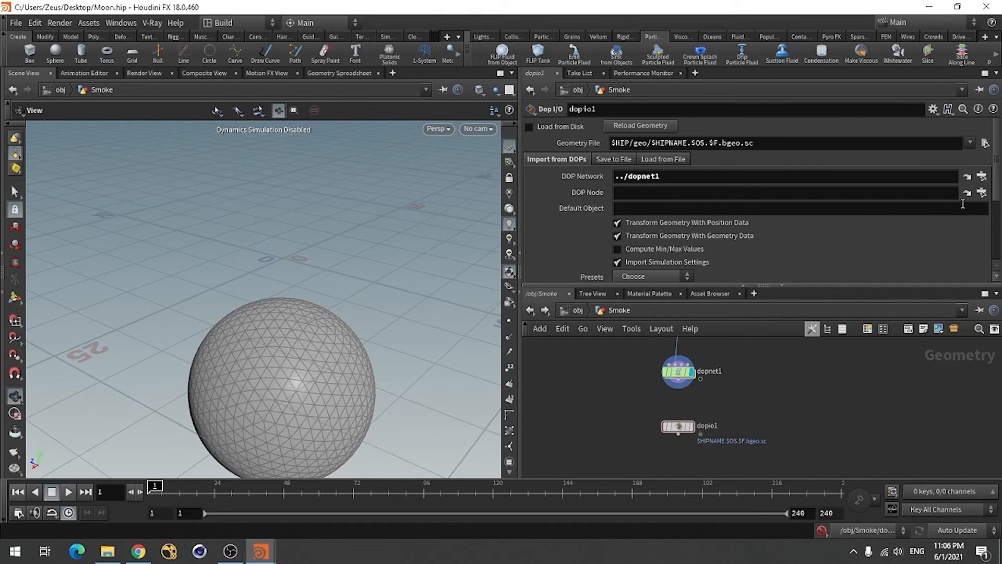
Set dopio1's DOP Node to /obj/Smoke/dopnet1/smokeobject1 by choosing the operator inside the Smoke object's dopnet1.
left_click(982, 193)
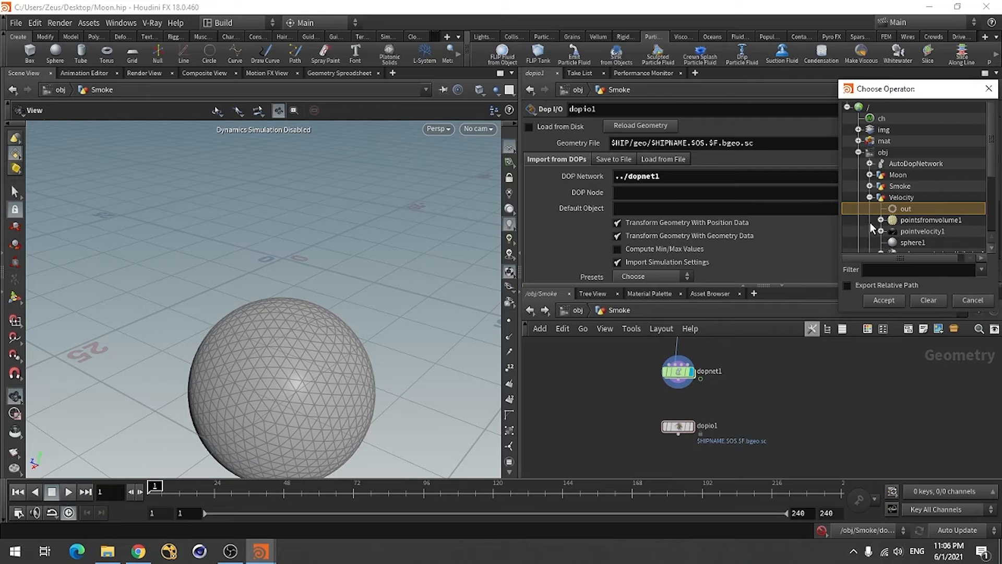
scroll(872, 183, "down", 1)
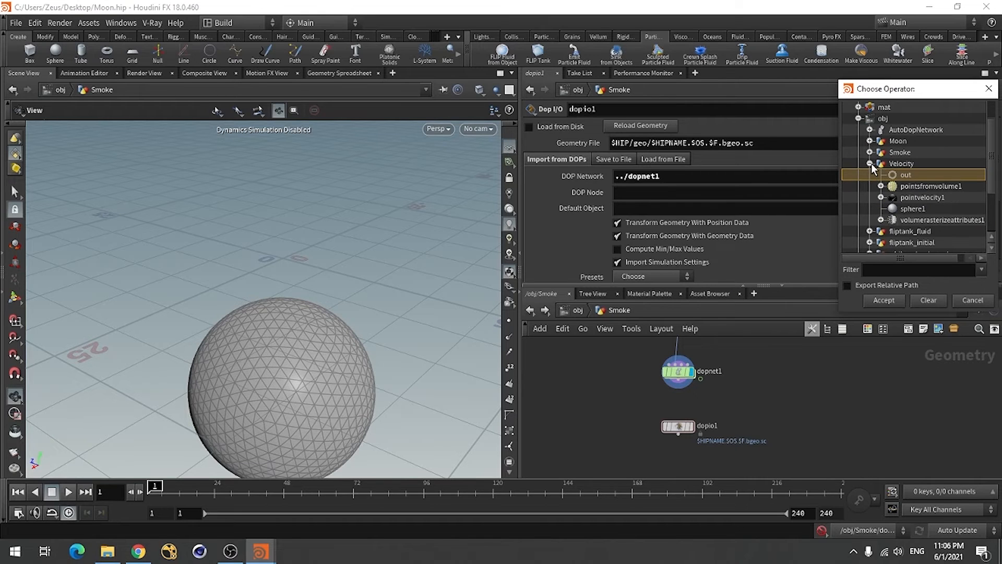
left_click(870, 163)
left_click(870, 157)
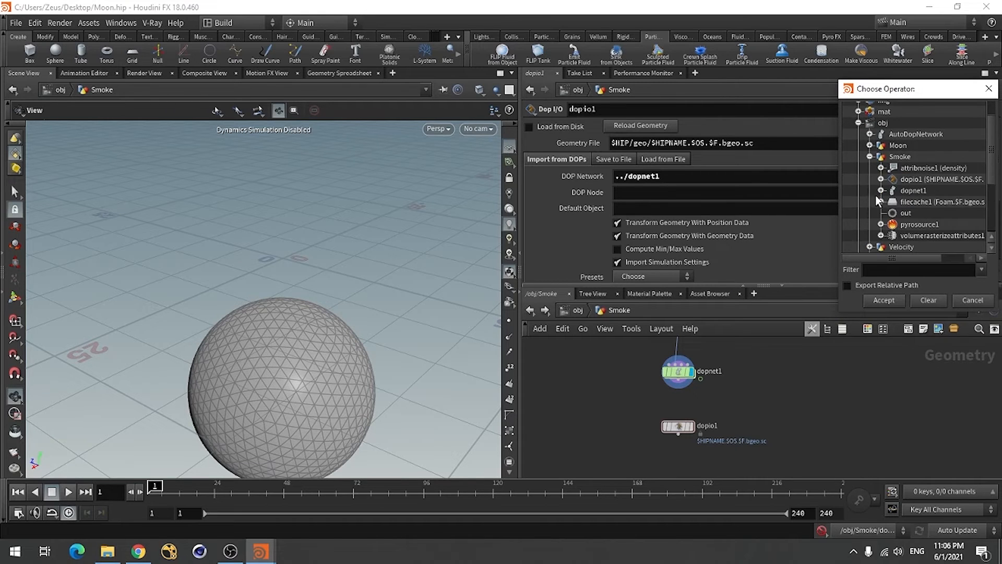
left_click(881, 190)
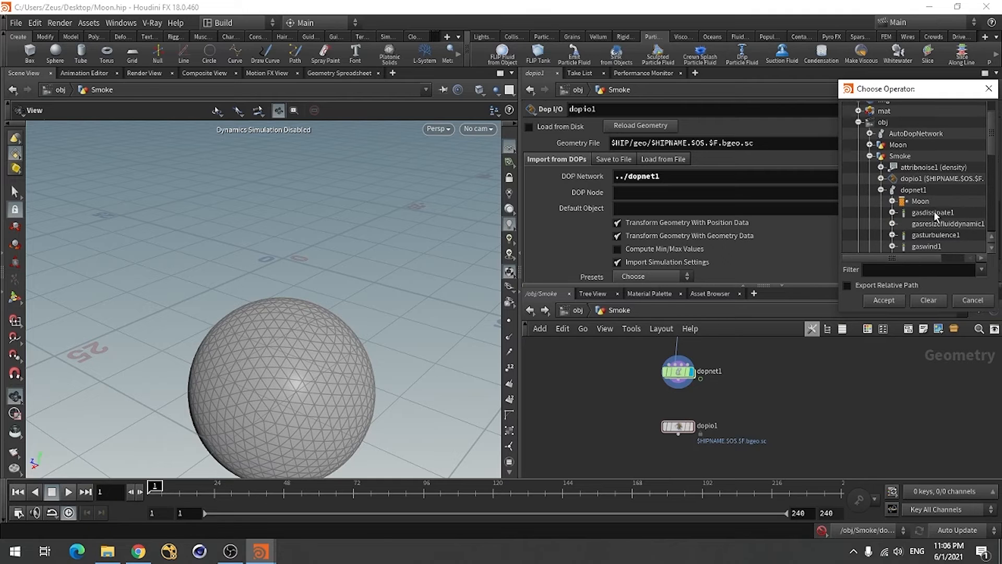
scroll(934, 210, "down", 3)
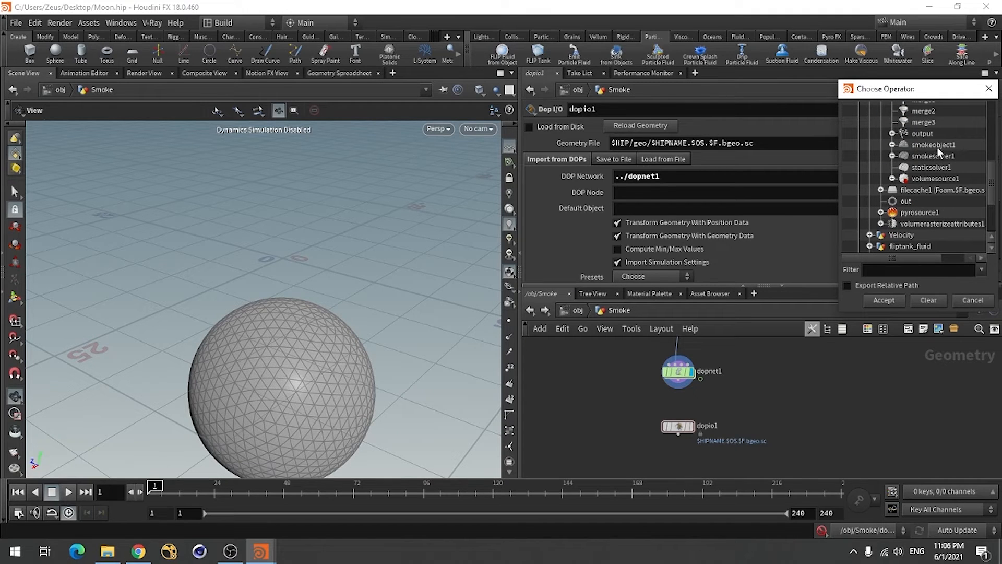
left_click(935, 145)
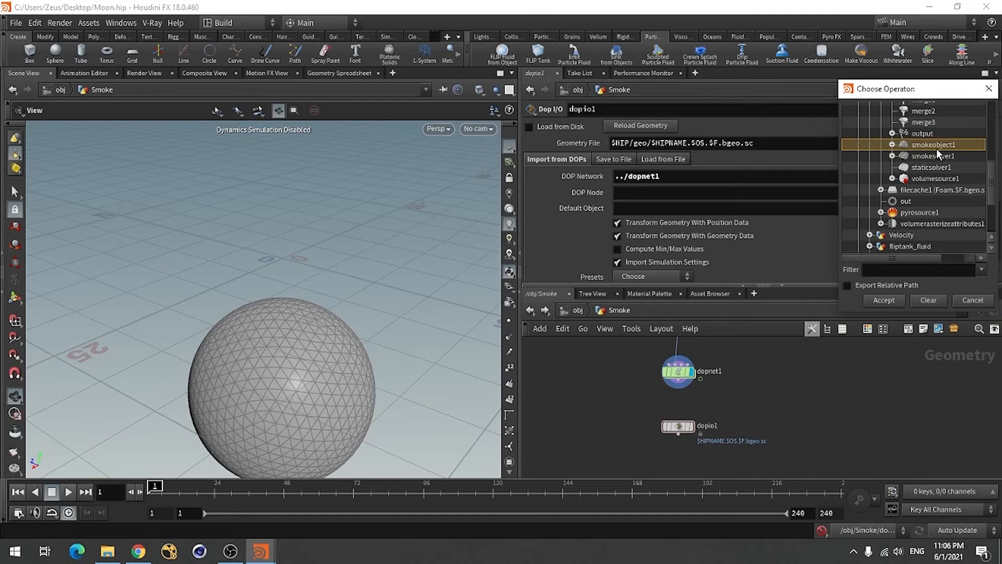
left_click(884, 301)
Apply the Smoke preset to dopio1 and remove the Cd, temperature and rest fields from its import list.
scroll(543, 214, "down", 2)
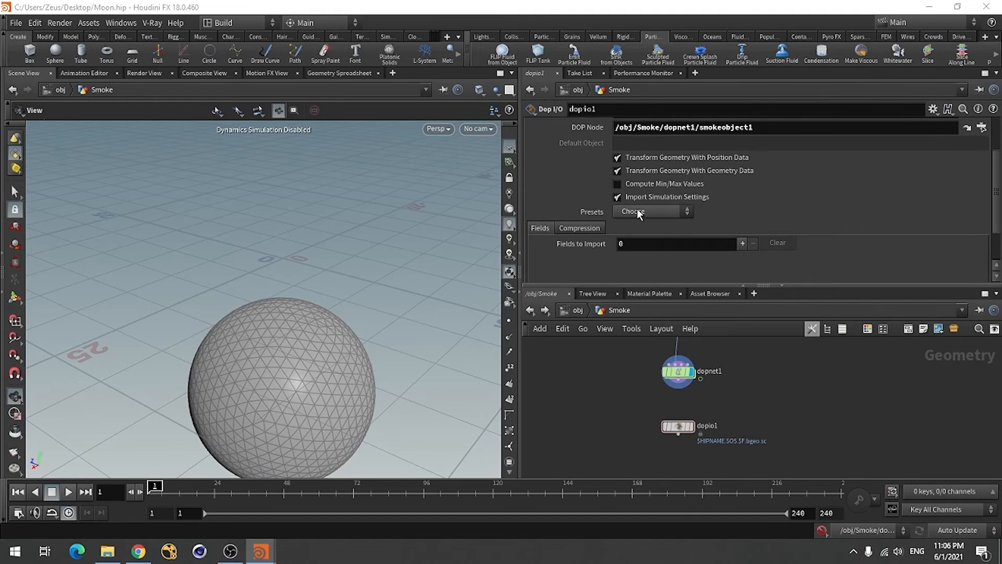
left_click(639, 212)
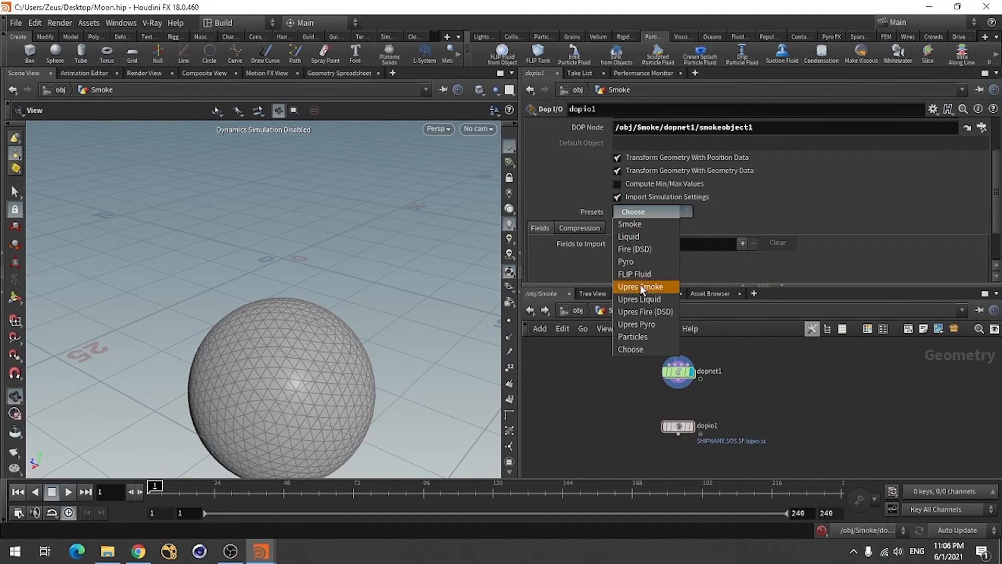
left_click(641, 224)
left_click_drag(995, 211, 1000, 250)
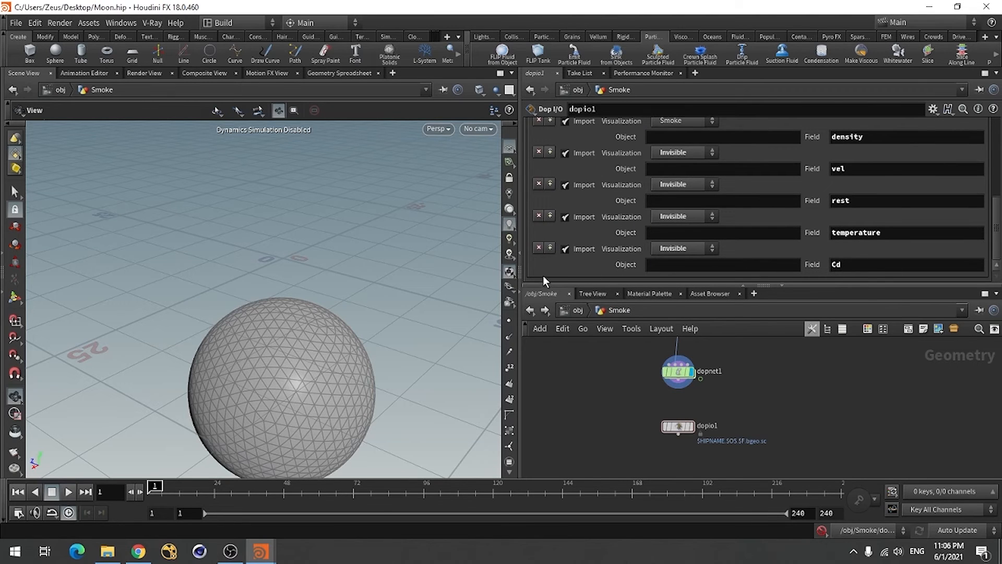
left_click(537, 248)
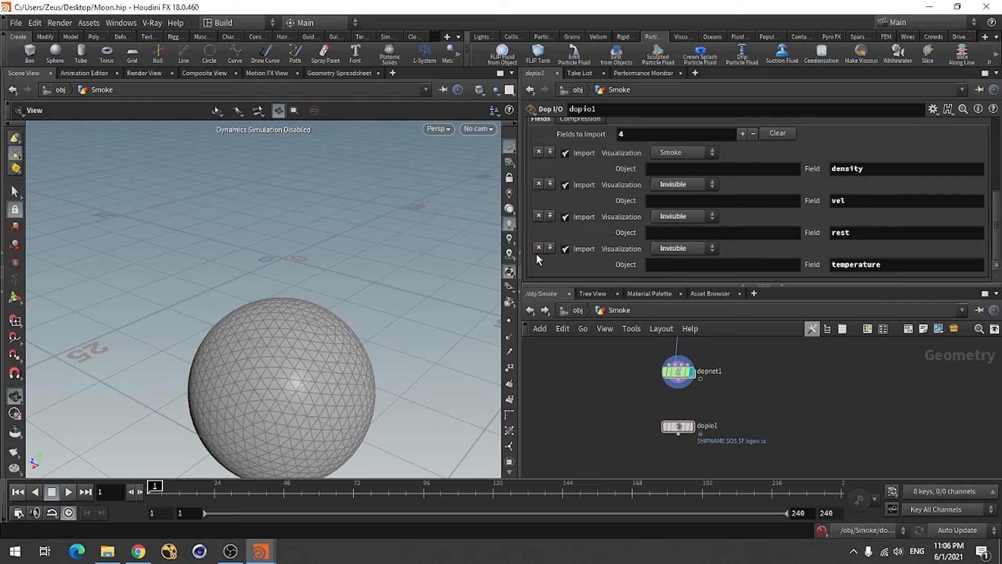
left_click(537, 248)
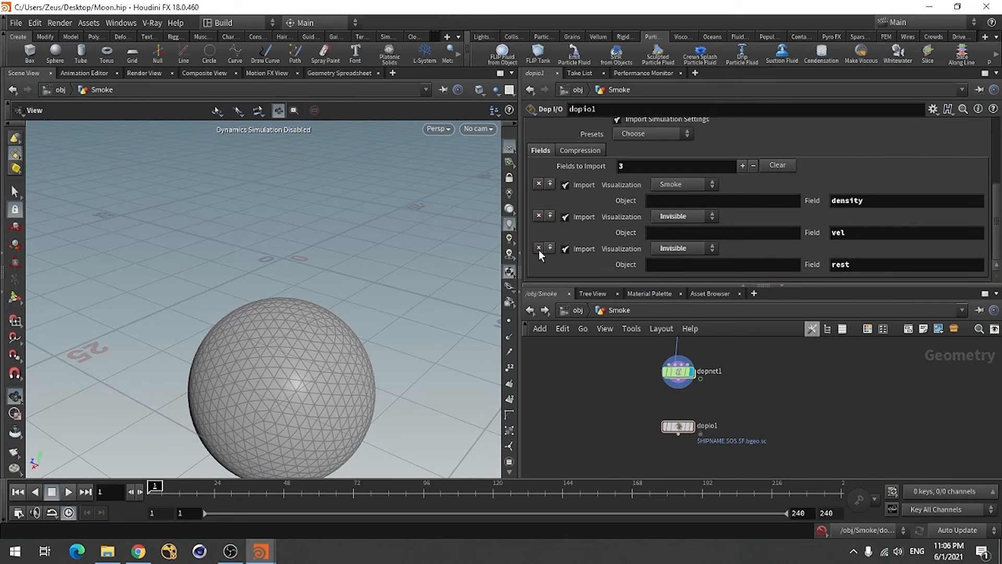
left_click(539, 250)
Show dopio1's file-saving settings and enable Load from Disk.
left_click_drag(995, 219, 993, 155)
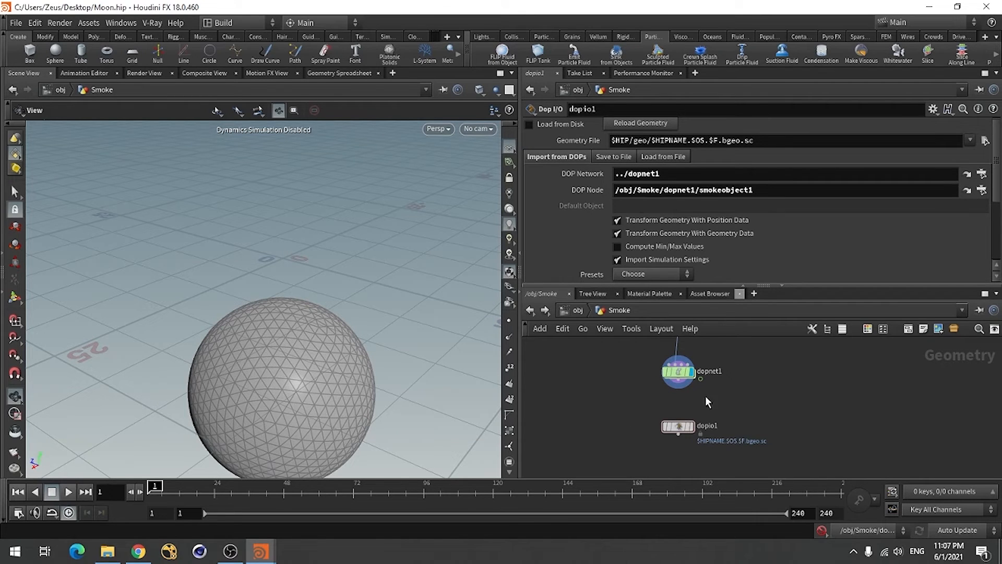
left_click(693, 429)
left_click(610, 157)
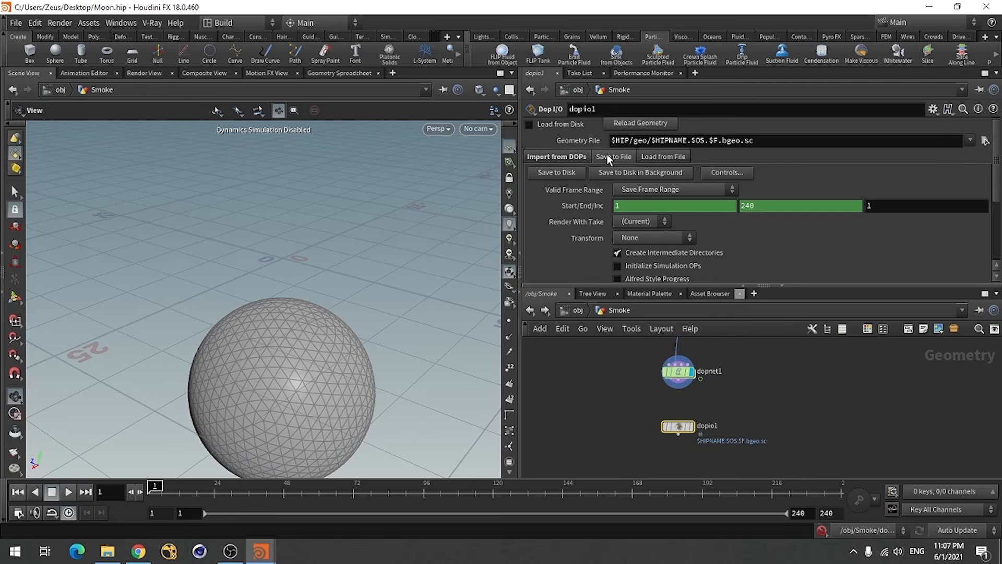
left_click(528, 126)
Set dopio1's Geometry File to the existing Mist.$F.bgeo.sc sequence on the F:/ drive.
left_click(985, 141)
left_click(189, 140)
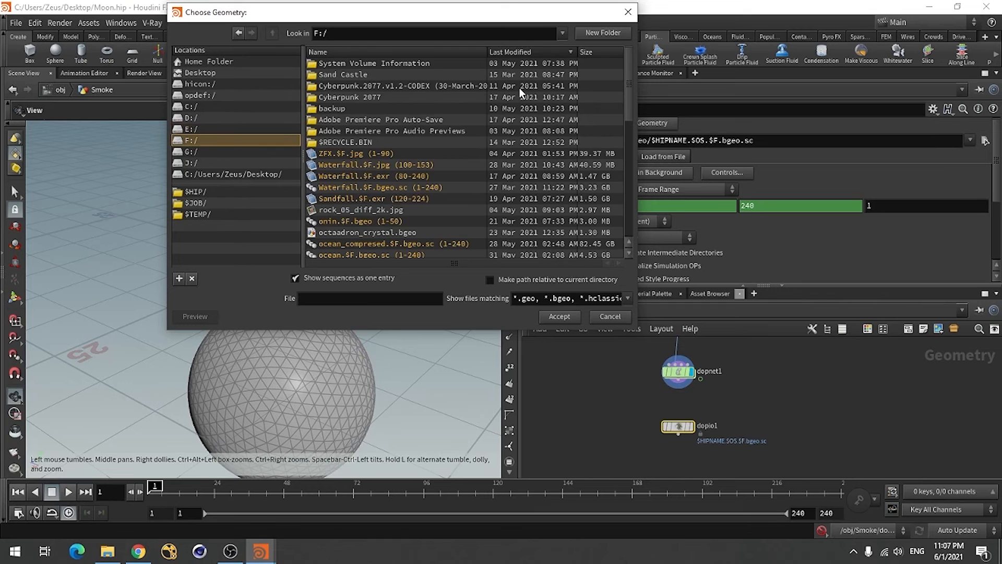
left_click(541, 51)
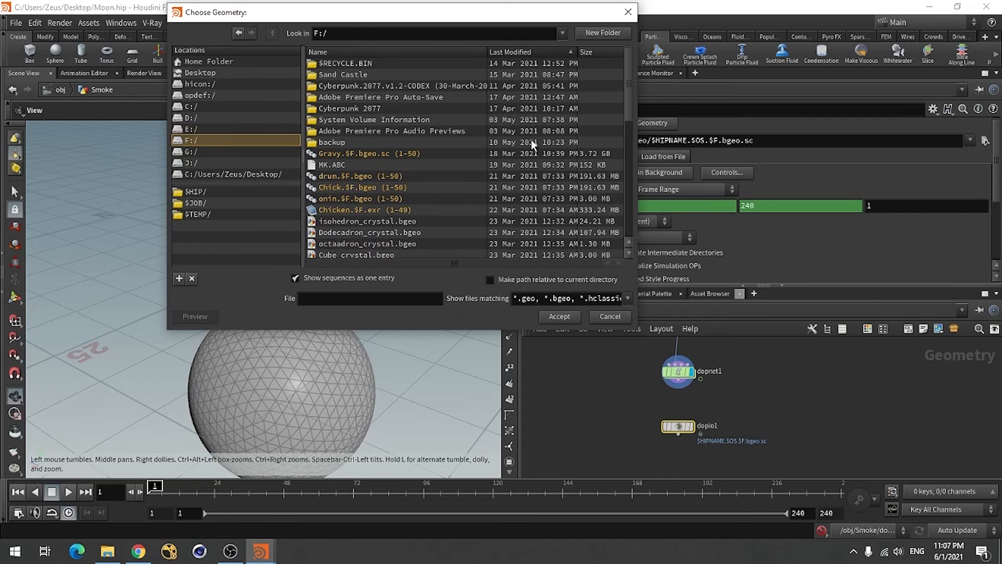
scroll(415, 199, "down", 2)
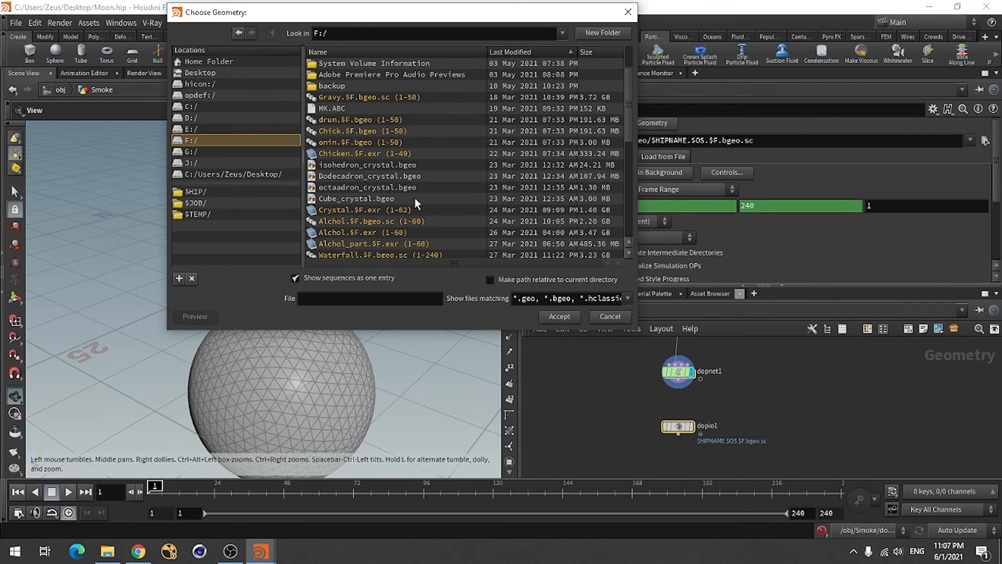
scroll(415, 201, "up", 2)
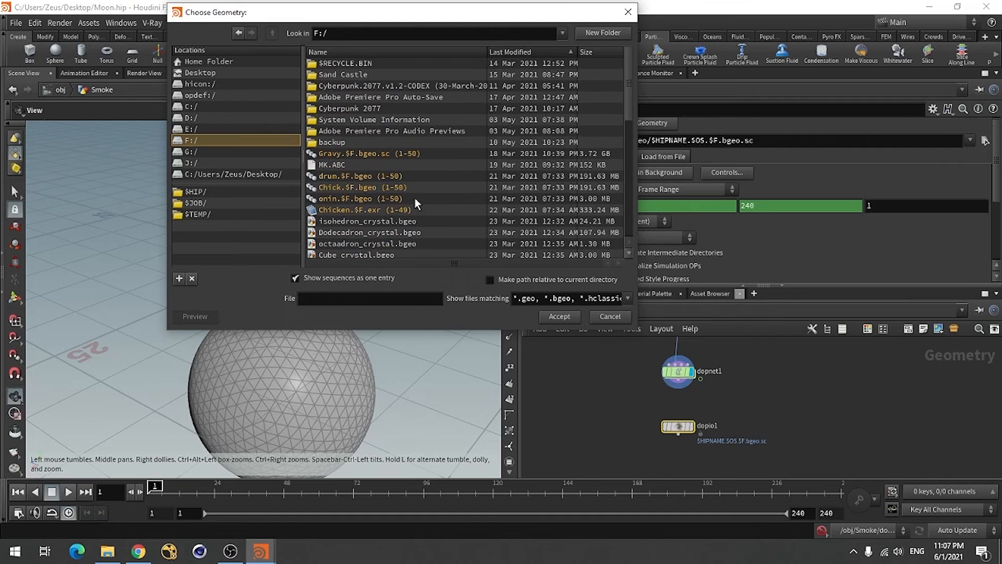
left_click(529, 52)
left_click(528, 53)
left_click(529, 52)
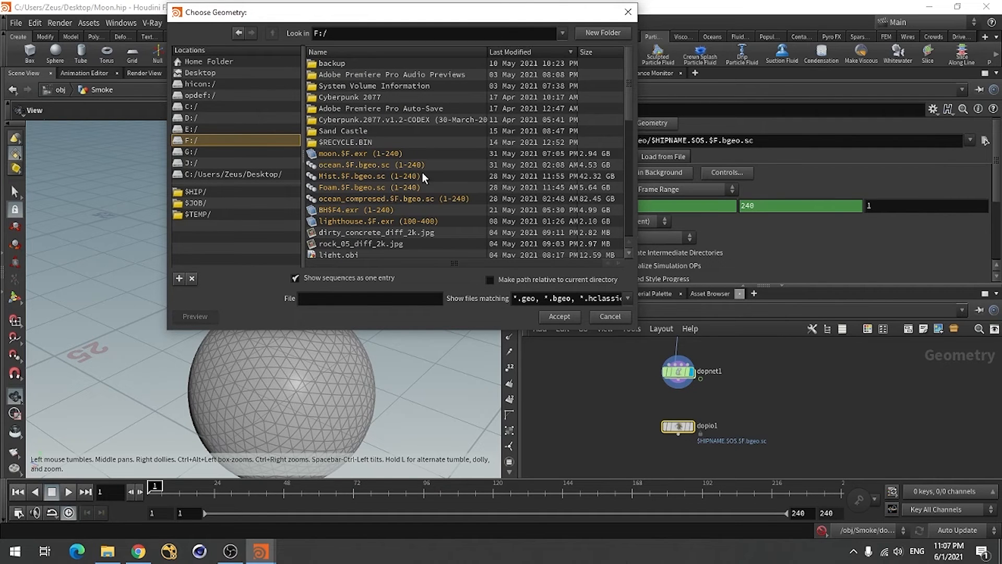
left_click(356, 177)
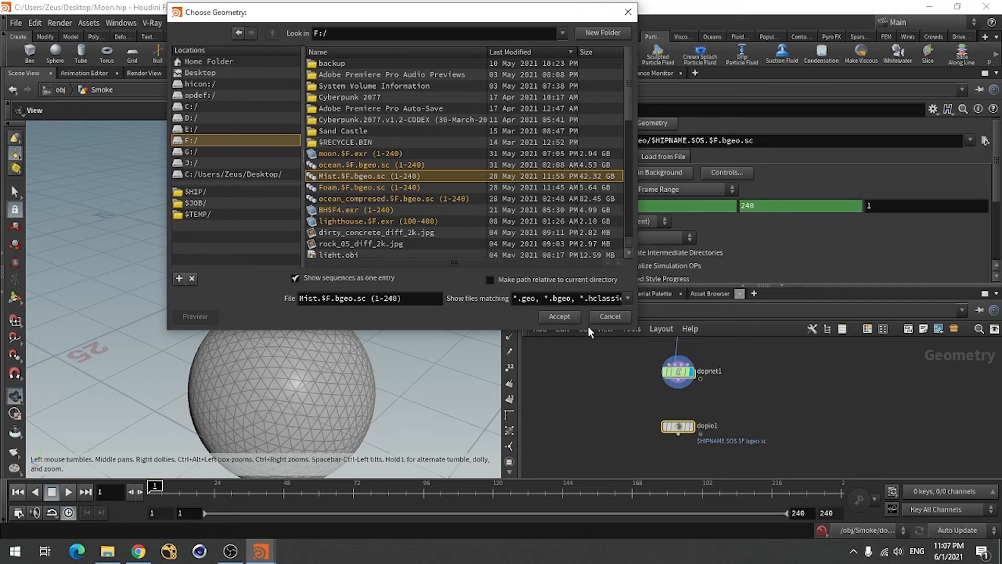
left_click(549, 316)
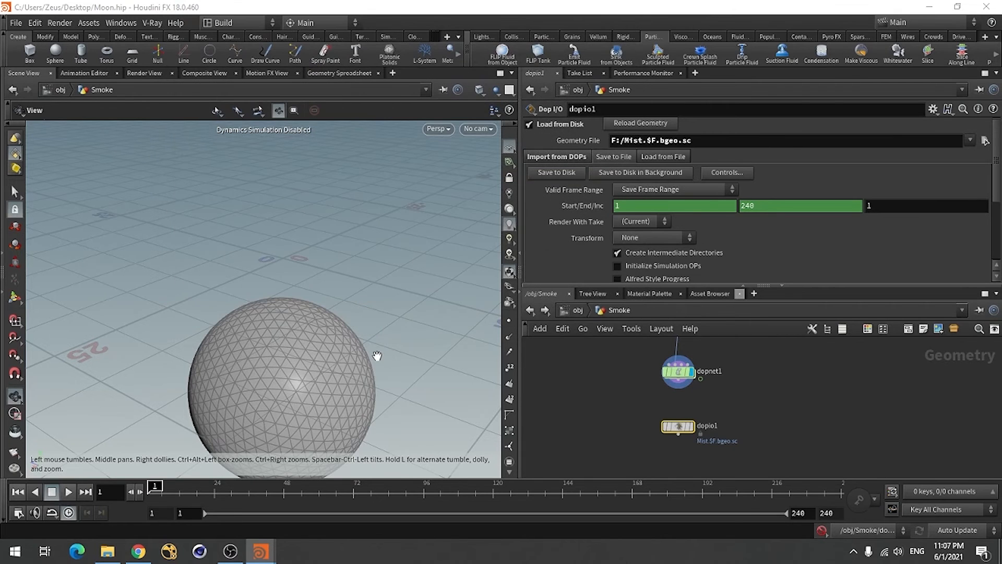
Display dopio1's cached smoke in the viewport and inspect it at frames 66 and 71.
left_click(290, 492)
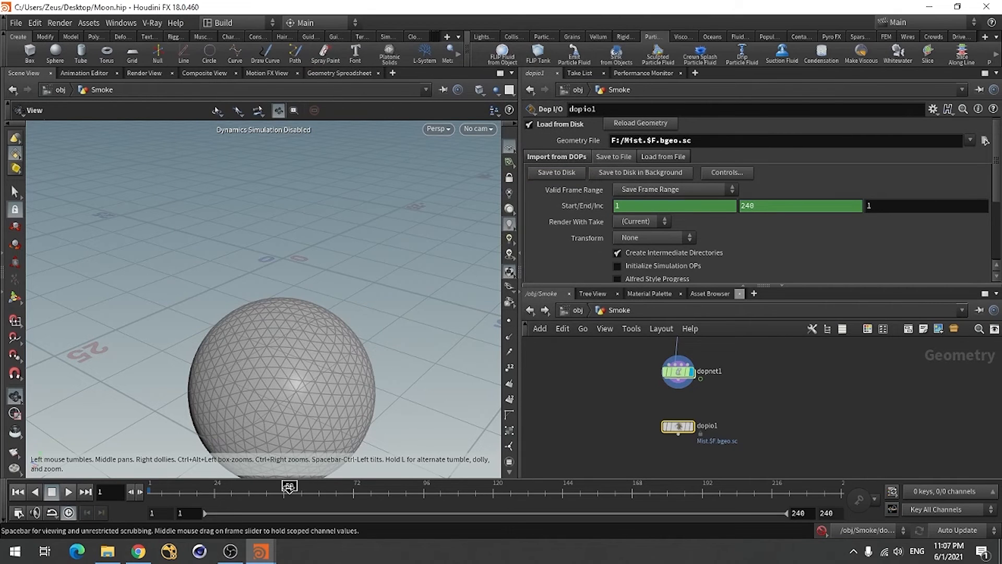
left_click(336, 492)
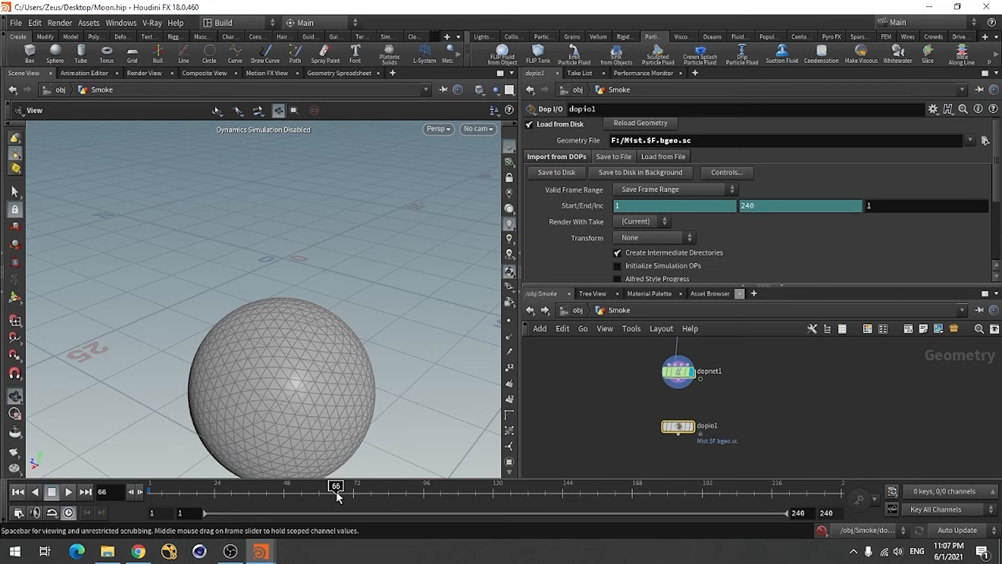
mouse_move(692, 427)
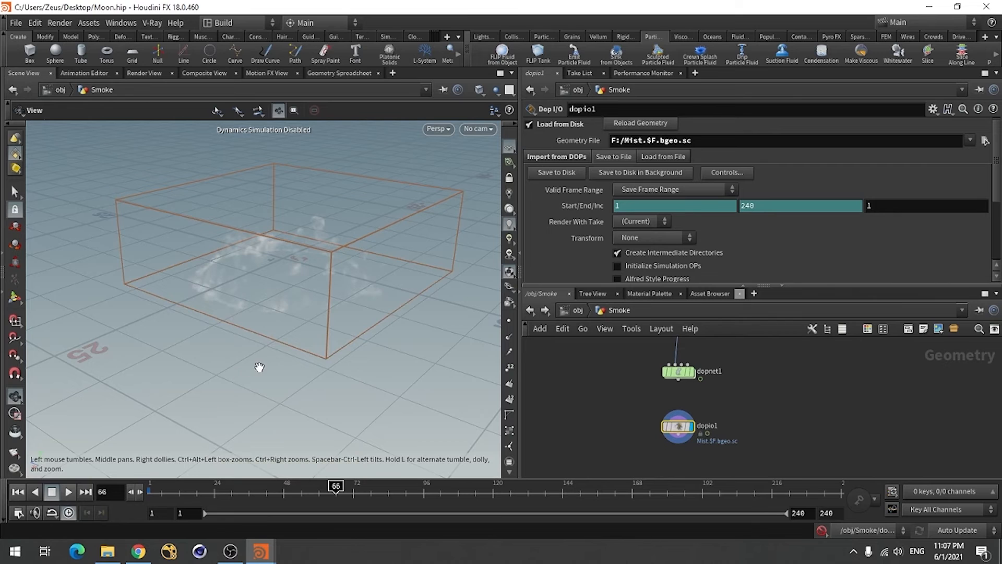
mouse_move(259, 367)
left_mouse_down()
mouse_move(224, 343)
mouse_move(261, 365)
left_mouse_up()
left_click(312, 491)
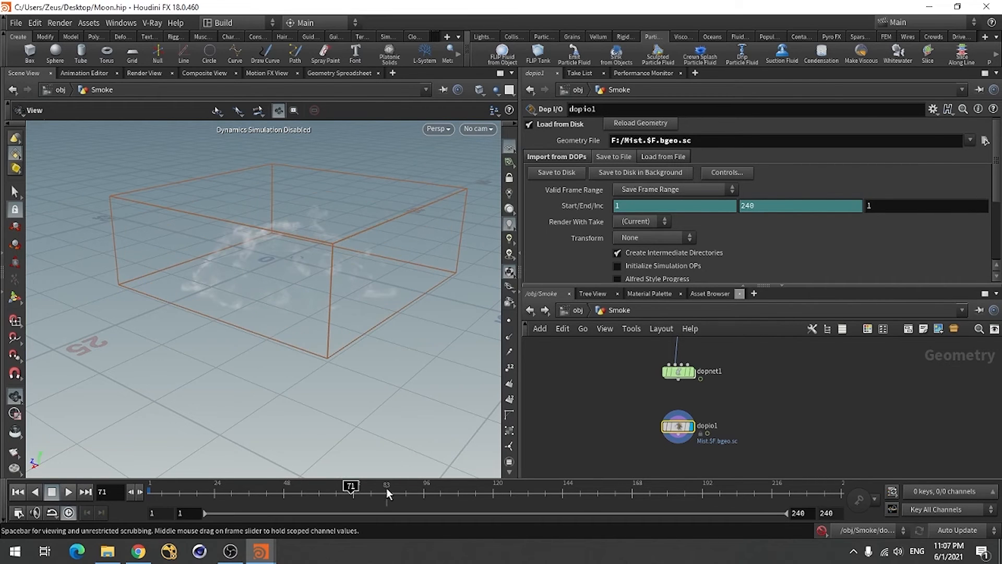
mouse_move(226, 345)
left_mouse_down()
mouse_move(248, 330)
mouse_move(311, 331)
mouse_move(233, 340)
left_mouse_up()
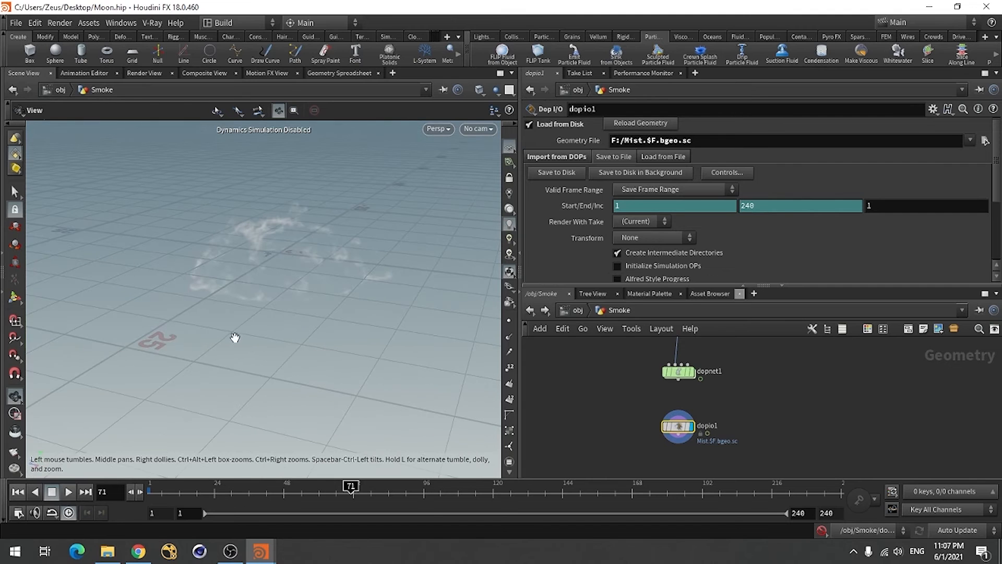
Add a Volume Visualization node below dopio1, connected to its output and displayed.
scroll(690, 415, "down", 2)
scroll(690, 412, "up", 2)
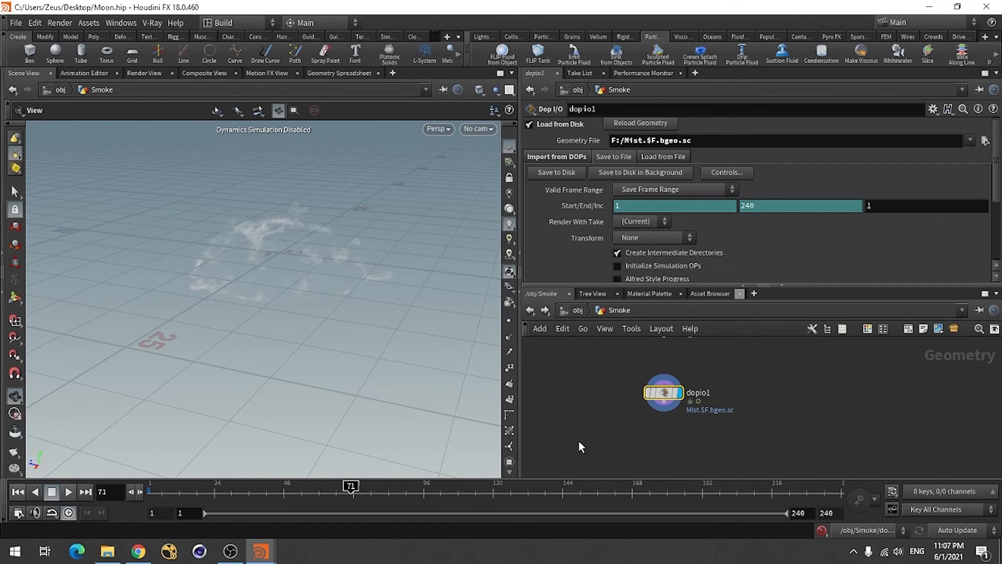
left_click(686, 441)
key("Tab")
type("volum")
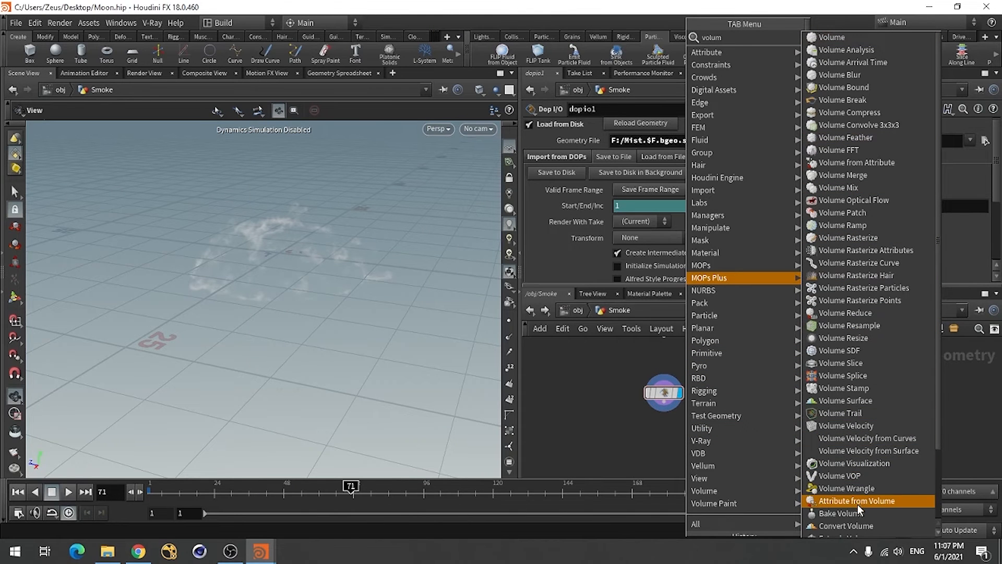
left_click(864, 464)
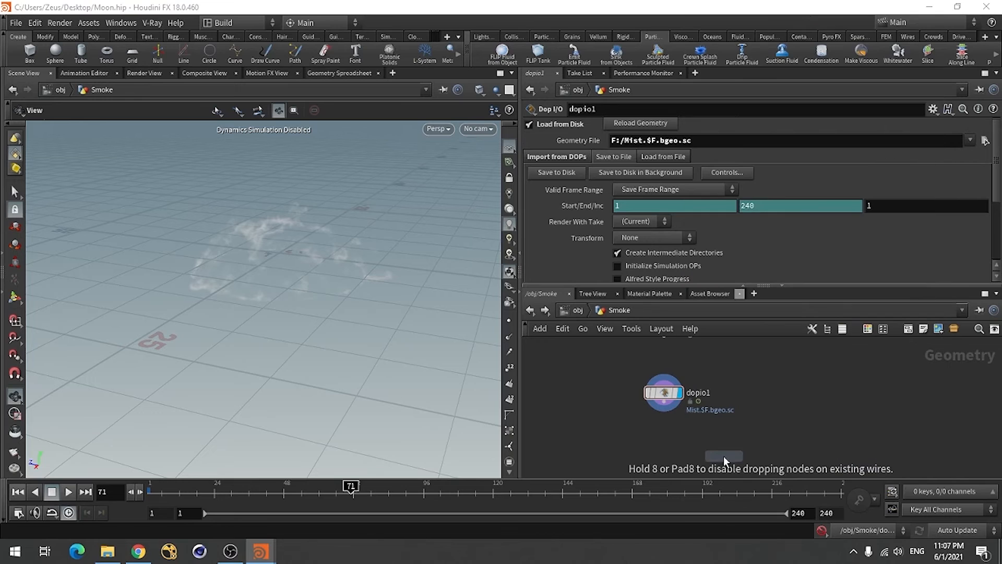
left_click(662, 444)
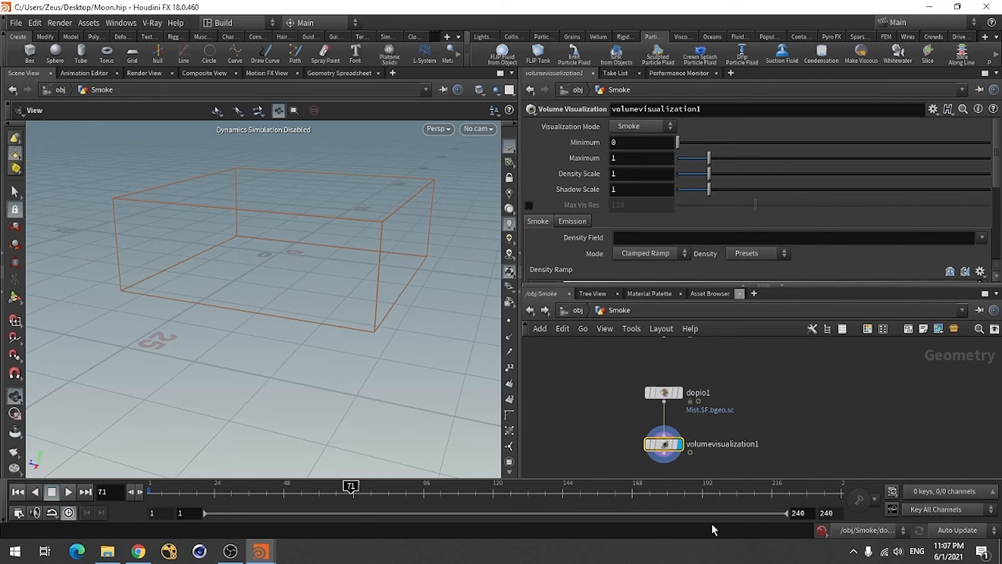
Set the Volume Visualization node's Density Field to density and its Density Scale to 5.6.
left_click(982, 238)
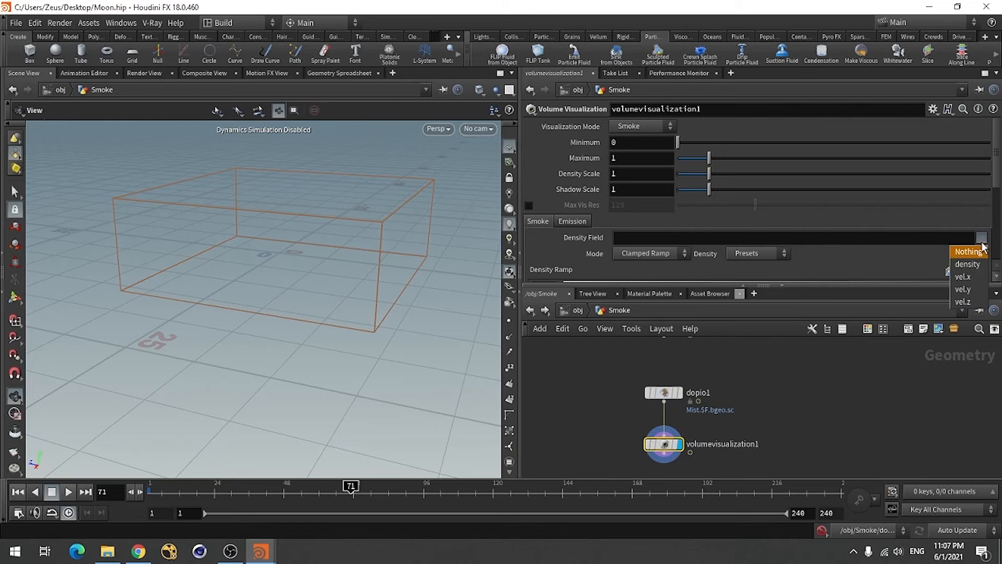
left_click(965, 261)
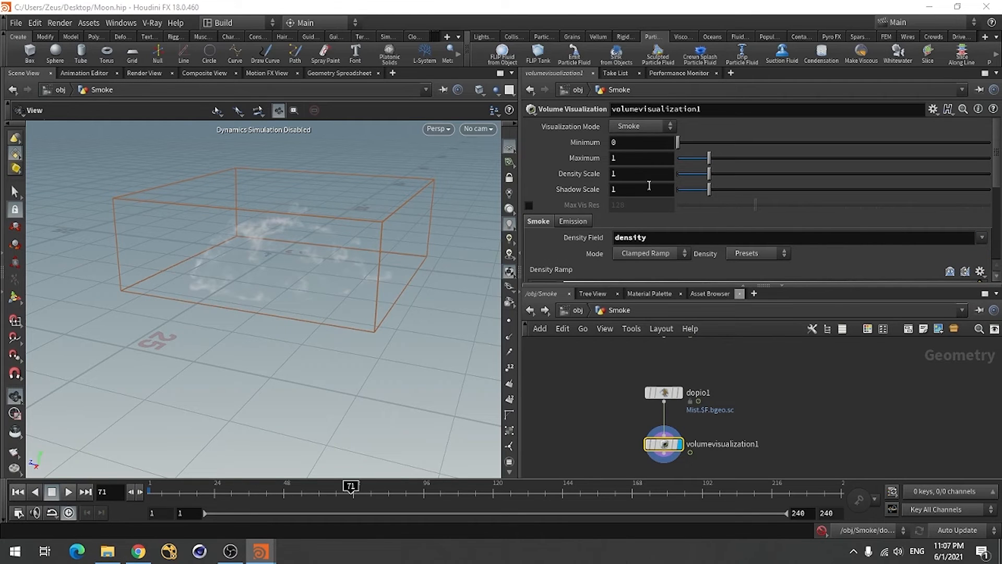
left_click_drag(712, 170, 853, 181)
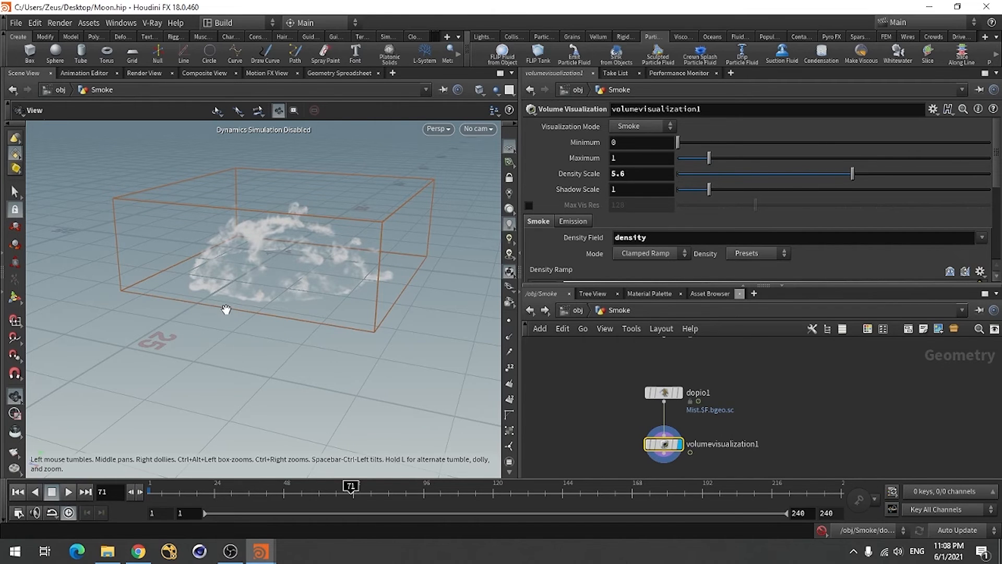
left_click_drag(223, 308, 256, 291)
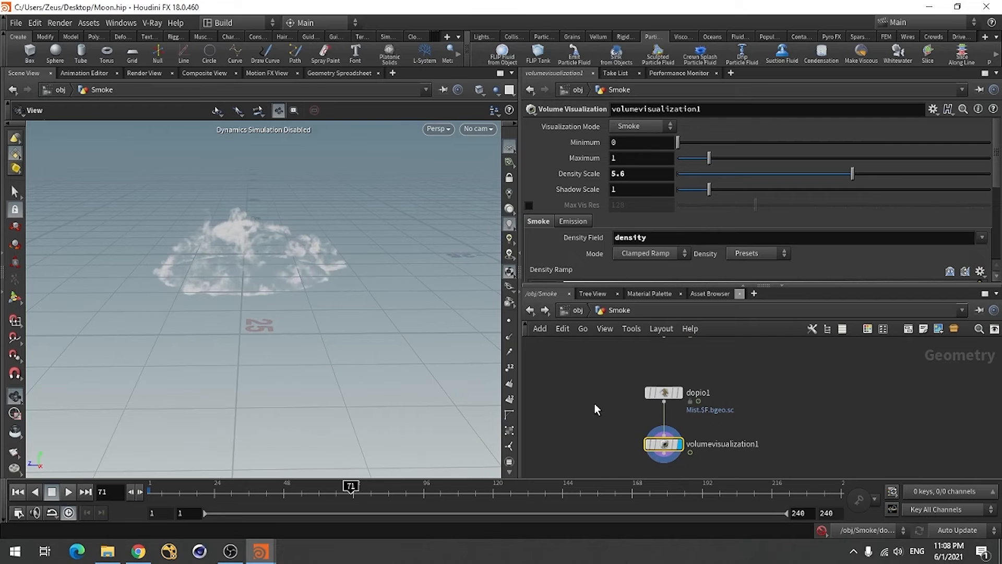
Put the render flag on dopio1 and move the volumevisualization1 node closer beneath it.
left_click(678, 389)
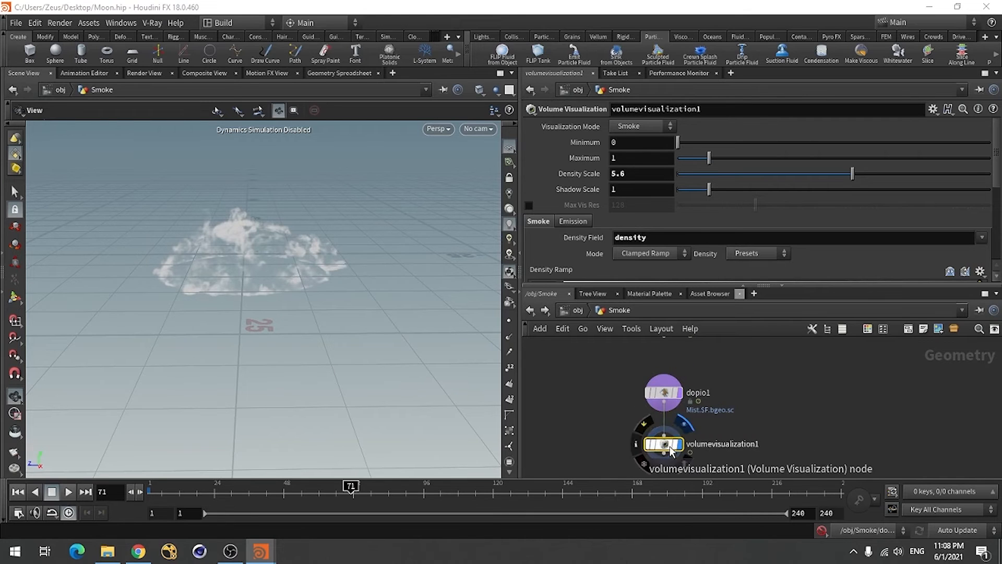
left_click_drag(665, 444, 627, 427)
left_click(642, 427)
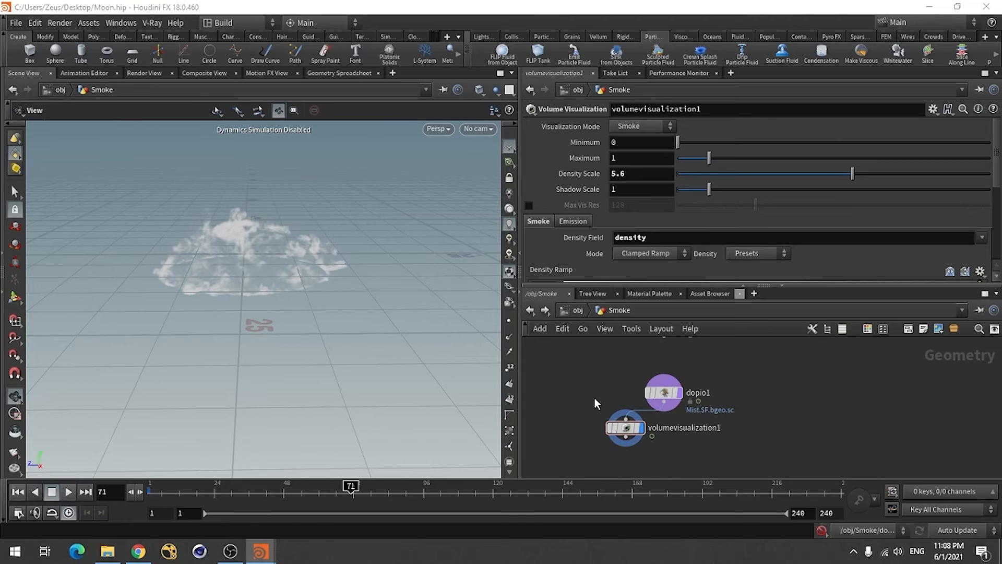
Inspect the visualized smoke at frames 56 and 66 and return to the object level.
left_click(307, 487)
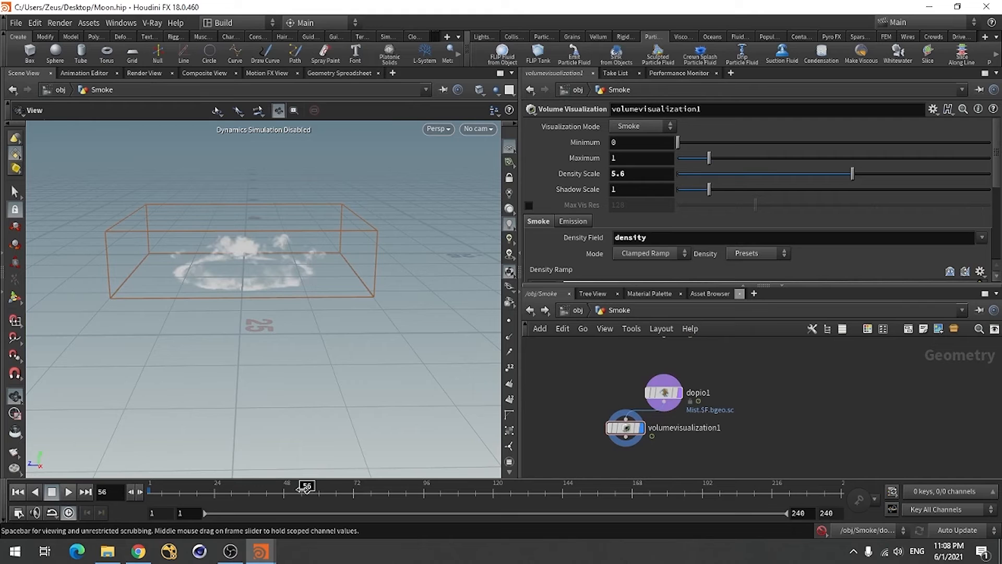
left_click_drag(307, 488, 336, 487)
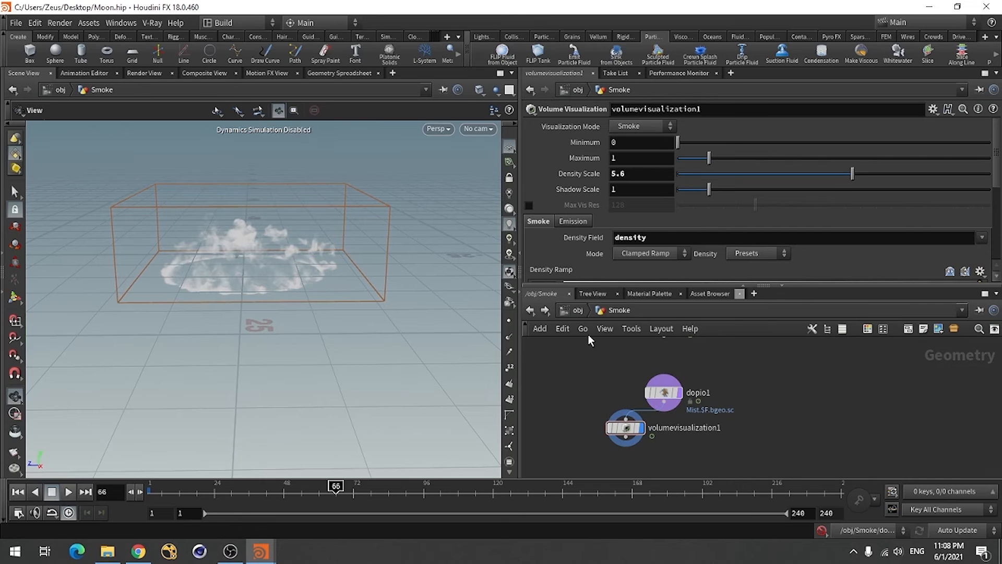
left_click(574, 314)
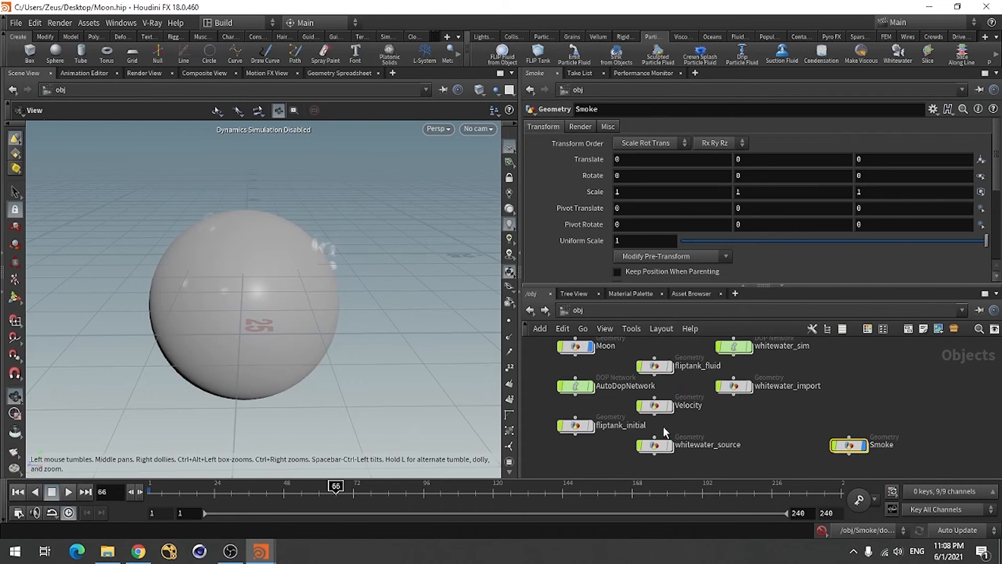
Turn on the display of the whitewater_import object.
scroll(753, 413, "down", 3)
scroll(753, 402, "up", 4)
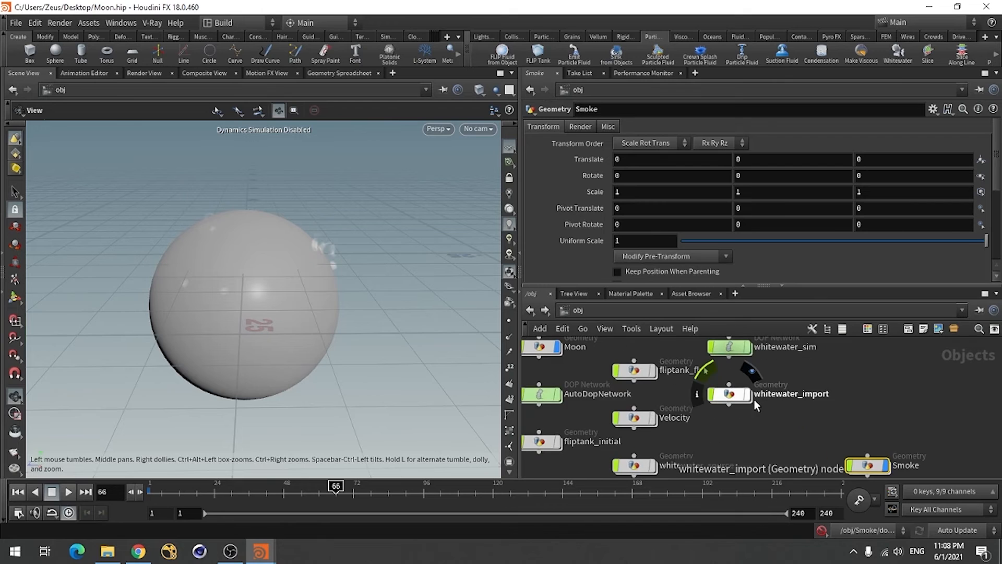
scroll(764, 369, "down", 2)
scroll(757, 389, "up", 3)
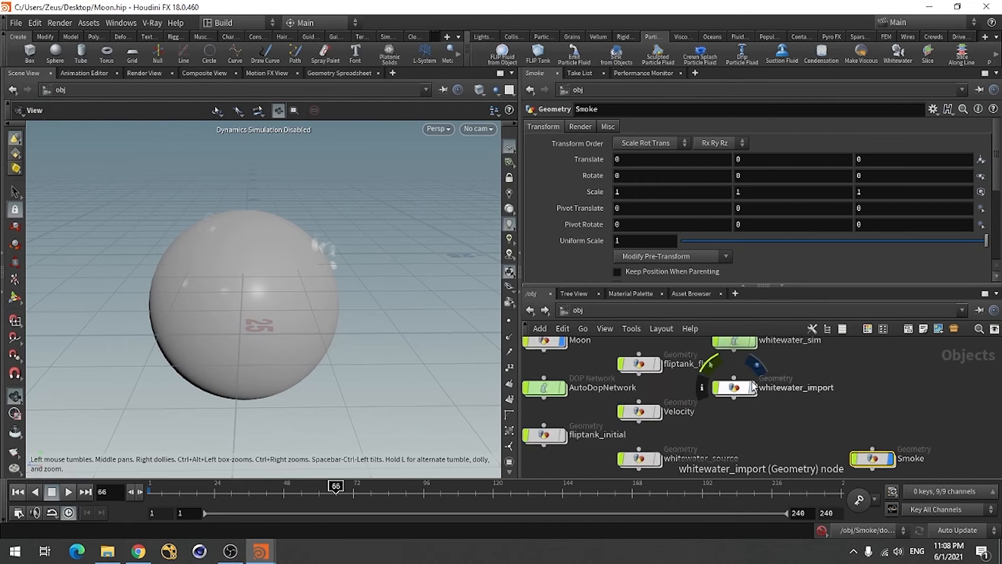
left_click(752, 392)
left_click(753, 392)
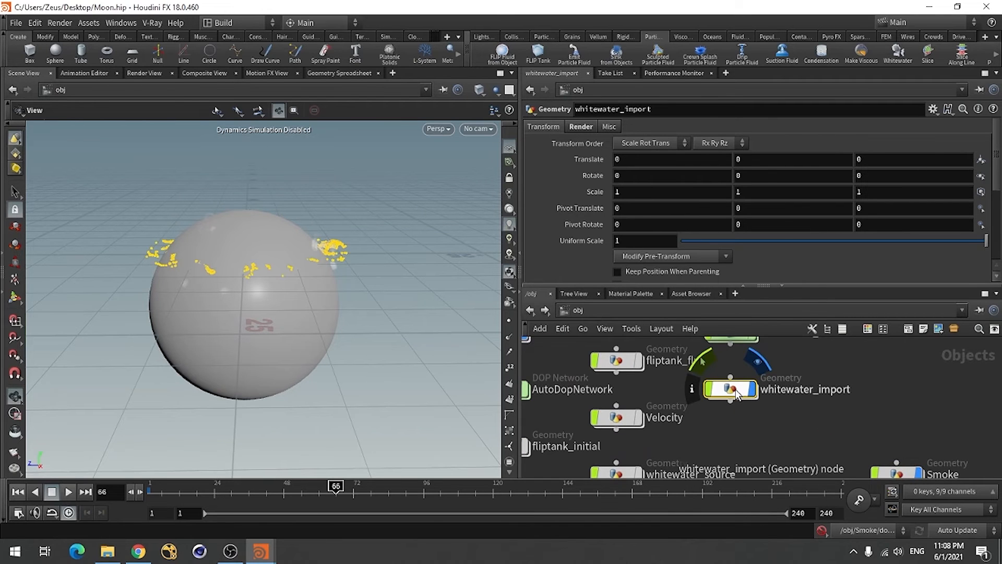
Inside fliptank_fluid, enable Load from Disk on the compressed_cache node.
scroll(678, 412, "down", 3)
scroll(623, 416, "up", 3)
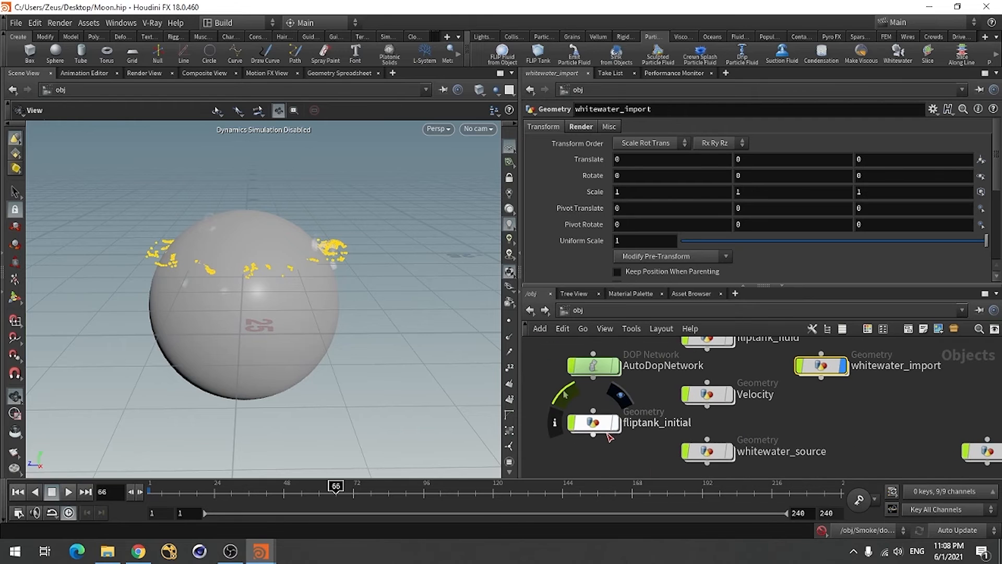
scroll(631, 422, "down", 3)
scroll(673, 387, "up", 3)
double_click(637, 414)
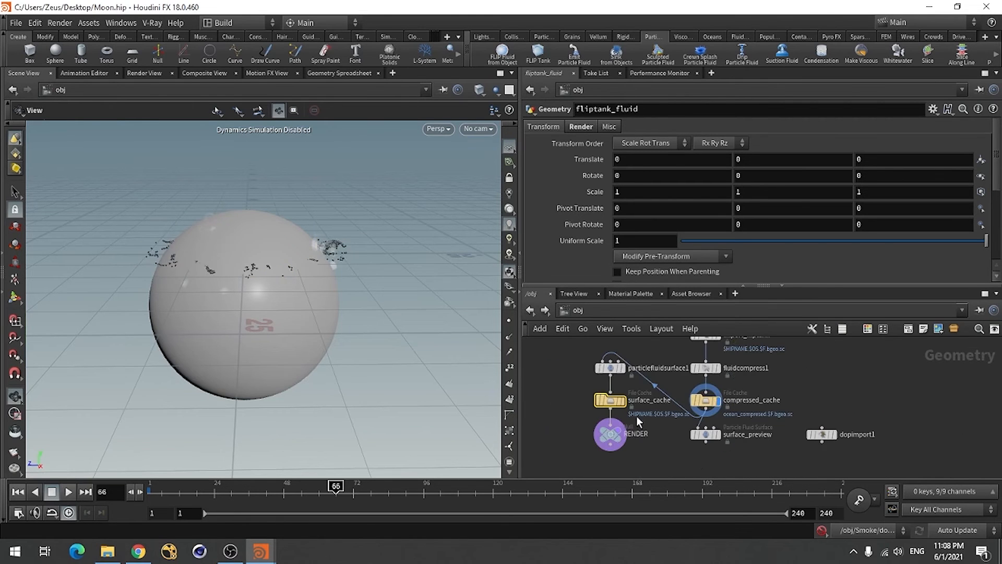
left_click(706, 401)
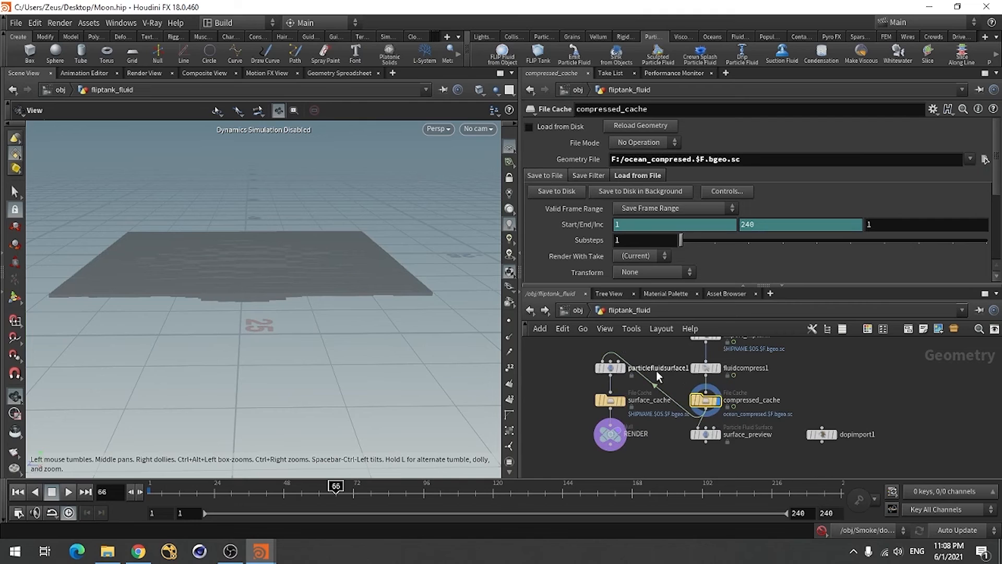
left_click(529, 127)
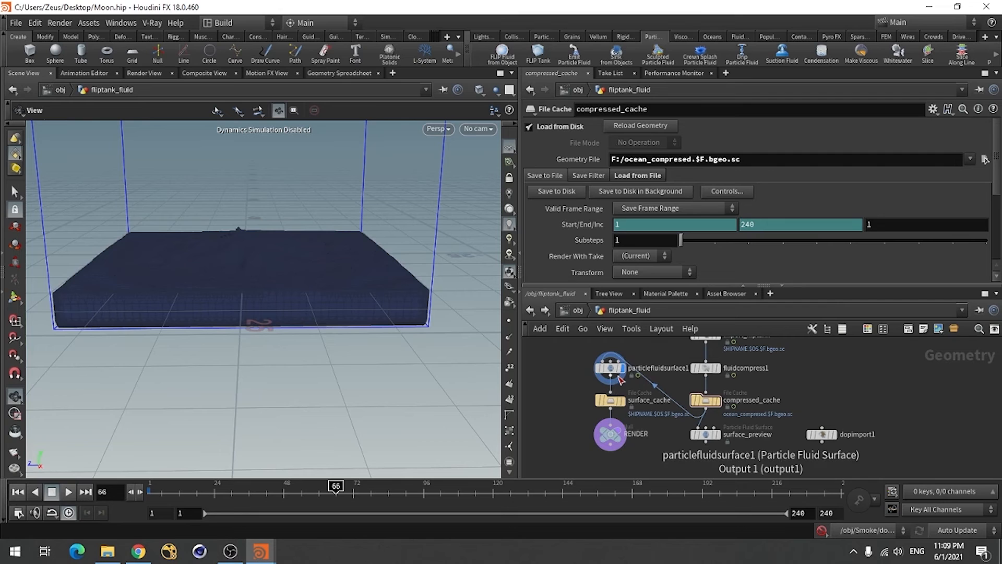
Turn off Closed Boundaries for particlefluidsurface1's bounding box and put the render flag on this node.
left_click(610, 368)
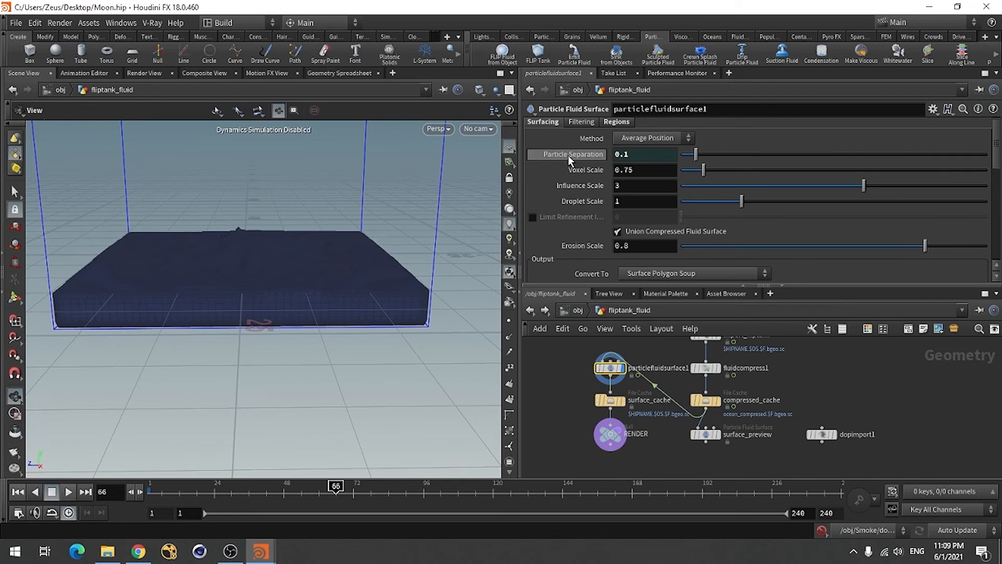
left_click(616, 122)
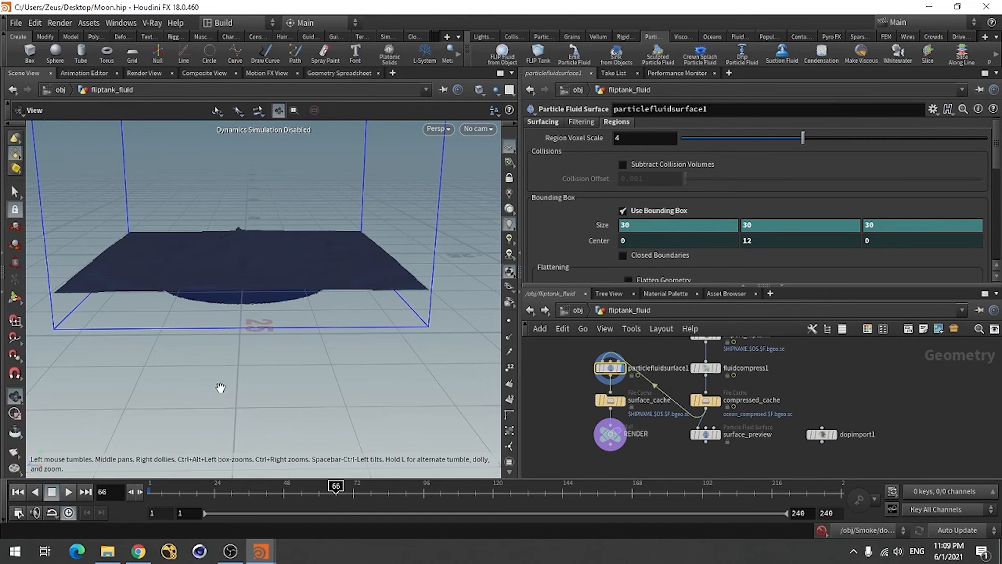
mouse_move(221, 391)
left_mouse_down()
mouse_move(212, 371)
mouse_move(237, 418)
mouse_move(235, 286)
mouse_move(273, 314)
mouse_move(219, 398)
mouse_move(233, 425)
mouse_move(250, 383)
mouse_move(226, 376)
left_mouse_up()
scroll(819, 409, "down", 3)
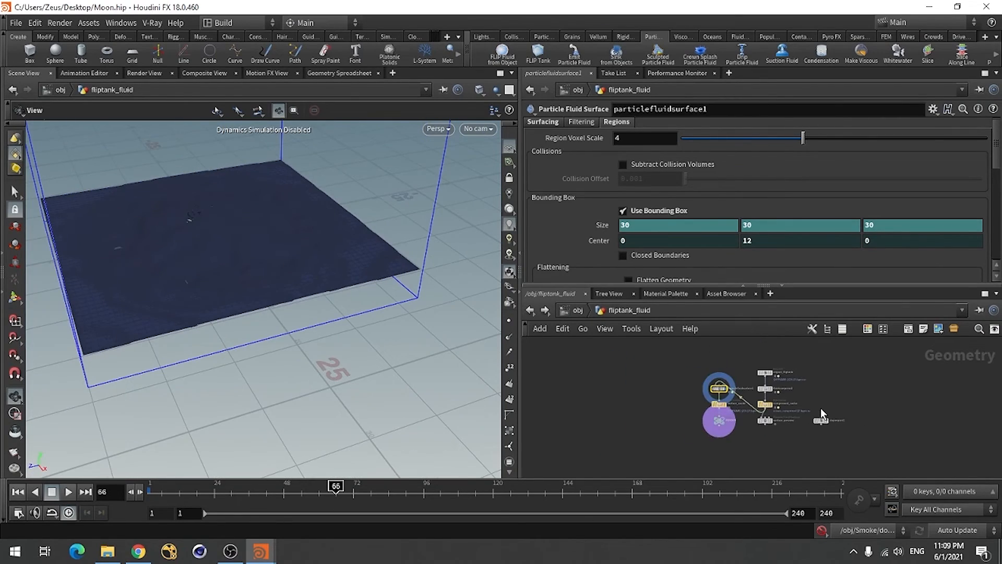
scroll(821, 408, "up", 3)
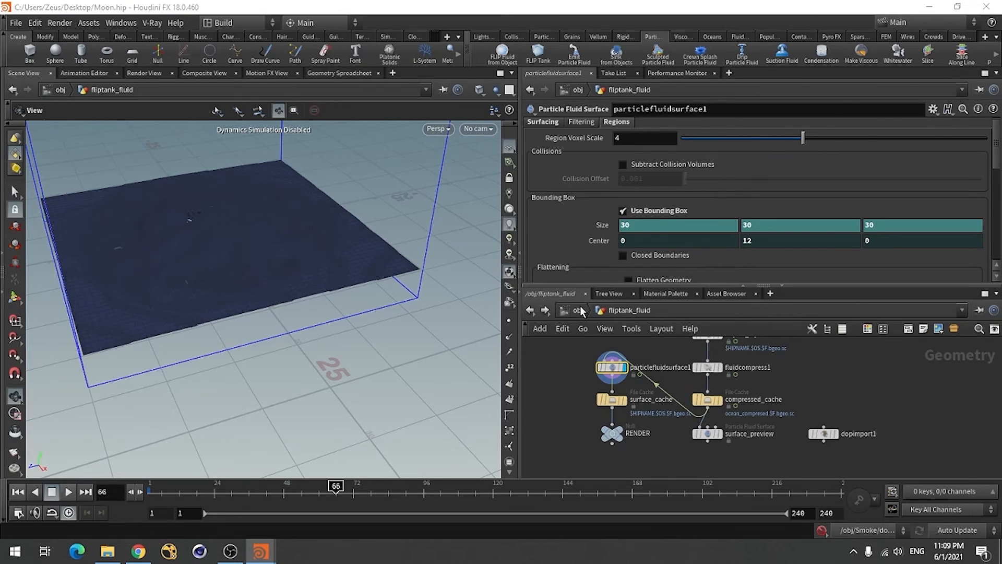
Return to the object level and turn on the display of fliptank_fluid.
scroll(572, 241, "down", 4)
key("u")
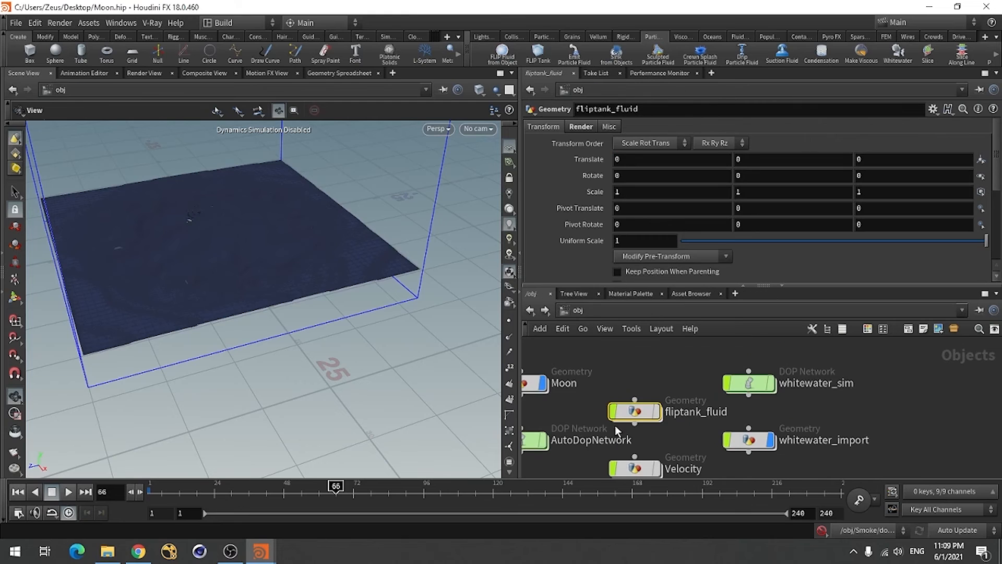
scroll(674, 437, "down", 2)
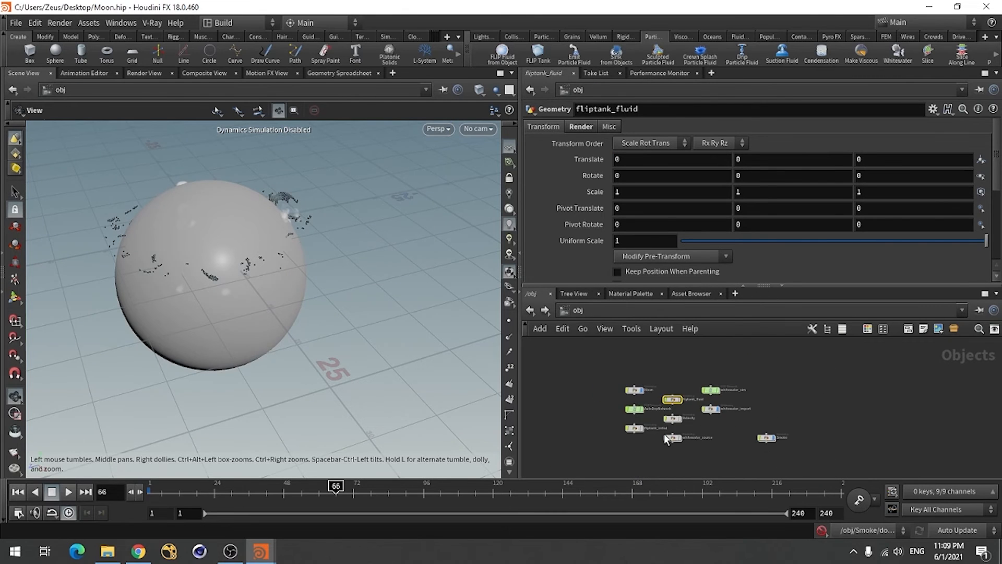
scroll(711, 383, "up", 2)
left_click(702, 348)
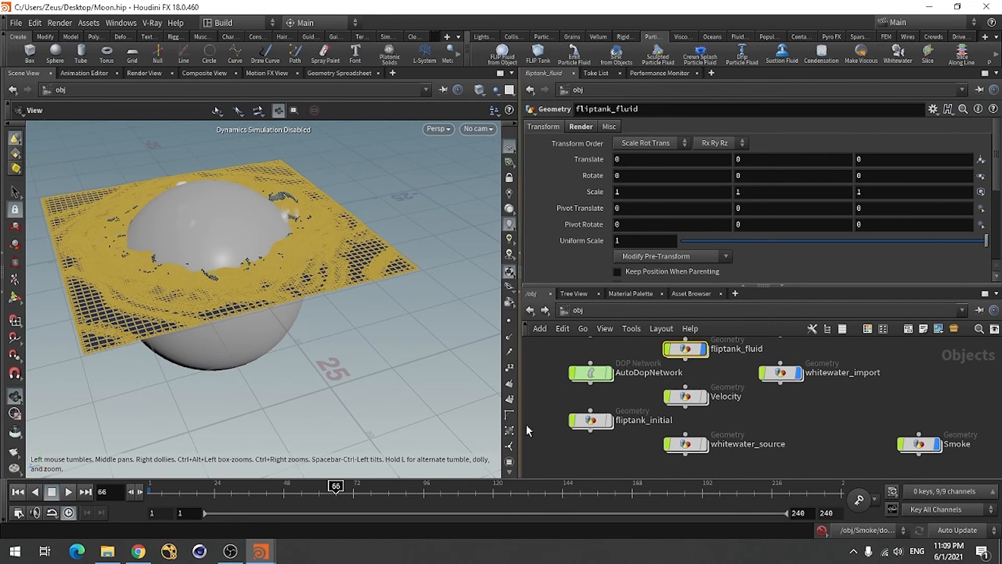
Arrange all object nodes with Layout All.
scroll(653, 426, "down", 3)
key("l")
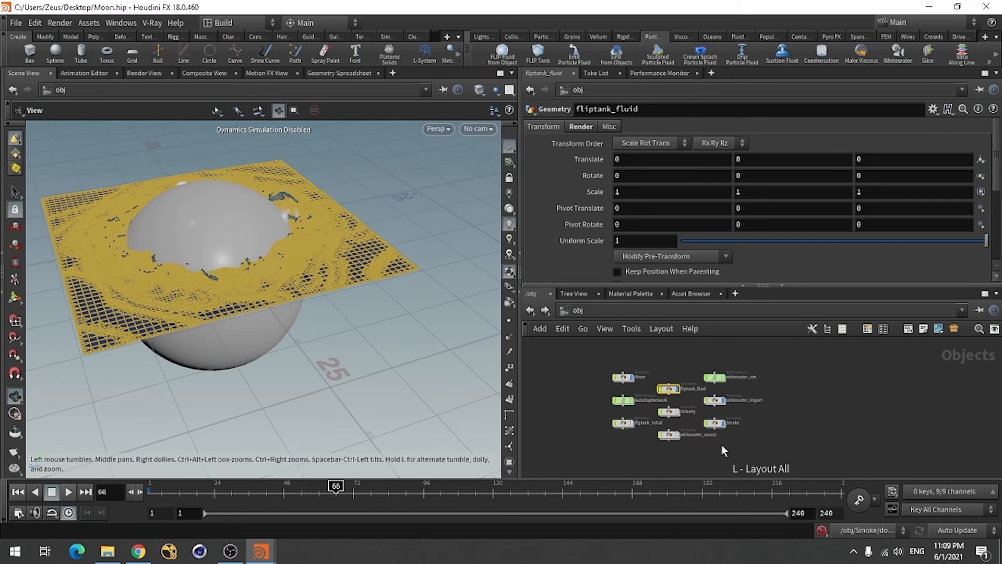
scroll(643, 434, "up", 3)
Clear the /mat/basicliquid material assignment from fliptank_fluid.
left_click(584, 128)
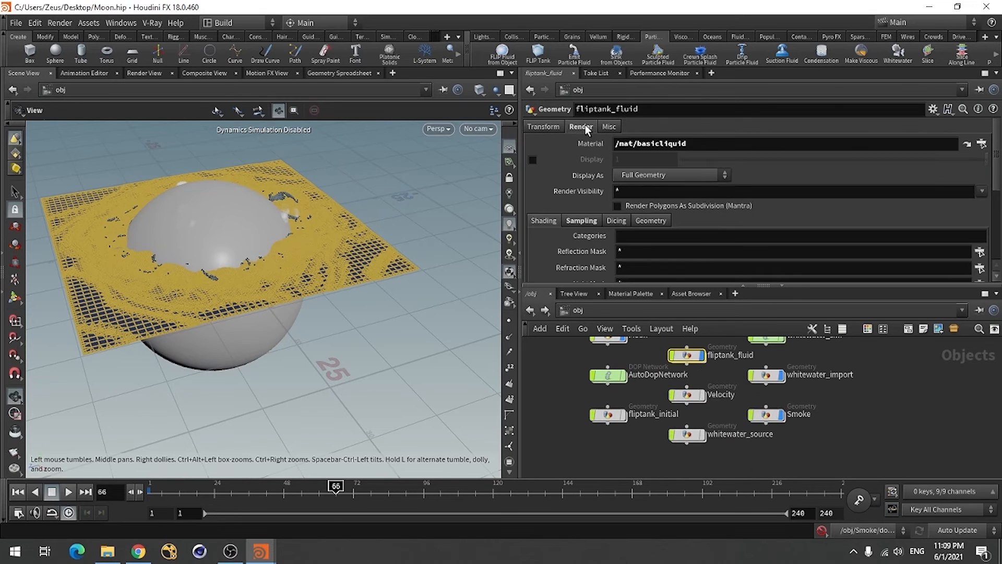
left_click(712, 145)
key("BackSpace")
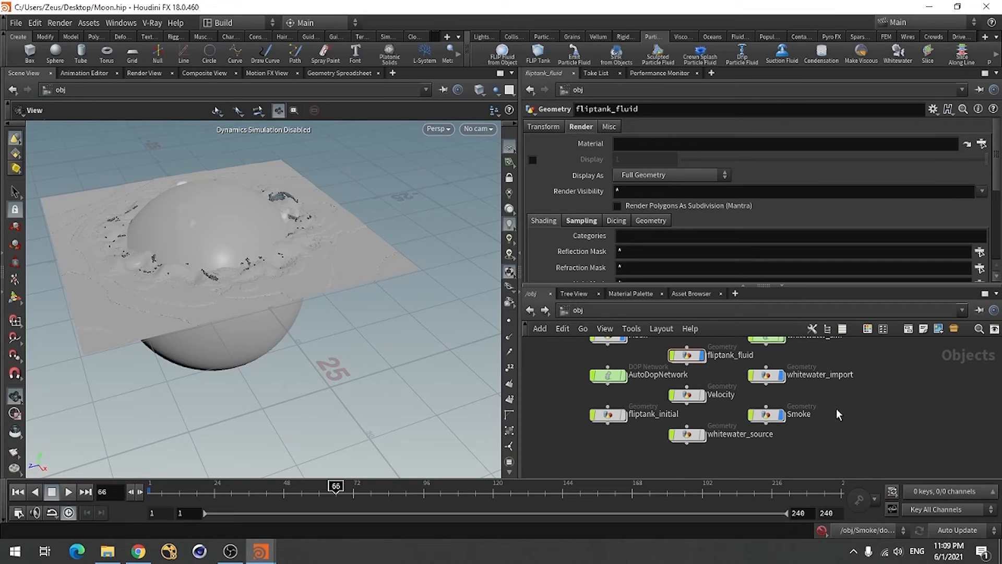
Save Moon.hip and collapse the parameter pane so the network editor fills the space.
scroll(713, 451, "down", 3)
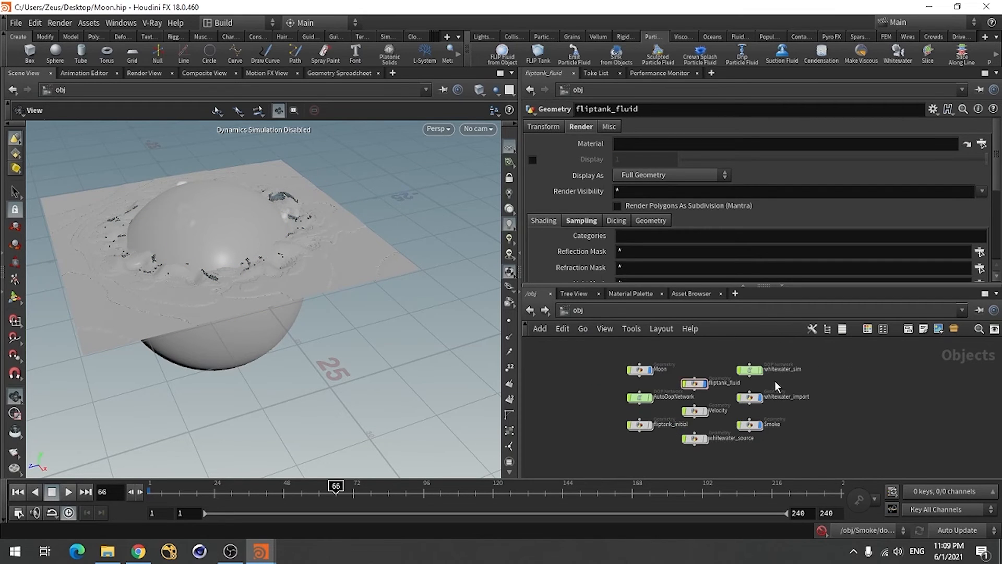
key("ctrl+s")
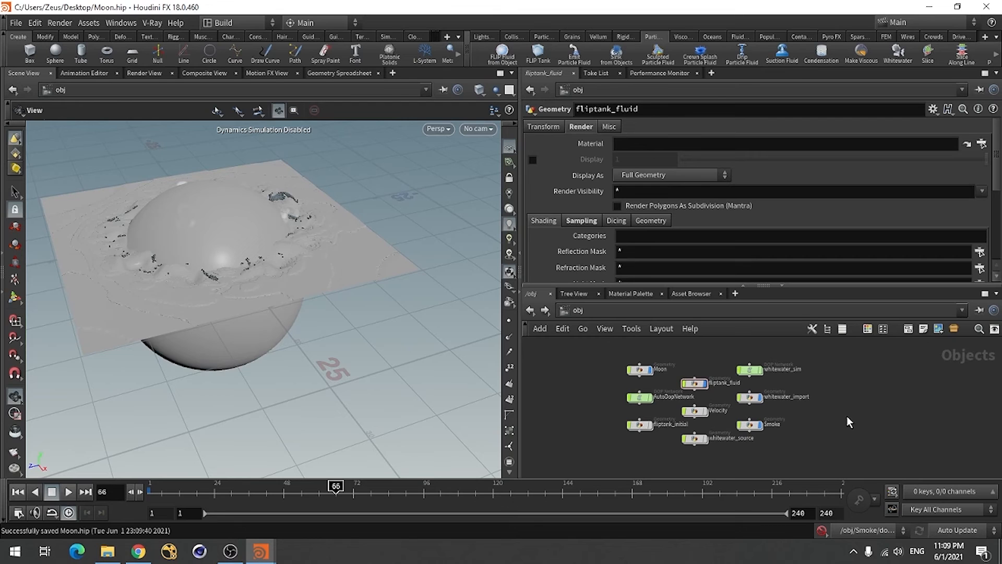
left_click(745, 283)
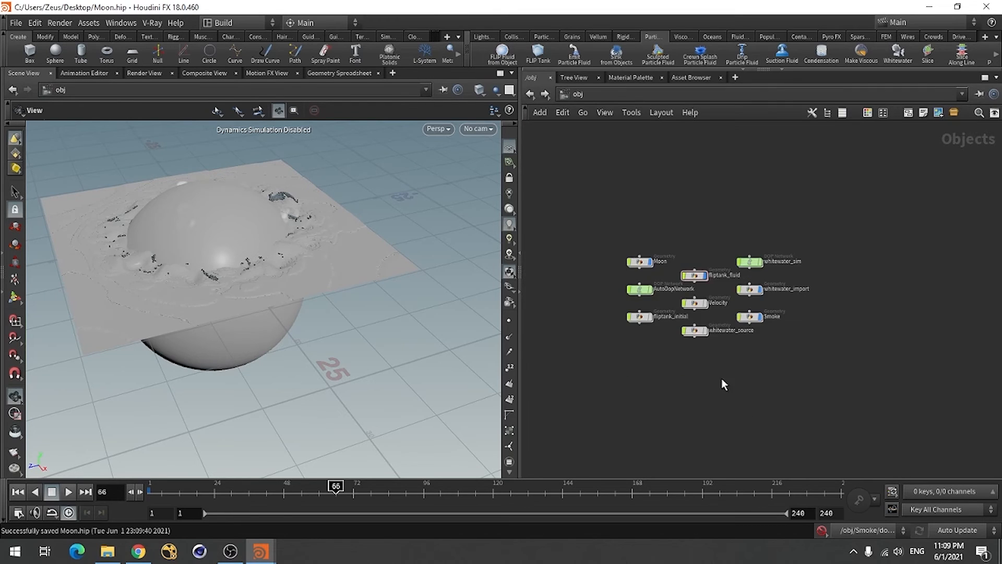
Add a Material Network node below the existing object nodes.
scroll(682, 368, "up", 3)
key("Tab")
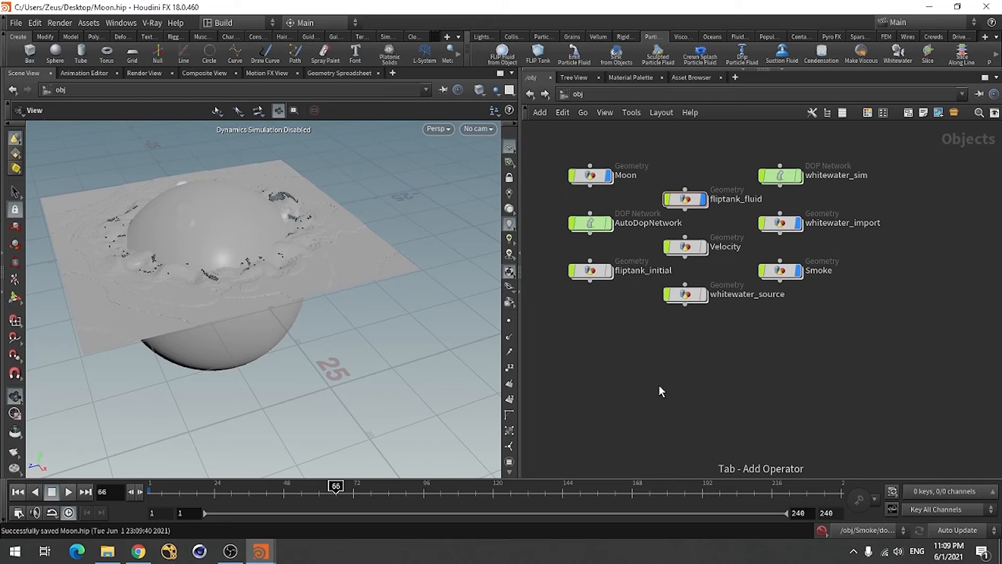
type("ma")
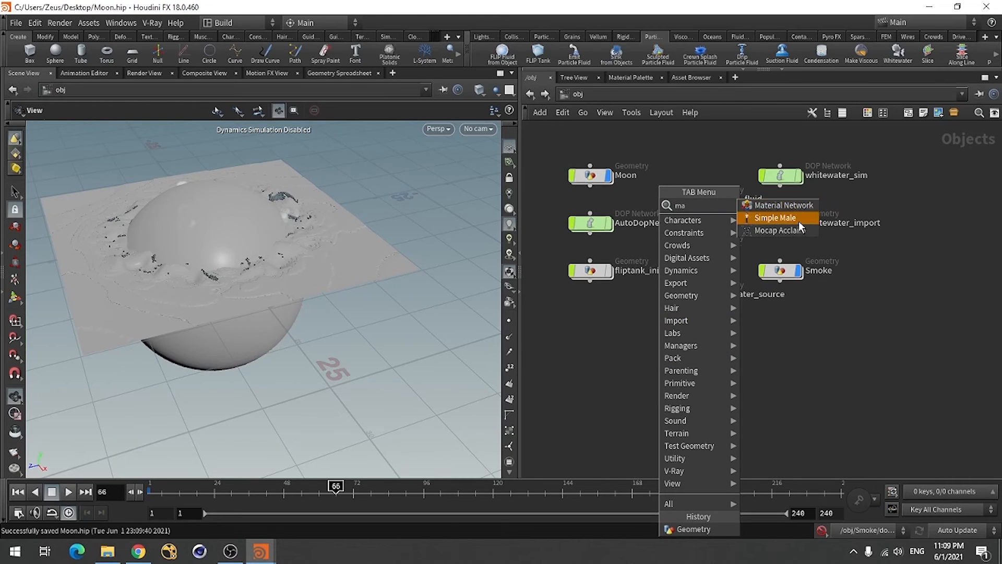
left_click(783, 205)
left_click(618, 369)
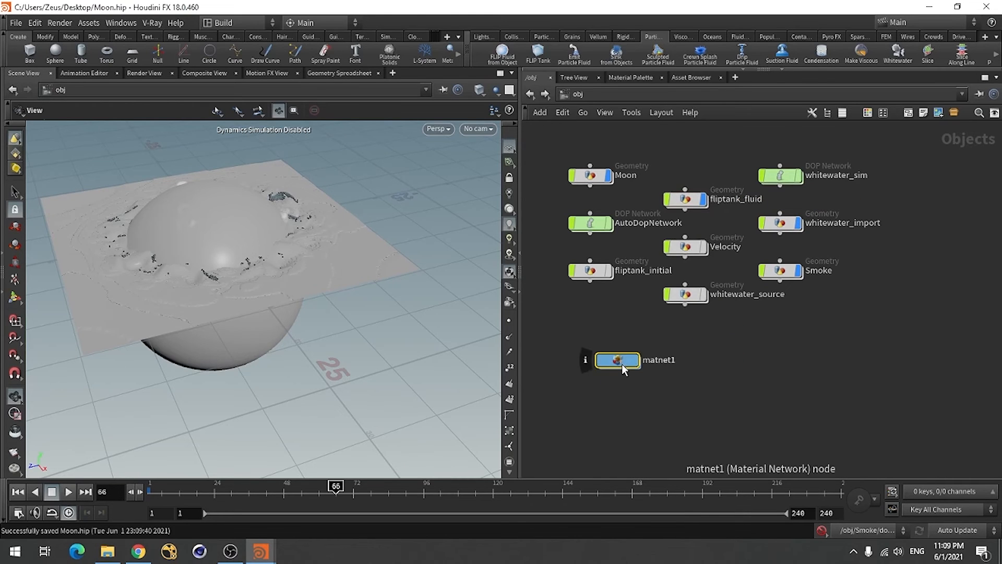
Enter matnet1 and add a V-Ray Material node.
double_click(621, 364)
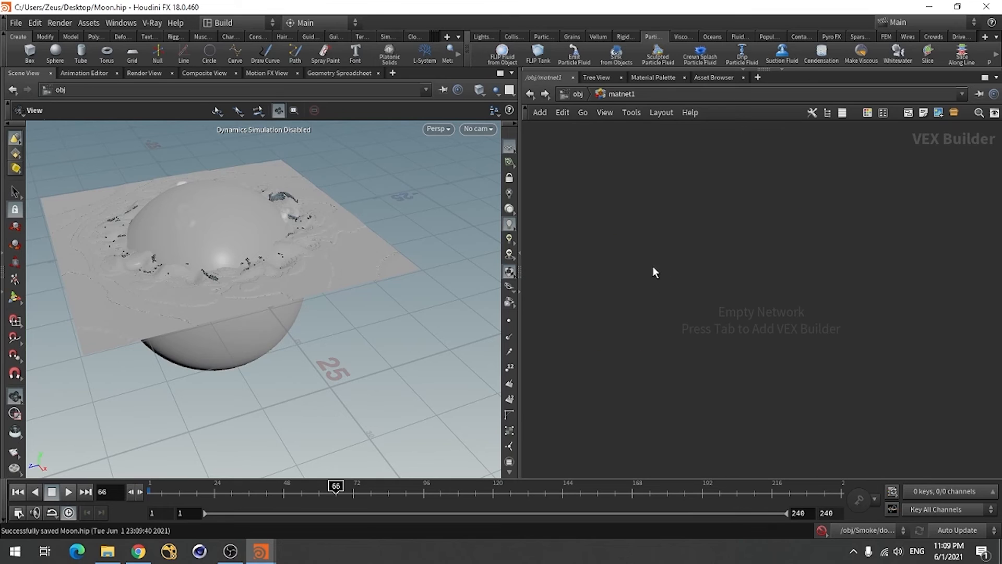
key("Tab")
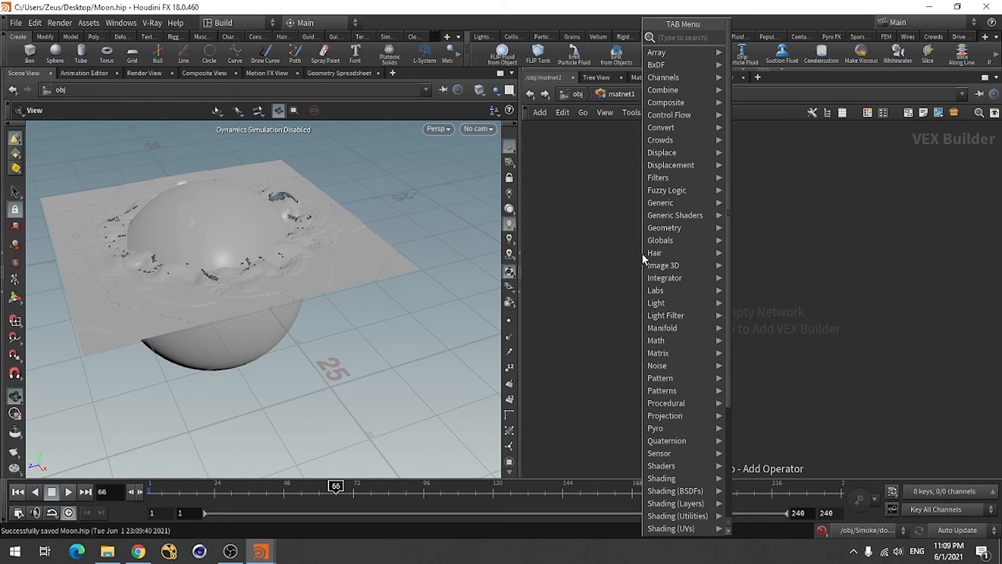
mouse_move(665, 412)
scroll(666, 412, "down", 3)
mouse_move(668, 448)
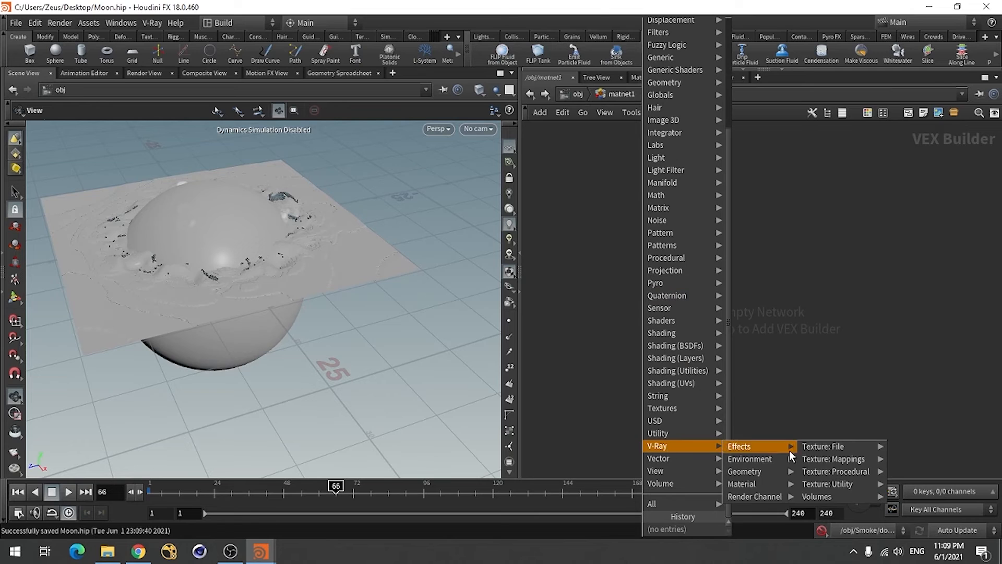
mouse_move(754, 472)
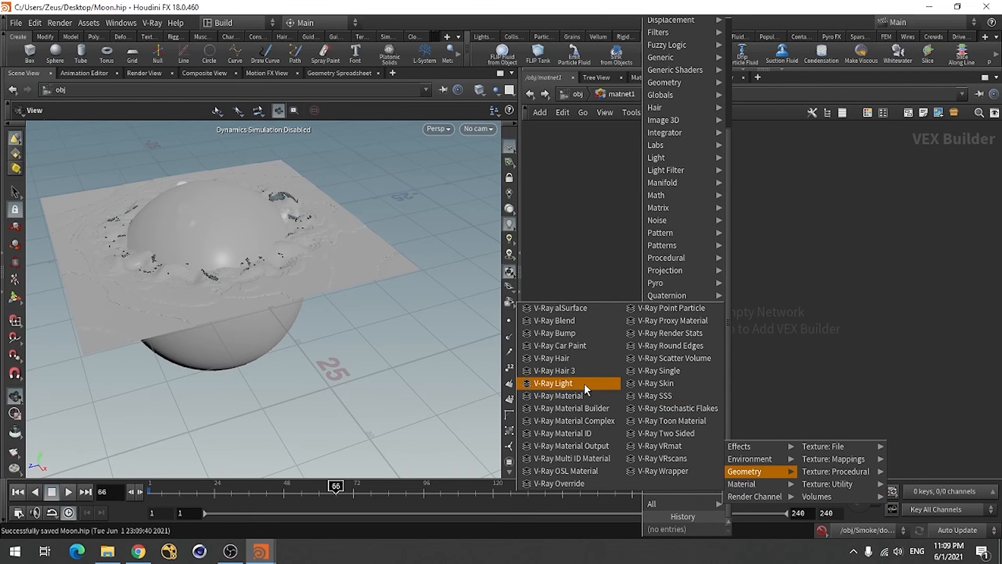
left_click(581, 397)
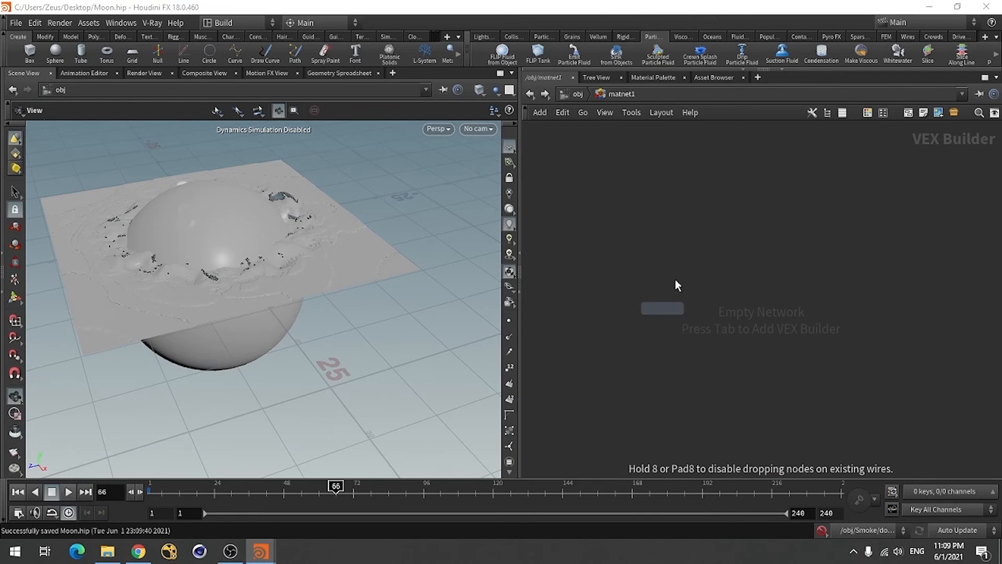
left_click(674, 228)
scroll(591, 355, "down", 2)
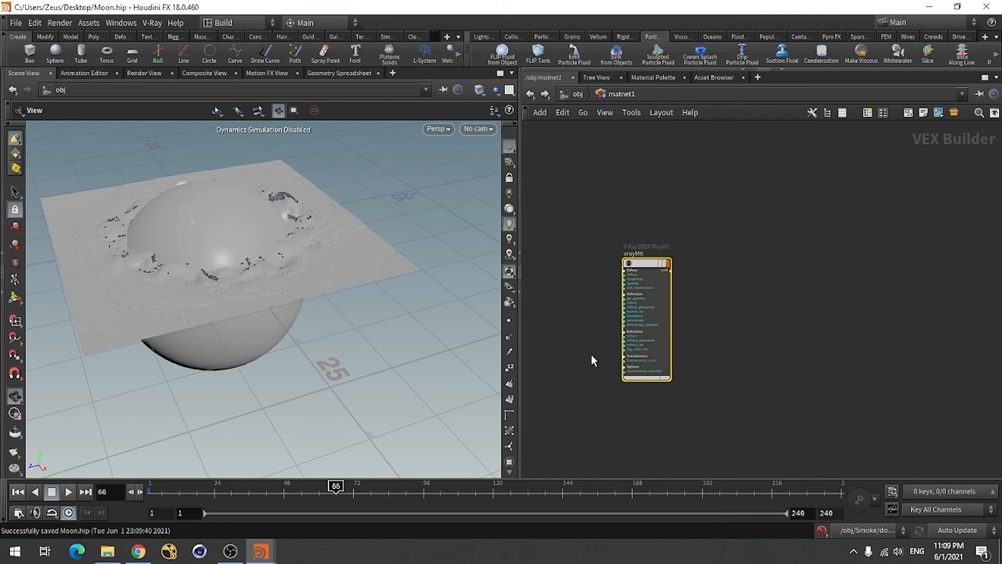
Add a second V-Ray Material node beside the existing vrayMtl node in matnet1.
scroll(591, 355, "up", 1)
key("Tab")
mouse_move(652, 347)
scroll(650, 399, "down", 4)
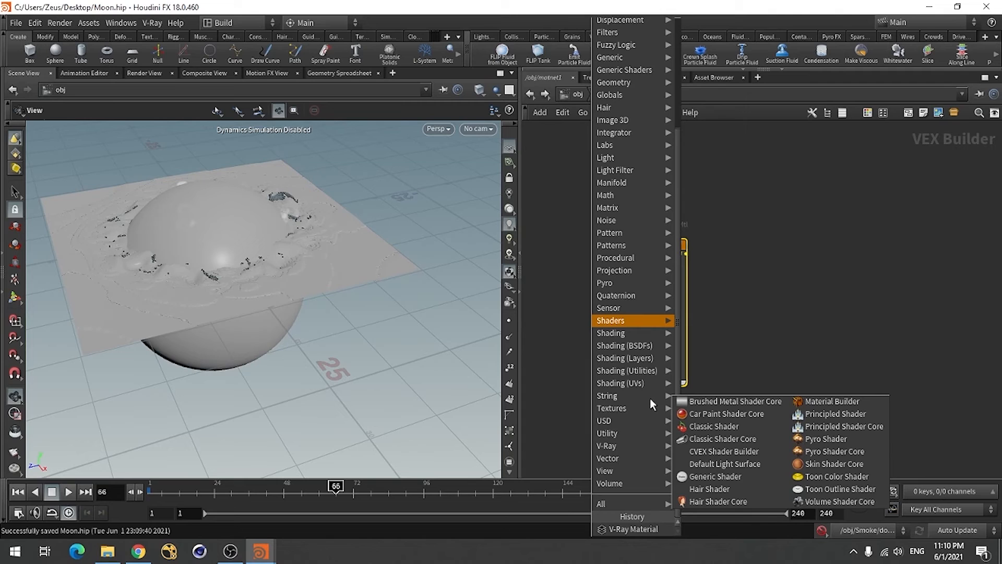
mouse_move(646, 450)
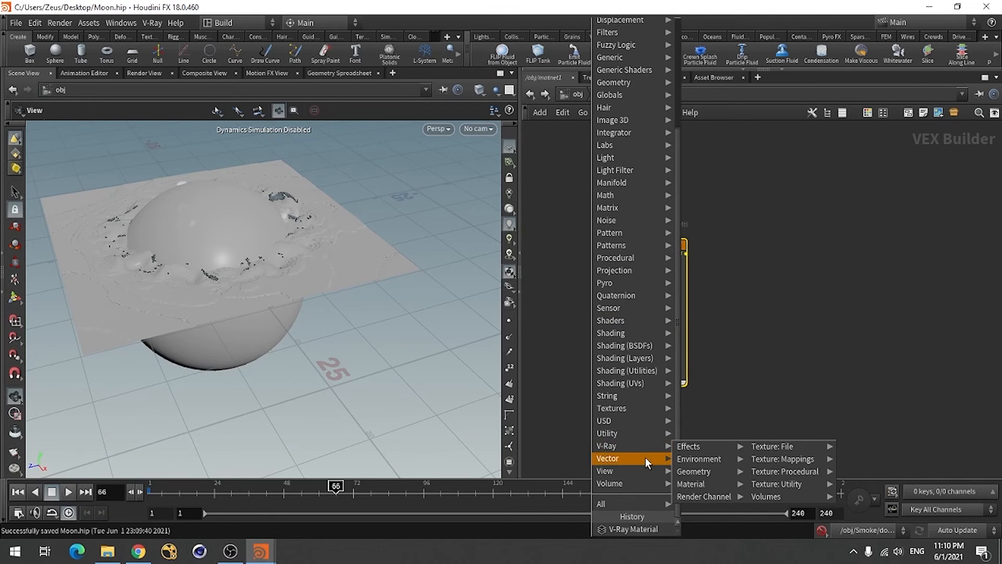
mouse_move(722, 448)
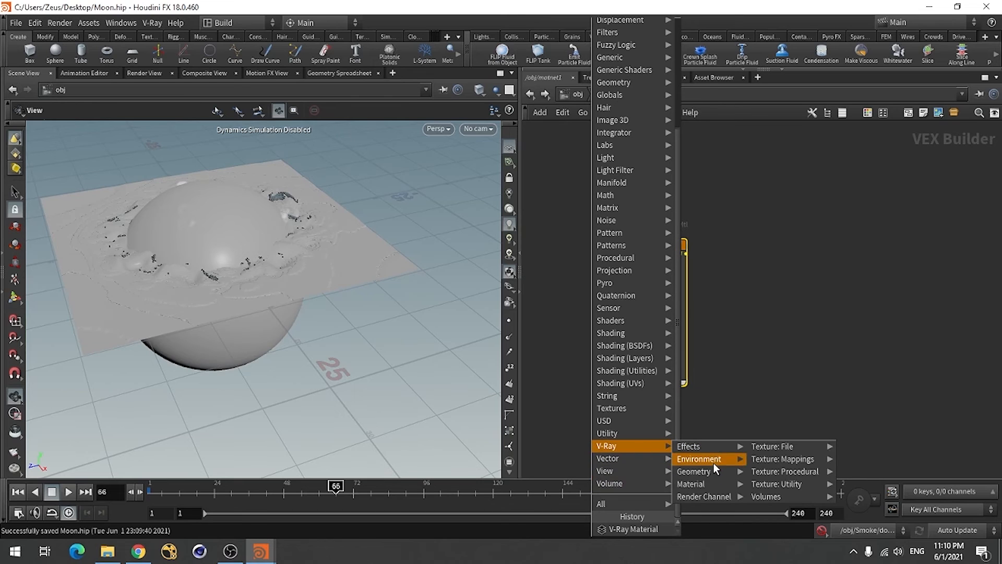
left_click(621, 529)
key("ctrl+s")
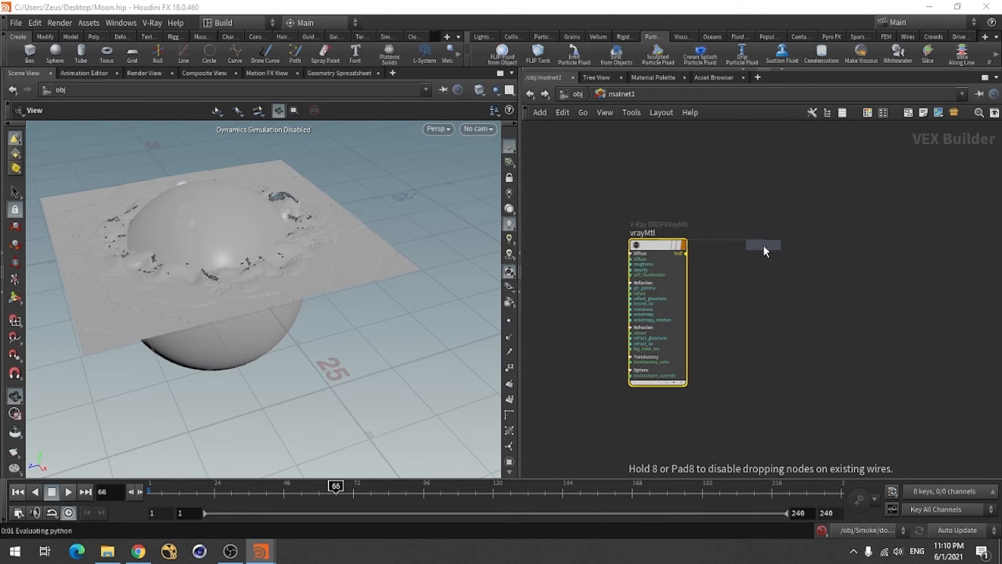
left_click(763, 246)
left_click(890, 298)
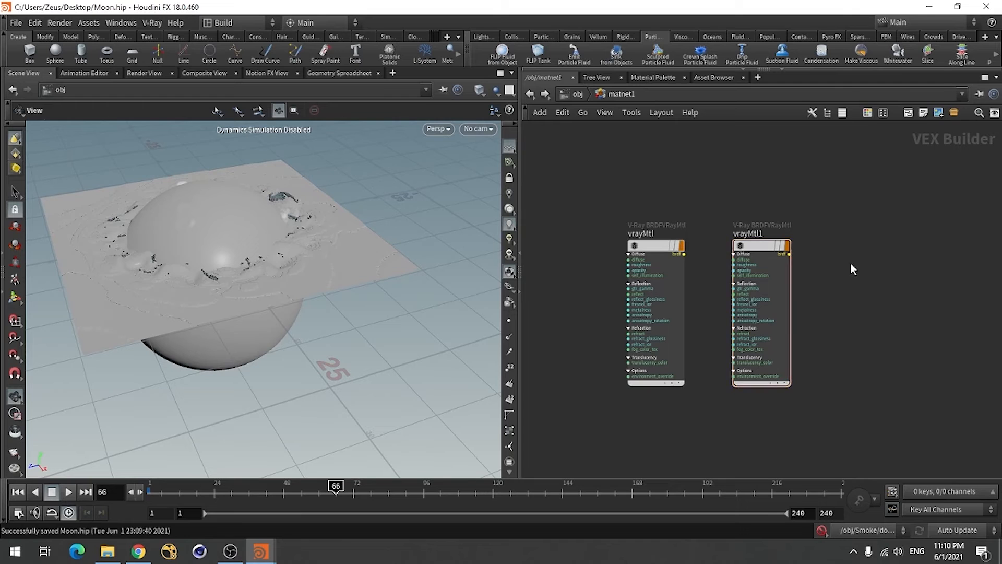
Add a third V-Ray Material node in line with the other two.
key("Tab")
mouse_move(872, 460)
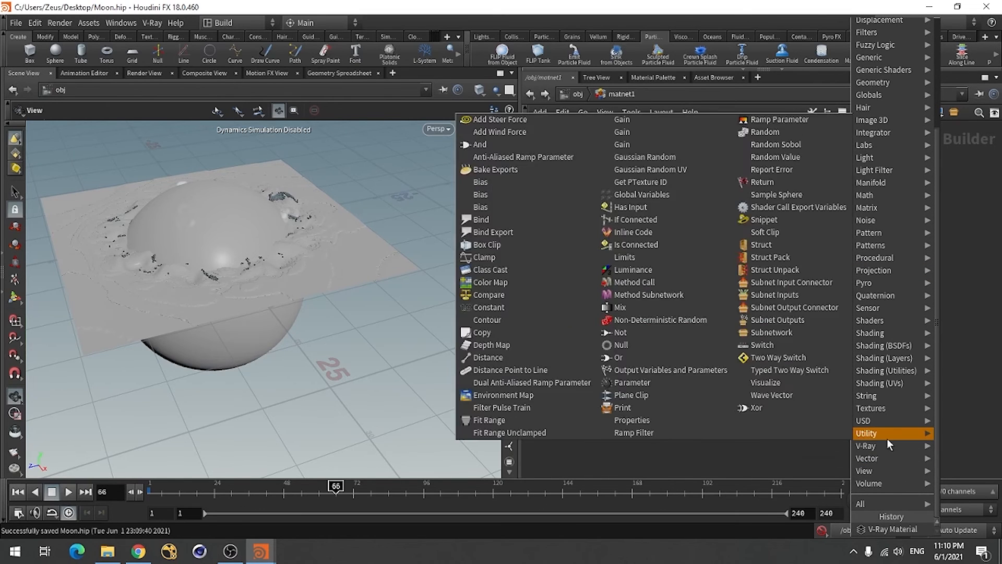
mouse_move(892, 487)
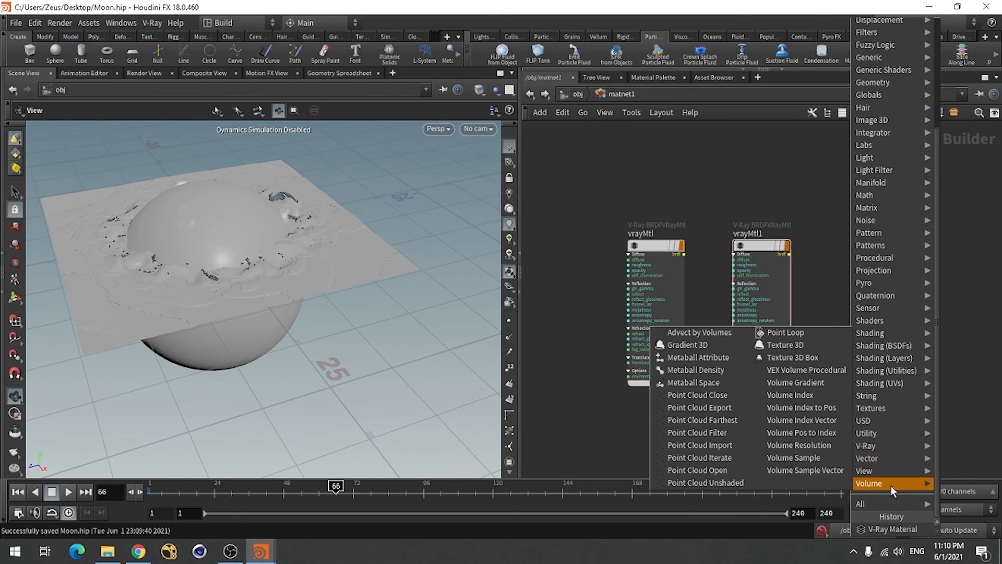
left_click(885, 530)
left_click(860, 246)
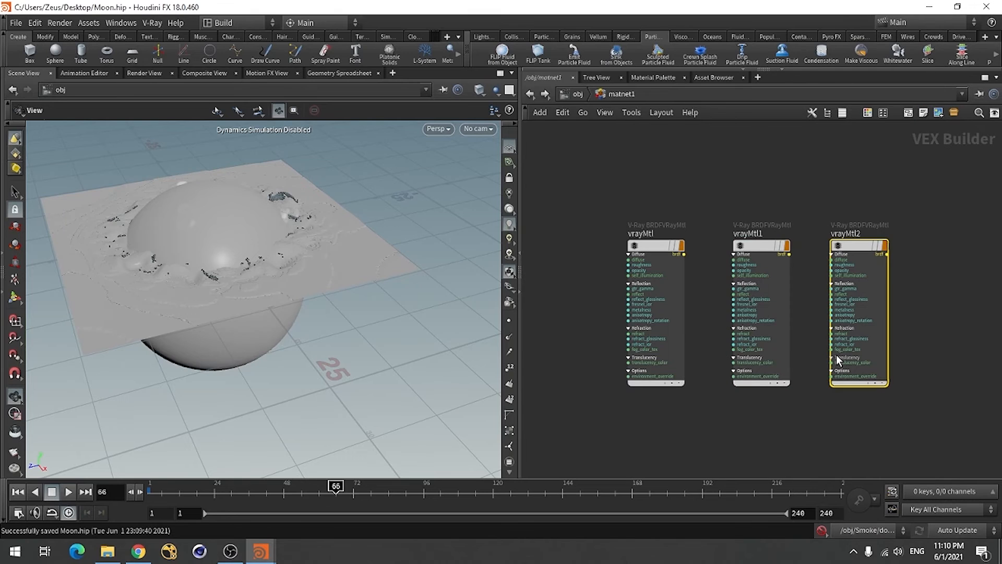
Rename the three V-Ray materials Moon, Ocean and Foam, in order.
double_click(637, 234)
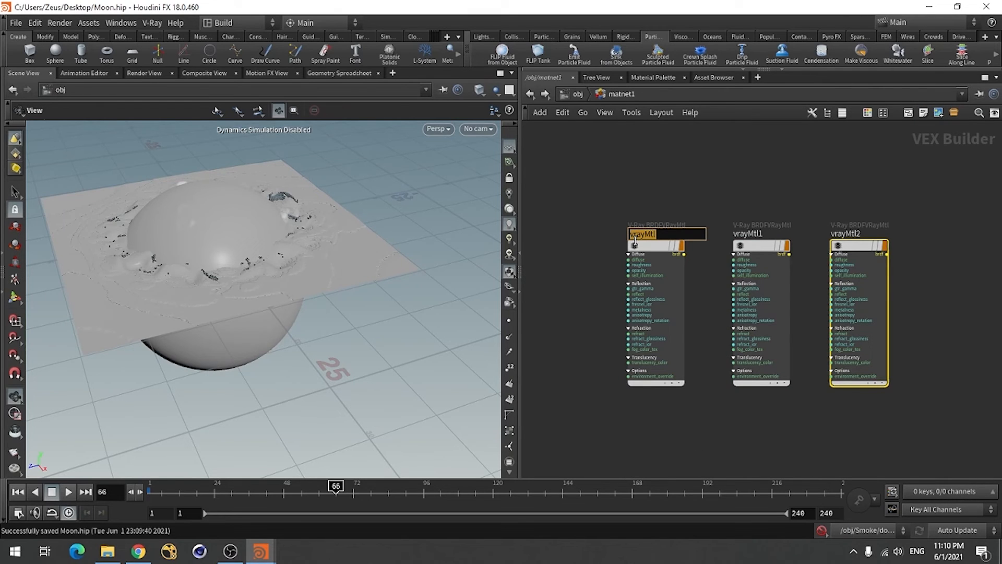
type("Moon")
left_click(734, 212)
double_click(754, 234)
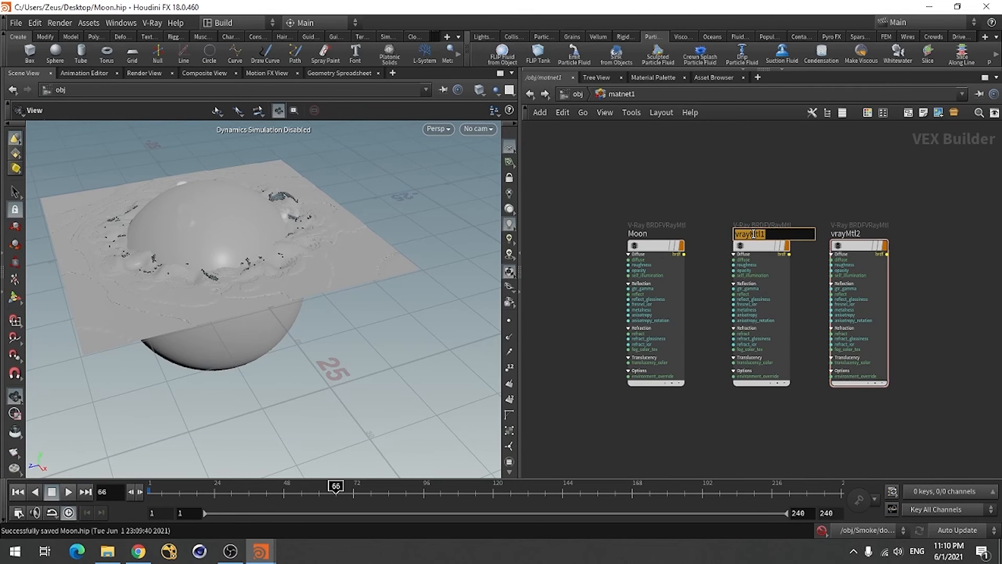
type("Ocean")
left_click(781, 214)
double_click(860, 232)
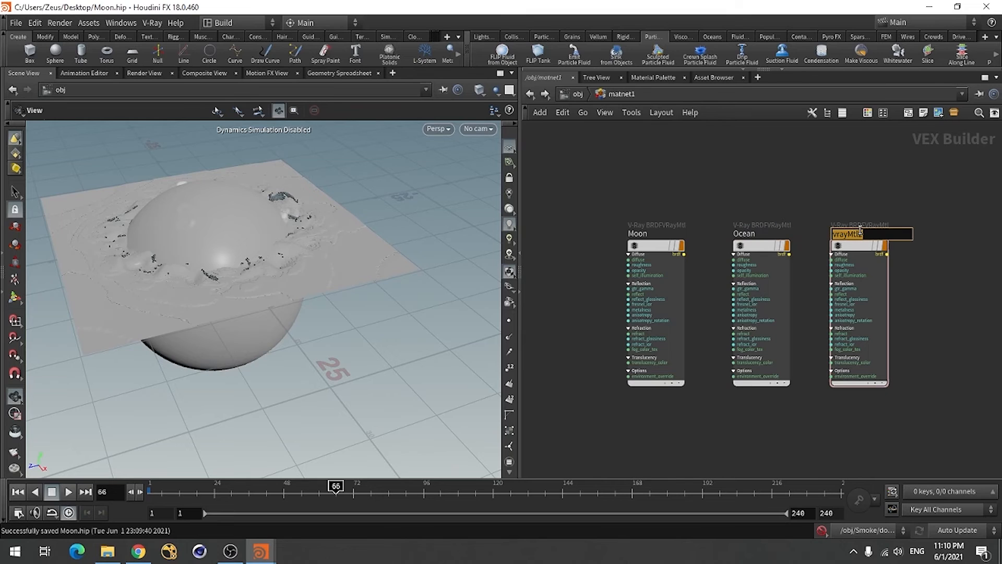
type("Foam")
left_click(779, 186)
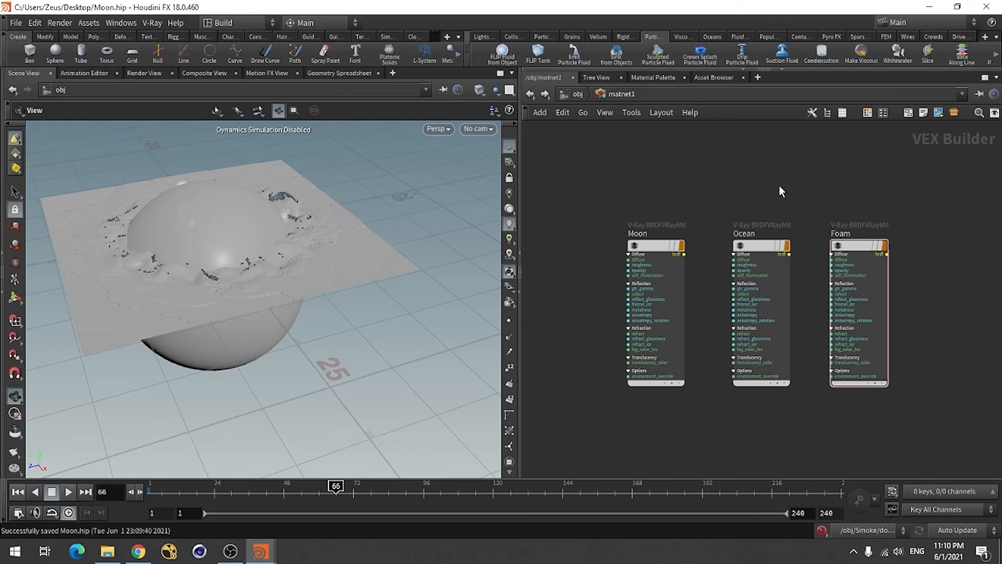
scroll(584, 268, "down", 2)
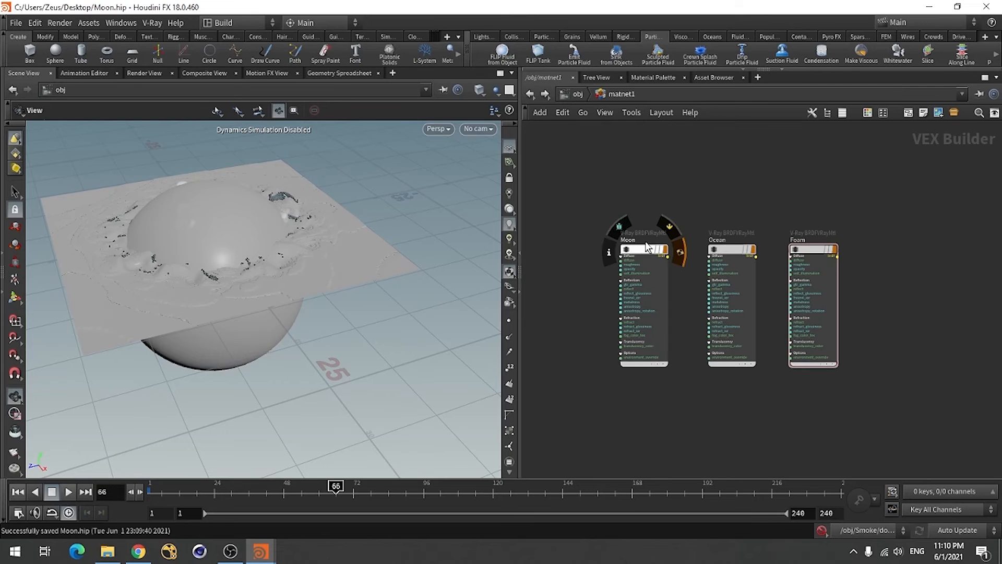
Return to the obj level and restore the parameter pane above the network editor.
left_click(575, 95)
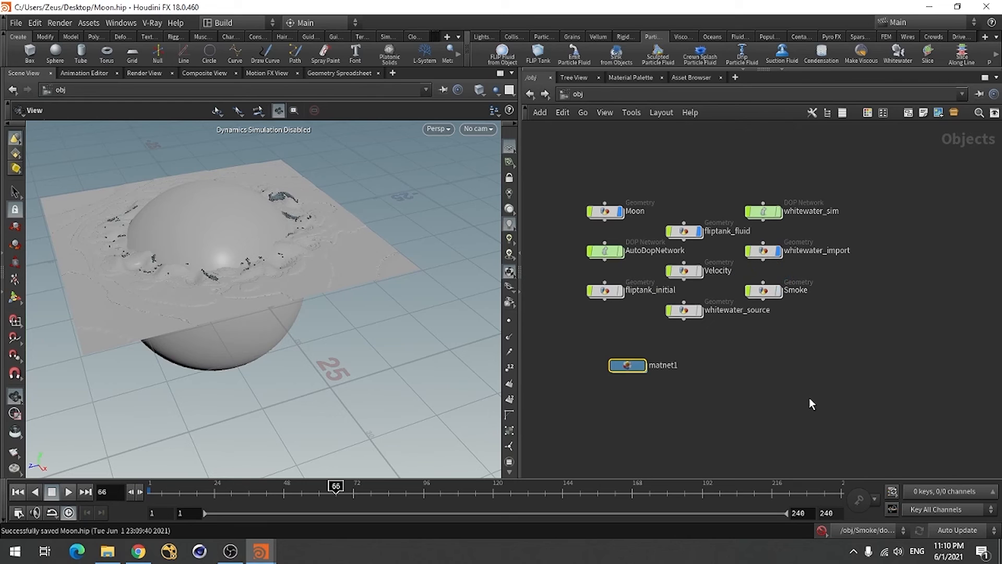
left_click(743, 69)
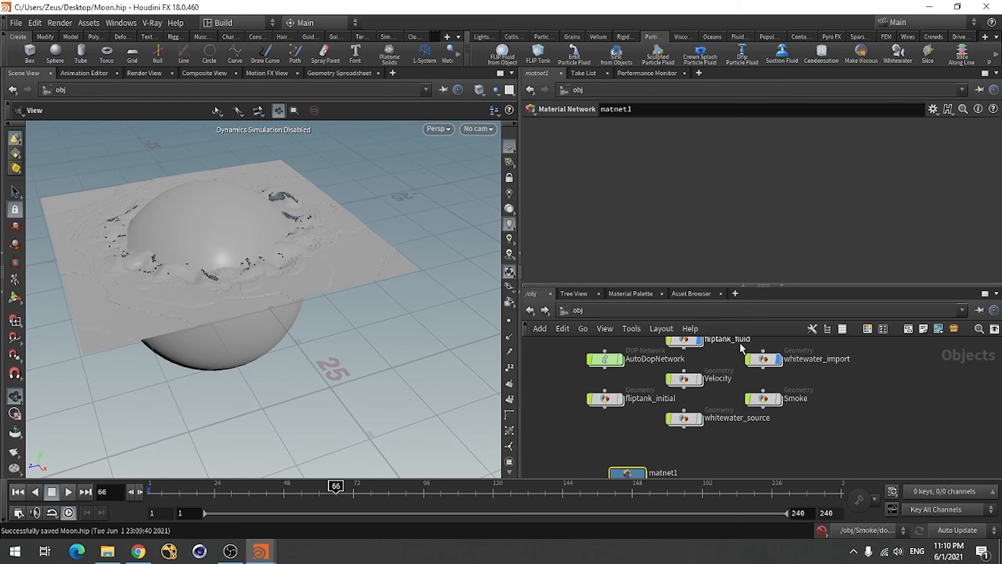
scroll(662, 435, "down", 3)
scroll(647, 394, "up", 3)
Assign the /obj/matnet1/Moon material to the Moon geometry object.
left_click(623, 357)
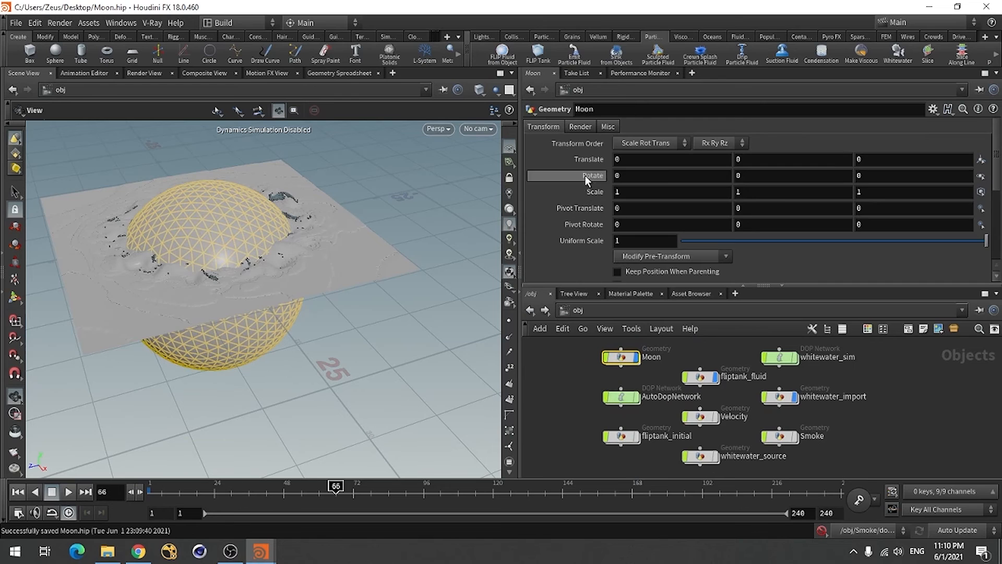
left_click(580, 126)
left_click(982, 143)
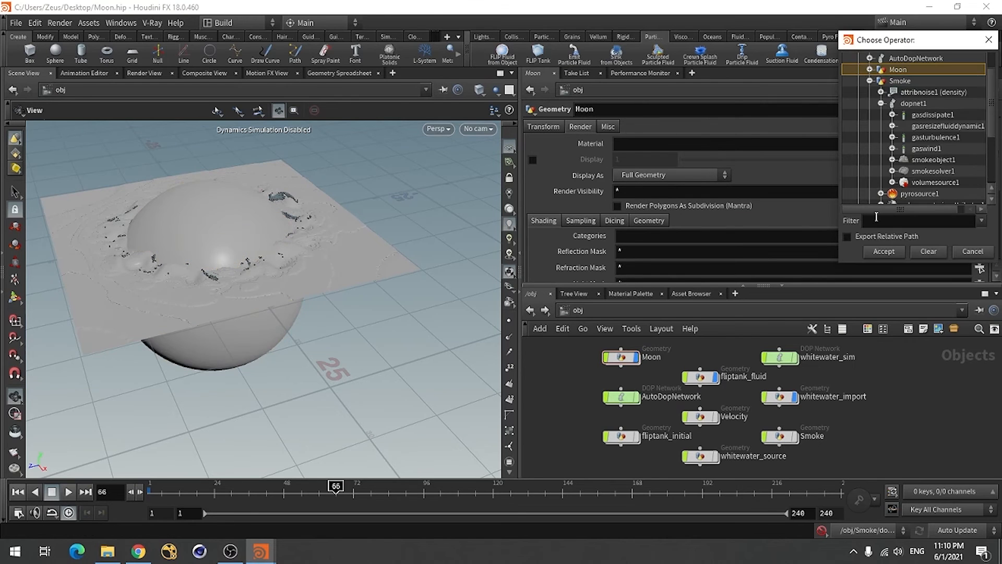
left_click(870, 81)
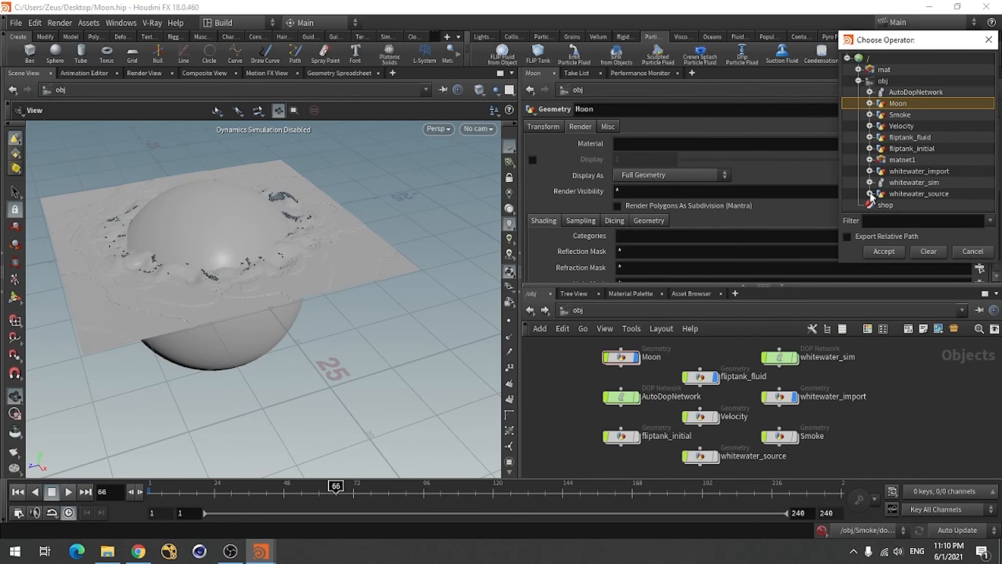
left_click(859, 70)
left_click(859, 69)
left_click(870, 159)
scroll(867, 171, "down", 1)
left_click(911, 151)
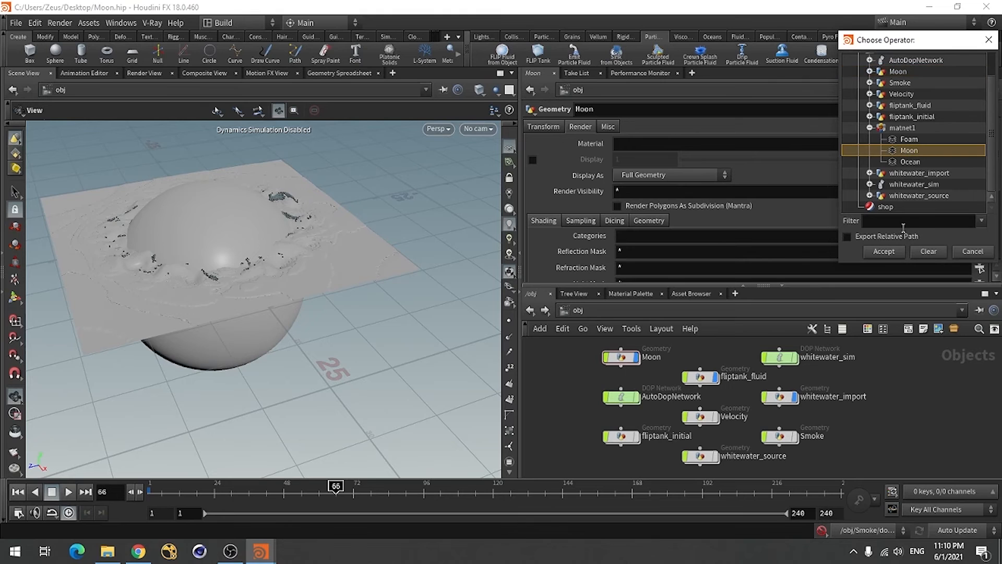
left_click(888, 253)
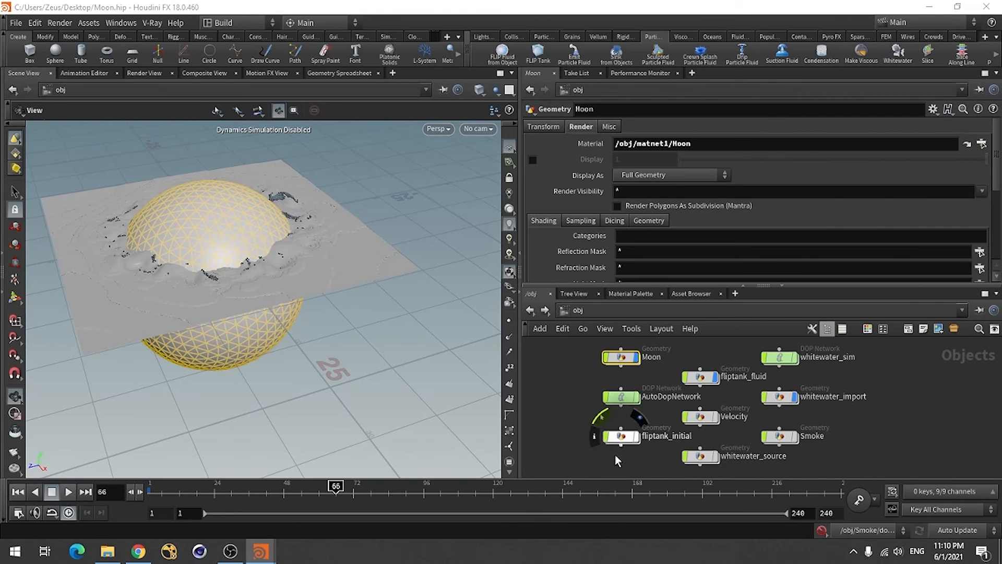
Assign the /obj/matnet1/Ocean material to the fliptank_fluid object.
left_click(702, 377)
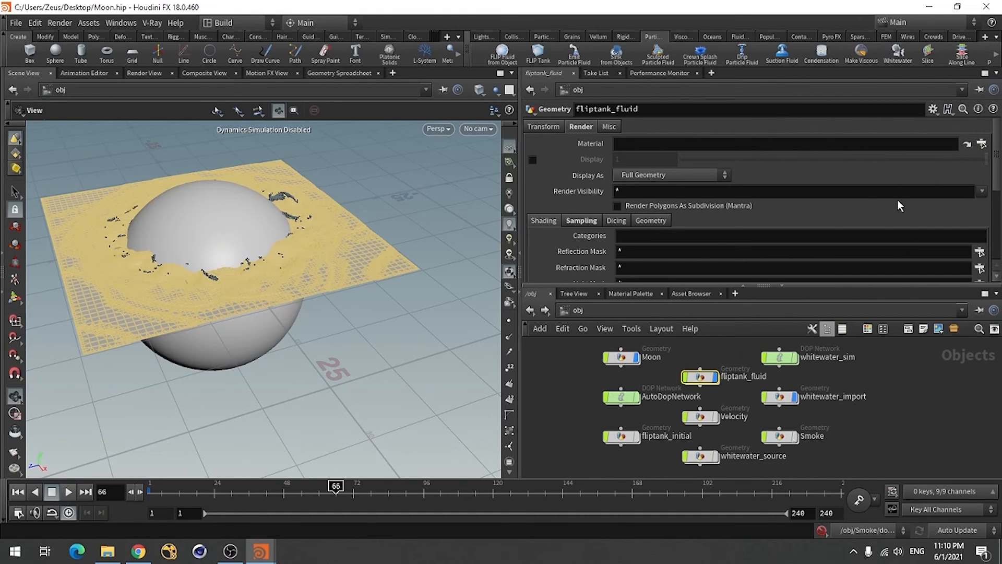
left_click(982, 144)
left_click(911, 160)
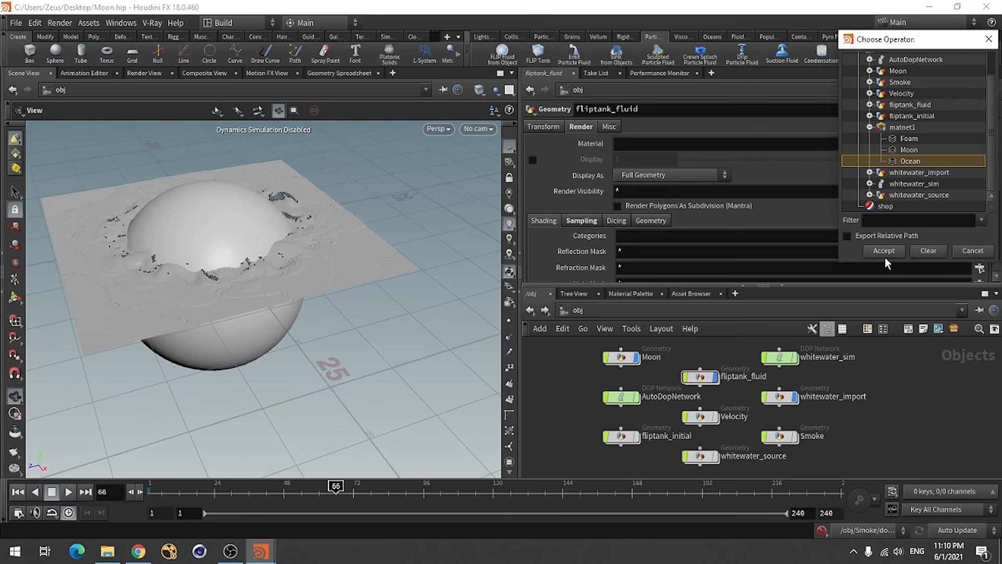
left_click(885, 253)
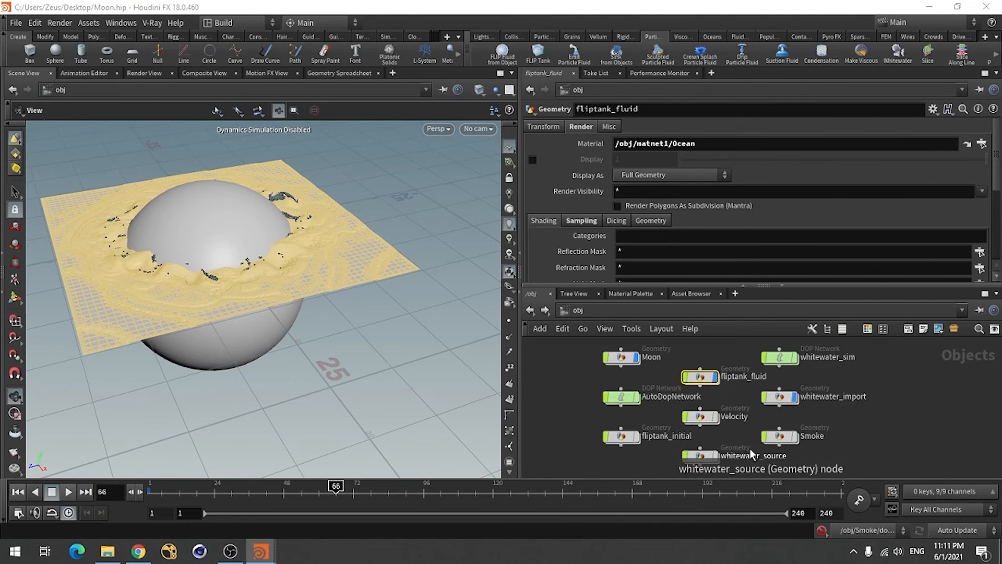
Replace the material of whitewater_import with /obj/matnet1/Foam.
left_click(778, 398)
left_click(583, 128)
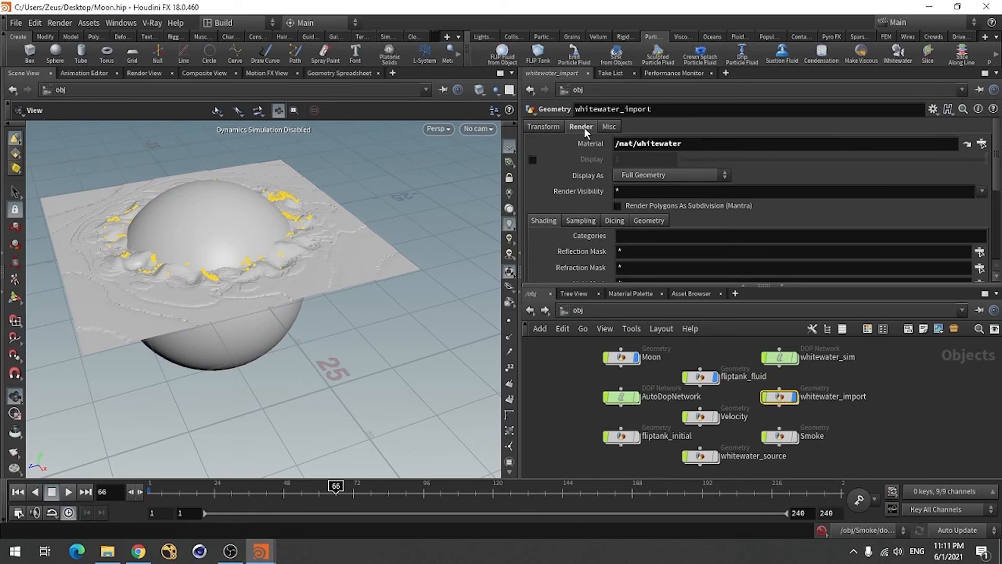
left_click(982, 143)
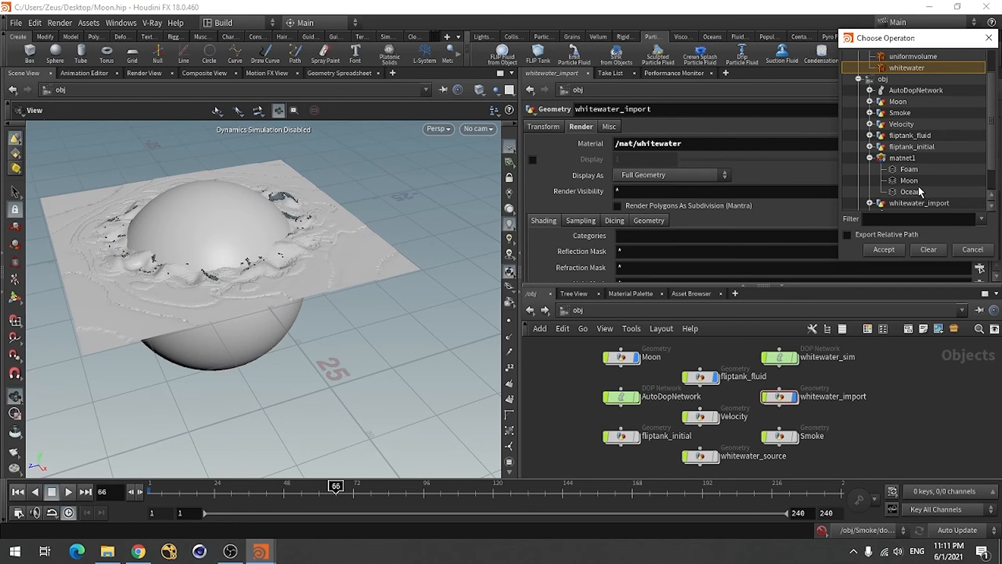
left_click(911, 171)
left_click(884, 250)
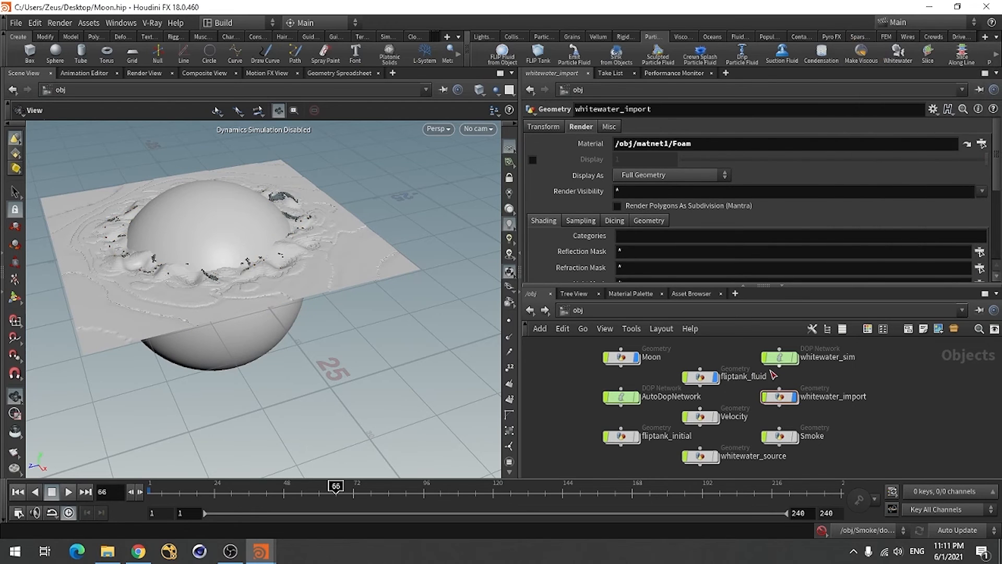
Frame the moon and ocean from a closer angle, create a new camera from that view and lock it to the viewport.
right_click_drag(172, 282, 259, 231)
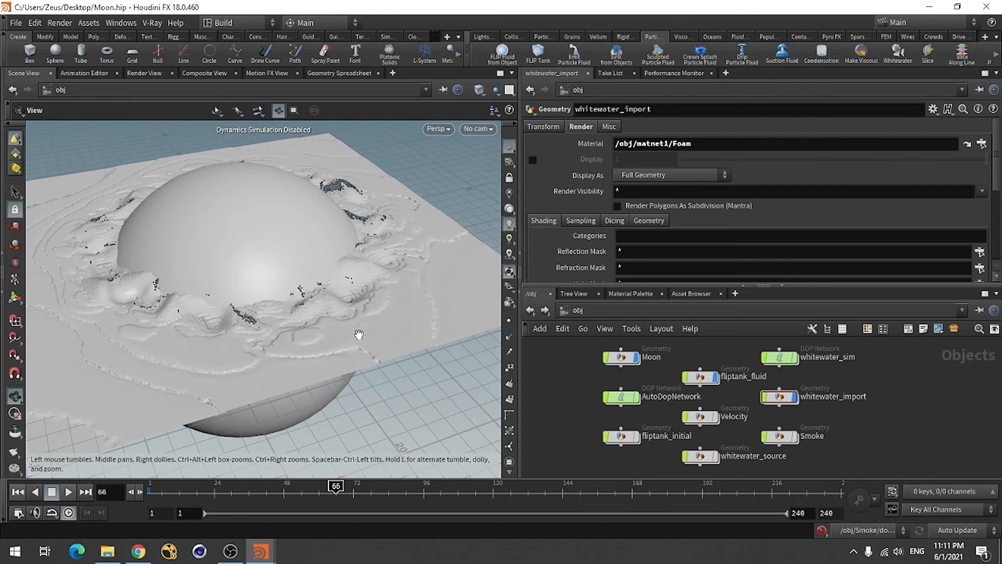
scroll(231, 266, "up", 2)
right_click_drag(228, 276, 170, 280)
middle_click_drag(169, 262, 251, 314)
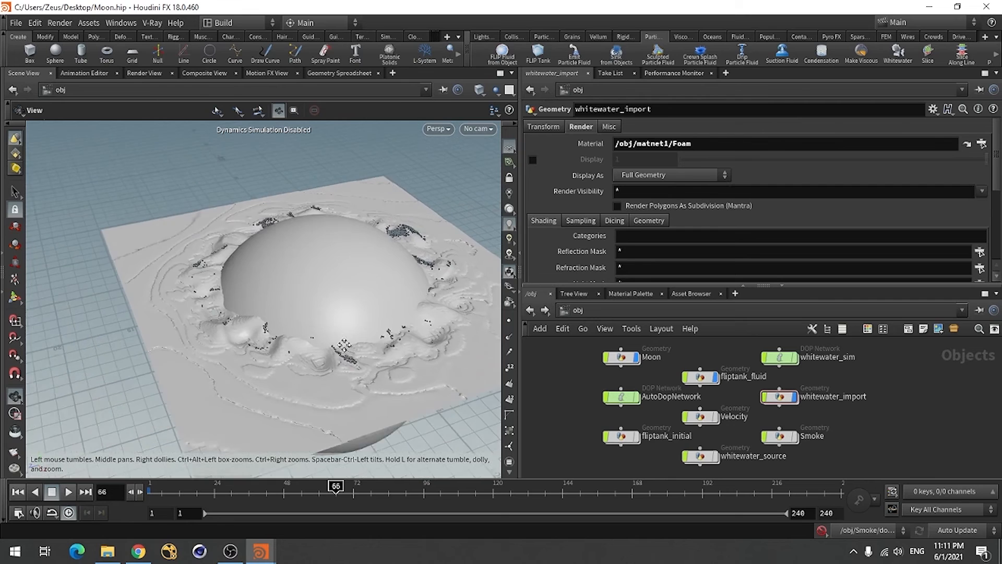
right_click_drag(261, 320, 340, 315)
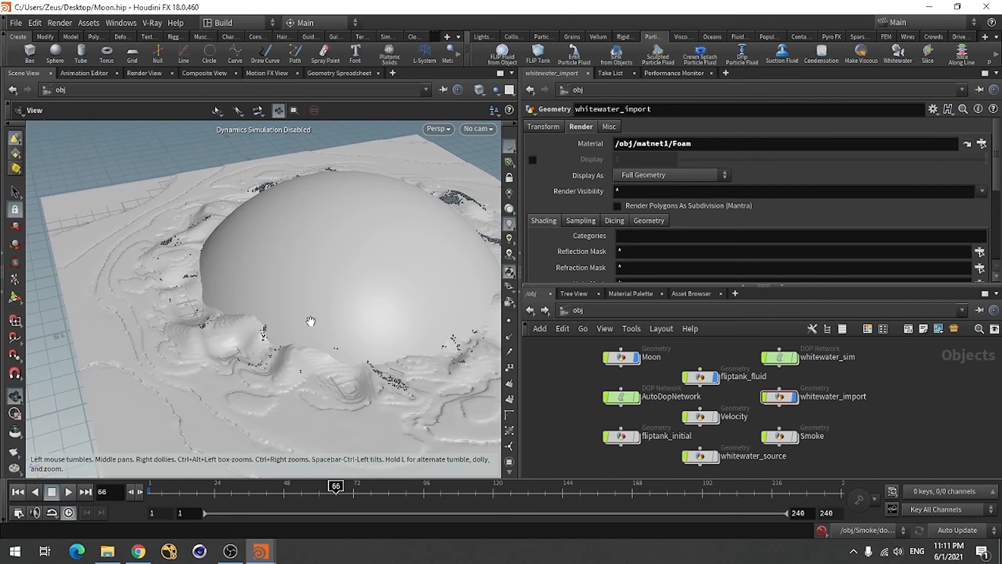
left_click(484, 130)
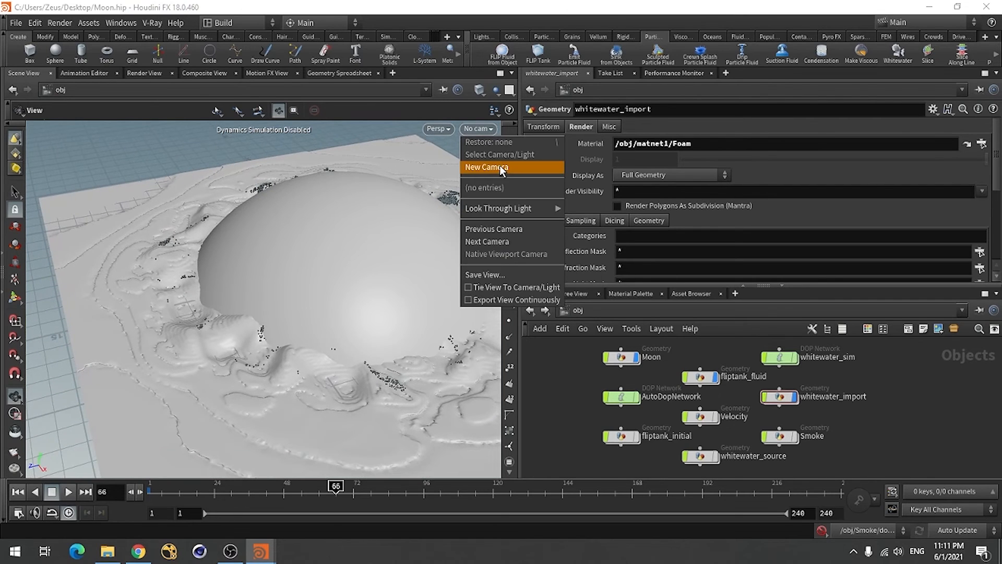
left_click(484, 168)
left_click(509, 177)
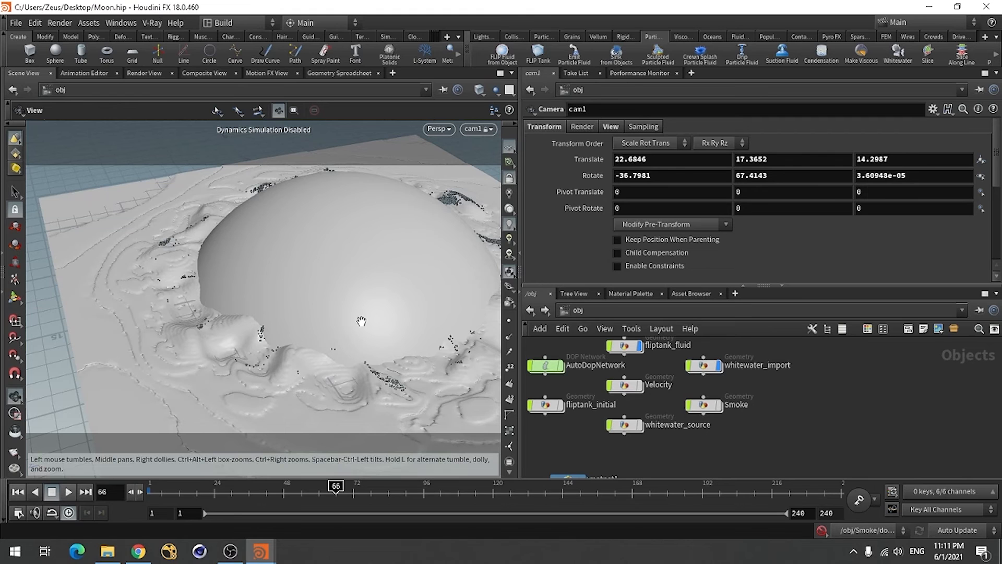
Reframe the locked camera farther back around the moon and splash, at a translate of about 30.6, 22.7, 13.8.
right_click_drag(359, 274, 278, 298)
middle_click_drag(316, 284, 230, 306)
right_click_drag(301, 322, 361, 323)
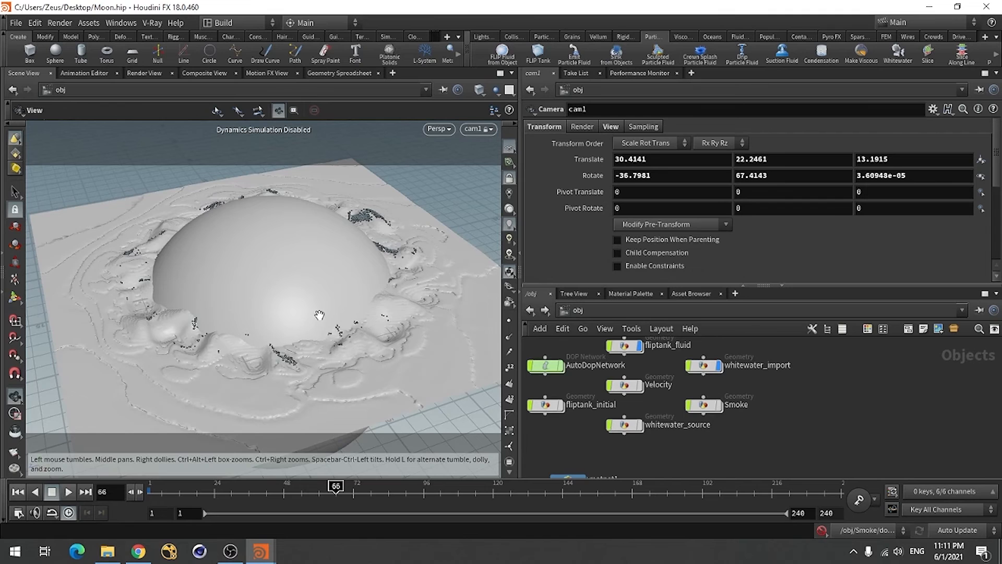
scroll(319, 314, "up", 1)
scroll(301, 325, "down", 1)
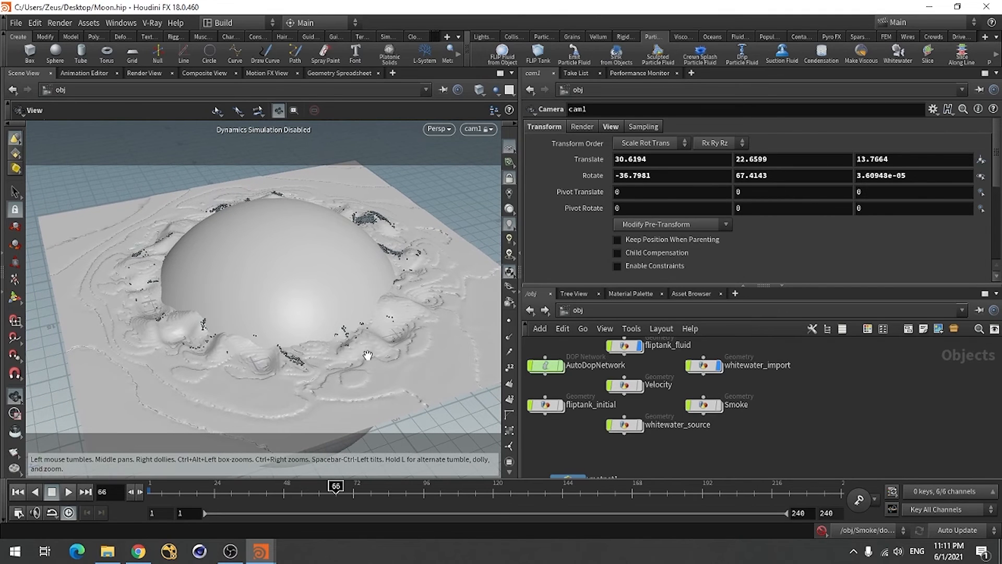
Create a V-Ray render node for the scene.
left_click(153, 22)
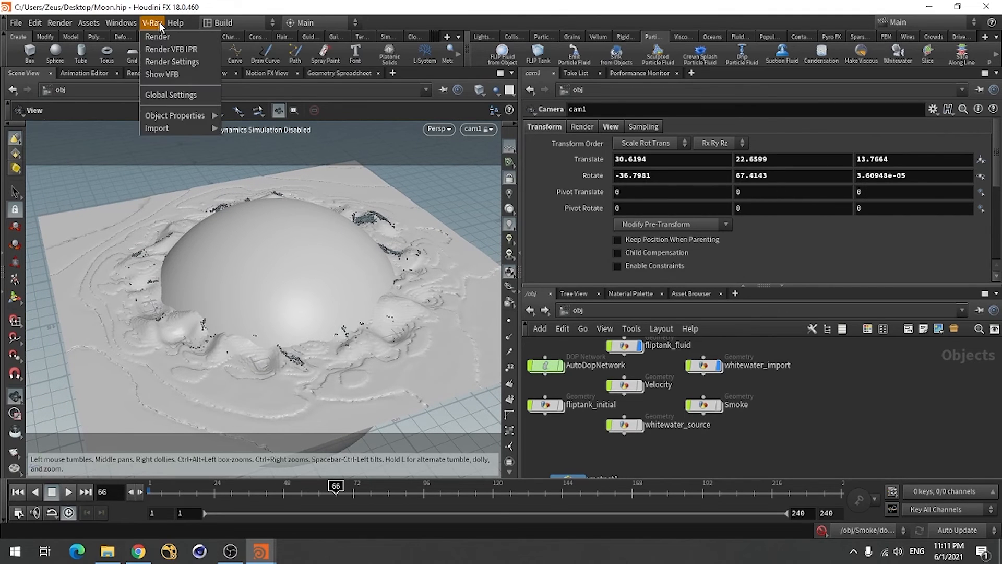
mouse_move(59, 26)
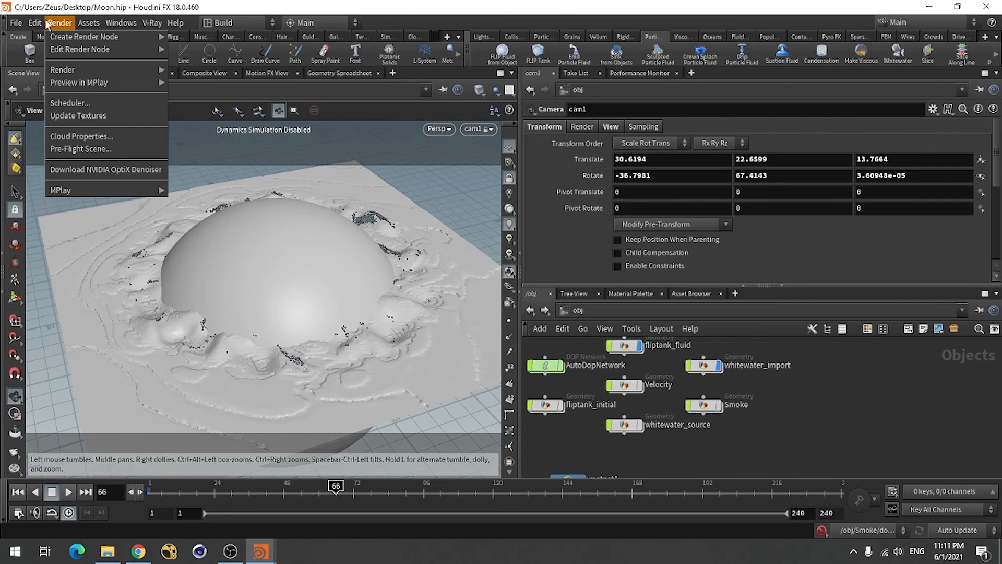
mouse_move(99, 35)
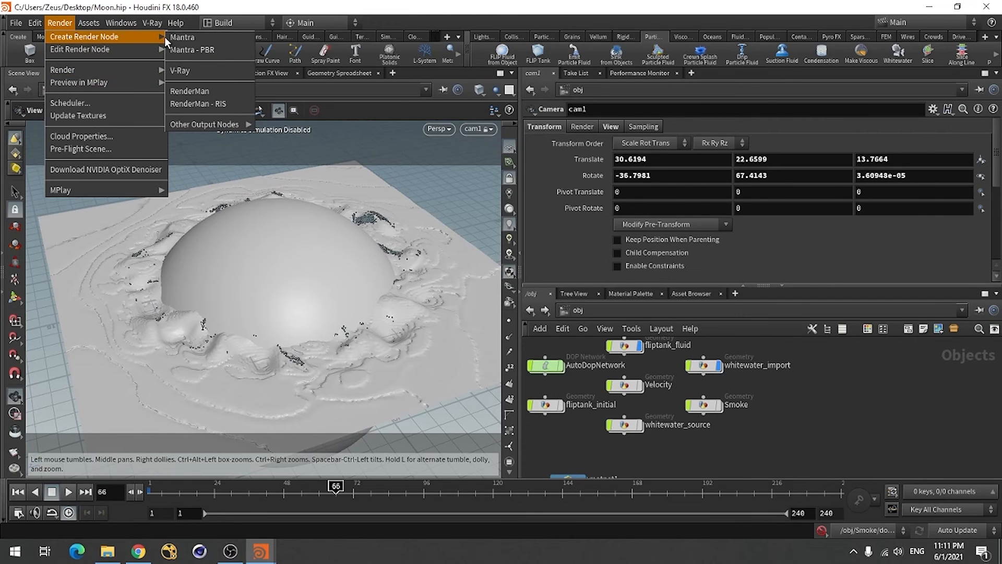
left_click(195, 71)
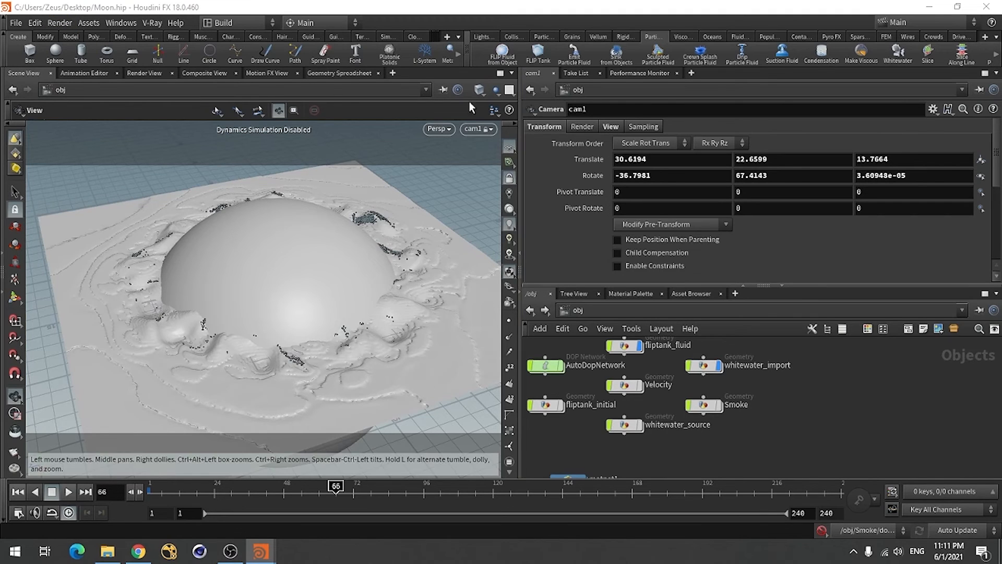
Set the V-Ray render device mode to RTX and apply the NVIDIA GeForce RTX 2060 SUPER as the GPU device.
left_click(153, 24)
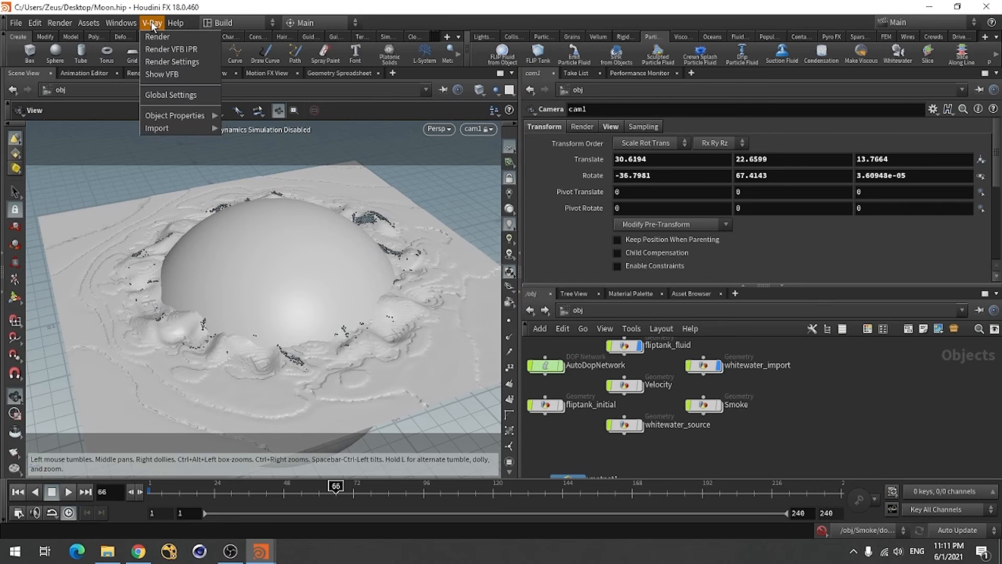
left_click(179, 64)
left_click(115, 202)
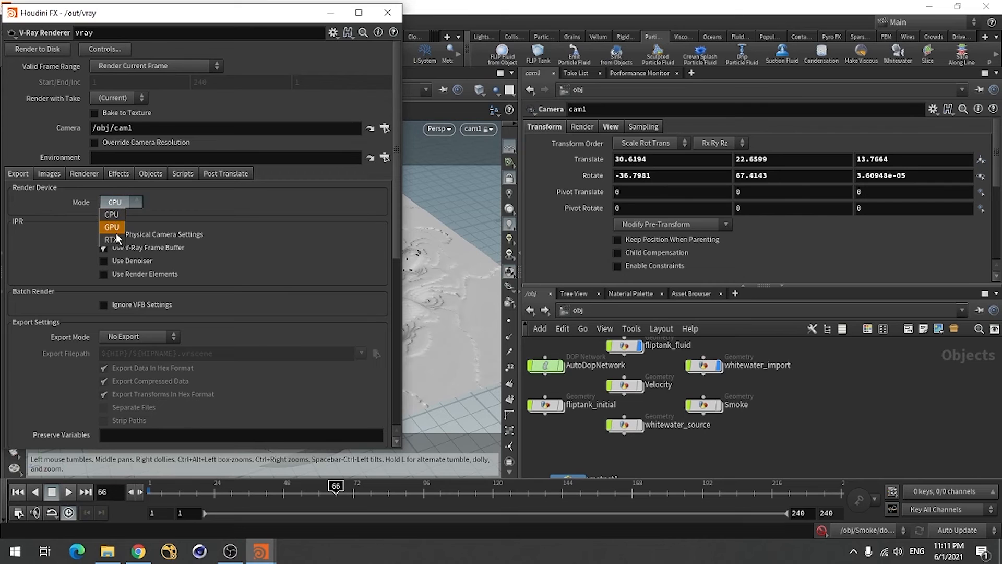
left_click(113, 239)
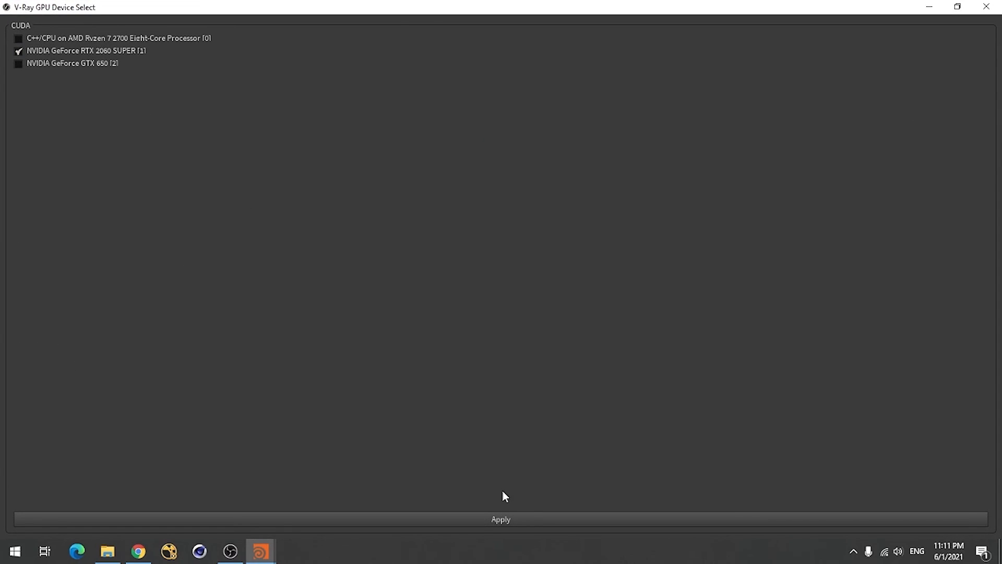
left_click(522, 519)
Turn off Save Image in the V-Ray render settings, then save the scene file.
left_click(52, 176)
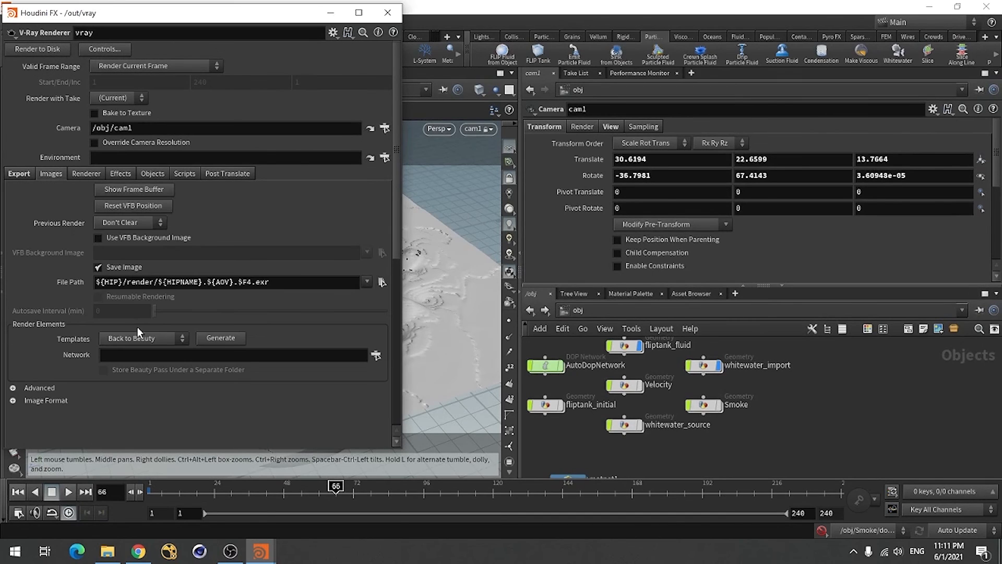
left_click(114, 269)
left_click(88, 174)
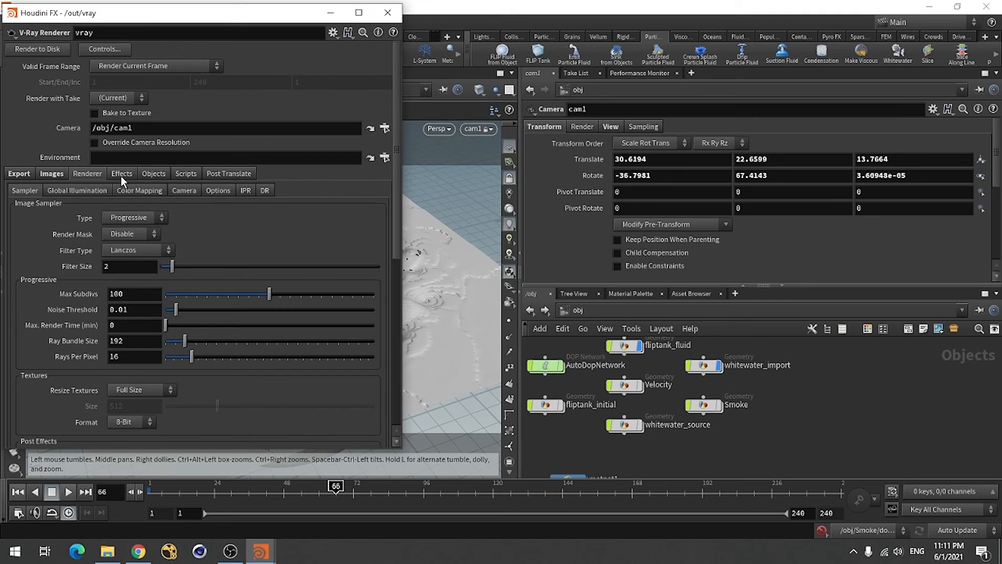
left_click(178, 190)
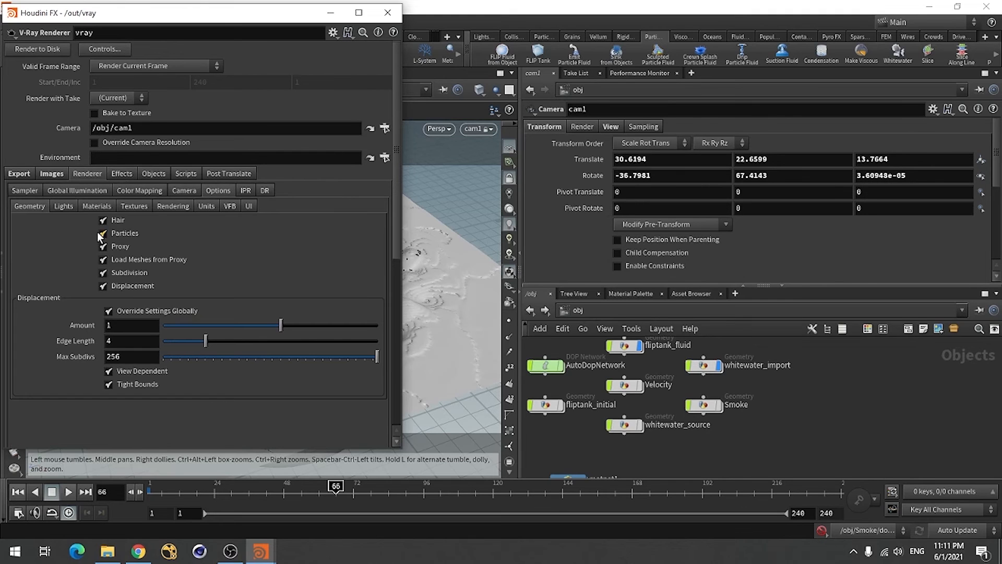
left_click(65, 207)
left_click(387, 12)
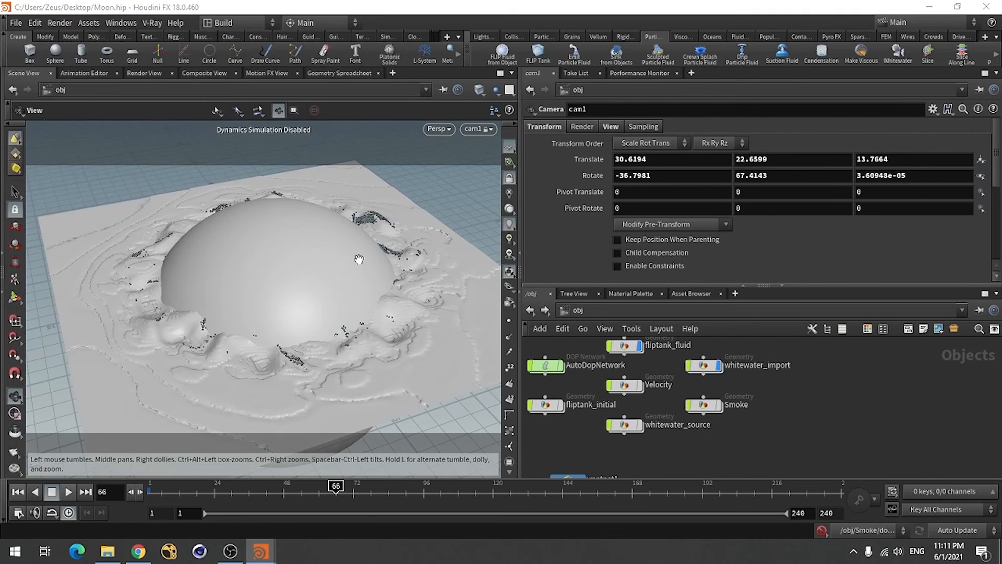
key("ctrl+s")
Set the resolution of cam1 to 960 x 540 and save the scene.
left_click(152, 23)
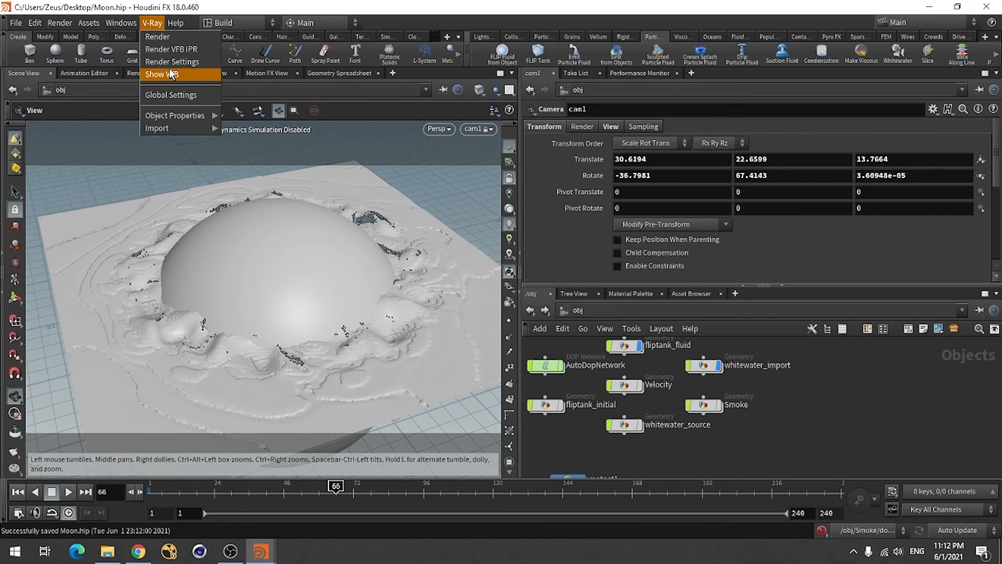
left_click(799, 430)
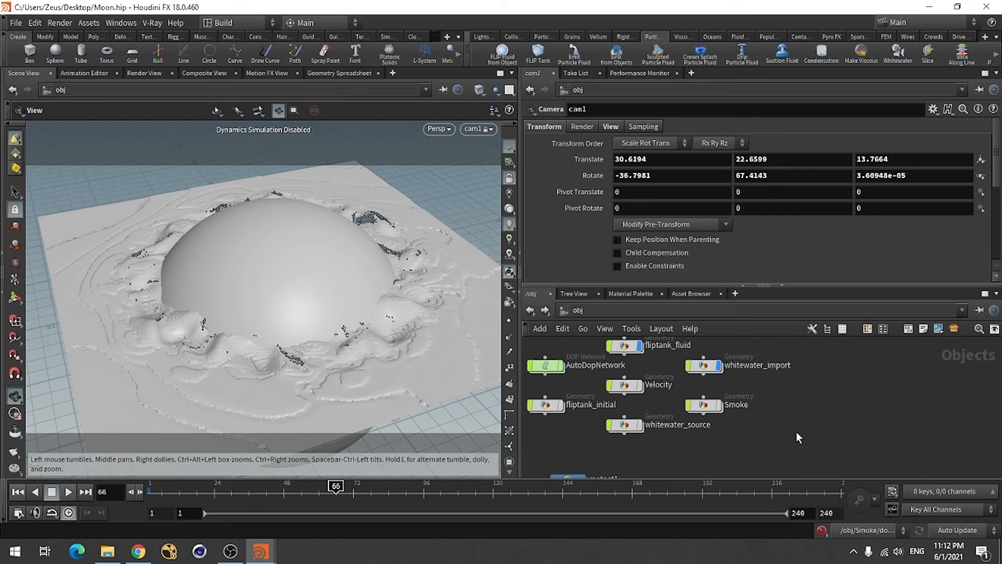
scroll(780, 427, "down", 3)
scroll(698, 475, "up", 3)
scroll(705, 475, "up", 2)
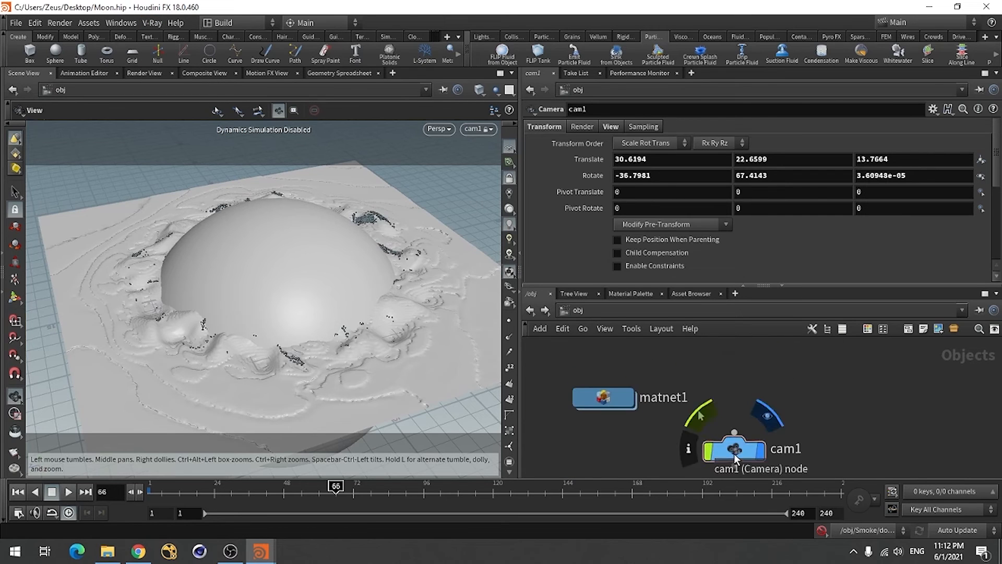
left_click(734, 452)
left_click(610, 127)
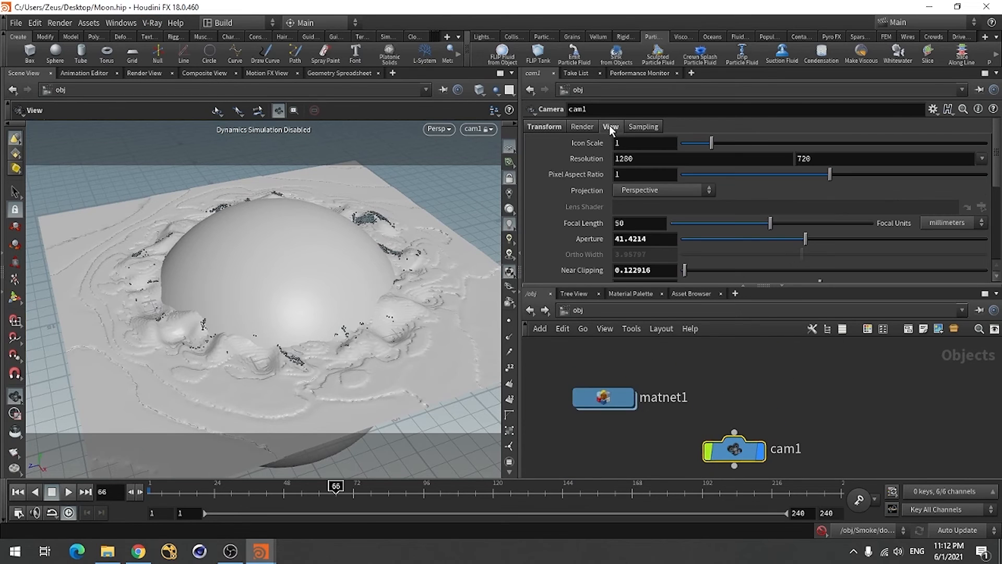
left_click(668, 159)
type("60")
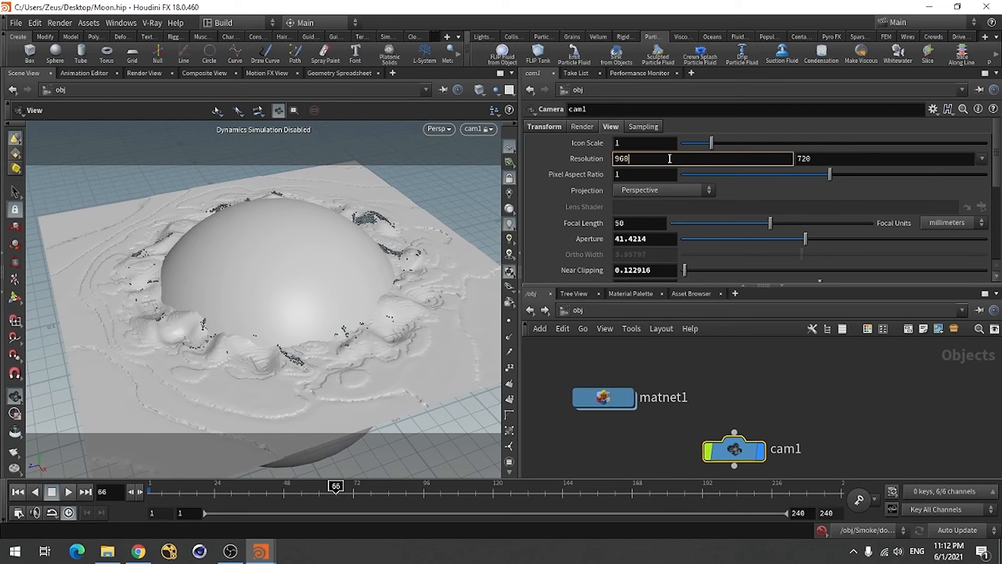
key("Tab")
type("54")
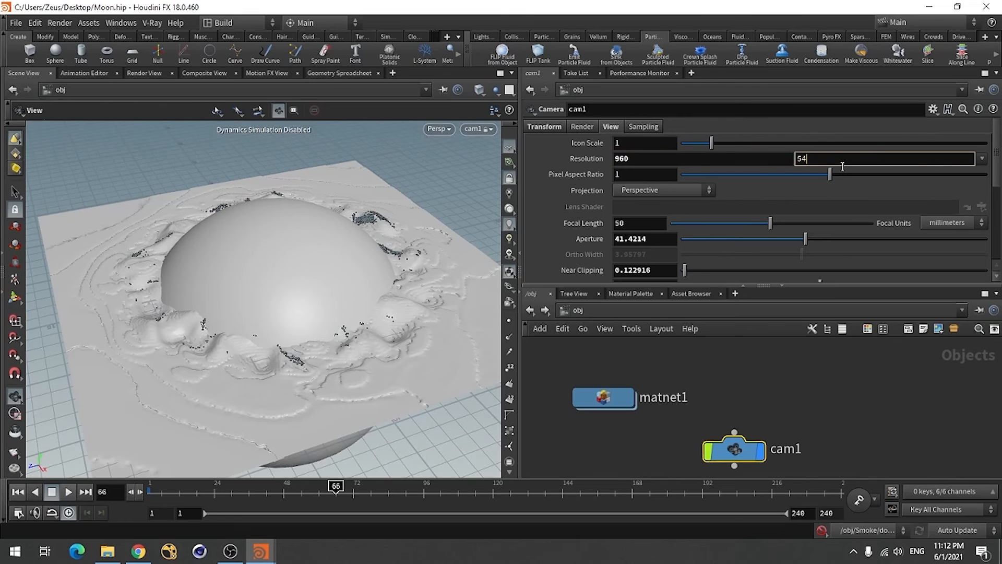
type("0")
key("Return")
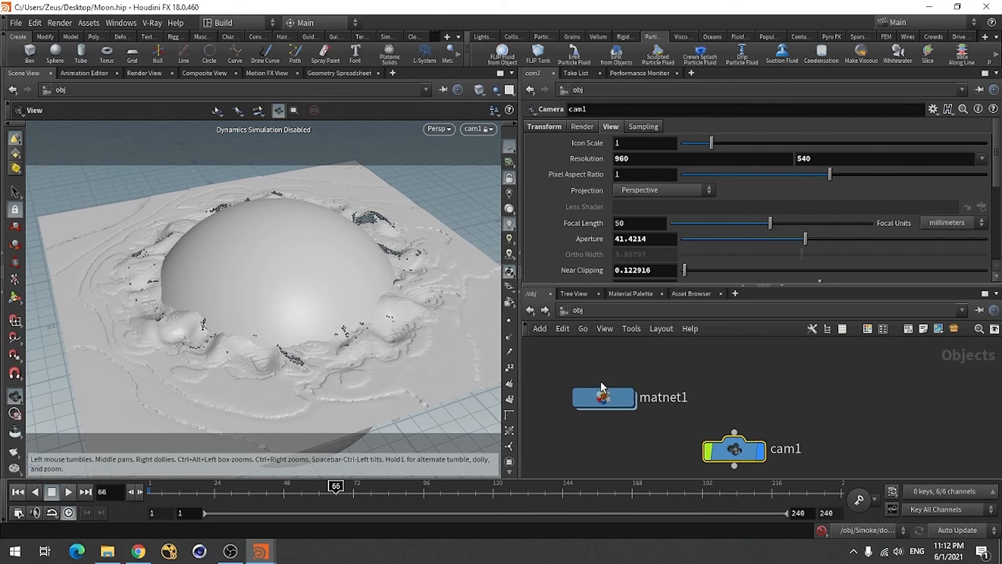
left_click(789, 396)
key("ctrl+s")
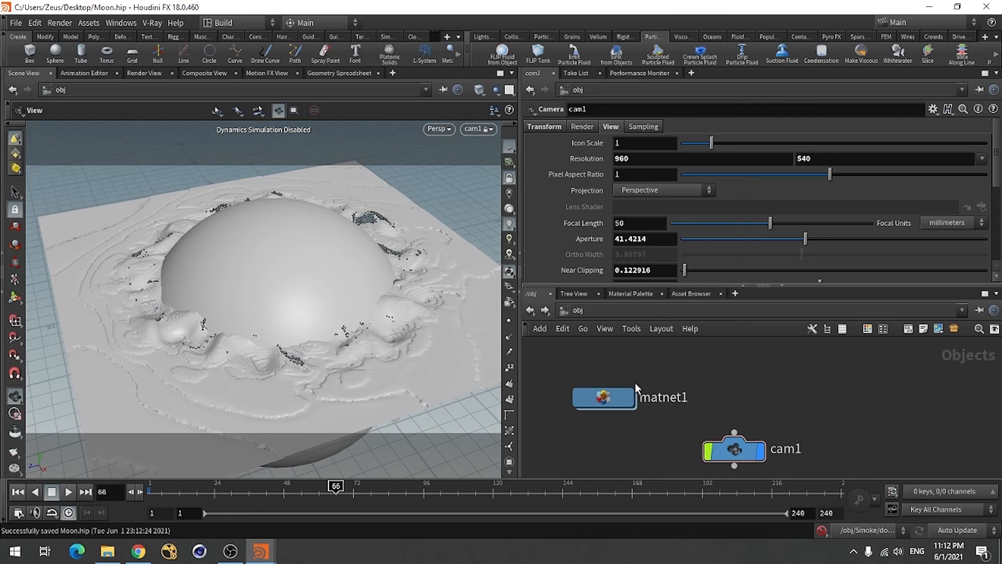
Show the V-Ray frame buffer and minimize its window.
left_click(152, 22)
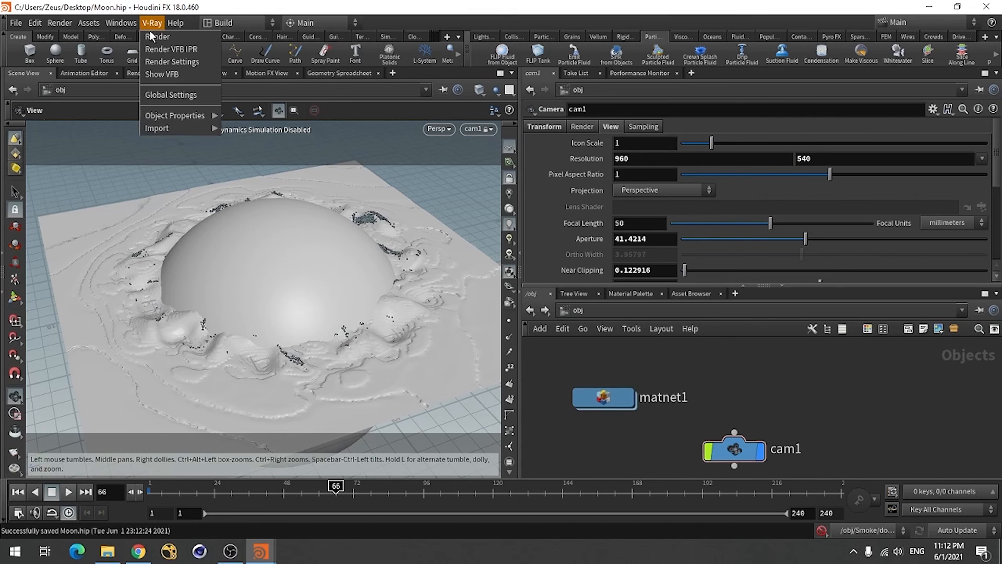
left_click(163, 76)
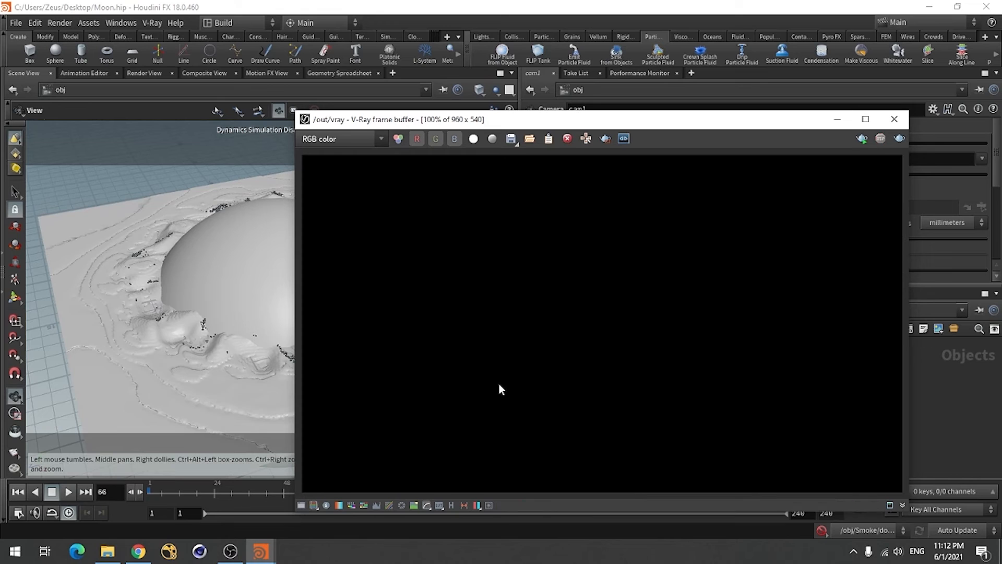
left_click(837, 120)
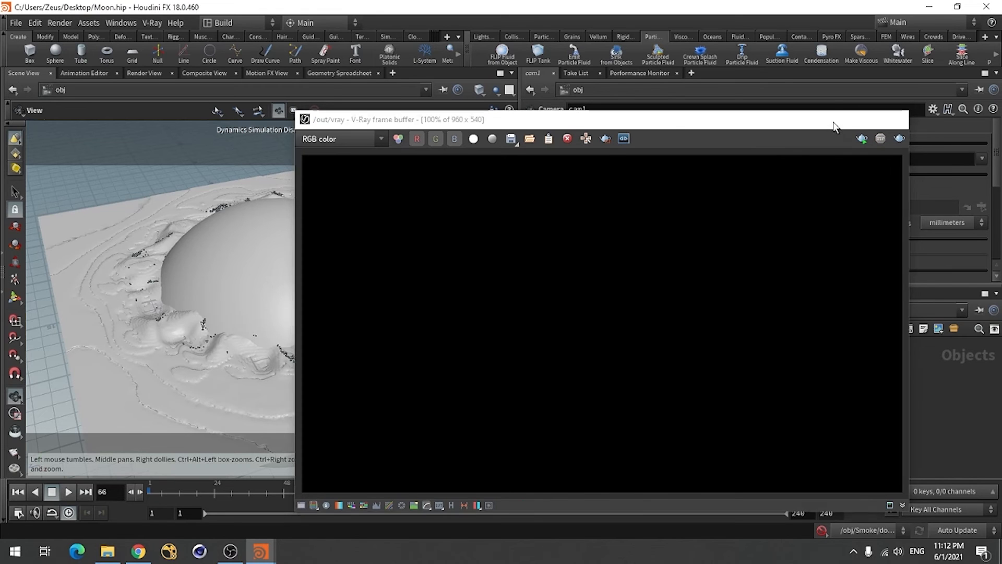
Open the matnet1 material network and bring the Moon material into view.
scroll(709, 398, "down", 5)
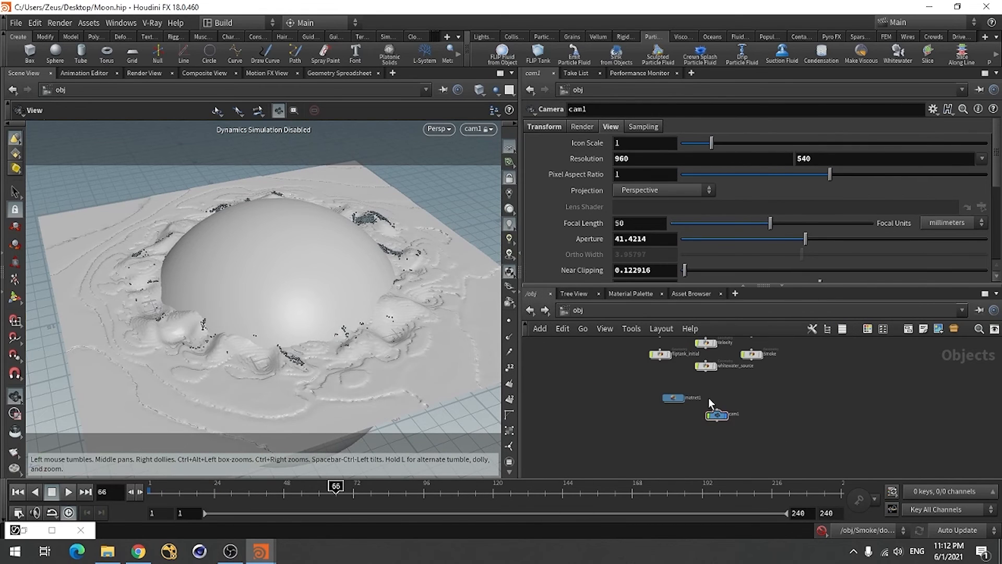
scroll(682, 377, "up", 5)
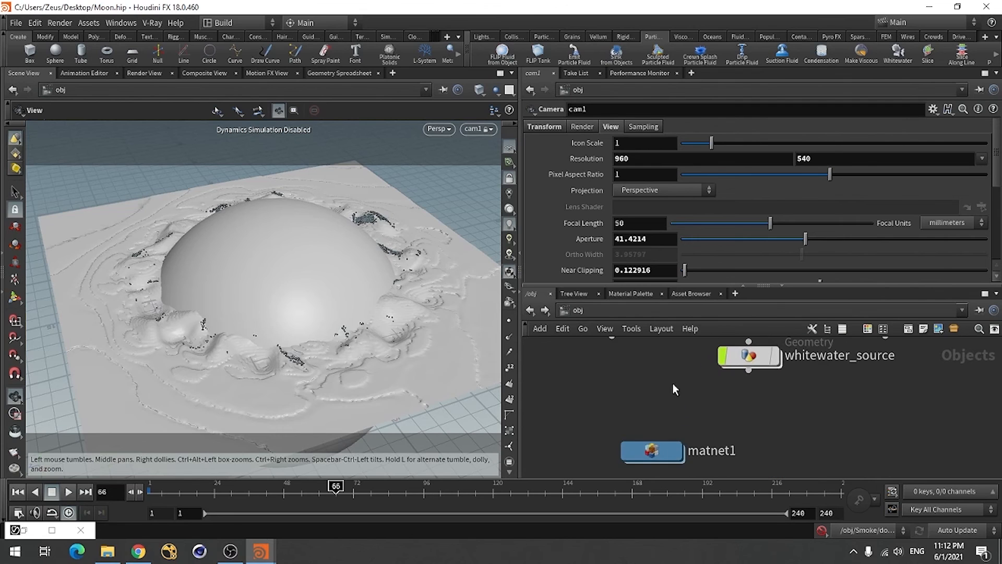
scroll(625, 446, "down", 4)
double_click(637, 448)
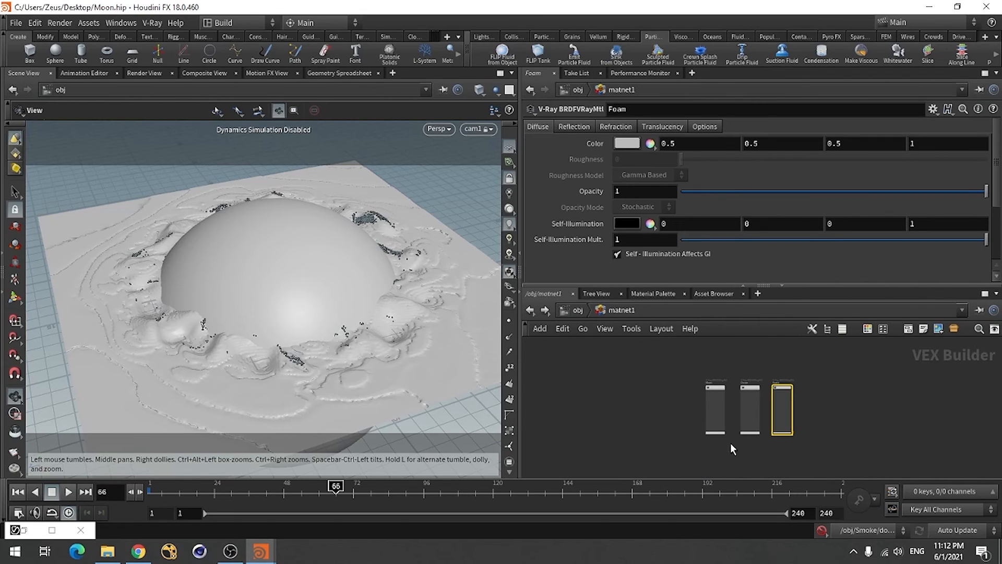
scroll(624, 417, "up", 6)
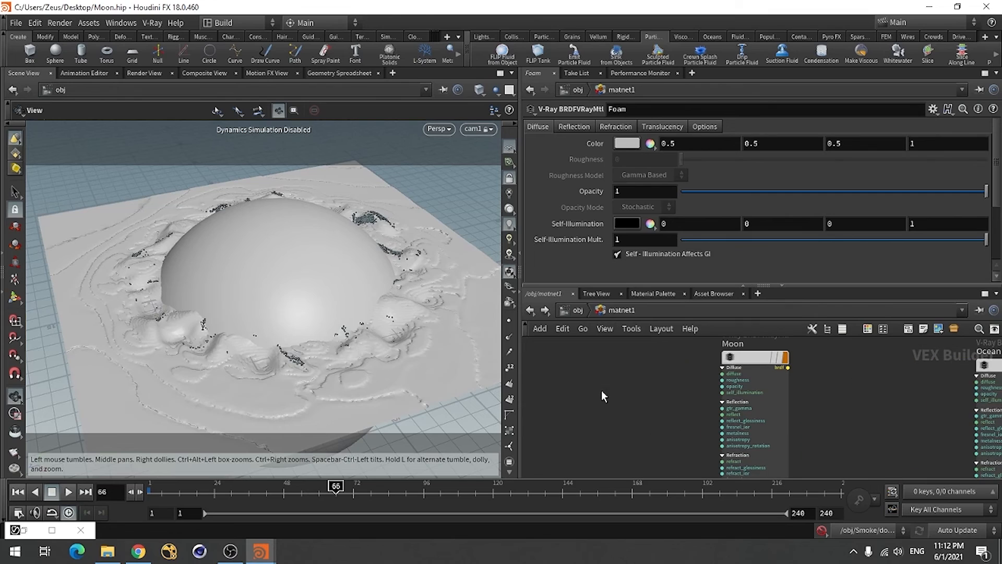
key("Tab")
scroll(573, 377, "down", 3)
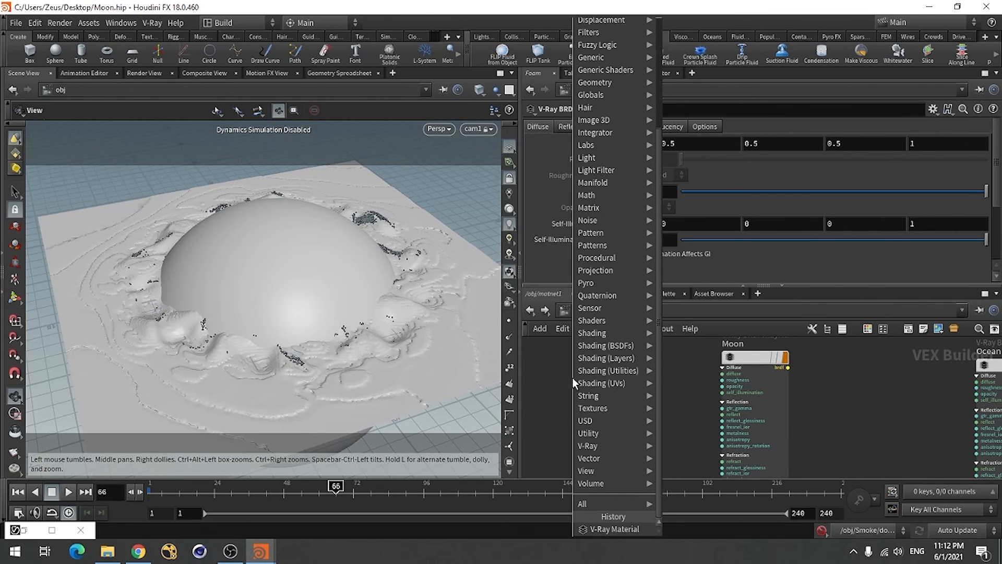
type("vra")
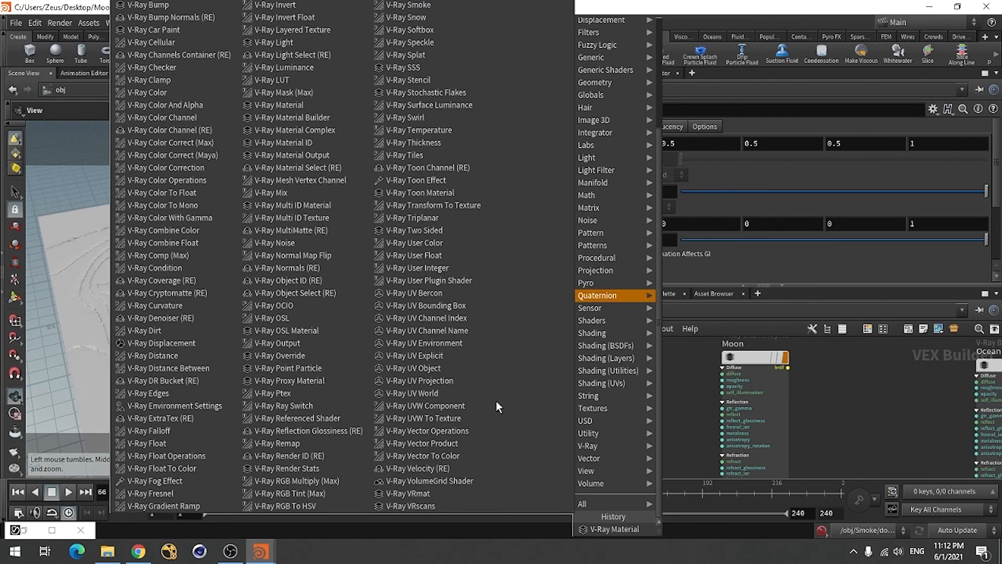
key("Escape")
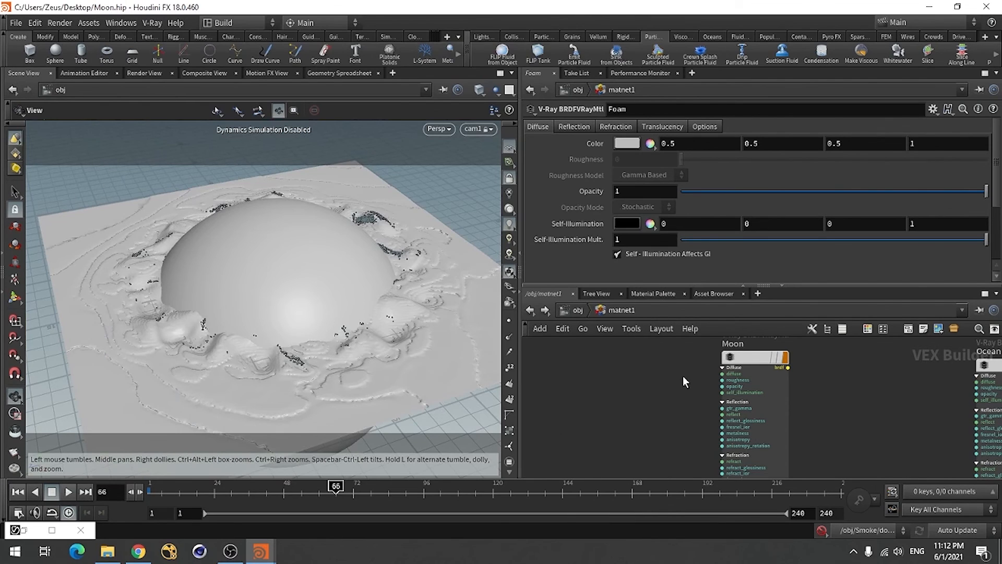
Add a V-Ray Image File node beside the Moon material in matnet1.
key("Tab")
type("vray im")
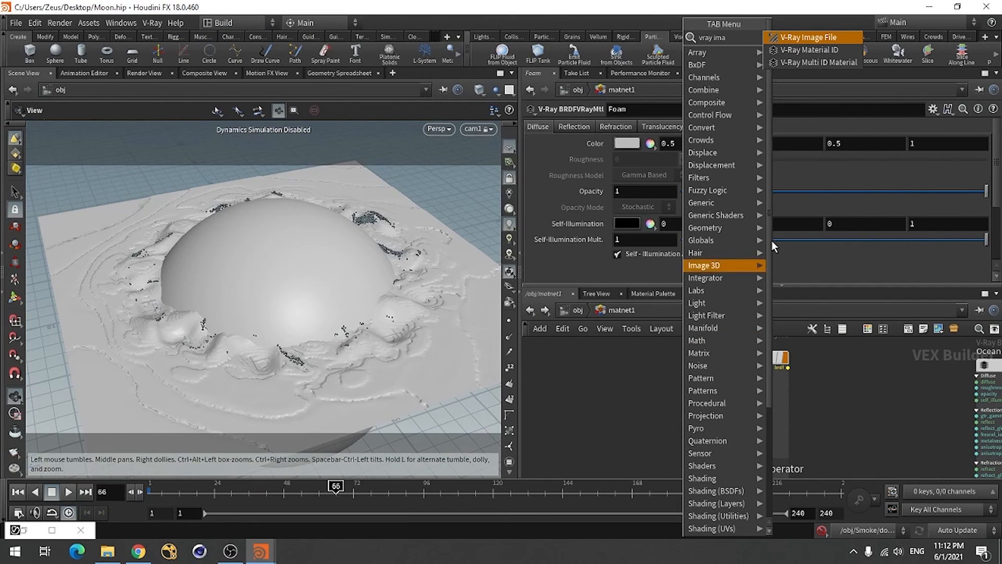
left_click(807, 37)
left_click(579, 404)
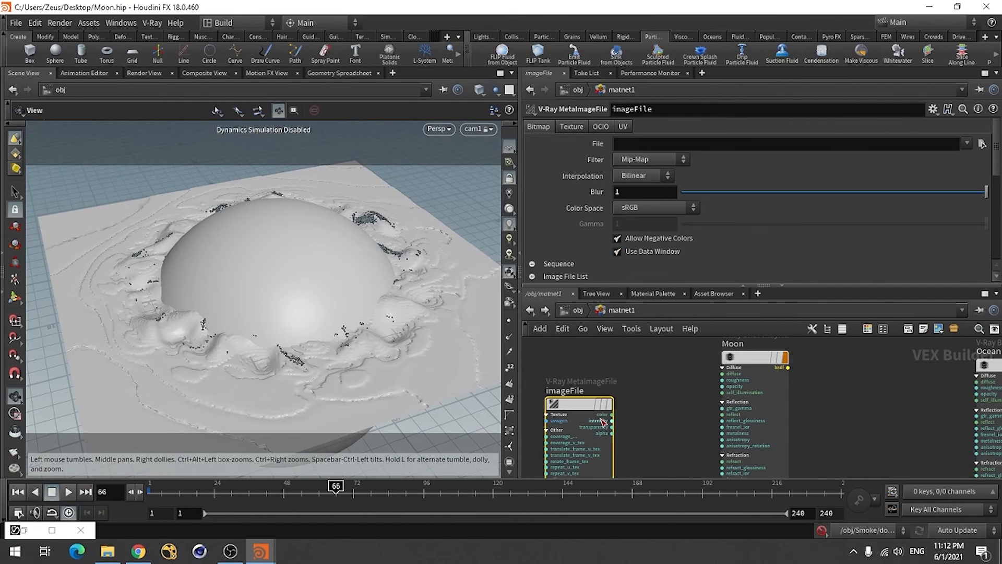
Load $HIP/8k_moon.jpg as the bitmap of the image file node.
left_click(983, 143)
left_click(194, 54)
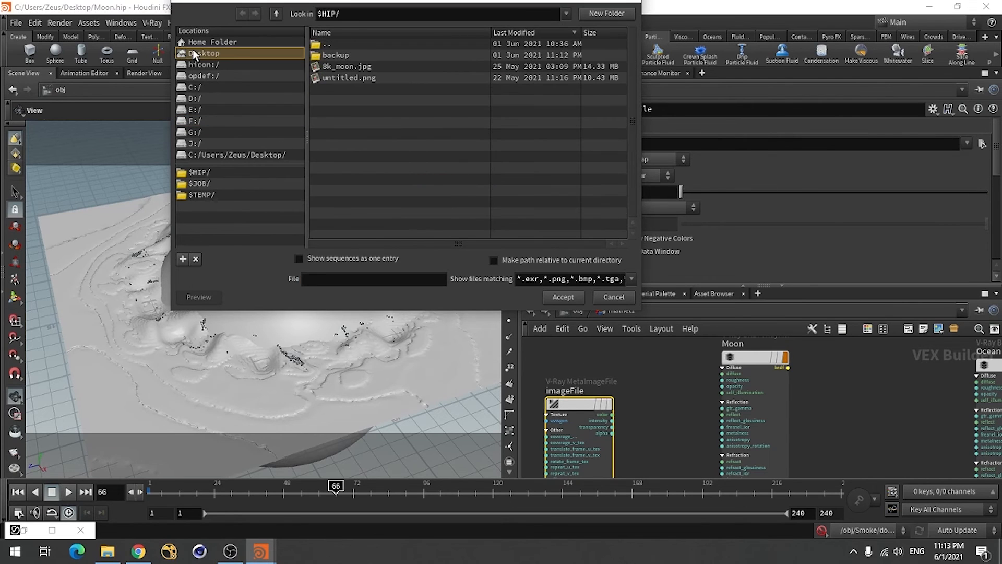
left_click(347, 68)
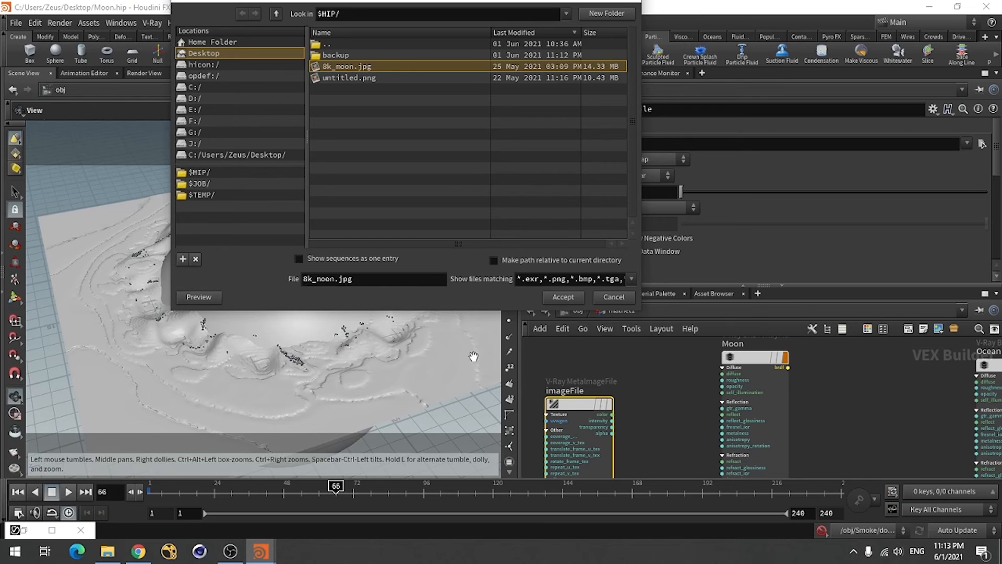
left_click(564, 296)
scroll(650, 444, "up", 2)
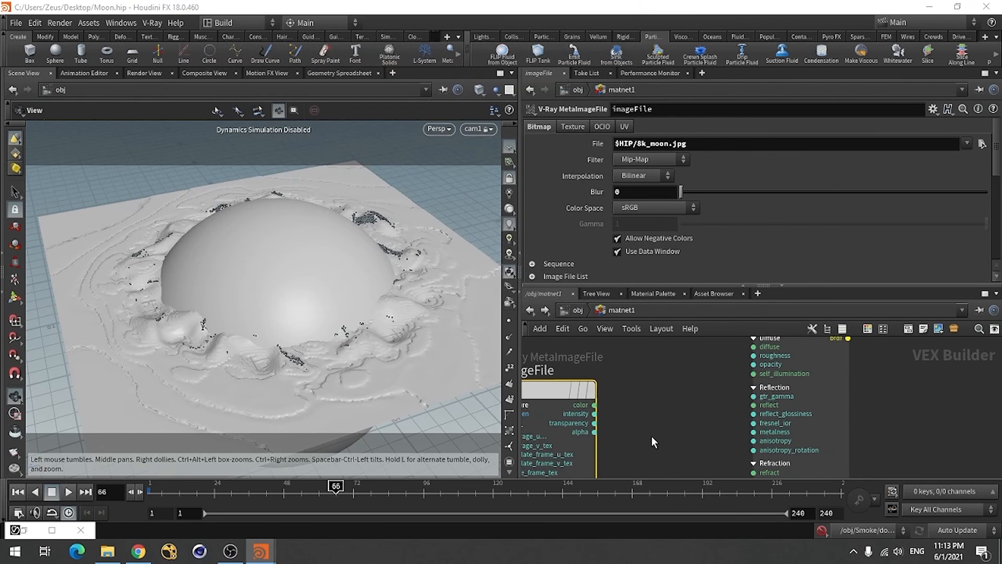
scroll(652, 436, "down", 2)
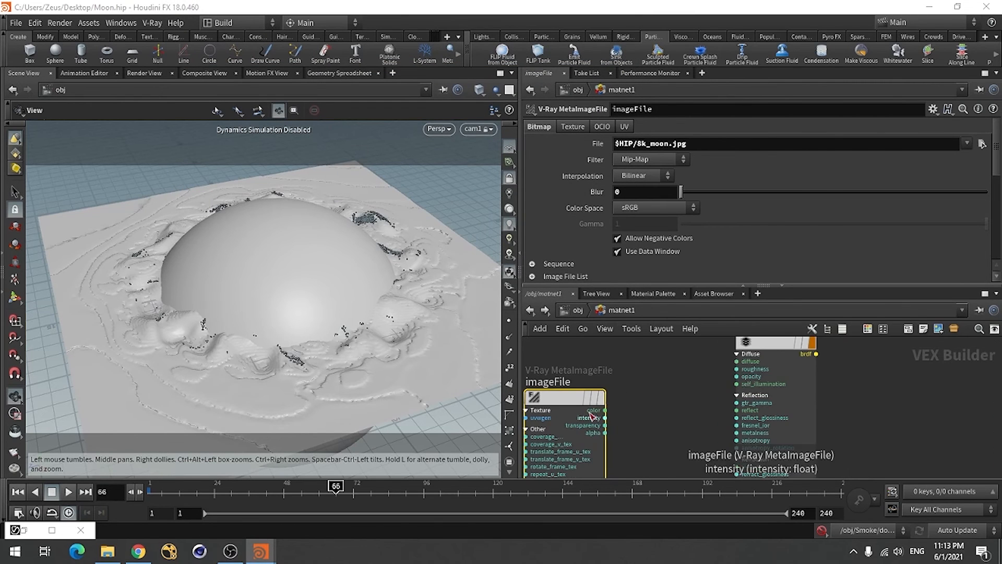
Connect the image file's color output to the Moon material's self_illumination input and select the Moon material.
left_click(606, 411)
left_click(737, 384)
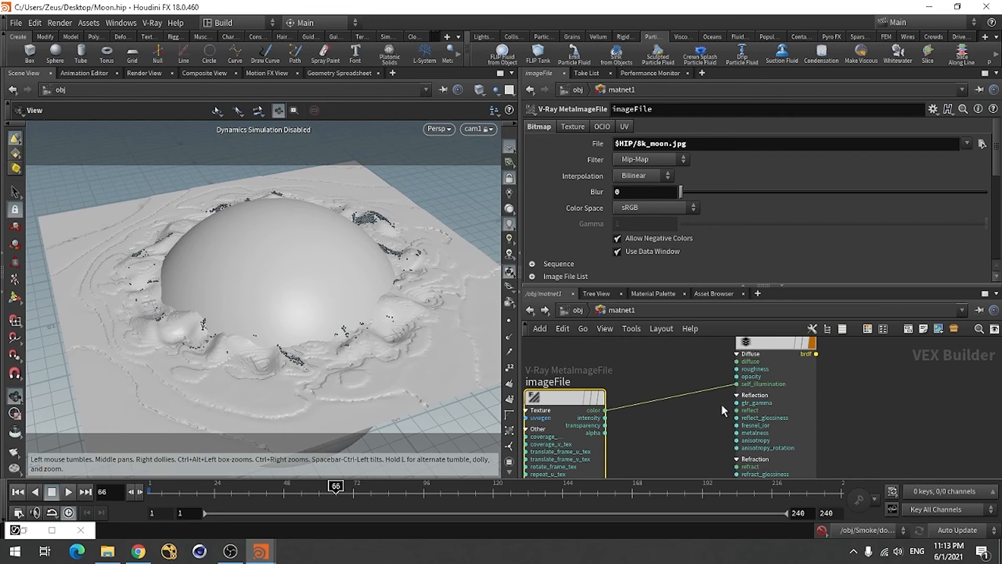
left_click(771, 343)
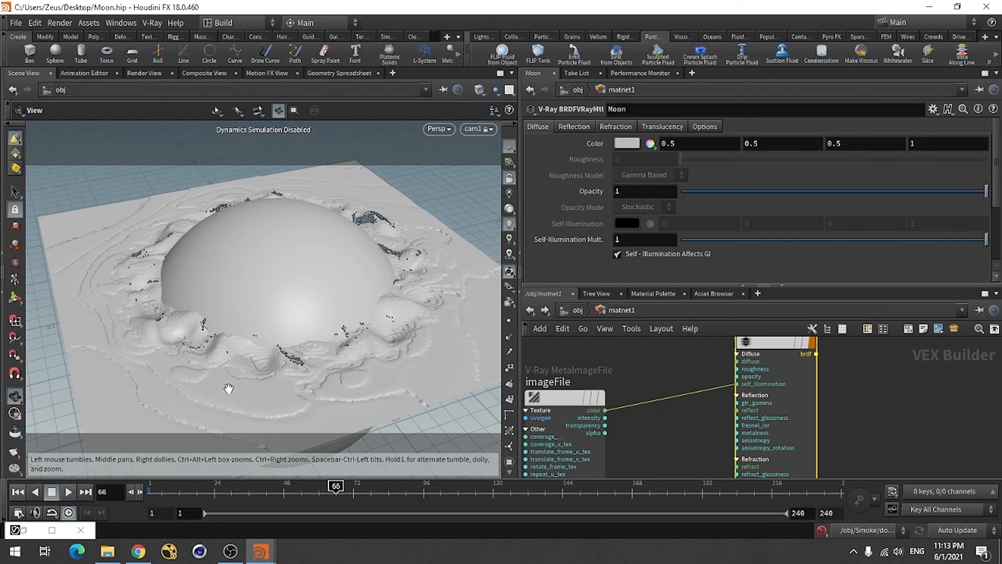
Render a test frame of the textured Moon in the V-Ray frame buffer, stop it, and minimize the window.
left_click(24, 530)
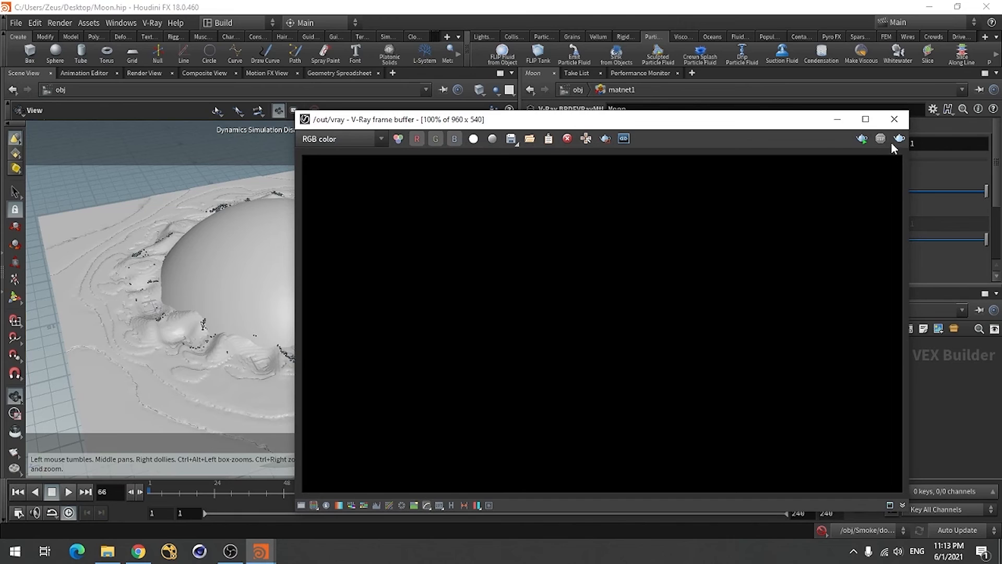
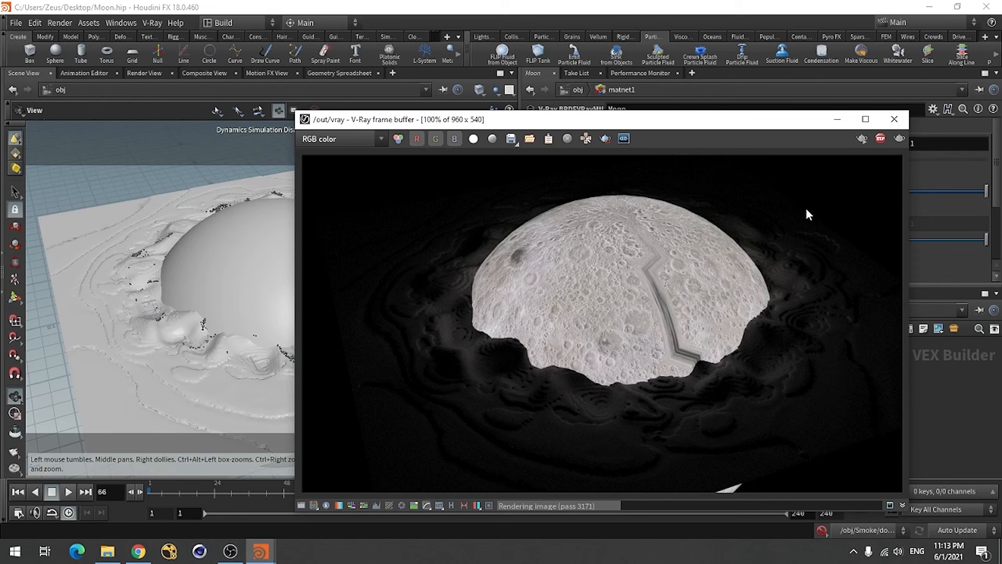
left_click(881, 139)
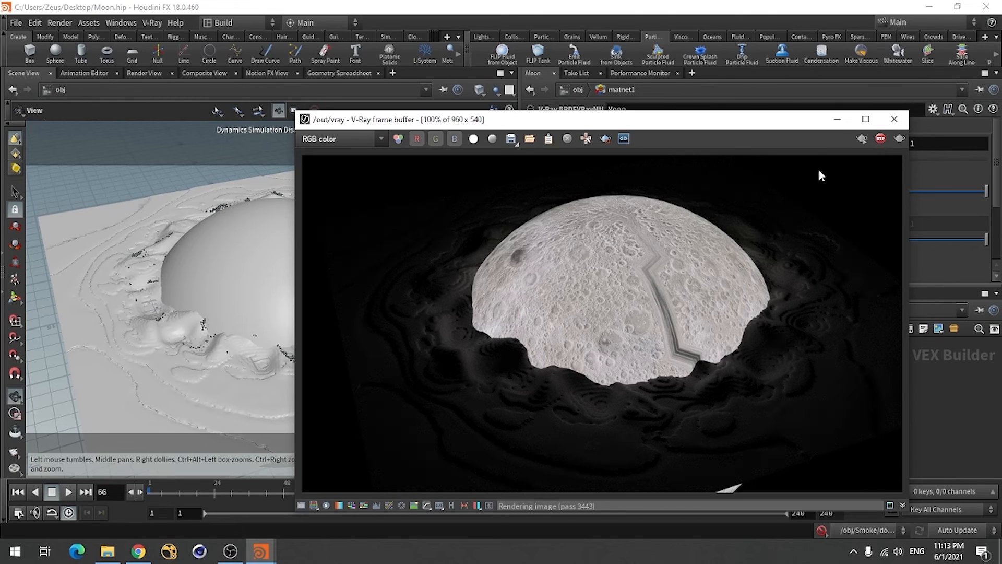
left_click(837, 119)
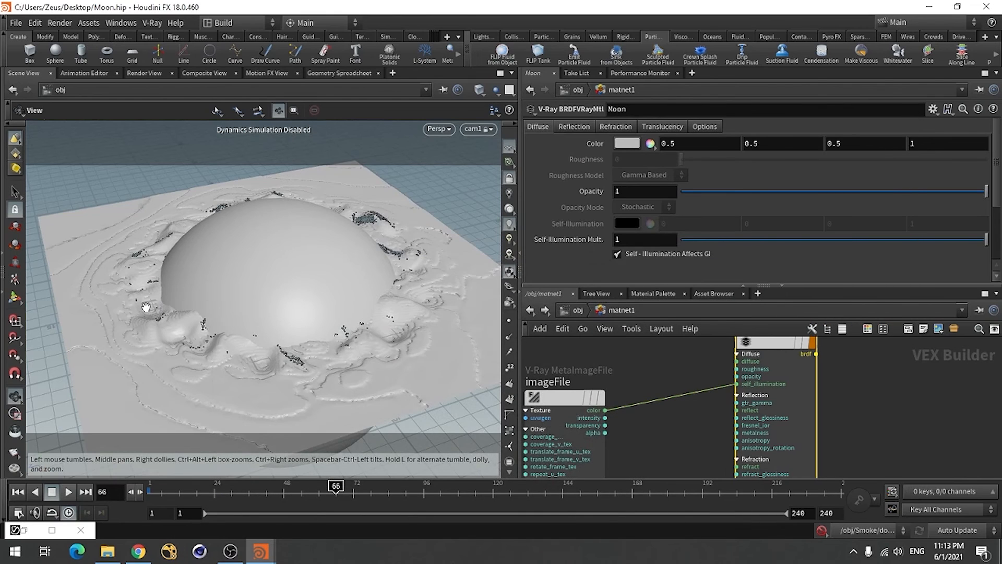
Orbit and move the camera to a closer angle on the Moon, then test-render that view and minimize the frame buffer.
left_click_drag(146, 307, 289, 308)
left_click_drag(41, 319, 230, 325)
middle_click_drag(82, 265, 364, 282)
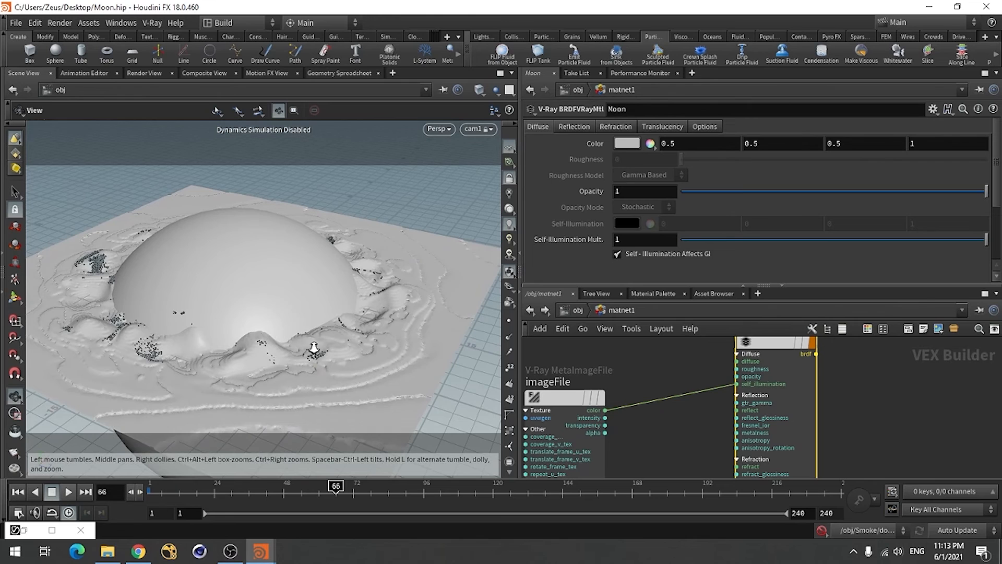
right_click_drag(313, 346, 332, 348)
double_click(28, 533)
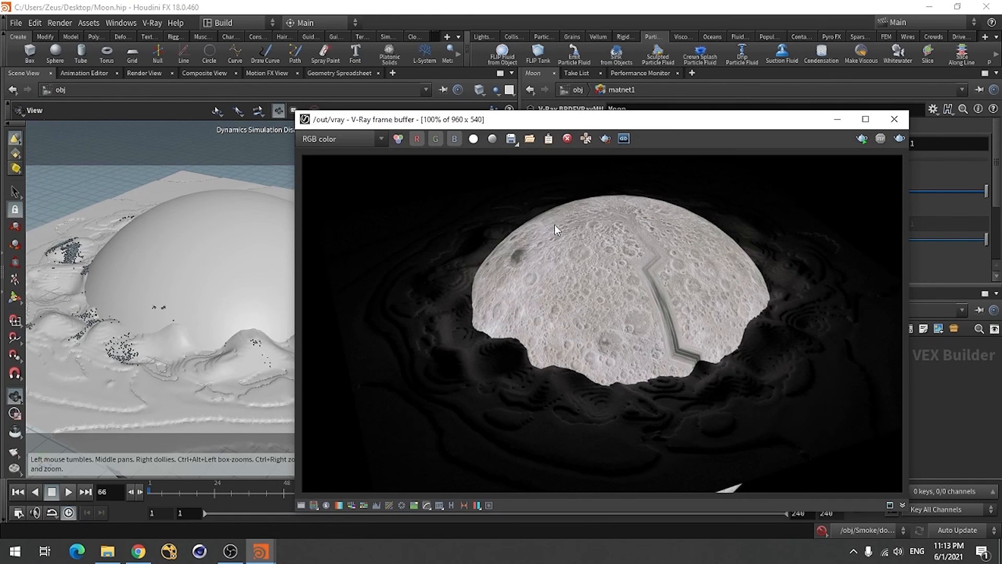
left_click_drag(674, 126, 410, 98)
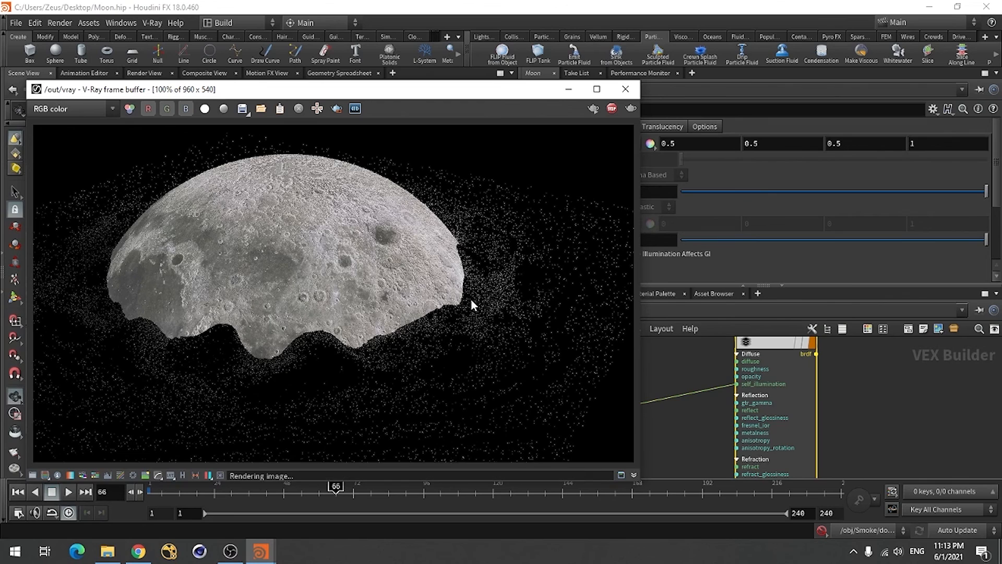
left_click(612, 108)
left_click(572, 90)
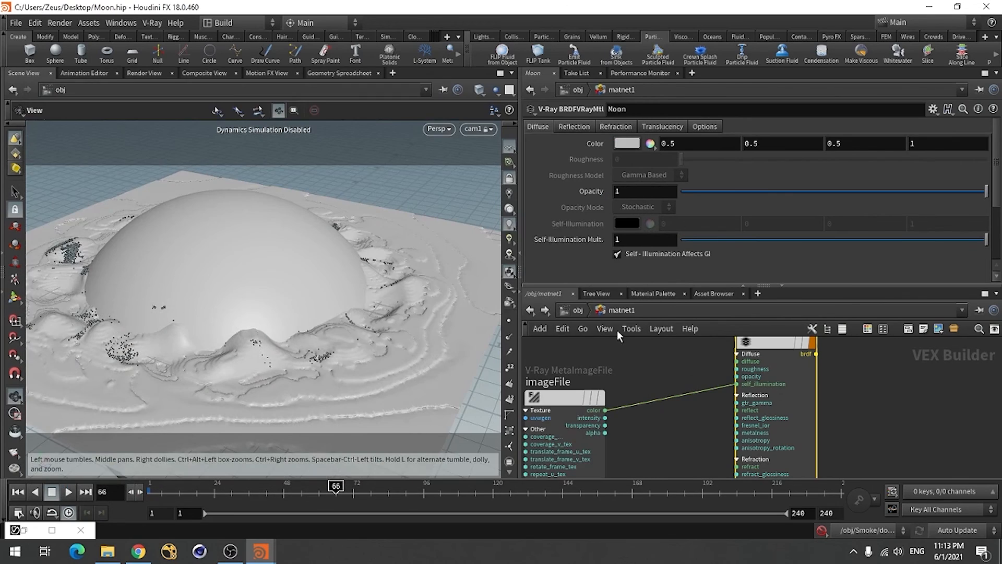
Apply the Water preset to the Ocean material.
scroll(753, 378, "down", 4)
scroll(815, 419, "up", 2)
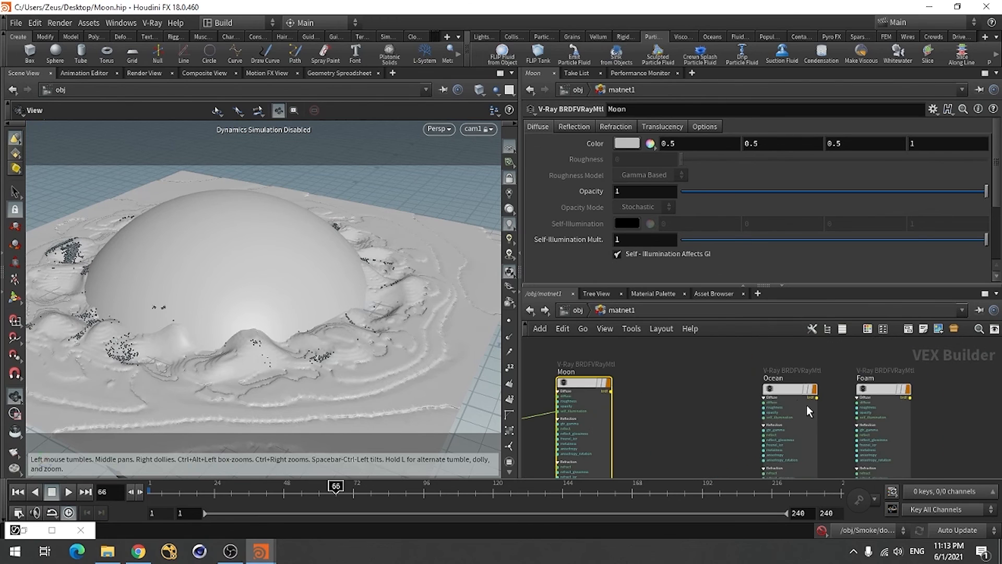
left_click(790, 387)
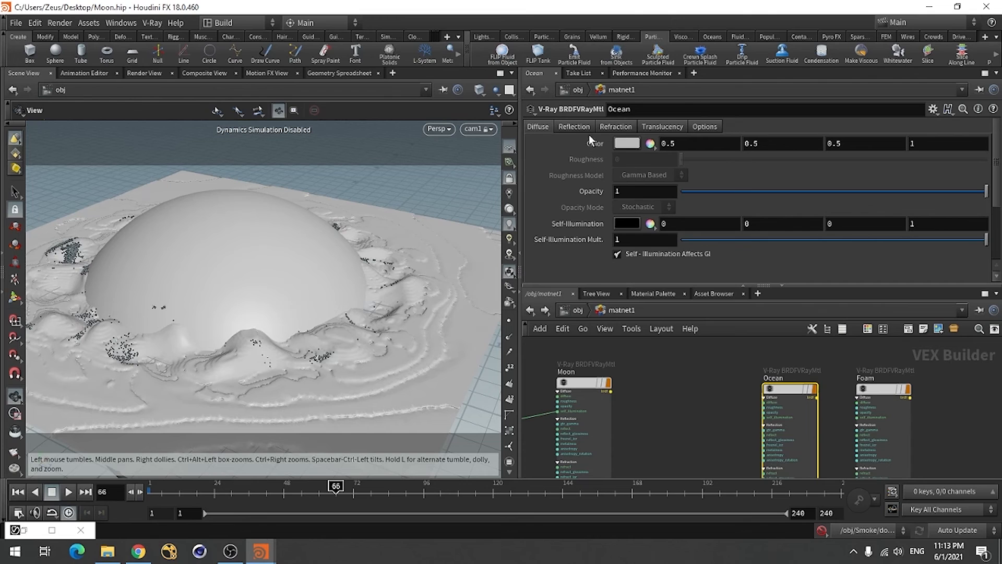
left_click(932, 109)
scroll(860, 334, "down", 1)
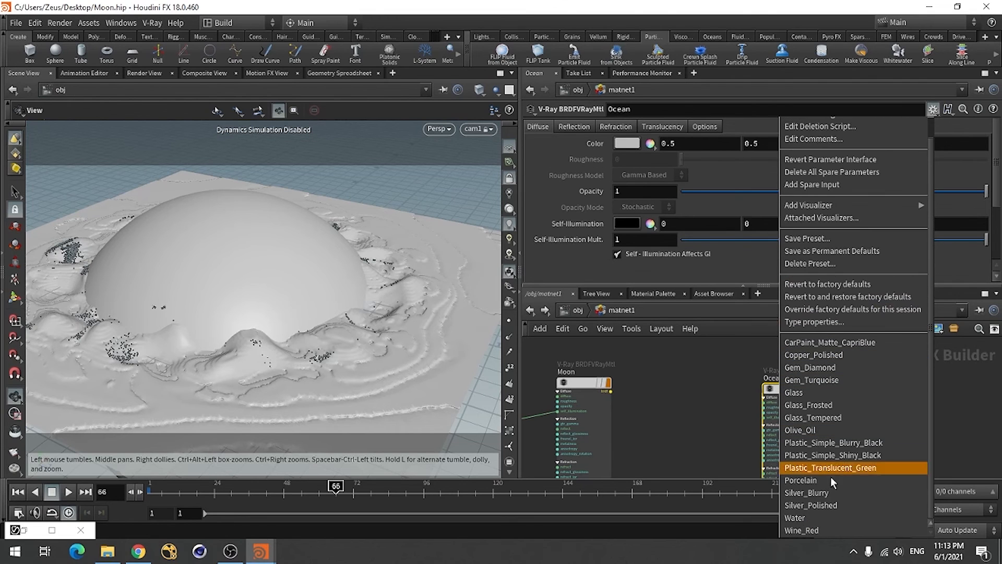
left_click(806, 517)
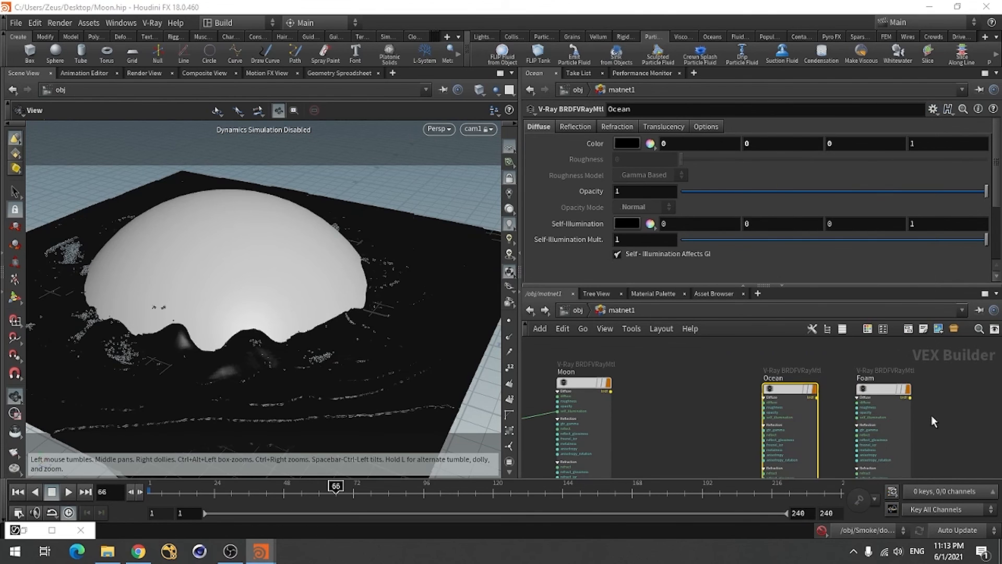
Brighten the Foam material's diffuse color to a near-white value of 0.886.
left_click(884, 395)
left_click(626, 143)
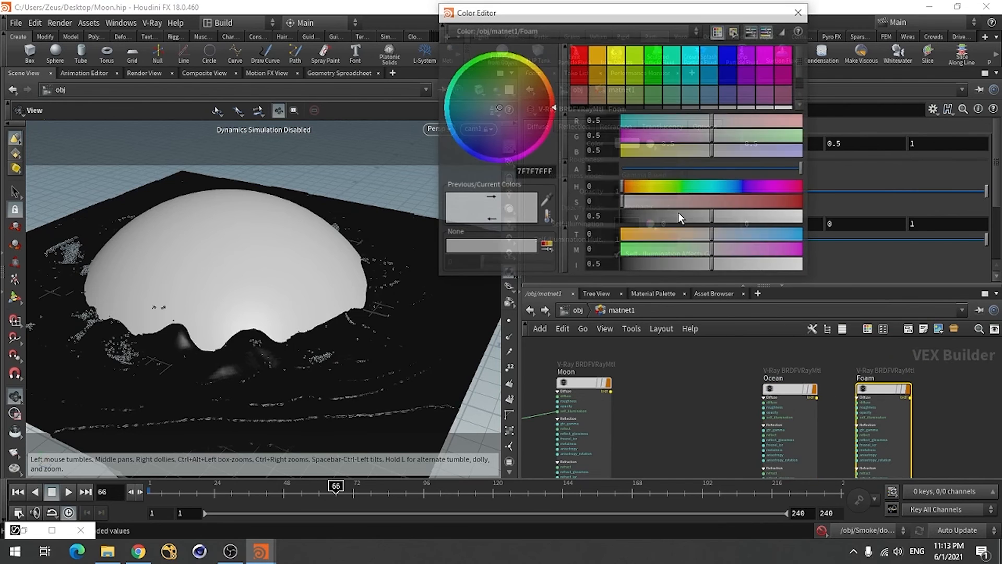
left_click_drag(678, 212, 783, 215)
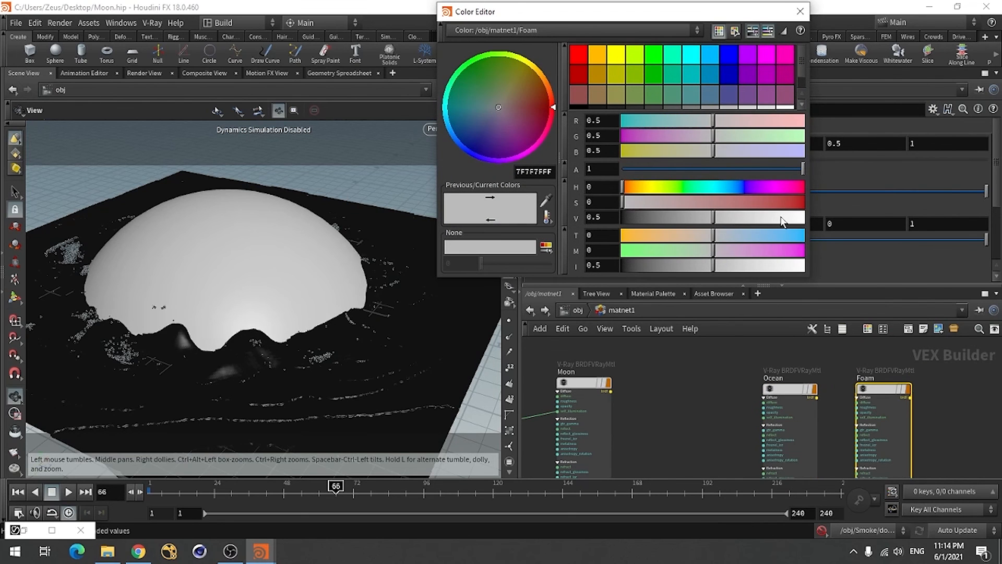
left_click(800, 11)
Render the frame with the water and foam materials, and move the frame buffer clear of the material parameters.
left_click(22, 532)
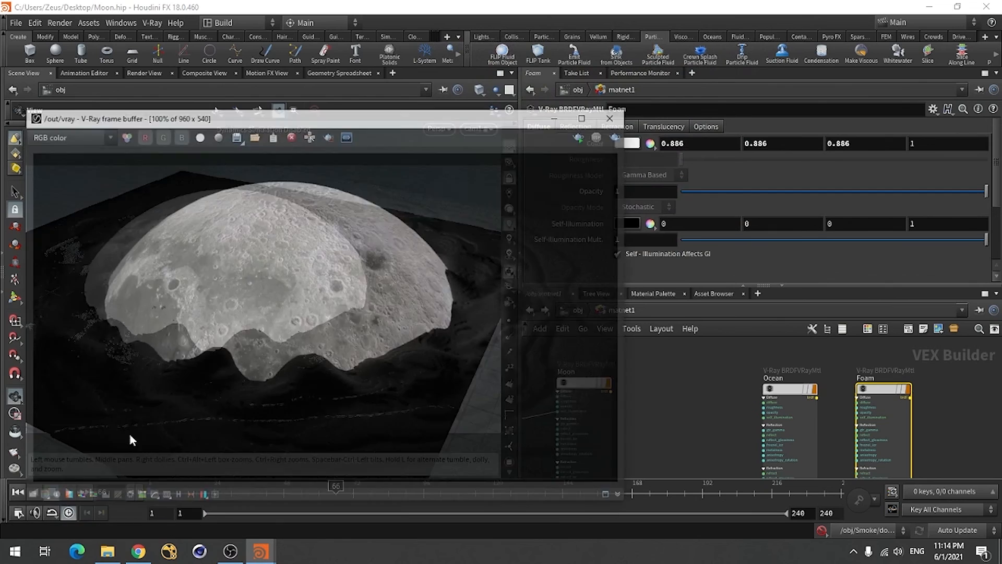
left_click(629, 108)
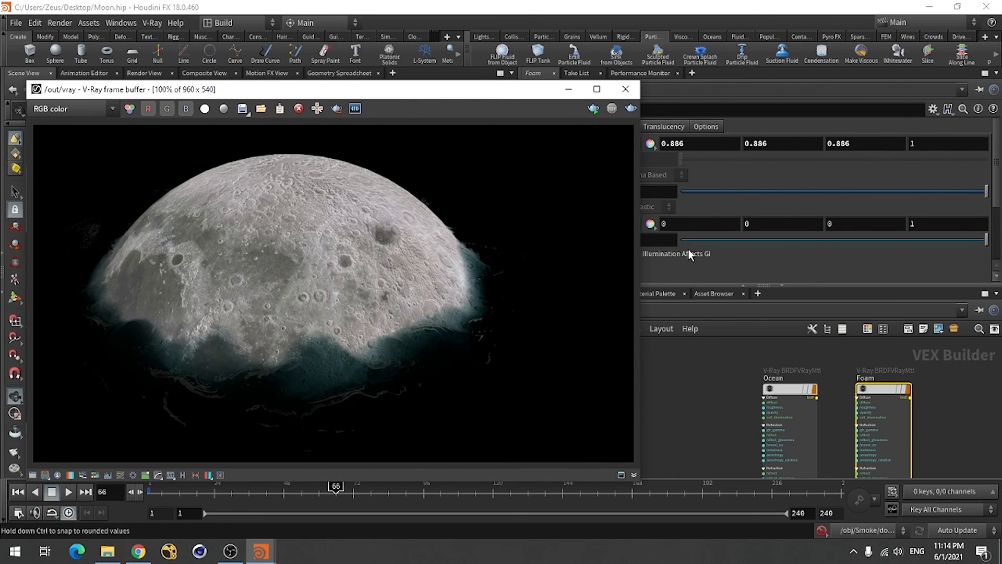
left_click_drag(522, 96, 392, 93)
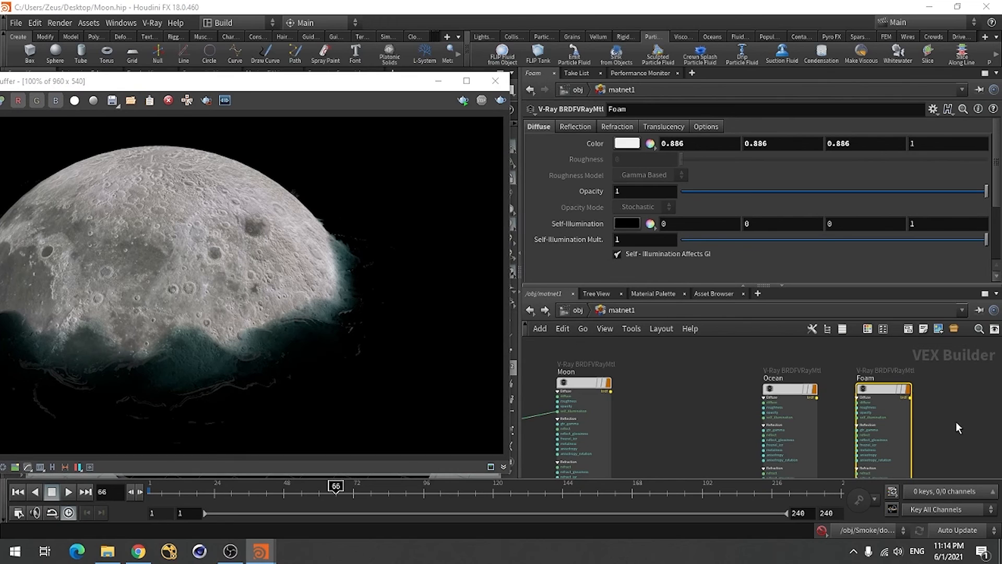
Set the Moon material's self-illumination multiplier to 2.
left_click(787, 390)
left_click(585, 383)
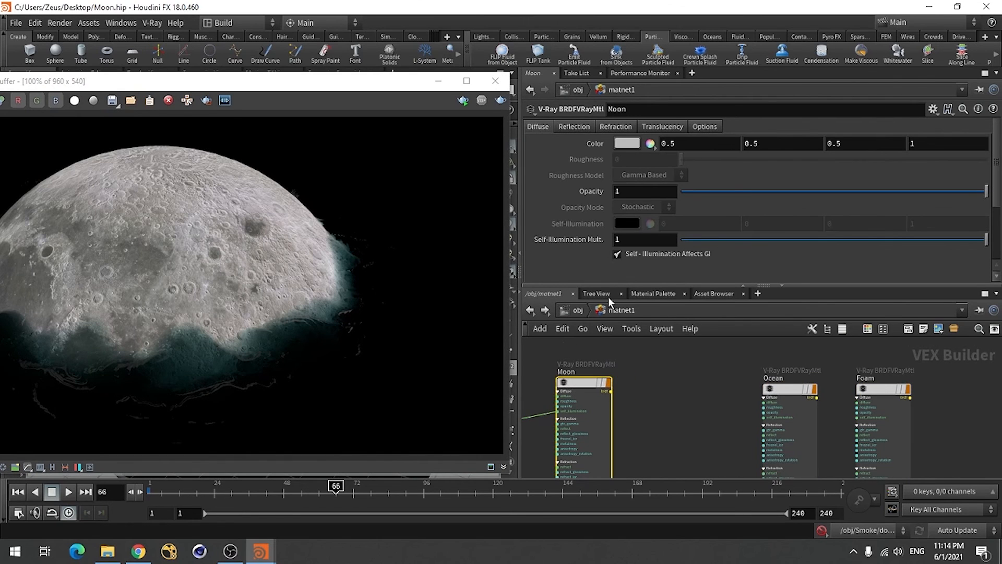
left_click(622, 240)
type("2")
key("Return")
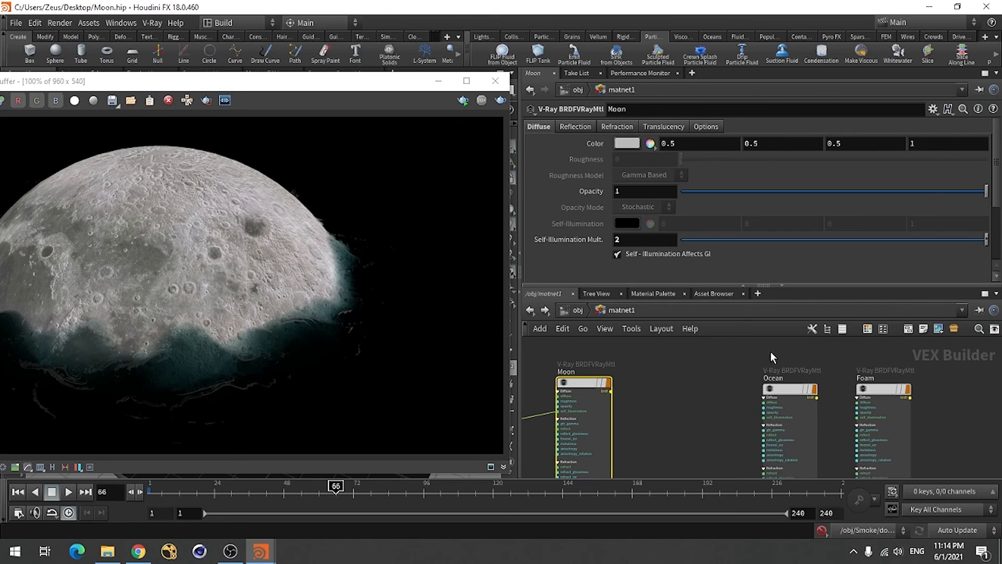
Return to the object network and turn on the Smoke object's display, with the frame buffer minimized.
left_click(578, 310)
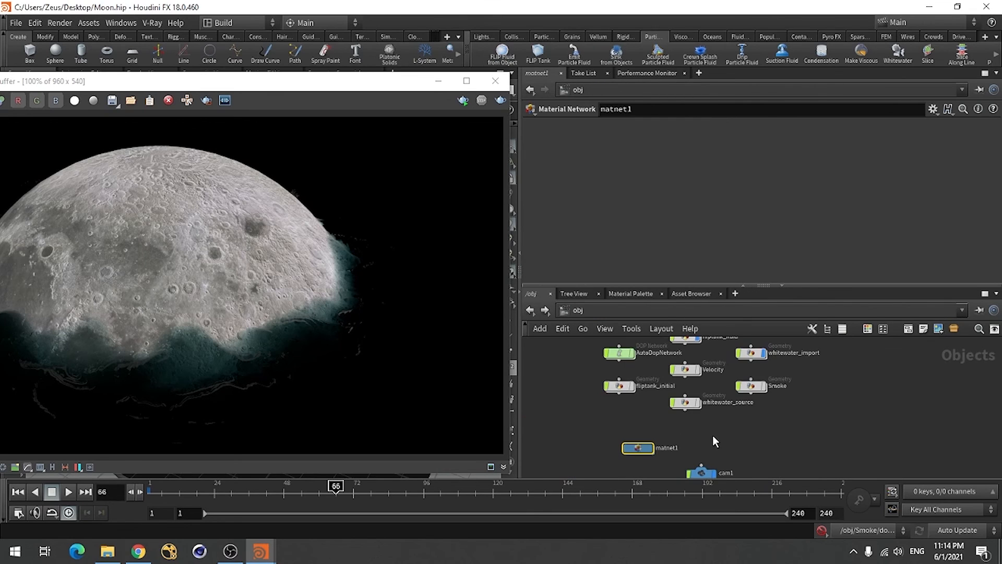
scroll(713, 435, "down", 2)
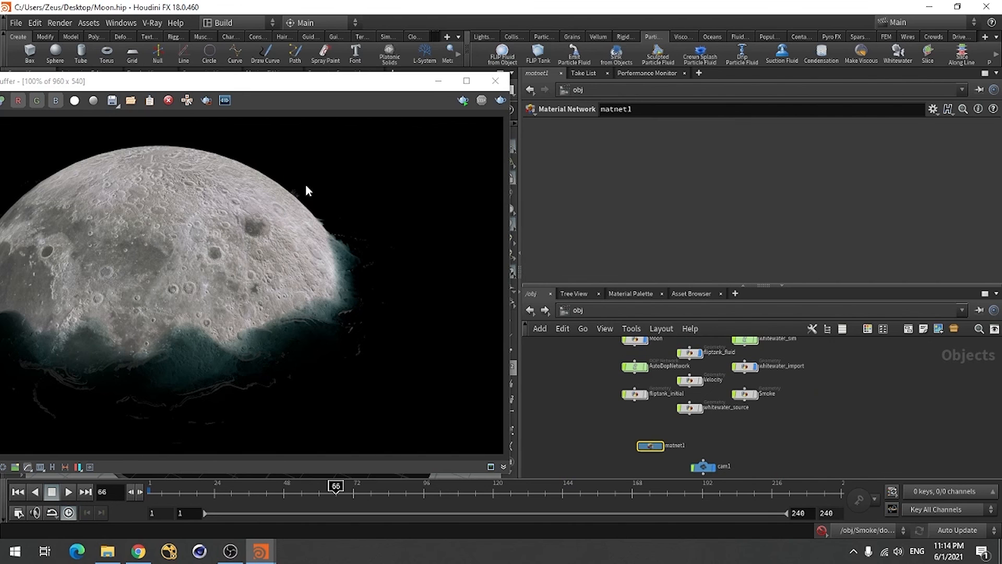
left_click_drag(237, 87, 354, 89)
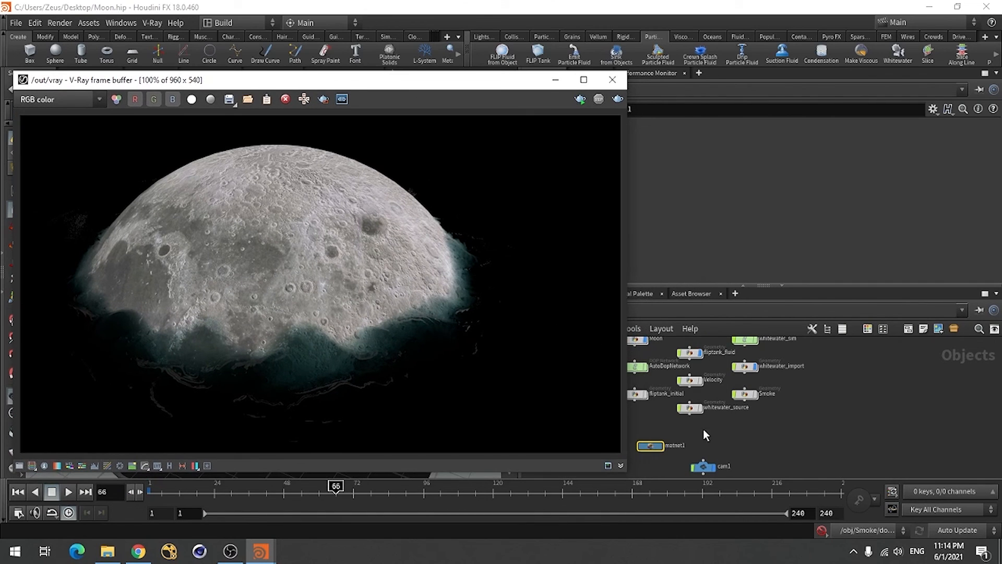
left_click(754, 393)
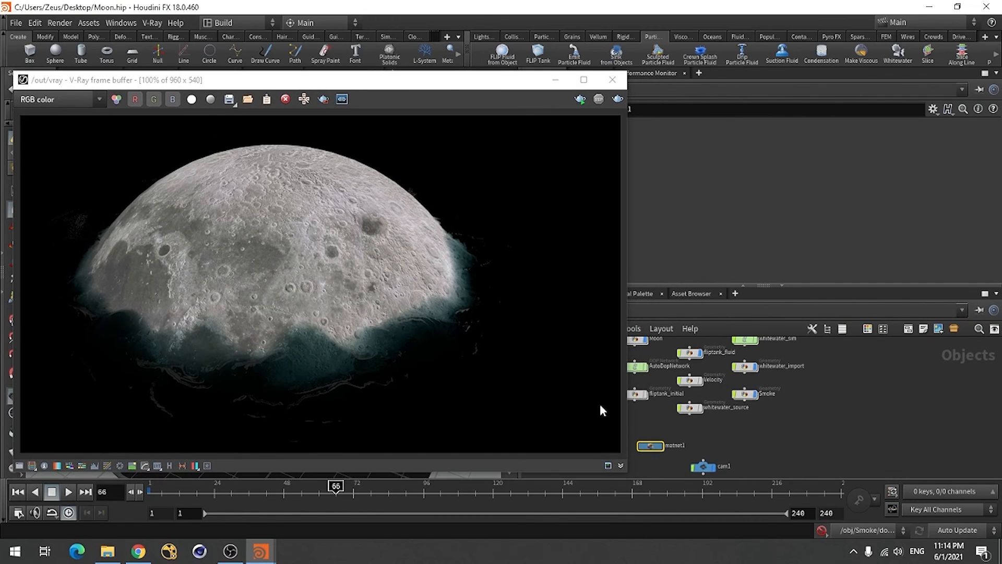
left_click(555, 80)
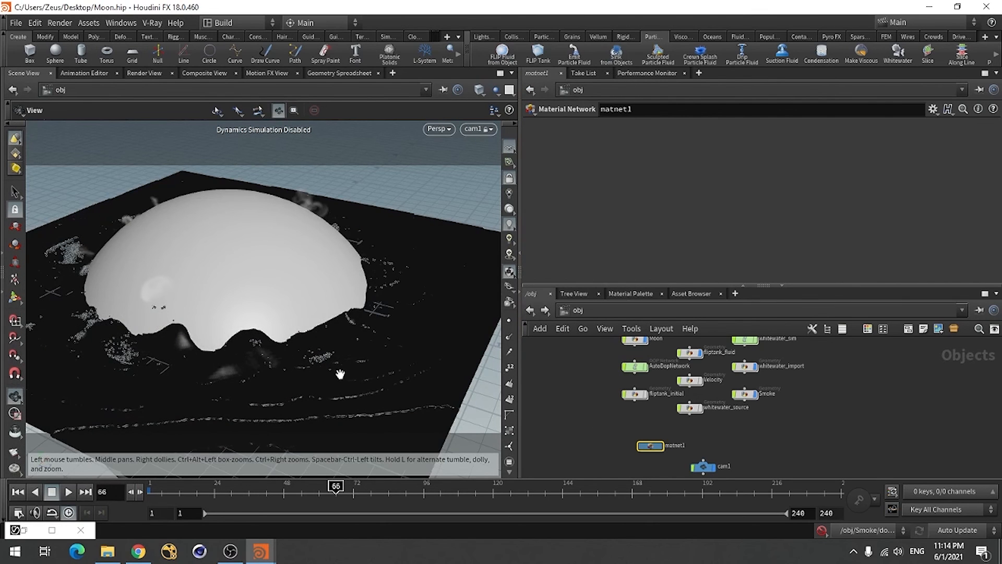
mouse_move(346, 357)
left_mouse_down()
mouse_move(262, 350)
mouse_move(381, 365)
mouse_move(337, 355)
left_mouse_up()
Add a V-Ray volumeGrid shader beside the Foam material in matnet1.
double_click(651, 446)
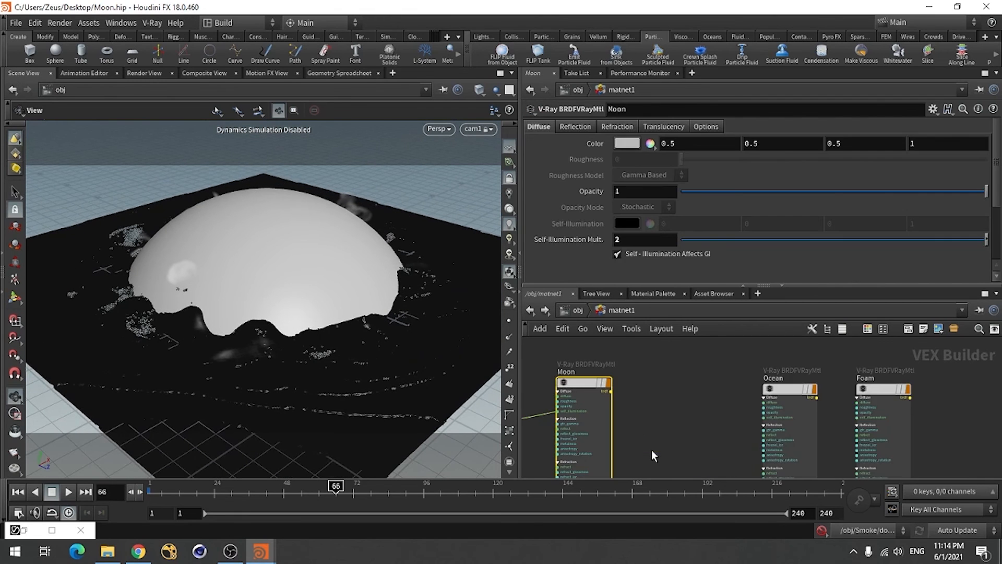
scroll(715, 391, "down", 3)
scroll(878, 395, "up", 4)
key("Tab")
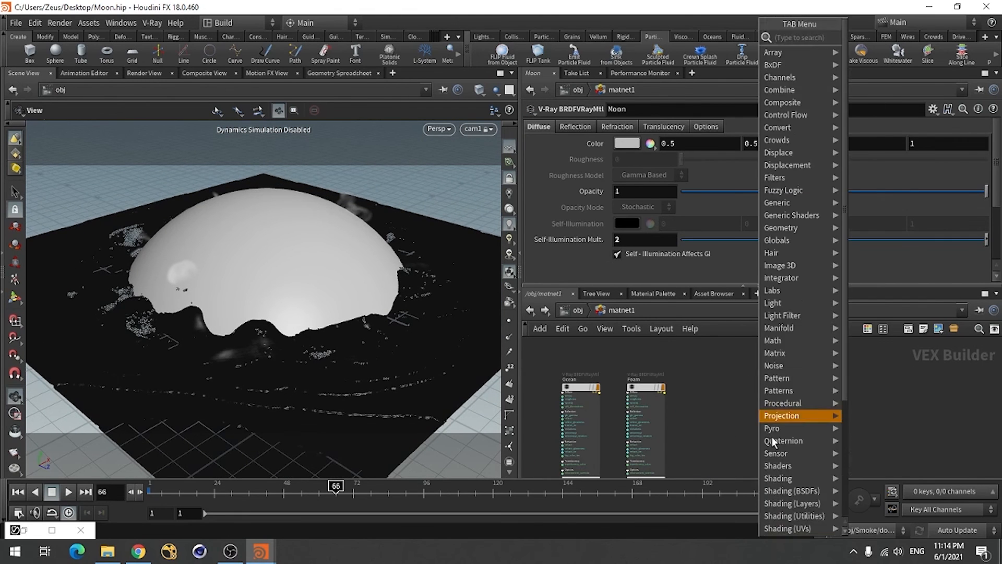
scroll(777, 439, "down", 4)
mouse_move(783, 444)
mouse_move(629, 473)
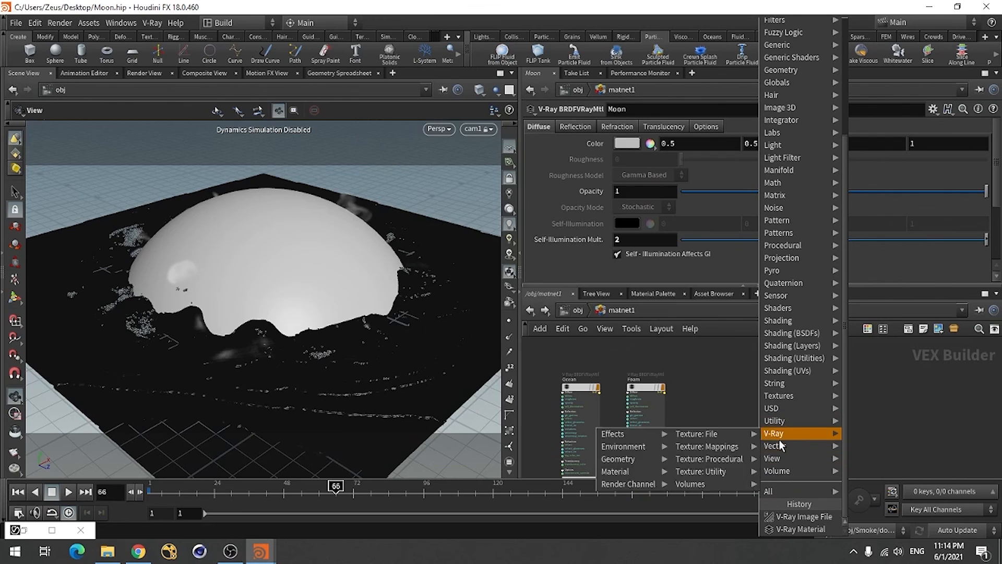
mouse_move(709, 486)
left_click(786, 485)
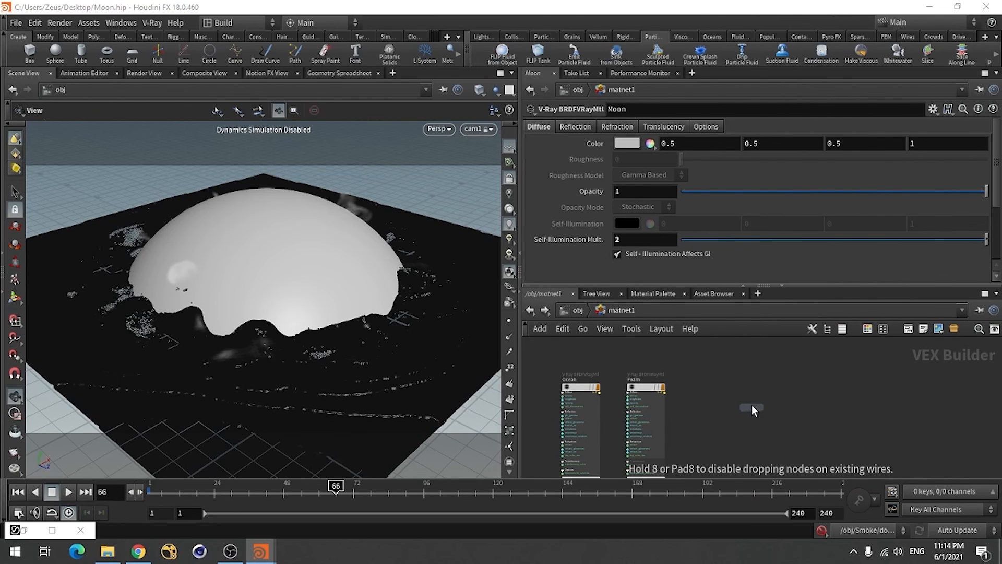
left_click(741, 389)
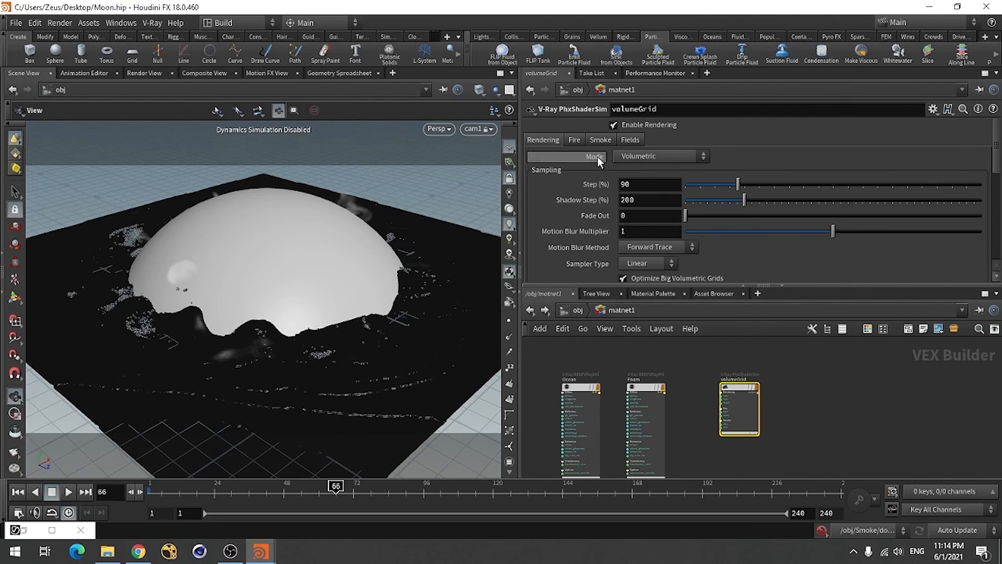
Disable fire in the volumeGrid shader's field settings.
left_click(574, 141)
left_click(636, 143)
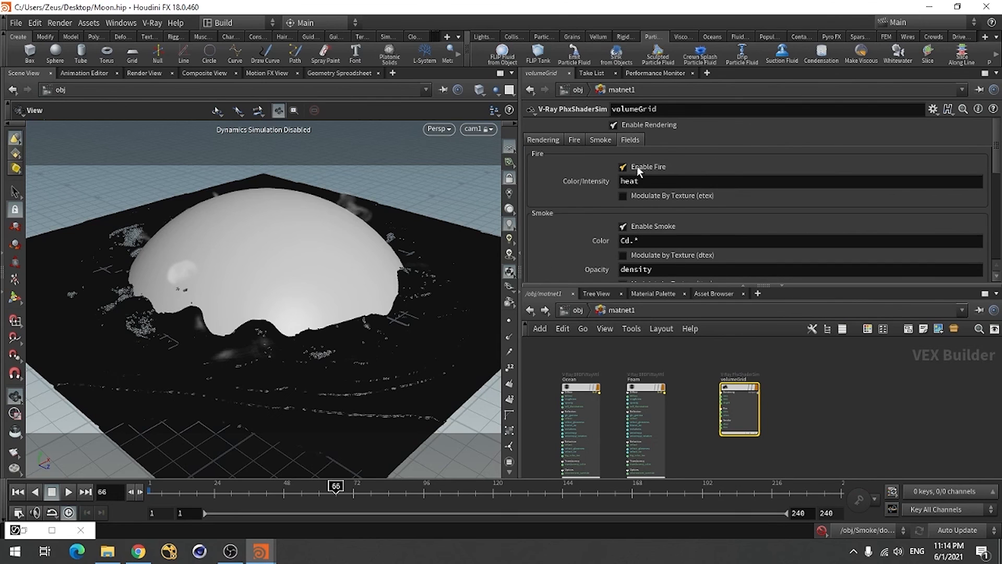
left_click(624, 167)
Return to the object network and assign the volumeGrid shader from matnet1 as the Smoke object's render material.
left_click(577, 311)
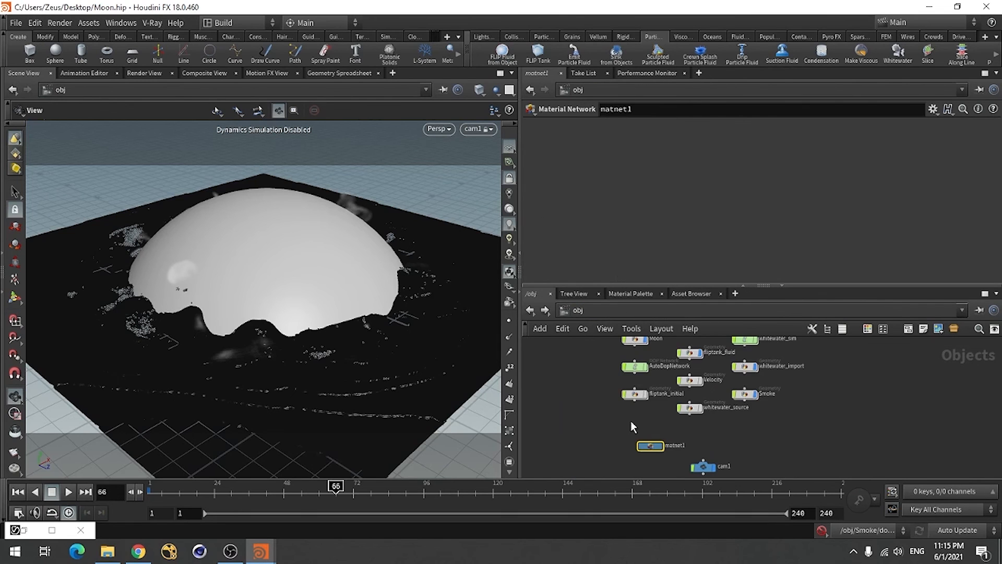
scroll(698, 401, "up", 2)
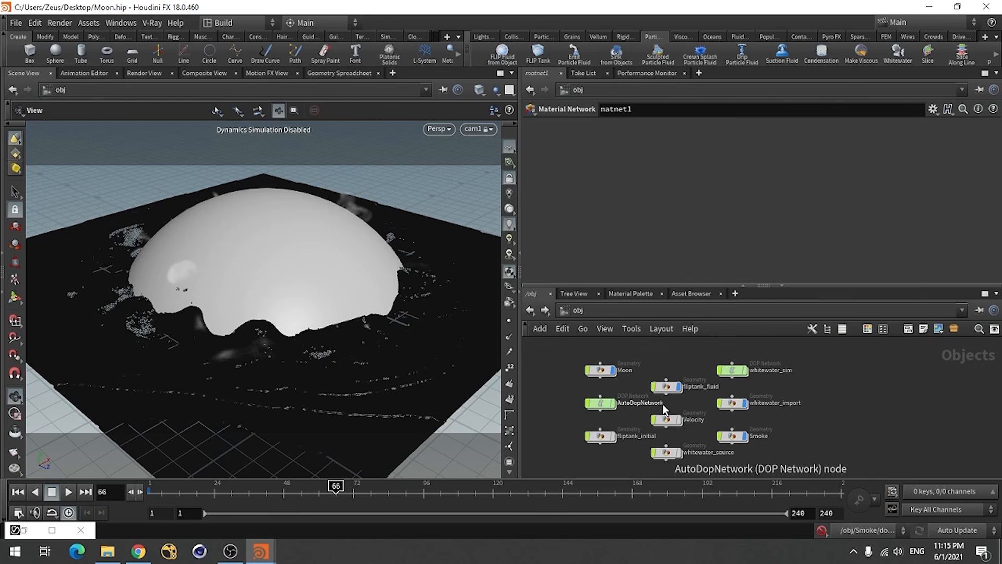
left_click(733, 436)
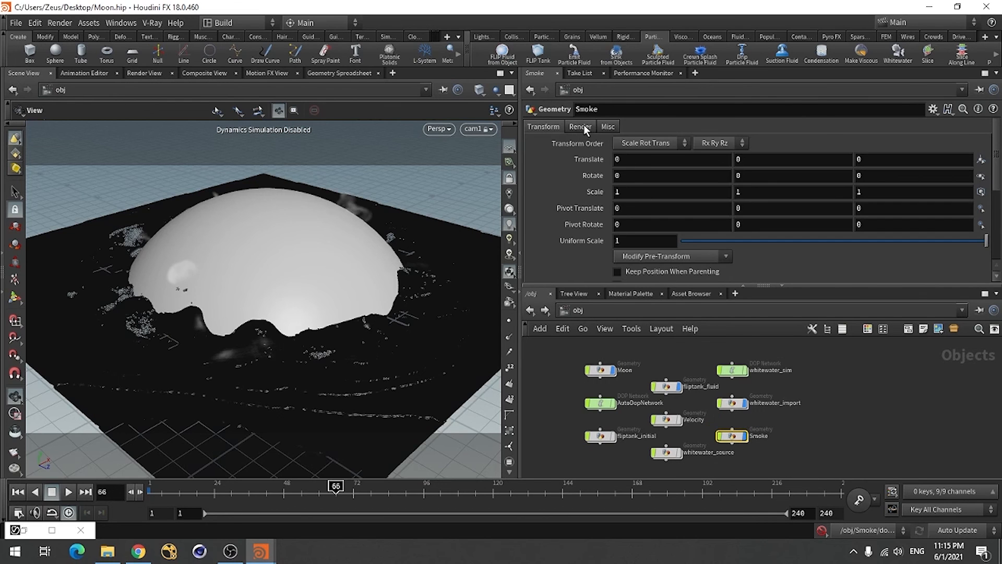
left_click(585, 129)
left_click(979, 148)
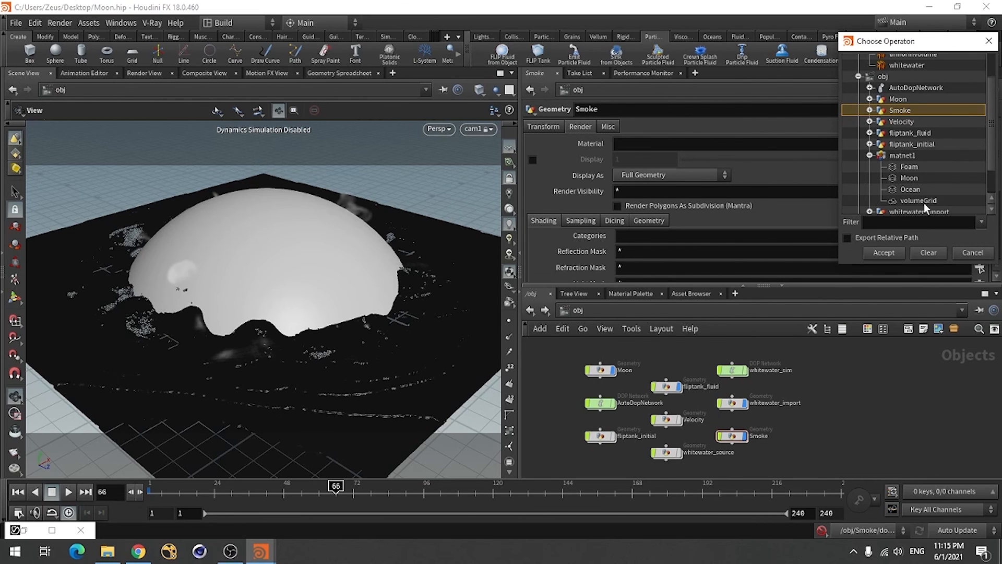
double_click(920, 201)
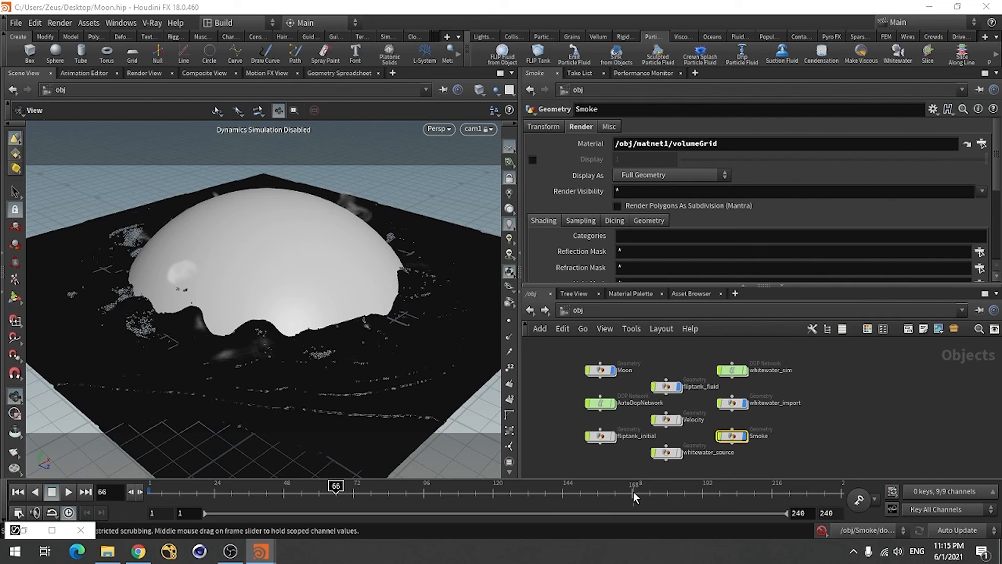
Go to frame 191 and reframe the cam1 view on the whole Moon and the smoke beneath it.
left_click(699, 492)
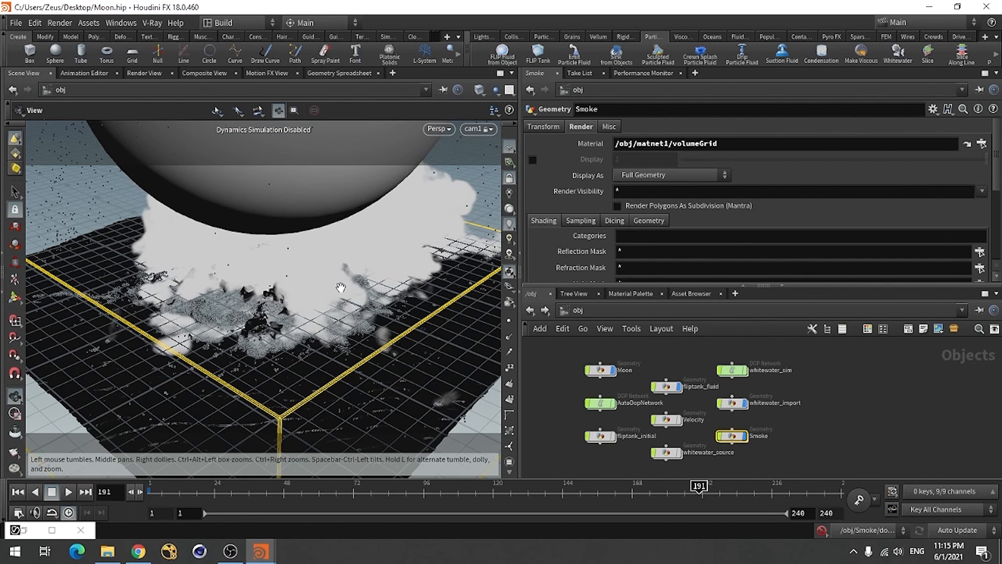
right_click_drag(340, 289, 214, 317)
left_click_drag(437, 264, 329, 294)
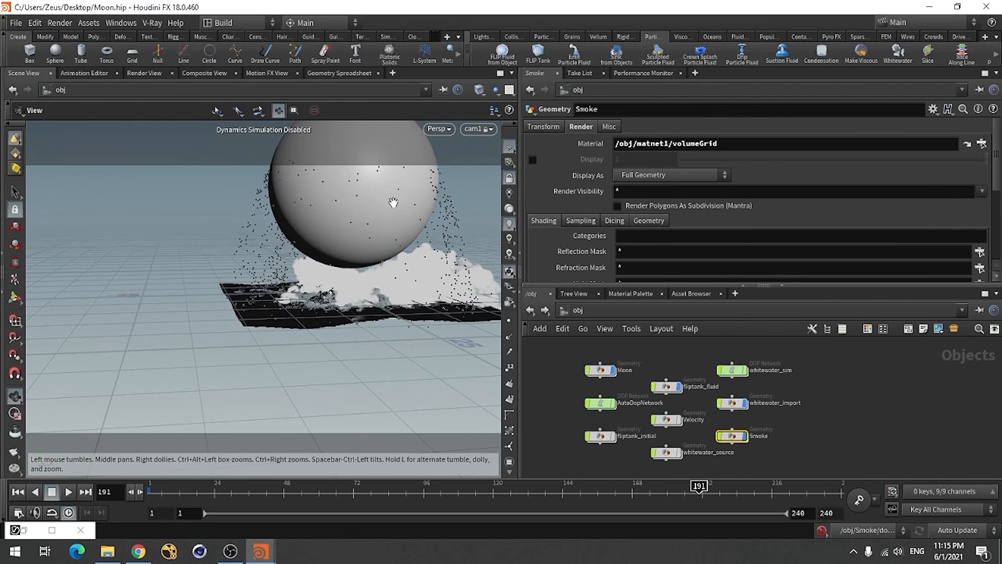
scroll(346, 238, "up", 2)
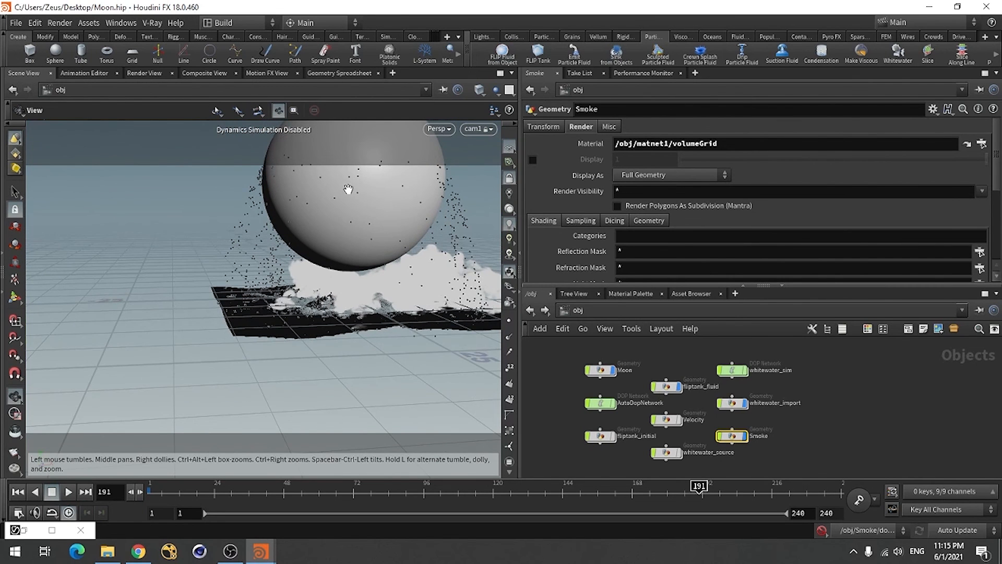
middle_click_drag(330, 229, 241, 270)
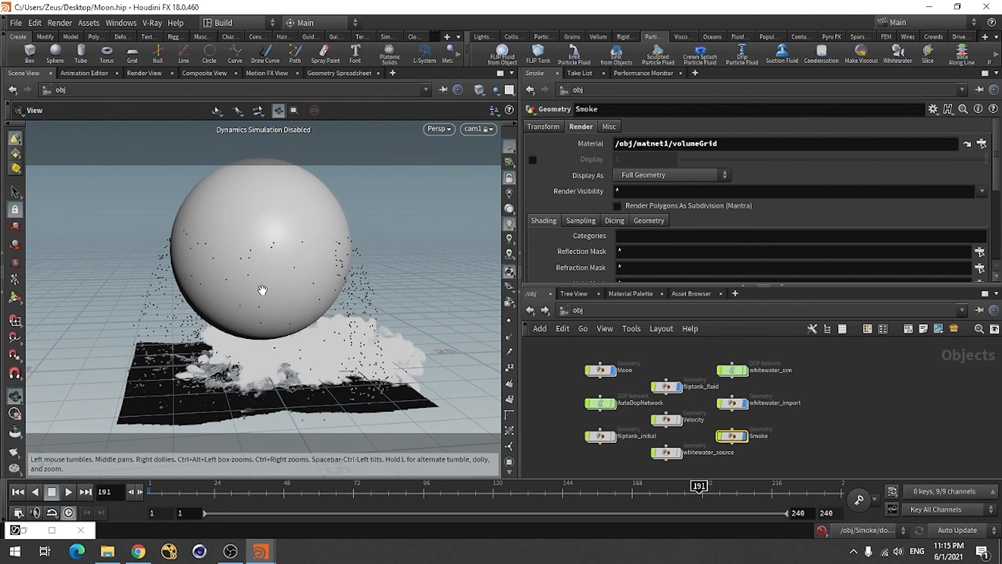
Examine the frame 191 render in the V-Ray frame buffer, stop the render and minimize the buffer.
left_click(24, 530)
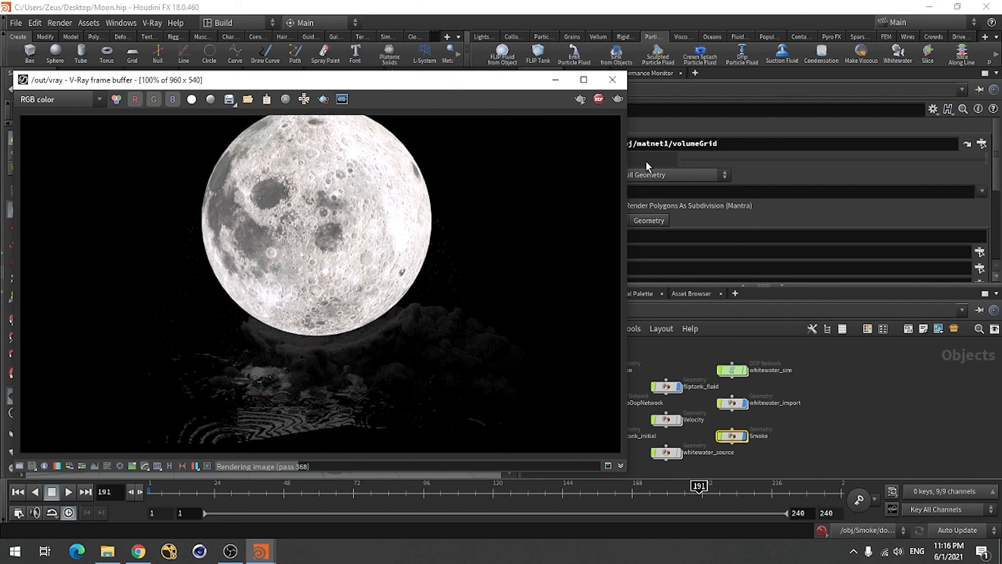
left_click(599, 99)
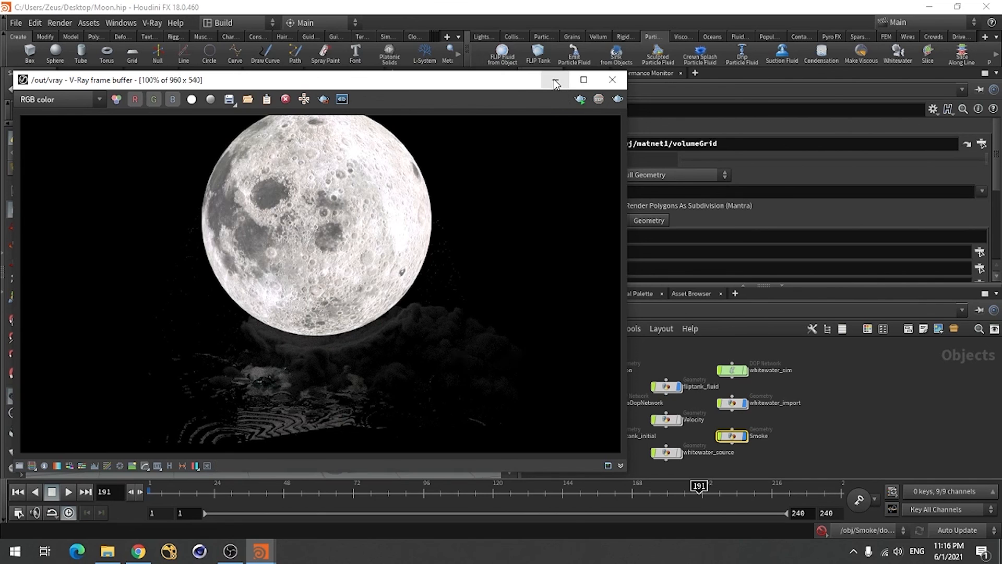
left_click(555, 81)
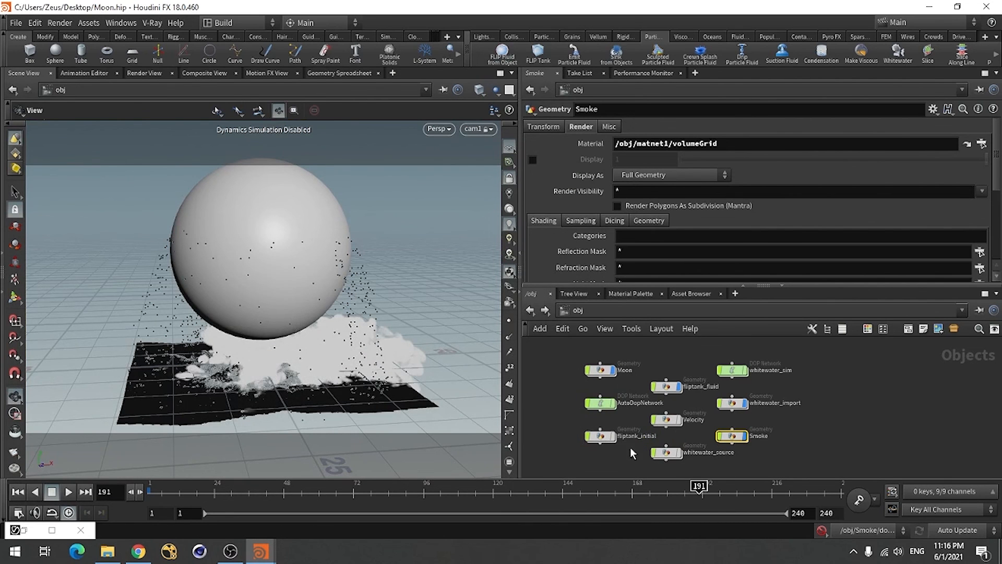
Inside fliptank_fluid, enable Flatten Geometry on particlefluidsurface1 and set Rebuild SDF to None.
double_click(666, 386)
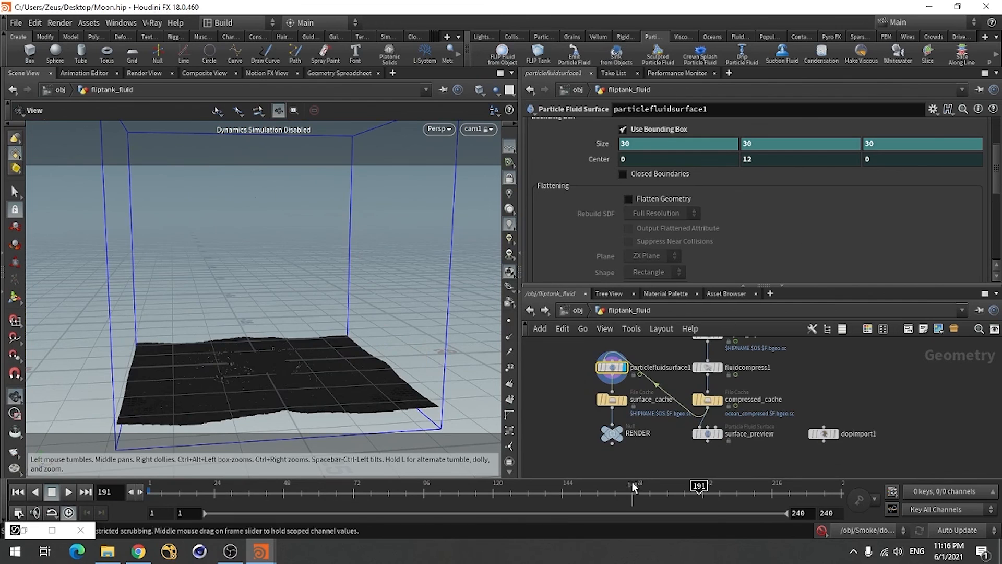
left_click_drag(302, 362, 277, 364)
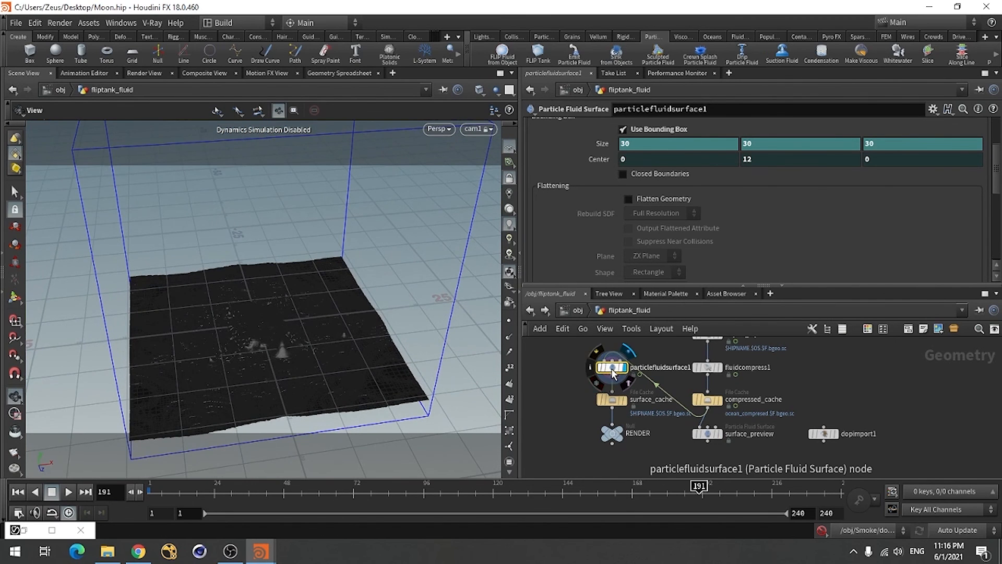
left_click(782, 286)
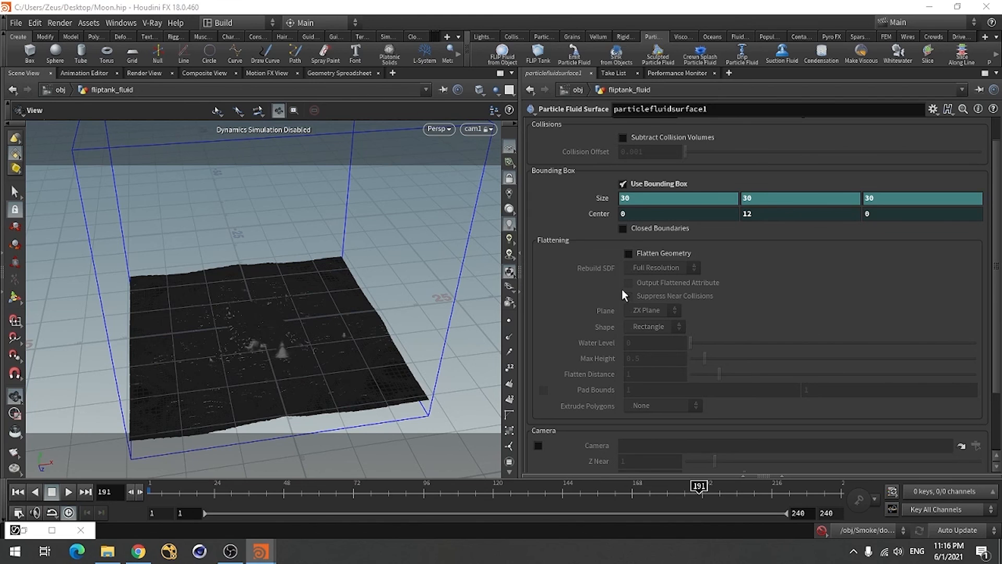
left_click(655, 254)
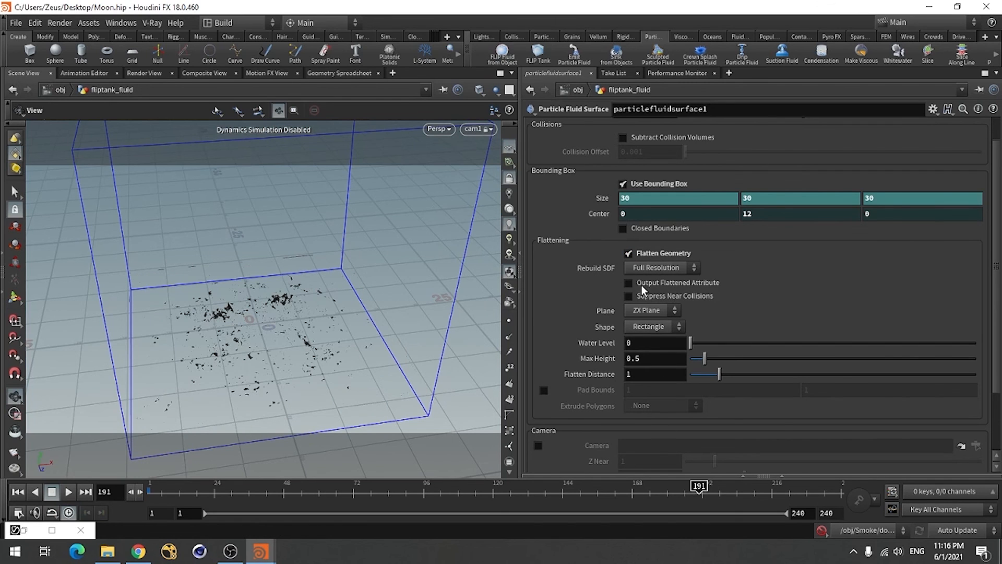
left_click(655, 268)
left_click(630, 284)
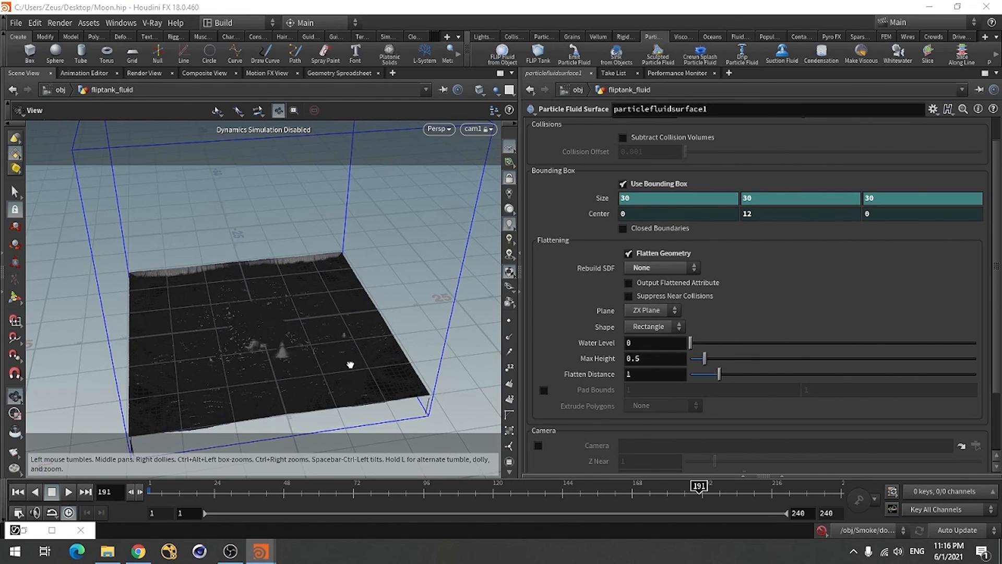
Enable Pad Bounds for the flattened fluid surface and set its polygon extrusion to Planar.
left_click_drag(351, 362, 322, 347)
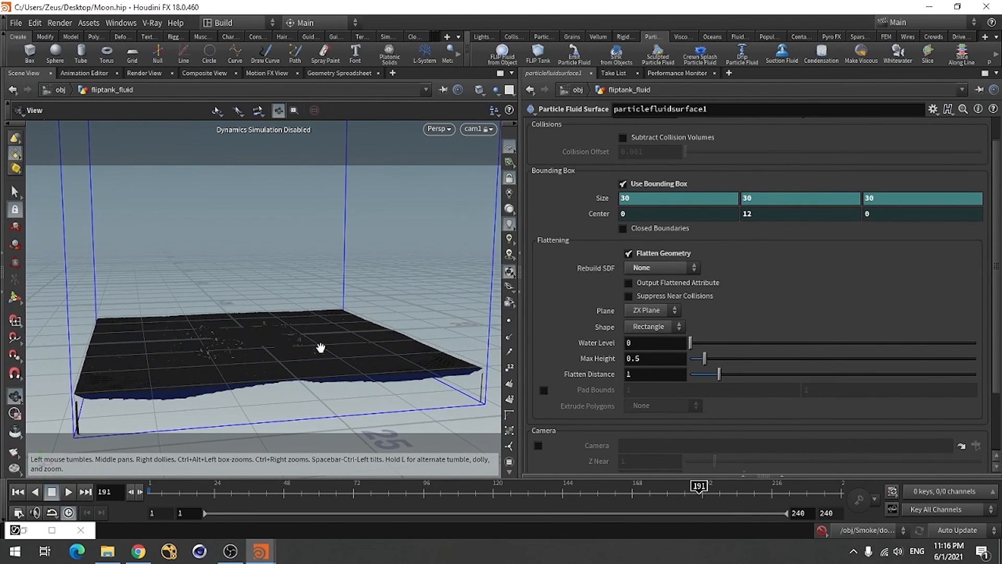
left_click(544, 391)
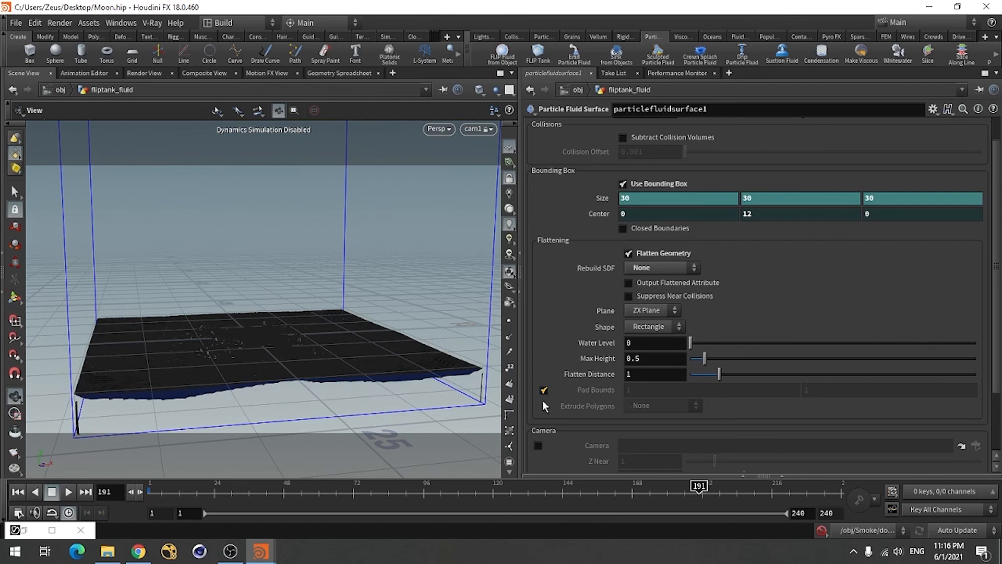
left_click(646, 406)
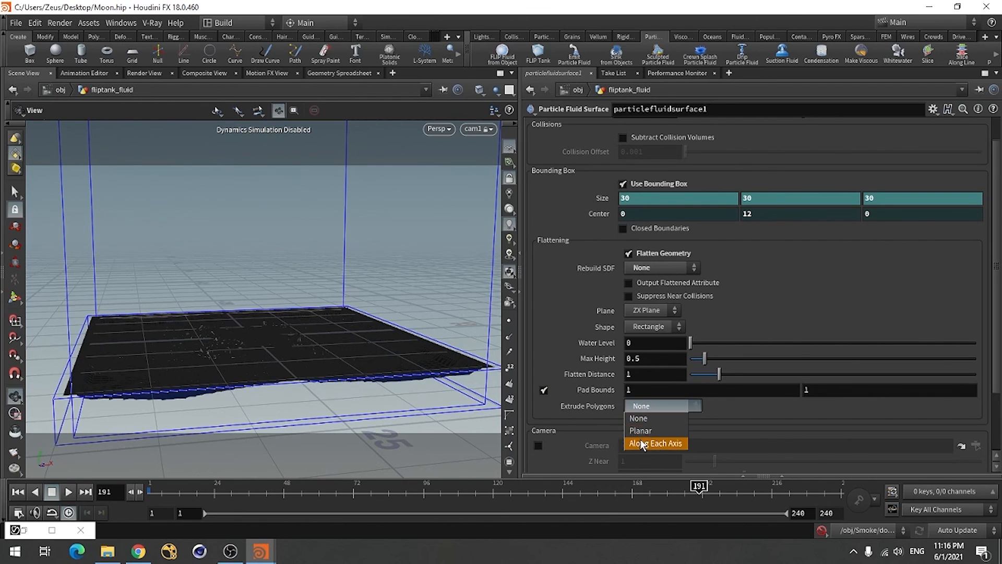
left_click(639, 432)
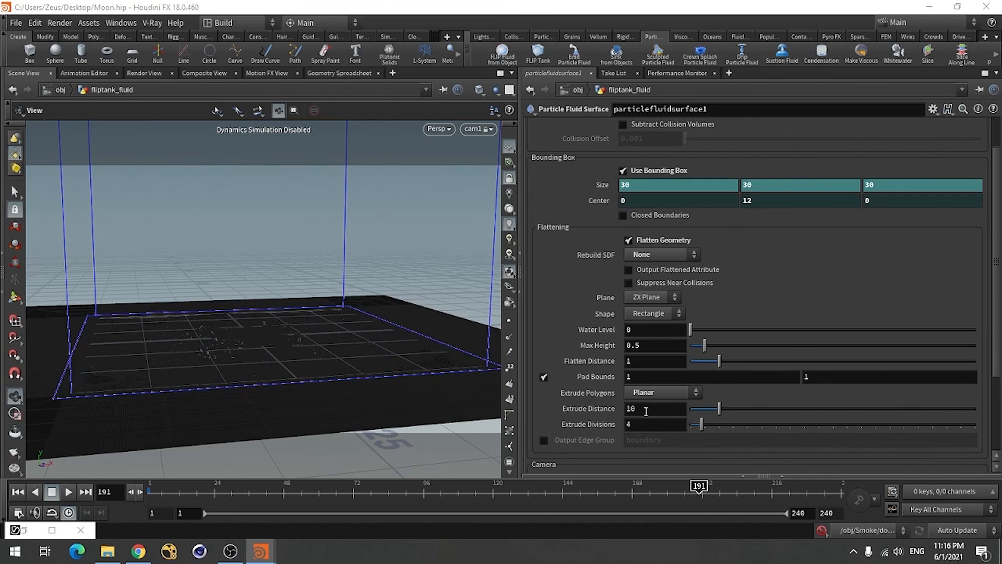
left_click_drag(329, 364, 324, 385)
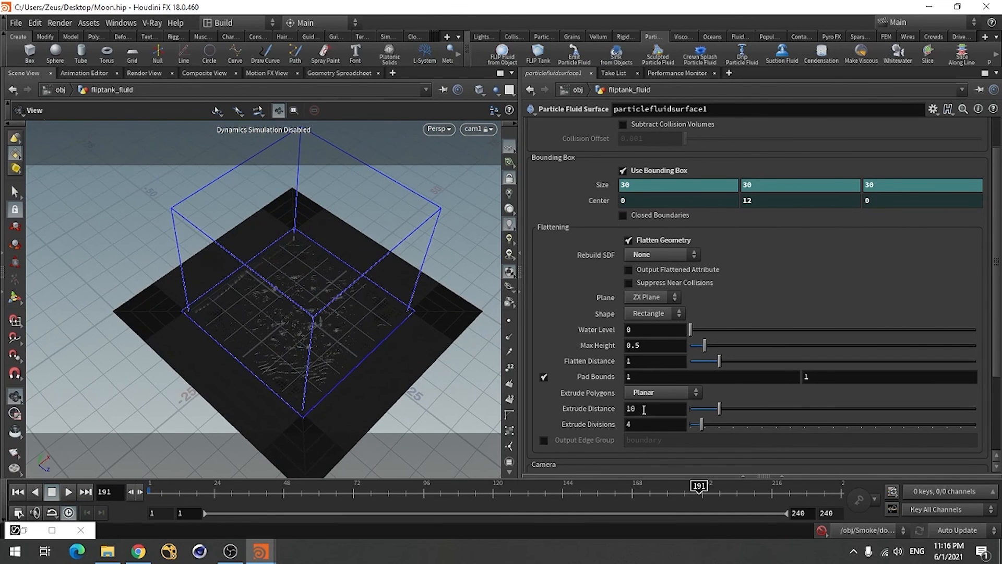
Set the fluid surface's Extrude Distance to 100, check the extended ocean, and restore the network view.
left_click(644, 409)
type("0")
key("Return")
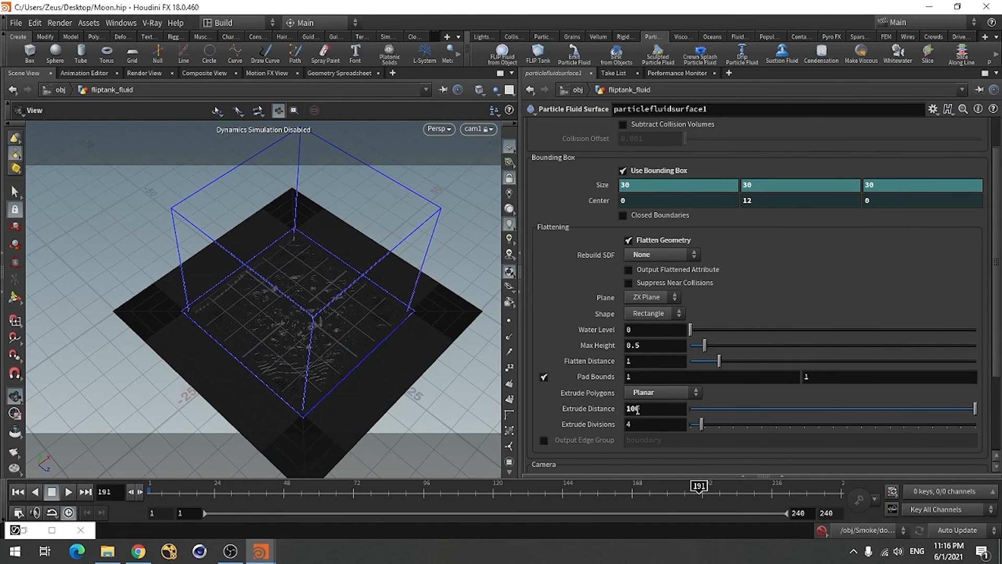
left_click_drag(389, 385, 358, 339)
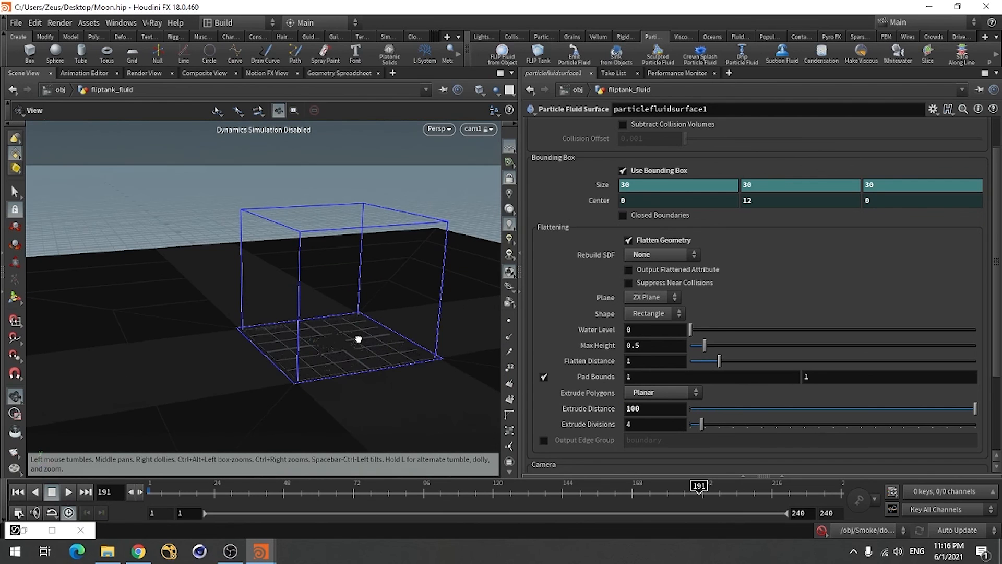
right_click_drag(323, 363, 510, 340)
left_click_drag(328, 352, 346, 344)
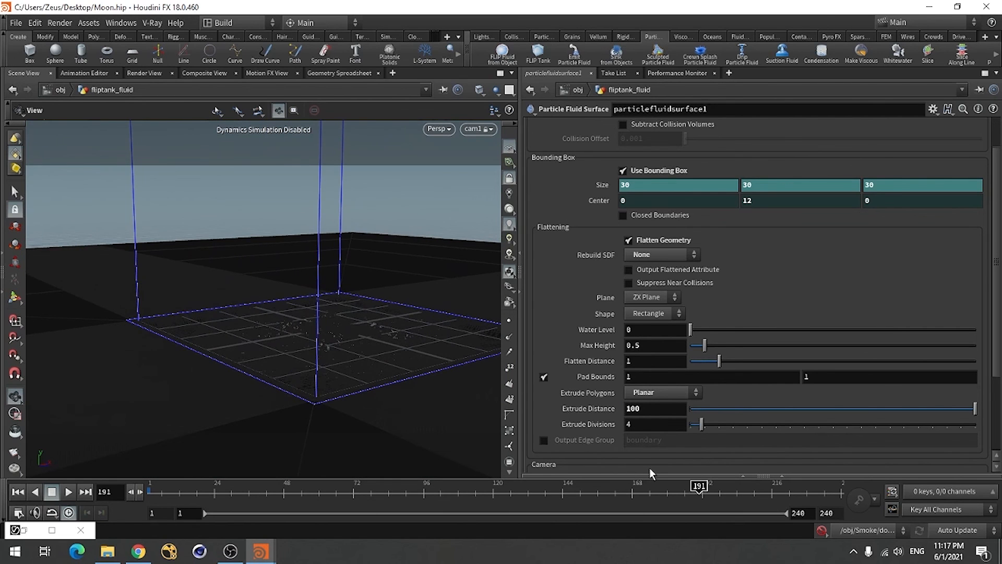
left_click(742, 473)
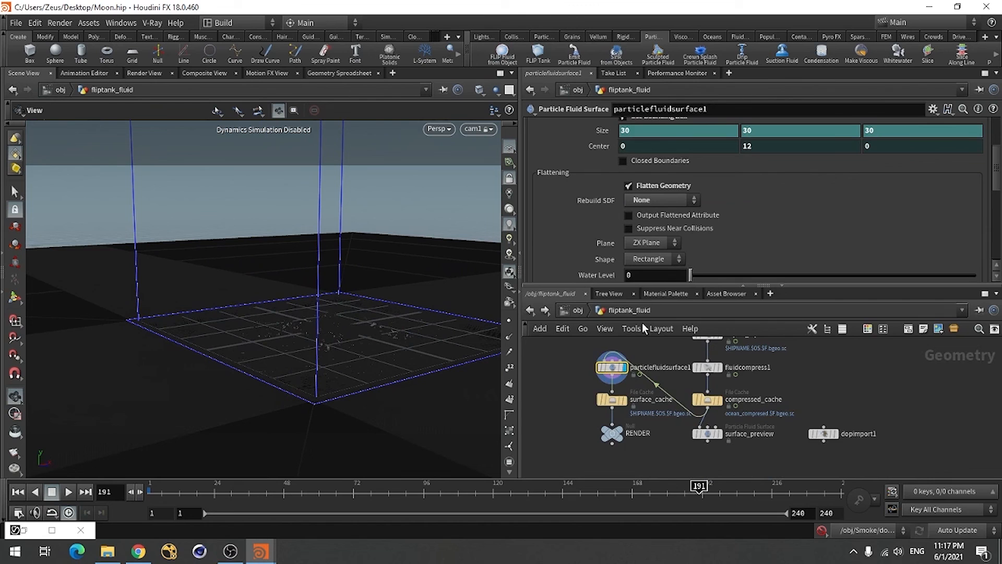
Return to the object network and reframe the cam1 view low over the ocean with the whole Moon visible.
left_click(567, 306)
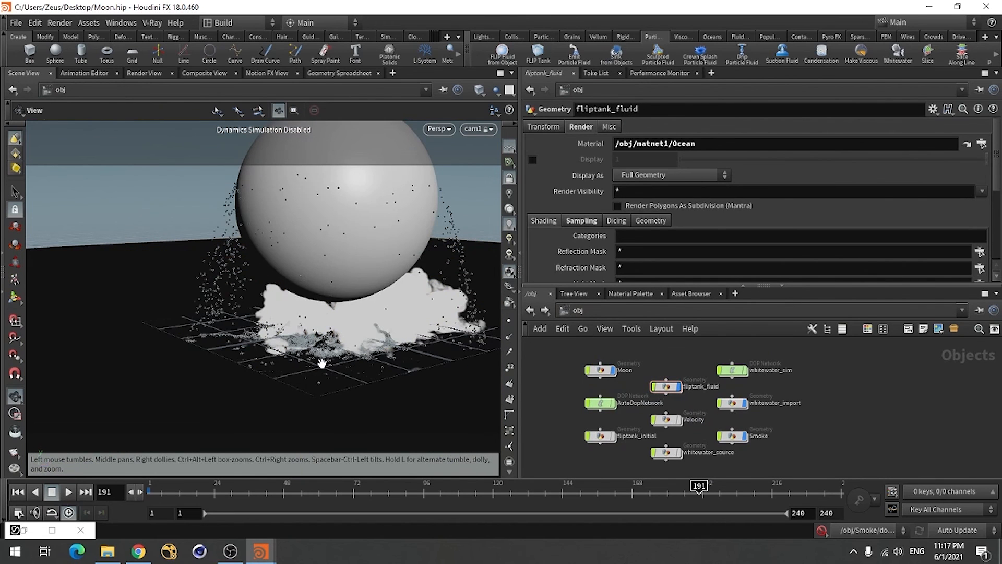
left_click_drag(321, 363, 98, 425)
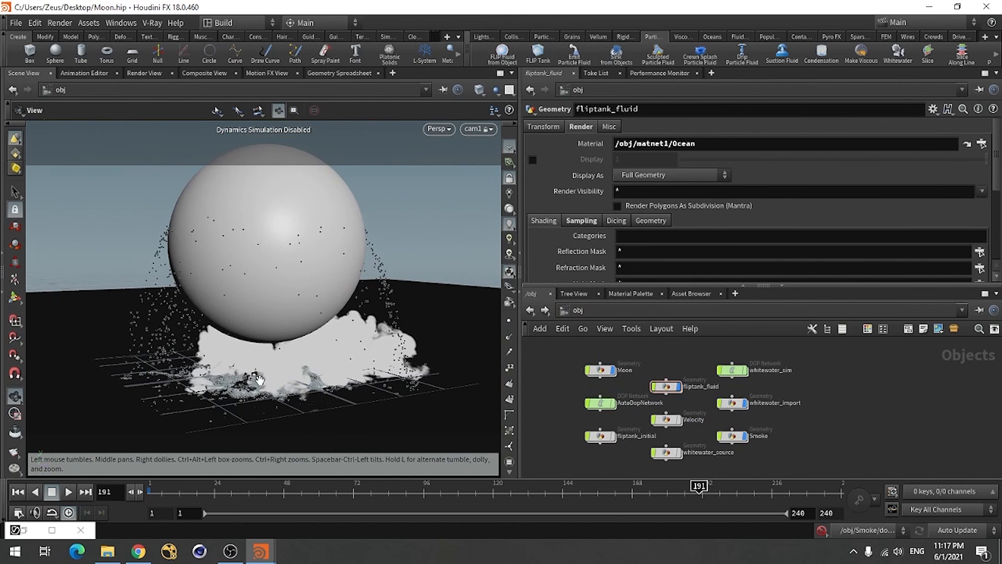
left_click_drag(260, 378, 329, 396)
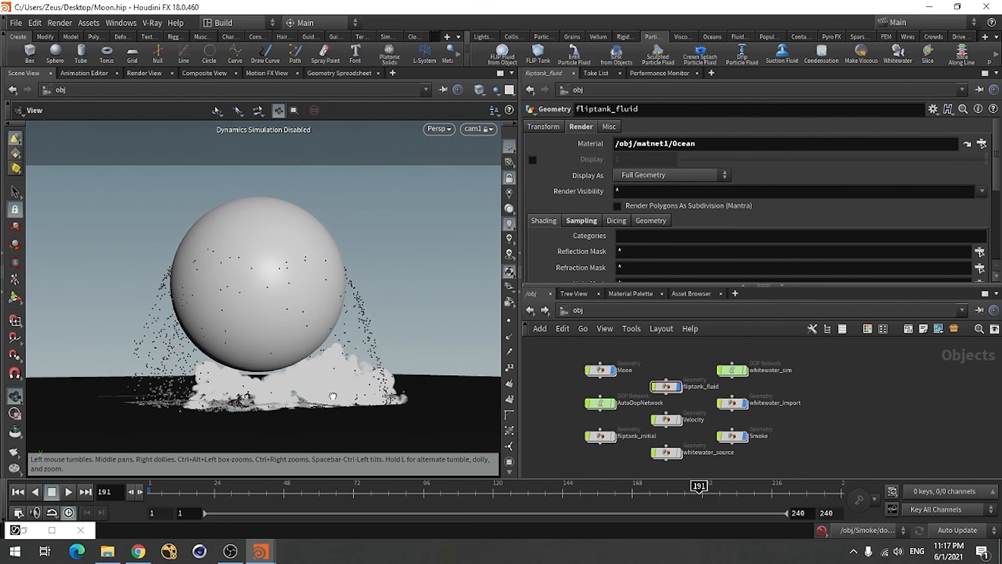
Examine the render with the extended ocean in the V-Ray frame buffer and stop rendering.
left_click(33, 531)
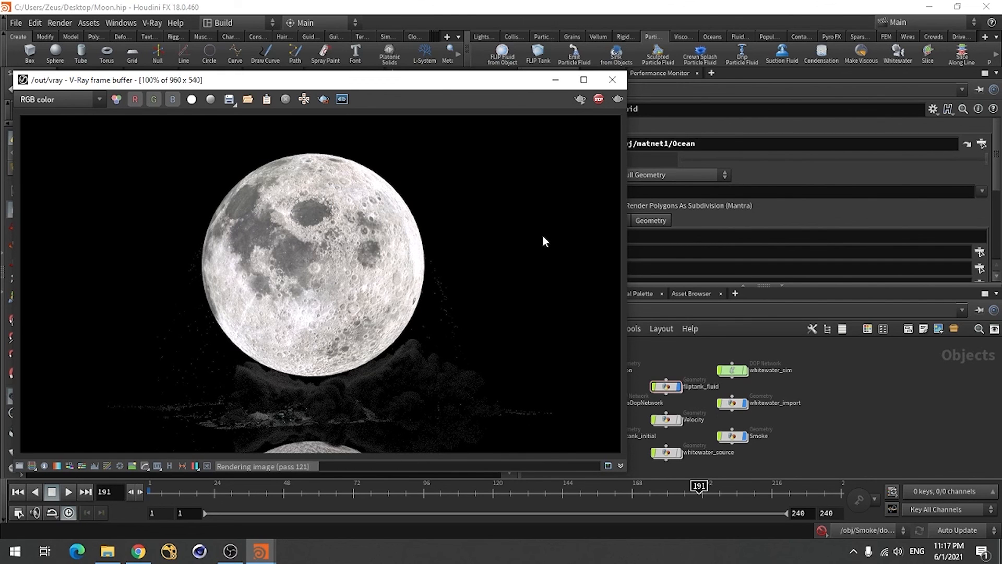
left_click(599, 100)
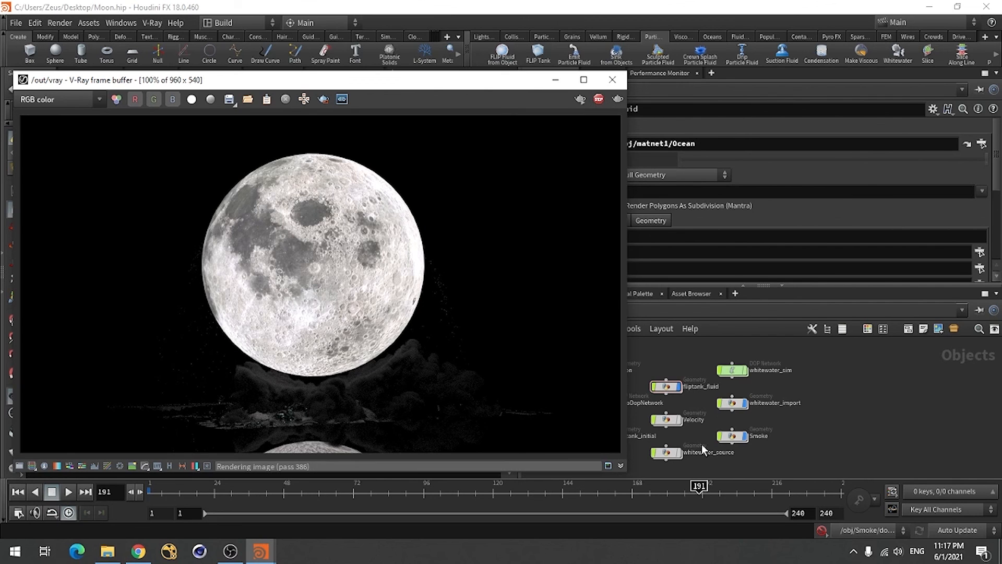
left_click(556, 79)
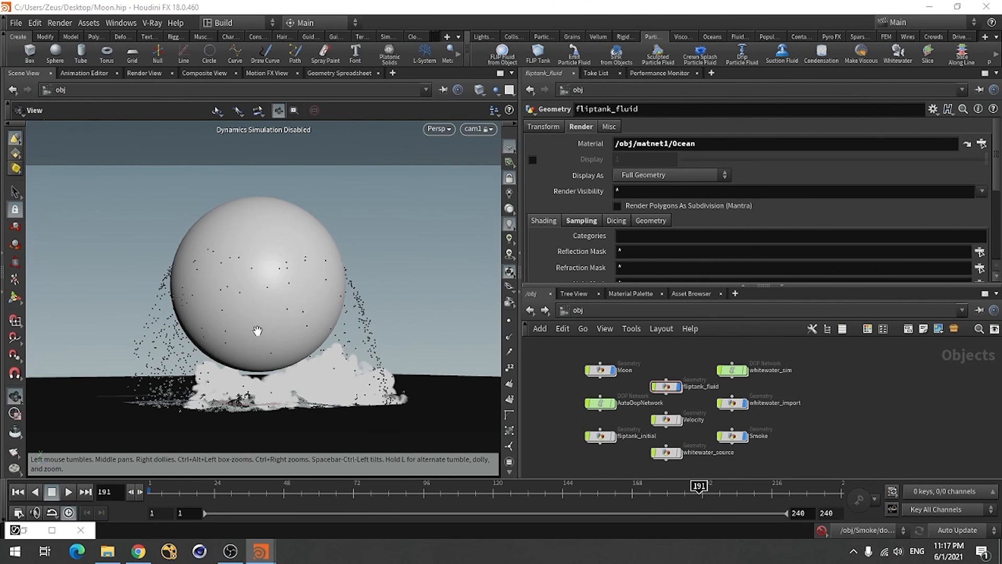
left_click(52, 530)
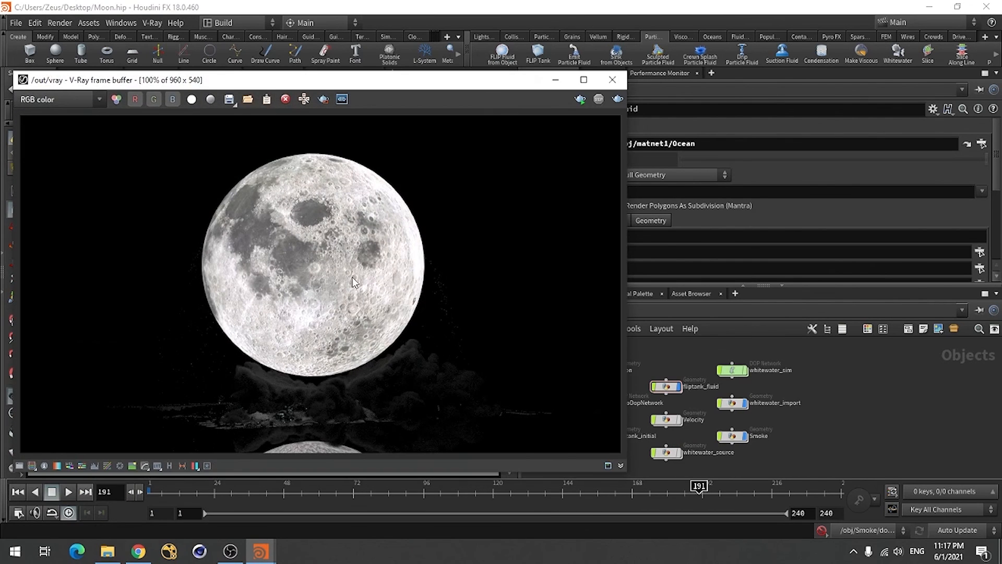